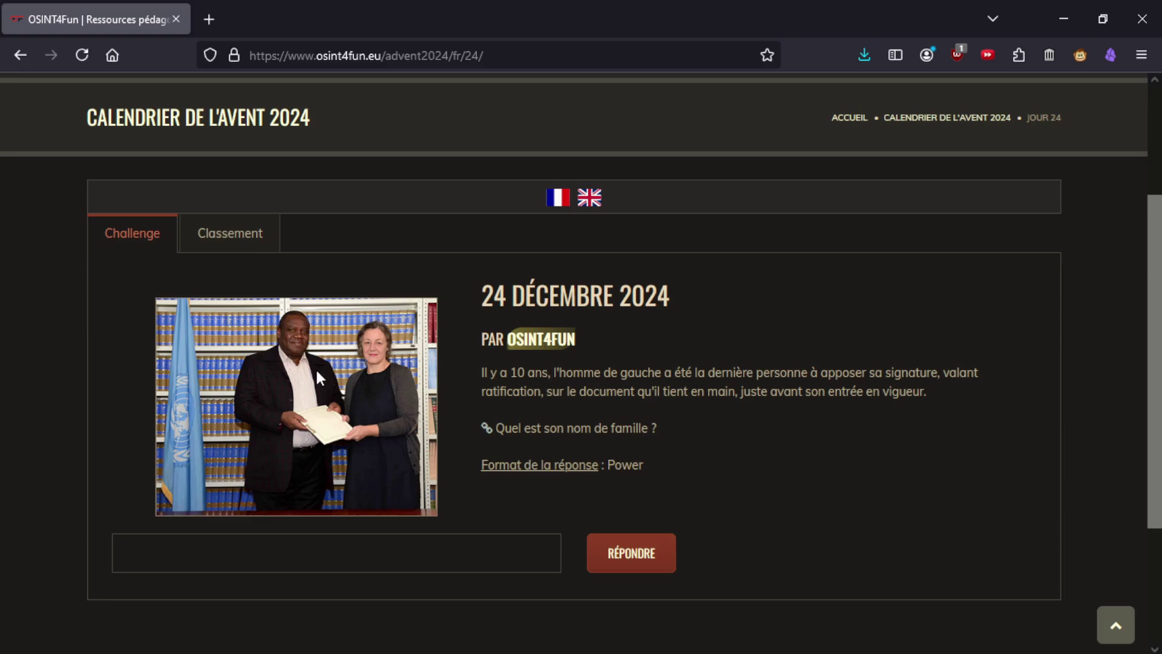
# Run a reverse image search of the challenge photo on all search engines and open the Google Lens results.
pyautogui.rightClick(311, 405)
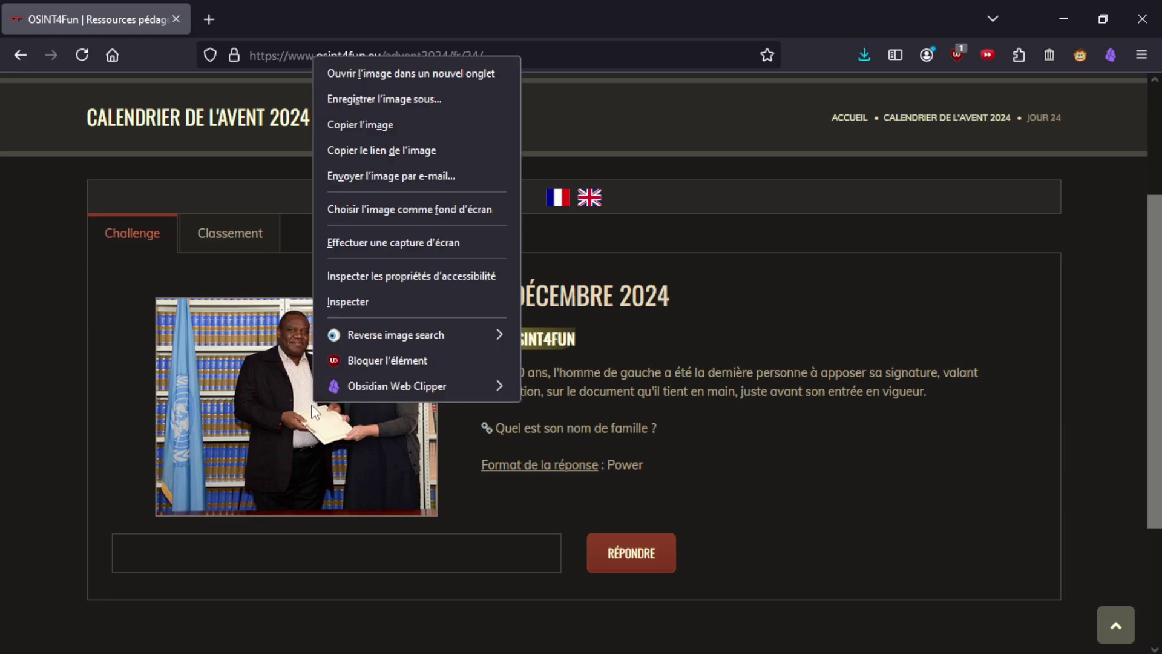
pyautogui.press('Escape')
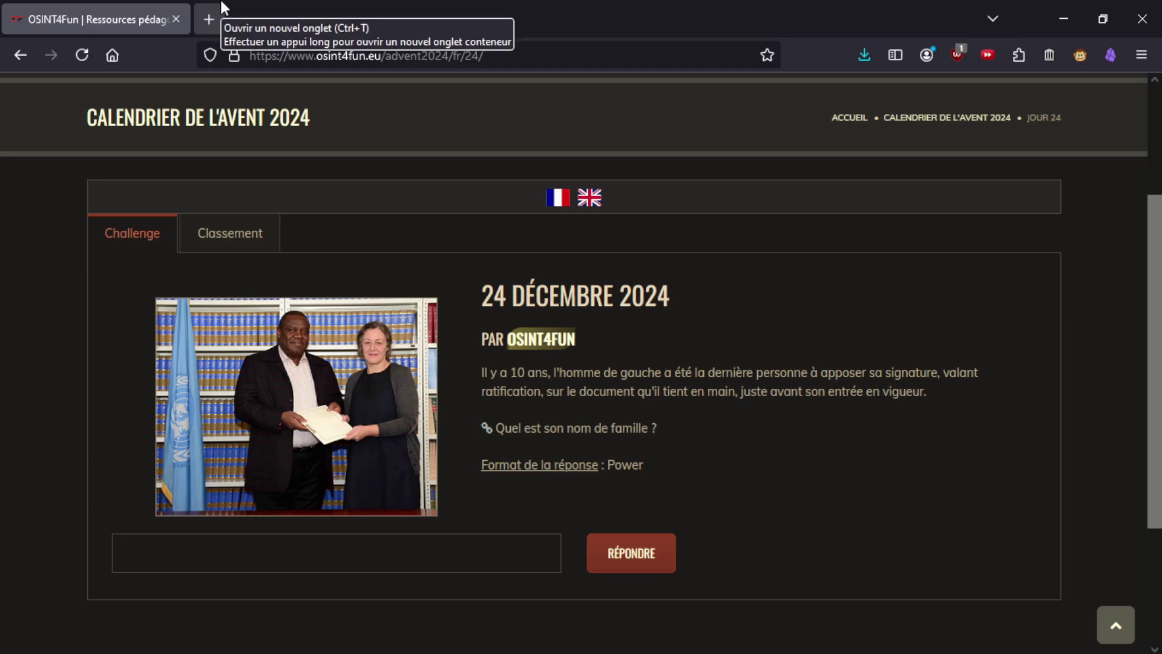
pyautogui.rightClick(291, 366)
pyautogui.moveTo(381, 296)
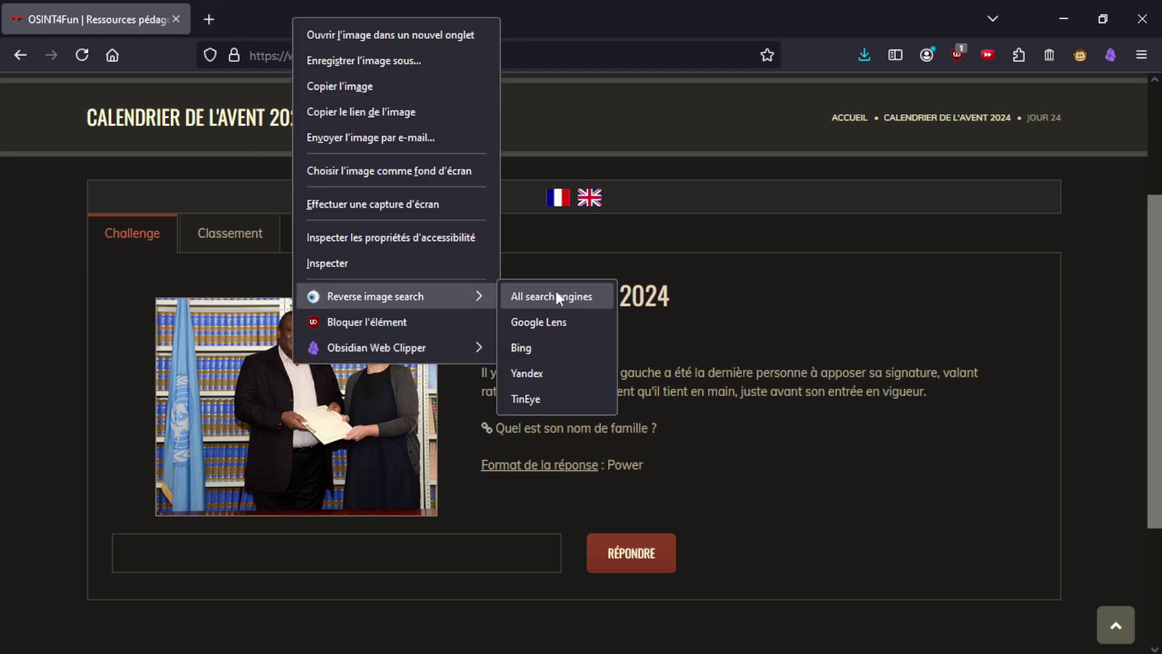
pyautogui.click(560, 296)
pyautogui.click(291, 8)
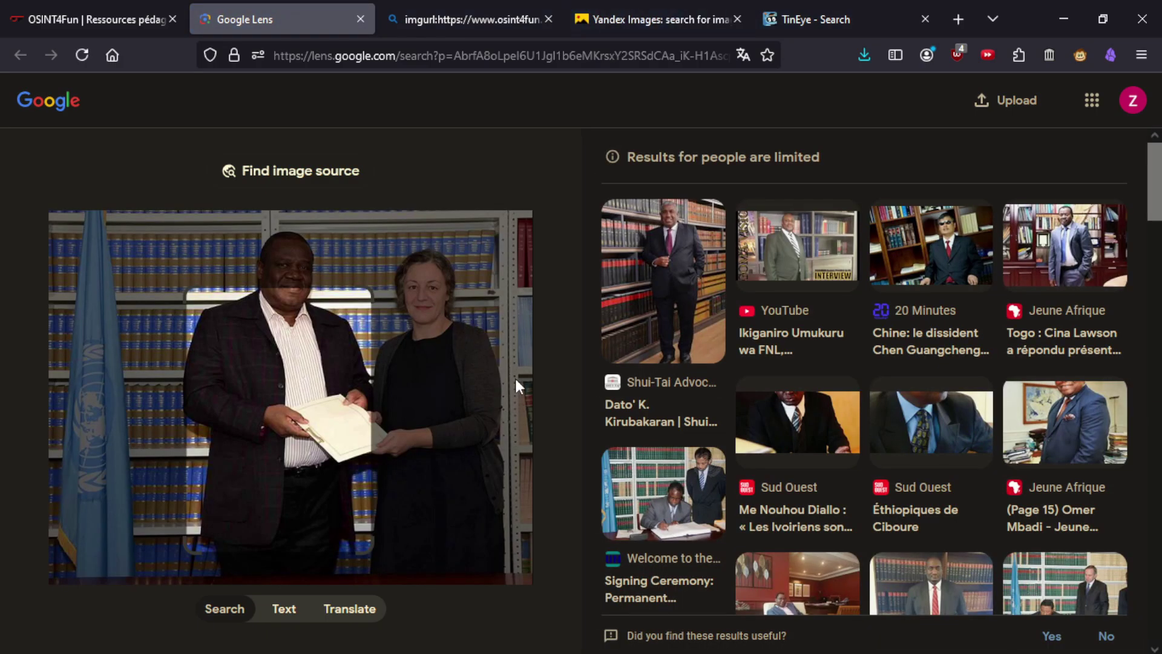
# Extend the Google Lens search area to the whole photo and look through the visually similar images for the same handover.
pyautogui.moveTo(41, 252); pyautogui.dragTo(233, 475)
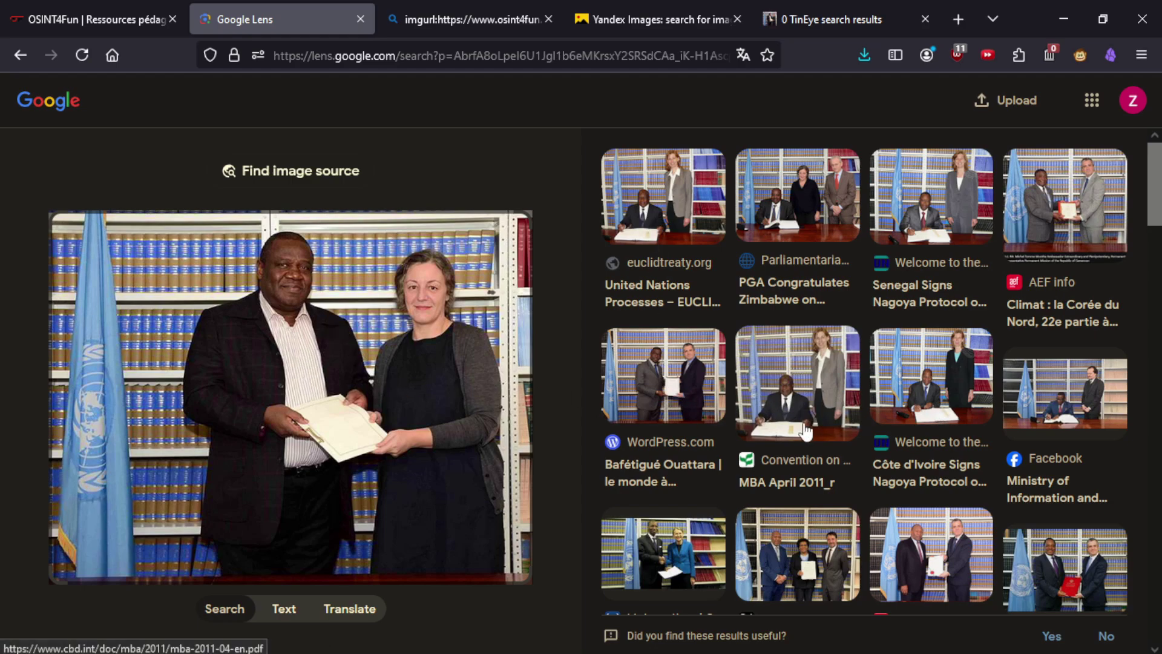
pyautogui.scroll(-3, 799, 454)
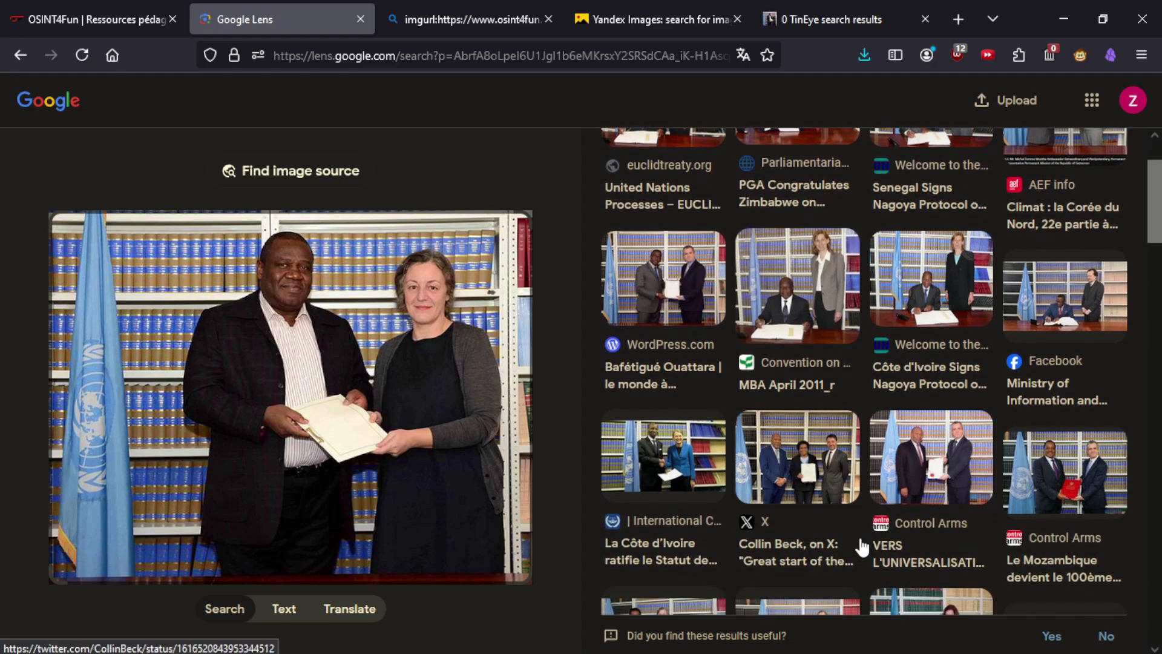
pyautogui.scroll(-3, 859, 558)
pyautogui.scroll(-2, 859, 571)
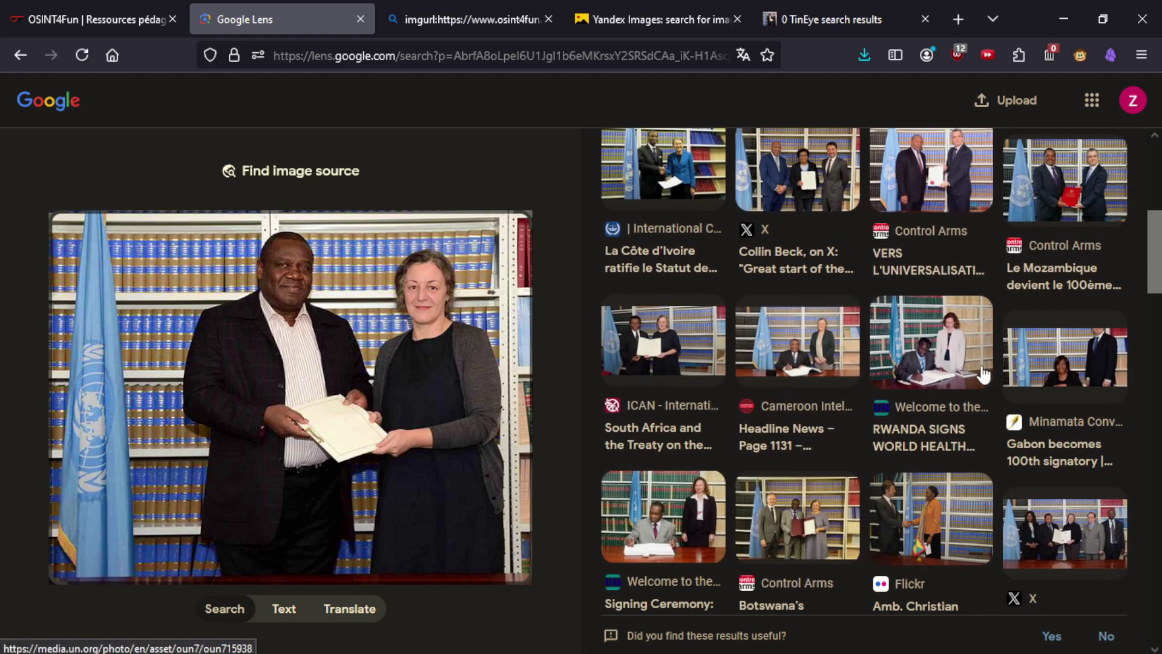
pyautogui.scroll(-4, 1078, 405)
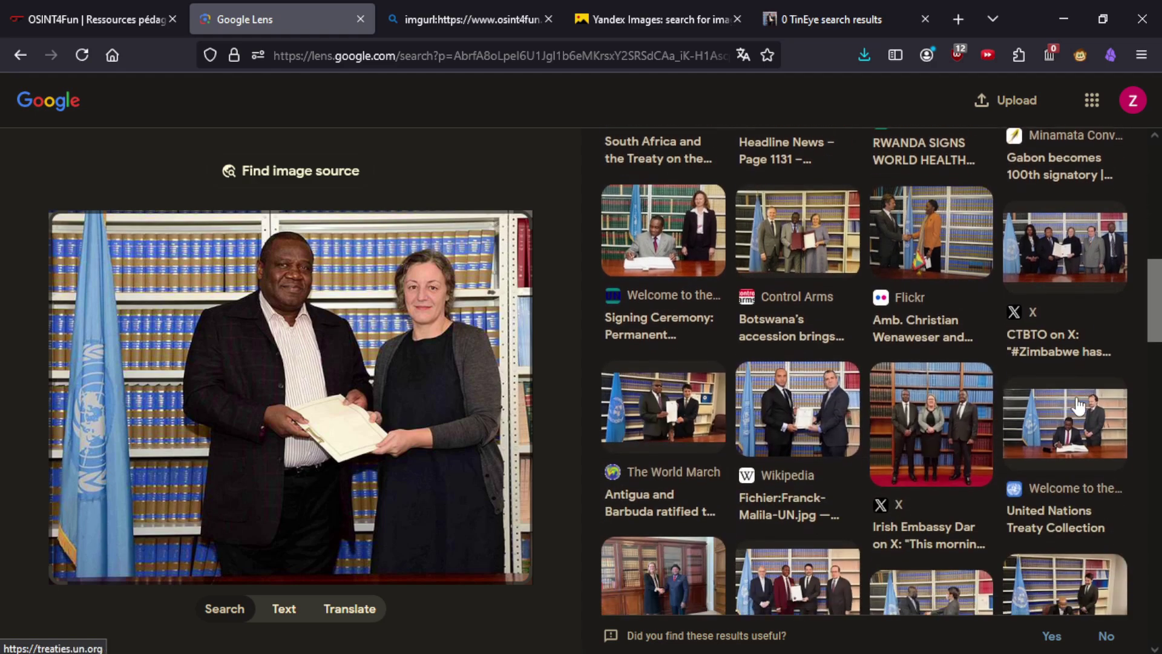
pyautogui.scroll(-5, 1078, 405)
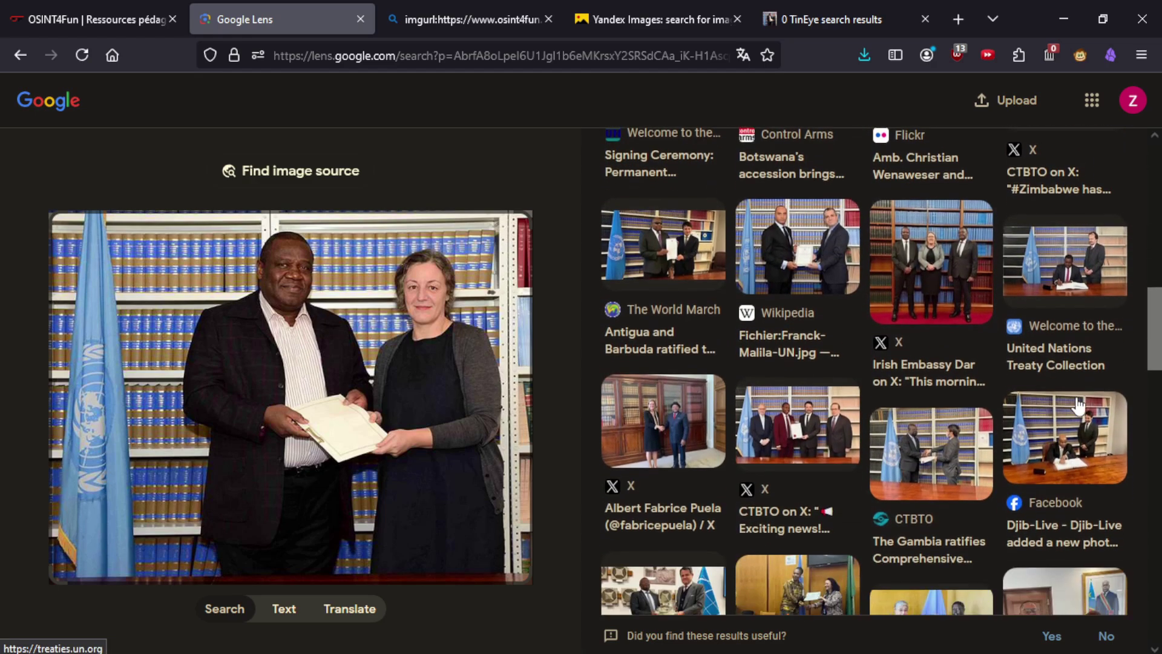
pyautogui.scroll(-5, 1078, 405)
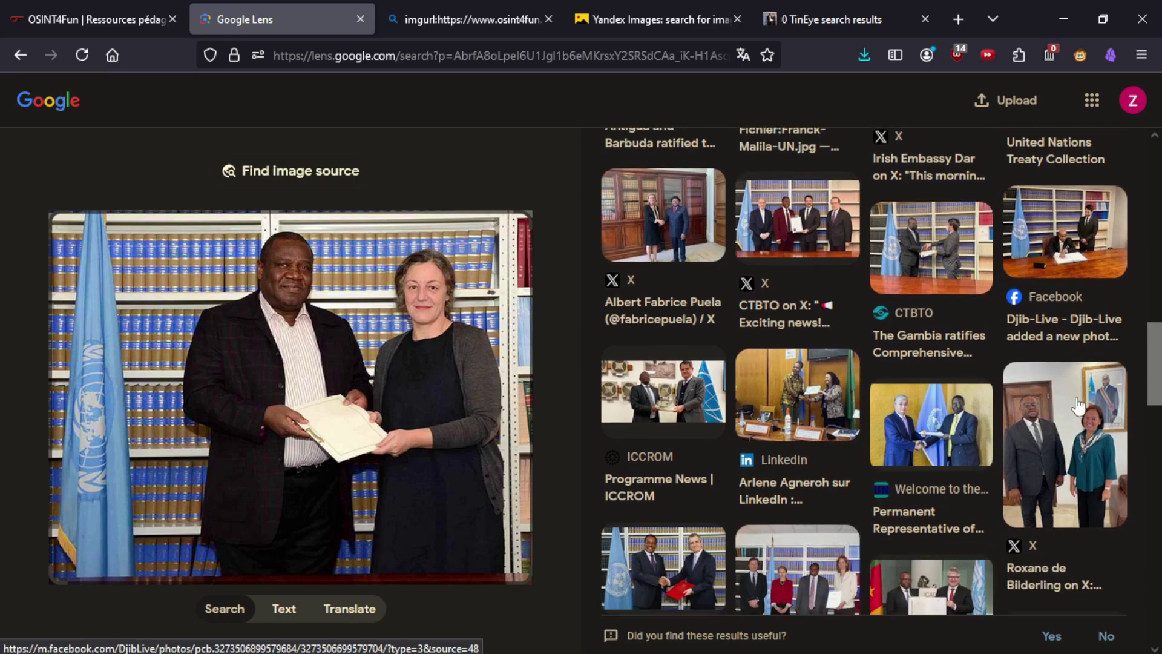
pyautogui.scroll(-5, 1078, 405)
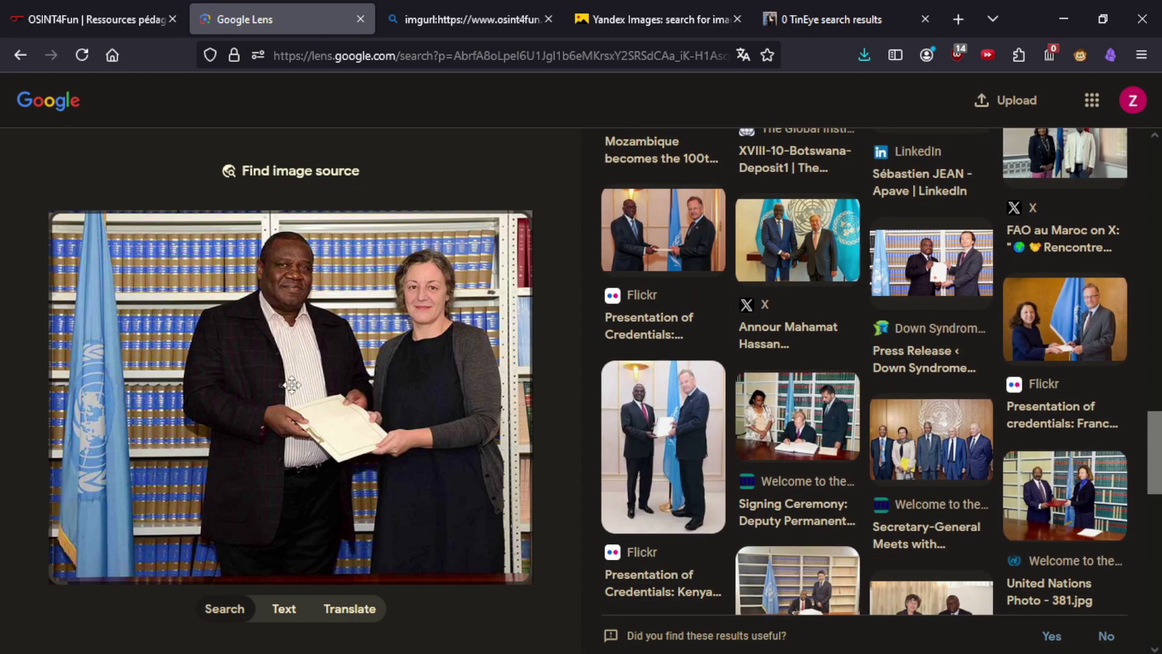
# Restrict the Google Lens search area to the woman in the photo, tightening it around her head and shoulders.
pyautogui.click(436, 363)
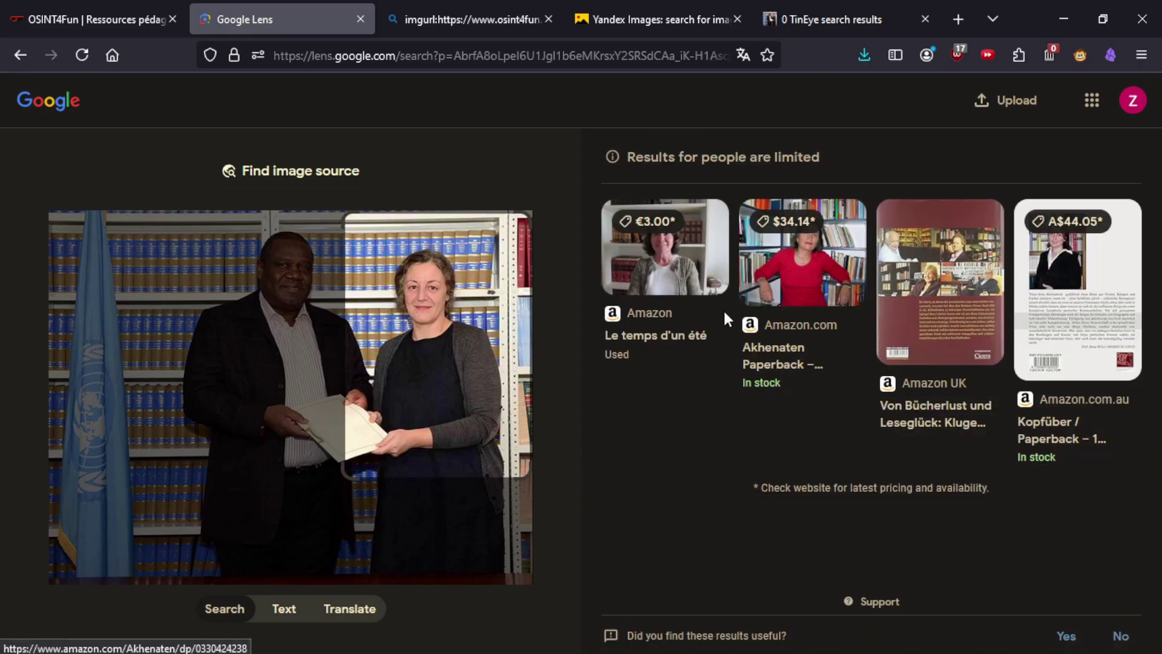
pyautogui.moveTo(528, 475); pyautogui.dragTo(511, 451)
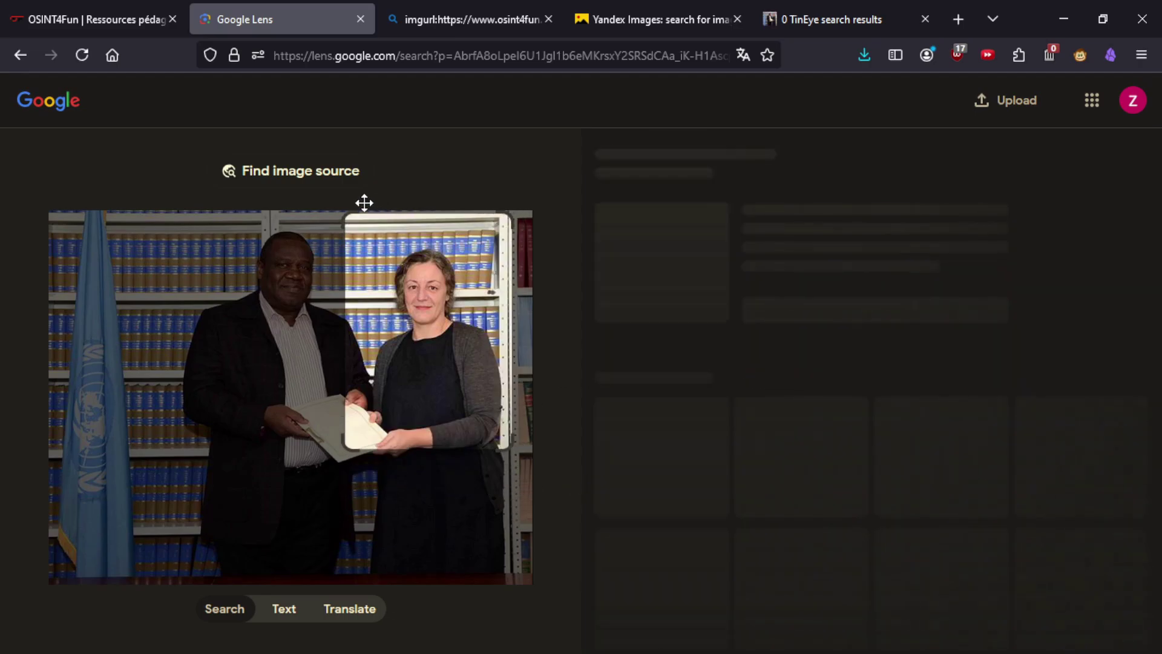
pyautogui.moveTo(342, 212); pyautogui.dragTo(376, 248)
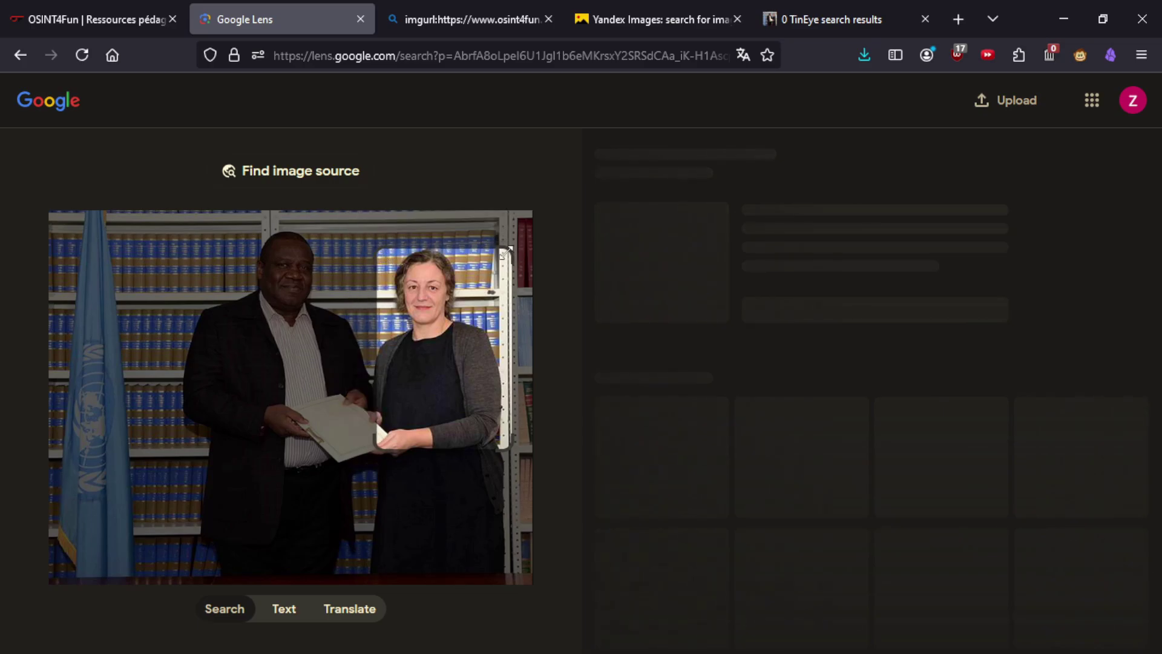
pyautogui.moveTo(509, 248); pyautogui.dragTo(468, 249)
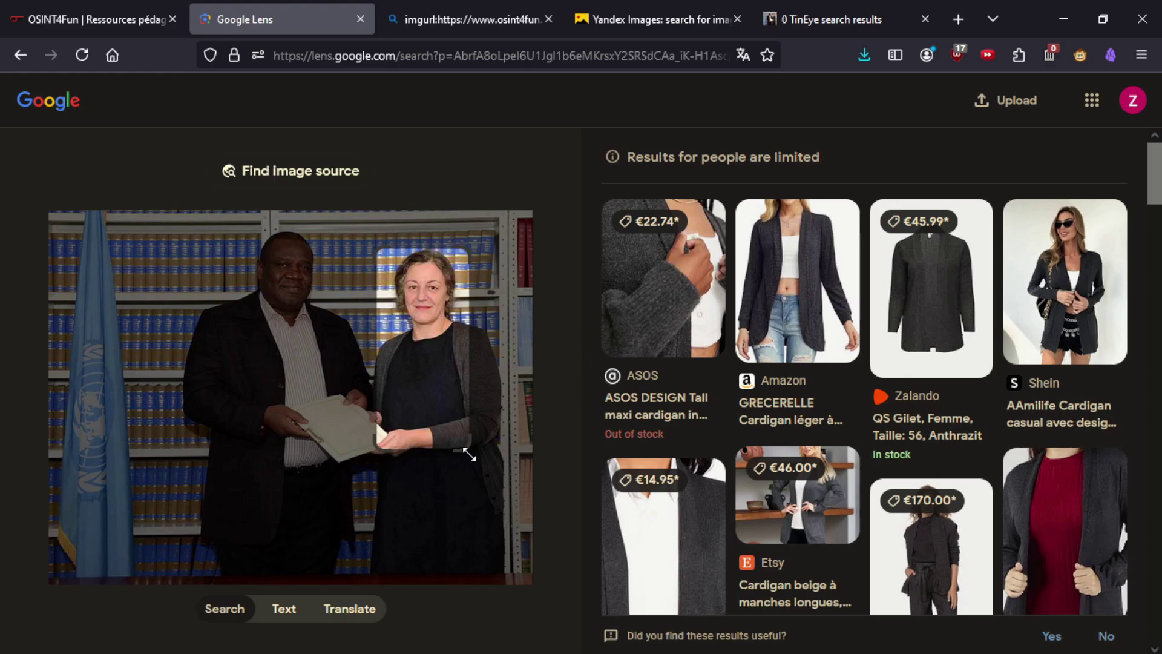
pyautogui.moveTo(465, 421); pyautogui.dragTo(467, 321)
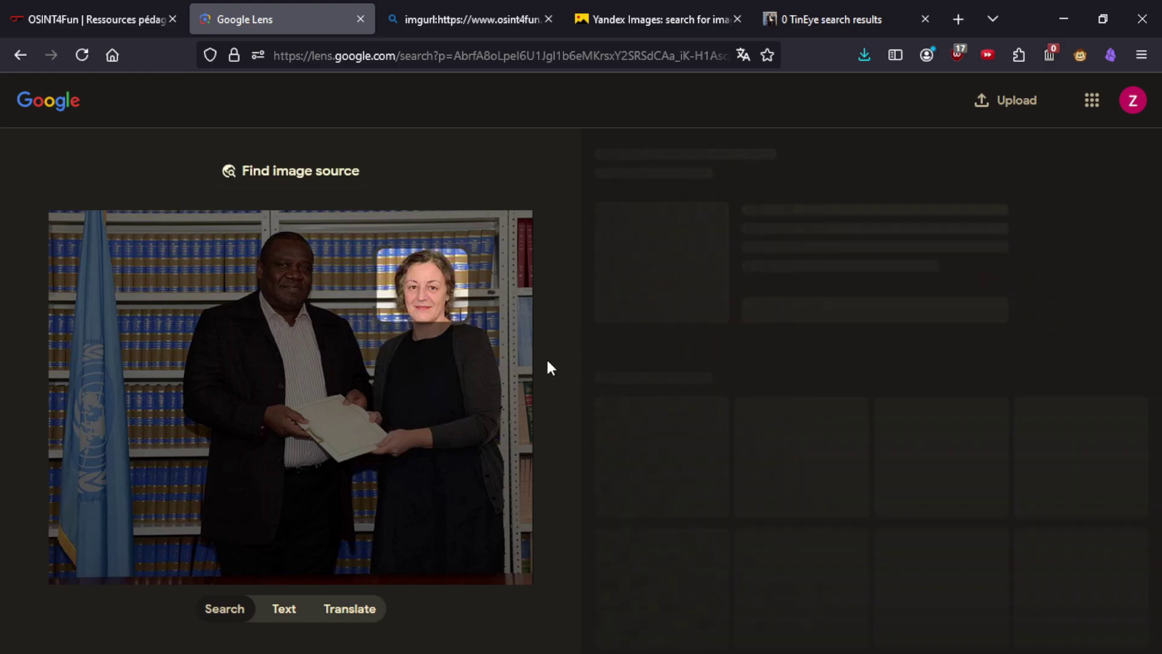
pyautogui.moveTo(465, 323); pyautogui.dragTo(470, 339)
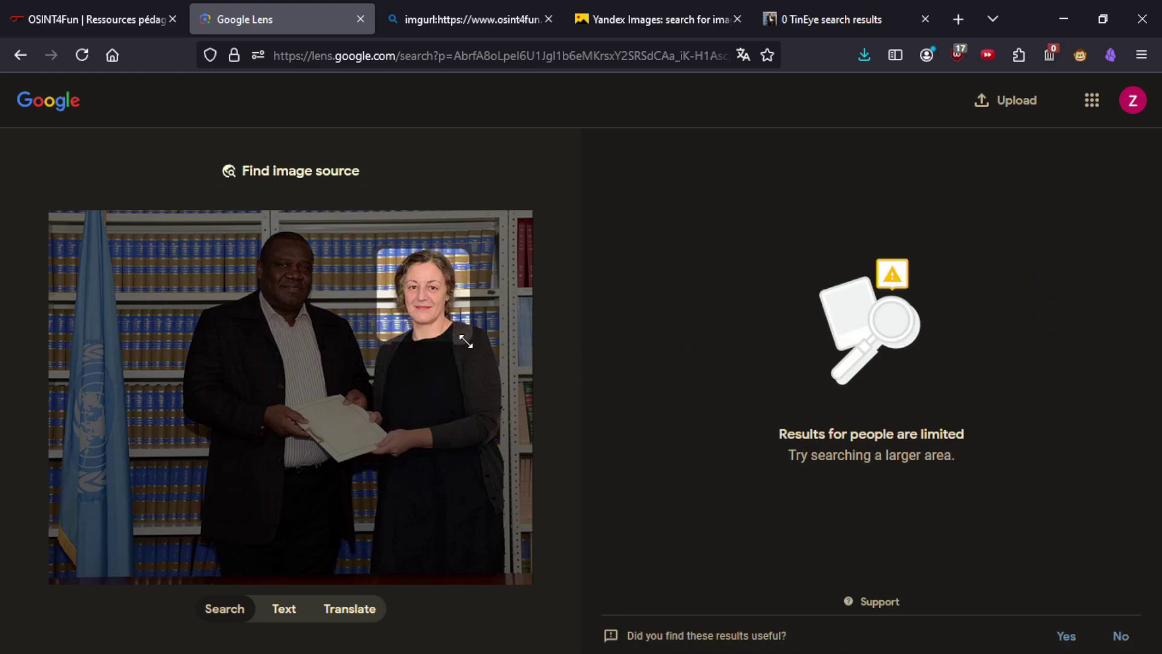
# Check the Bing, Yandex and TinEye reverse image search results for a match to the photo.
pyautogui.click(411, 12)
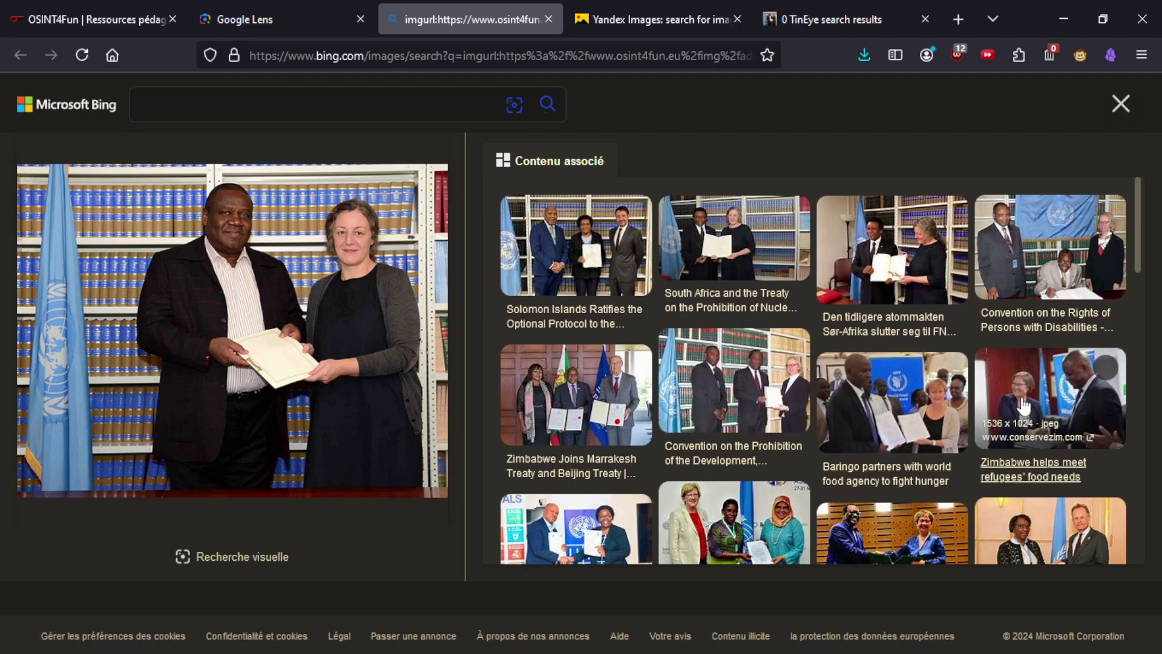
pyautogui.scroll(-2, 1017, 431)
pyautogui.click(663, 1)
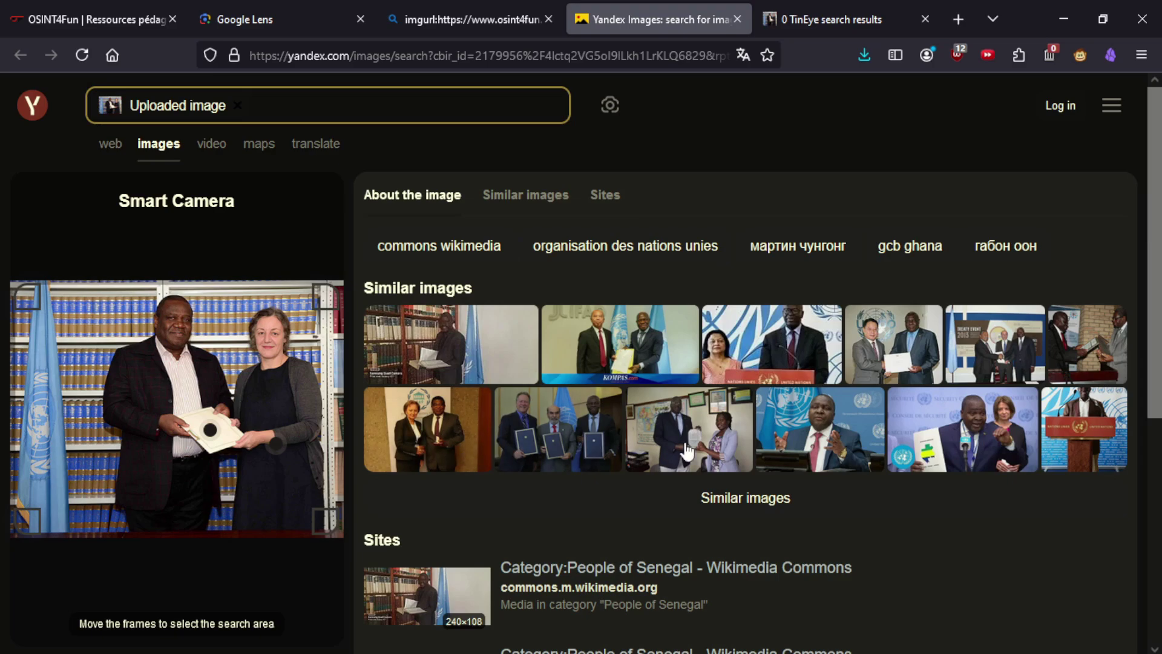
pyautogui.click(832, 3)
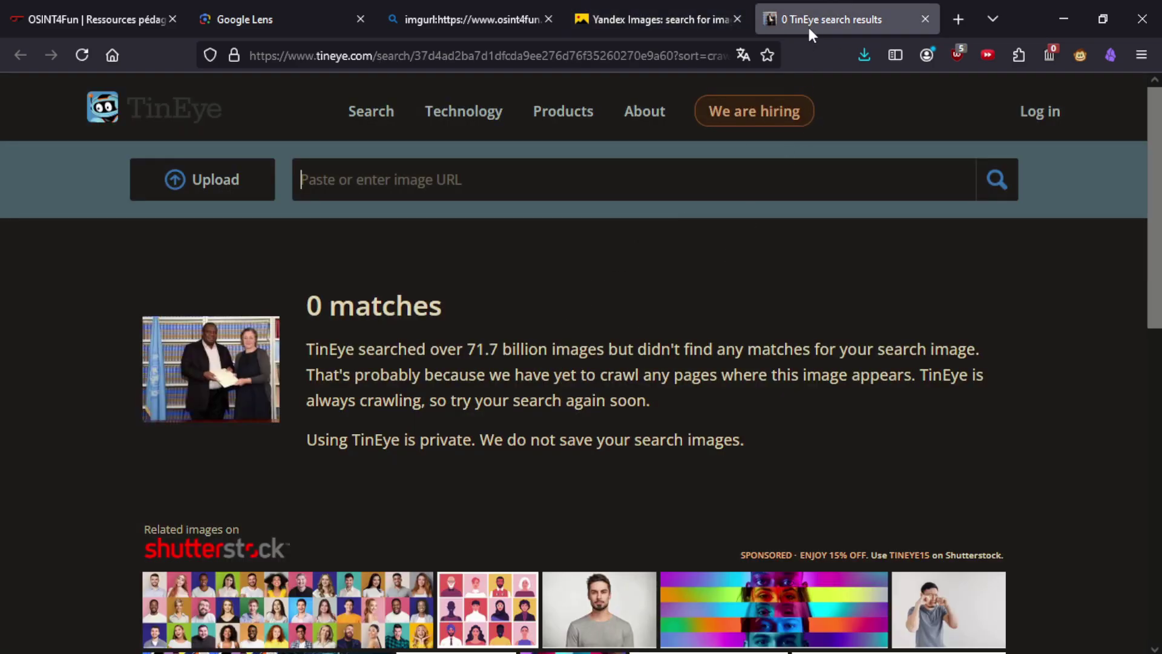
# Close the TinEye, Yandex, Bing and Google Lens result tabs, keeping the challenge page open.
pyautogui.middleClick(820, 2)
pyautogui.middleClick(649, 8)
pyautogui.middleClick(460, 6)
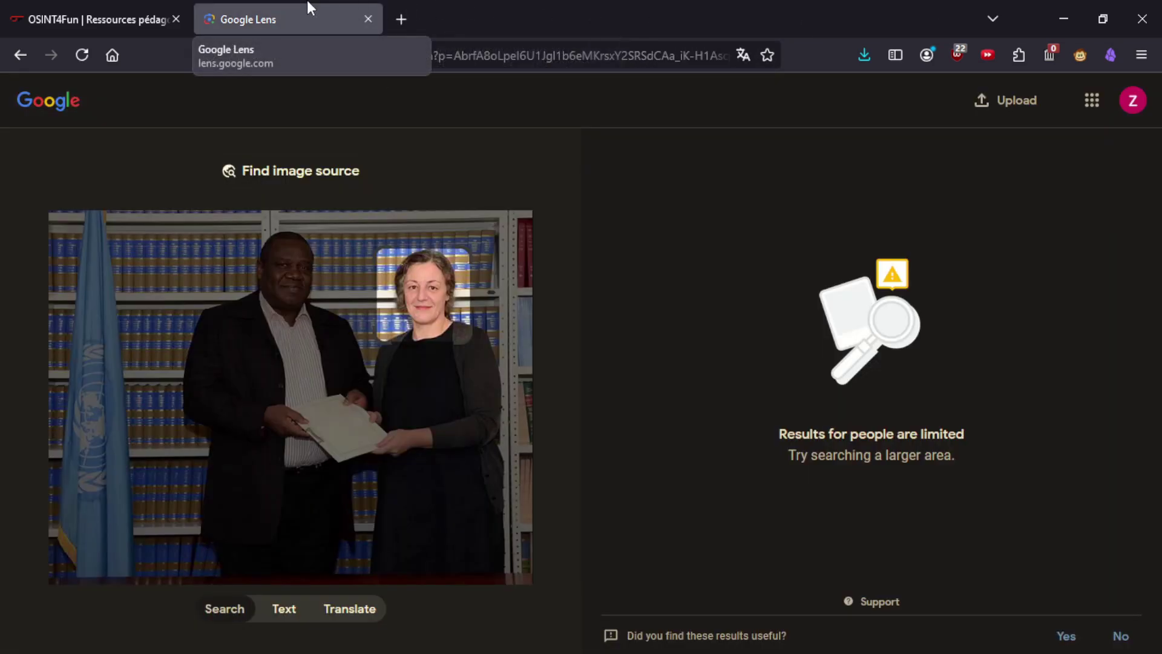
pyautogui.middleClick(274, 2)
# Search Google in a new tab for "onu 24 décembre 2014".
pyautogui.click(207, 15)
pyautogui.write('o')
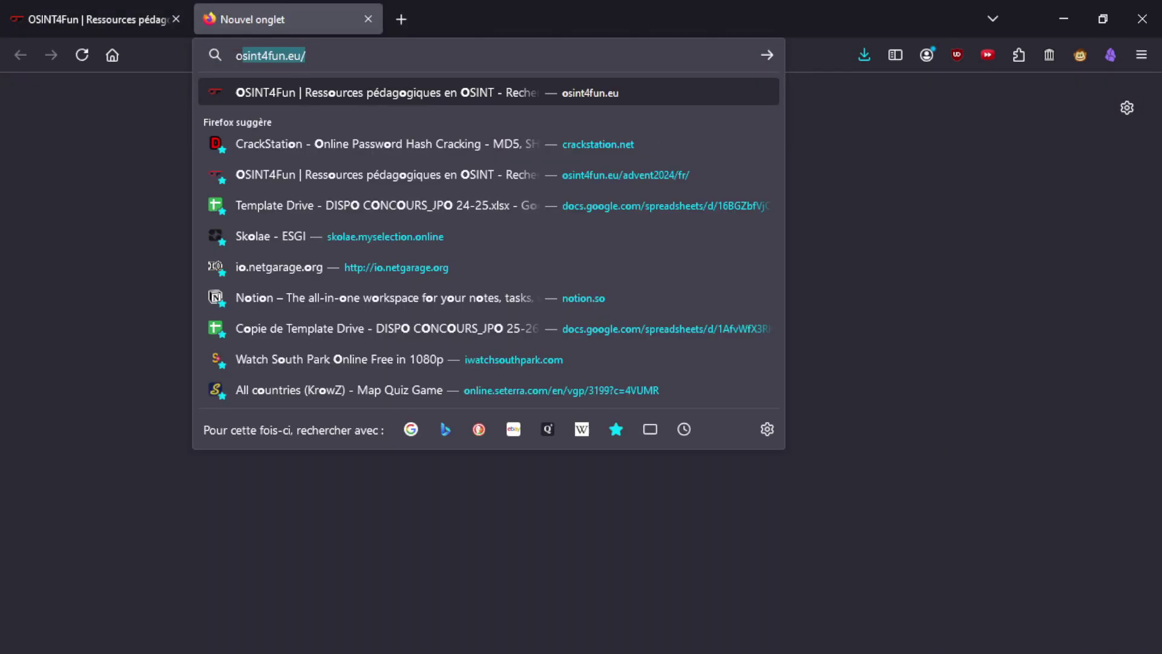
pyautogui.write('nu 24 décem')
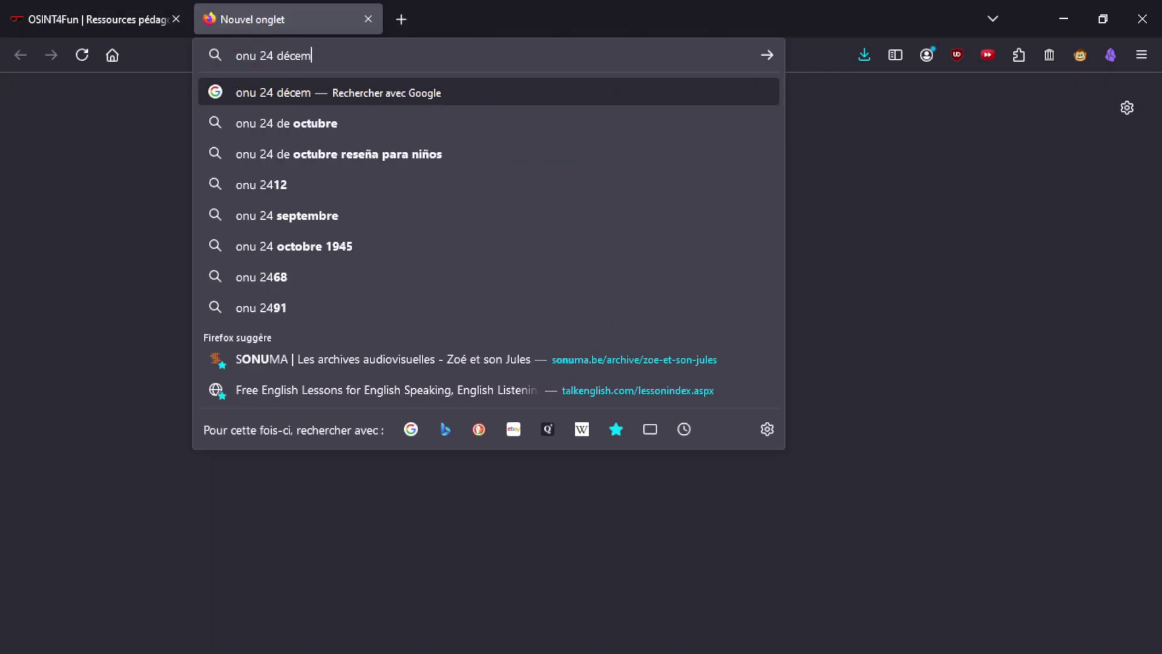
pyautogui.write('bre 2014')
pyautogui.press('Return')
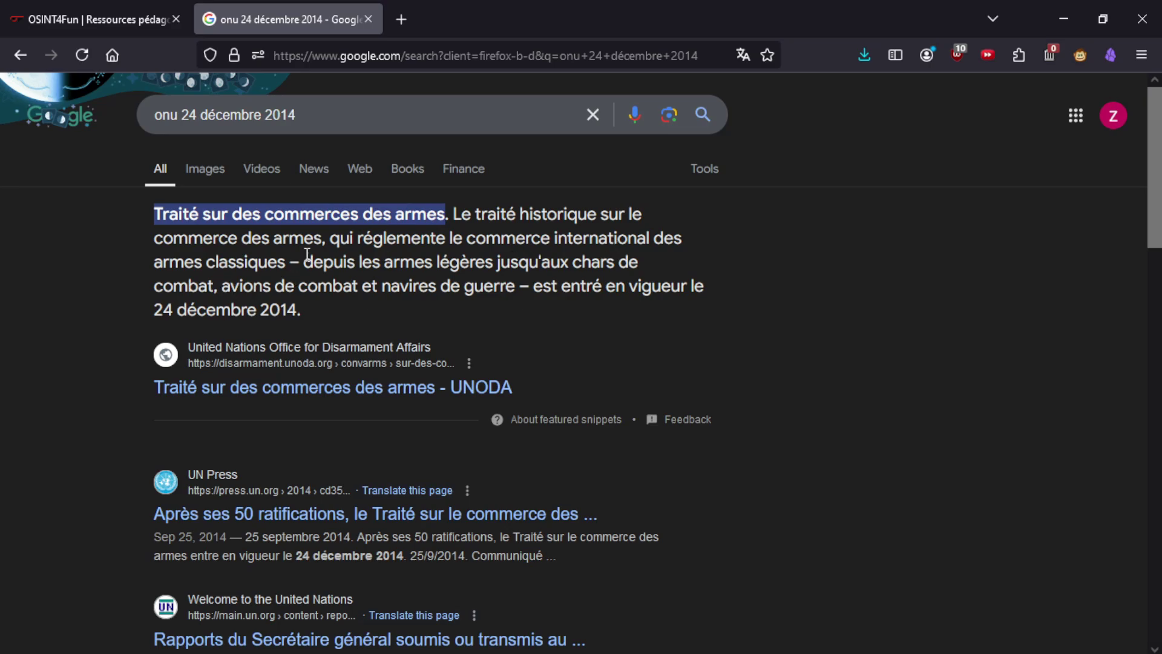
# Open the UN Press result about the 50 ratifications in a separate tab and recheck the date and wording of the challenge.
pyautogui.scroll(-3, 189, 276)
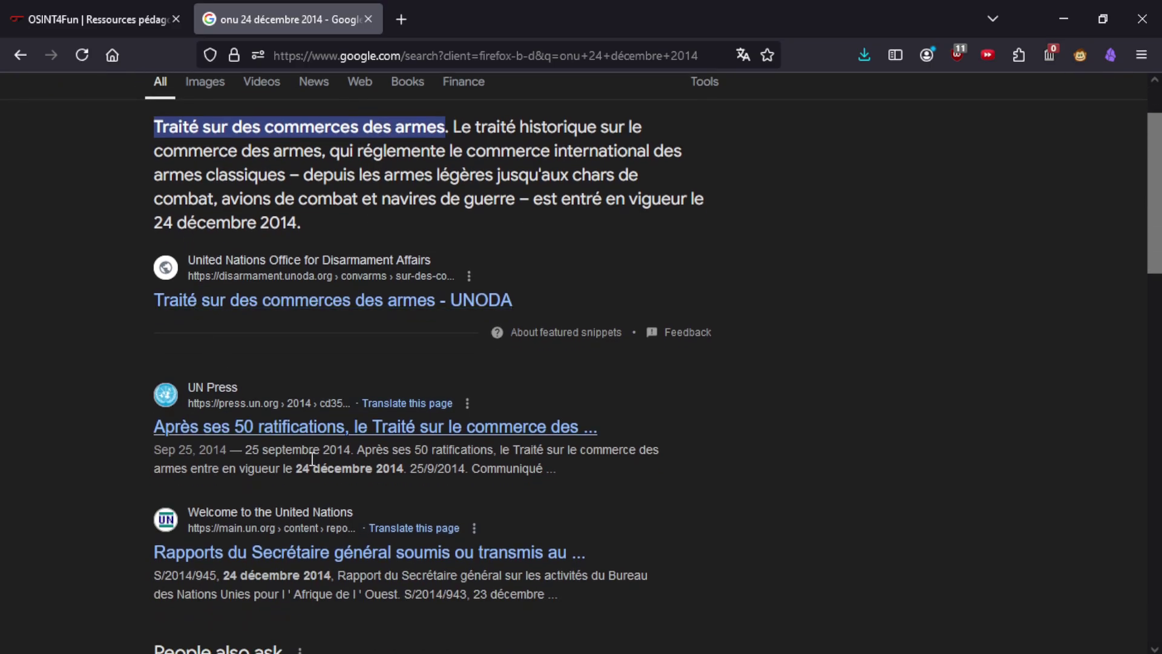
pyautogui.middleClick(245, 431)
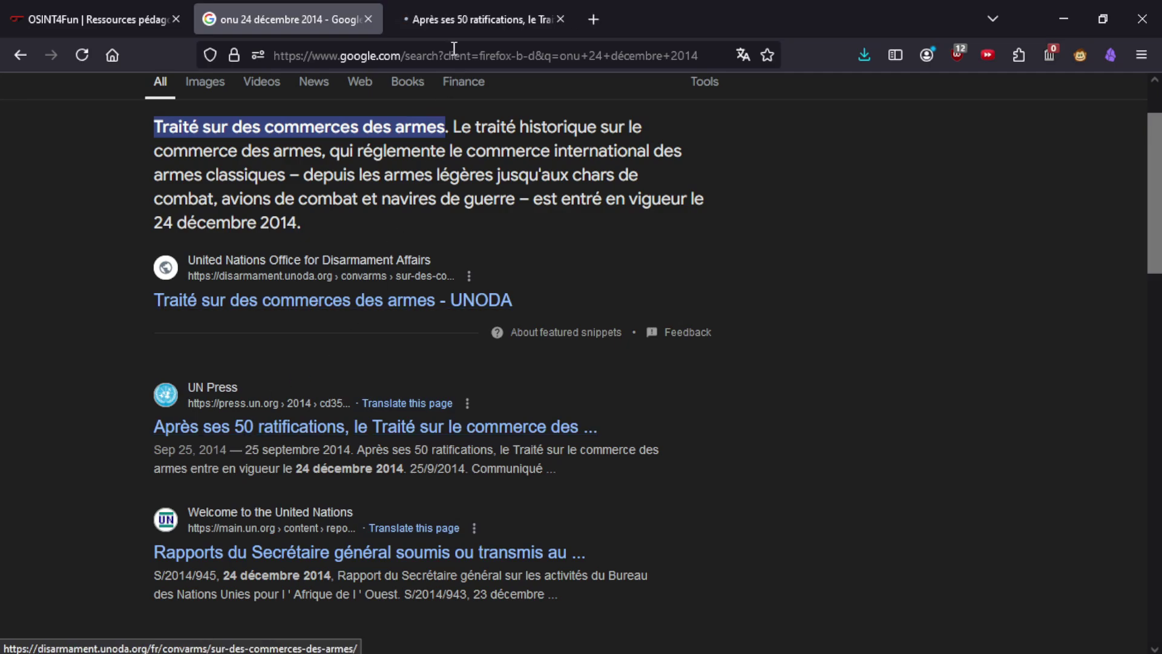
pyautogui.hotkey('ctrl', 'Tab')
pyautogui.hotkey('ctrl', 'Tab')
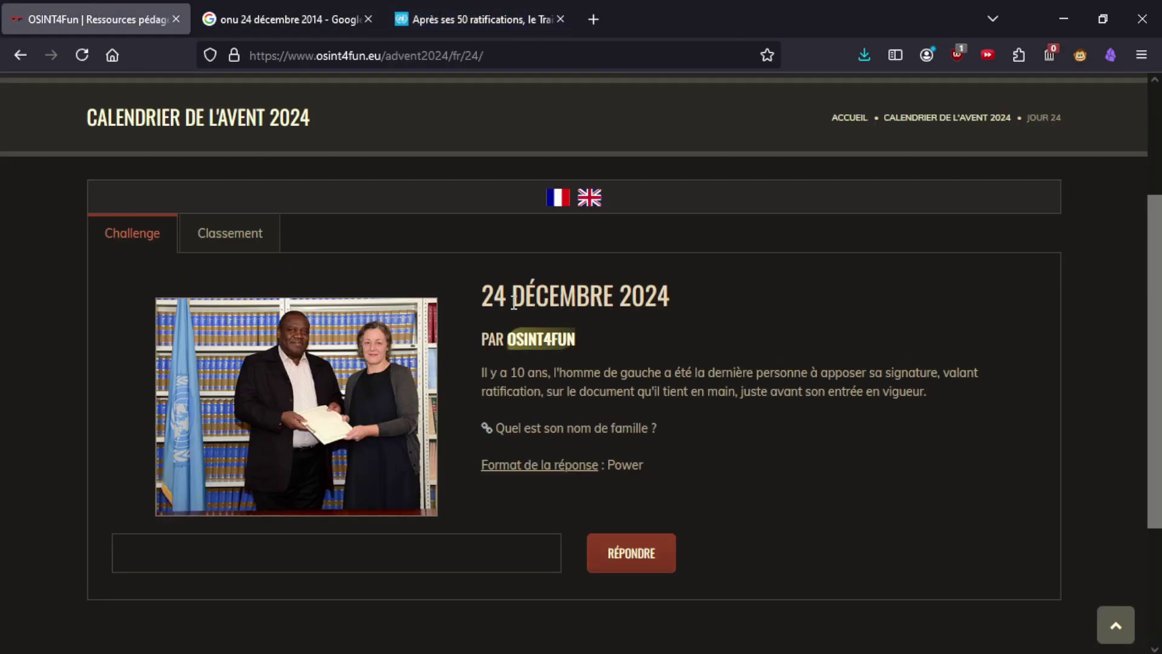
pyautogui.moveTo(543, 373); pyautogui.dragTo(491, 373)
pyautogui.click(492, 312)
pyautogui.moveTo(486, 296); pyautogui.dragTo(724, 291)
pyautogui.click(683, 286)
pyautogui.click(541, 296)
# Skim the UN press release on the arms trade treaty and return to the challenge question.
pyautogui.click(478, 19)
pyautogui.scroll(-15, 299, 490)
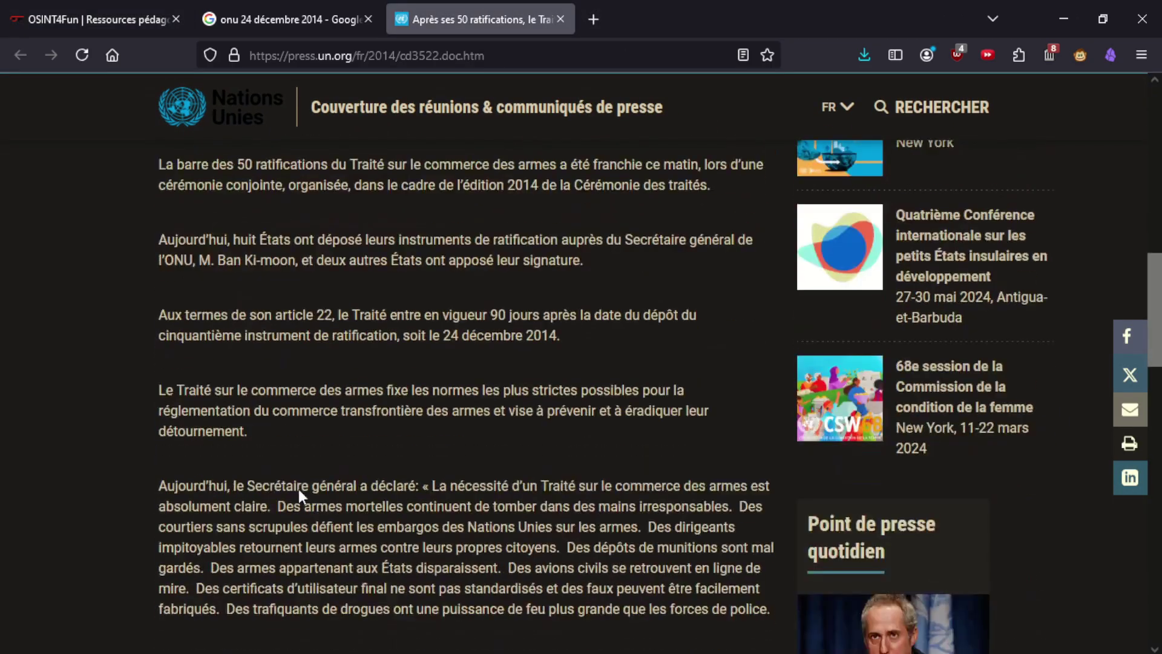
pyautogui.scroll(-7, 299, 490)
pyautogui.scroll(20, 304, 494)
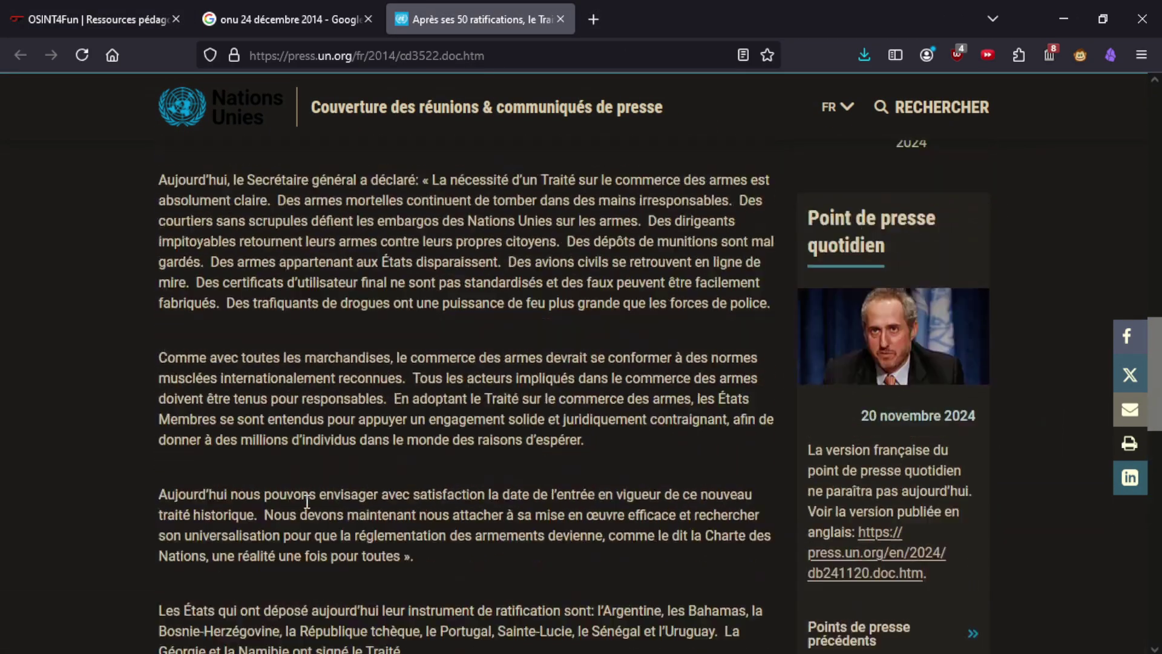
pyautogui.hotkey('ctrl', '1')
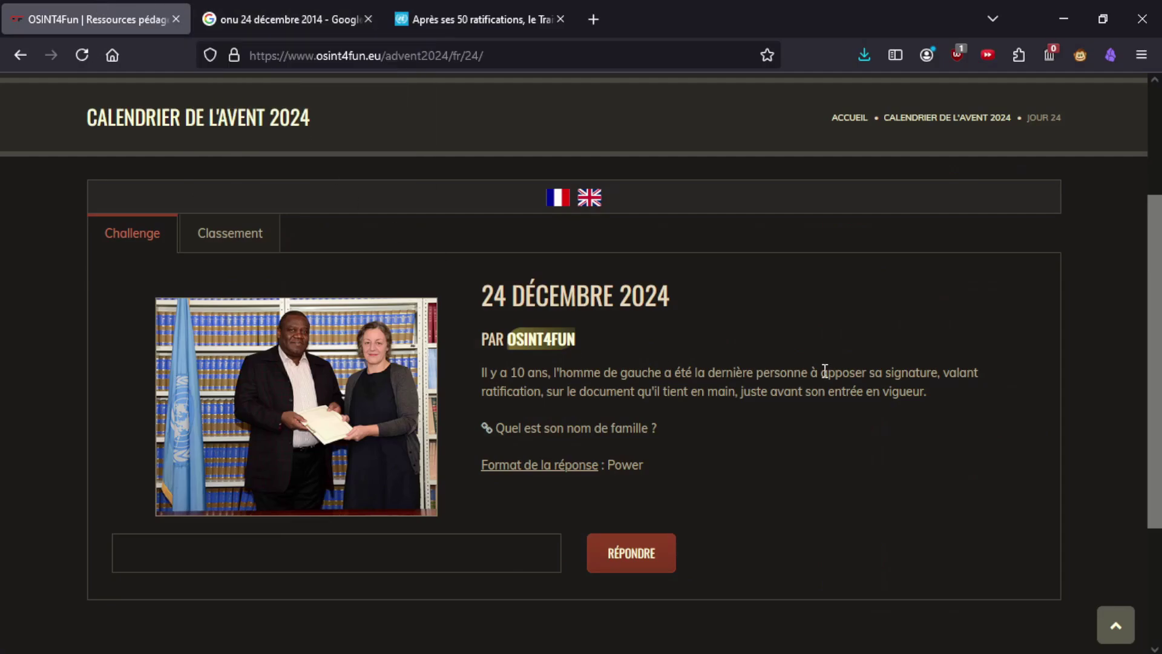
# Read the UN press release down to the list of ratifying states and open its treaties.un.org link in a separate tab.
pyautogui.click(532, 9)
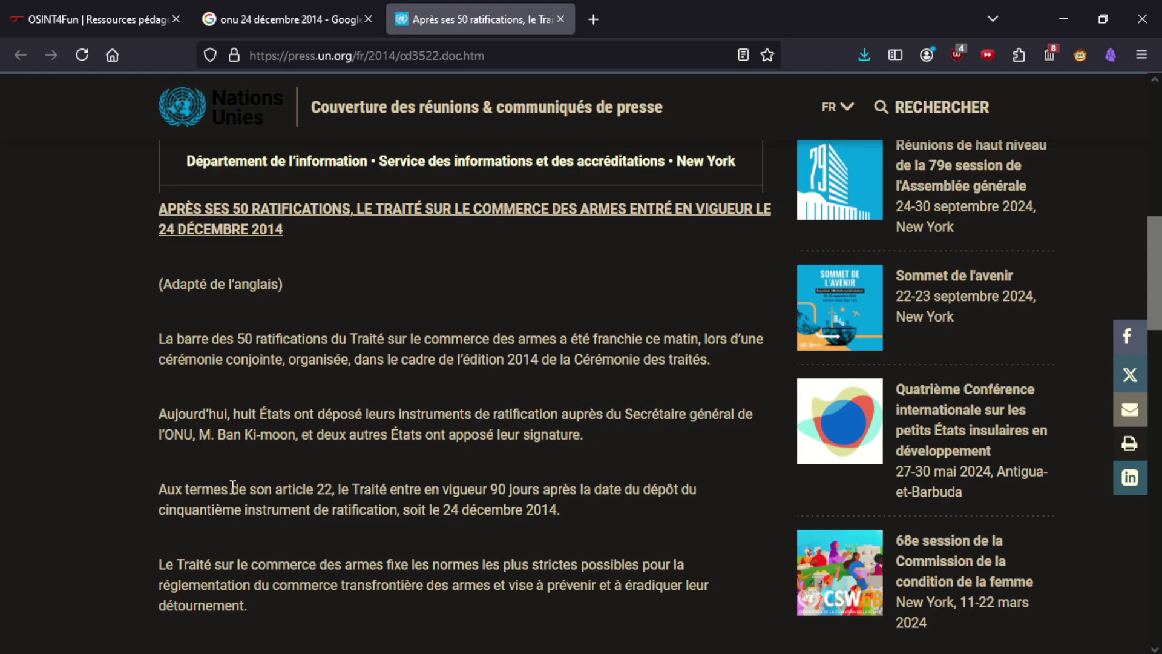
pyautogui.scroll(-4, 455, 489)
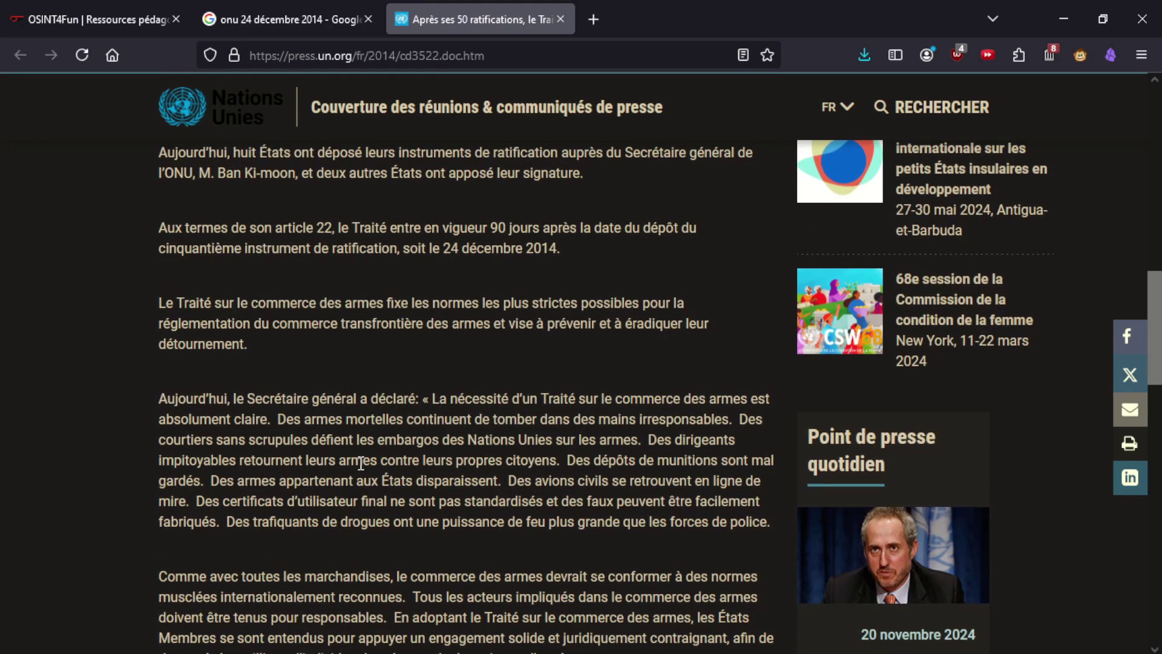
pyautogui.scroll(-3, 361, 463)
pyautogui.scroll(-4, 219, 418)
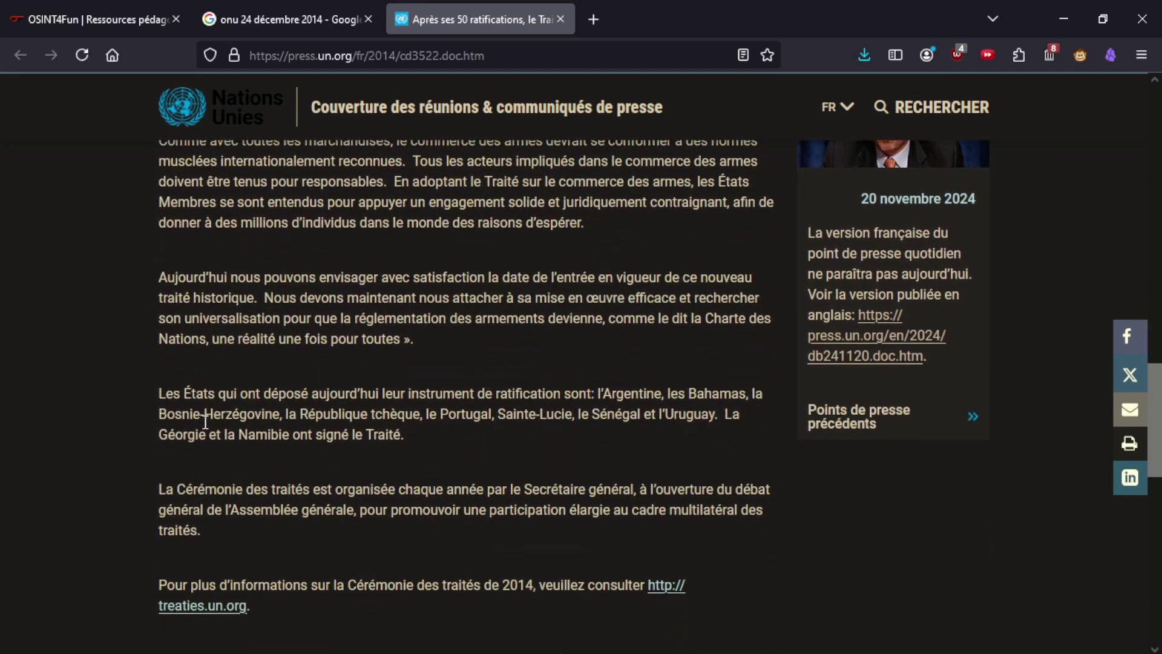
pyautogui.scroll(-2, 202, 429)
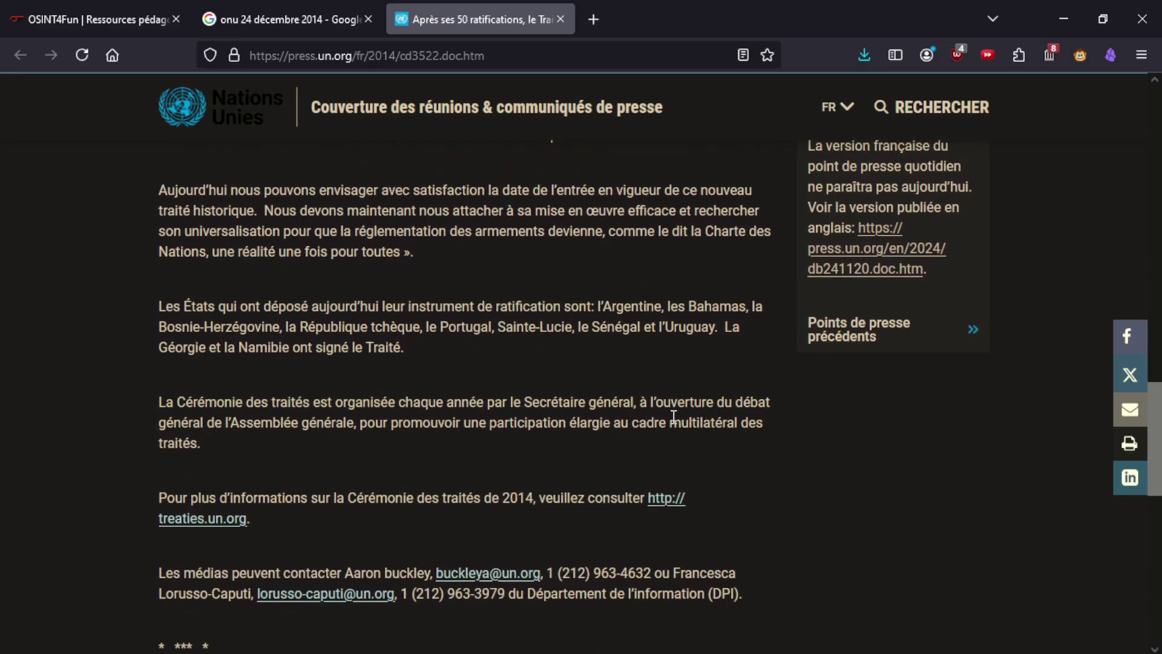
pyautogui.middleClick(670, 505)
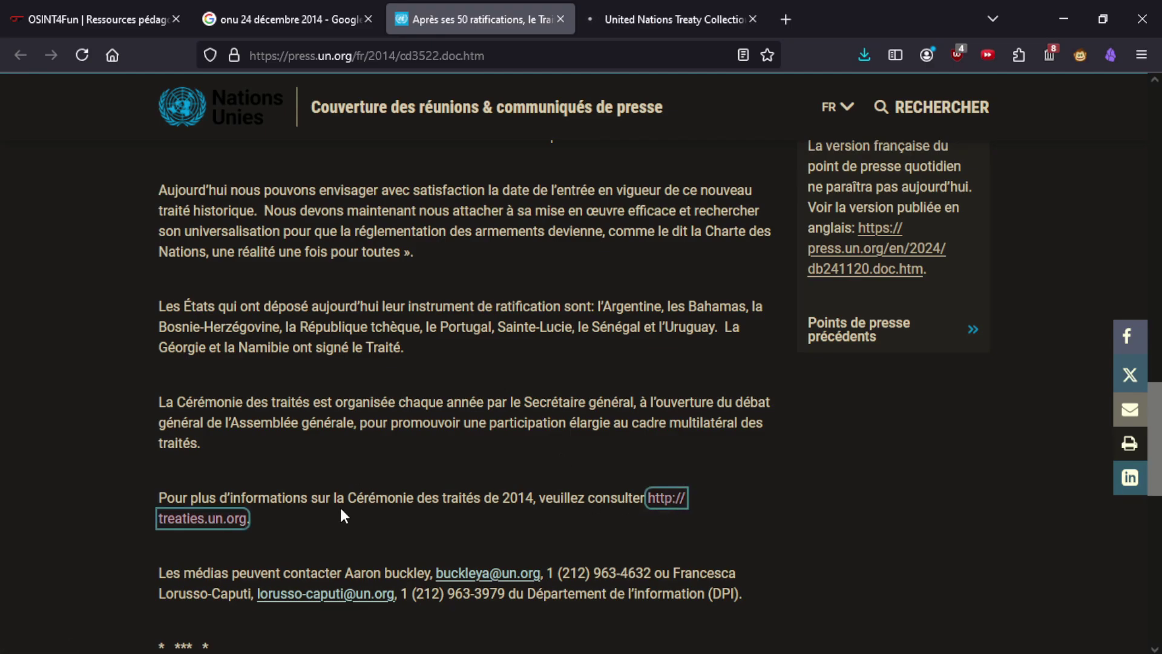
# Check the resources offered on the United Nations Treaty Collection site and open the Treaty Handbook page in a separate tab.
pyautogui.click(633, 19)
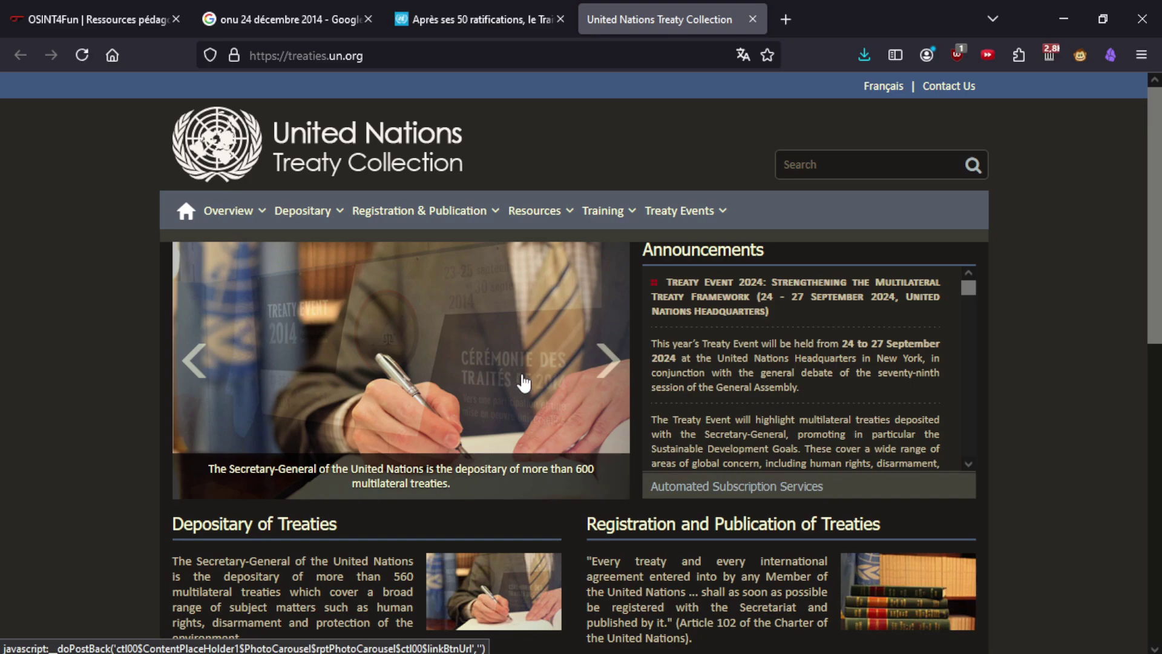
pyautogui.moveTo(552, 218)
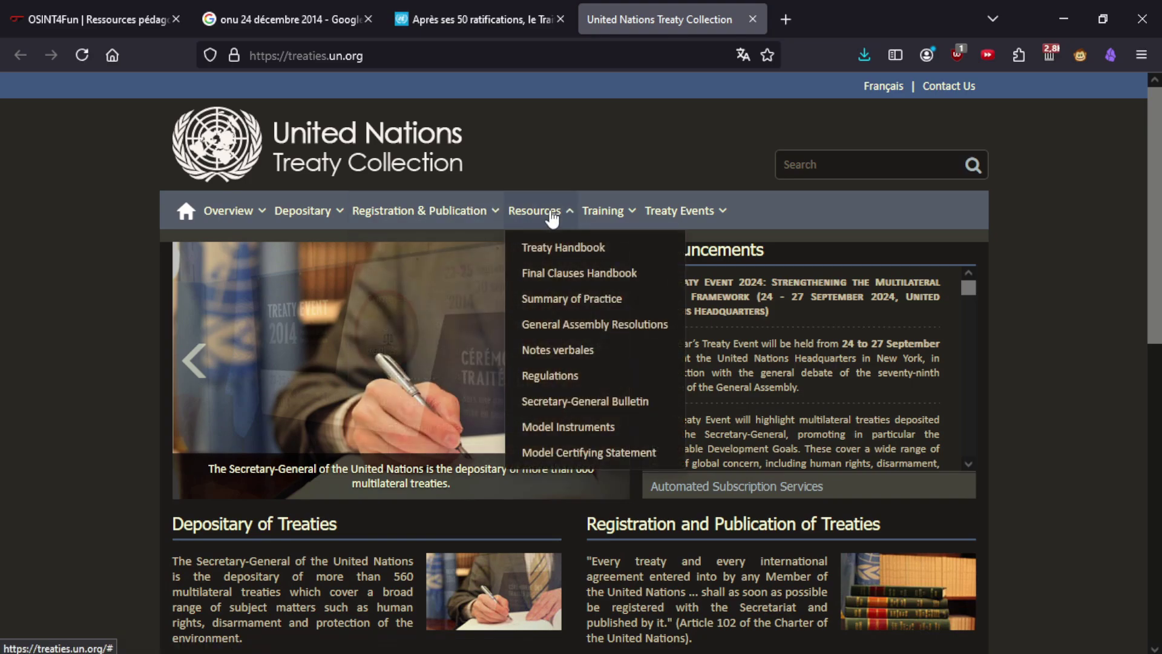
pyautogui.click(510, 2)
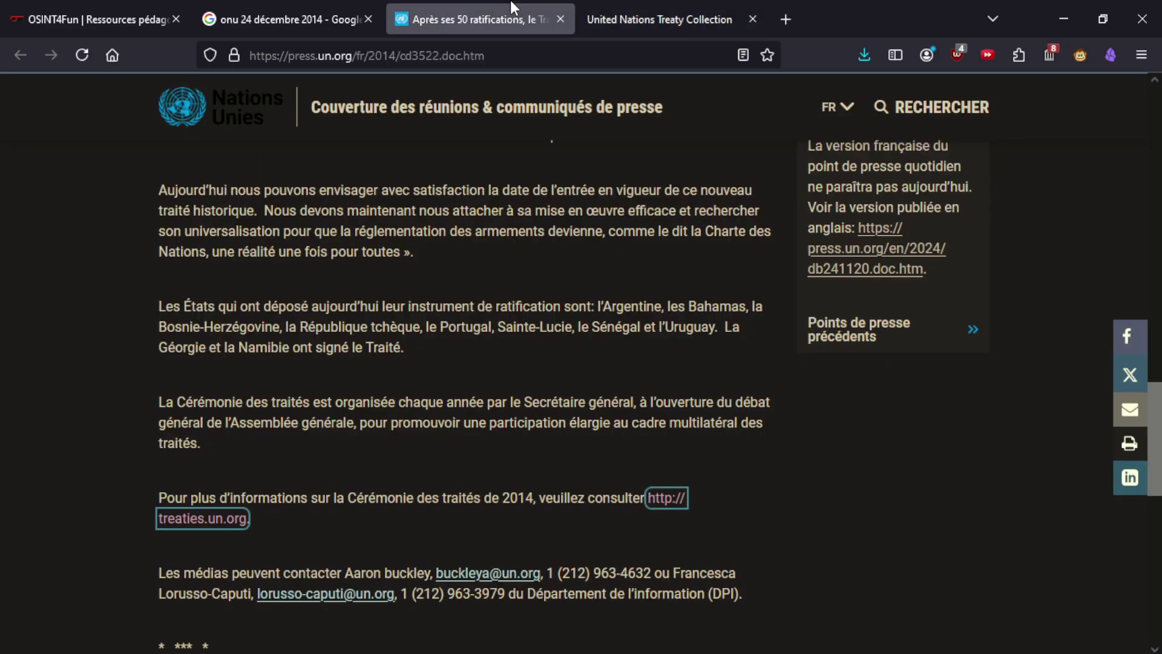
pyautogui.click(629, 9)
pyautogui.moveTo(460, 218)
pyautogui.moveTo(553, 225)
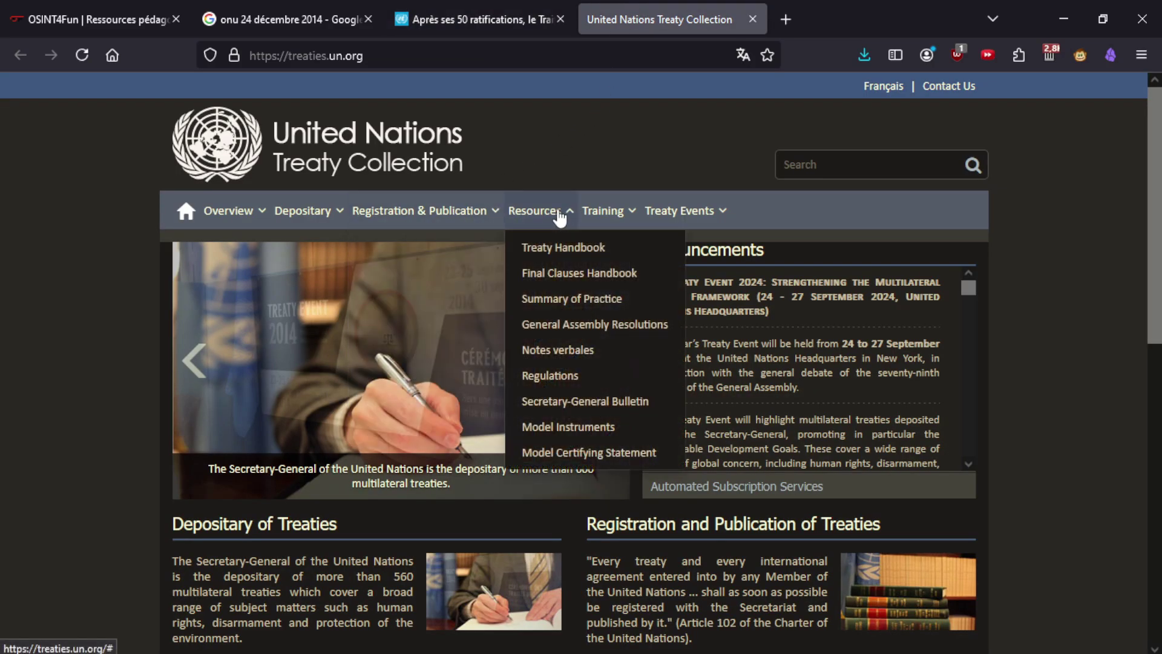
pyautogui.middleClick(587, 253)
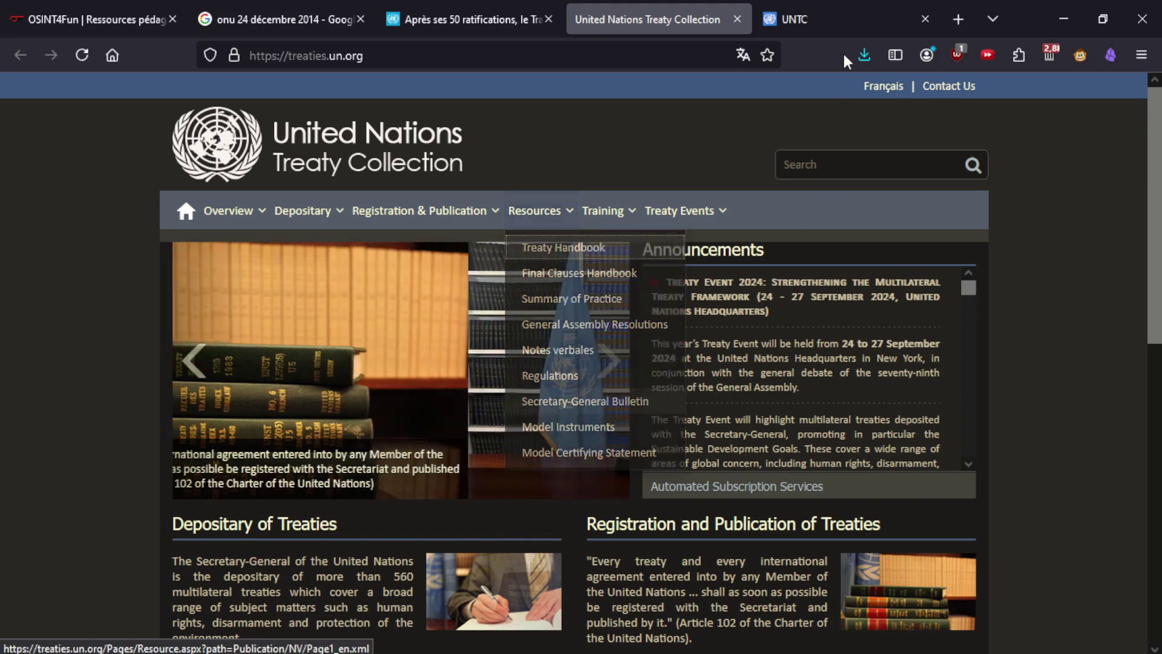
pyautogui.hotkey('ctrl', 'Tab')
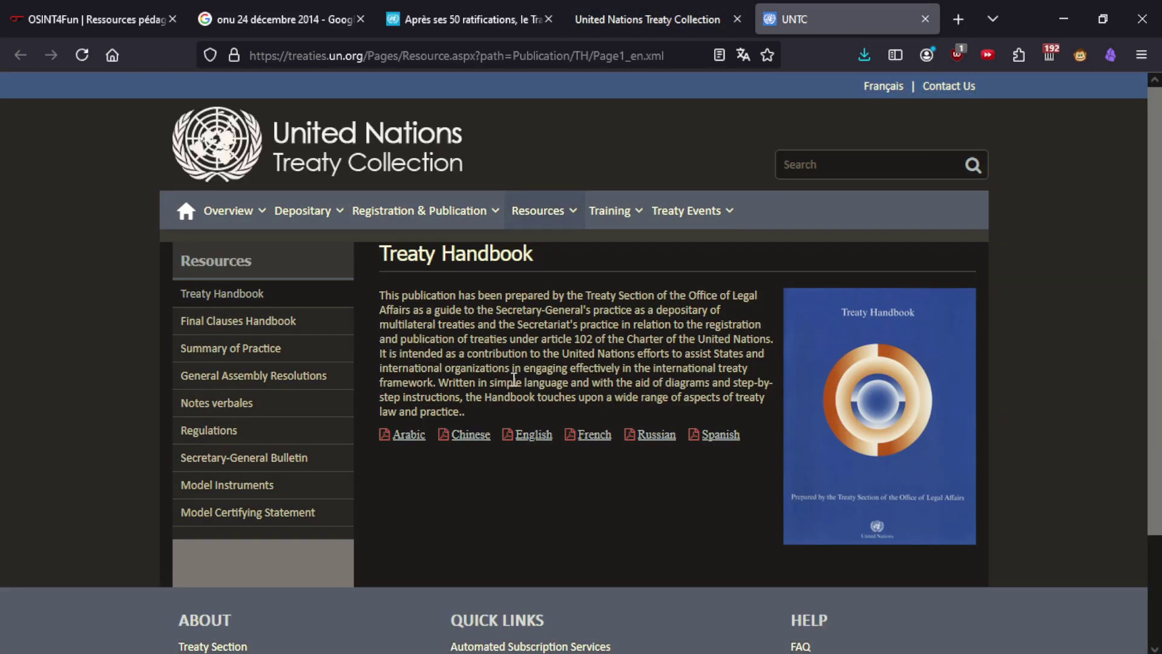
pyautogui.scroll(-3, 514, 379)
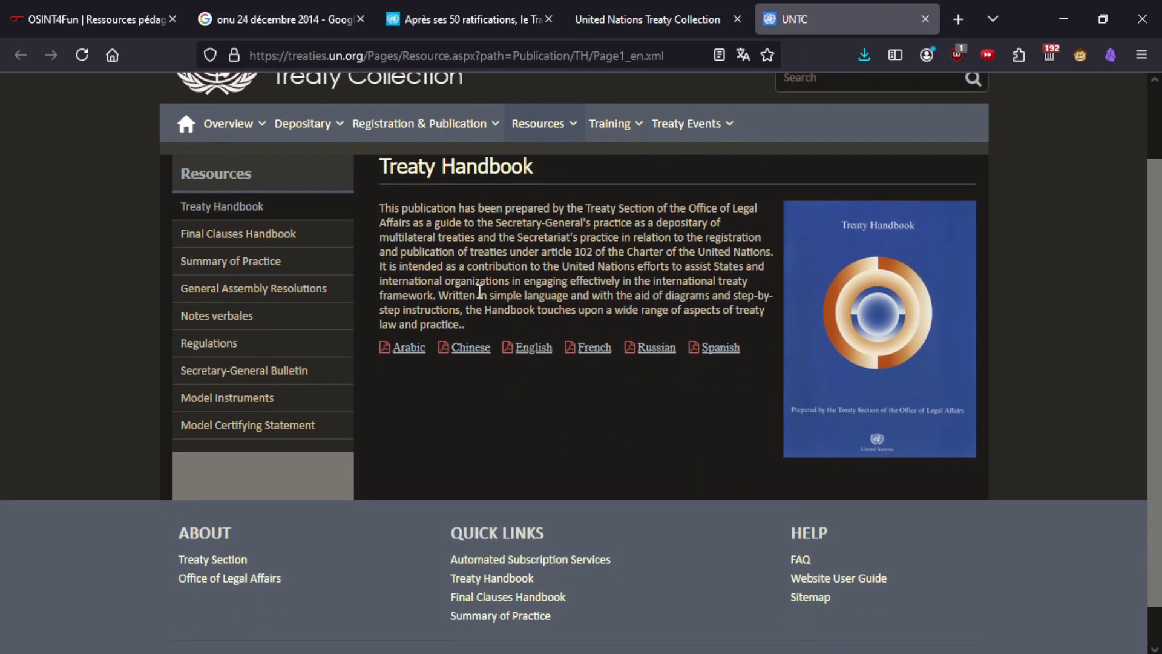
# Open the French PDF of the Treaty Handbook in Firefox, skim its table of contents and close it.
pyautogui.click(591, 350)
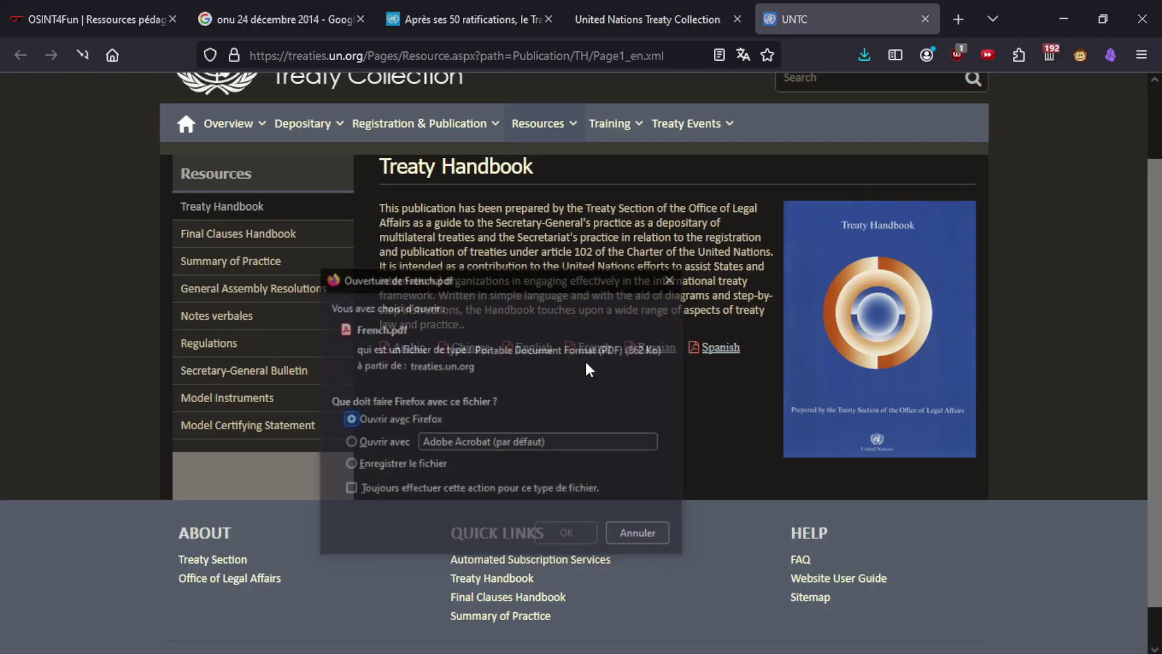
pyautogui.click(558, 531)
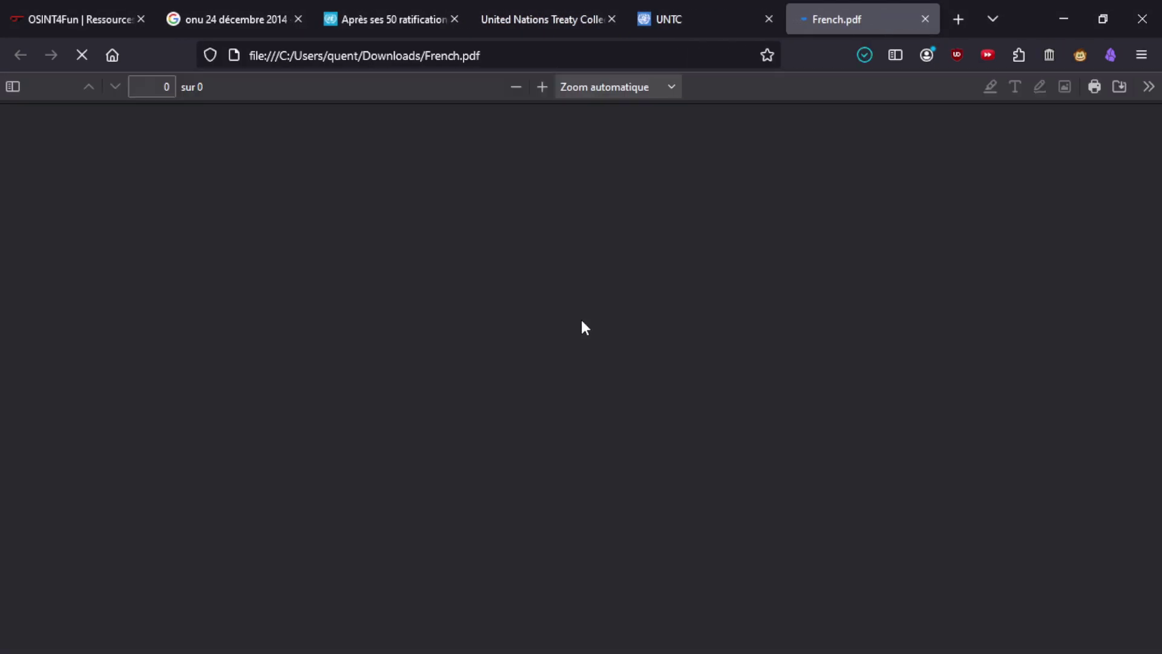
pyautogui.scroll(-15, 593, 344)
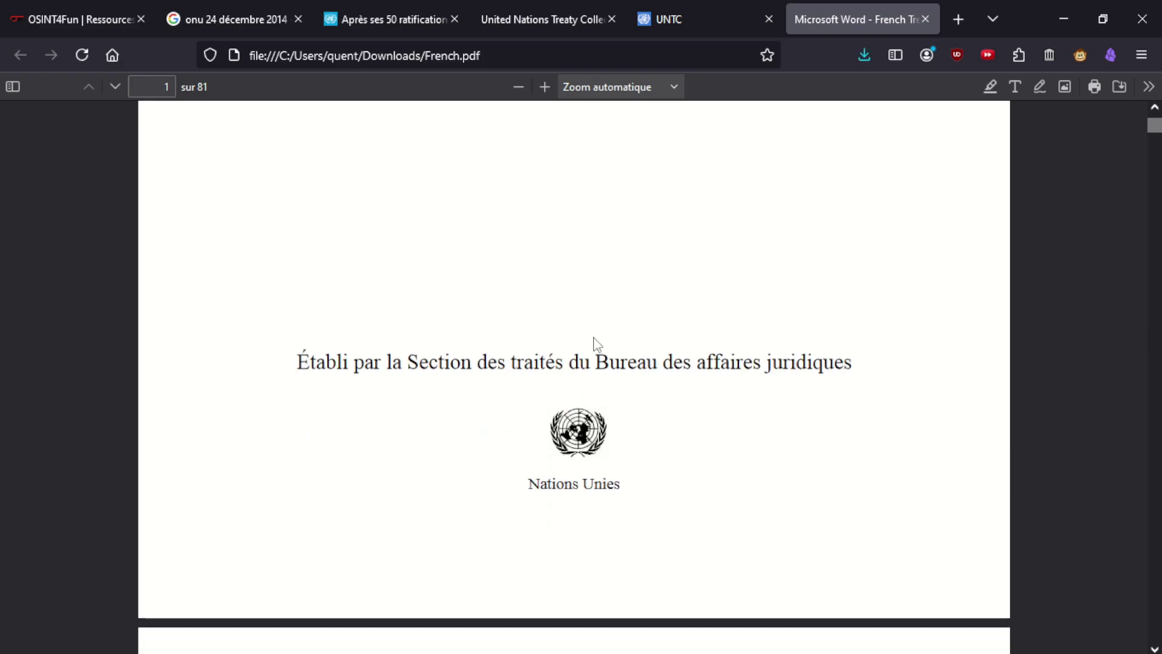
pyautogui.scroll(-5, 597, 345)
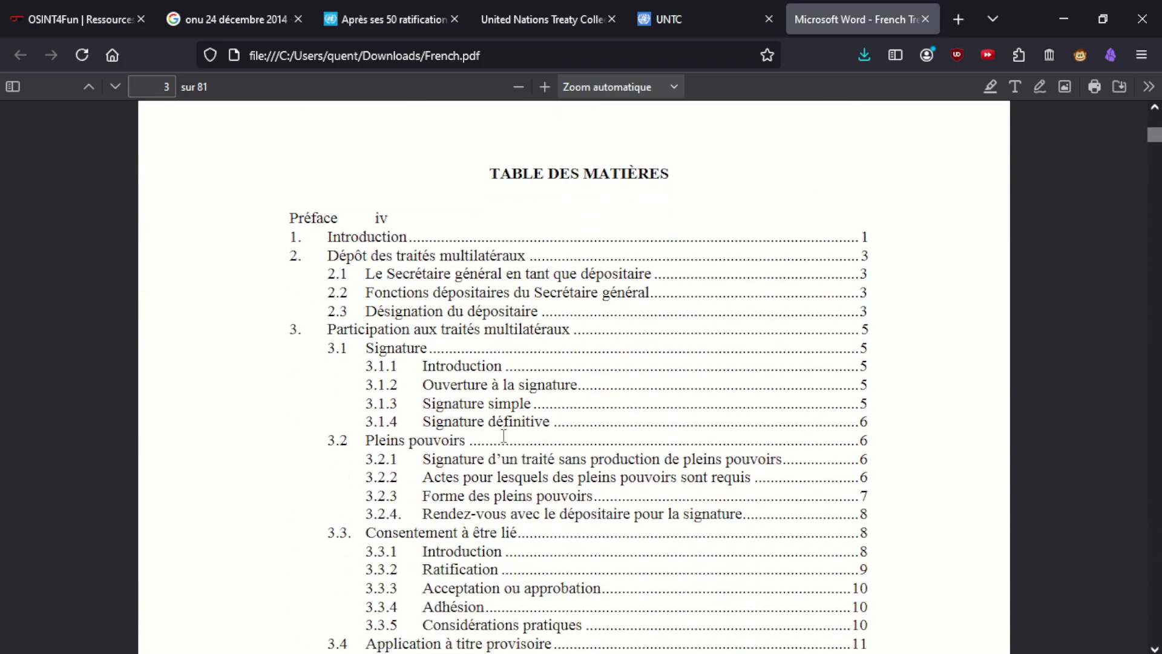
pyautogui.scroll(-20, 481, 353)
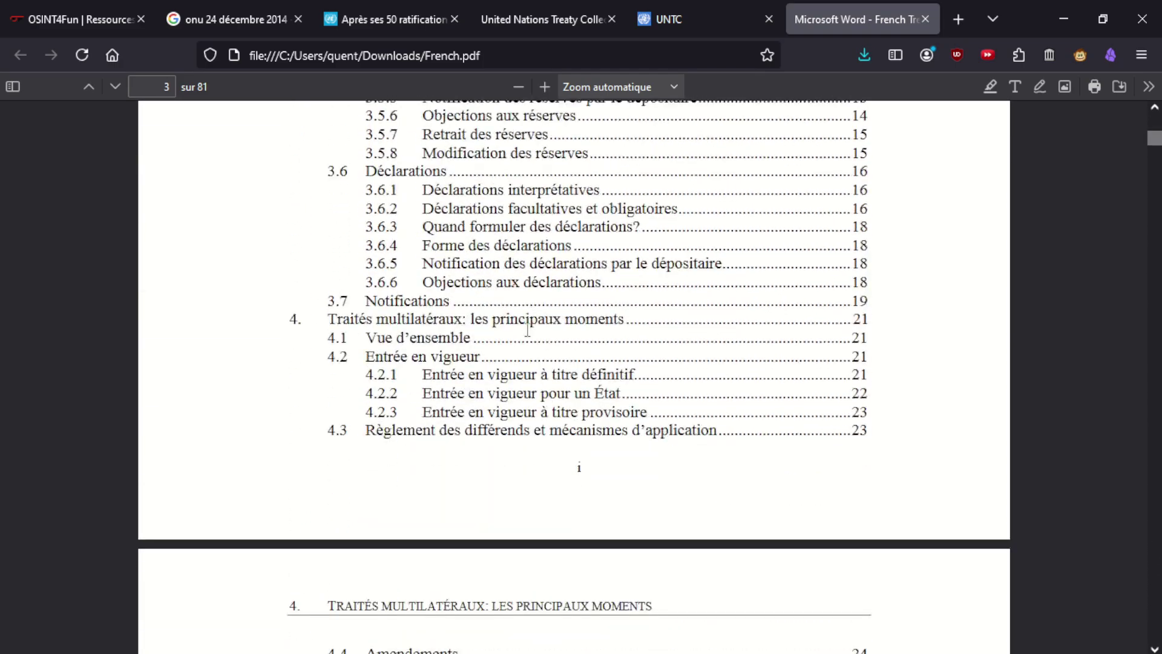
pyautogui.scroll(-20, 527, 329)
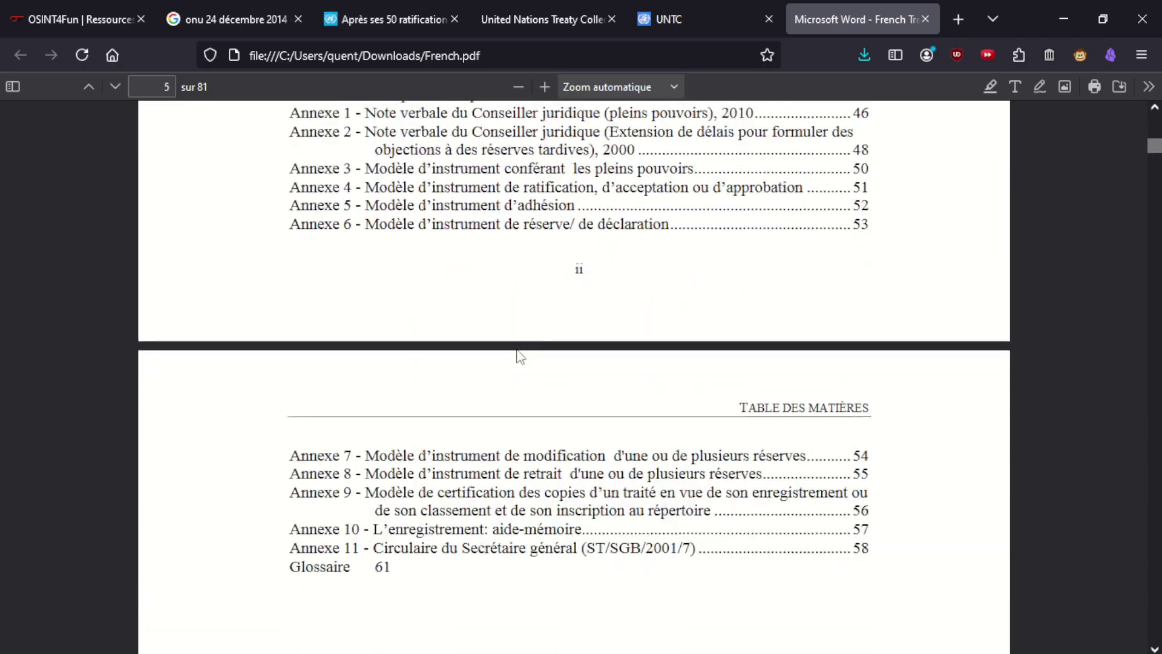
pyautogui.middleClick(815, 7)
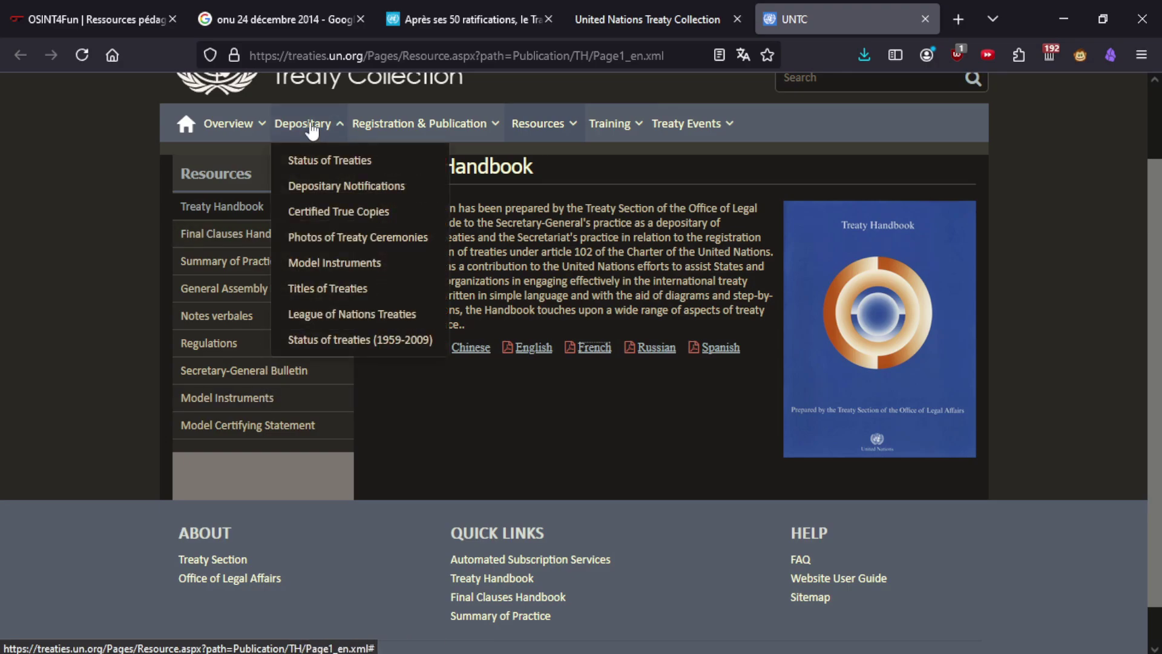
# Open the UN Treaty Series advanced search and try to add search criteria with no document type or filter selected.
pyautogui.moveTo(407, 125)
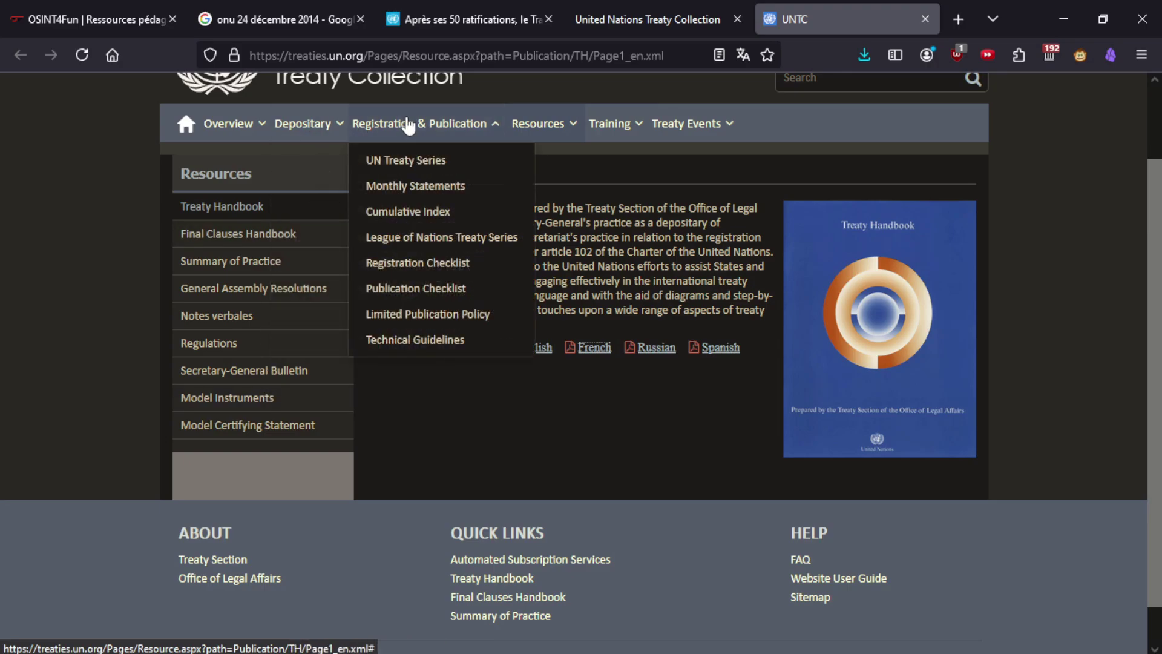
pyautogui.click(405, 163)
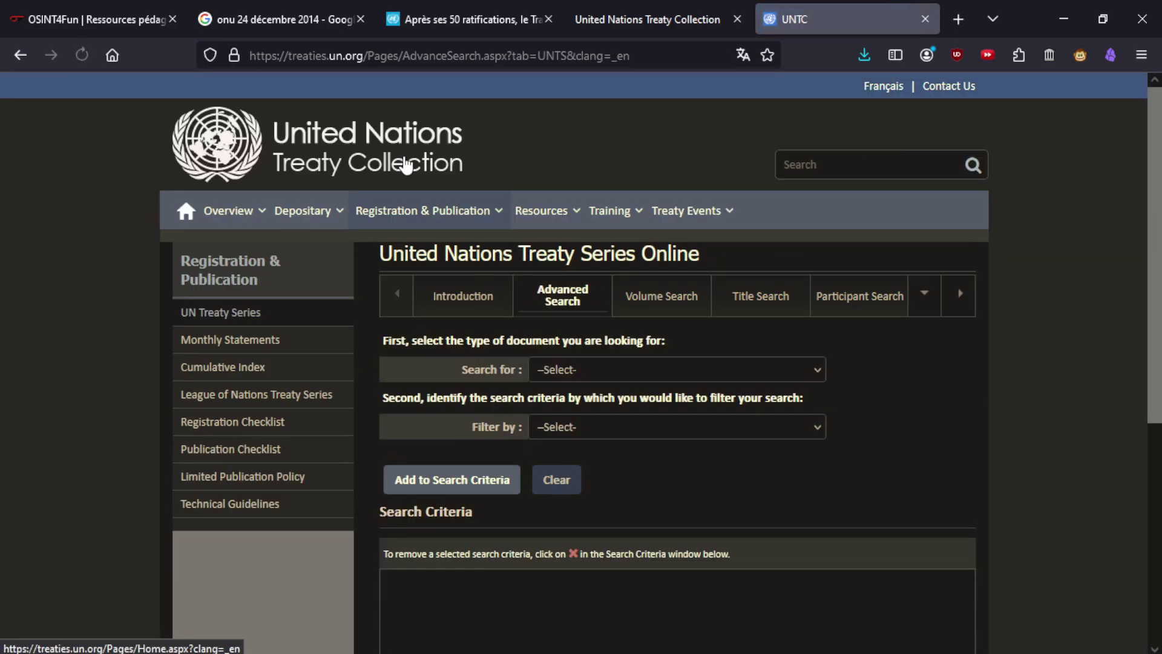
pyautogui.click(590, 370)
pyautogui.click(930, 414)
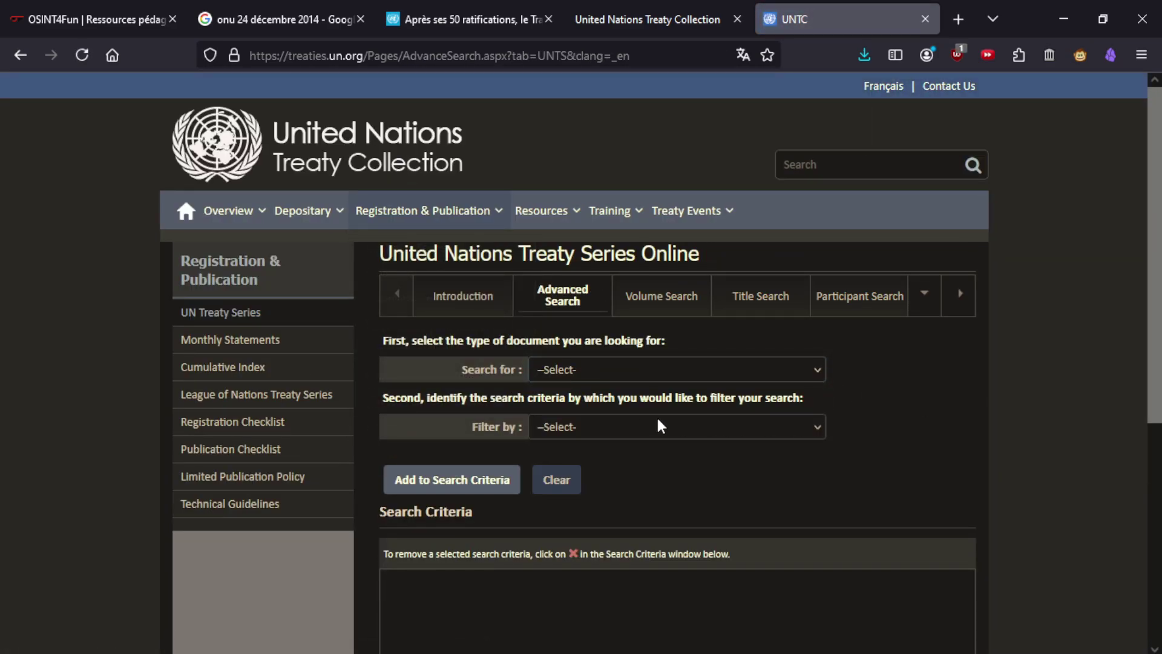
pyautogui.click(648, 424)
pyautogui.click(841, 408)
pyautogui.scroll(-3, 545, 394)
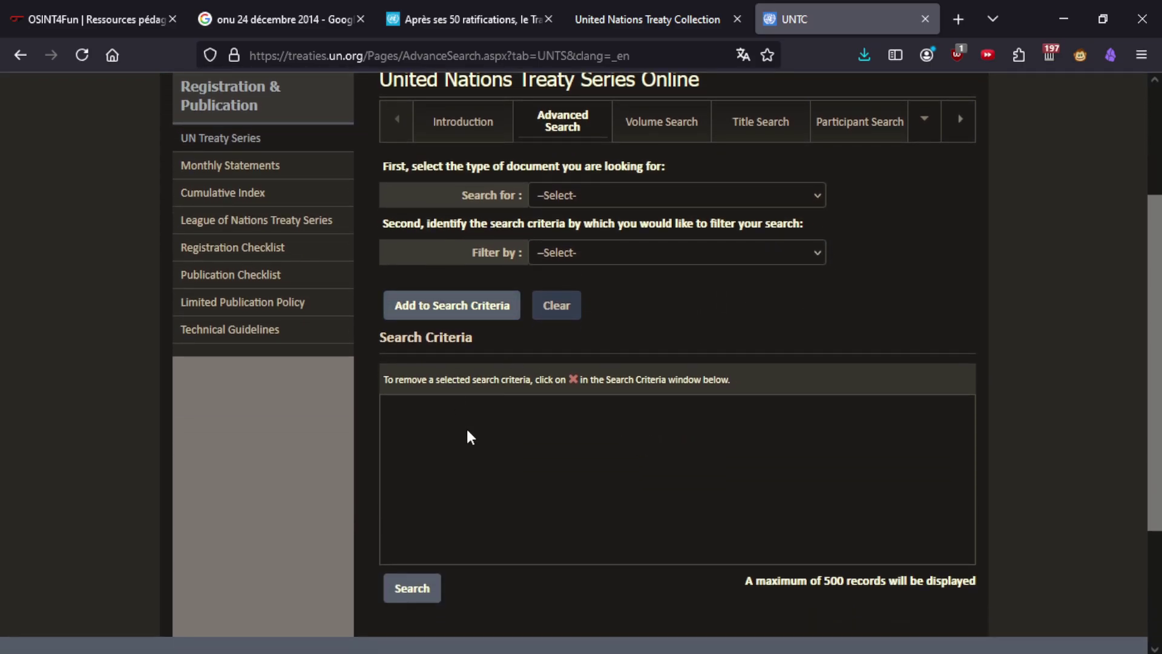
pyautogui.click(478, 305)
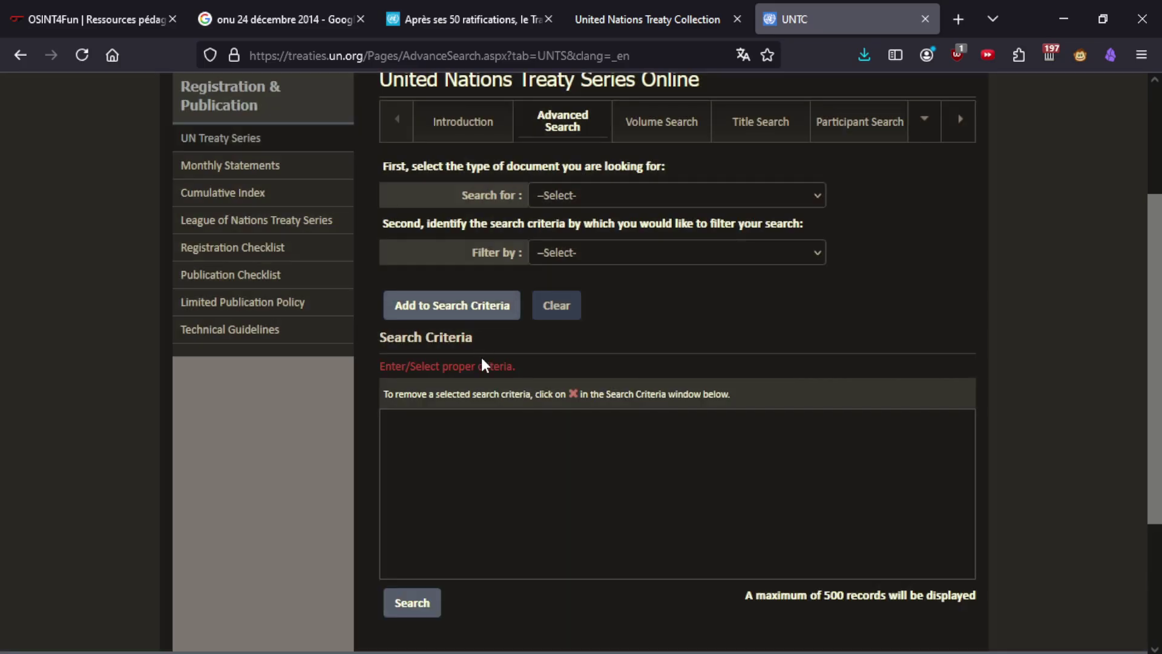
# Look through the search types offered by the United Nations Treaty Series Online.
pyautogui.scroll(3, 552, 472)
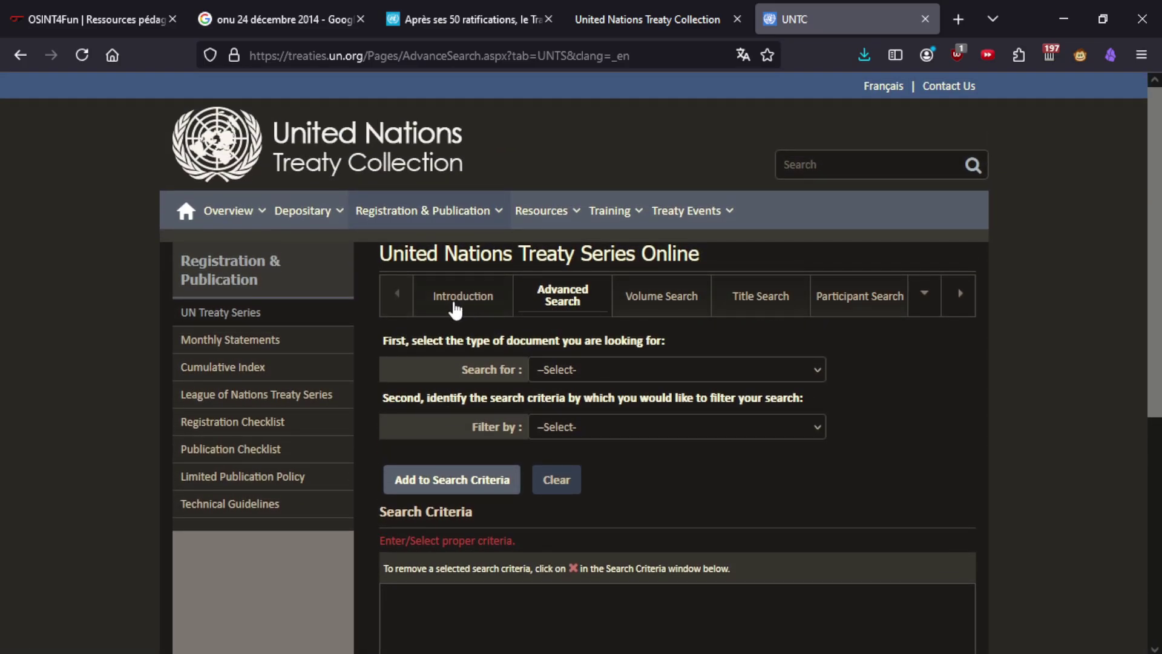
pyautogui.click(963, 297)
pyautogui.click(926, 295)
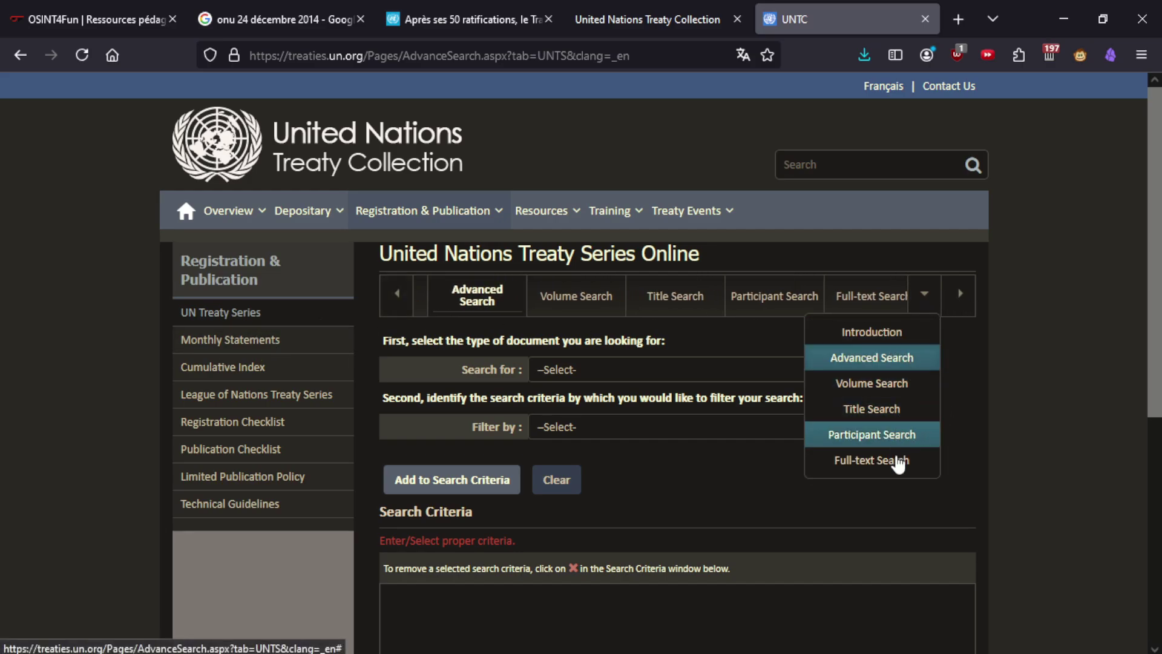
pyautogui.click(957, 292)
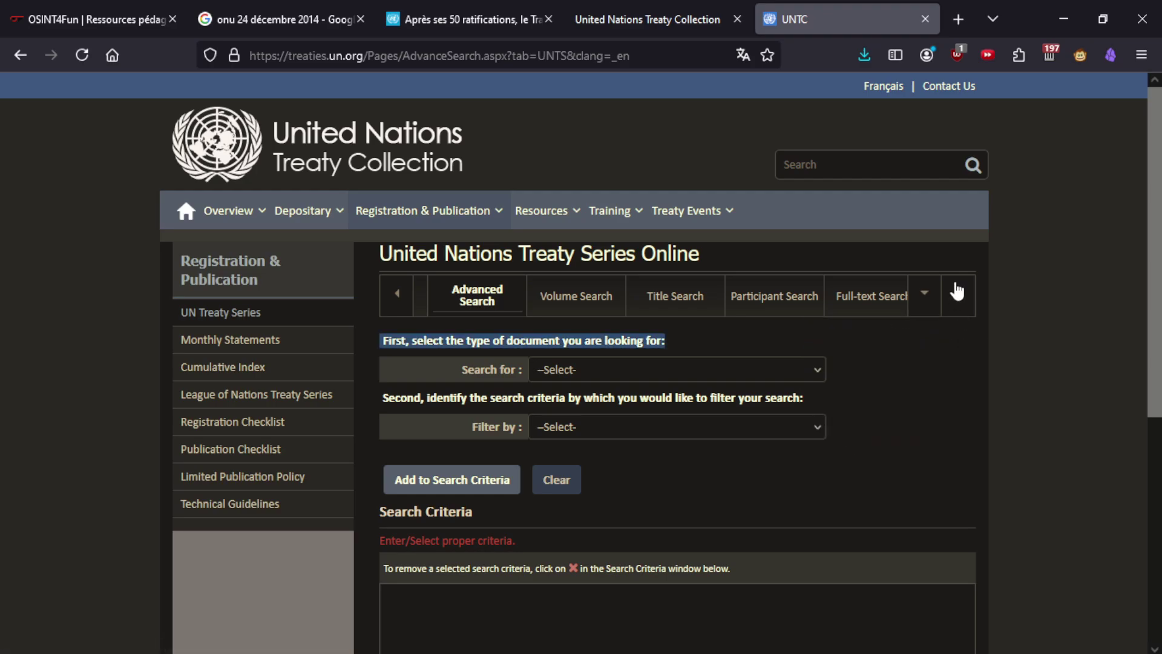
pyautogui.click(963, 297)
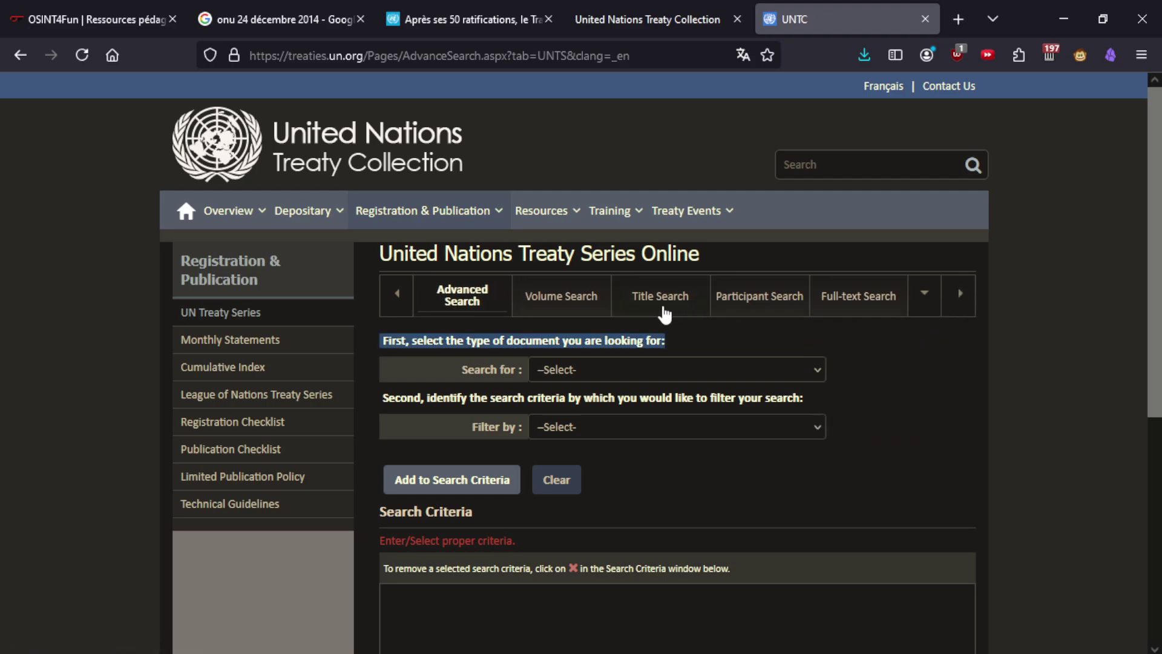
pyautogui.click(702, 504)
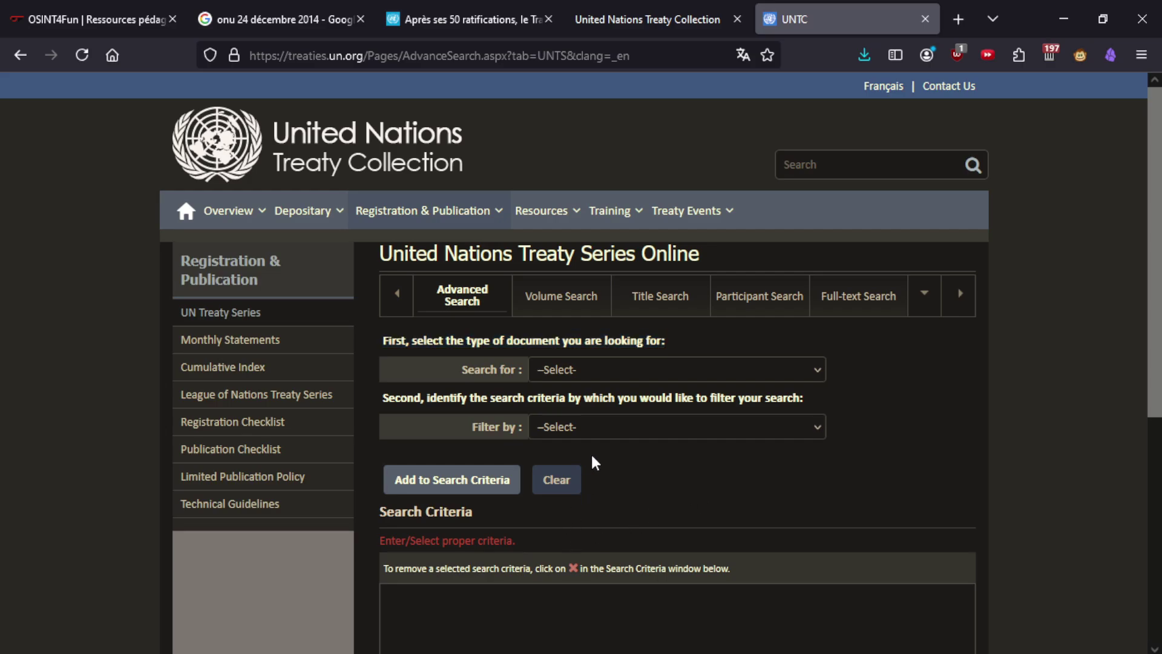
# Set the advanced search's document type to Treaty and review the available filter criteria.
pyautogui.click(563, 367)
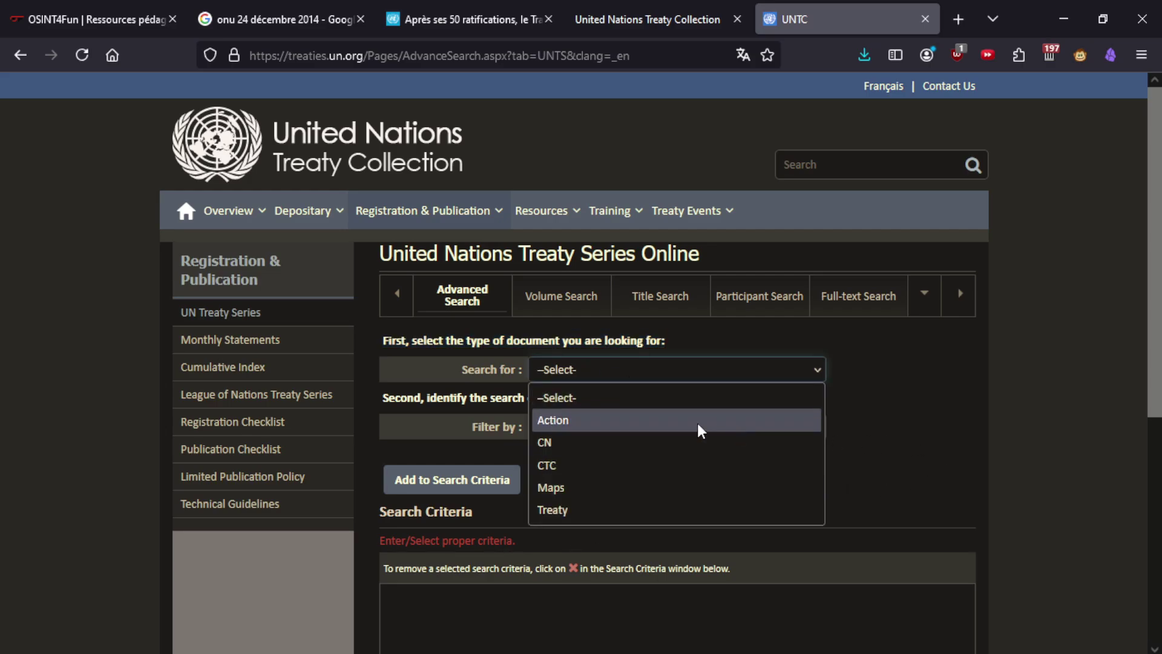
pyautogui.click(613, 513)
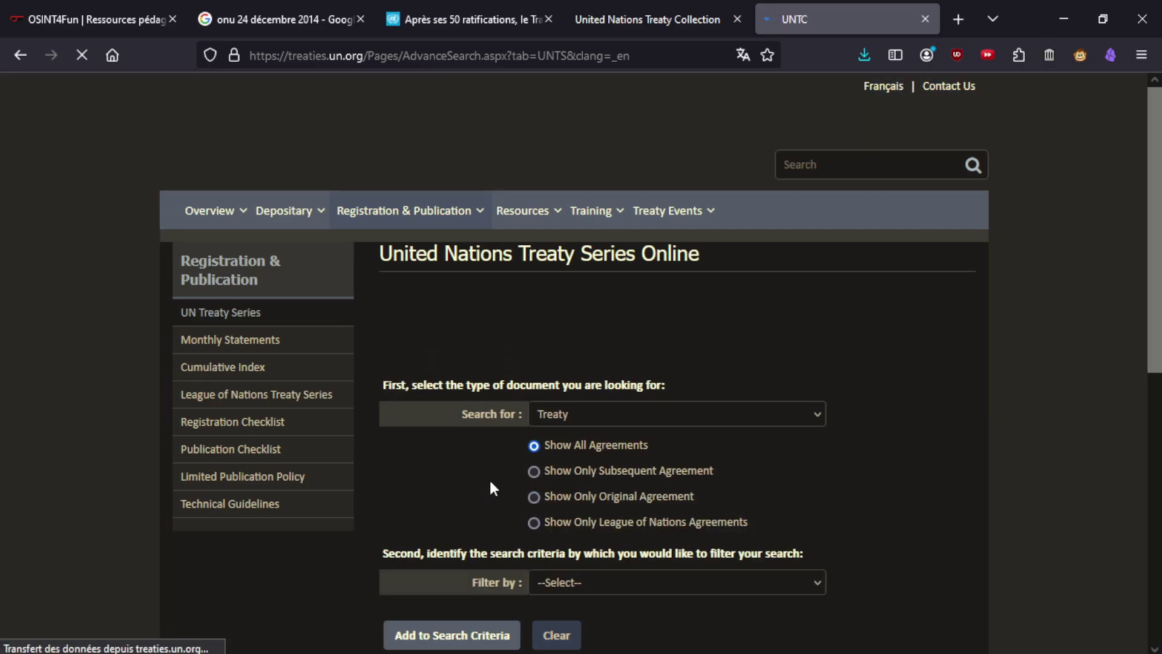
pyautogui.scroll(-5, 826, 412)
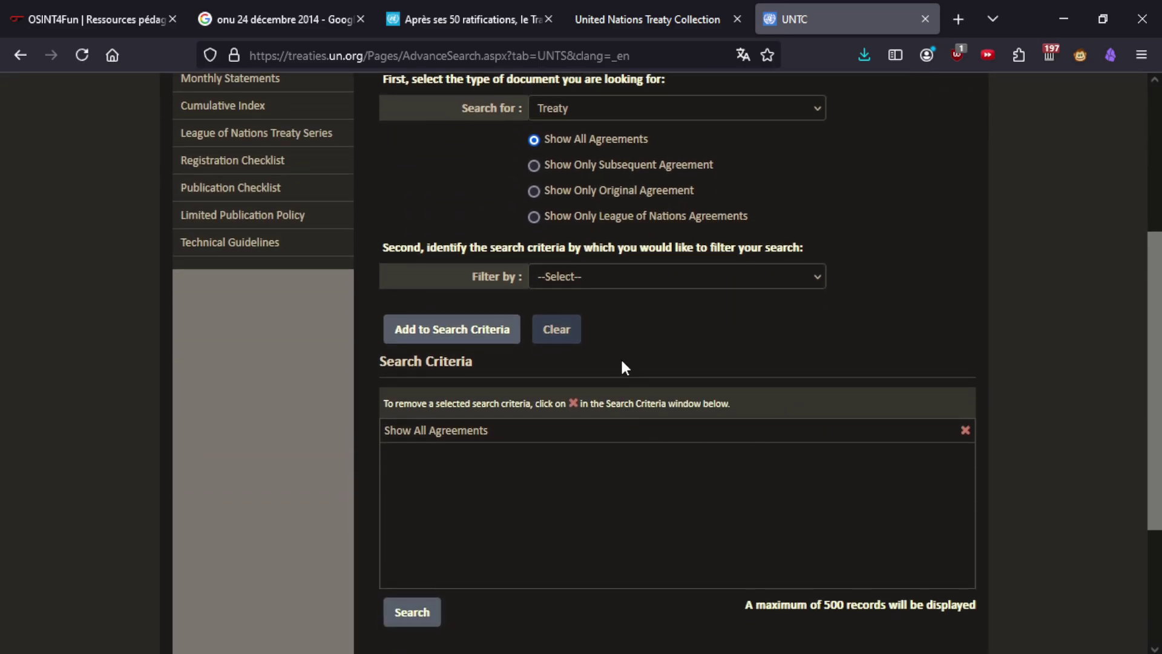
pyautogui.scroll(2, 621, 363)
pyautogui.click(568, 367)
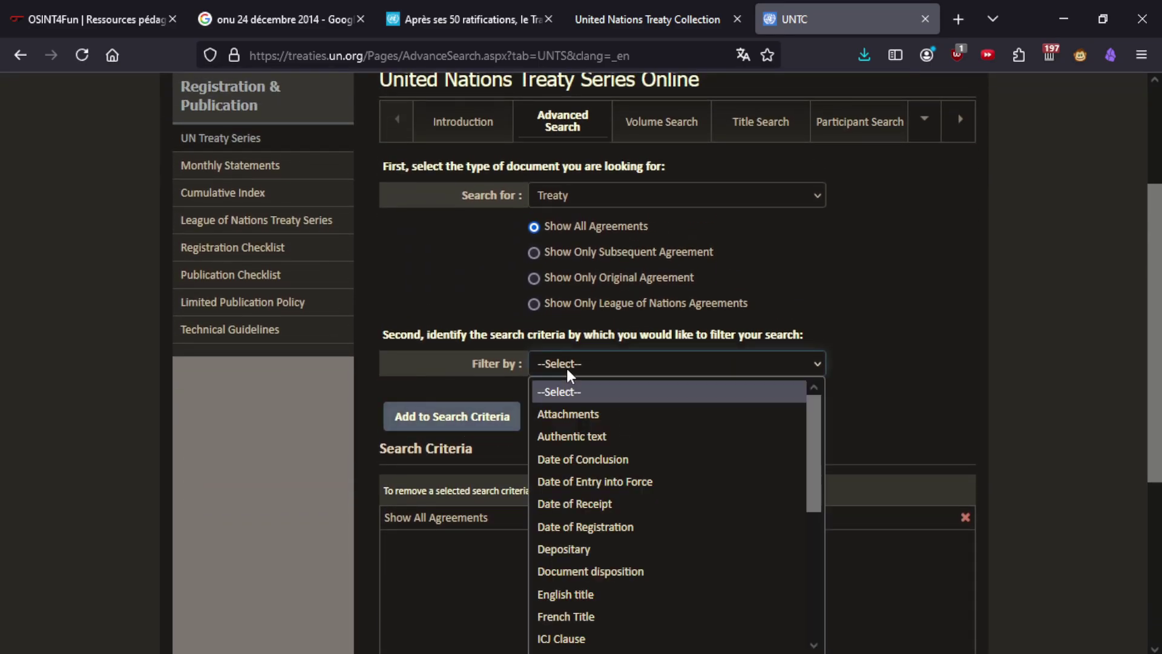
pyautogui.scroll(-4, 605, 416)
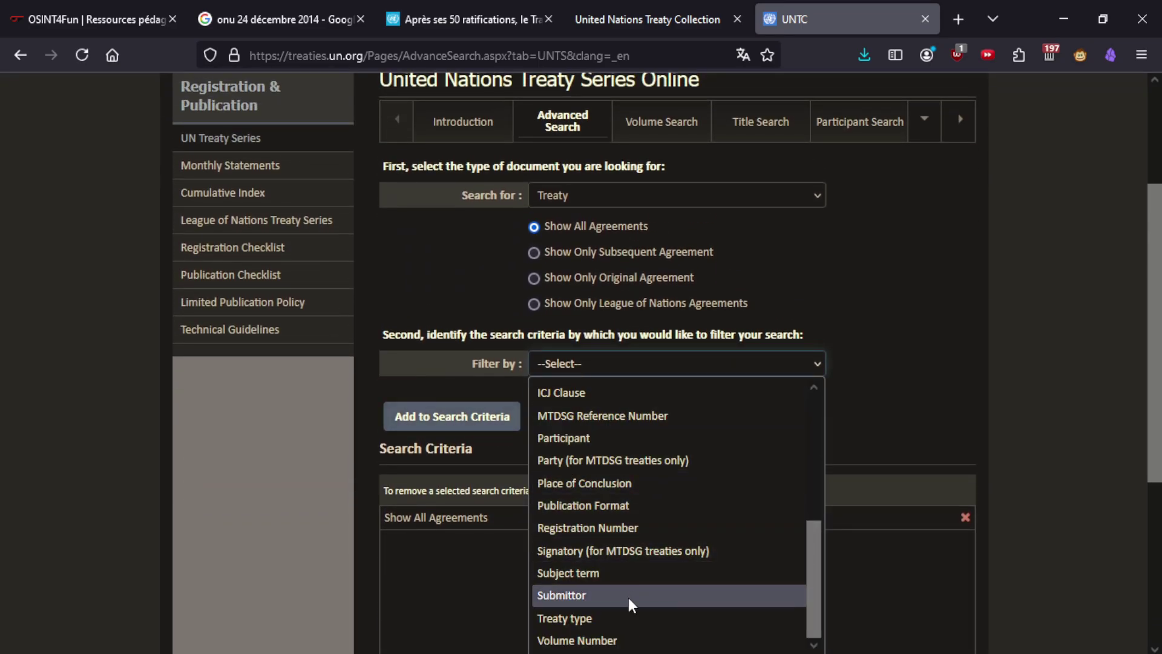
pyautogui.click(982, 413)
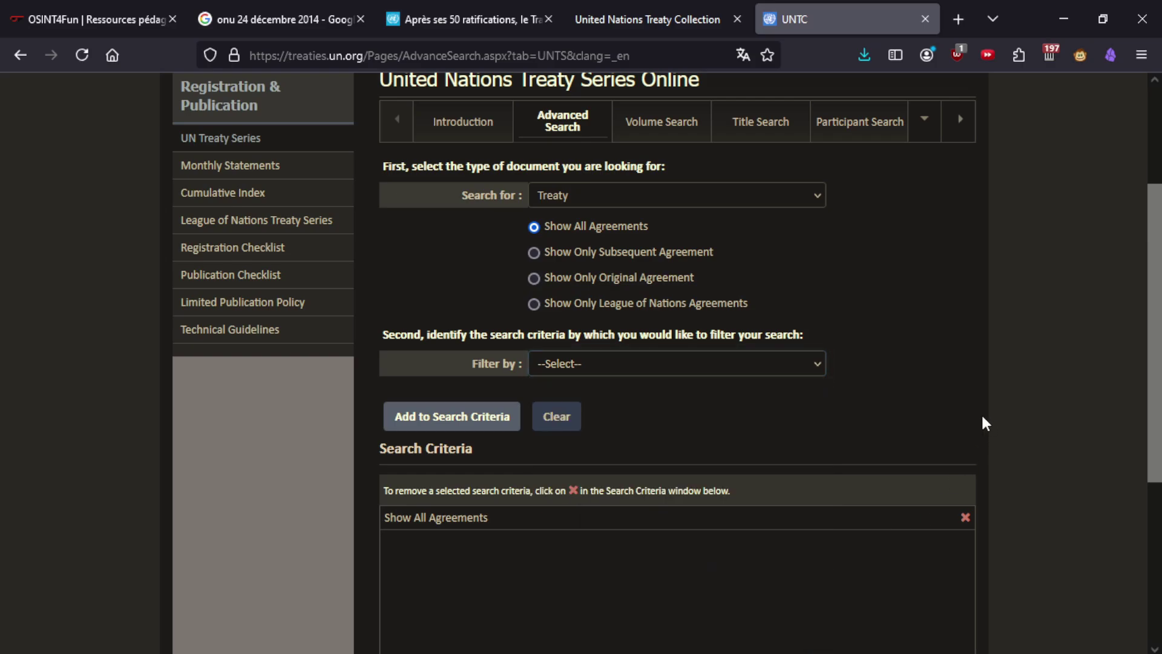
# Run the treaty search with Show All Agreements and no filter.
pyautogui.click(591, 226)
pyautogui.click(457, 416)
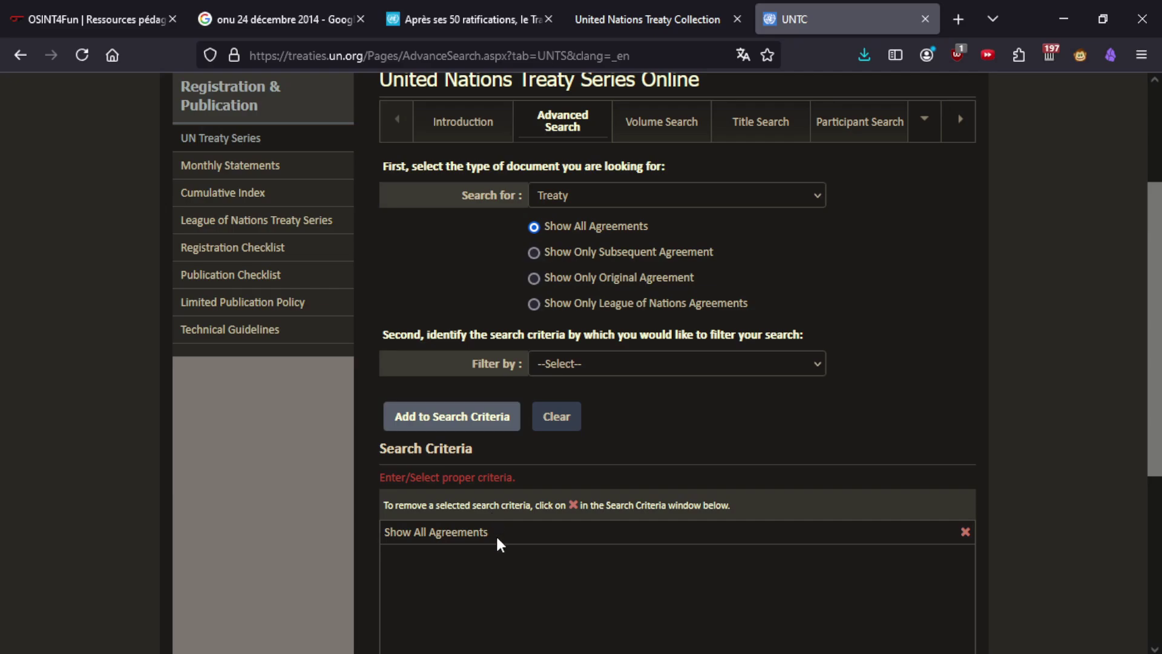
pyautogui.scroll(-4, 485, 550)
pyautogui.click(412, 452)
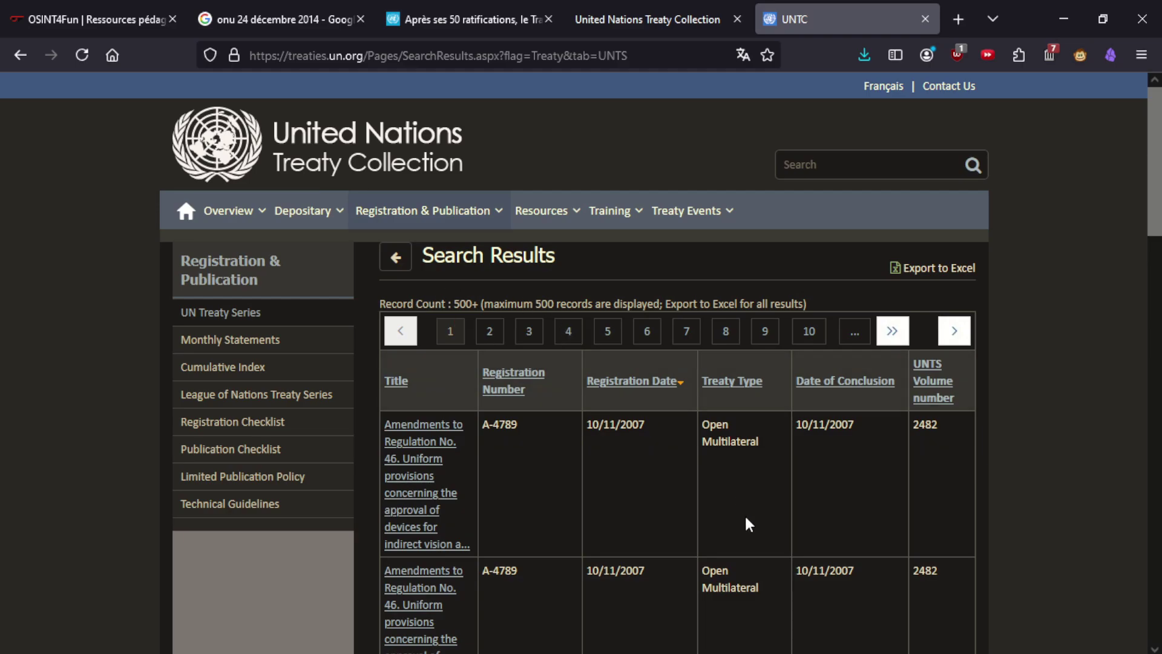
# Find "2012" within the treaty search results page.
pyautogui.hotkey('ctrl', 'f')
pyautogui.write('2012')
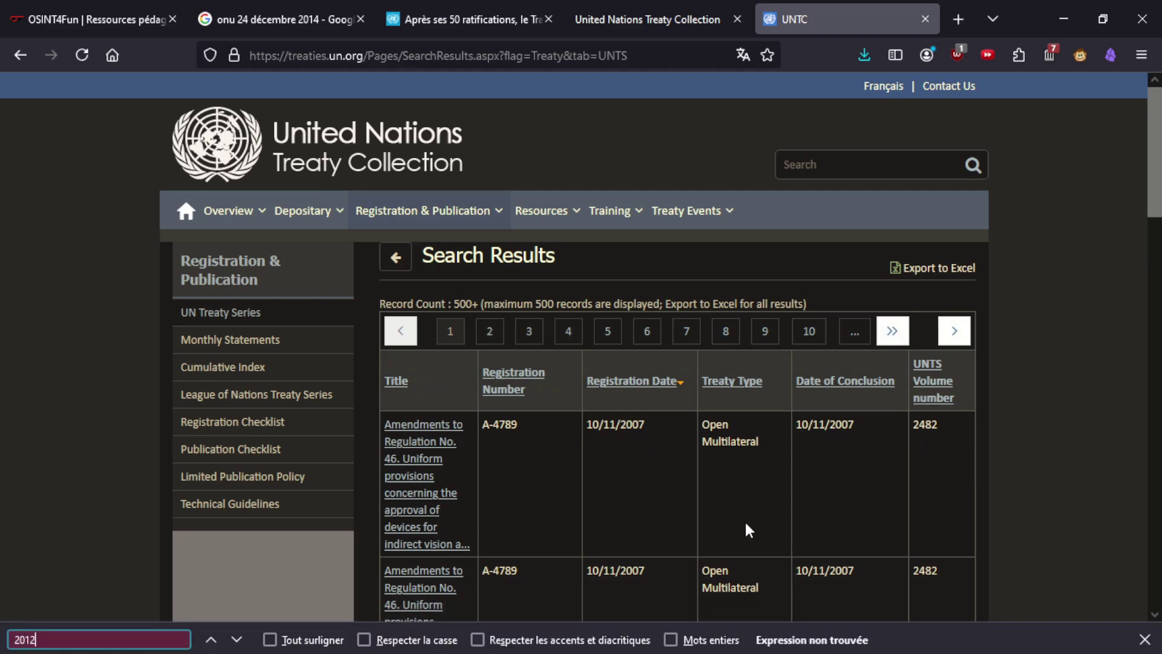
pyautogui.click(746, 529)
# Close the treaty search results and look through the recent developments on the Treaty Collection homepage.
pyautogui.hotkey('ctrl', 'w')
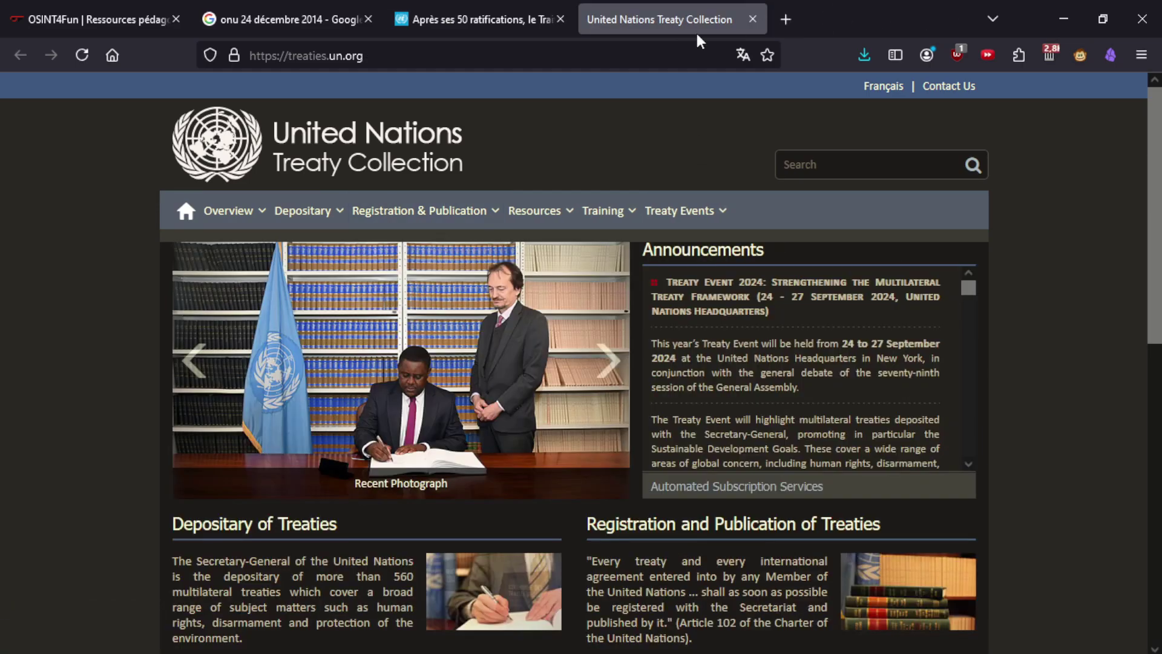
pyautogui.scroll(-1, 328, 422)
pyautogui.scroll(-5, 329, 422)
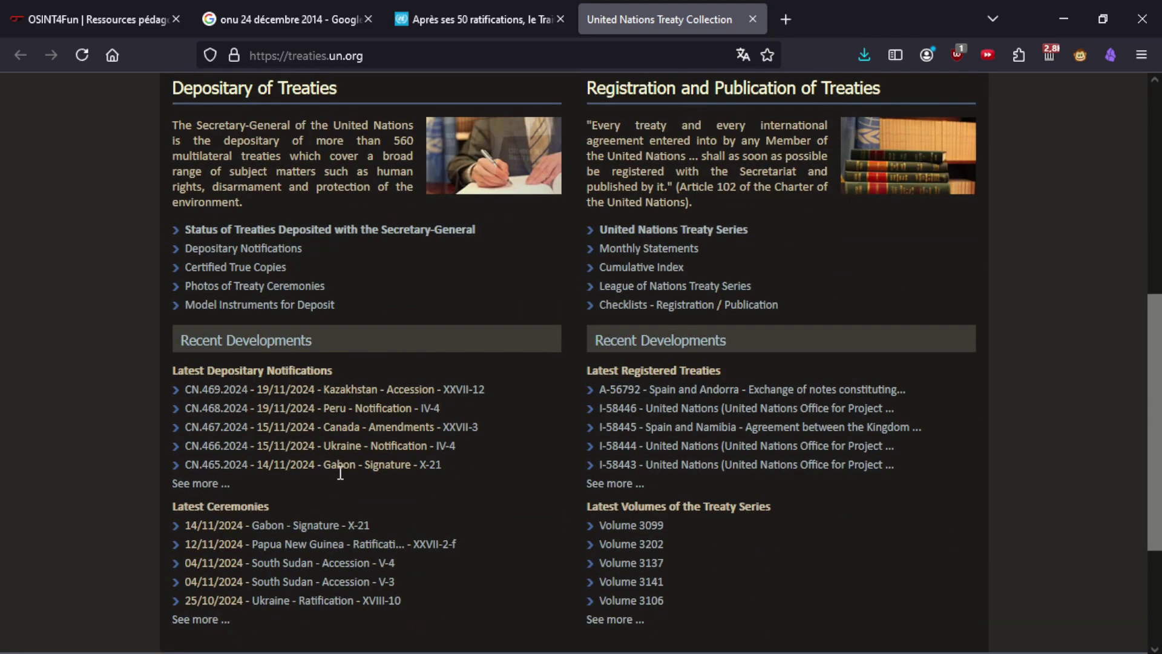
# Open the UN disarmament office's Arms Trade Treaty page and view its ATT-status-table.pdf in Firefox.
pyautogui.click(212, 5)
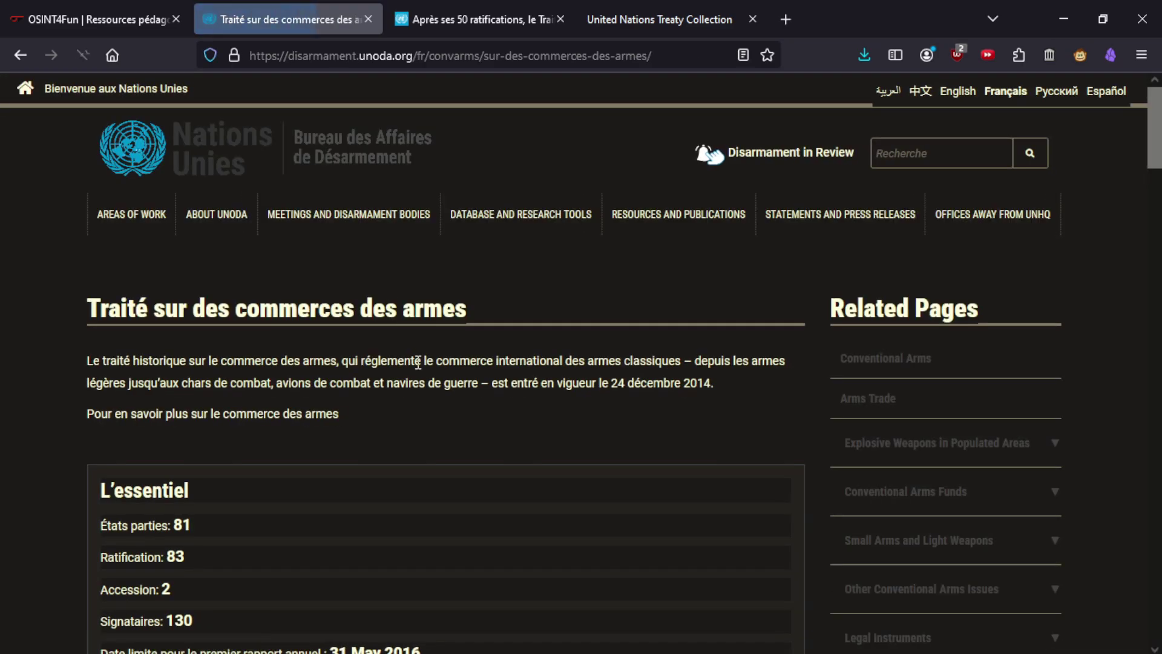
pyautogui.scroll(-3, 417, 460)
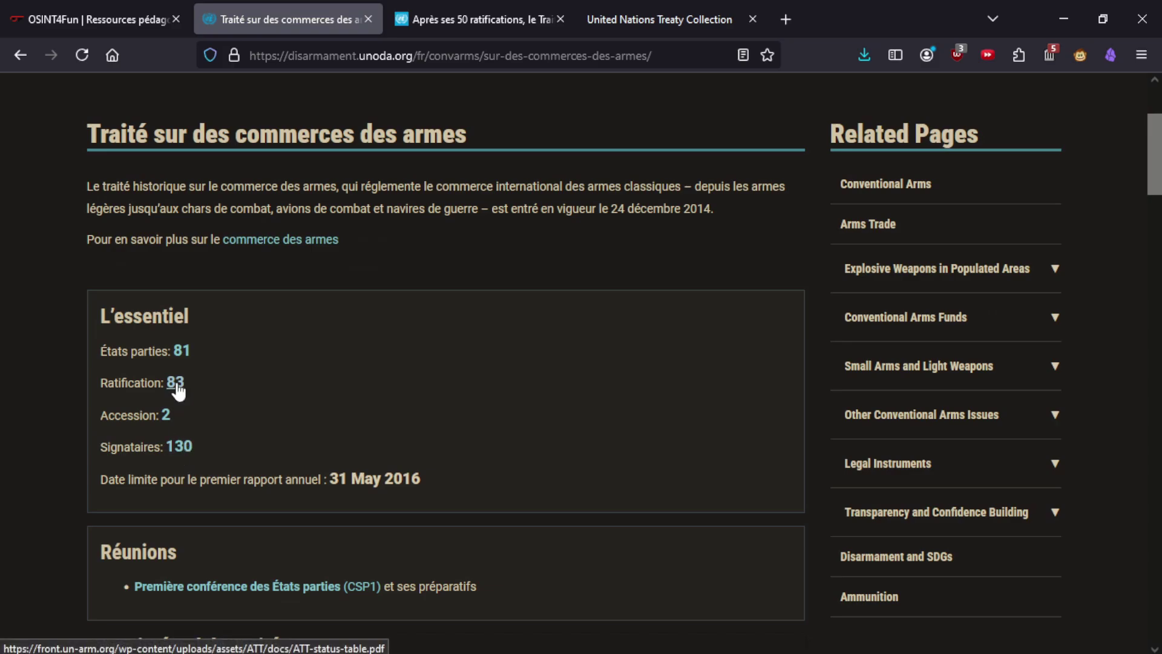
pyautogui.click(178, 351)
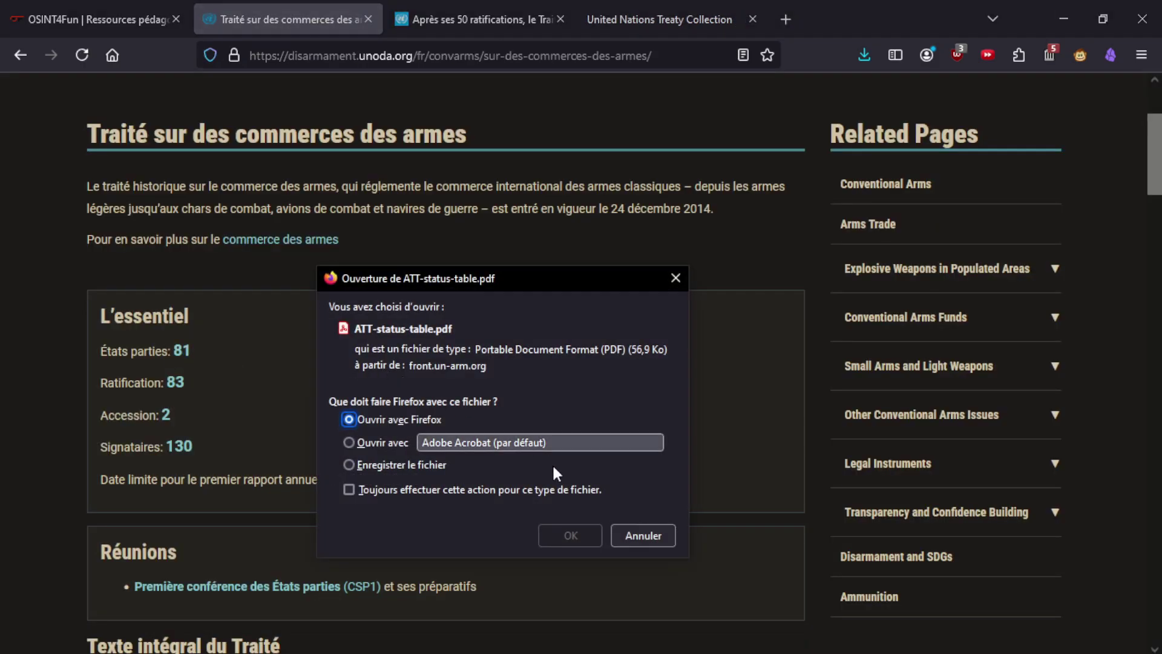
pyautogui.click(574, 536)
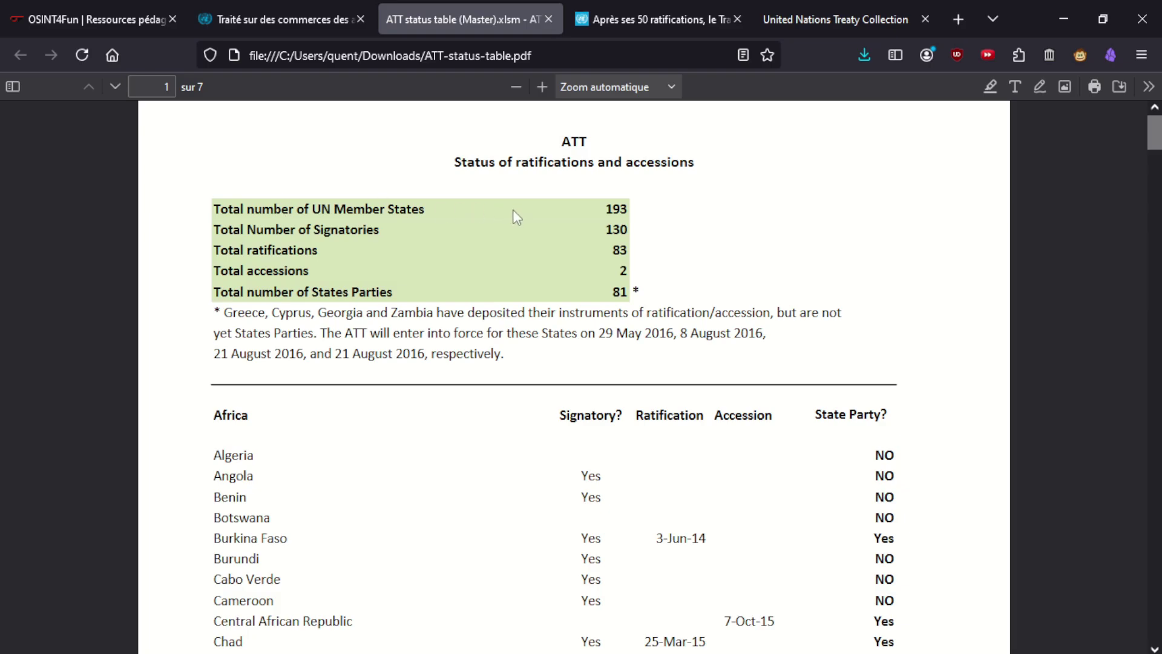
# Reread the challenge question and examine the states' ratification dates in the ATT status table, closing the PDF when done.
pyautogui.click(155, 24)
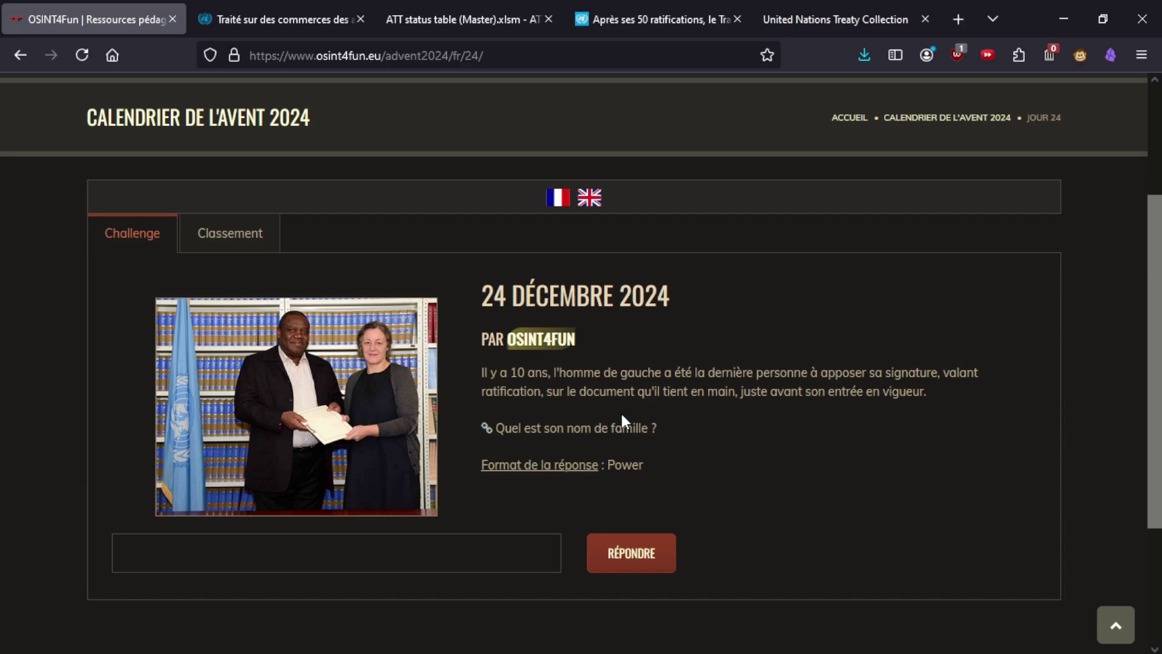
pyautogui.click(499, 19)
pyautogui.scroll(-3, 496, 360)
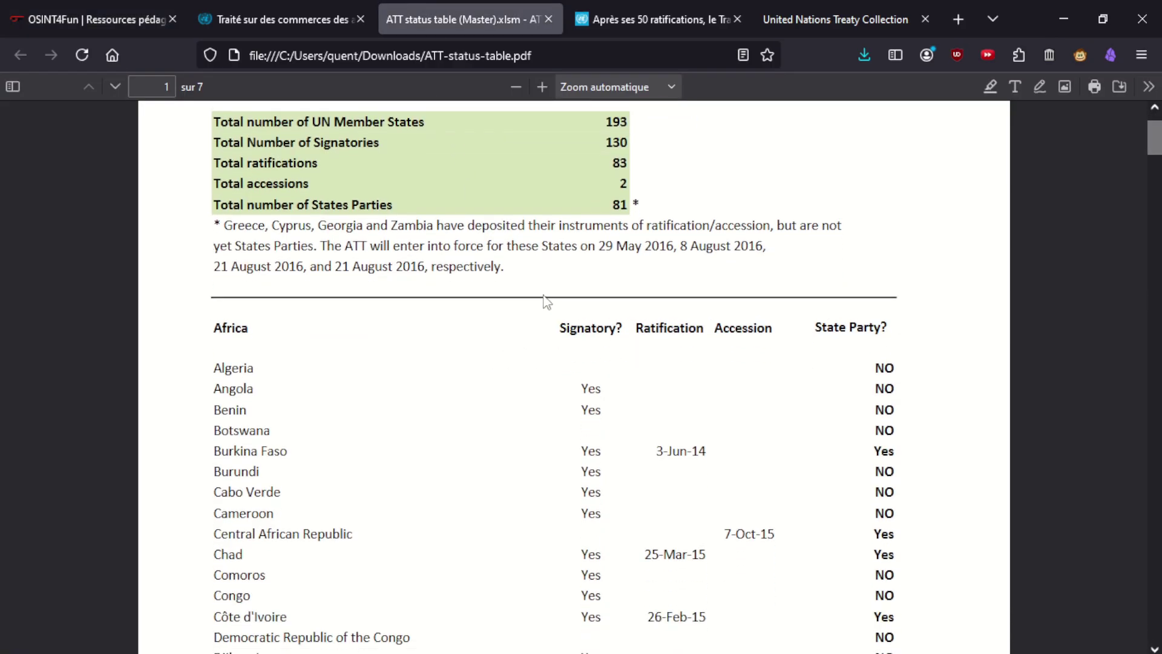
pyautogui.scroll(-15, 475, 375)
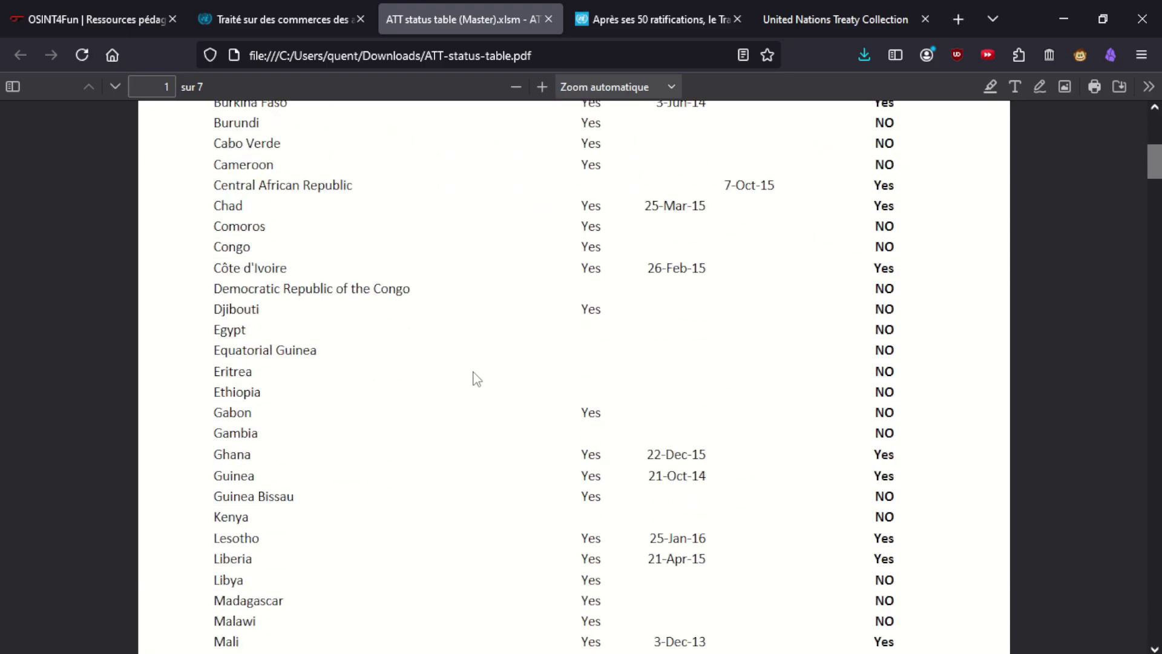
pyautogui.scroll(-10, 475, 379)
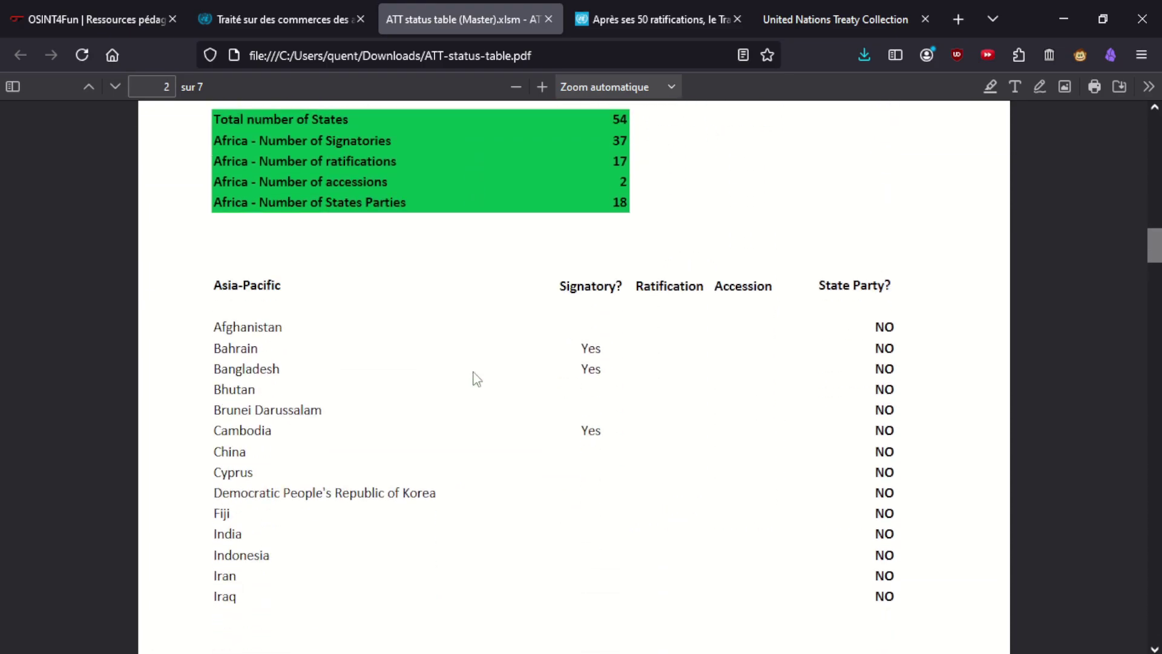
pyautogui.scroll(4, 388, 369)
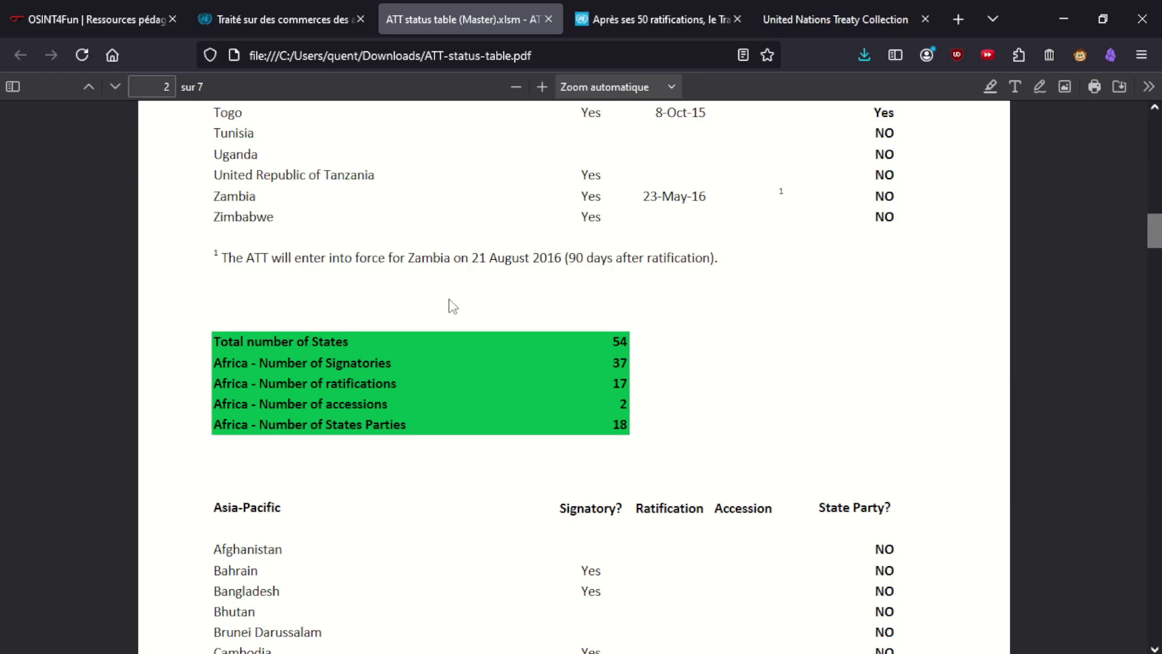
pyautogui.scroll(-15, 454, 307)
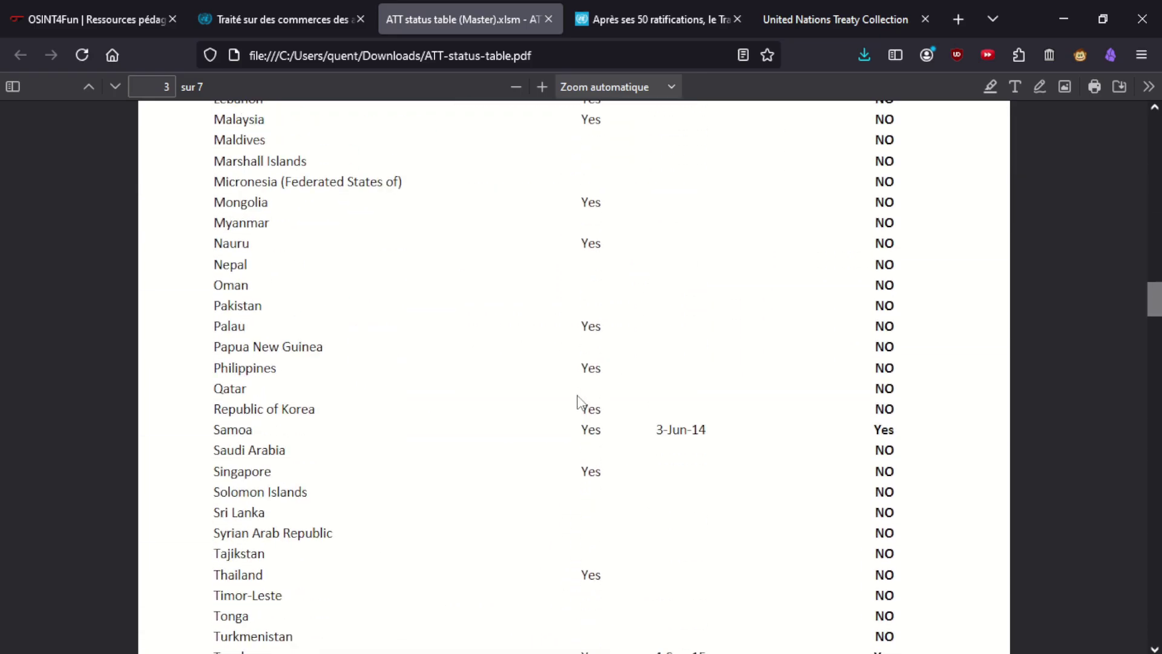
pyautogui.scroll(5, 579, 401)
pyautogui.moveTo(1154, 284); pyautogui.dragTo(1138, 249)
pyautogui.click(548, 19)
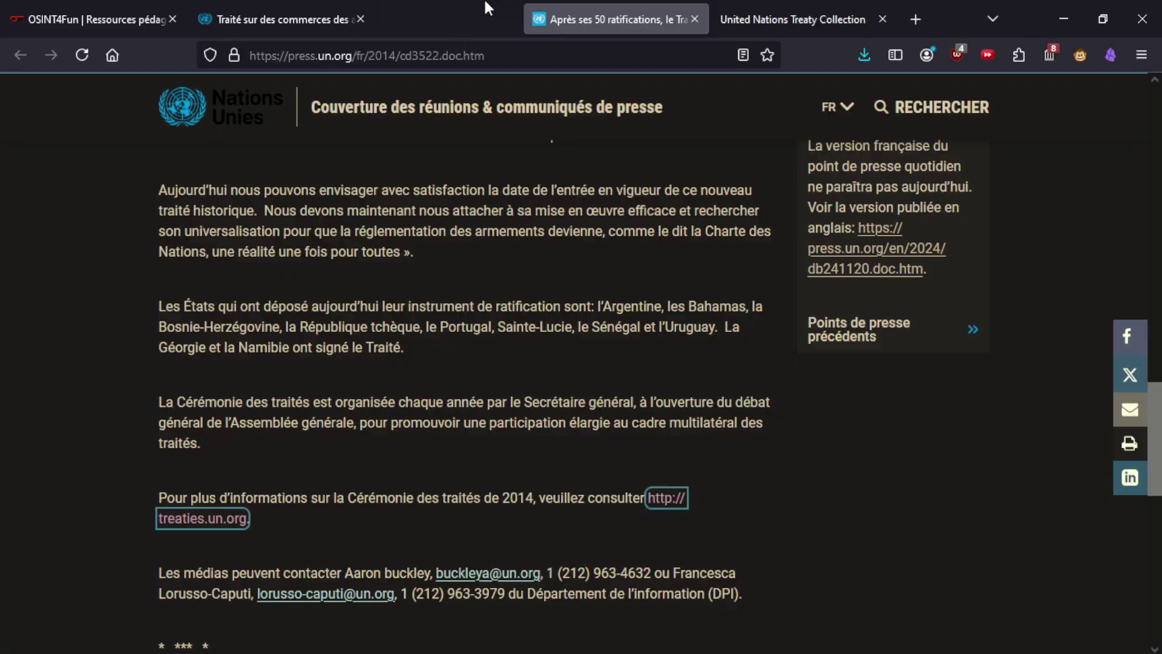
pyautogui.click(284, 18)
pyautogui.click(507, 8)
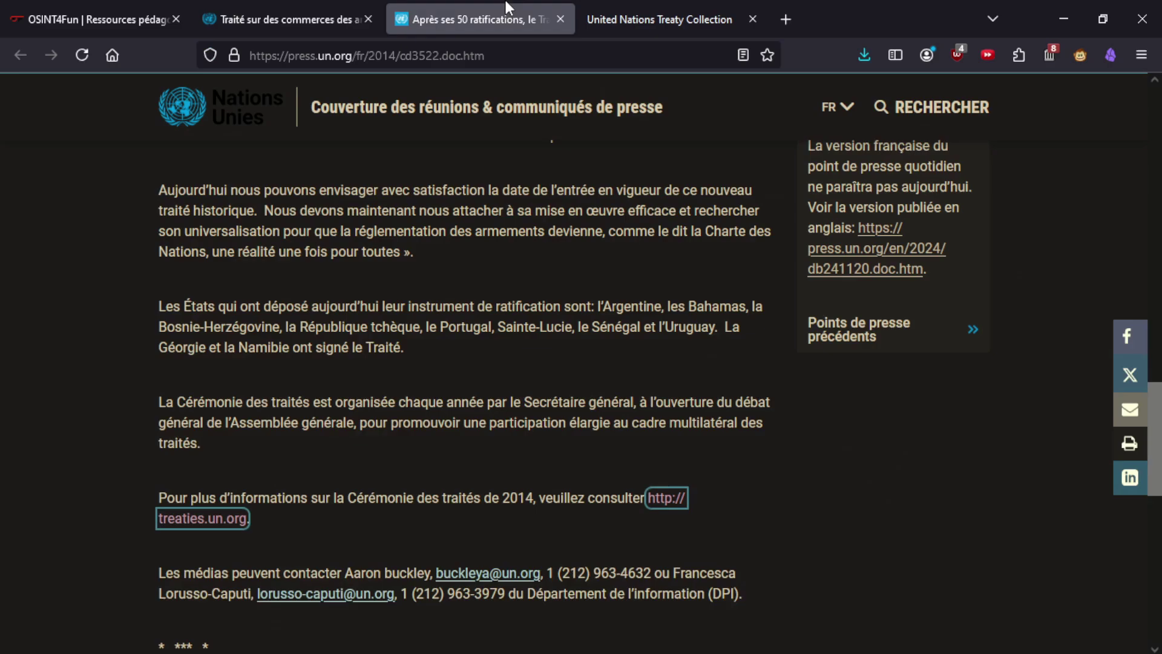
pyautogui.click(618, 7)
pyautogui.click(462, 7)
# Open the French full text of the Arms Trade Treaty from the disarmament page, skim its first pages and close it.
pyautogui.click(207, 7)
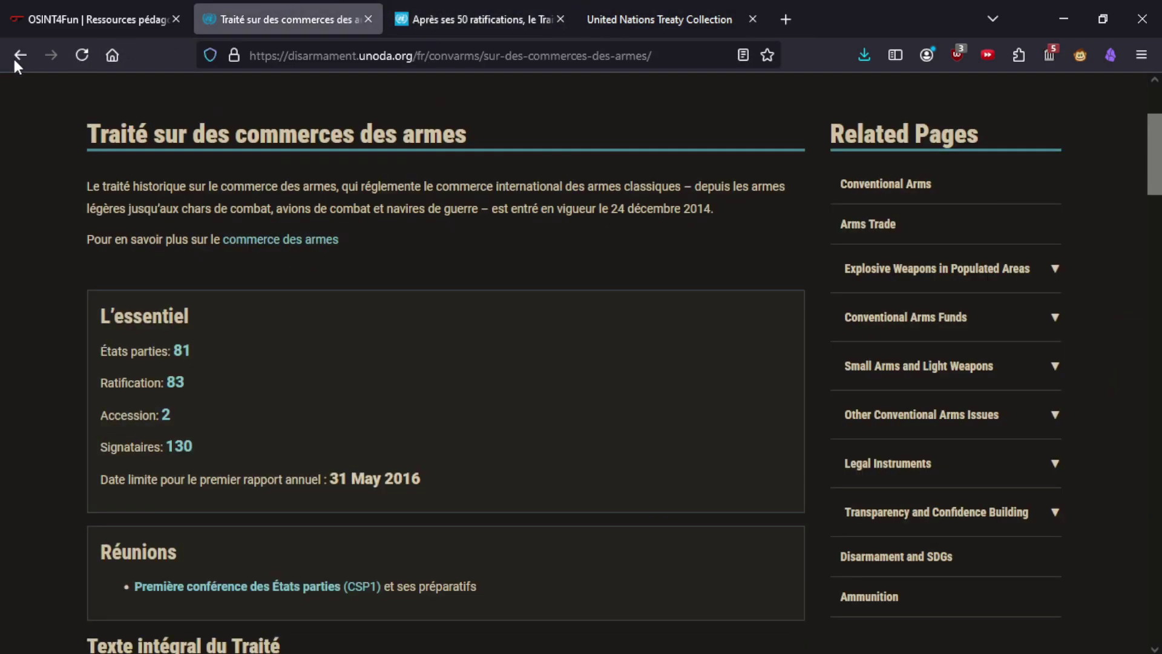
pyautogui.scroll(-3, 95, 453)
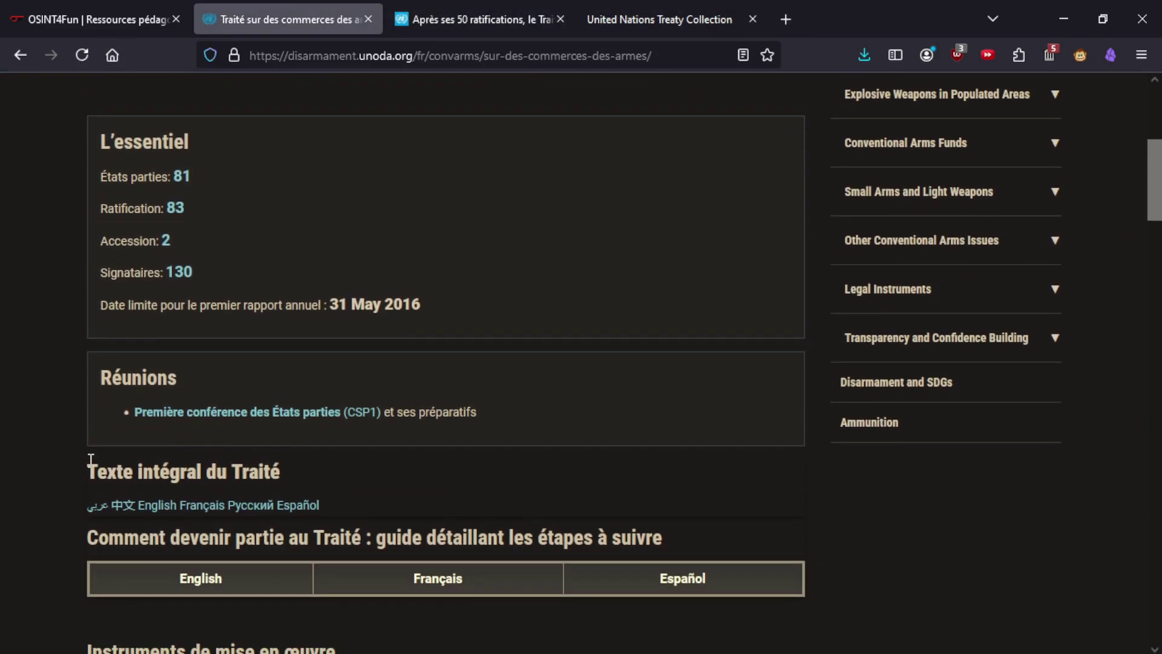
pyautogui.scroll(-3, 448, 426)
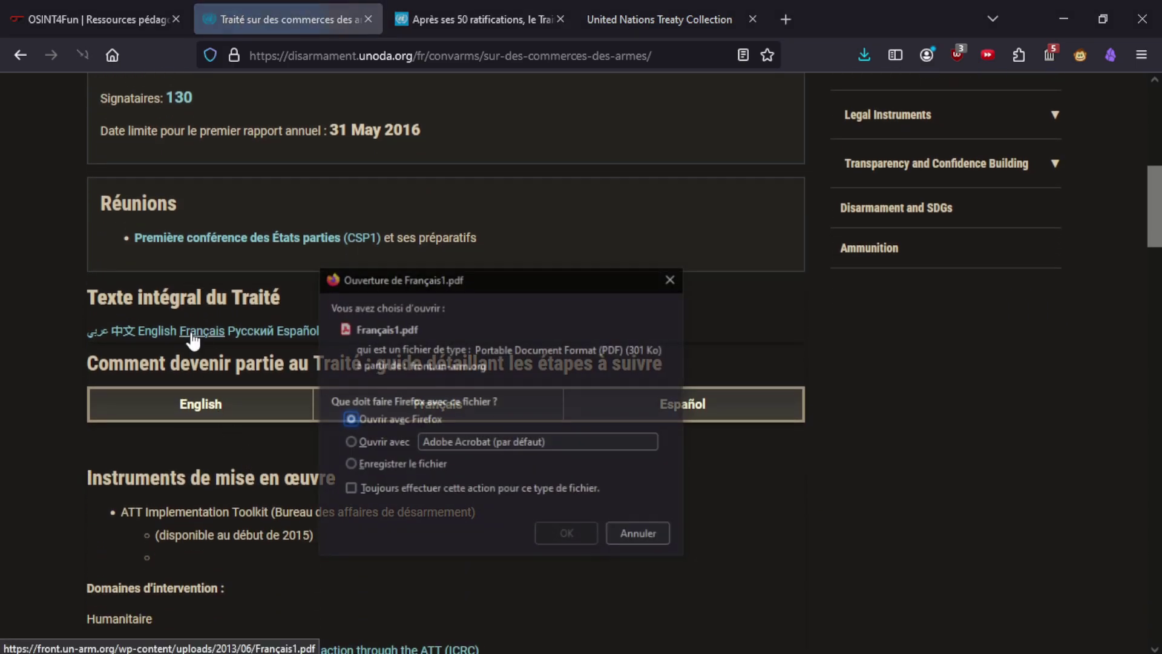
pyautogui.click(564, 543)
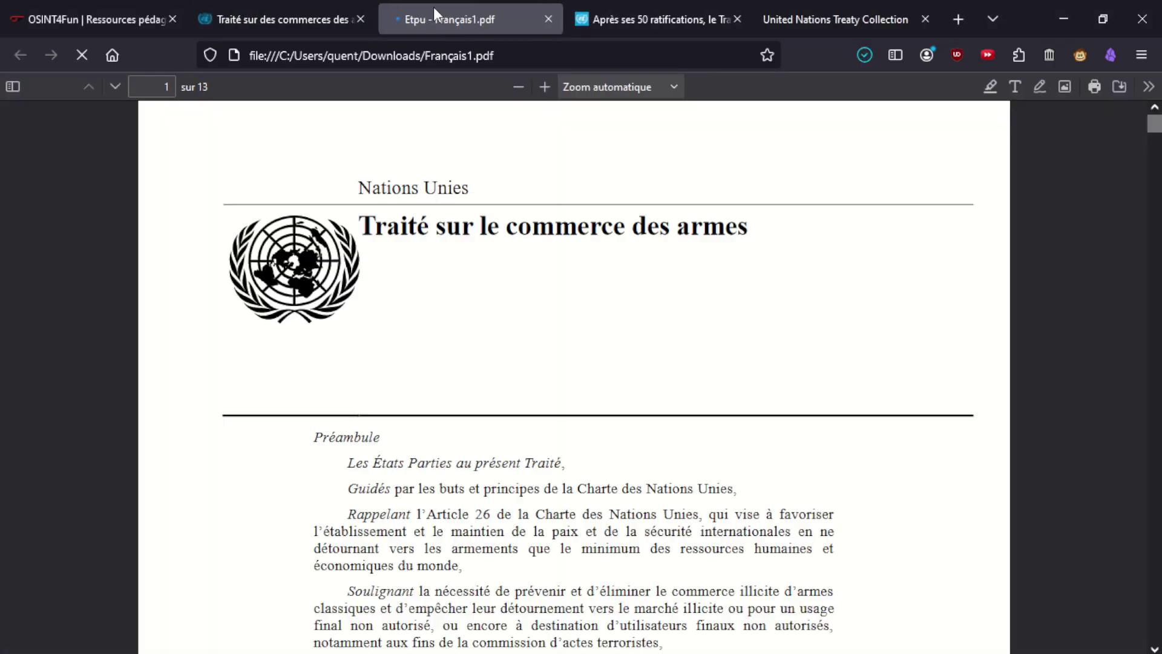
pyautogui.scroll(-10, 497, 310)
pyautogui.scroll(-12, 499, 311)
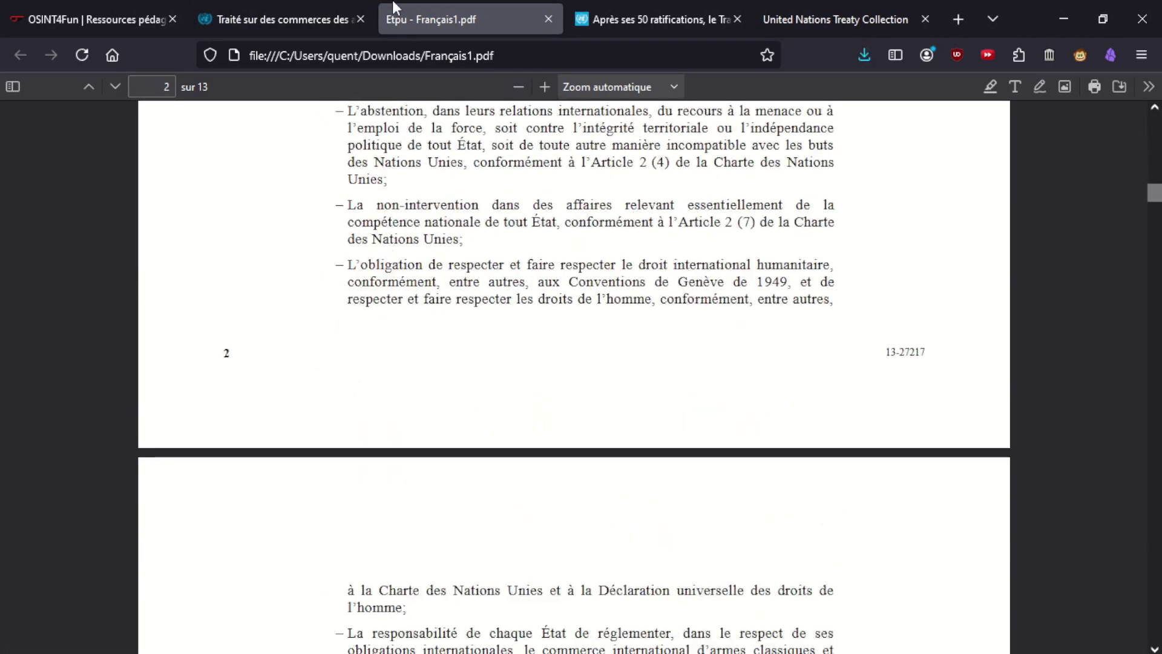
pyautogui.middleClick(431, 9)
# Look through the implementation resources and background on the rest of the Arms Trade Treaty page, and leave the page.
pyautogui.scroll(-20, 126, 331)
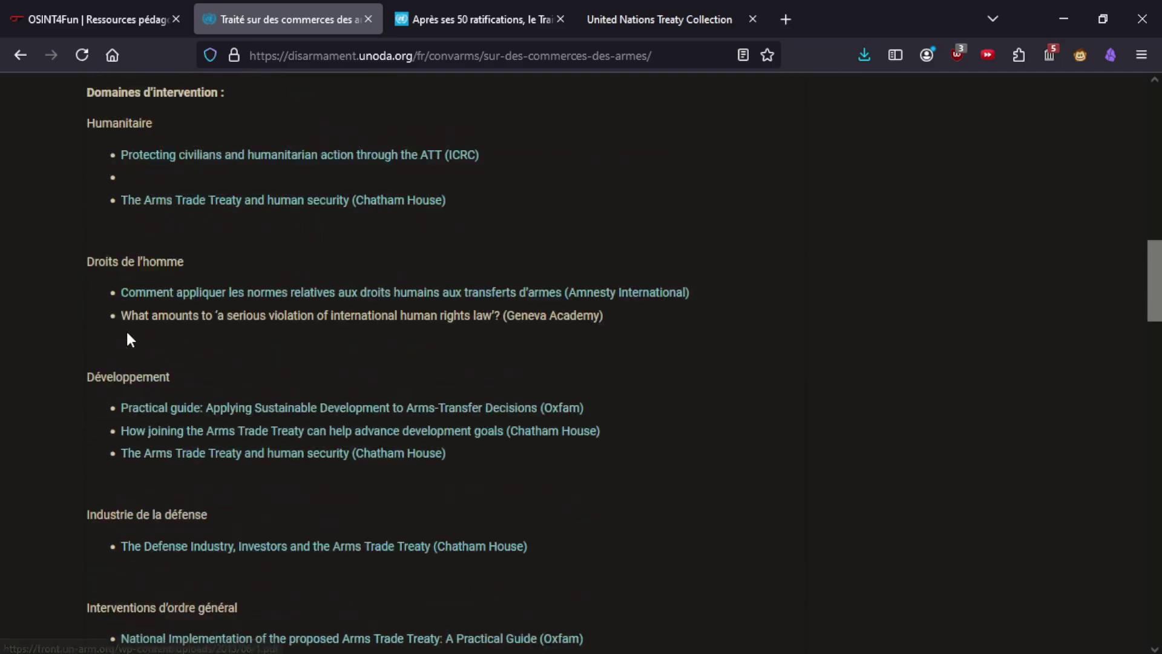
pyautogui.scroll(-5, 126, 330)
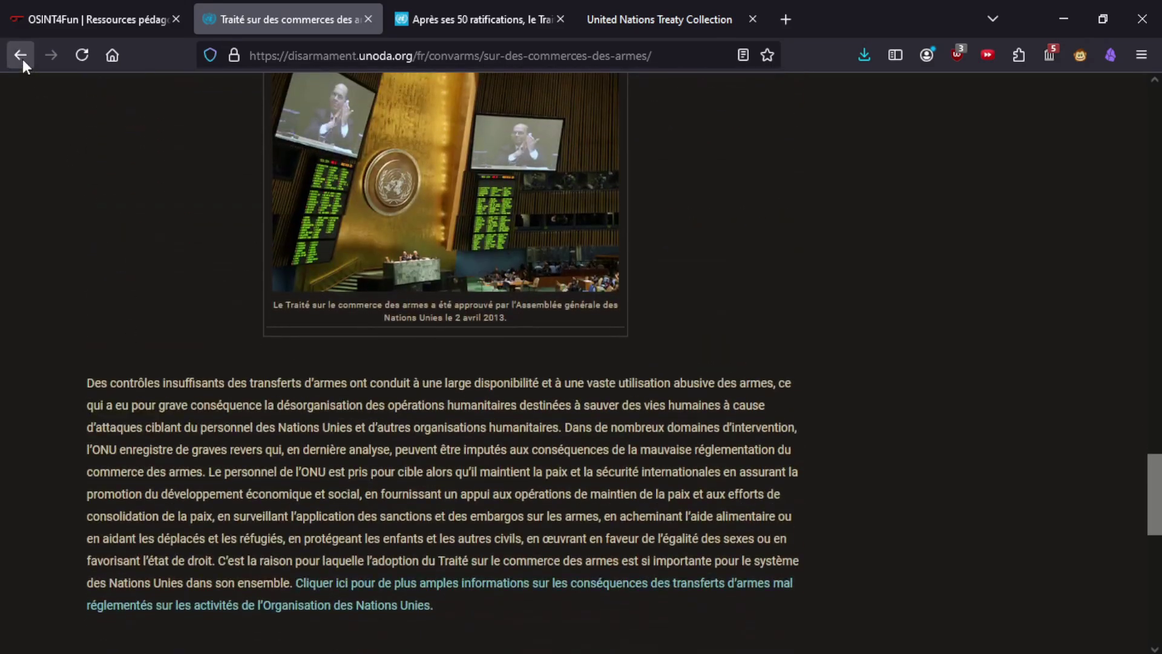
pyautogui.click(22, 57)
# Look through the list of Secretary-General reports submitted to the Security Council in 2014.
pyautogui.scroll(-3, 145, 348)
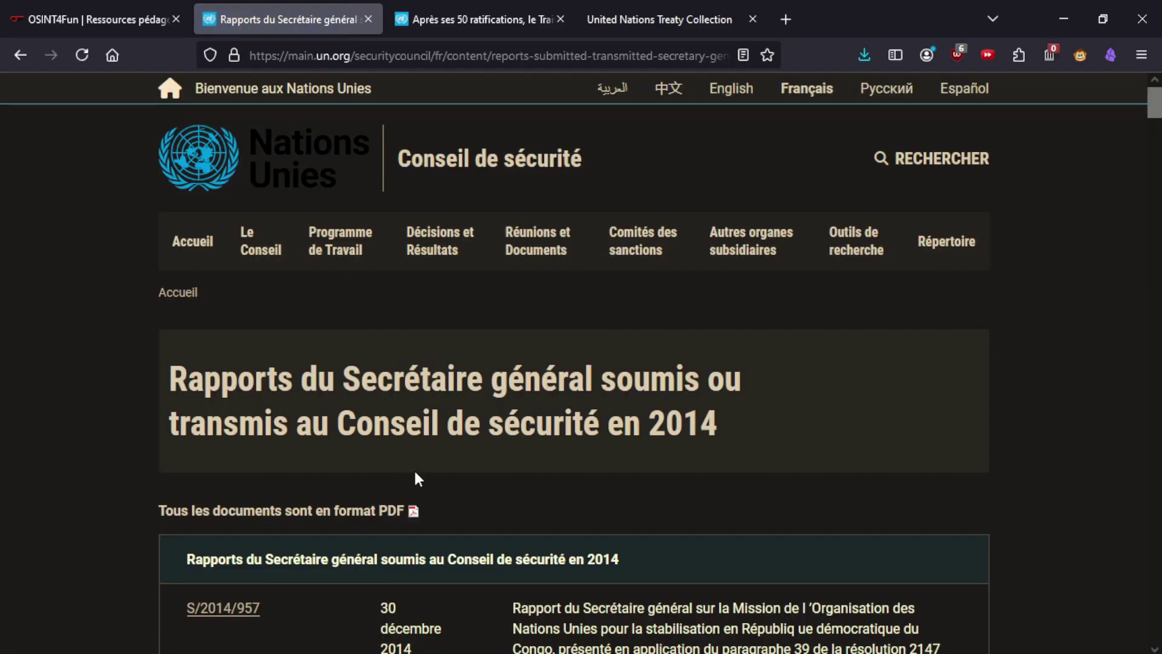
pyautogui.scroll(-5, 413, 468)
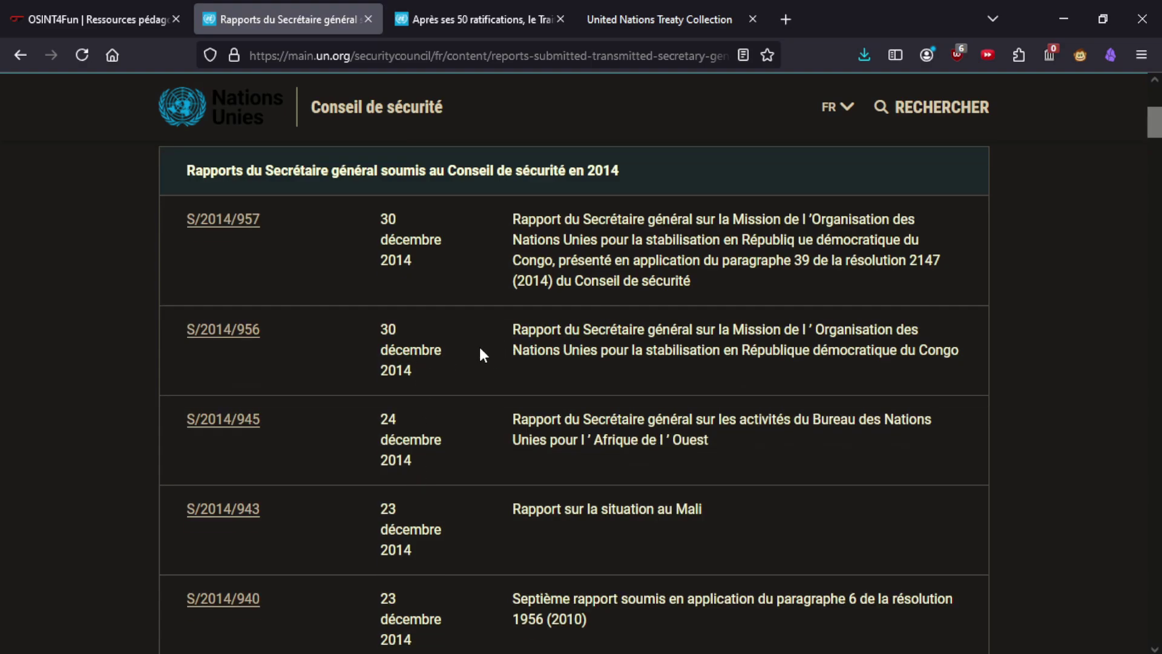
pyautogui.scroll(-15, 438, 400)
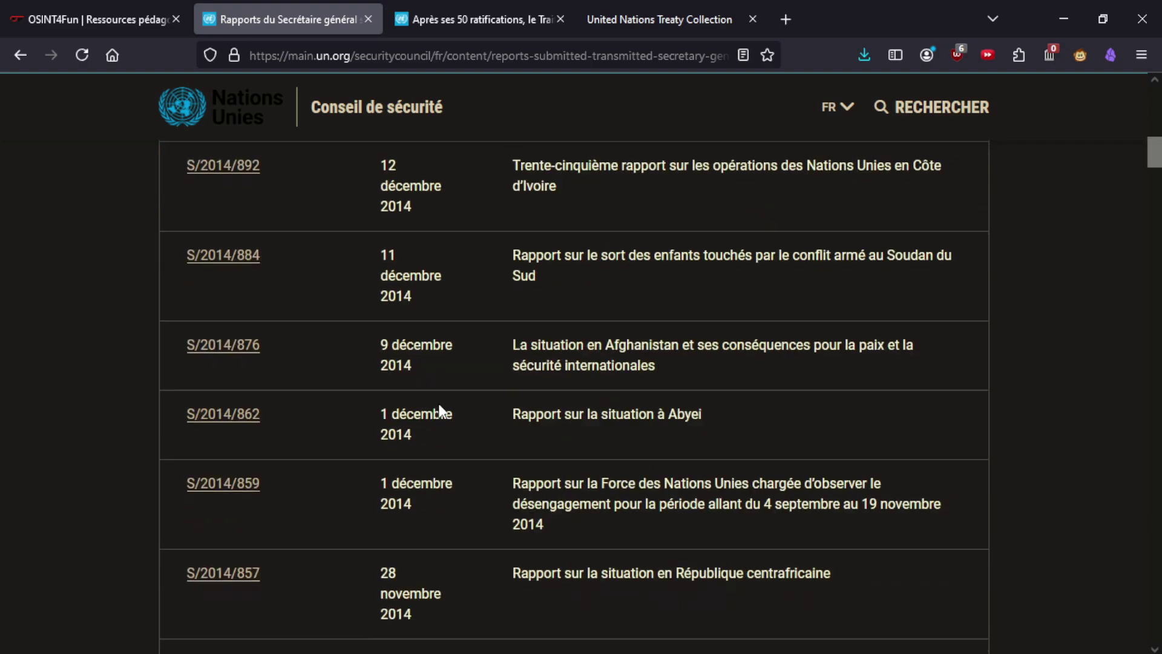
pyautogui.moveTo(1155, 221); pyautogui.dragTo(1152, 542)
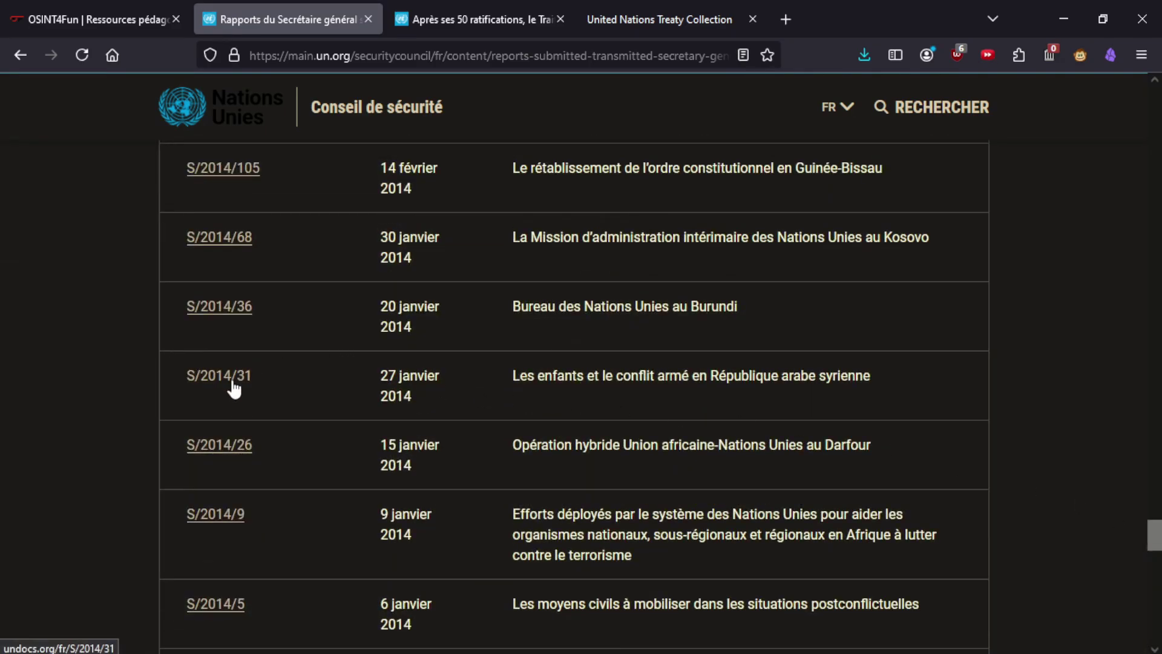
pyautogui.scroll(5, 459, 524)
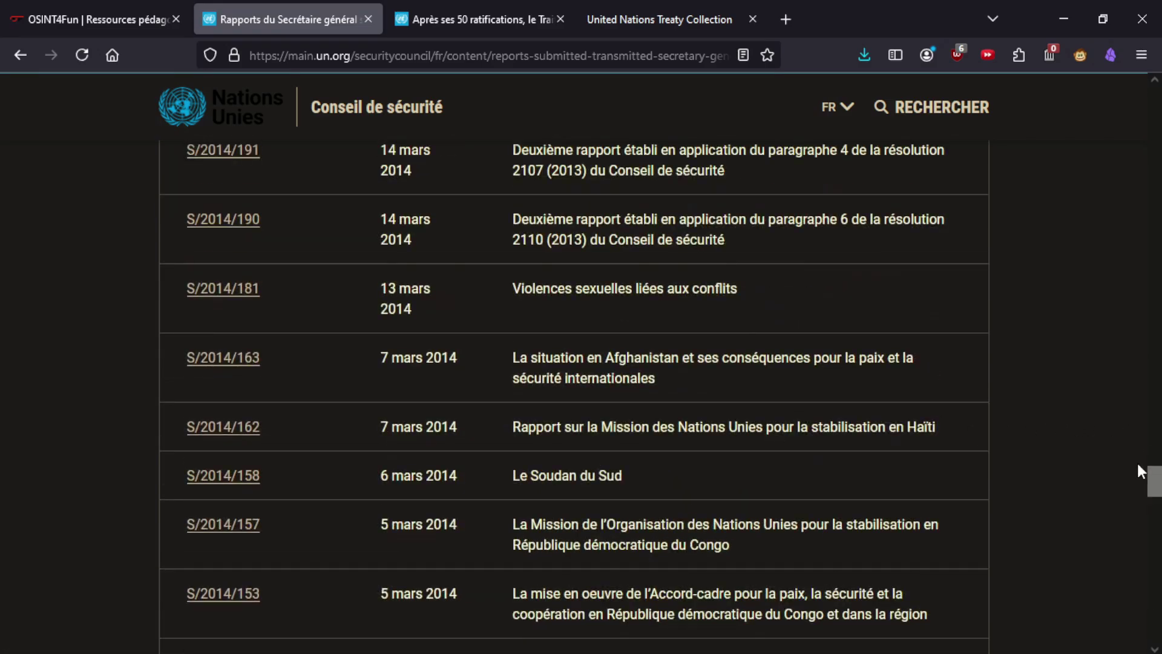
pyautogui.moveTo(1140, 472); pyautogui.dragTo(1131, 90)
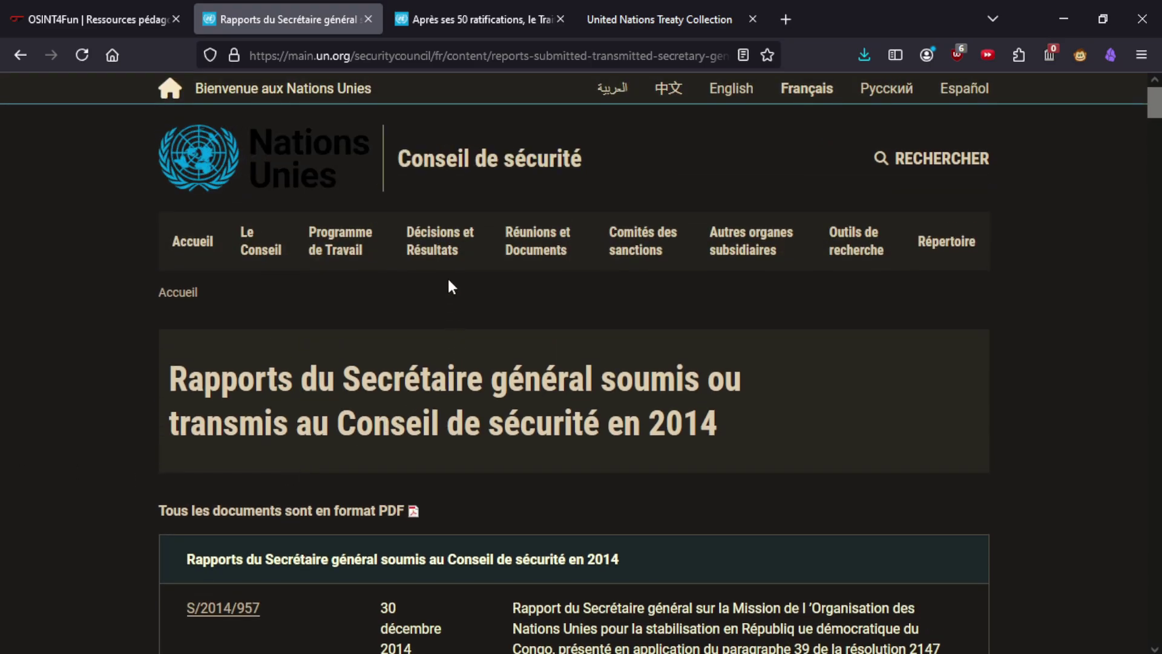
pyautogui.moveTo(551, 248)
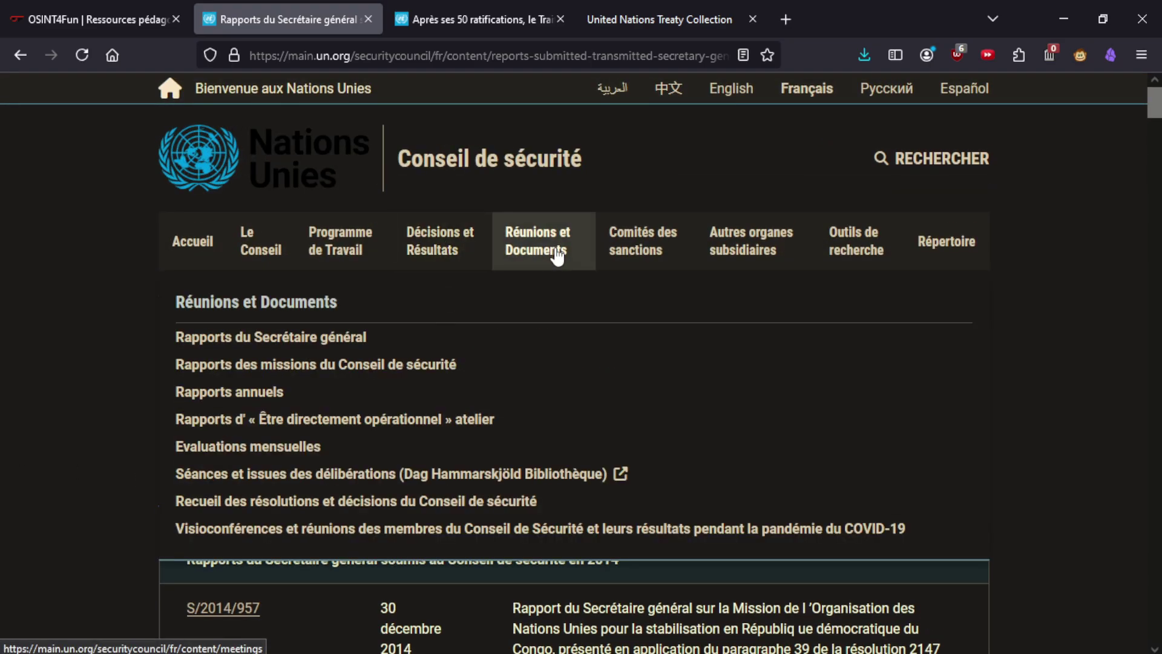
pyautogui.moveTo(648, 236)
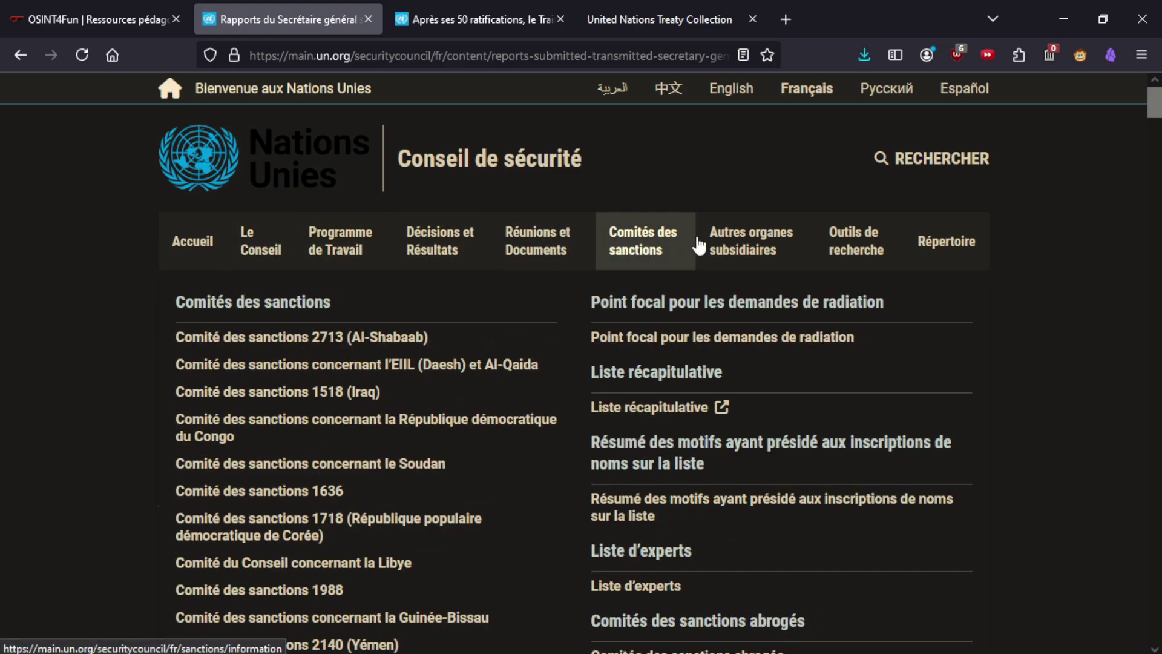
pyautogui.moveTo(874, 246)
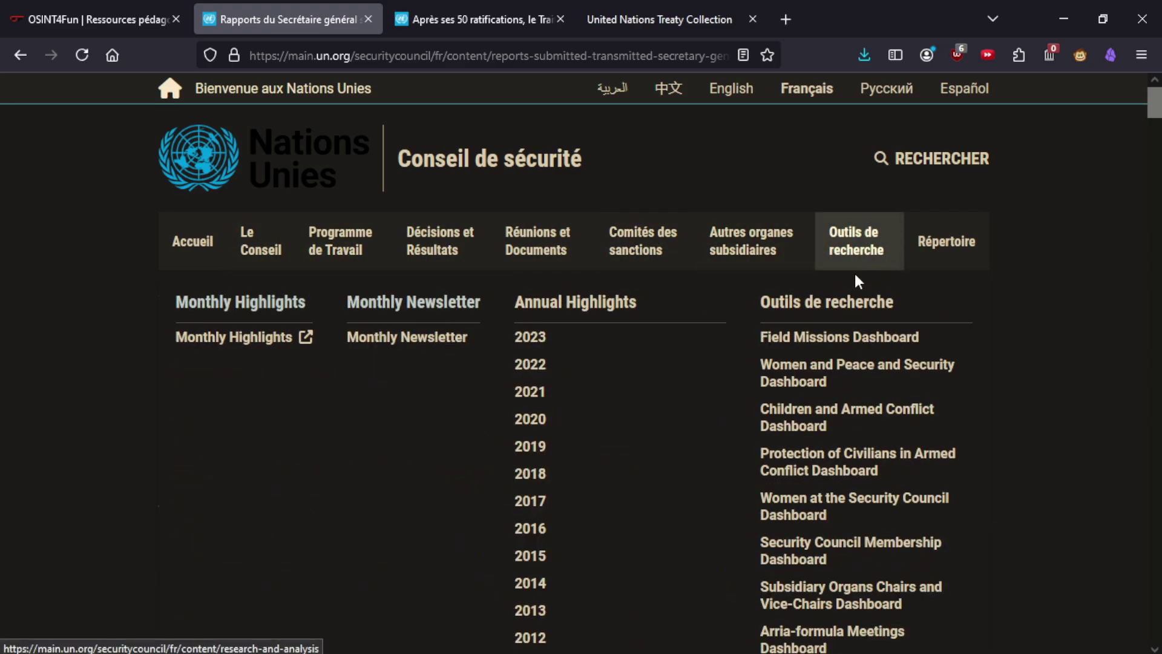
pyautogui.scroll(-2, 562, 466)
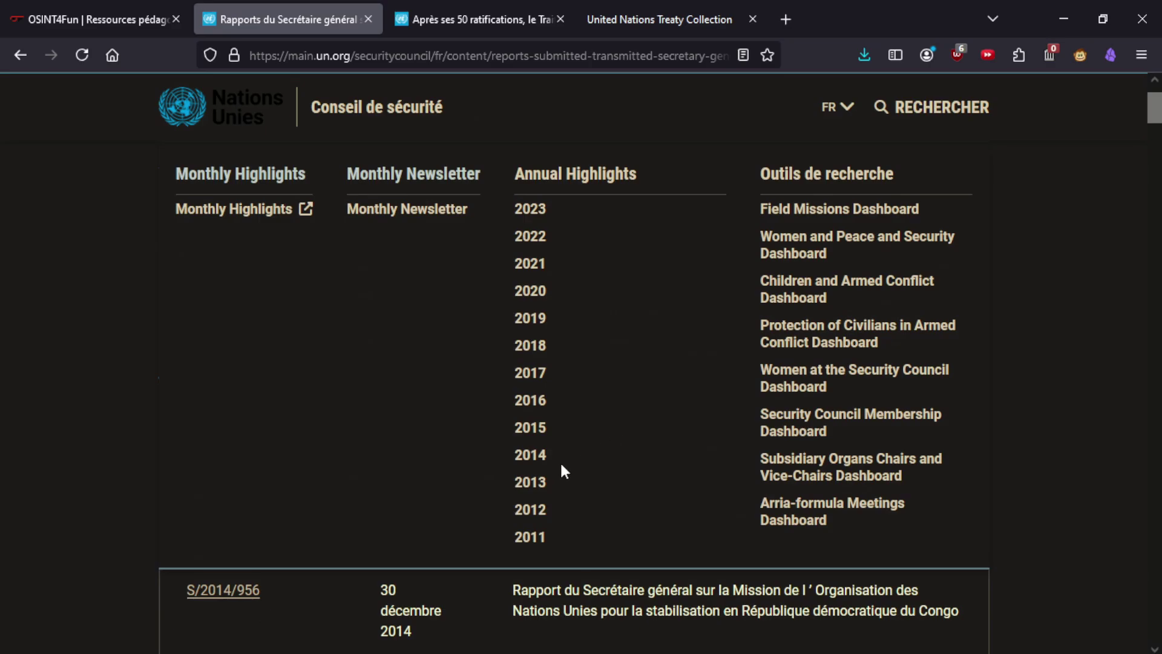
pyautogui.click(536, 509)
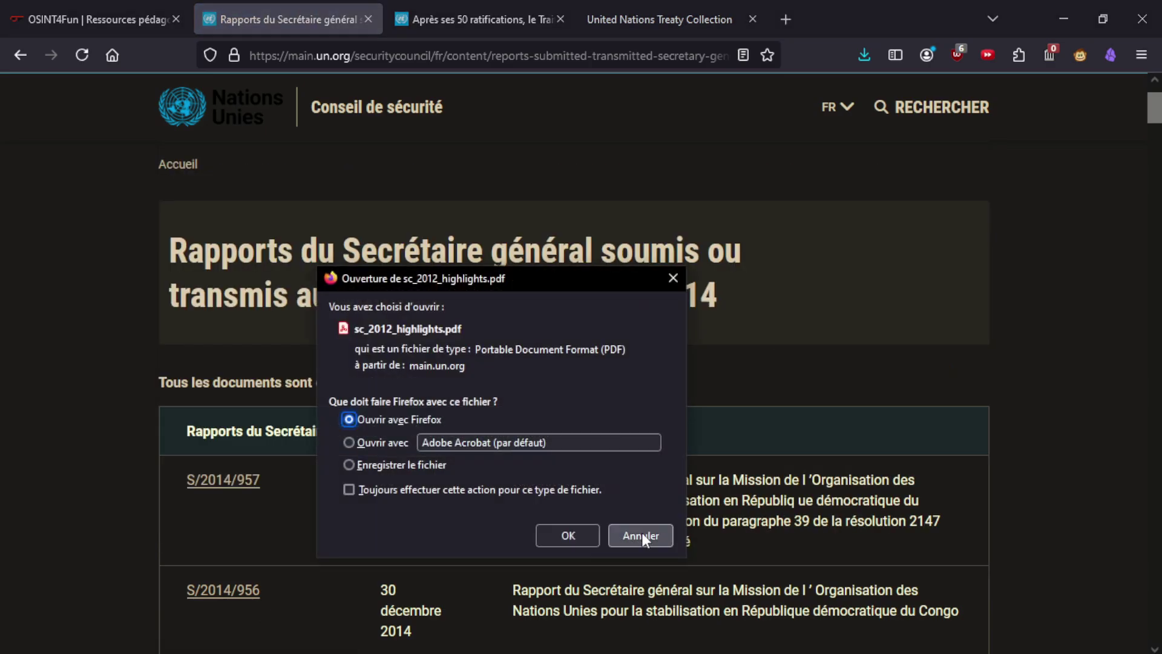
pyautogui.click(642, 536)
# Check the December 2014 entries in the Secretary-General reports list for a document matching the challenge date.
pyautogui.click(91, 19)
pyautogui.click(230, 1)
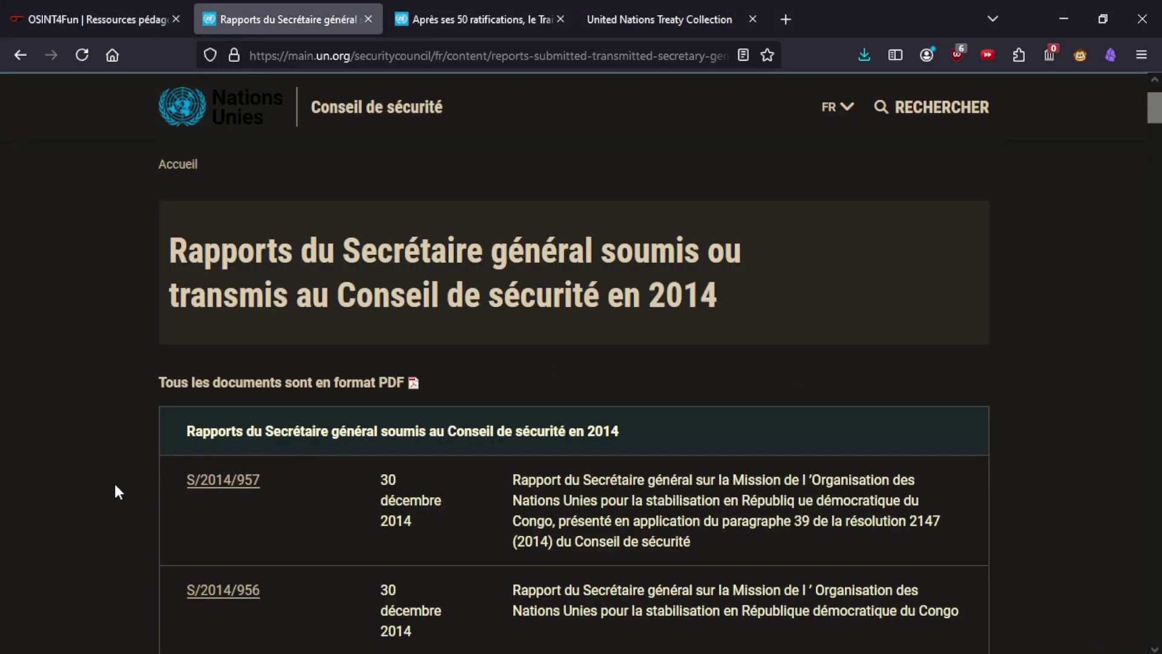
pyautogui.scroll(-9, 115, 486)
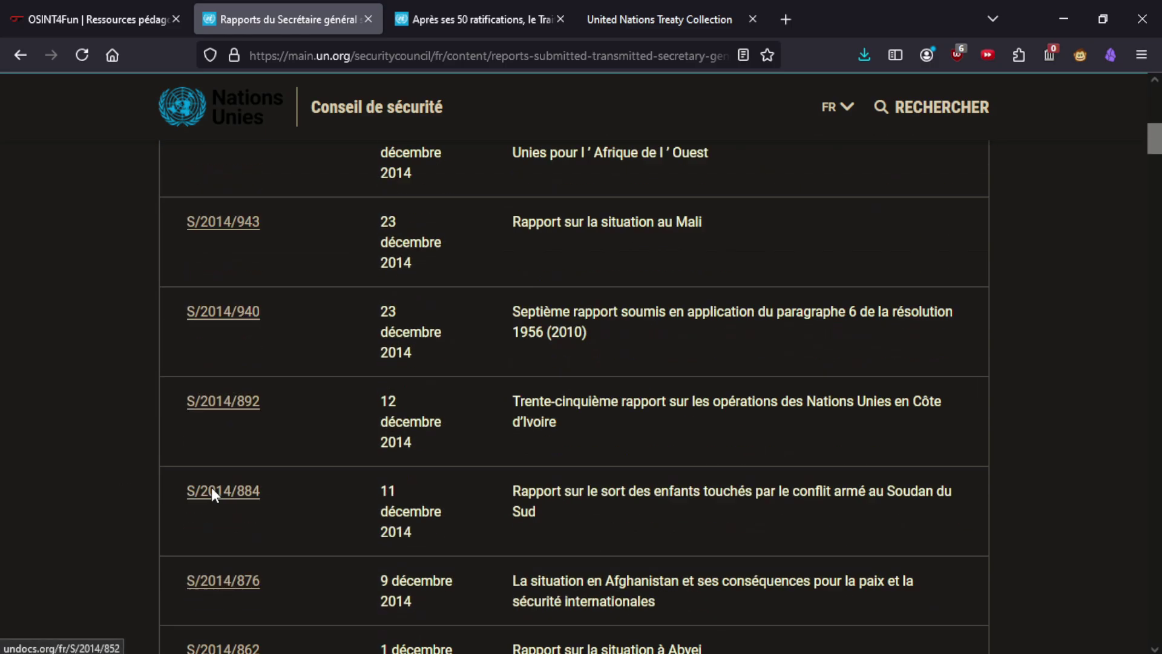
pyautogui.scroll(3, 471, 464)
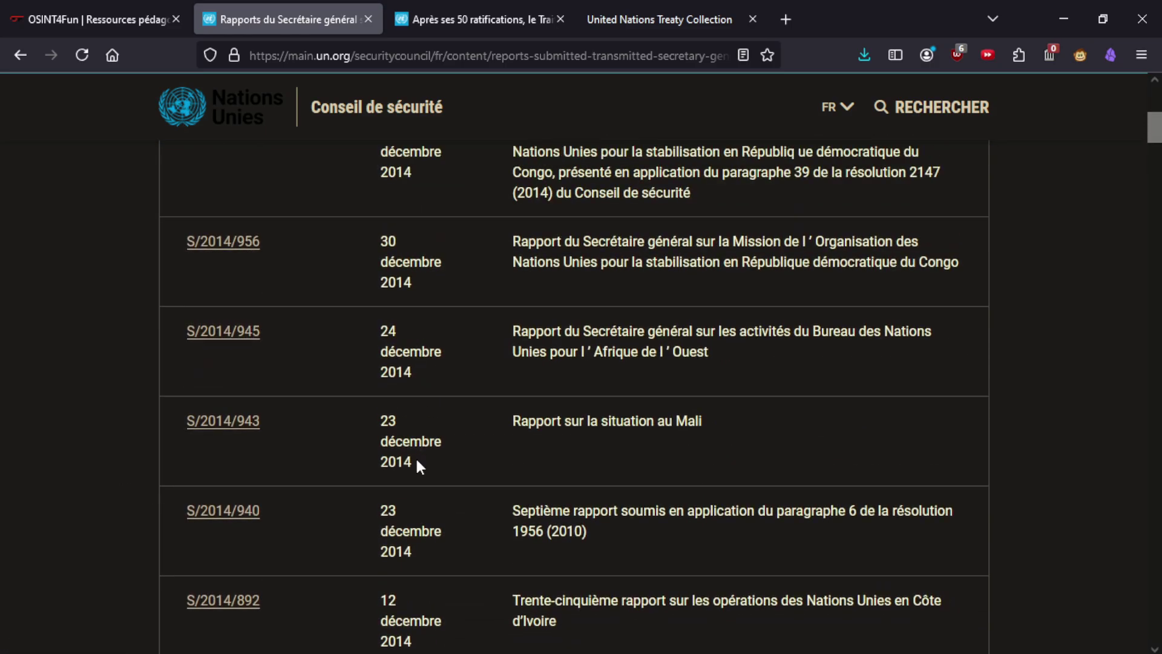
# Open report S/2014/945 on the UN Office for West Africa from the 2014 list and skim through its pages.
pyautogui.scroll(1, 415, 457)
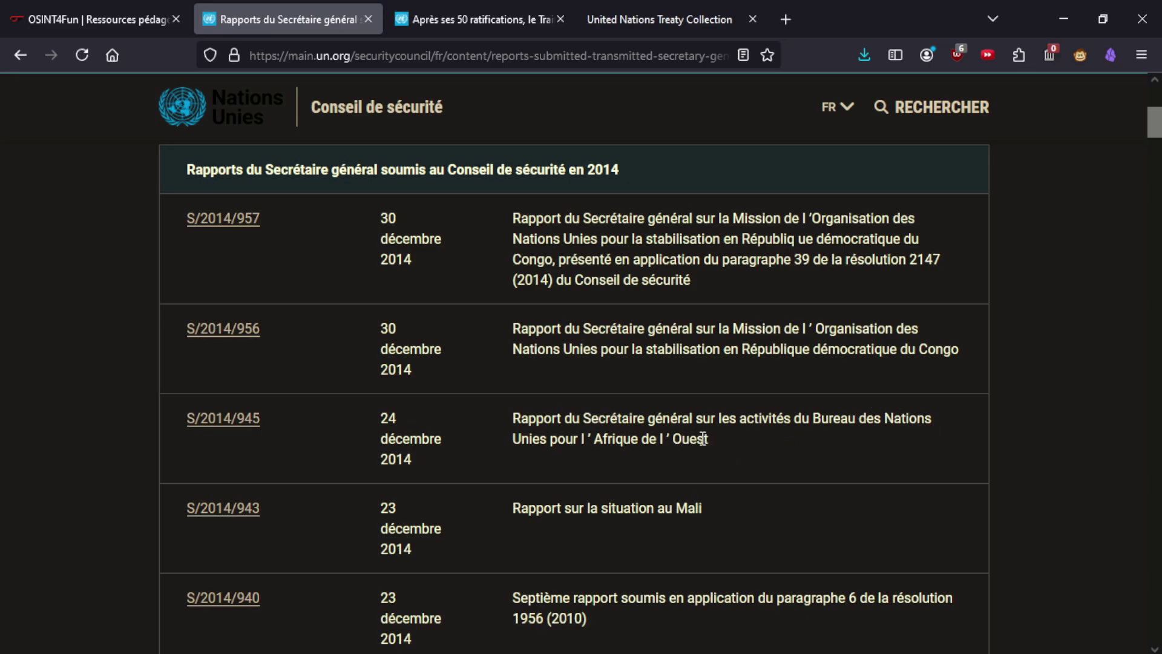
pyautogui.click(223, 425)
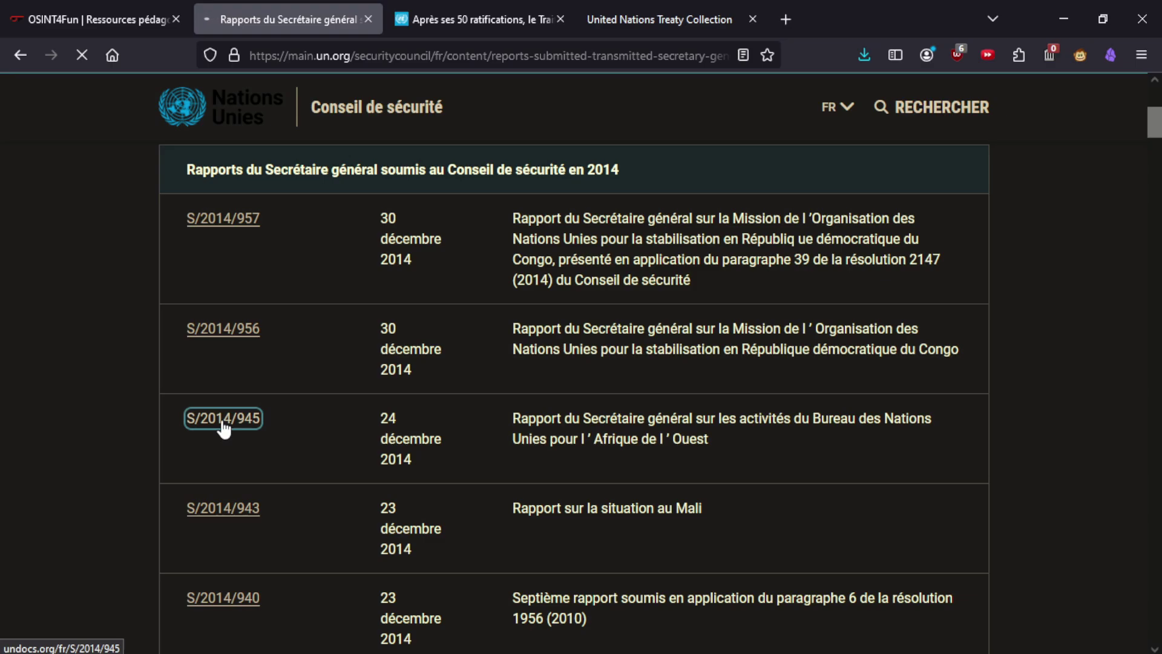
pyautogui.click(565, 530)
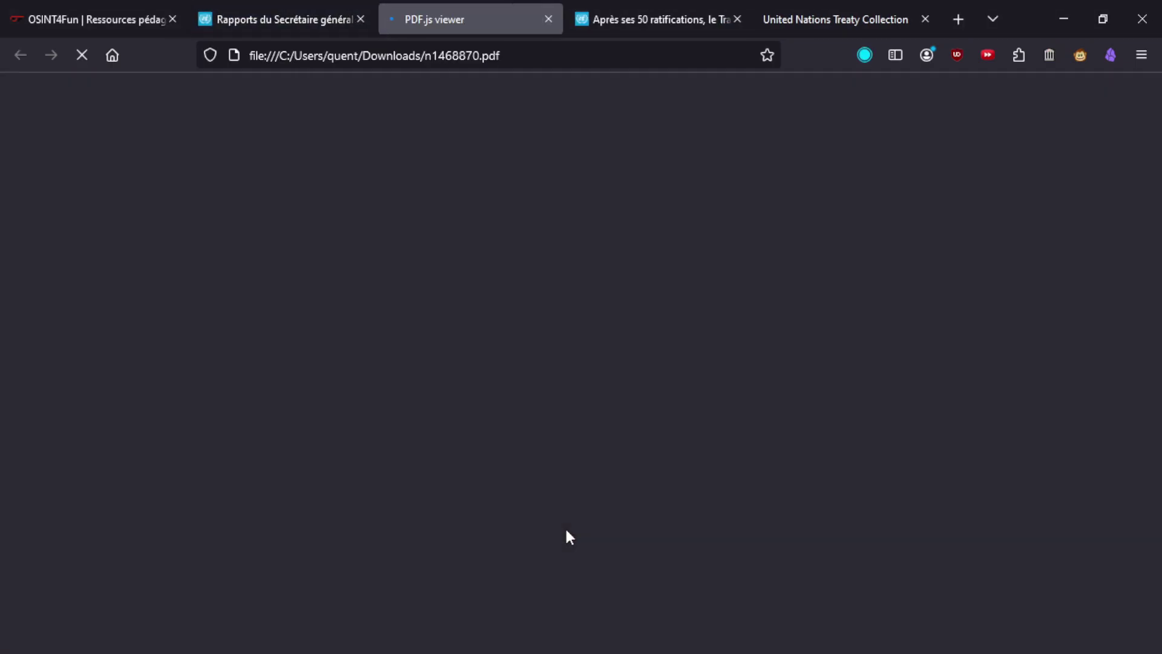
pyautogui.scroll(-10, 548, 483)
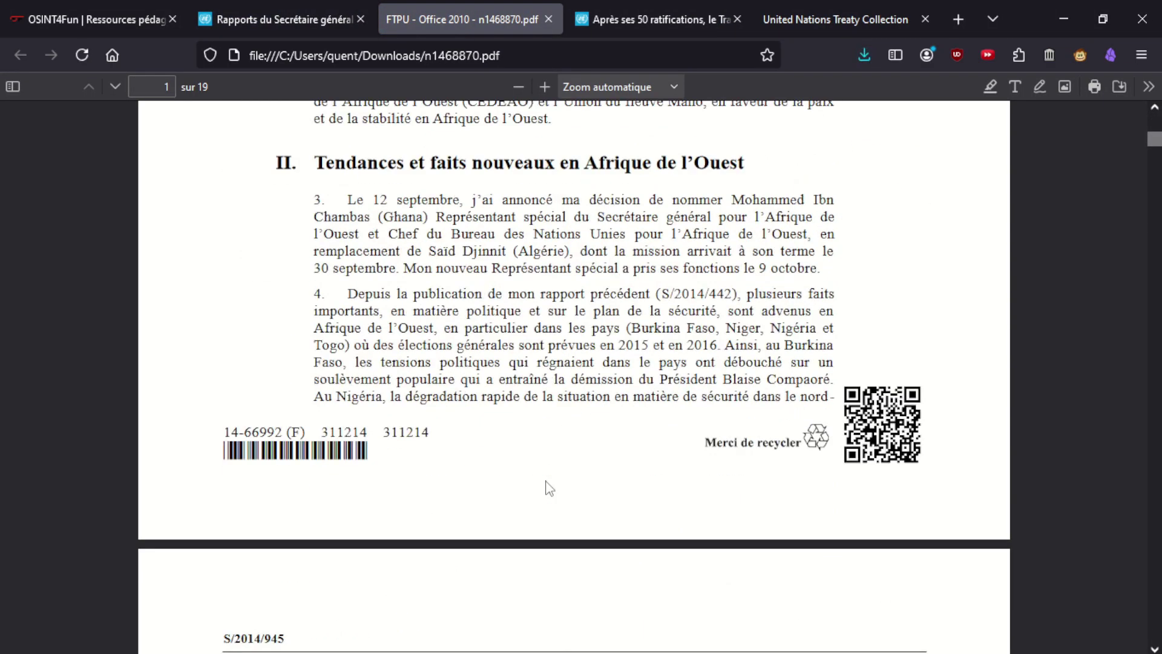
pyautogui.scroll(-20, 549, 487)
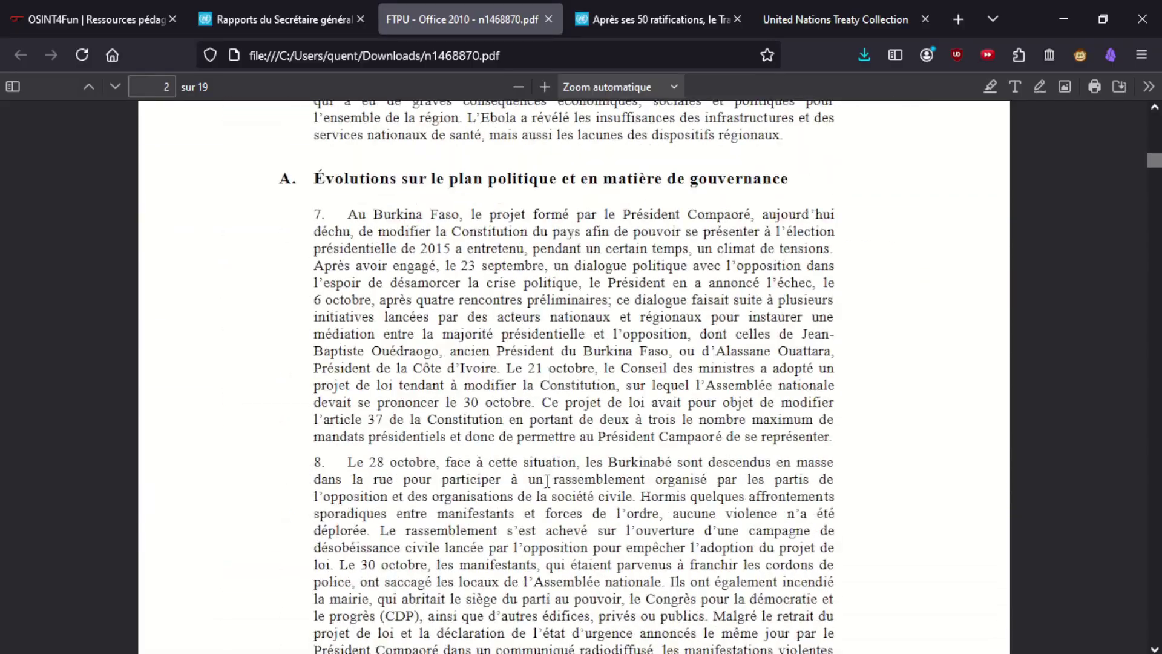
pyautogui.scroll(-15, 548, 484)
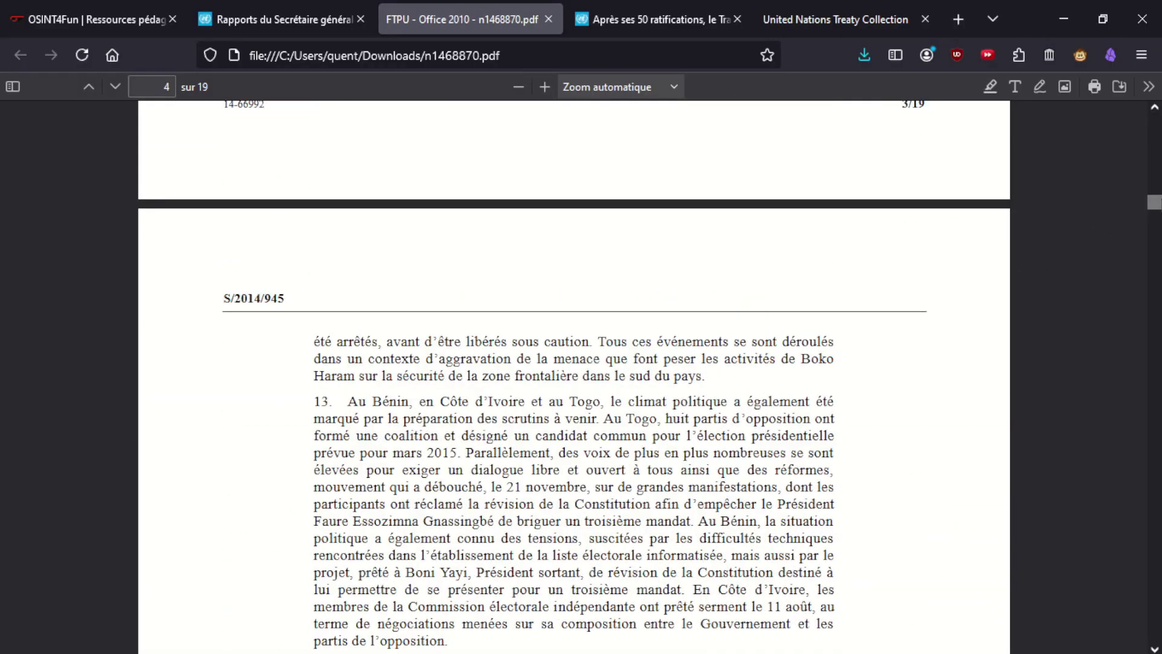
pyautogui.scroll(-20, 1157, 301)
pyautogui.moveTo(1123, 412); pyautogui.dragTo(1123, 529)
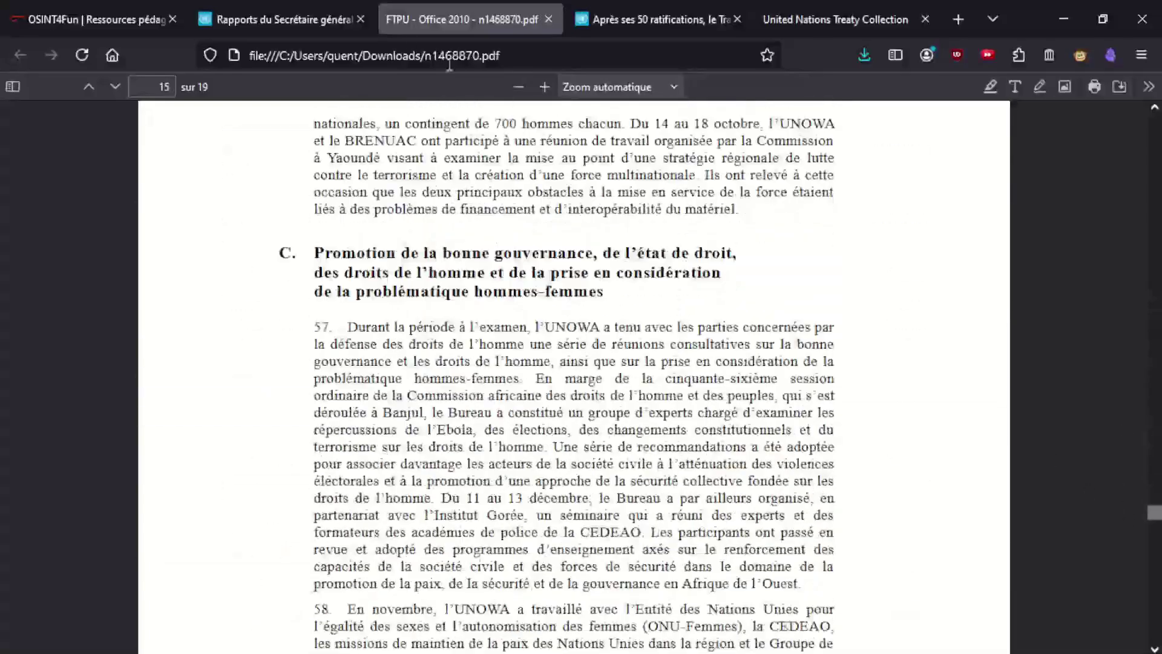
# Search the web for "onu 24 decembre 2014 signataires".
pyautogui.click(411, 61)
pyautogui.write('on')
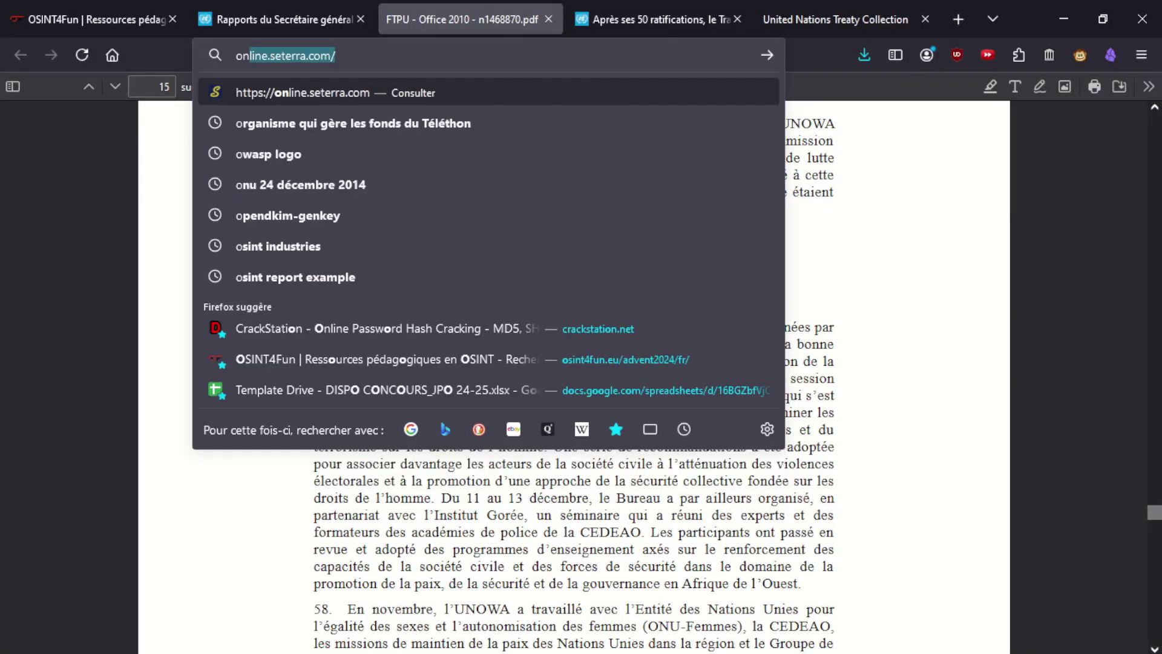
pyautogui.write('u 24 decem')
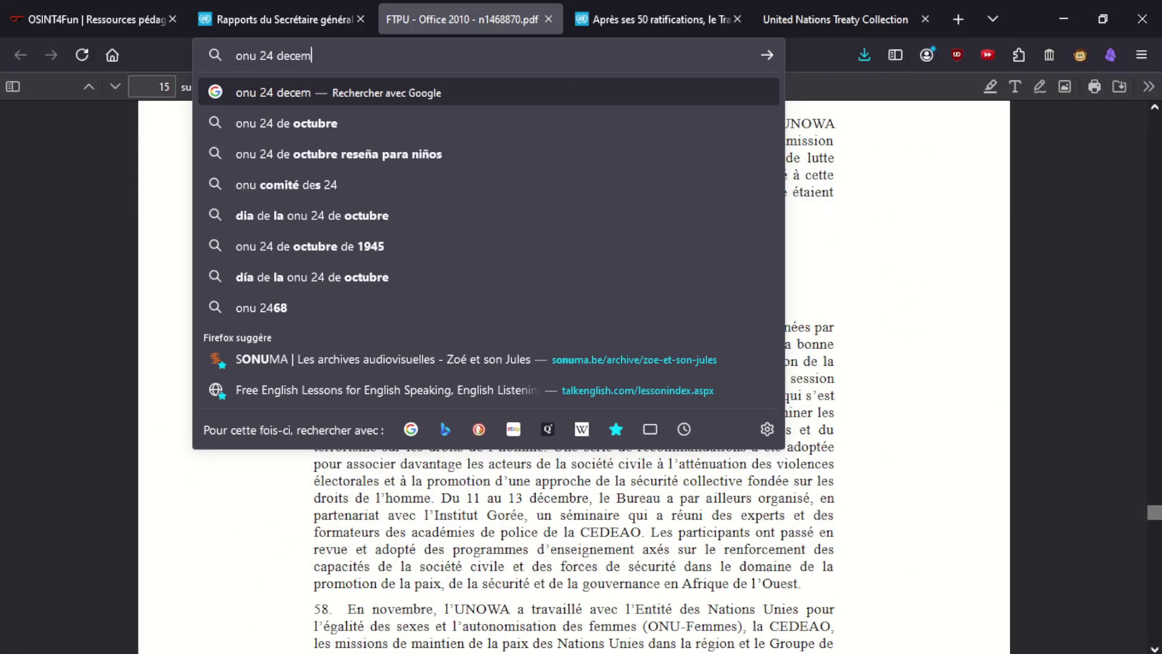
pyautogui.write('bre 2014 signatu')
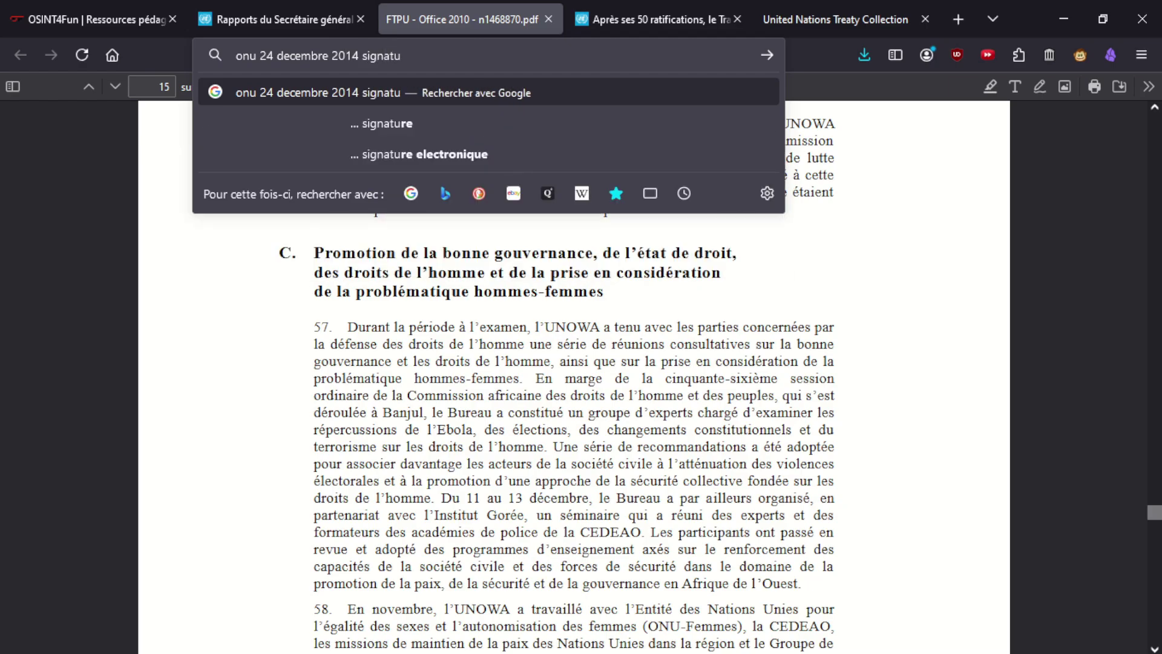
pyautogui.write('aires')
pyautogui.press('Return')
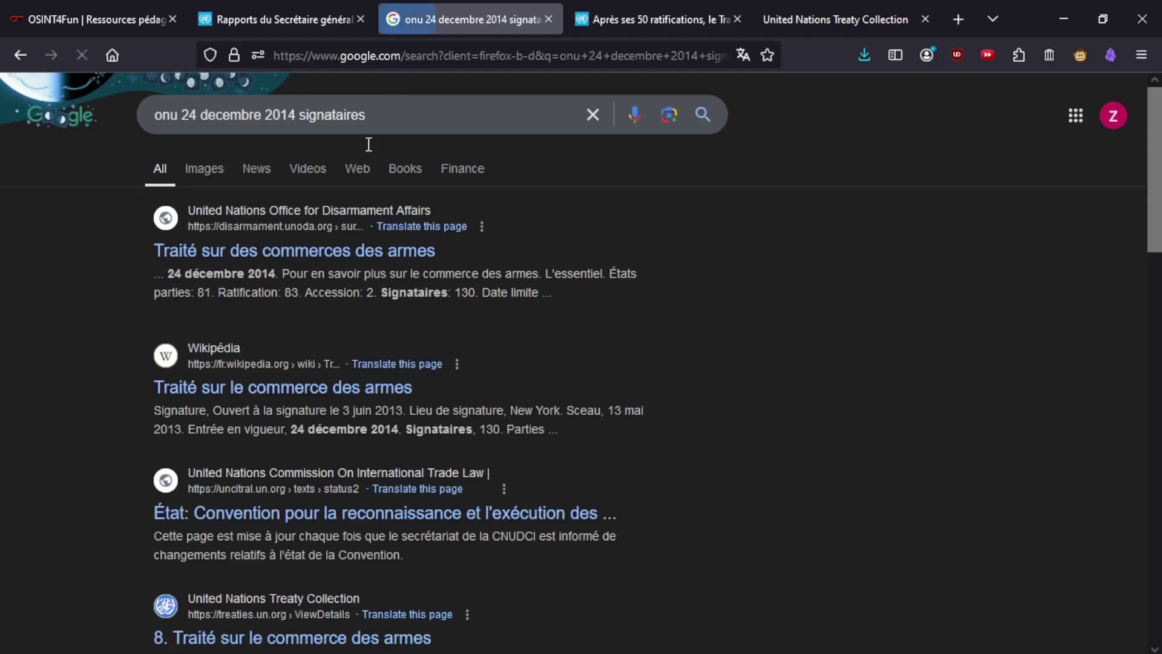
# Open the Wikipedia and United Nations Treaty Collection results on the Arms Trade Treaty in separate tabs and display the Treaty Collection page.
pyautogui.middleClick(255, 400)
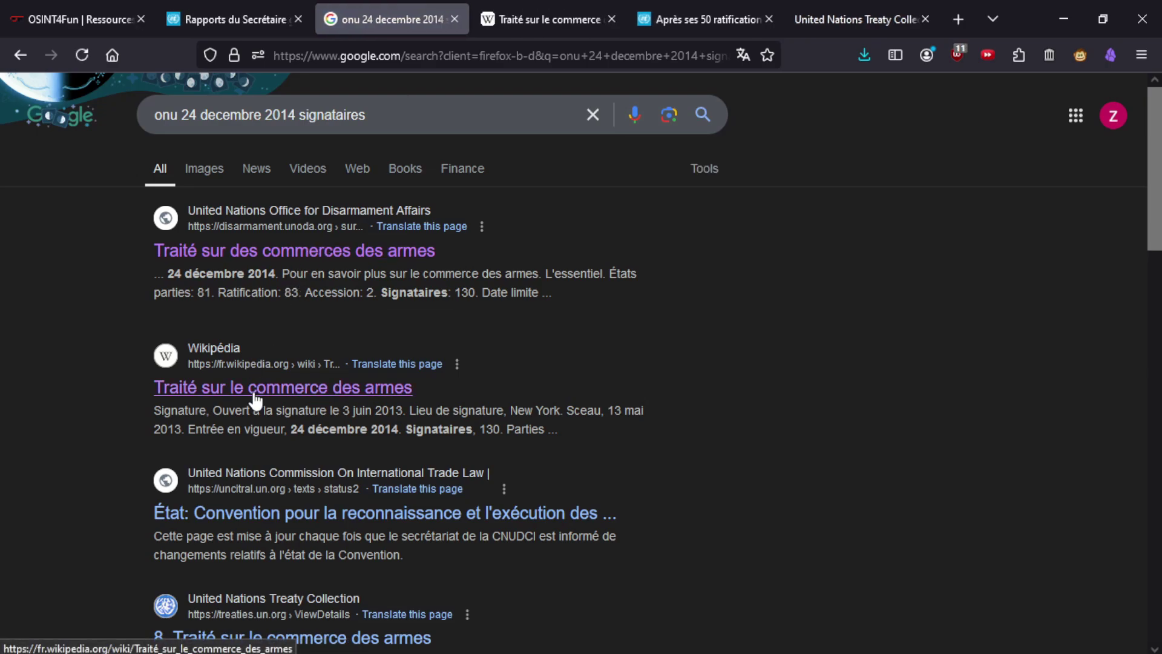
pyautogui.scroll(-3, 466, 478)
pyautogui.scroll(-6, 466, 477)
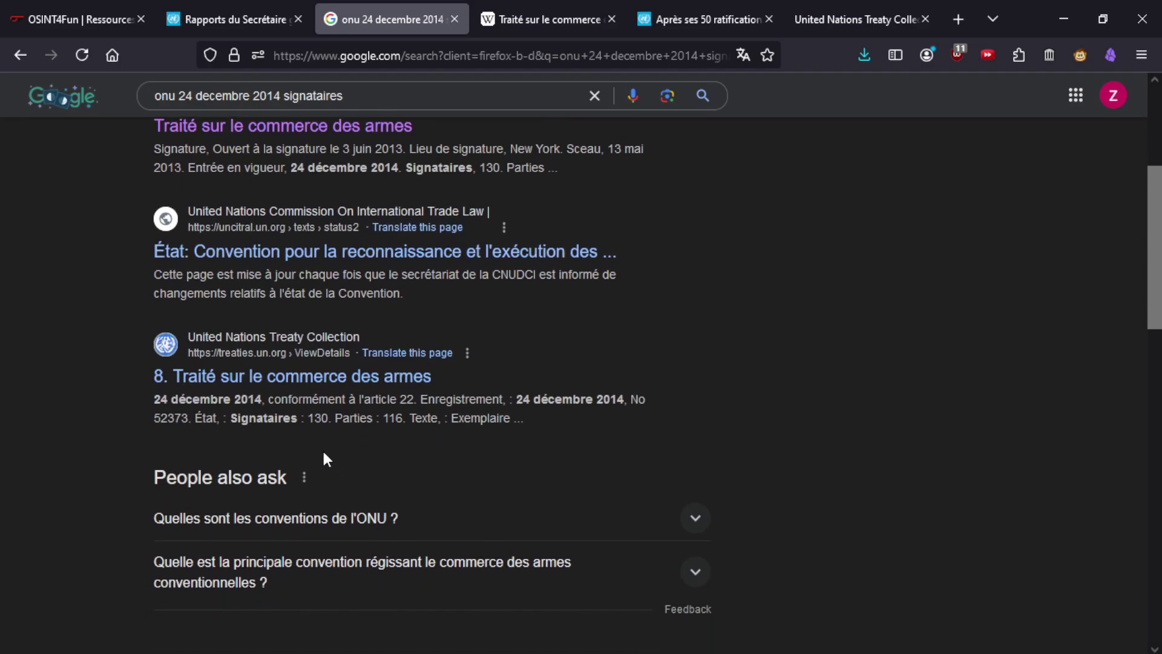
pyautogui.middleClick(279, 385)
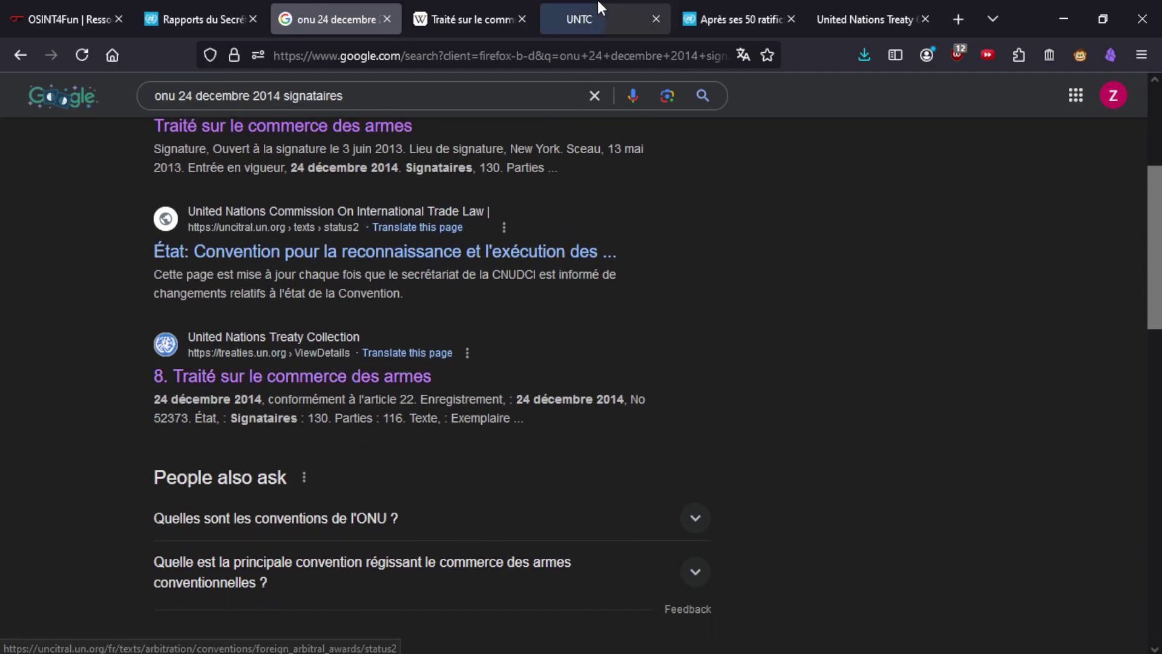
pyautogui.click(597, 2)
# Look through the treaty's entry details and the participant table's signature and ratification dates.
pyautogui.scroll(-2, 583, 452)
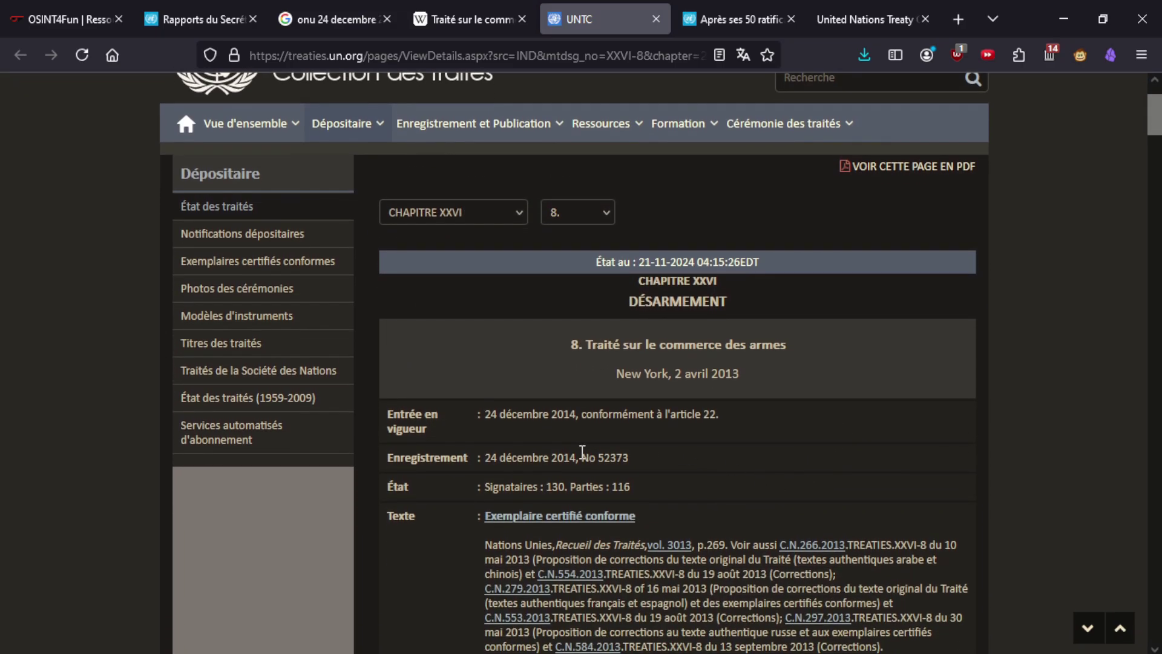
pyautogui.scroll(-1, 516, 488)
pyautogui.scroll(-2, 516, 487)
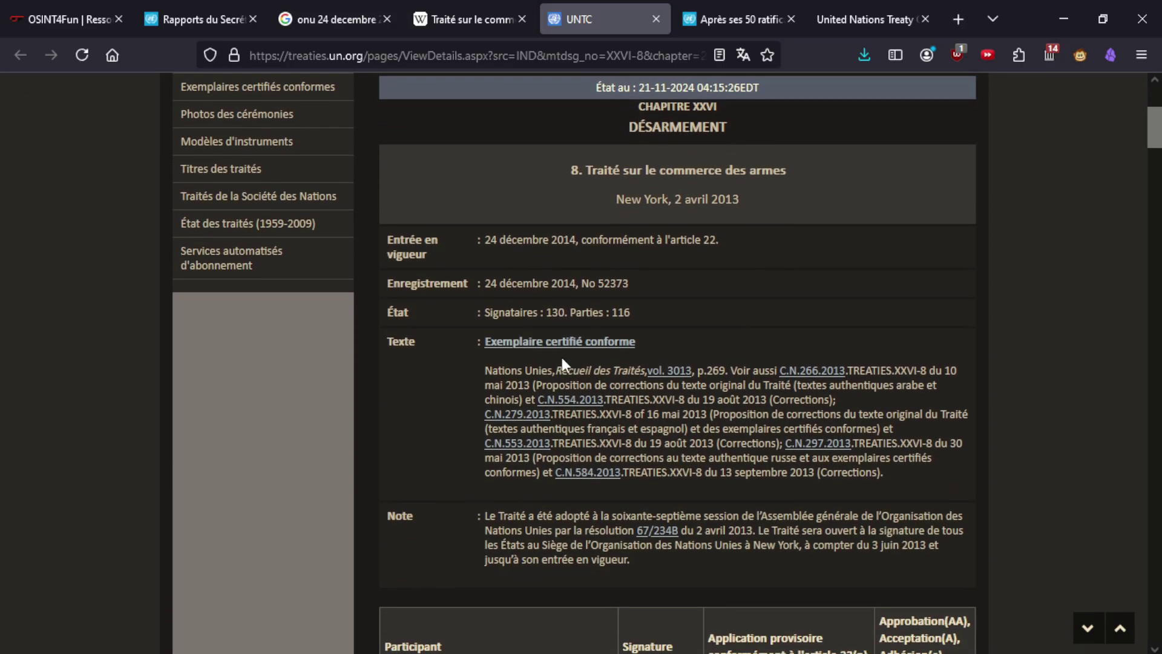
pyautogui.scroll(-4, 563, 368)
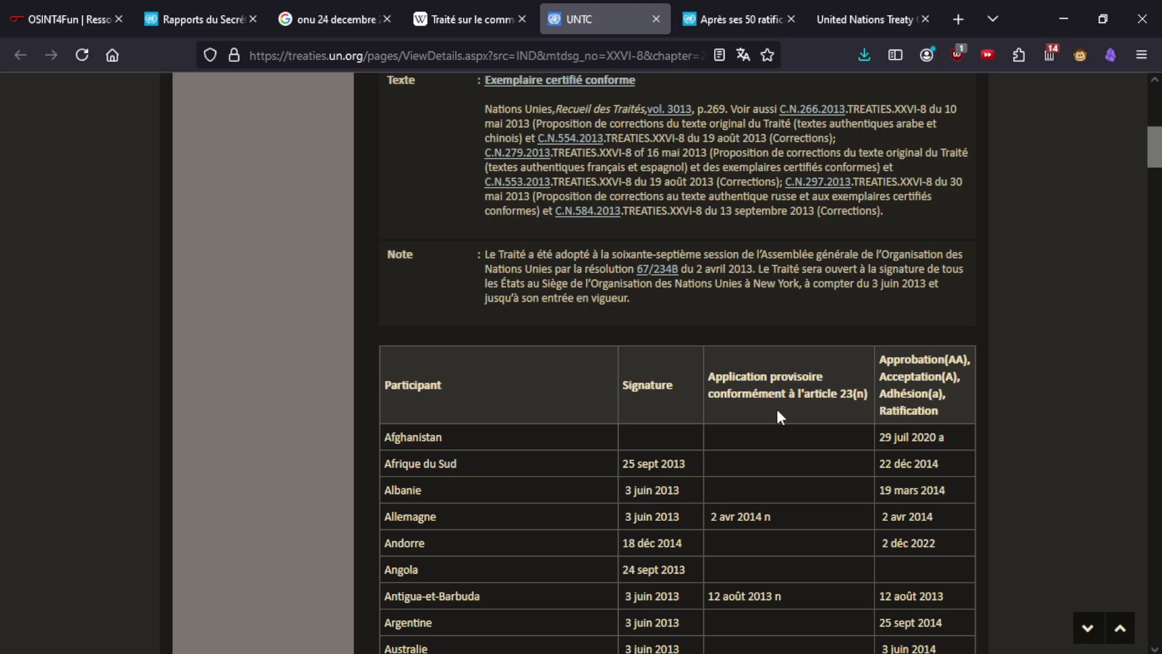
pyautogui.scroll(-5, 766, 400)
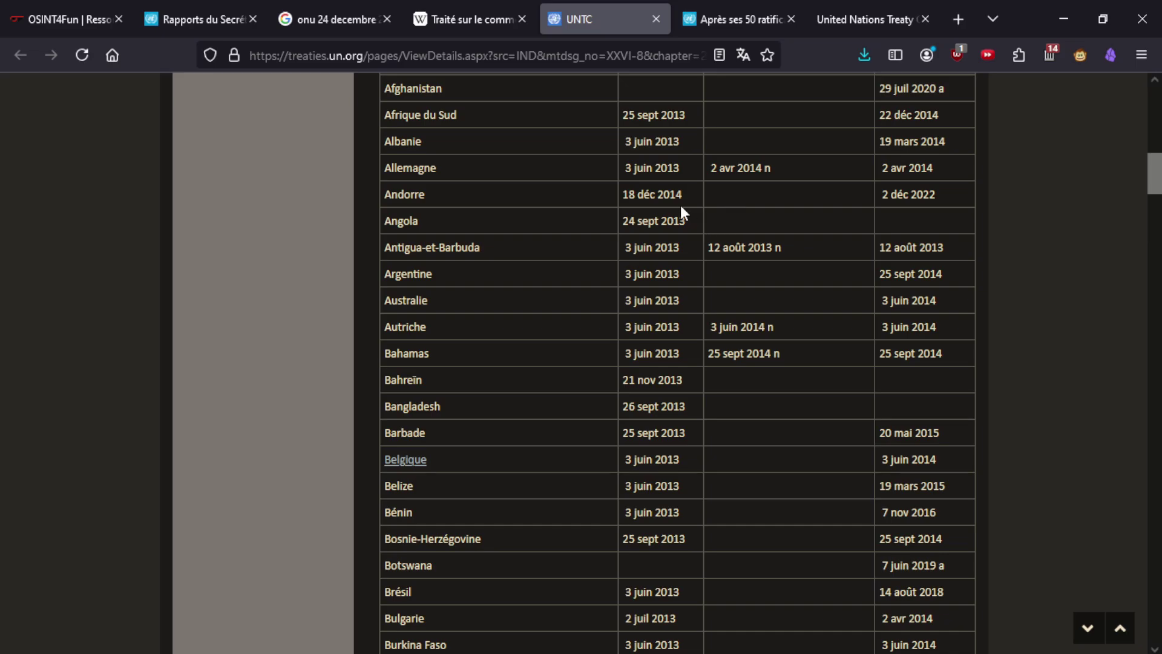
pyautogui.scroll(-10, 788, 425)
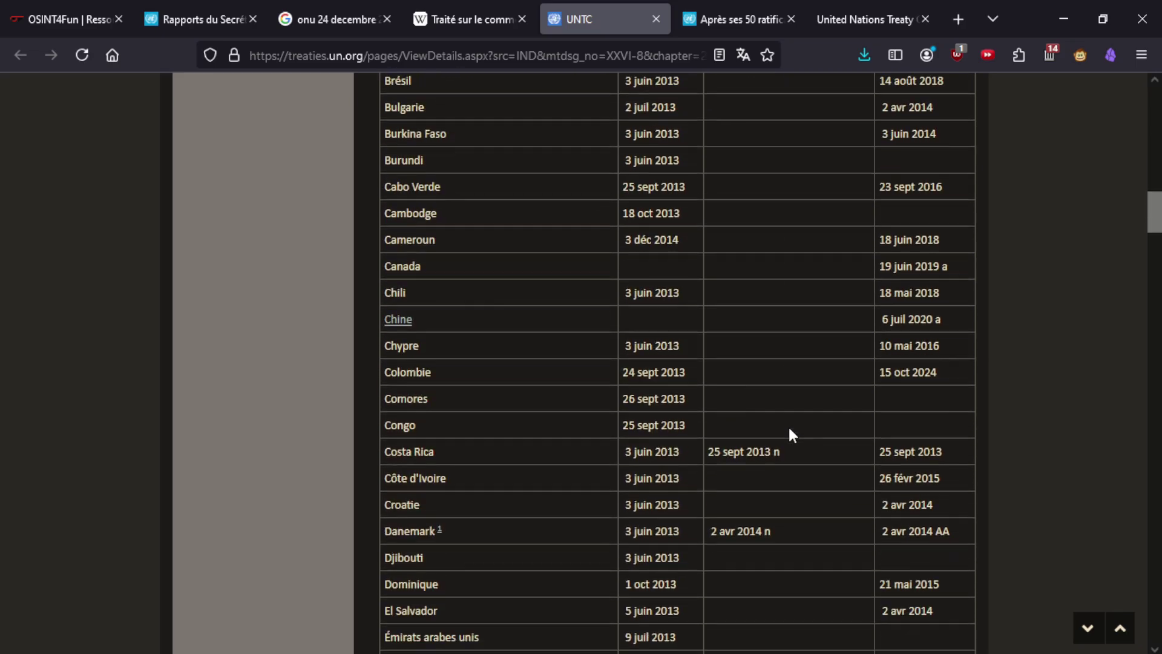
pyautogui.scroll(-8, 789, 425)
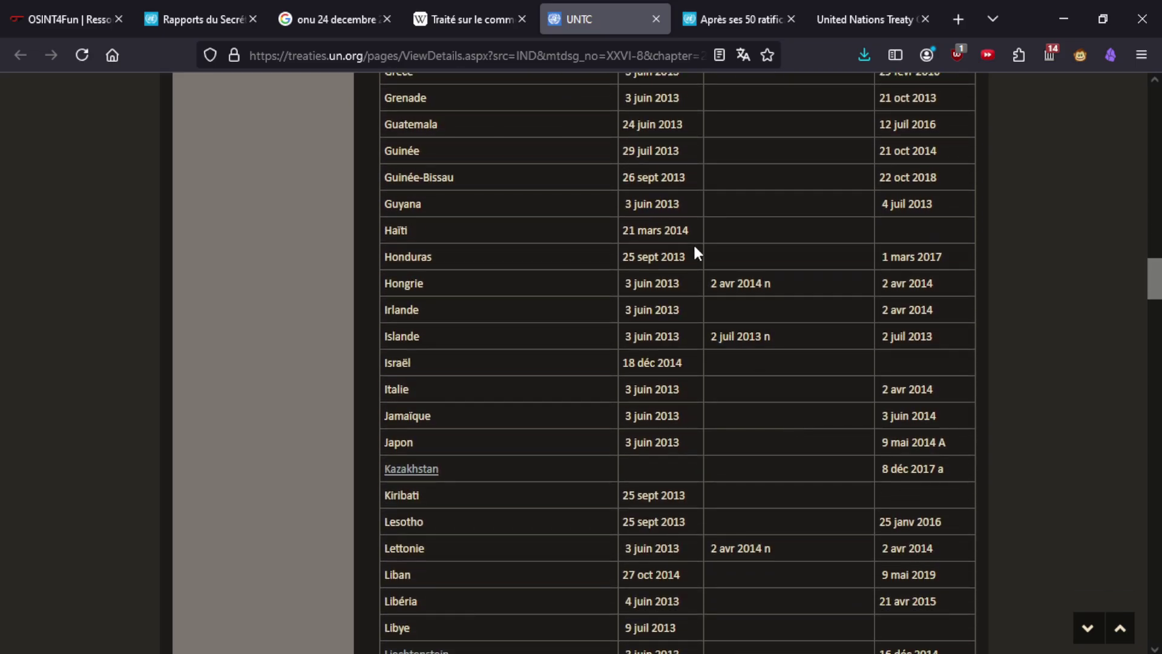
pyautogui.scroll(-4, 744, 438)
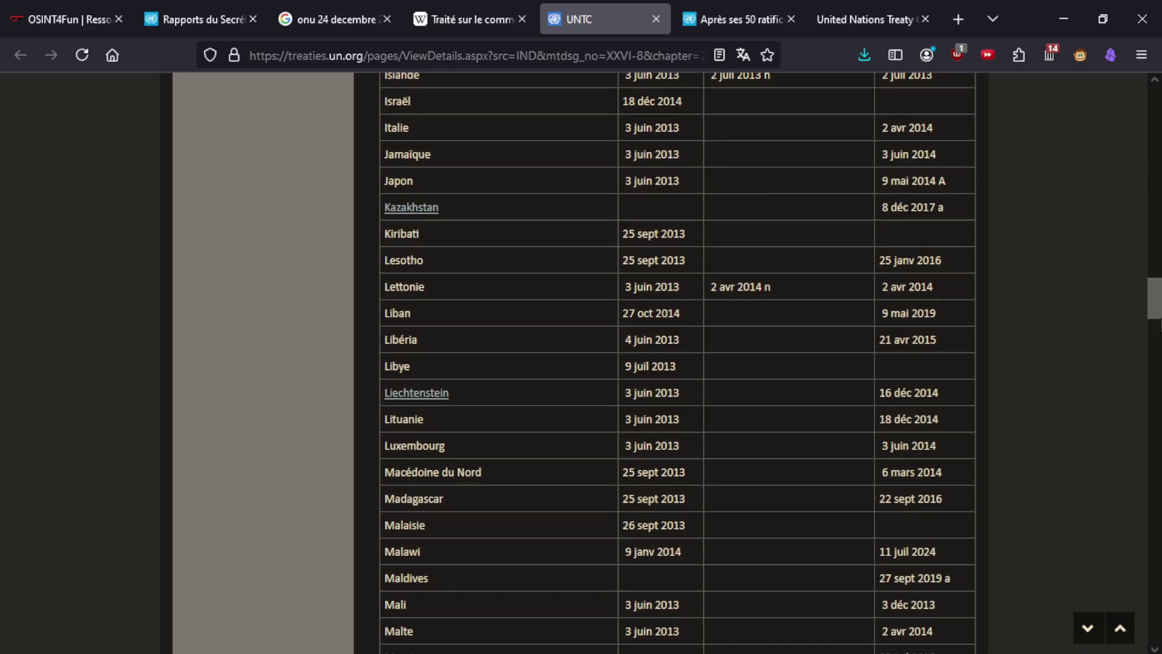
# Find "2015" in the treaty status page and go through all its occurrences in the participant table.
pyautogui.hotkey('ctrl', 'f')
pyautogui.write('2015')
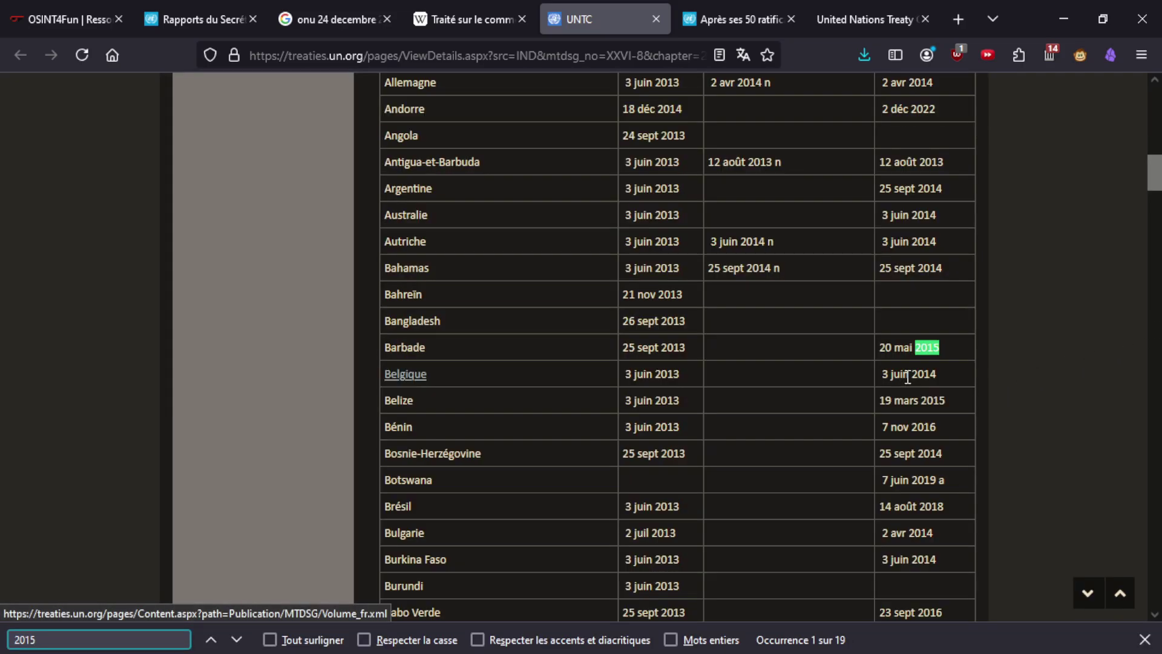
pyautogui.press('Return')
pyautogui.press('Return')
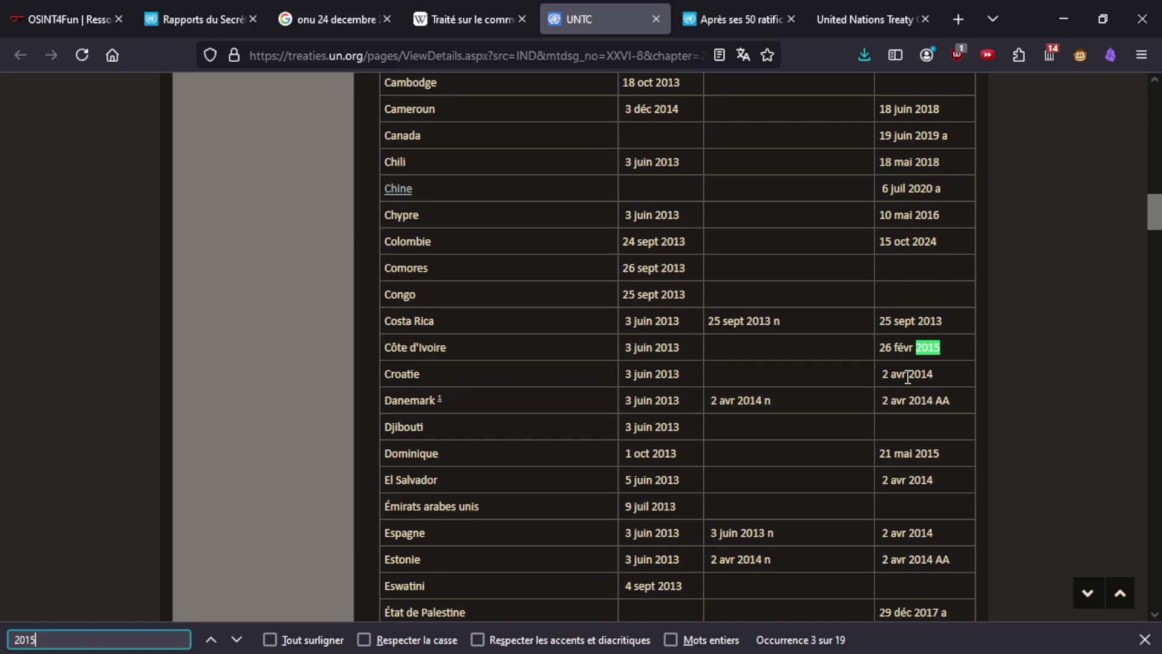
pyautogui.press('Return')
pyautogui.press('Return')
pyautogui.press('Return')
pyautogui.press('Return')
pyautogui.press('Return')
pyautogui.press('Return')
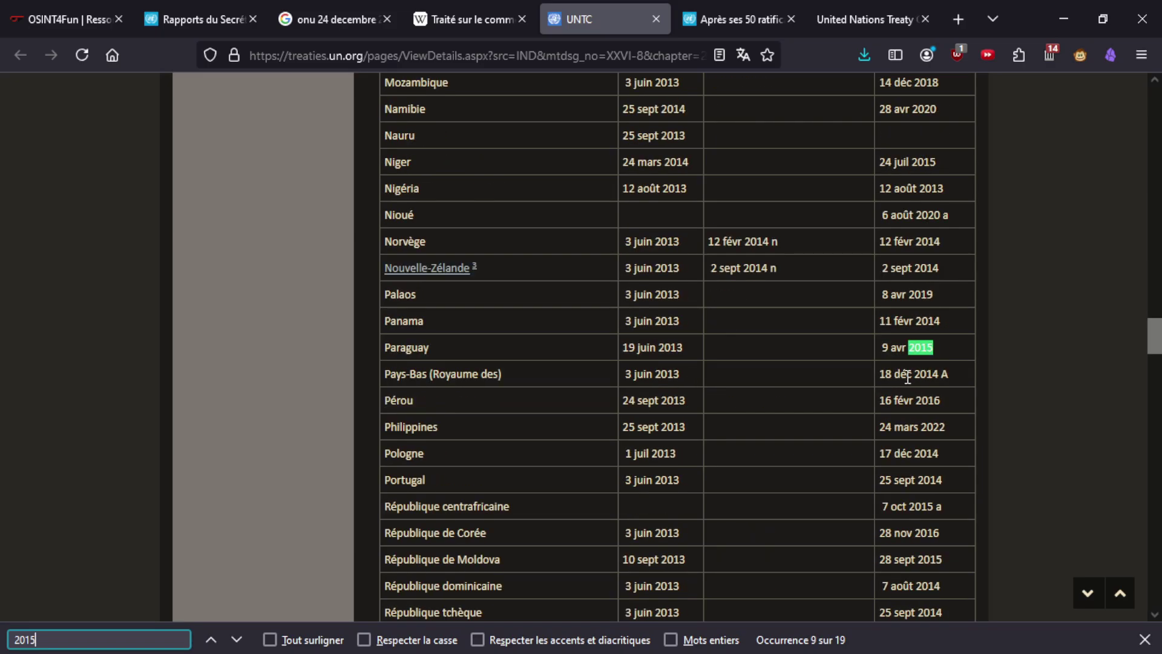
pyautogui.press('Return')
pyautogui.press('Return')
pyautogui.press('Return')
pyautogui.press('Return')
pyautogui.press('Return')
pyautogui.press('Return')
pyautogui.press('Return')
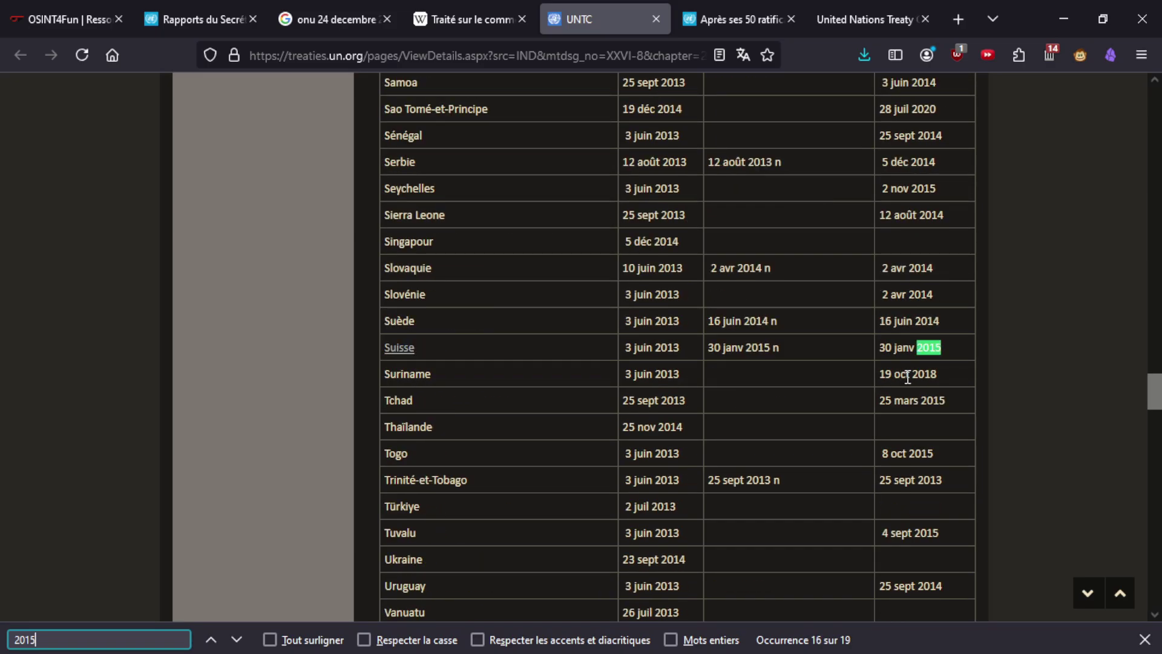
pyautogui.press('Return')
pyautogui.press('Return')
pyautogui.press('Return')
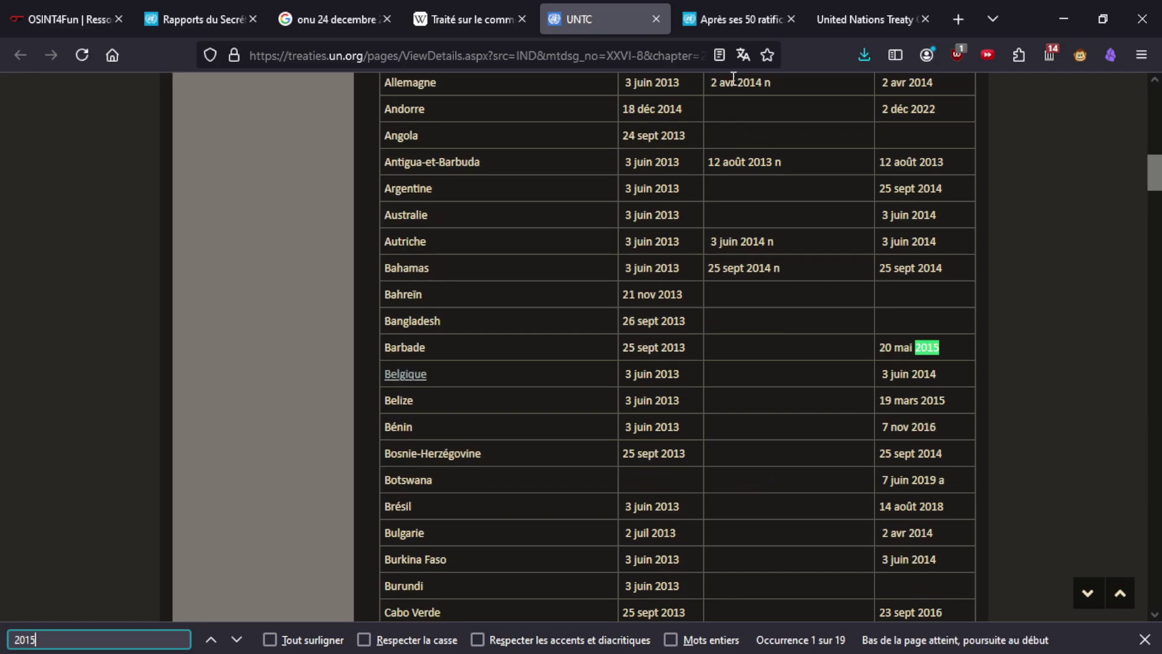
# Reread the 24 December challenge question on the OSINT4Fun page and return to the treaty's participant table.
pyautogui.moveTo(719, 36)
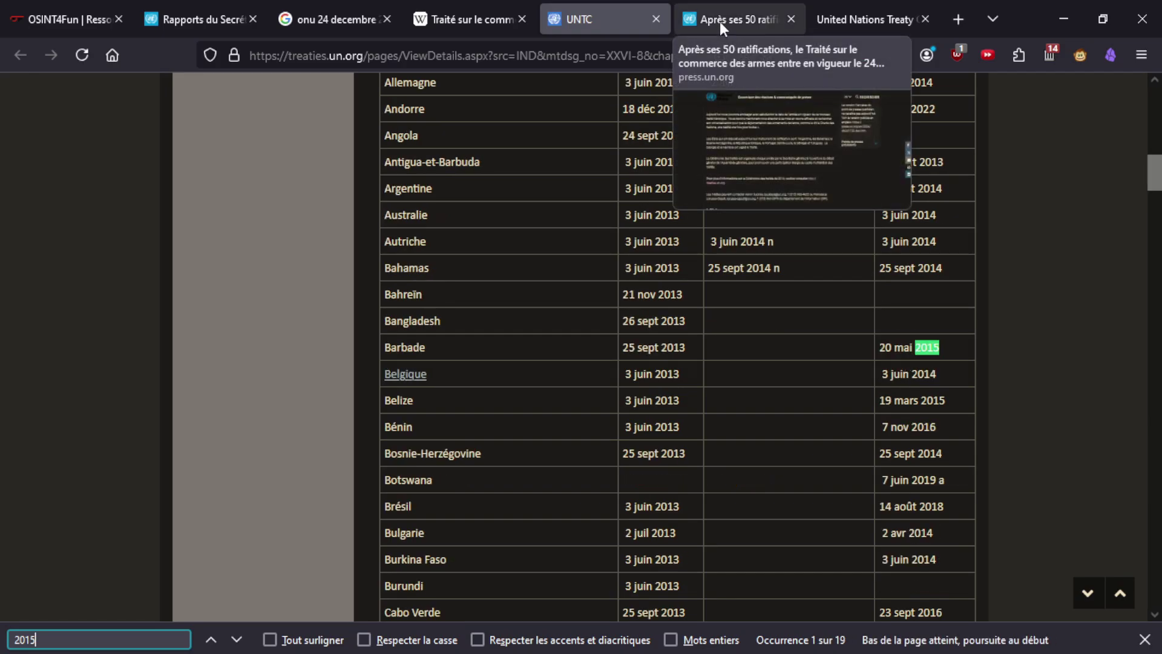
pyautogui.click(66, 18)
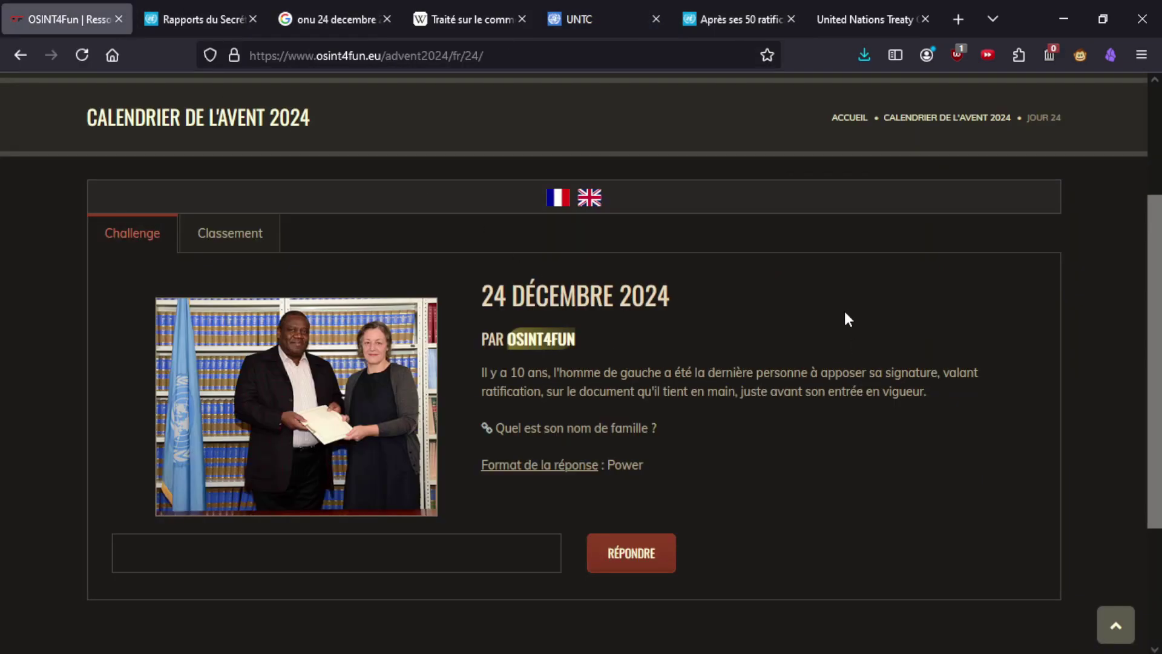
pyautogui.click(744, 12)
pyautogui.click(648, 12)
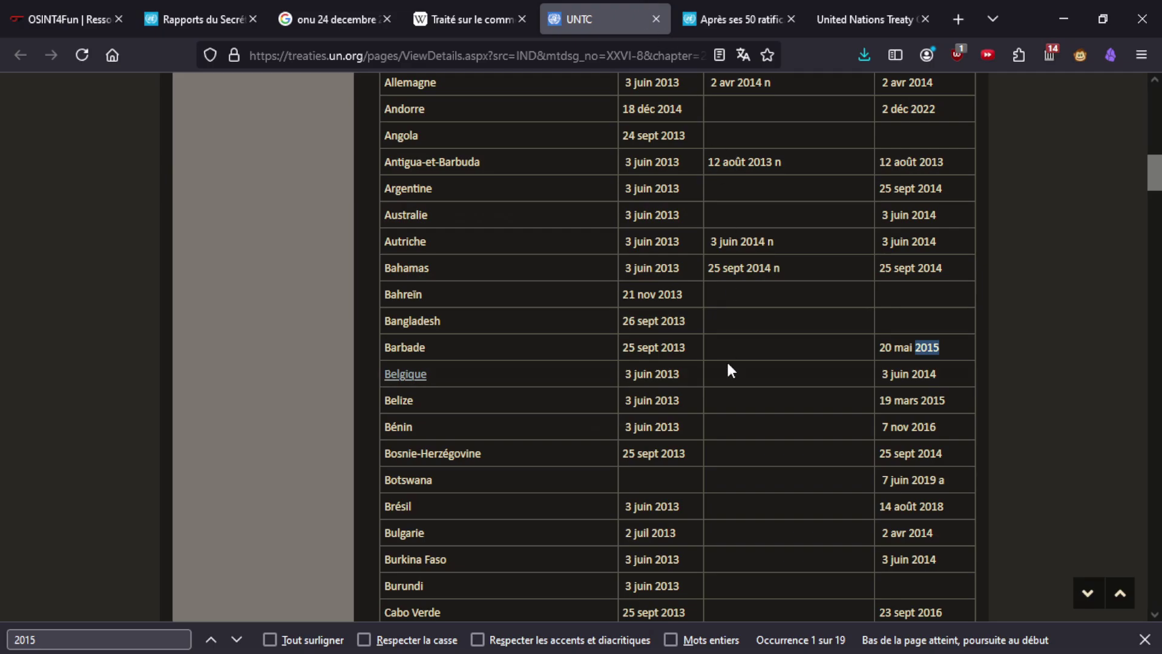
# Find "dec 2014" in the treaty status page and go through its occurrences in the participant table twice.
pyautogui.hotkey('ctrl', 'f')
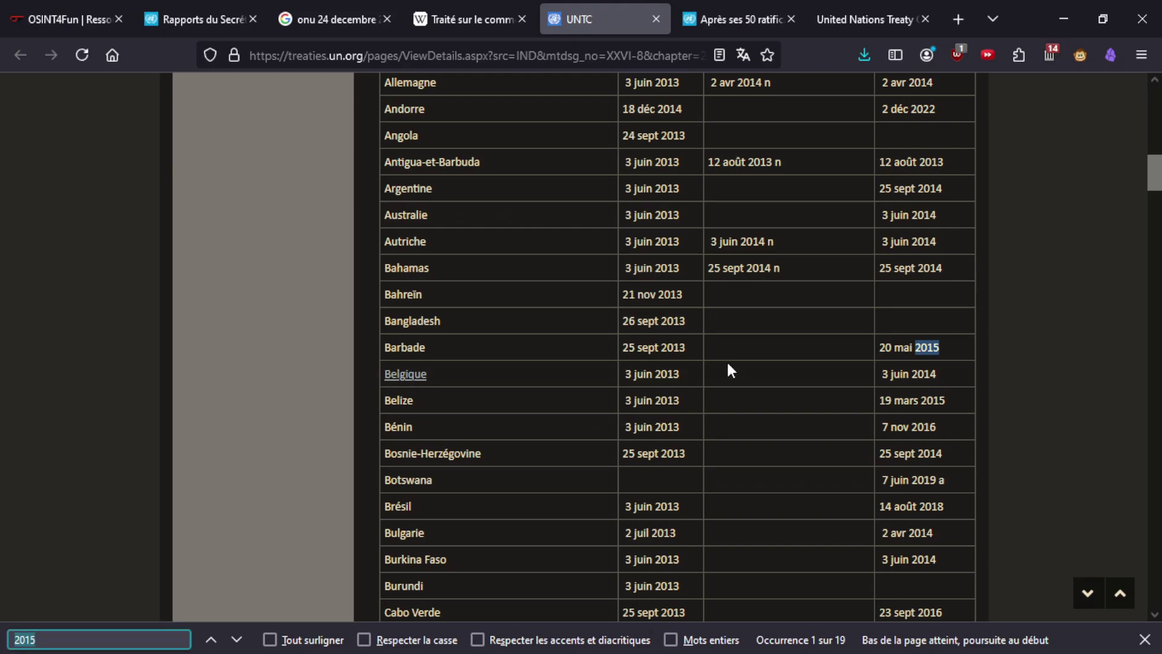
pyautogui.write('dec')
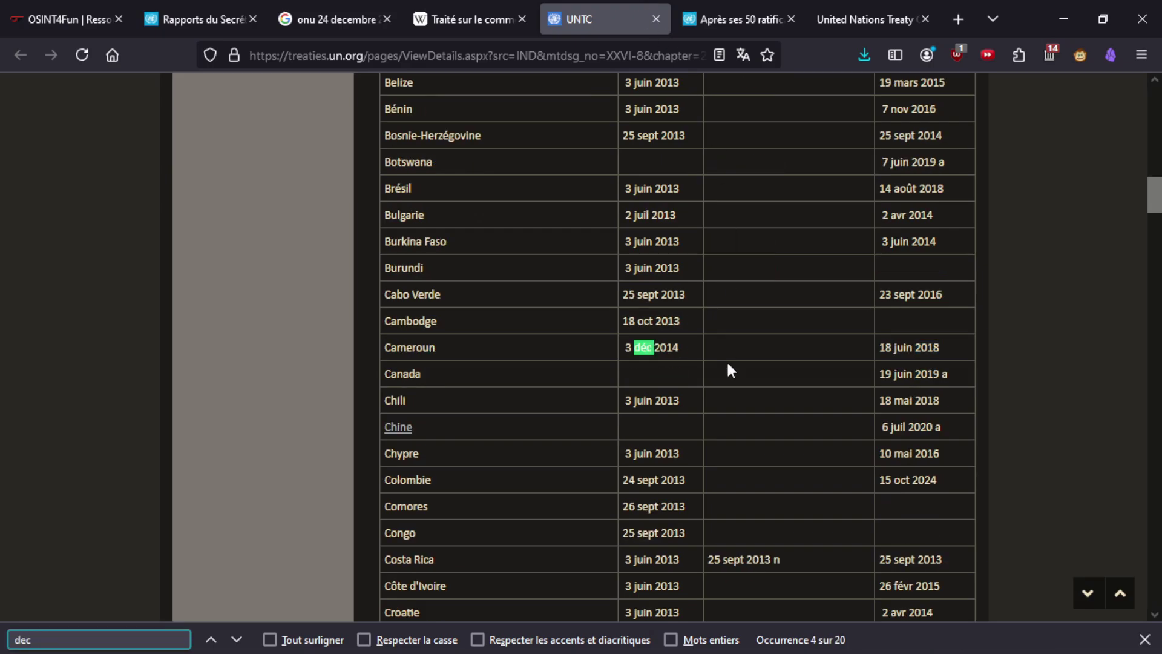
pyautogui.write(' 2014')
pyautogui.press('Return')
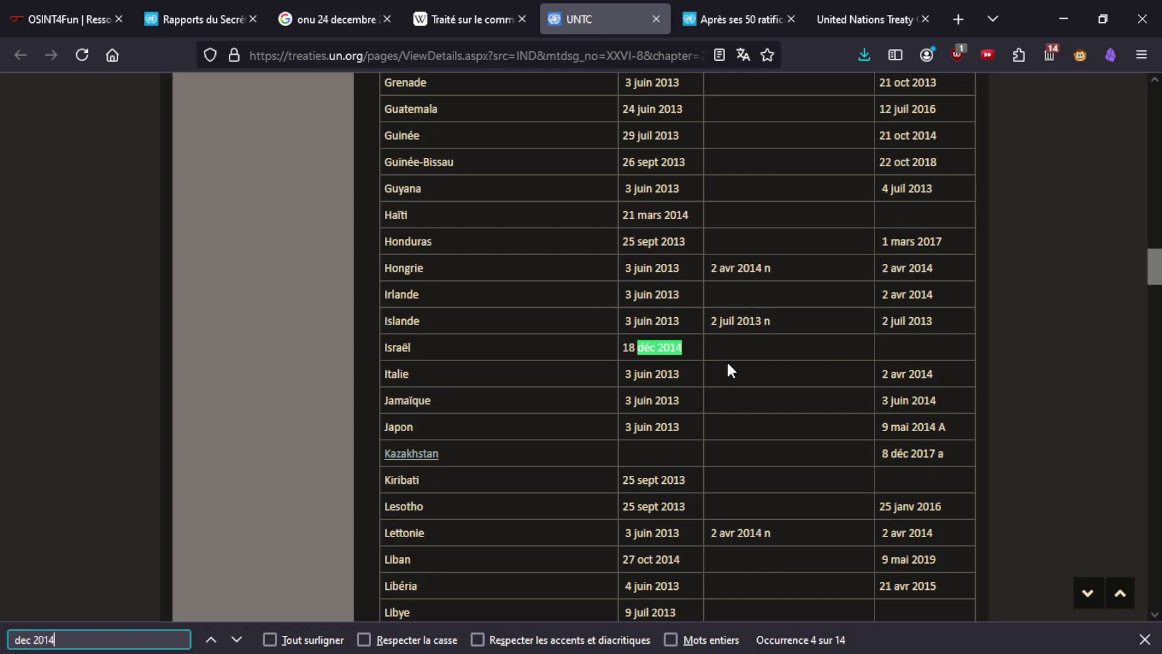
pyautogui.press('Return')
pyautogui.press('Return')
pyautogui.press('Return')
pyautogui.press('Return')
pyautogui.press('Return')
pyautogui.press('Return')
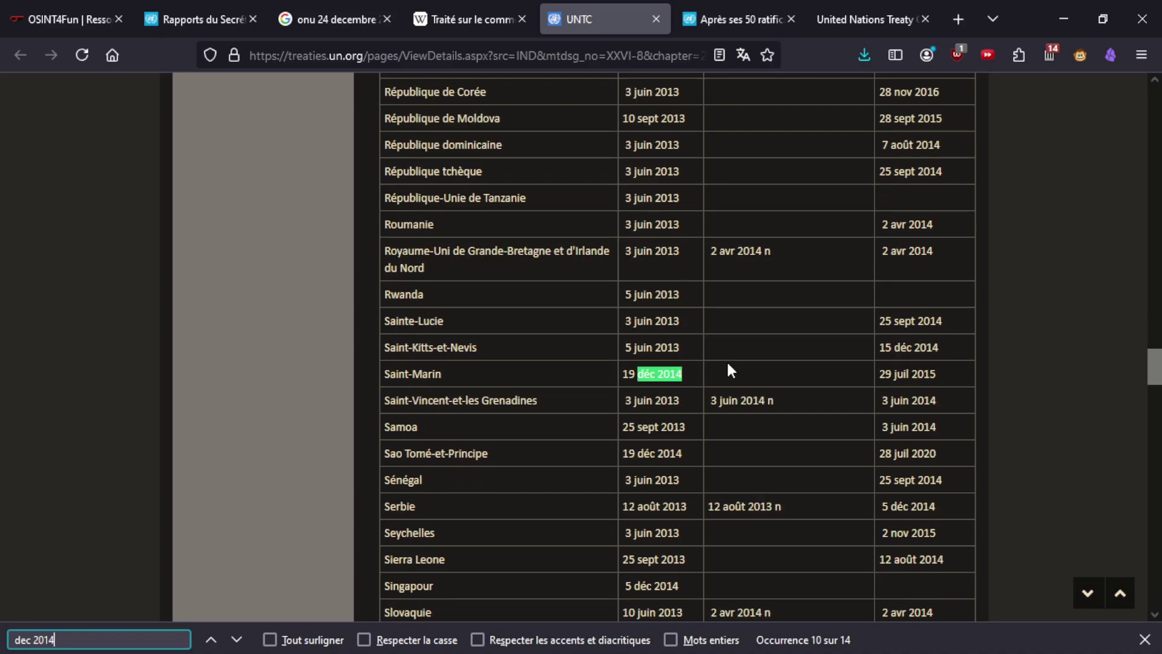
pyautogui.press('Return')
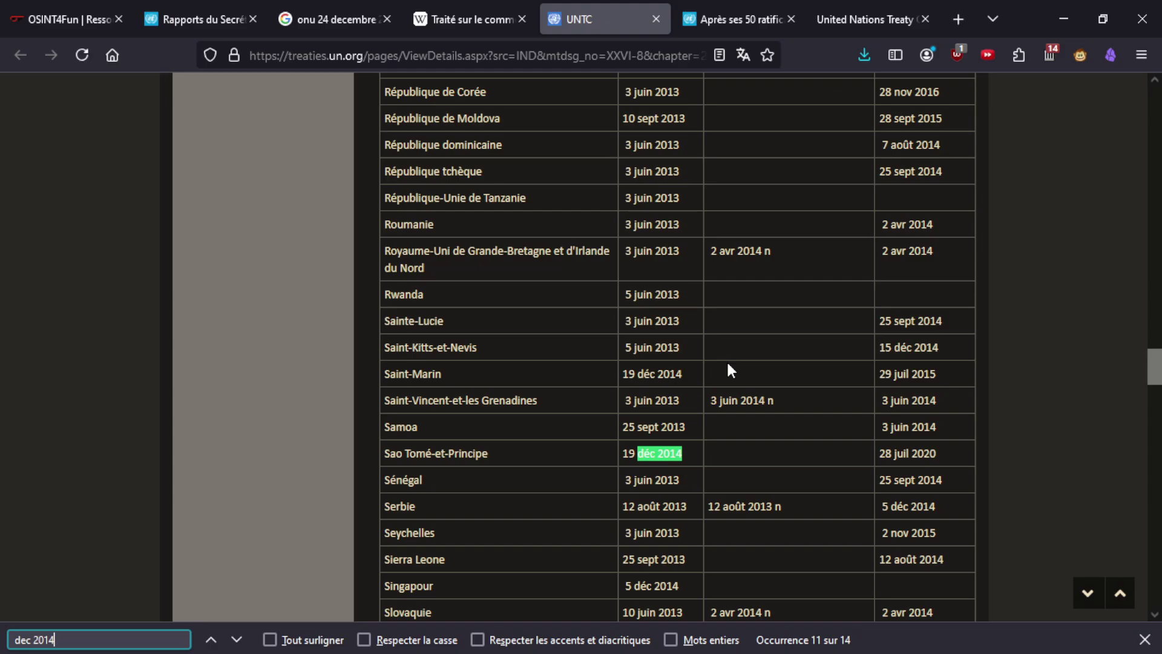
pyautogui.press('Return')
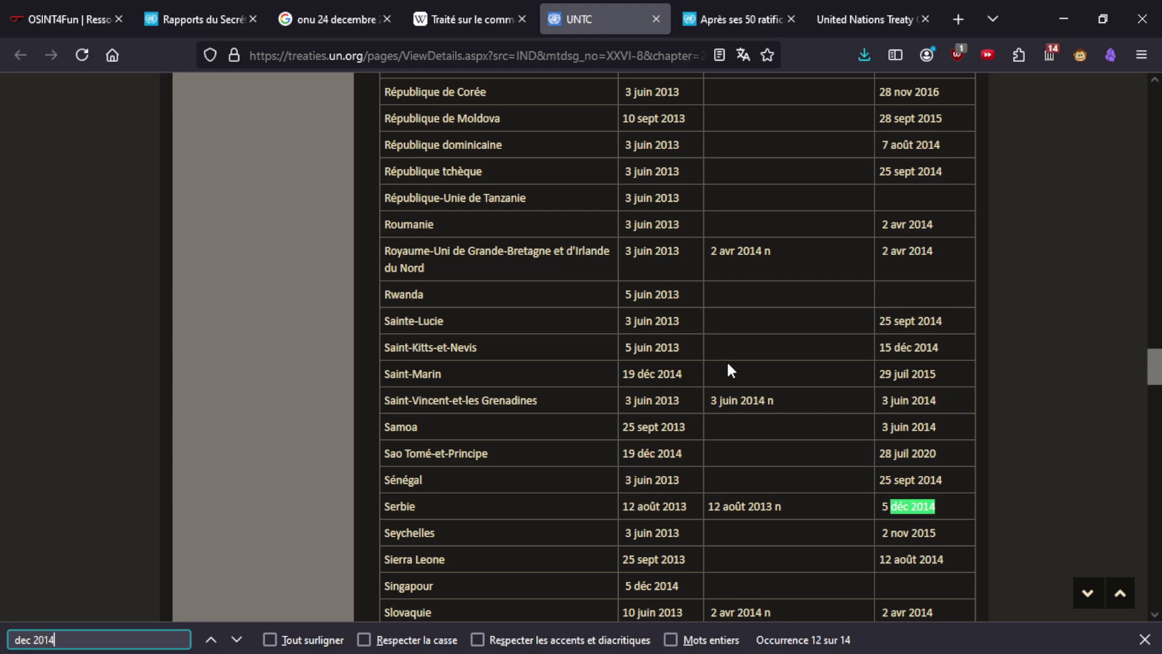
pyautogui.press('Return')
pyautogui.press('Return')
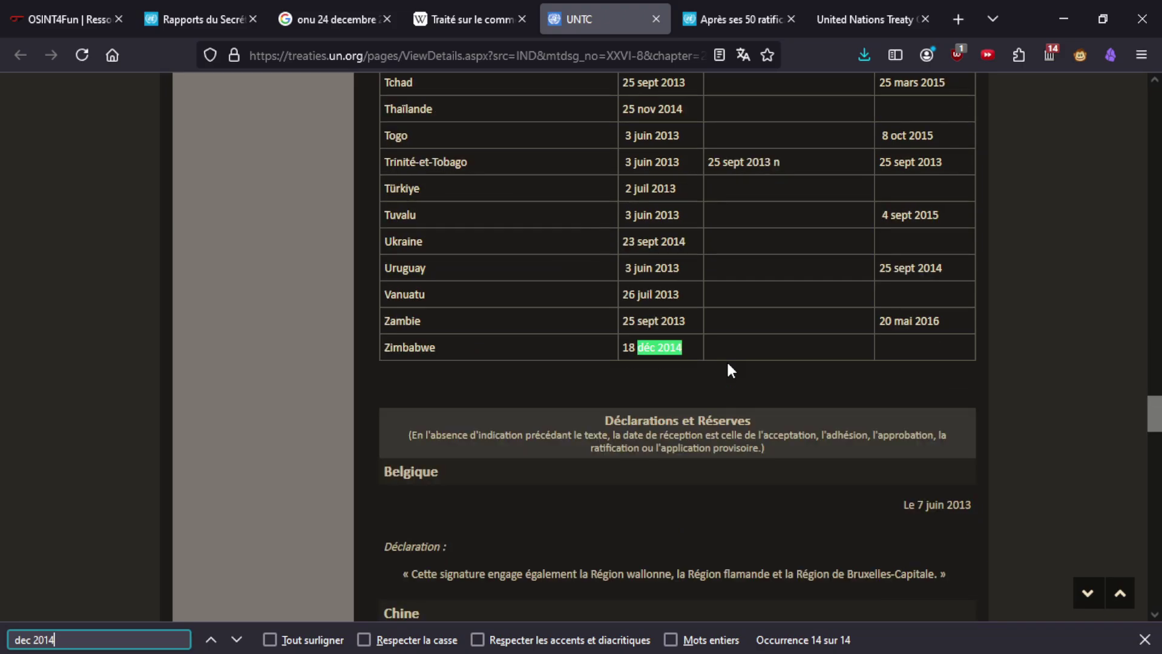
pyautogui.press('Return')
pyautogui.press('Return')
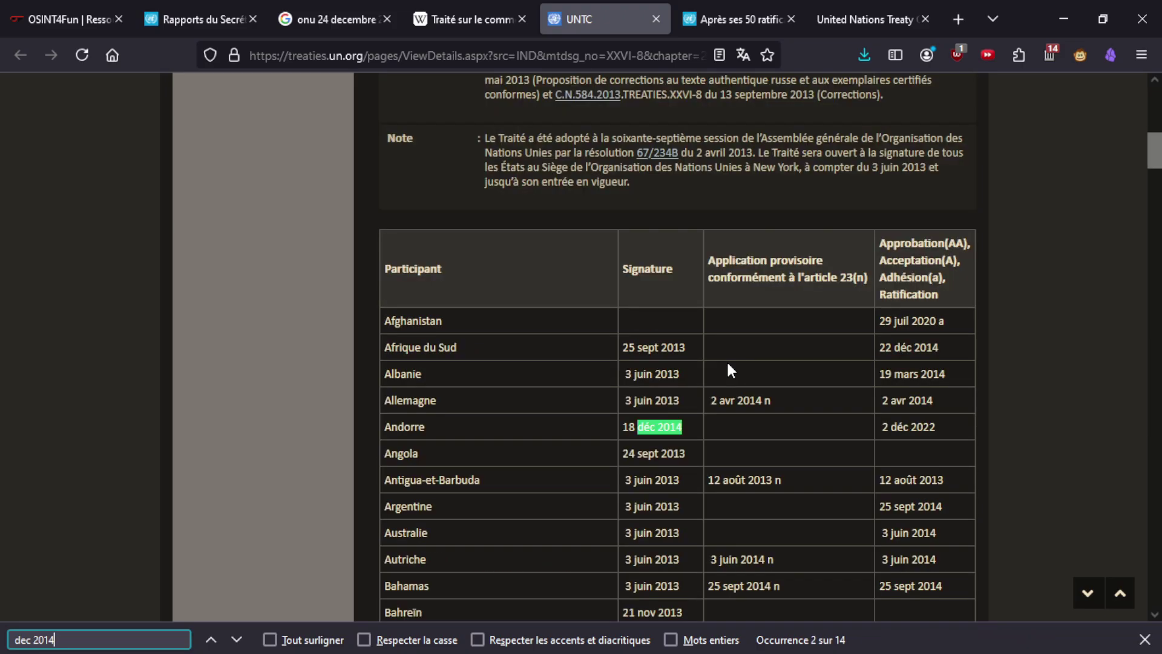
pyautogui.press('Return')
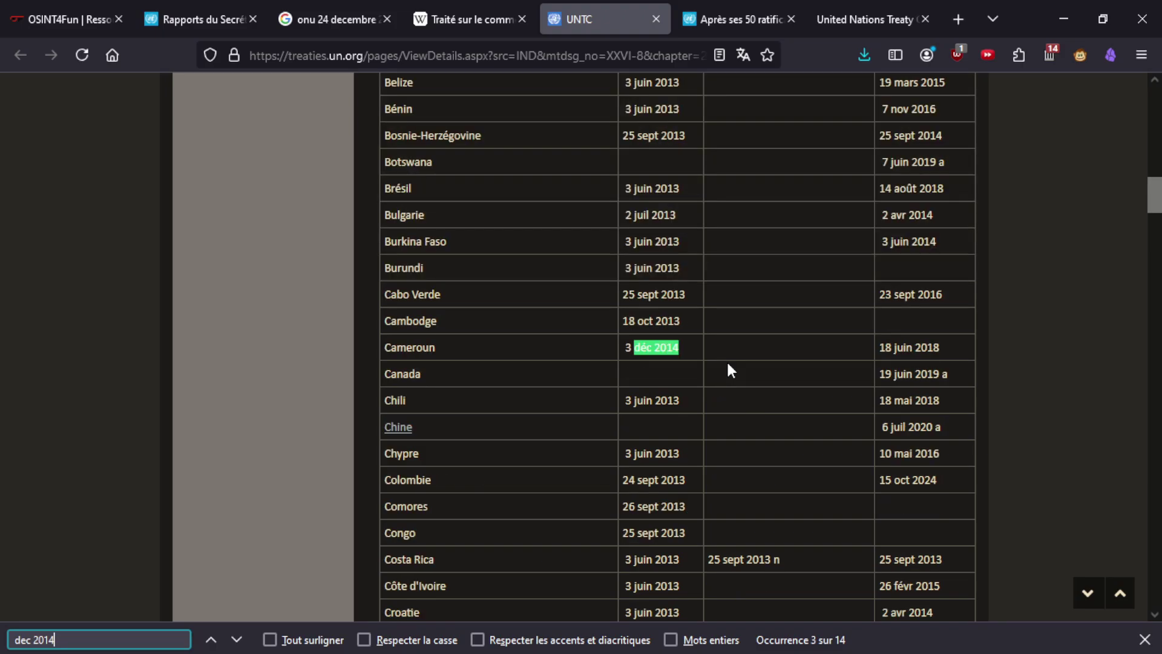
pyautogui.press('Return')
pyautogui.press('Return')
pyautogui.press('Return')
pyautogui.press('Return')
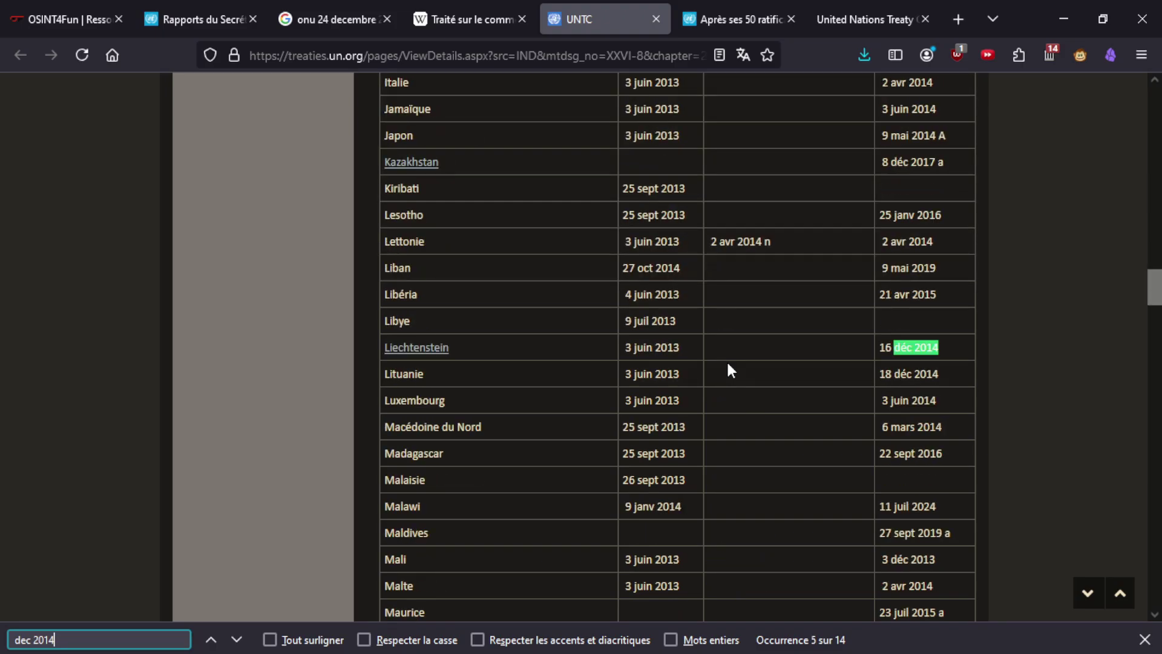
pyautogui.press('Return')
pyautogui.press('Return')
pyautogui.press('Return')
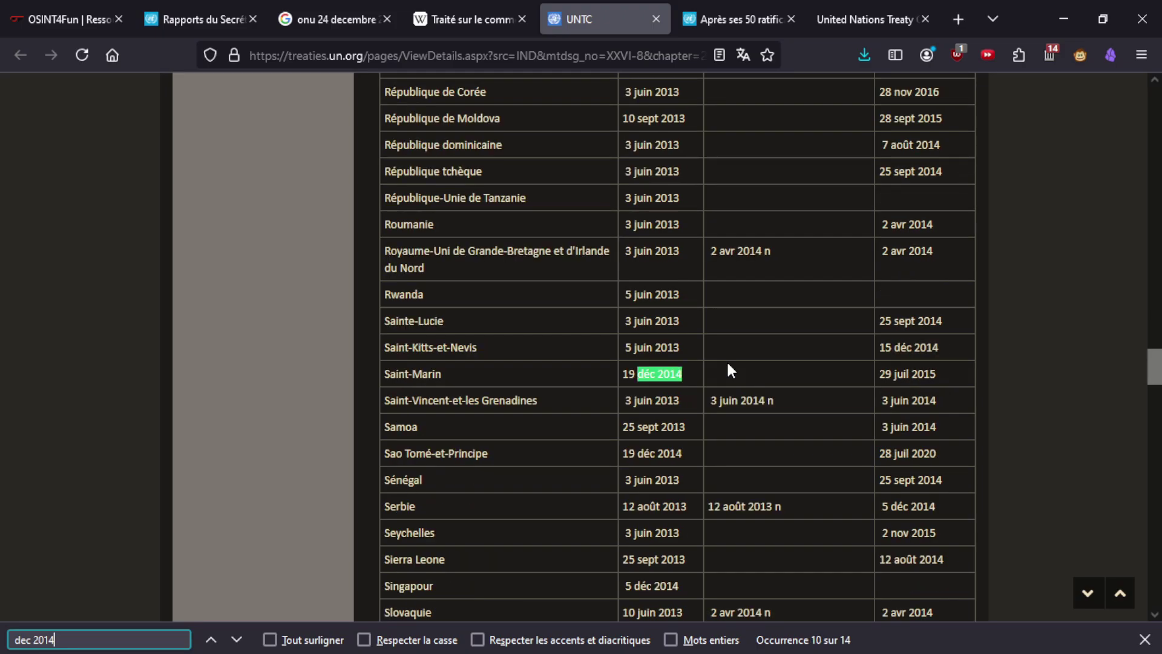
pyautogui.press('Return')
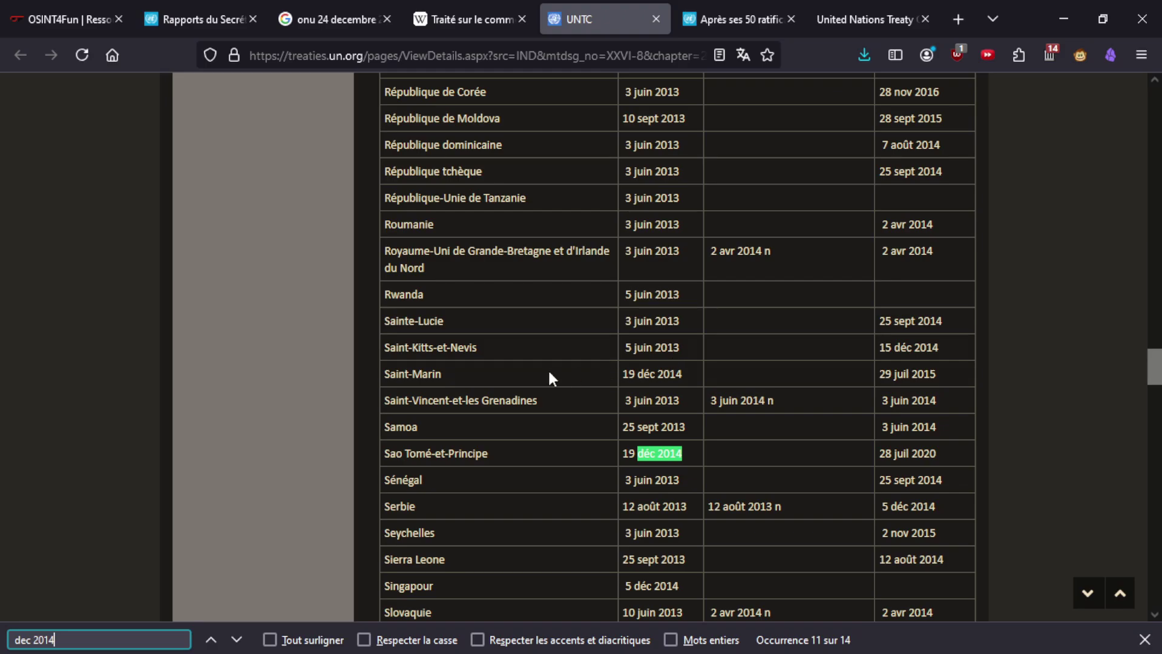
# Copy "Saint-Marin" from the participant table, search Google for "2014 Saint-Marin president" in a new tab and show the image results.
pyautogui.moveTo(486, 377); pyautogui.dragTo(384, 375)
pyautogui.hotkey('ctrl', 'c')
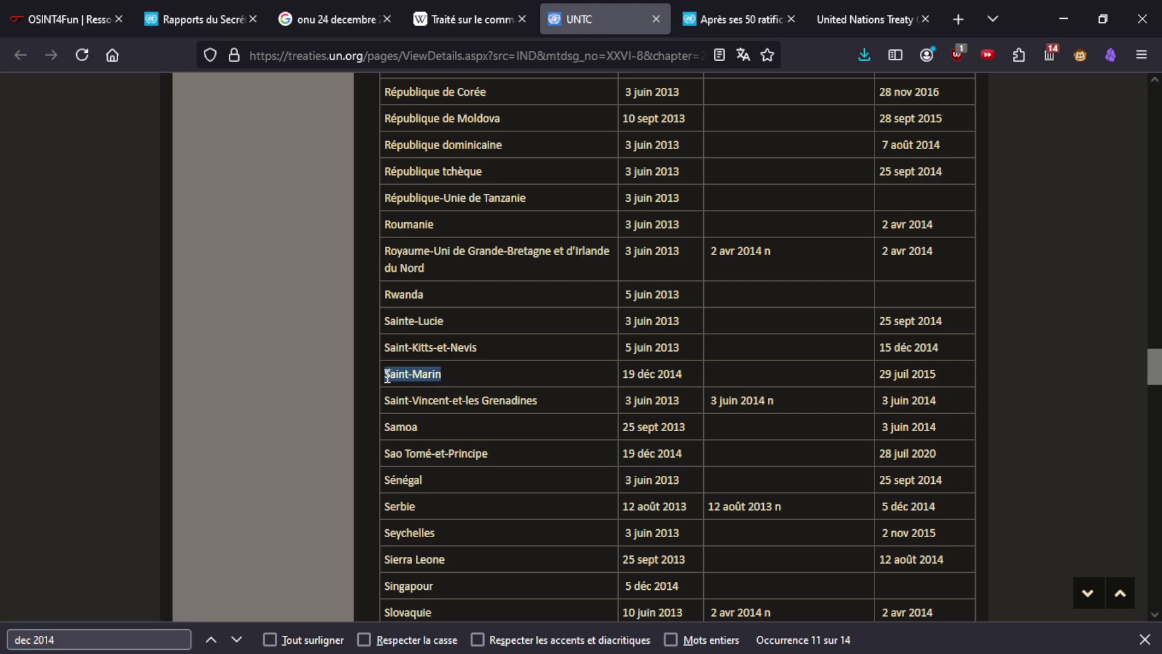
pyautogui.click(959, 3)
pyautogui.write('2014')
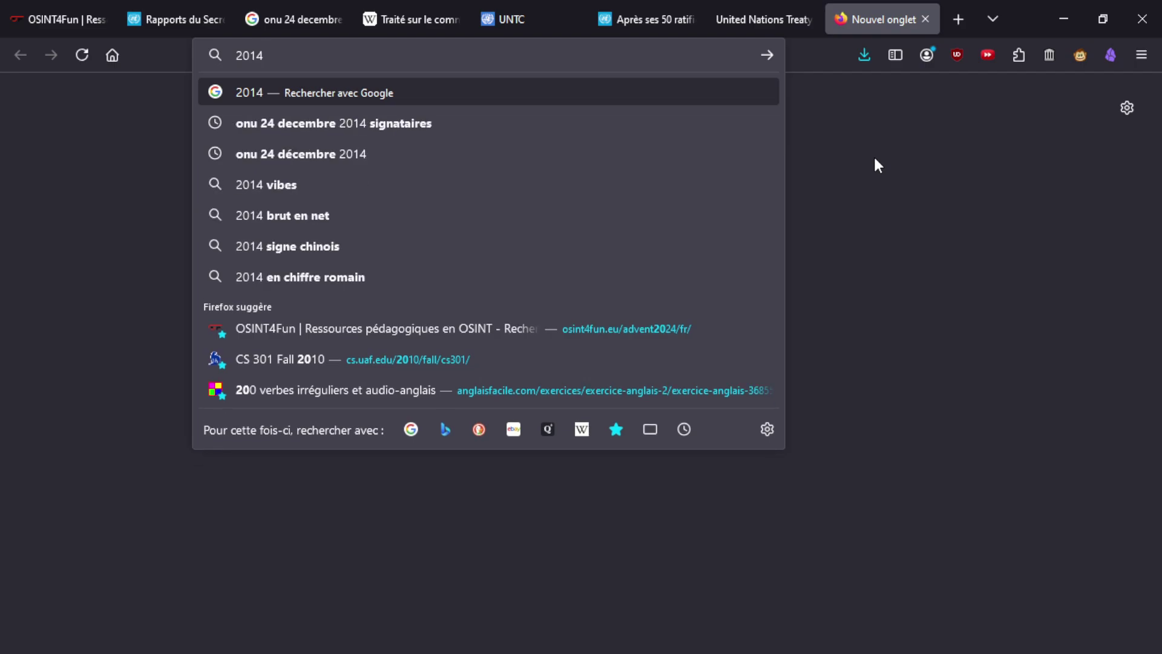
pyautogui.hotkey('ctrl', 'v')
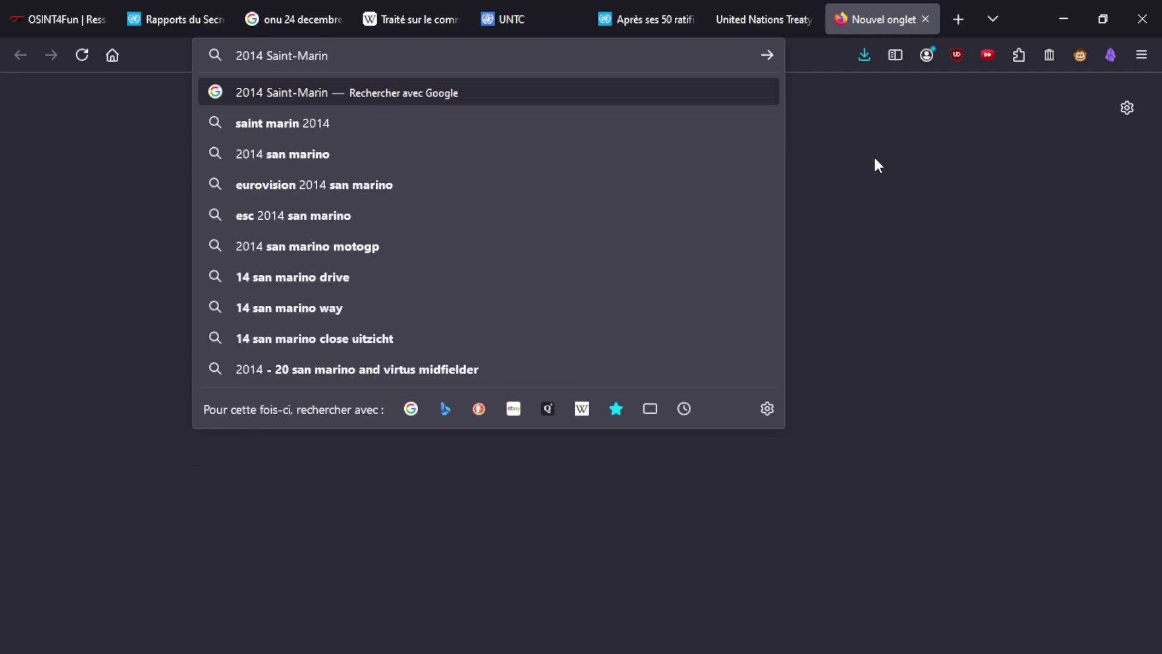
pyautogui.write('pre')
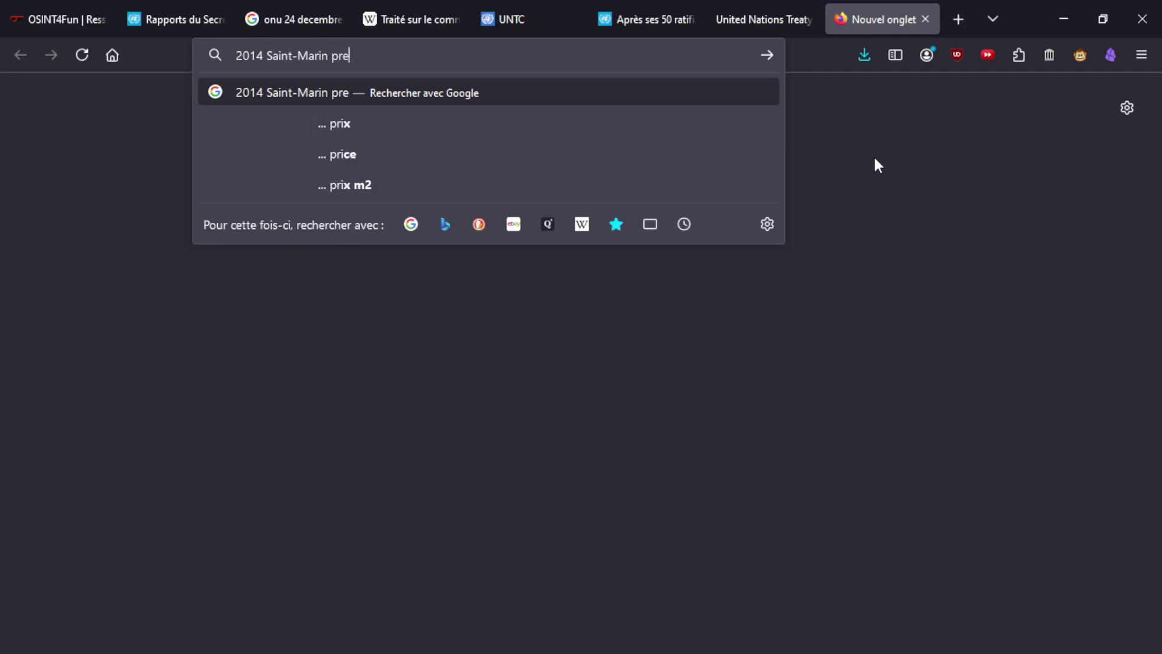
pyautogui.write('sident')
pyautogui.press('Return')
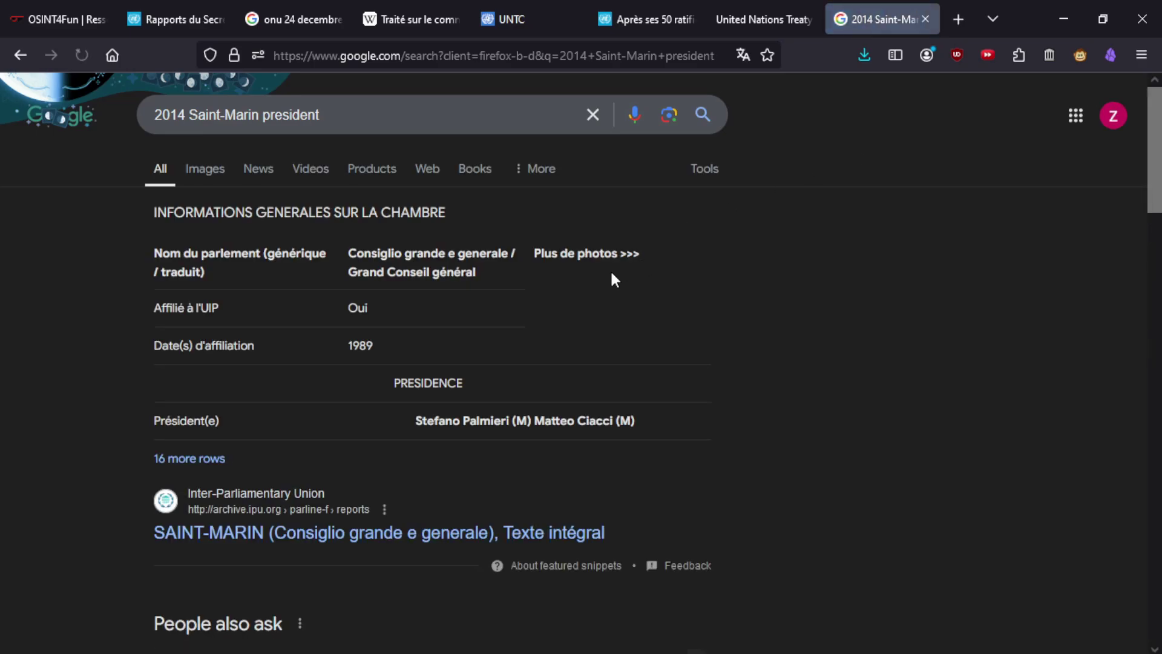
pyautogui.click(212, 171)
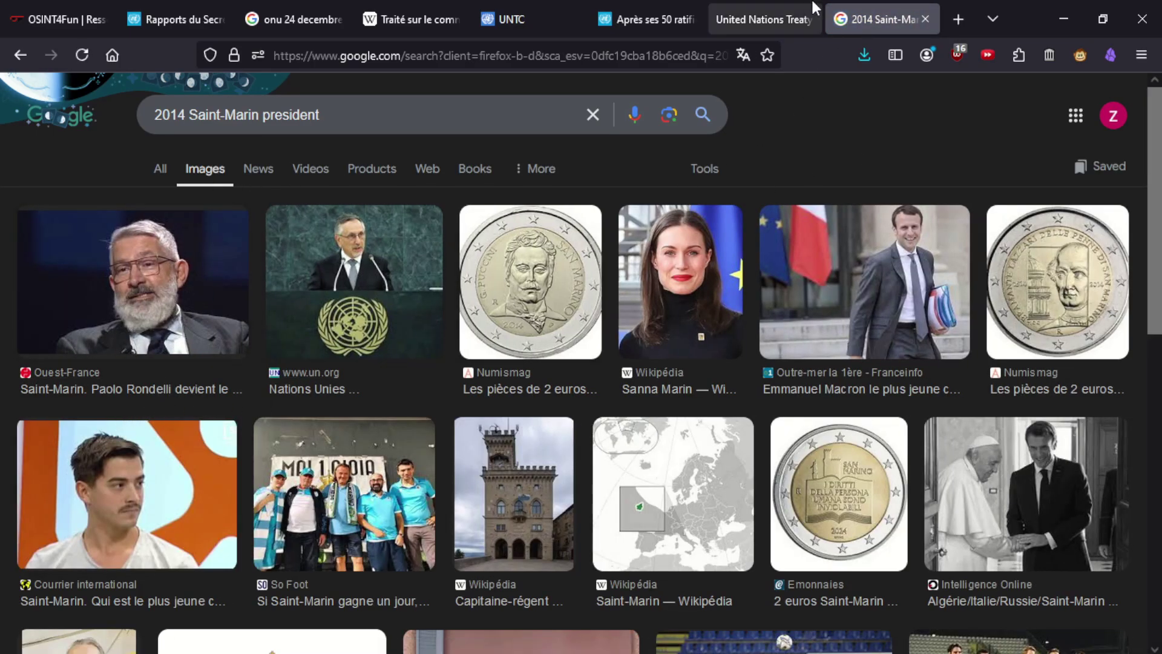
# Close the United Nations Treaty Collection home page and the UN press release tabs, and return to the treaty's participant table.
pyautogui.click(786, 8)
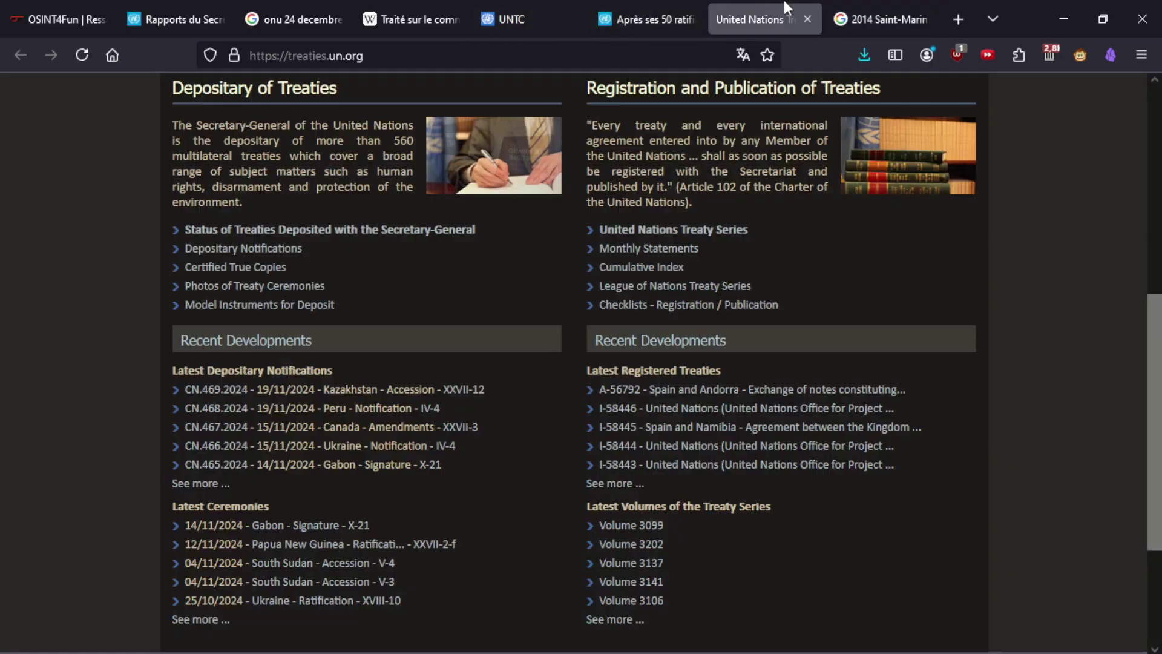
pyautogui.middleClick(786, 9)
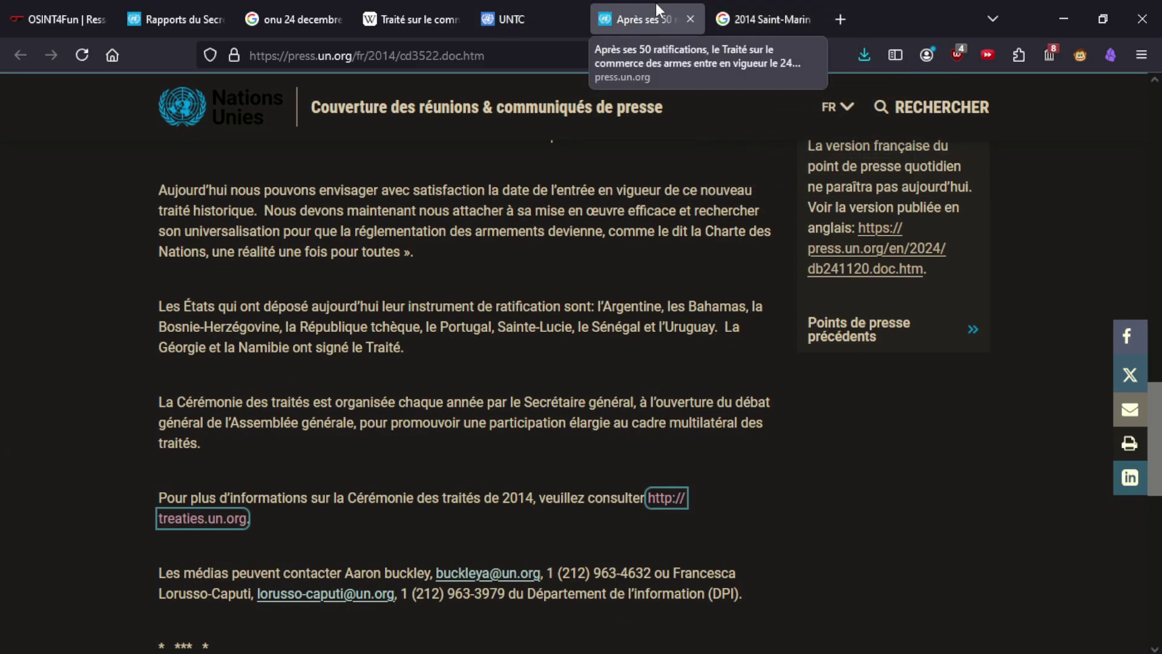
pyautogui.middleClick(656, 4)
pyautogui.click(537, 3)
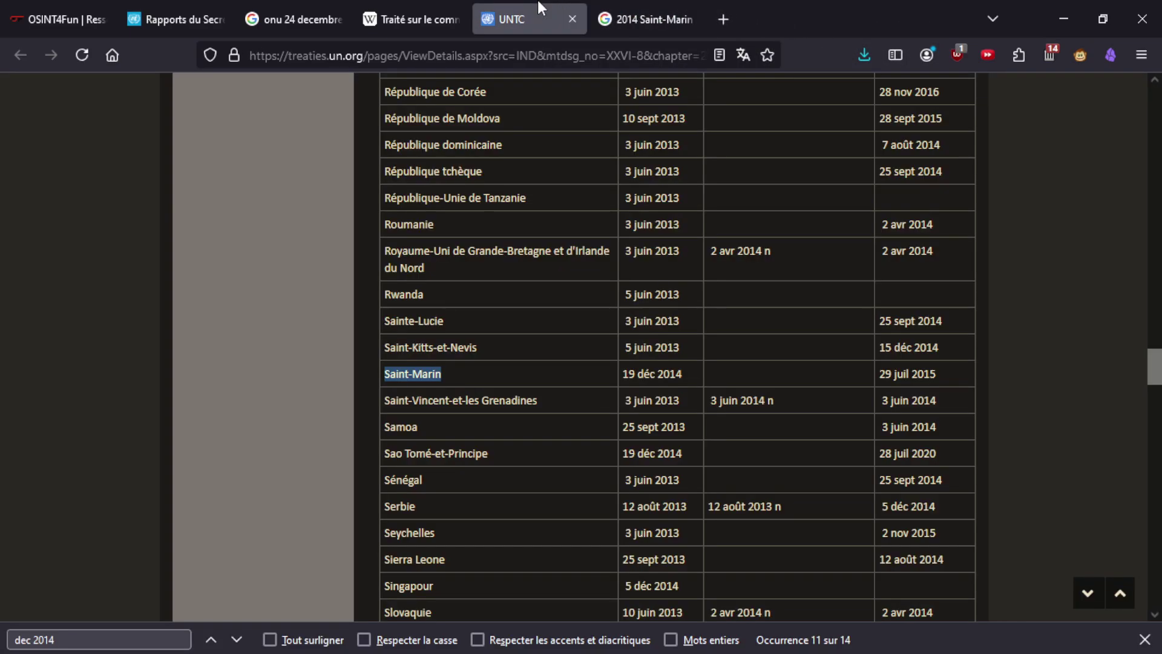
# Copy "Sao Tomé-et-Principe" from the participant table and run the image search as "2014 Sao Tomé-et-Principe president".
pyautogui.tripleClick(474, 451)
pyautogui.hotkey('ctrl', 'c')
pyautogui.click(805, 9)
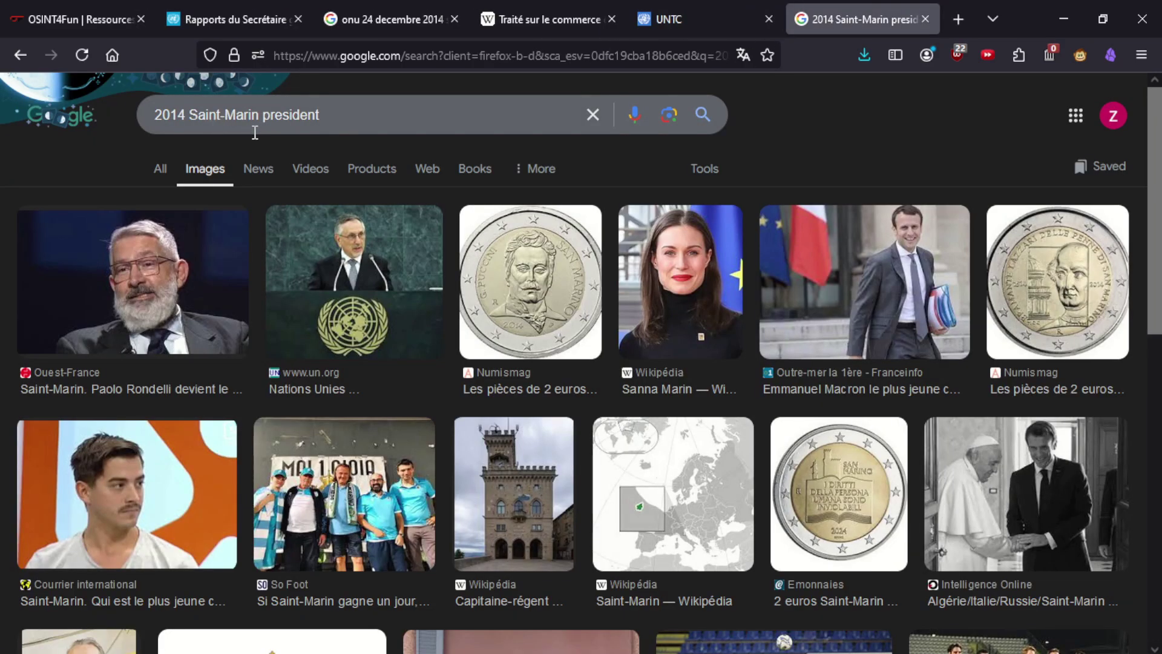
pyautogui.moveTo(260, 118); pyautogui.dragTo(190, 118)
pyautogui.hotkey('ctrl', 'v')
pyautogui.press('Return')
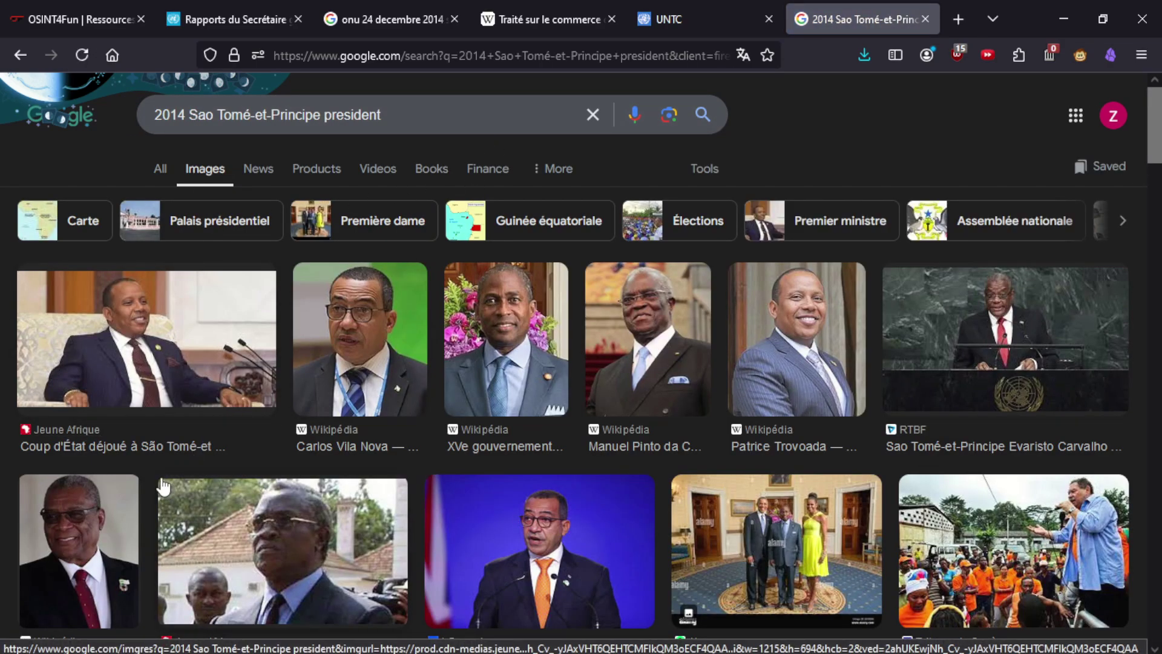
# Open the Wikipedia article on Evaristo Carvalho from the image results and read his terms of office.
pyautogui.scroll(-2, 145, 520)
pyautogui.click(113, 572)
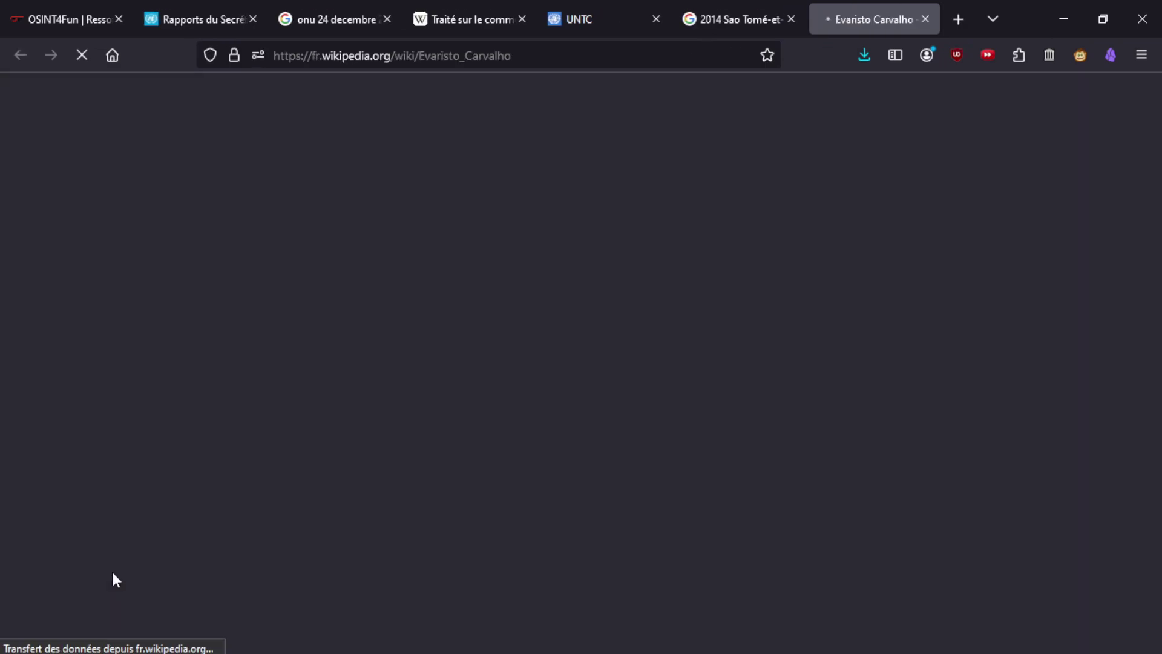
pyautogui.scroll(-2, 672, 448)
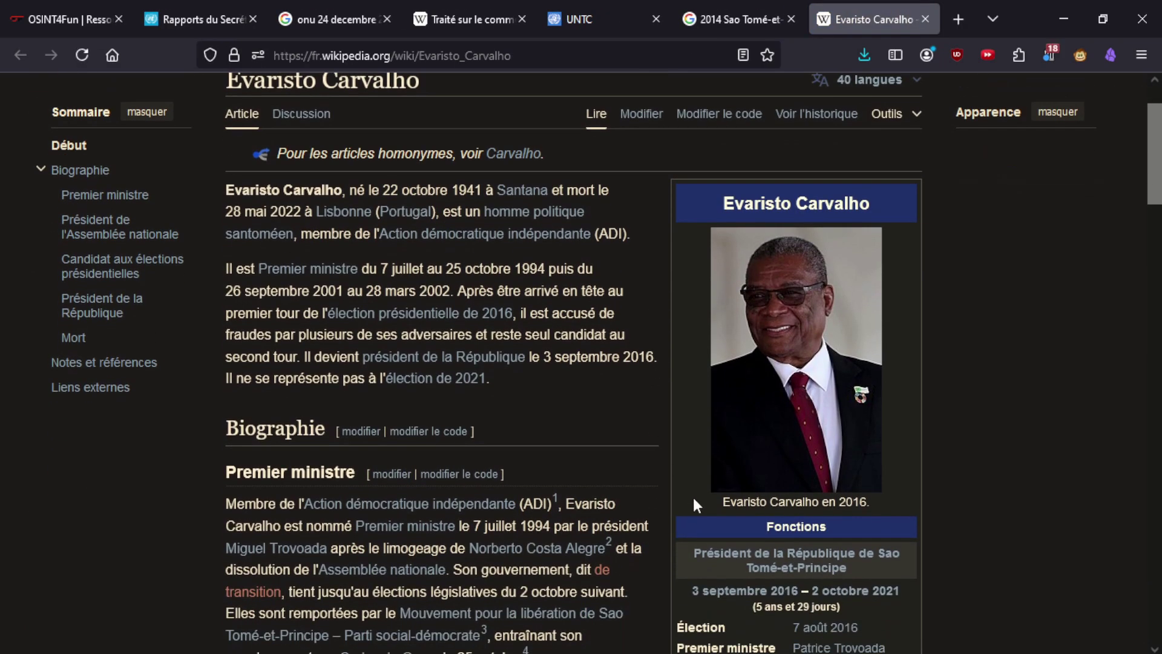
pyautogui.scroll(-2, 926, 566)
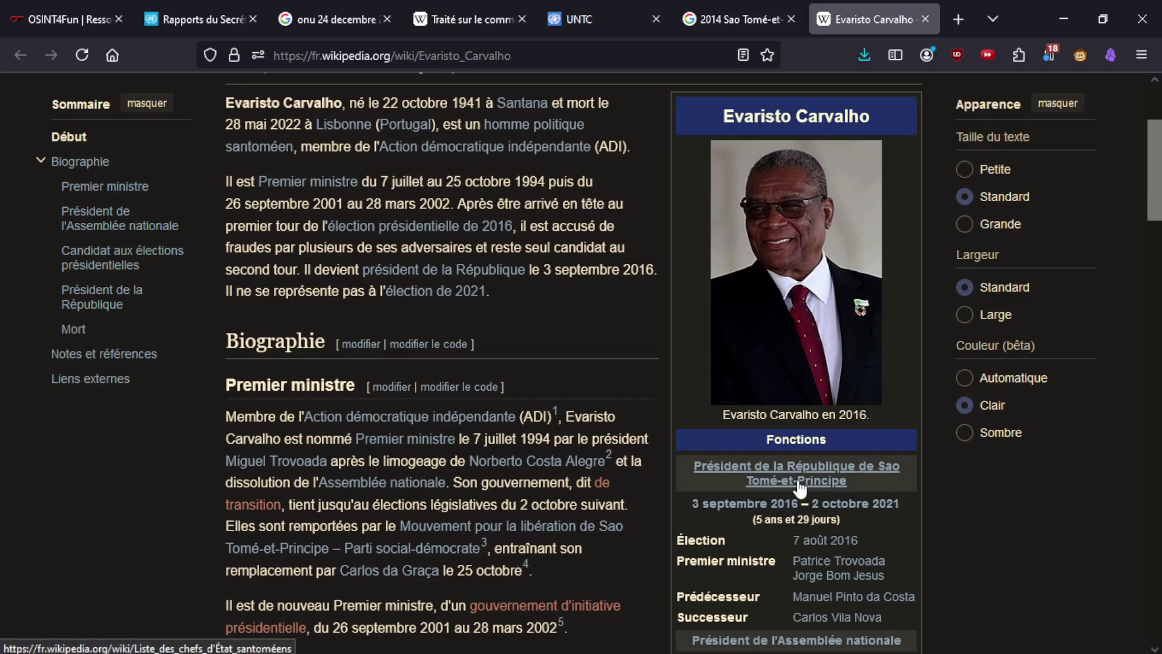
# Open the list of Sao Tomé-et-Principe's heads of state and look through the table for the president in office in 2014.
pyautogui.click(781, 479)
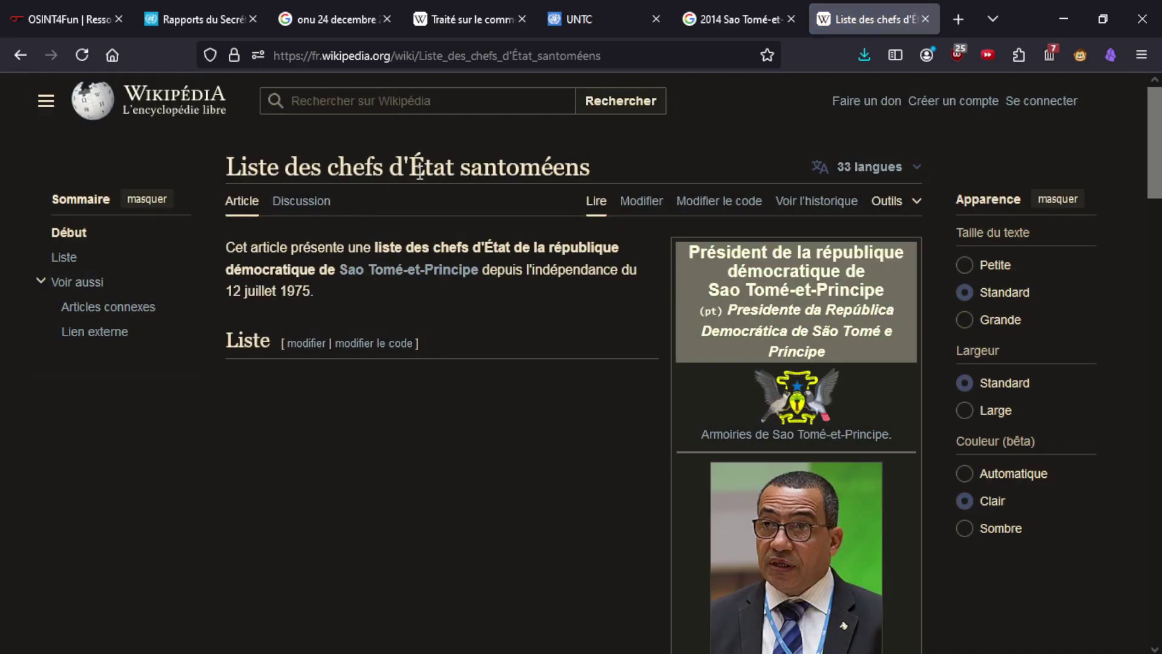
pyautogui.scroll(-1, 542, 384)
pyautogui.scroll(-3, 543, 386)
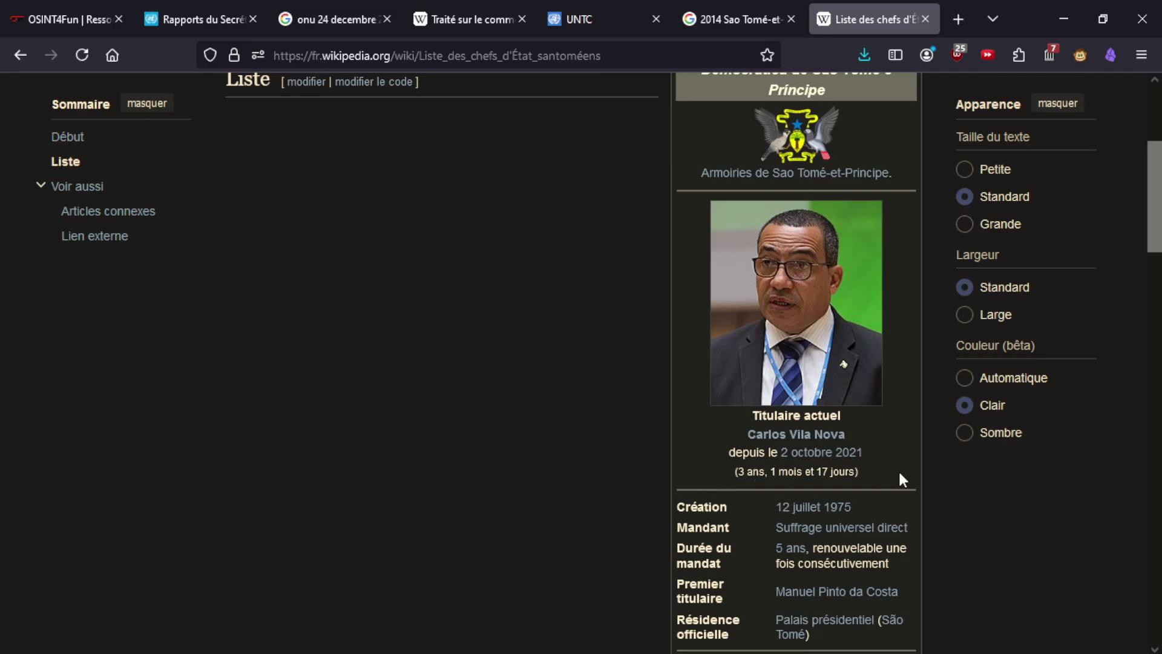
pyautogui.scroll(-5, 899, 472)
pyautogui.scroll(-2, 920, 460)
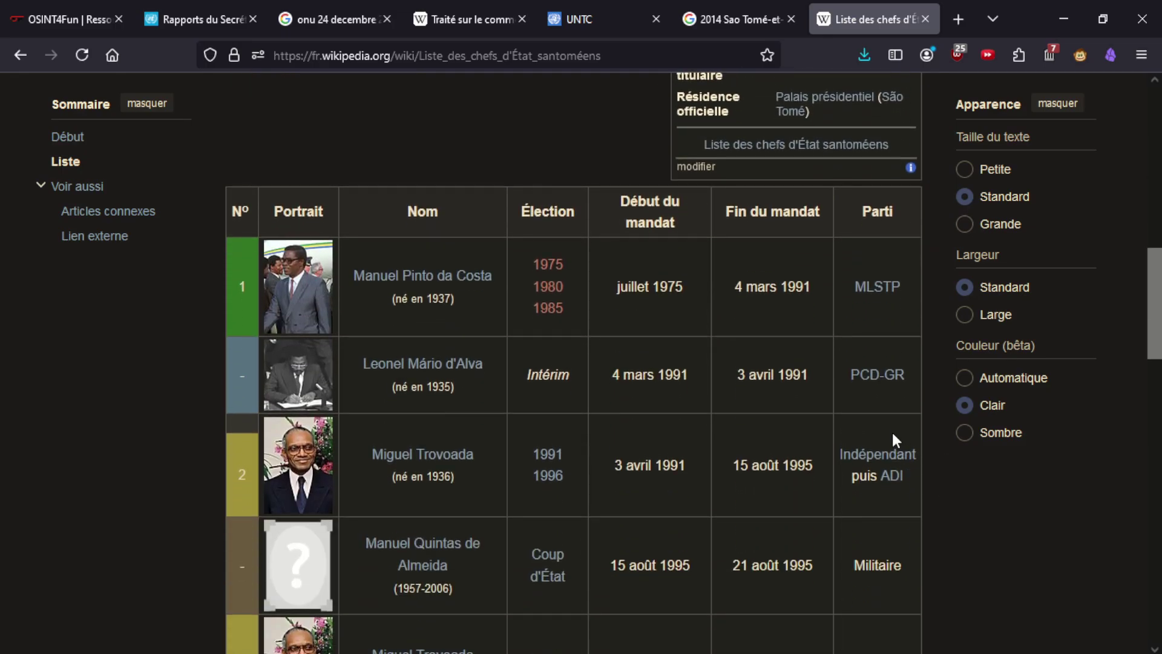
pyautogui.scroll(-7, 891, 429)
pyautogui.scroll(-3, 885, 440)
pyautogui.scroll(11, 882, 440)
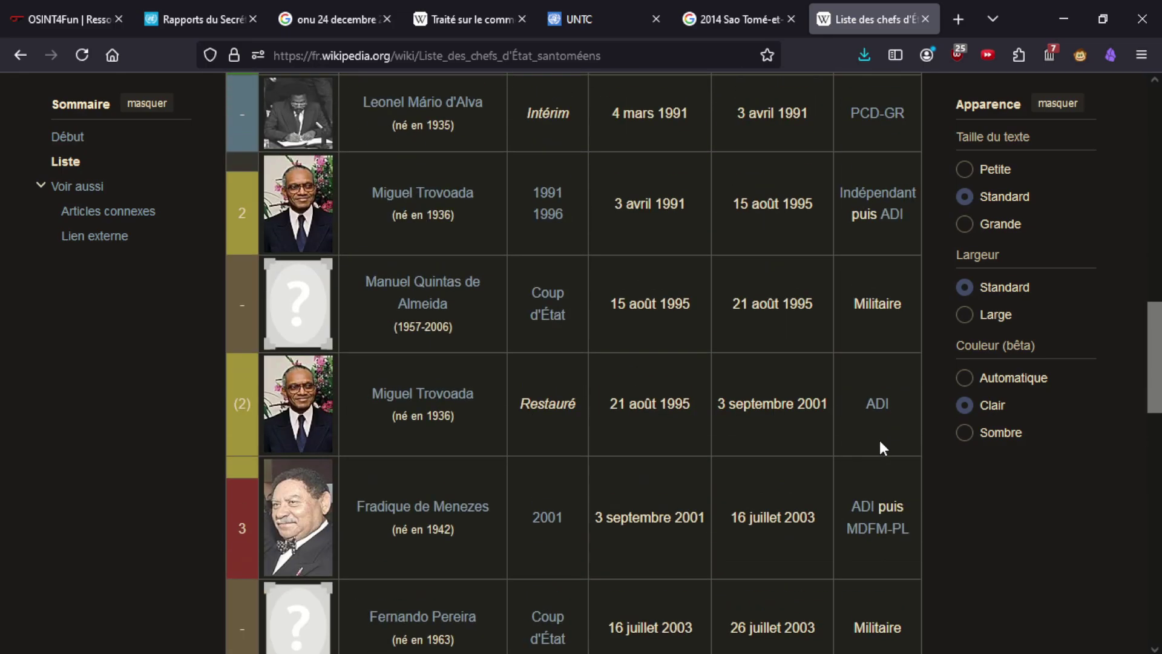
pyautogui.scroll(-9, 698, 428)
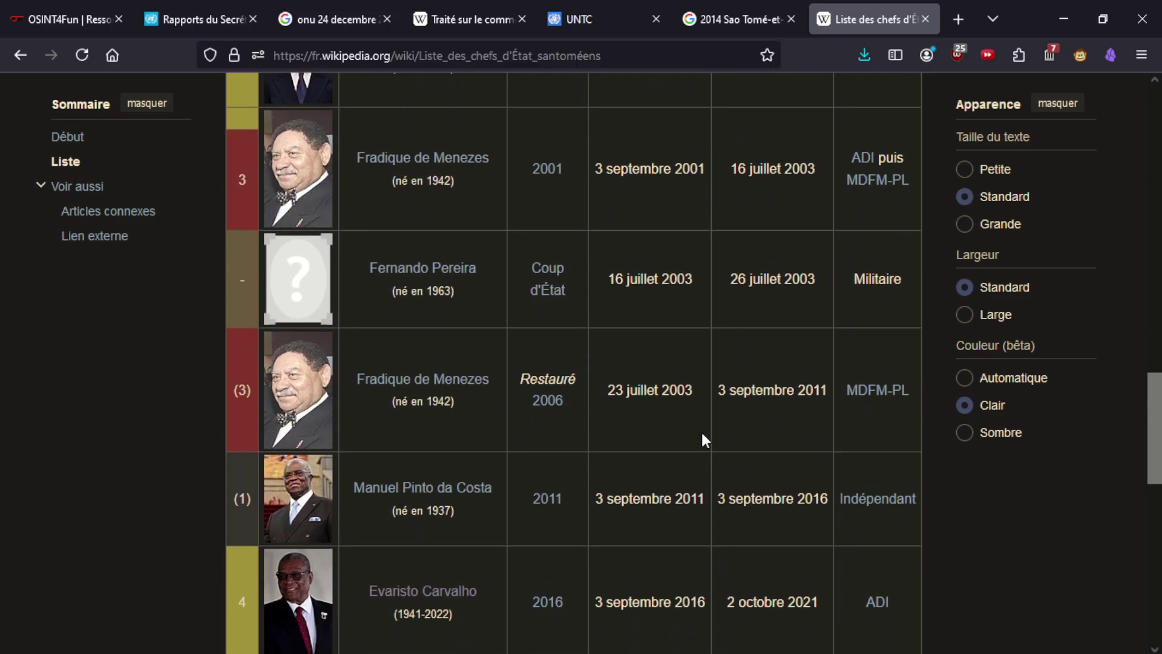
# Open the article on Manuel Pinto da Costa and compare his portrait with the man in the 24 December challenge photo.
pyautogui.moveTo(481, 488)
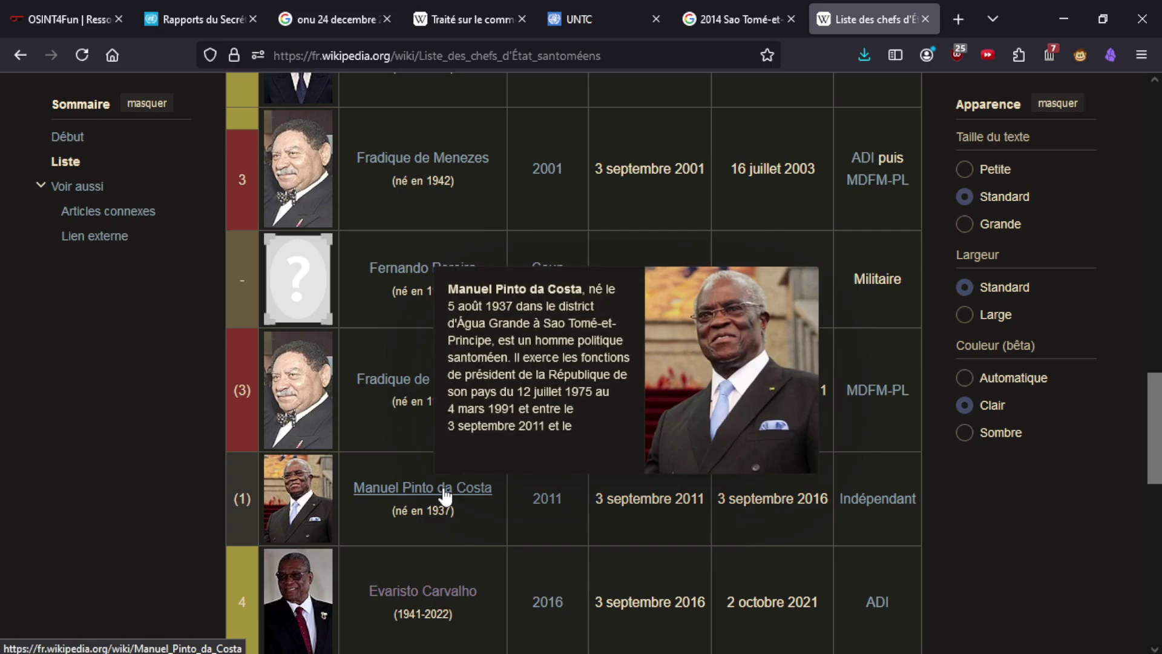
pyautogui.click(445, 491)
pyautogui.click(85, 20)
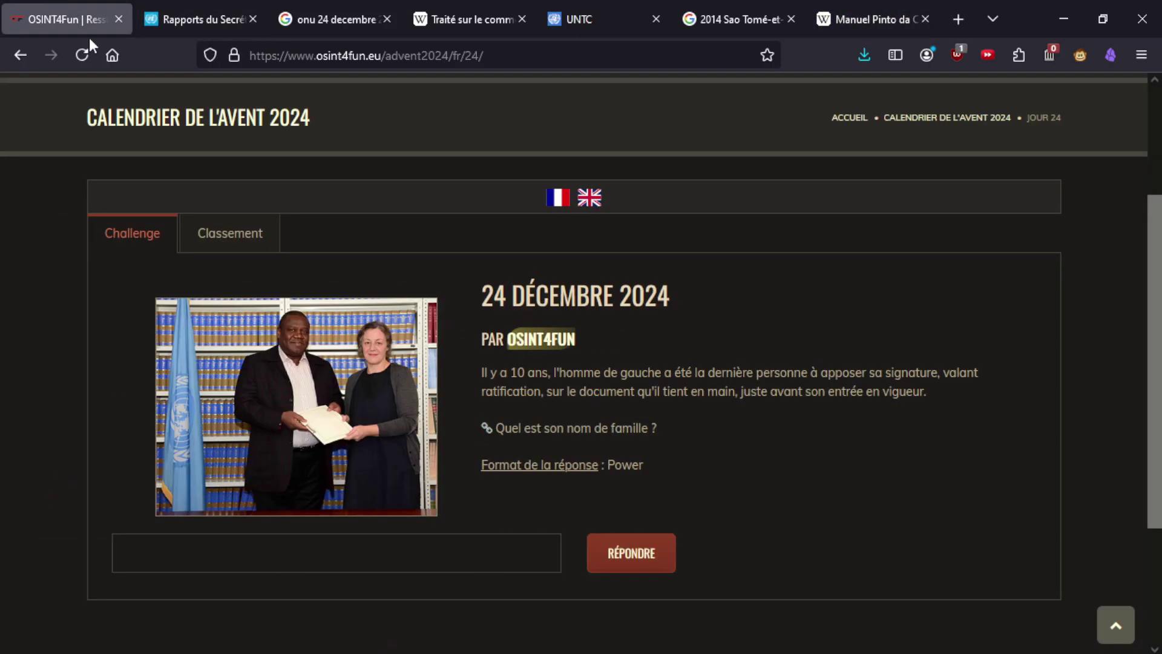
pyautogui.click(874, 2)
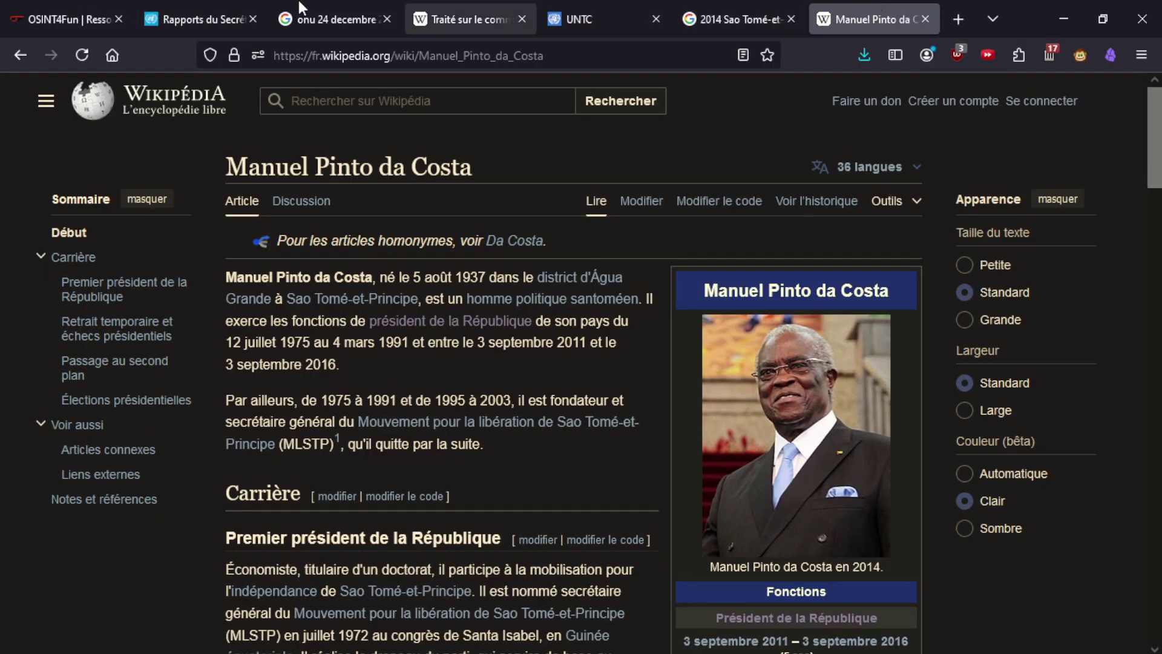
pyautogui.click(30, 7)
pyautogui.click(877, 3)
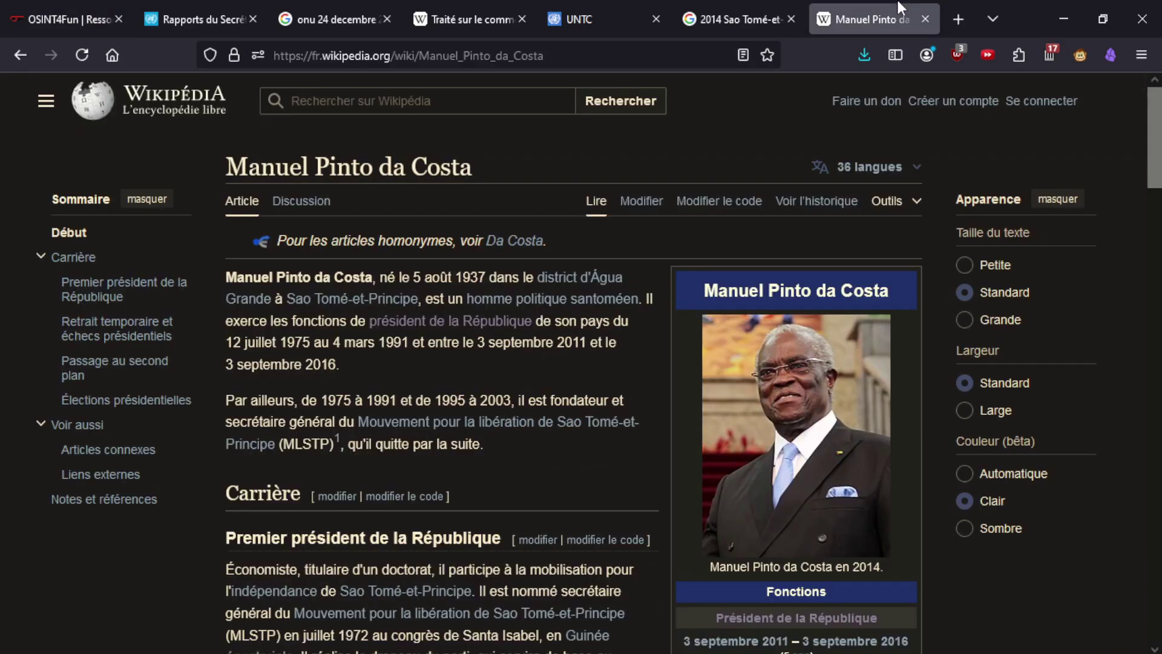
# Read through the Wikipedia article on Manuel Pinto da Costa, covering his terms of office and presidential elections.
pyautogui.scroll(-5, 568, 469)
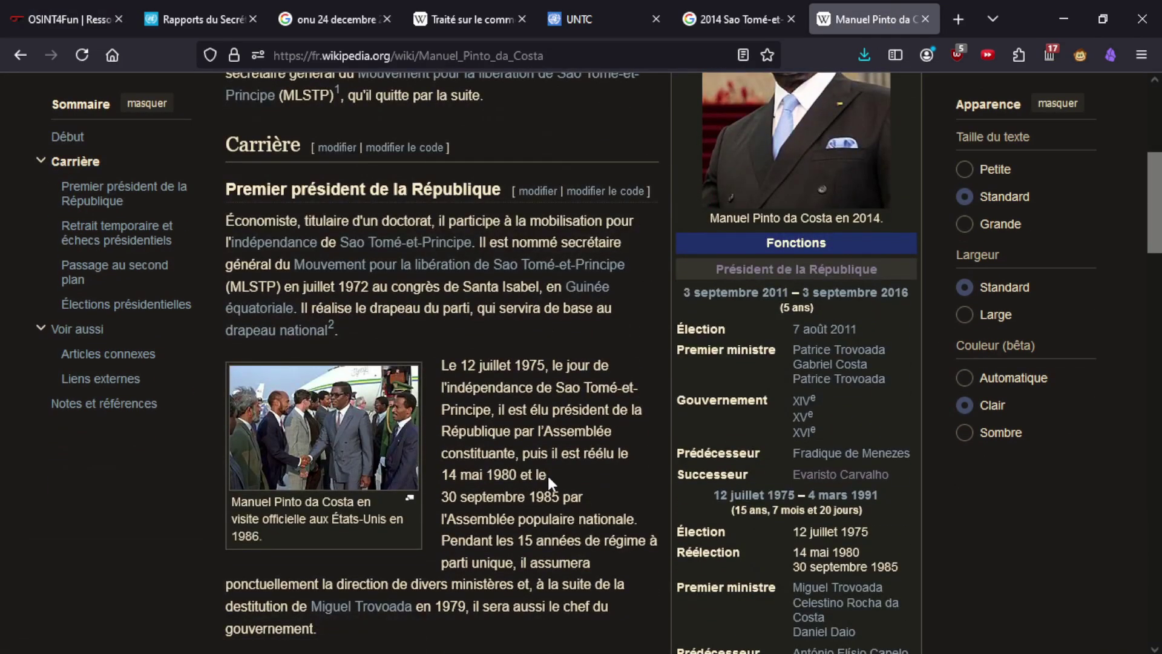
pyautogui.scroll(-20, 500, 478)
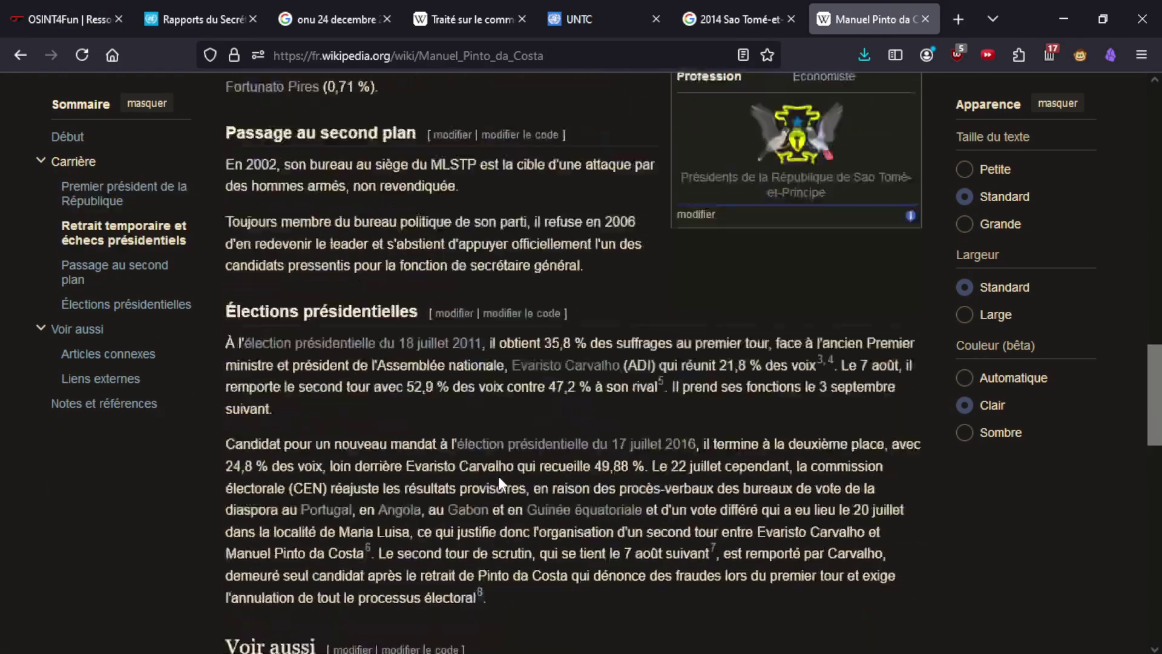
pyautogui.scroll(20, 500, 478)
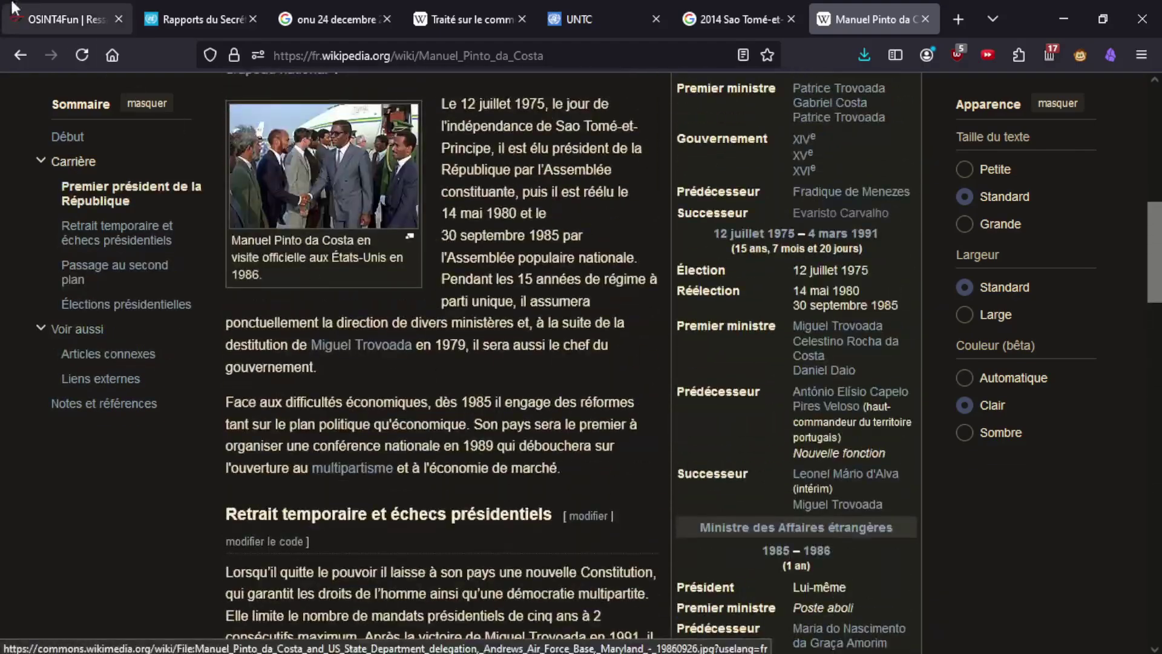
# Open the 24 December challenge photo on its own at full size and copy a screenshot crop of the two people.
pyautogui.click(2, 5)
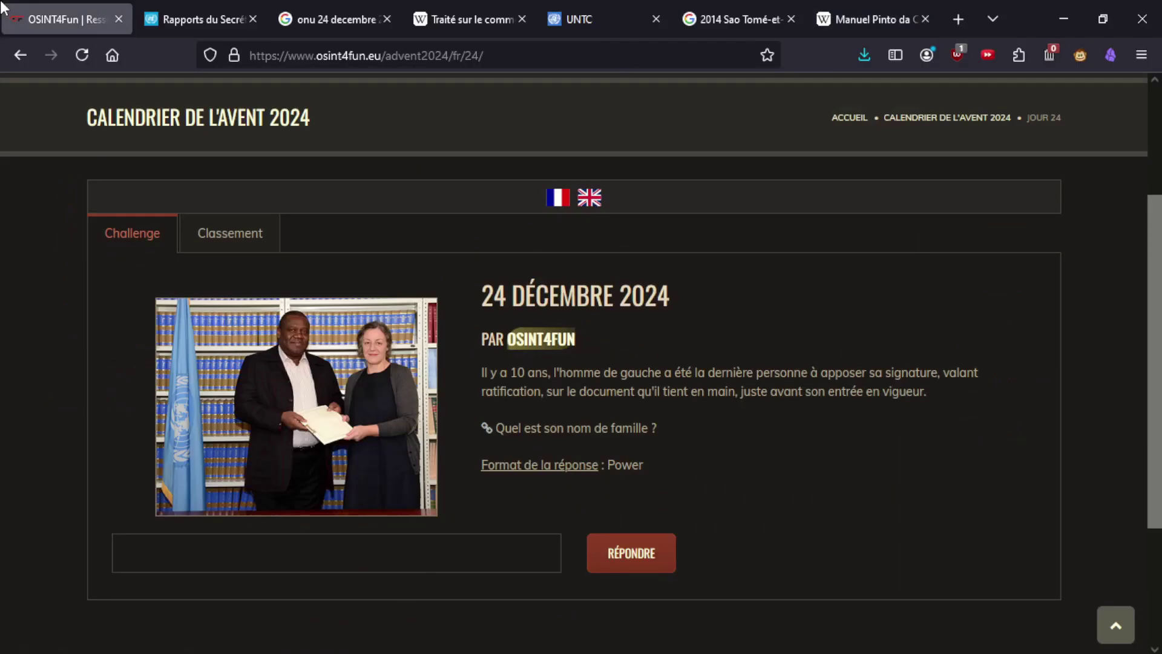
pyautogui.rightClick(315, 409)
pyautogui.click(417, 77)
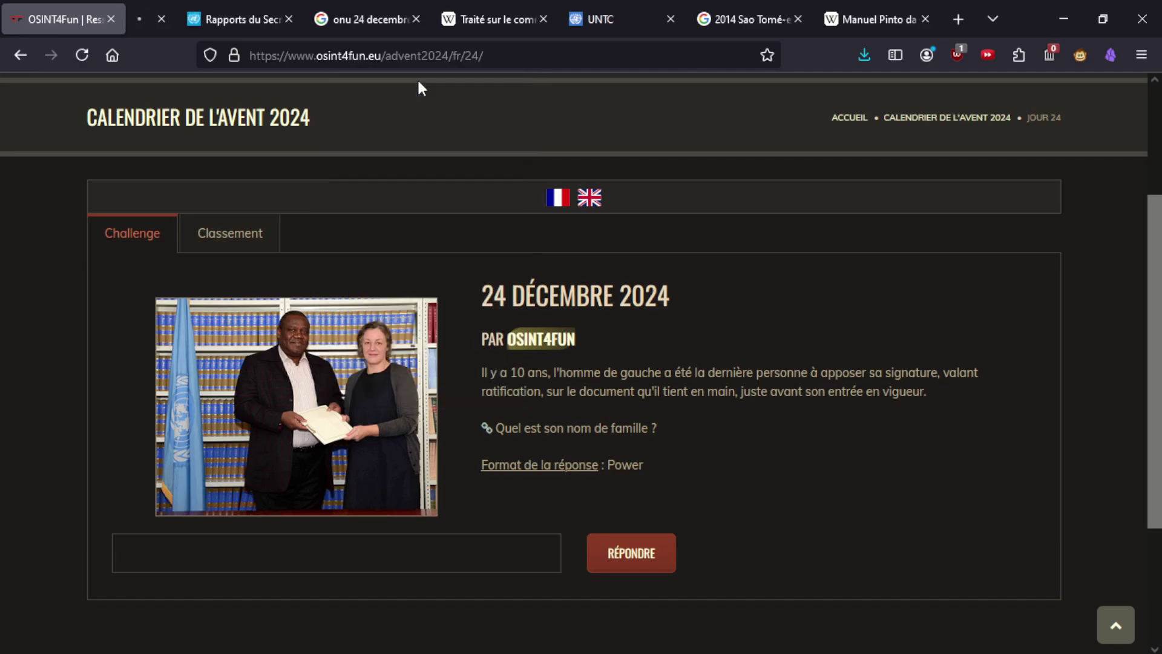
pyautogui.click(166, 2)
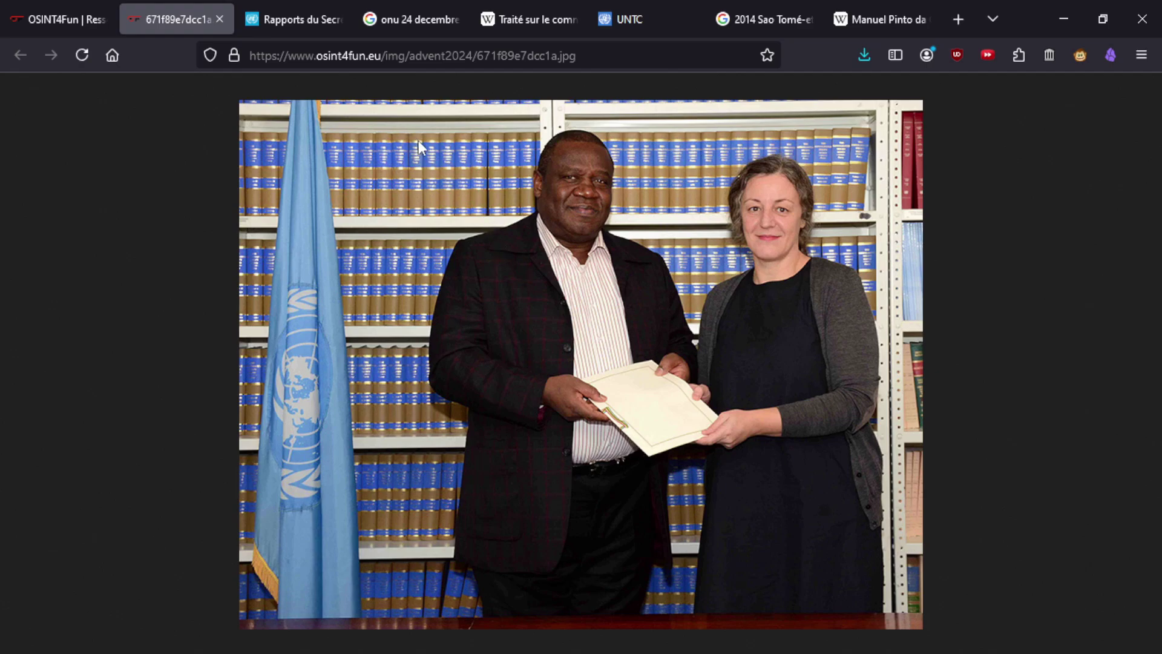
pyautogui.press('Print')
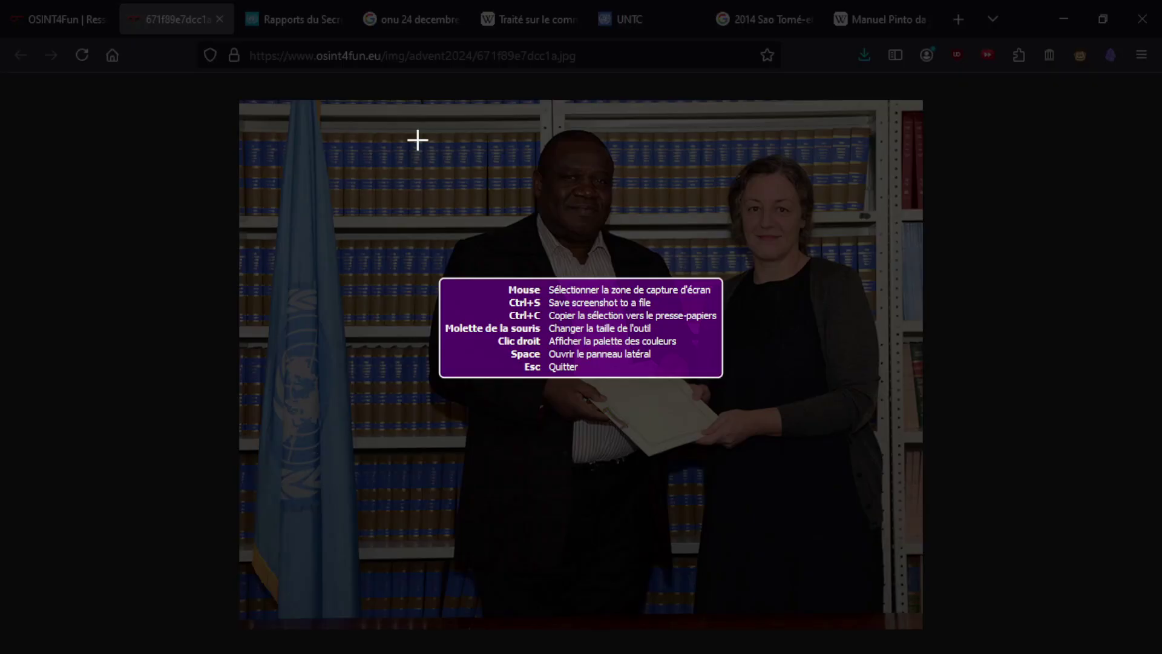
pyautogui.moveTo(418, 140); pyautogui.dragTo(887, 607)
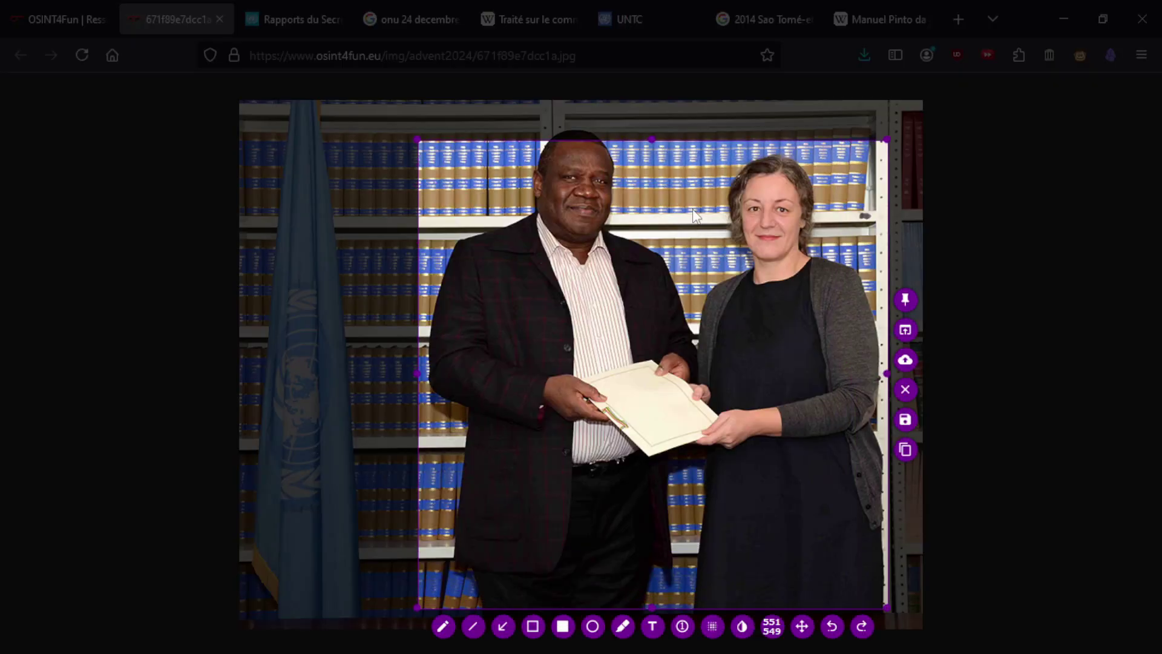
pyautogui.hotkey('ctrl', 'c')
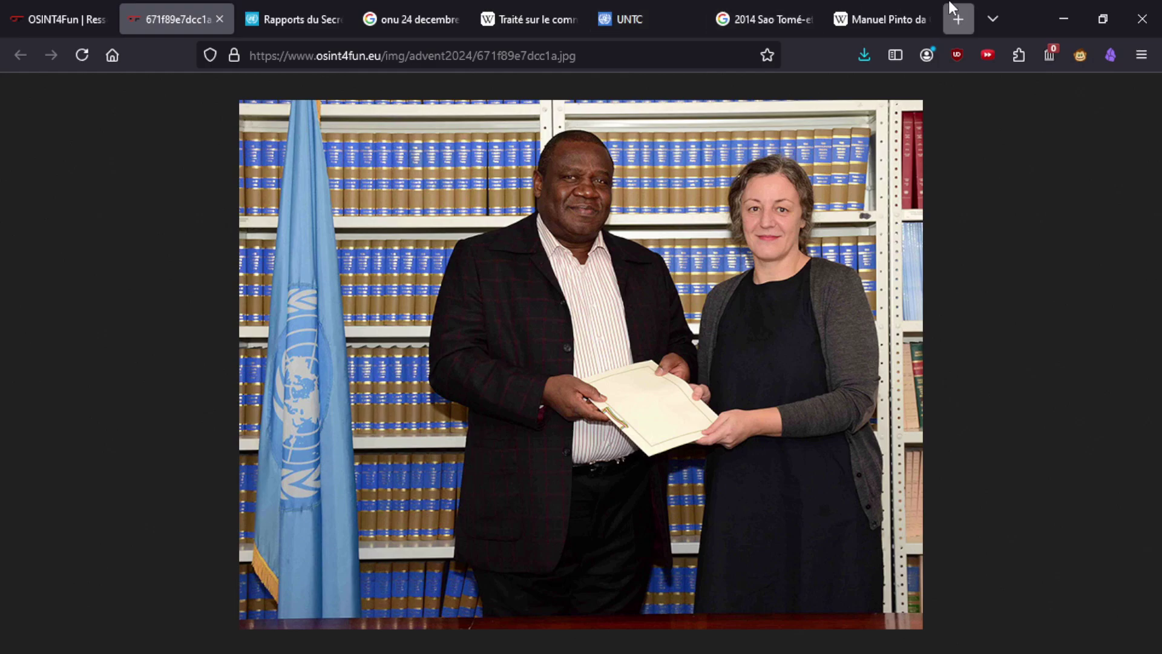
# Run a Google Images reverse search with the copied crop and widen the search area to include both people.
pyautogui.click(957, 17)
pyautogui.write('google iùma')
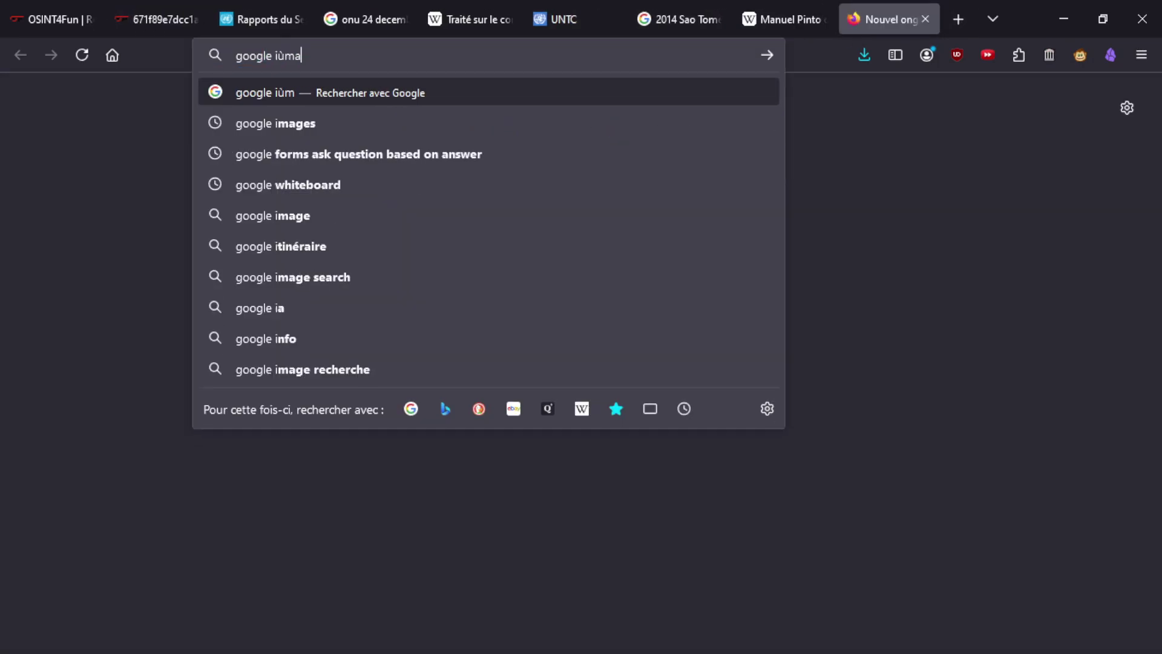
pyautogui.write('ge')
pyautogui.press('Return')
pyautogui.click(351, 310)
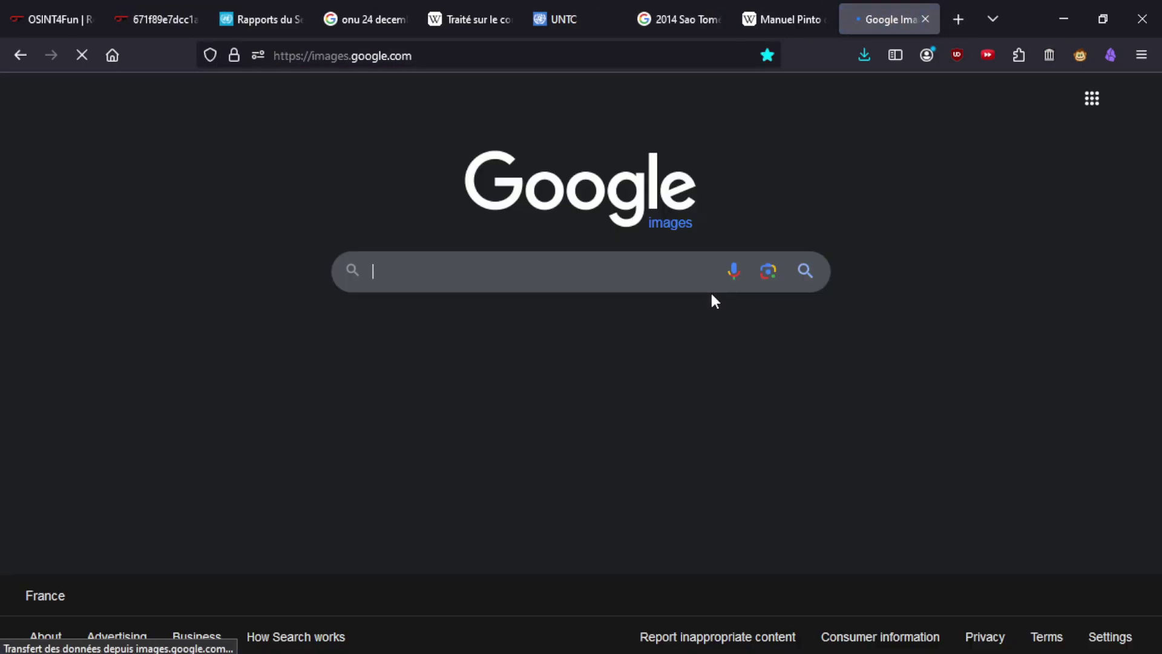
pyautogui.click(767, 271)
pyautogui.hotkey('ctrl', 'v')
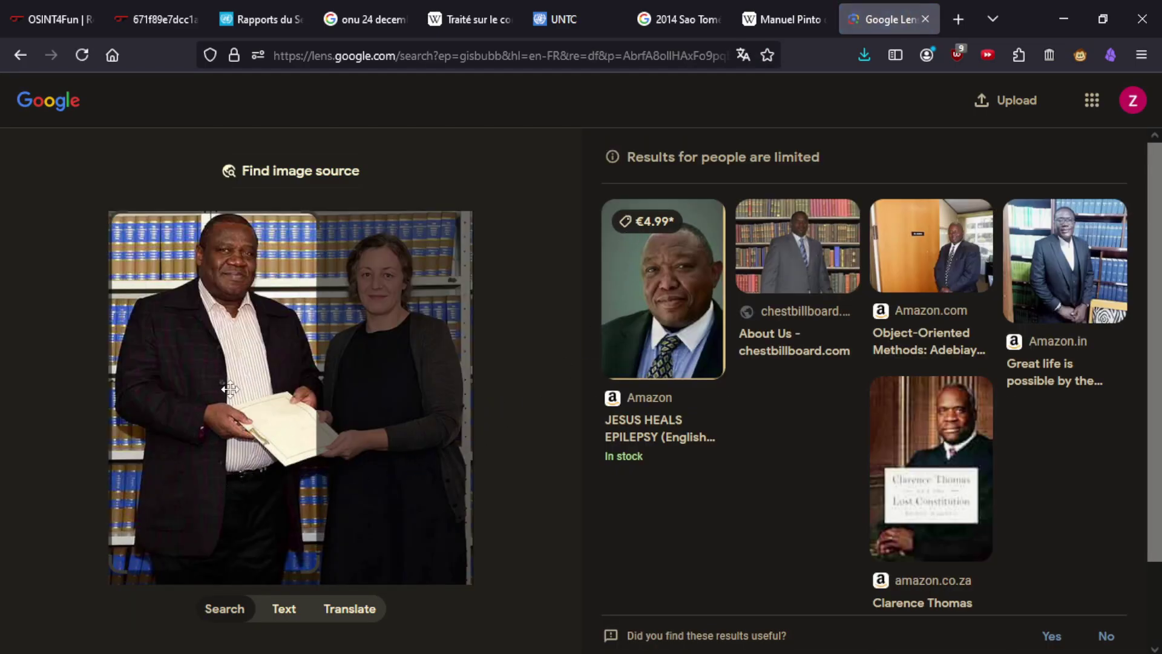
pyautogui.moveTo(327, 582); pyautogui.dragTo(347, 586)
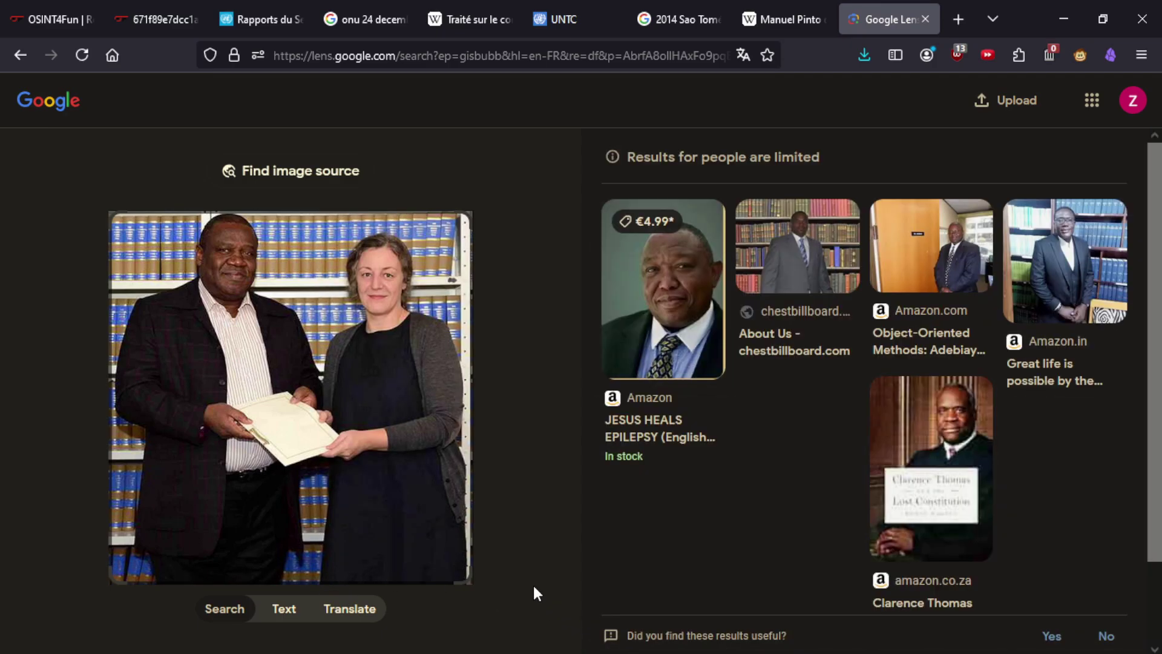
# Search the web for "photo traité 24 décembre 2014 onu".
pyautogui.click(461, 64)
pyautogui.write('ph')
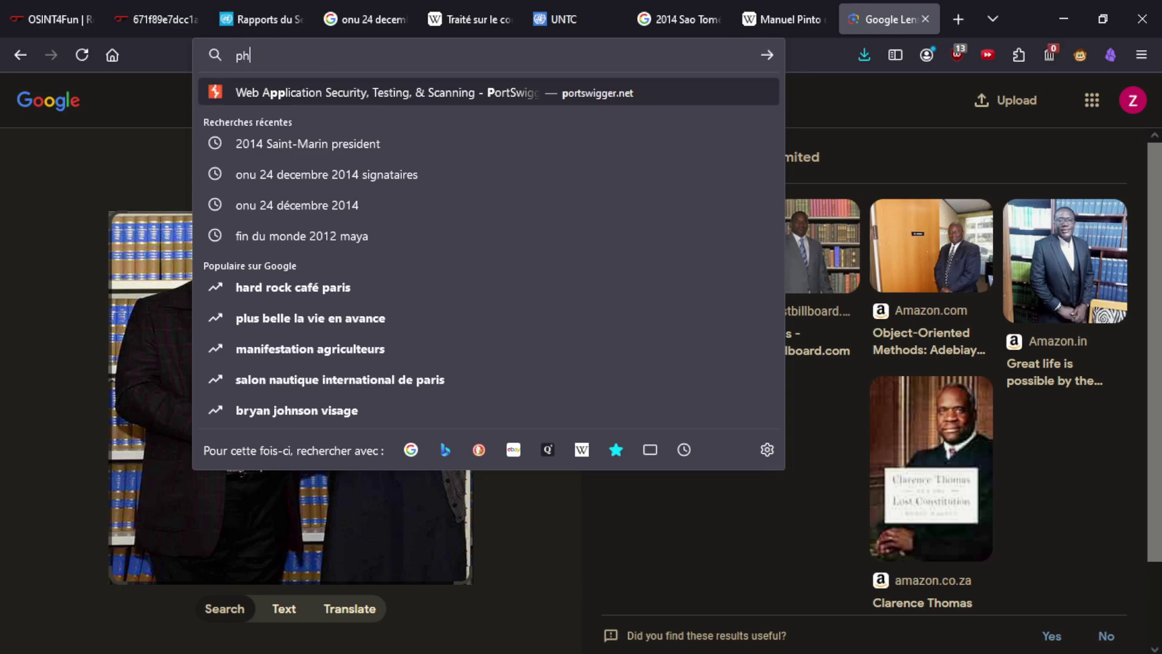
pyautogui.write('oto traité')
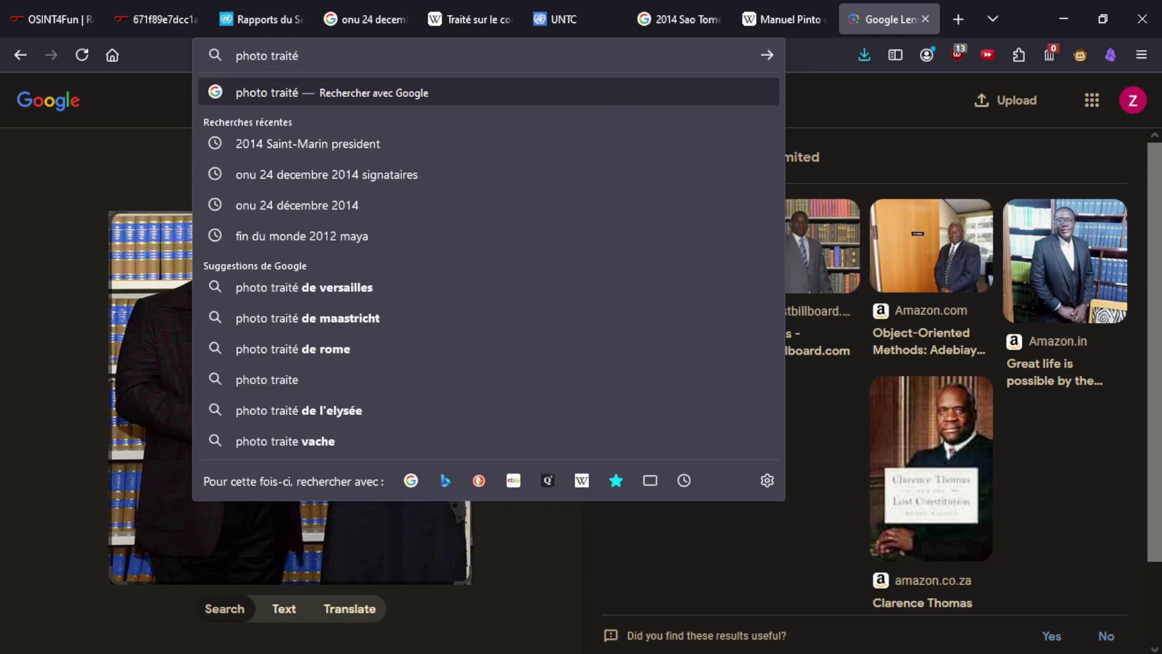
pyautogui.write(' 24 décembre 2')
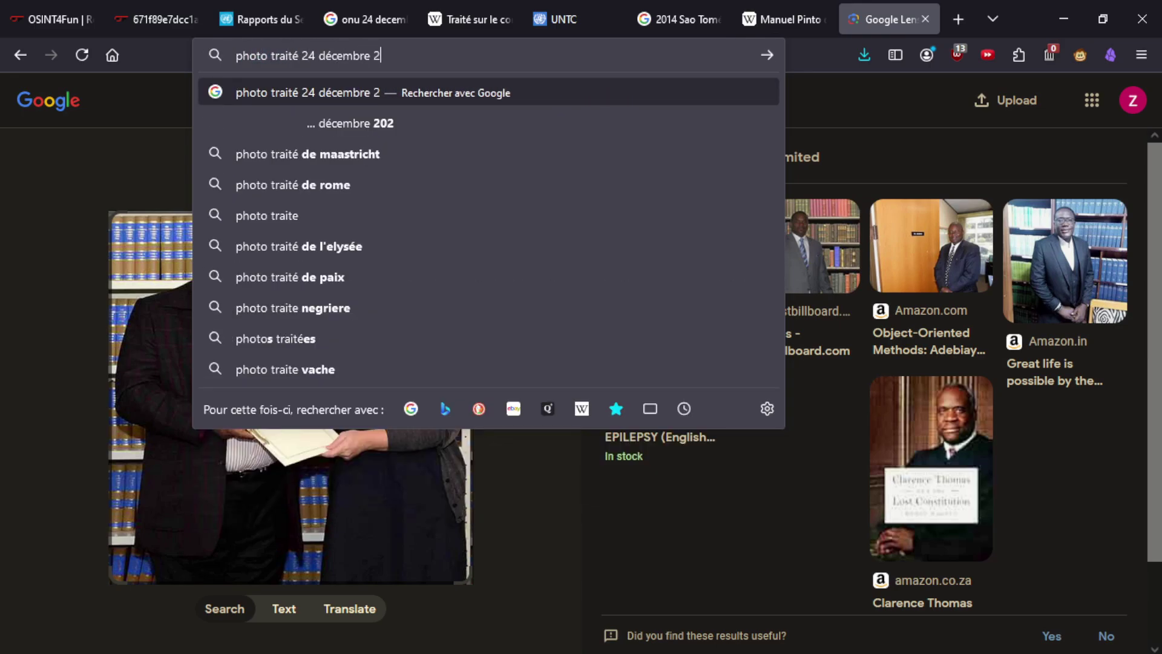
pyautogui.write('014 onu')
pyautogui.press('Return')
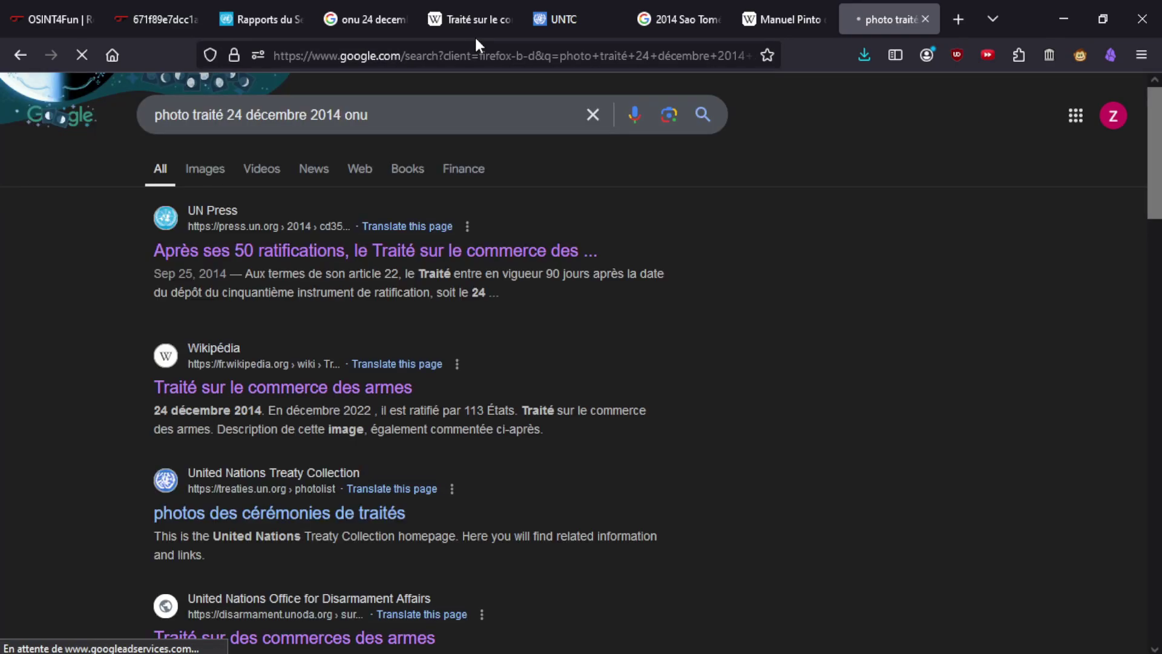
# Look through the image results for the challenge photo and return to the general web results.
pyautogui.click(229, 170)
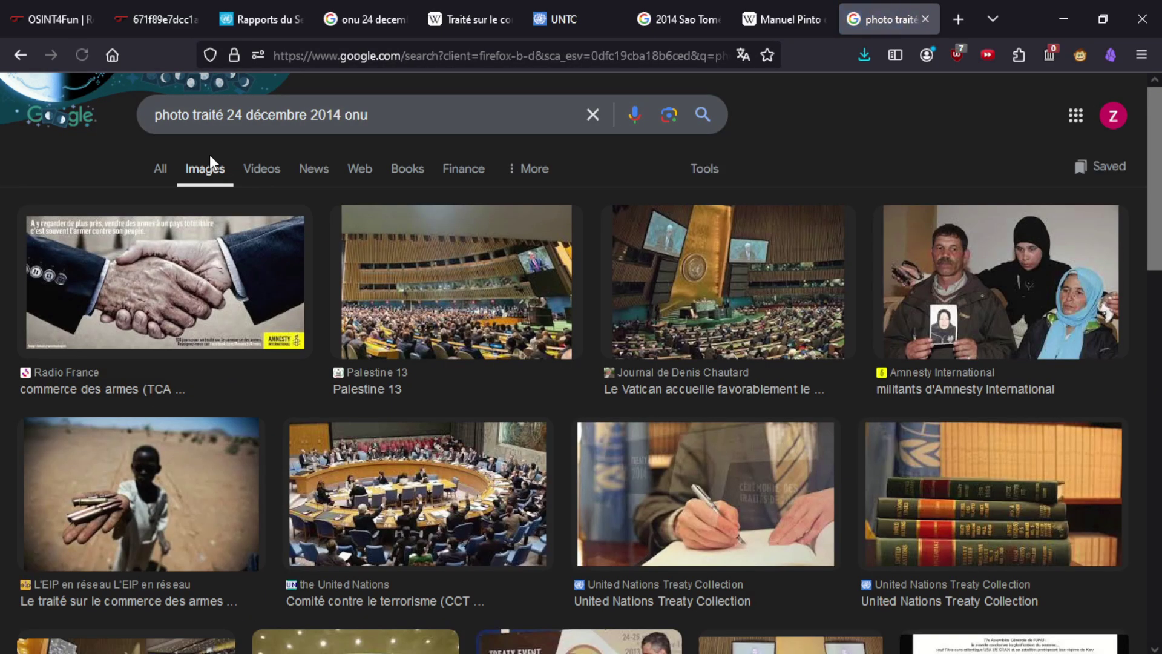
pyautogui.scroll(-15, 296, 433)
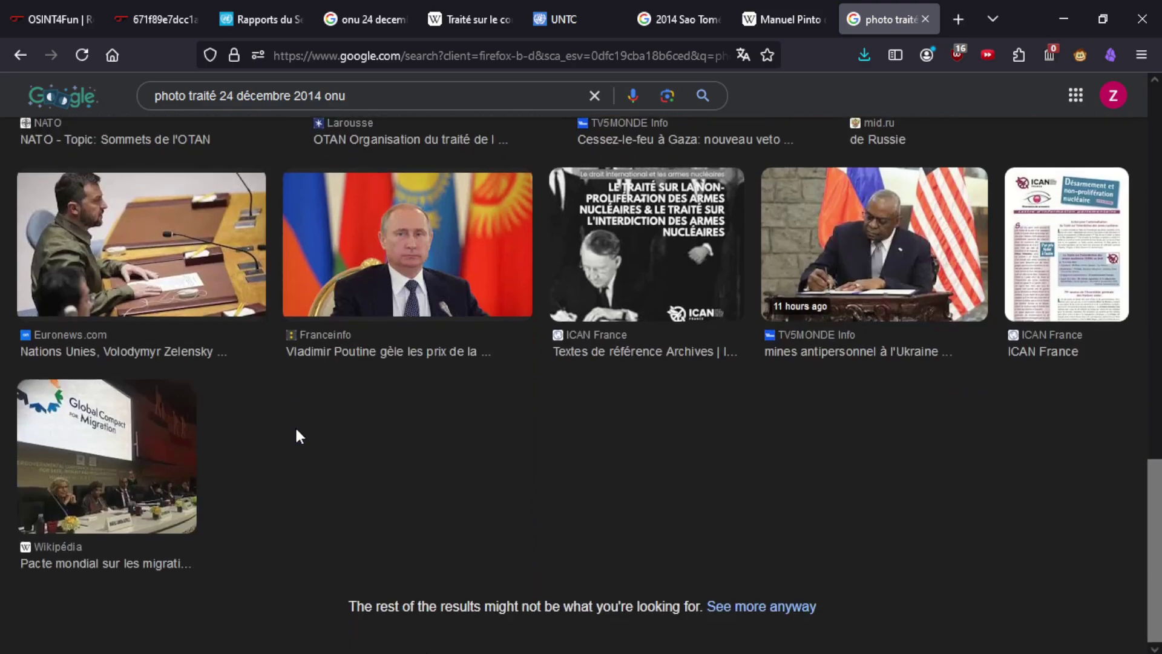
pyautogui.click(24, 55)
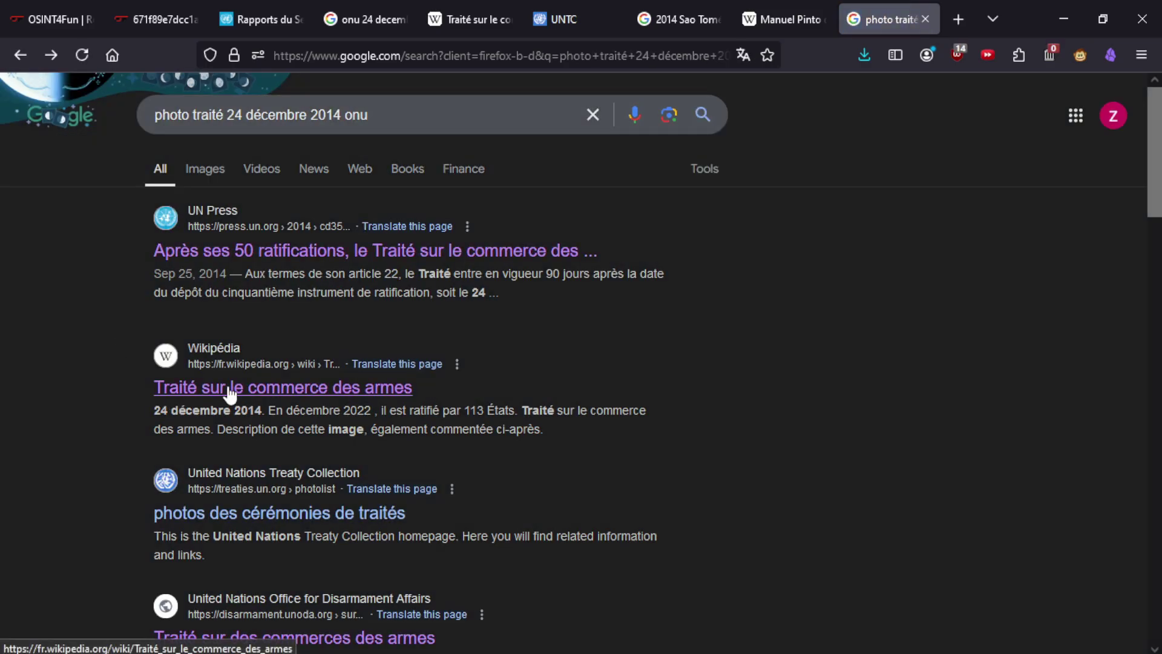
# Open the "photos des cérémonies de traités" and "Traité sur le commerce des armes" results and look through the ceremony photo list.
pyautogui.middleClick(267, 515)
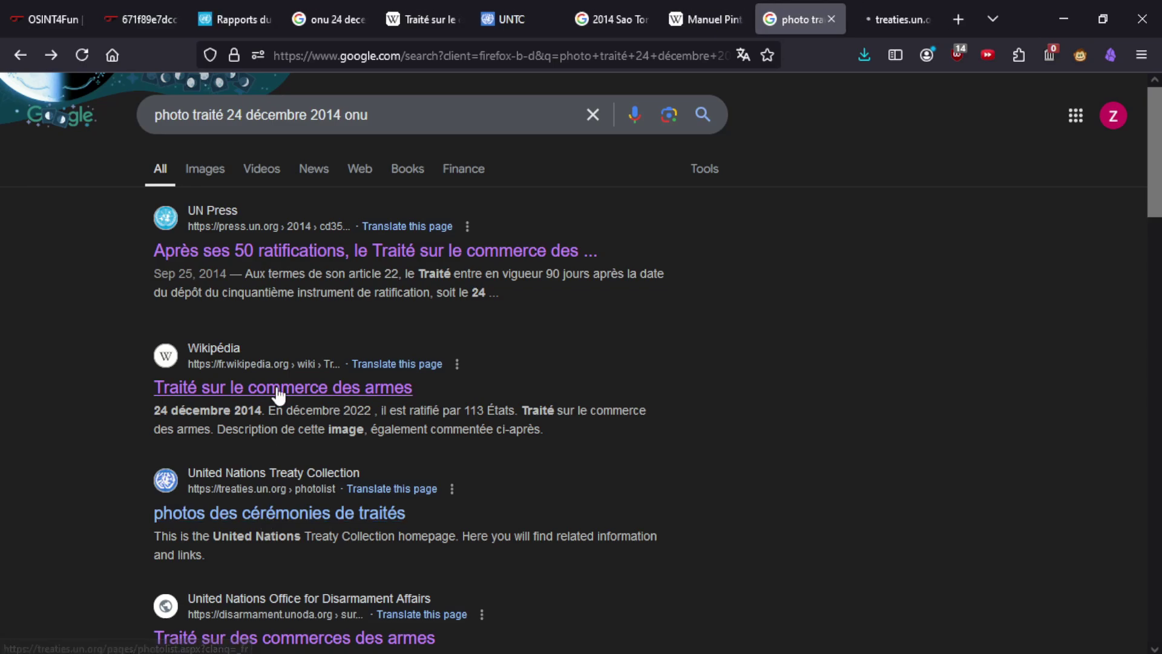
pyautogui.click(277, 388)
pyautogui.hotkey('ctrl', 'Tab')
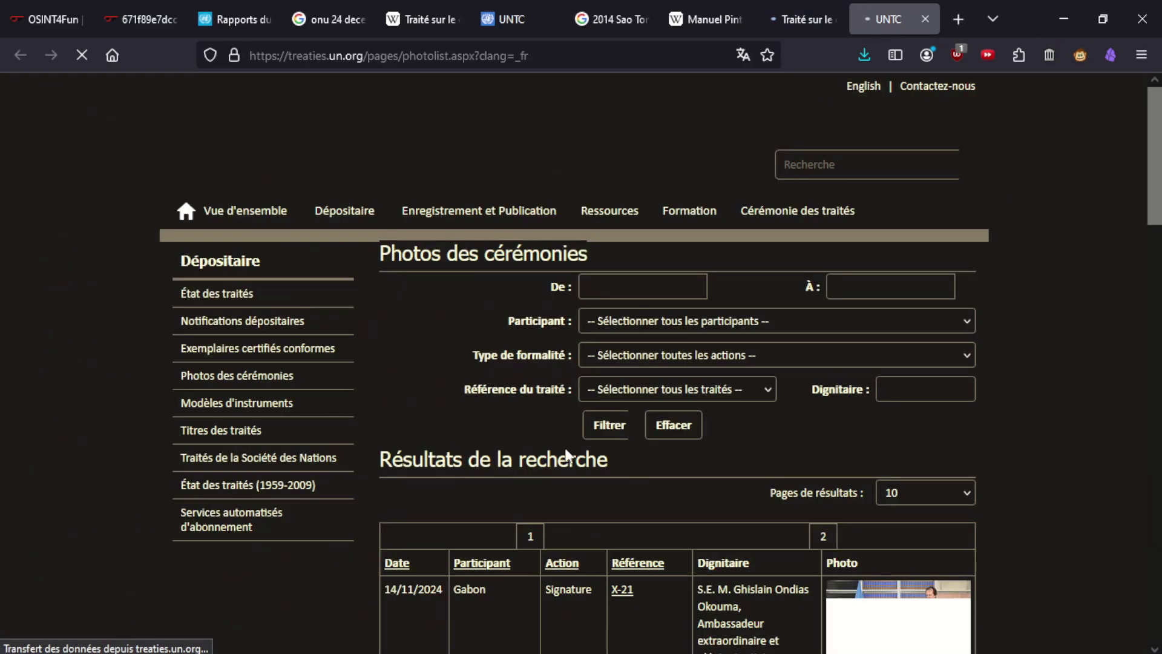
pyautogui.scroll(-5, 566, 454)
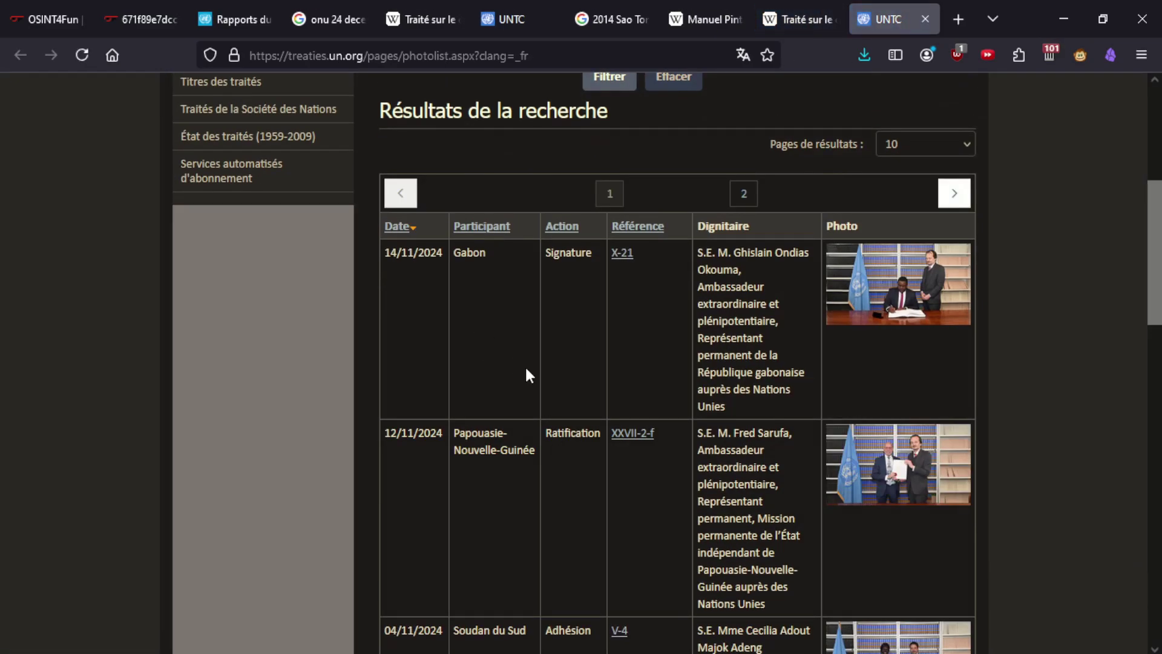
pyautogui.scroll(-7, 526, 370)
pyautogui.scroll(-5, 526, 369)
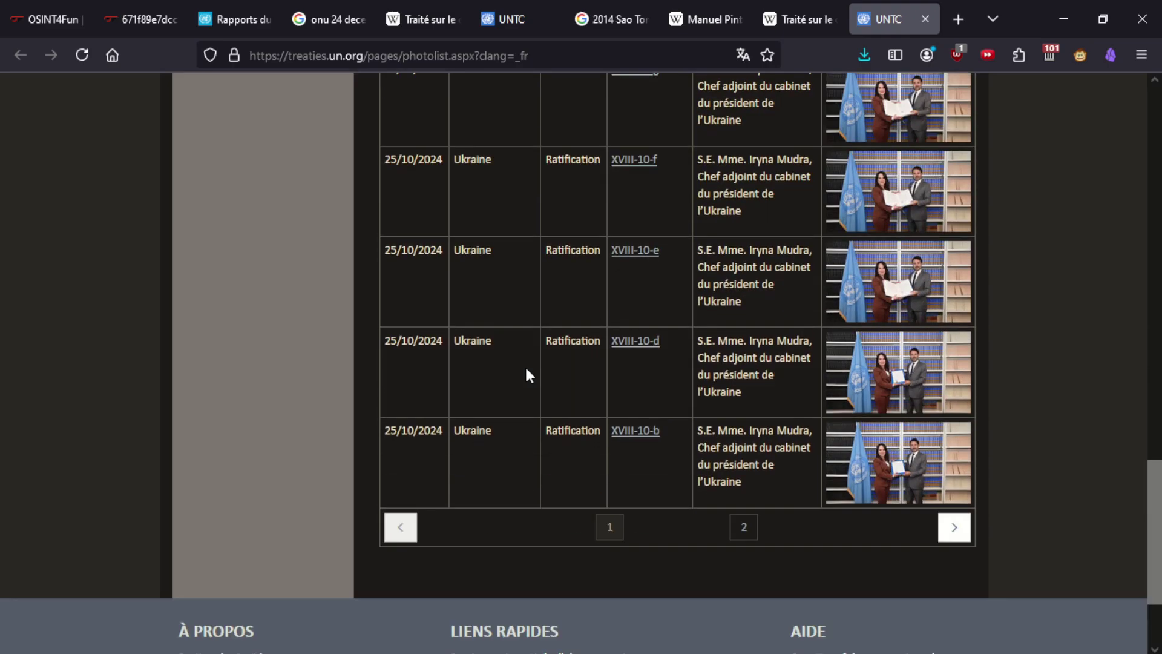
pyautogui.scroll(10, 750, 536)
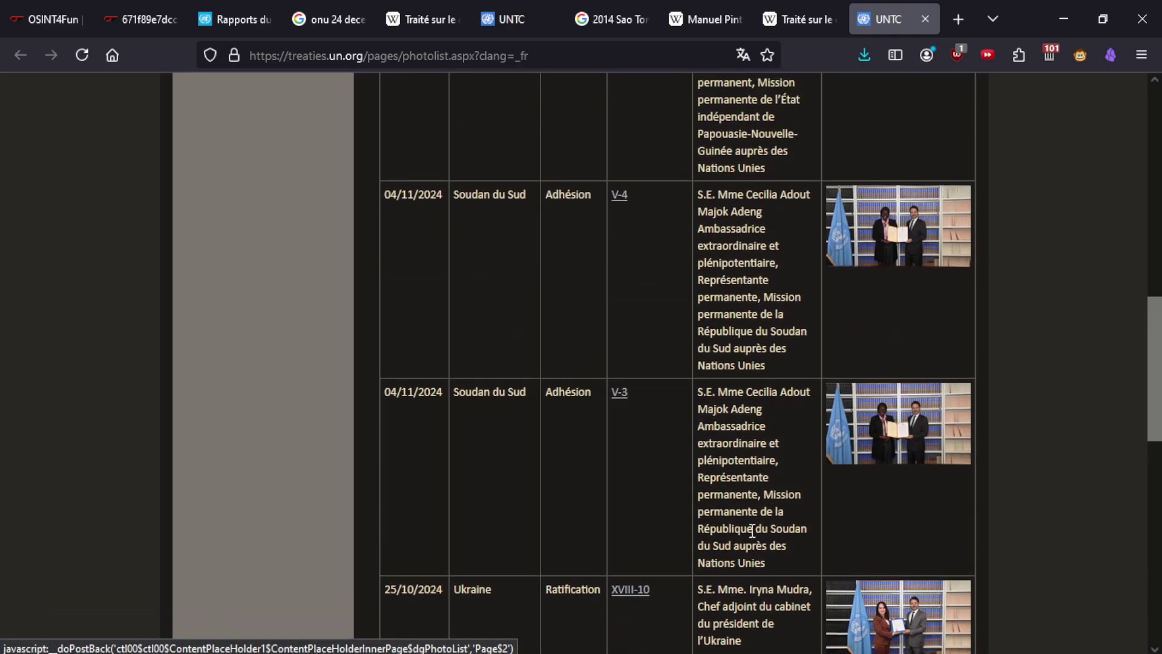
pyautogui.scroll(5, 752, 531)
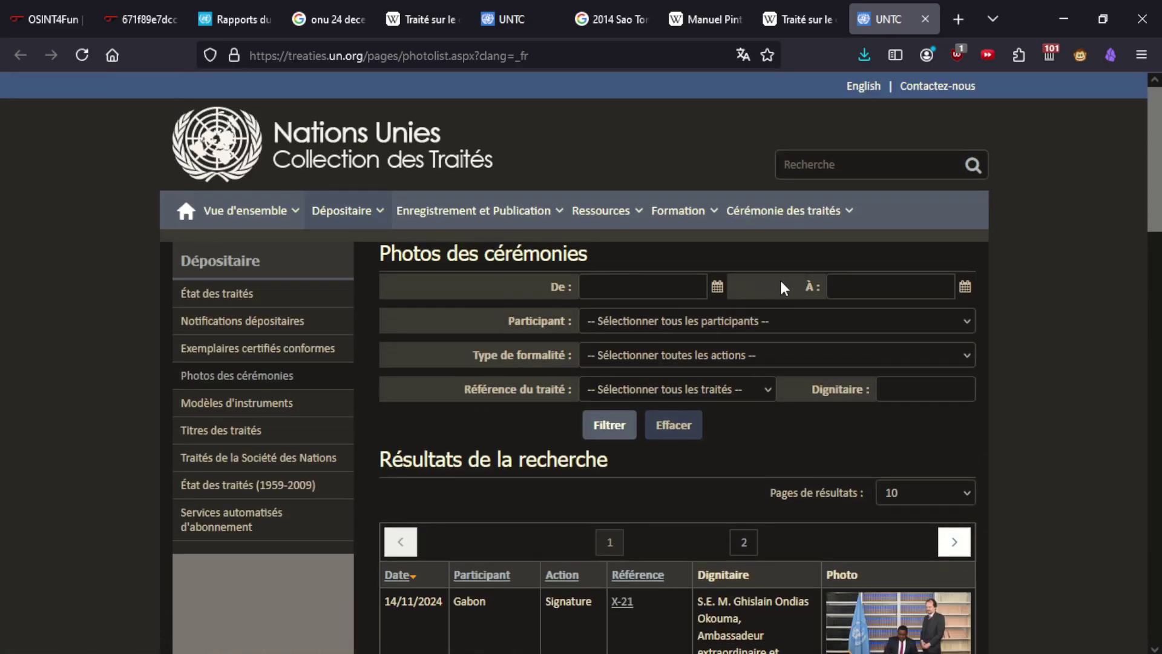
# Set the start date of the ceremony photo filter to 01/01/2014.
pyautogui.click(695, 285)
pyautogui.click(719, 290)
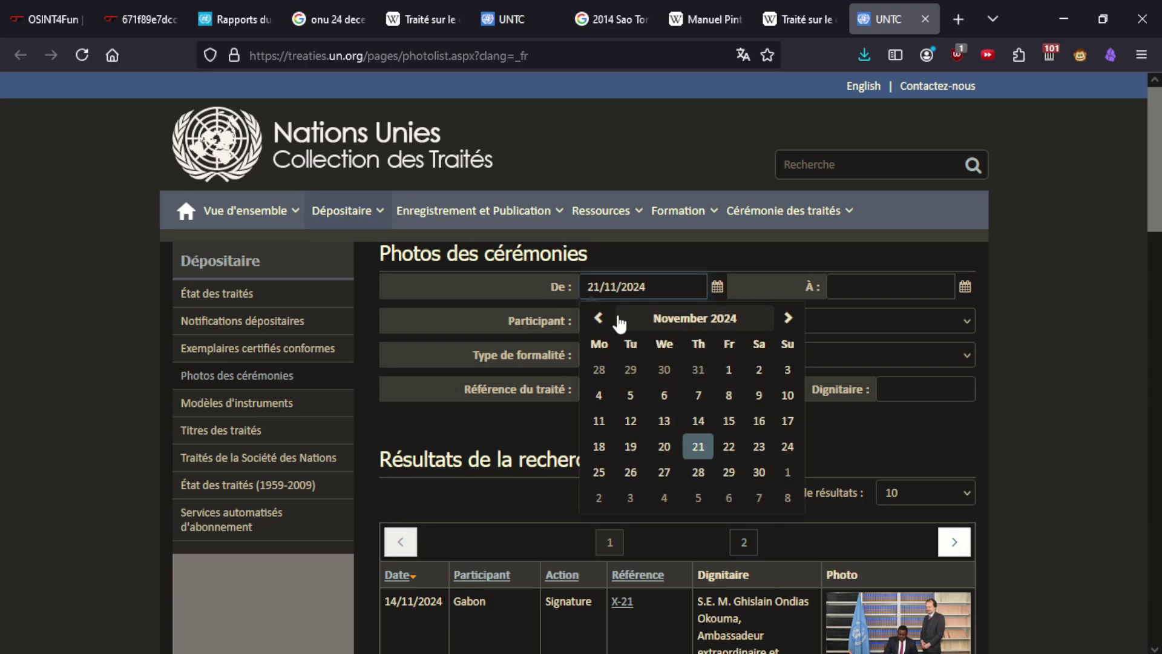
pyautogui.click(670, 322)
pyautogui.click(670, 320)
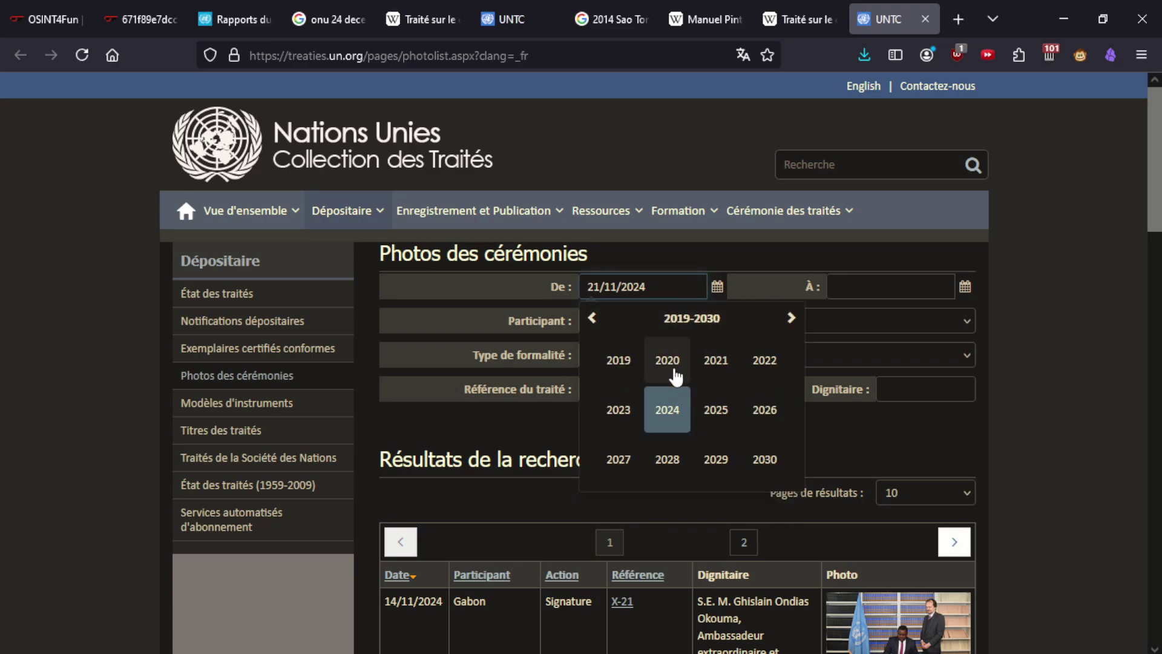
pyautogui.click(593, 321)
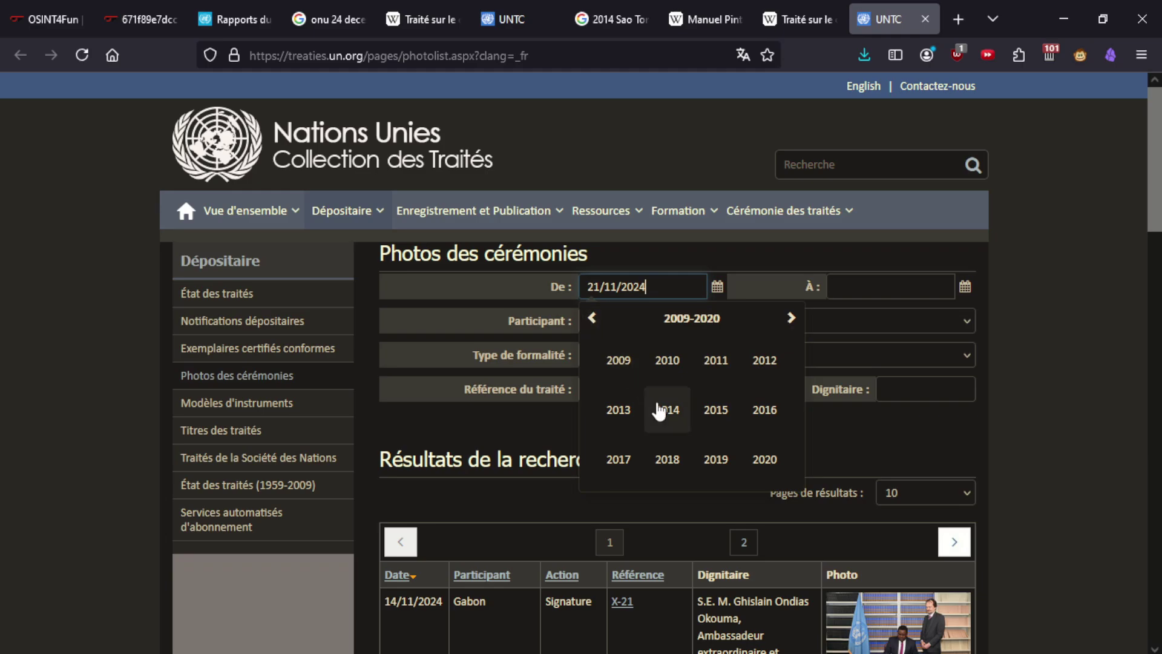
pyautogui.click(667, 410)
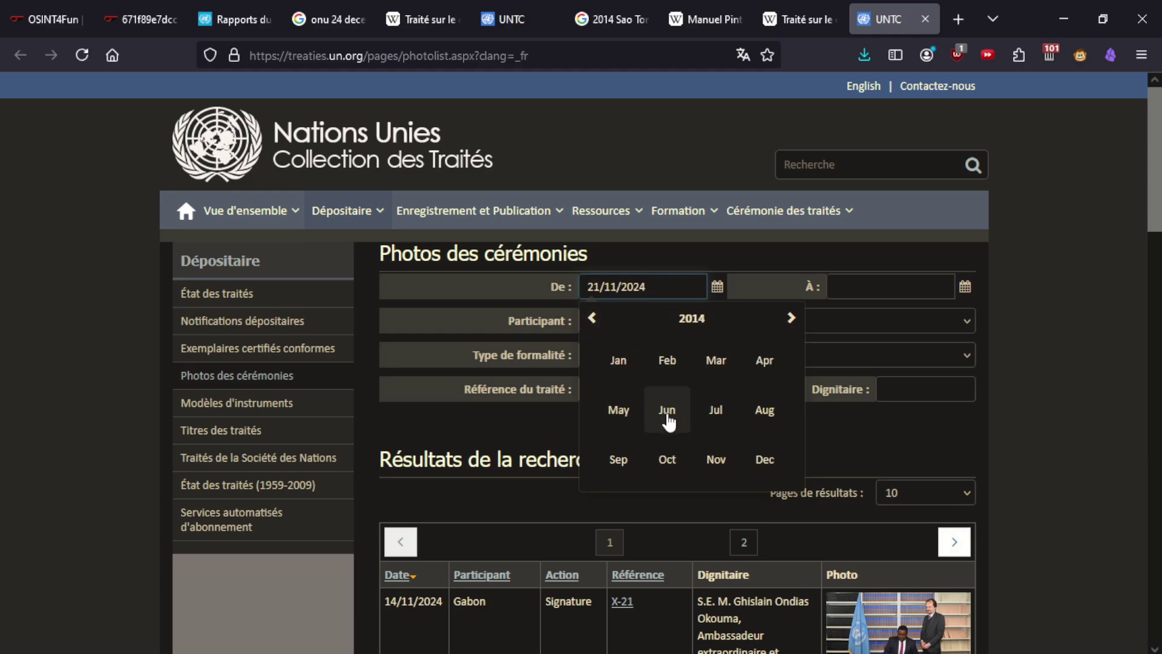
pyautogui.click(620, 364)
pyautogui.click(661, 372)
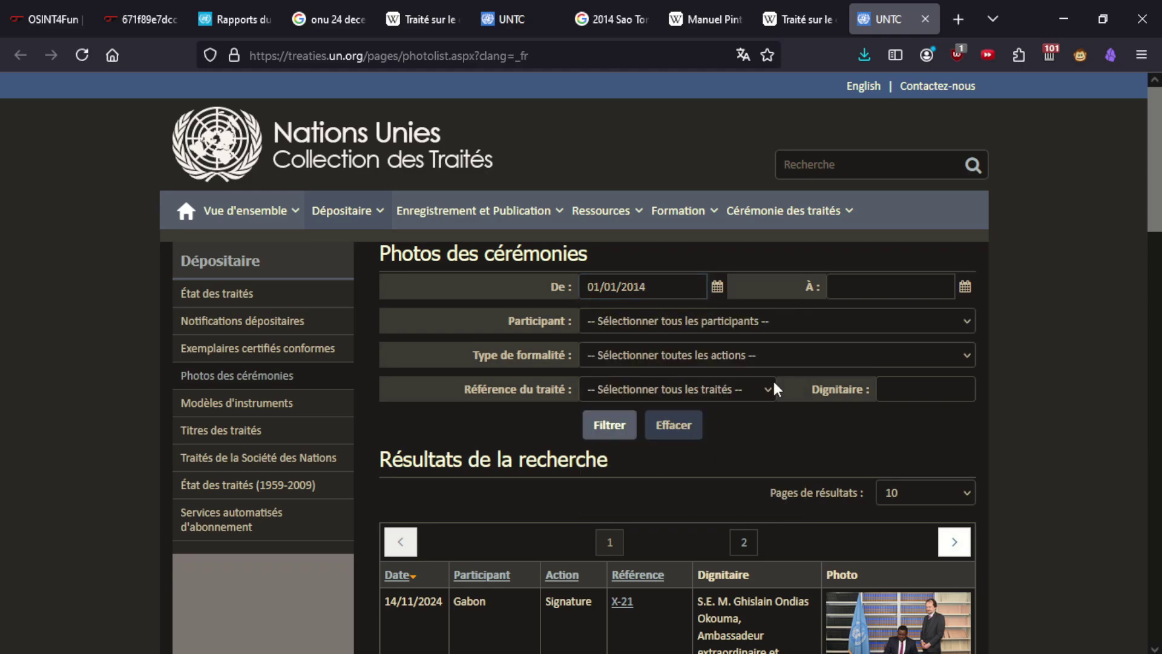
# Set the end date of the ceremony photo filter to 31/12/2014.
pyautogui.click(886, 293)
pyautogui.click(965, 287)
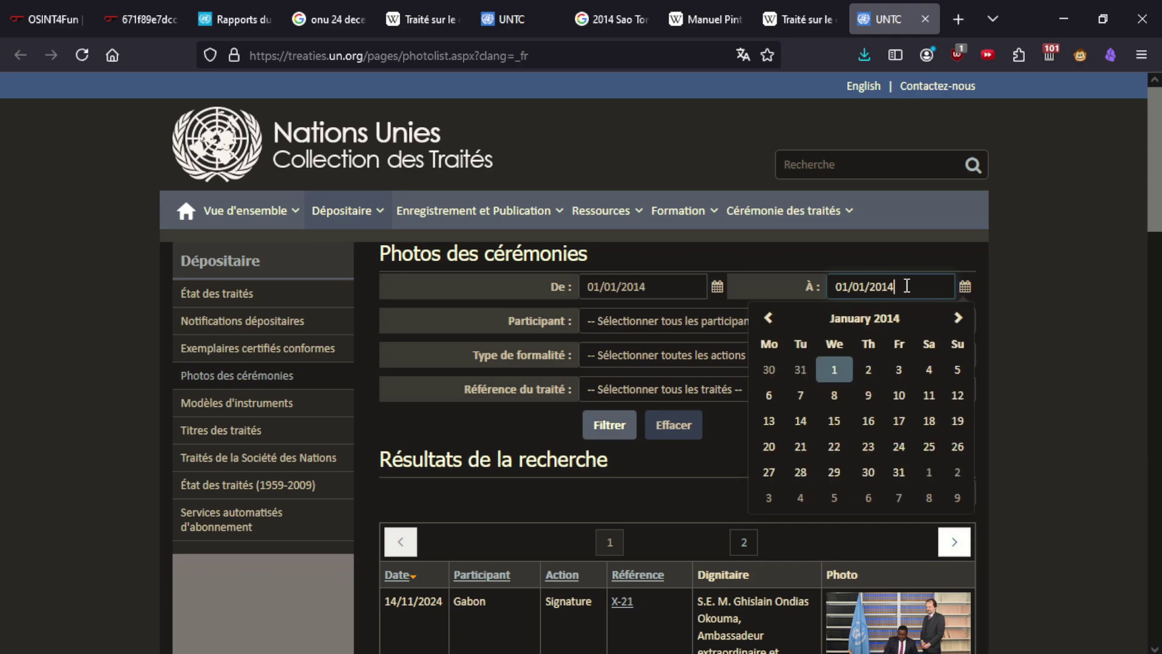
pyautogui.click(885, 319)
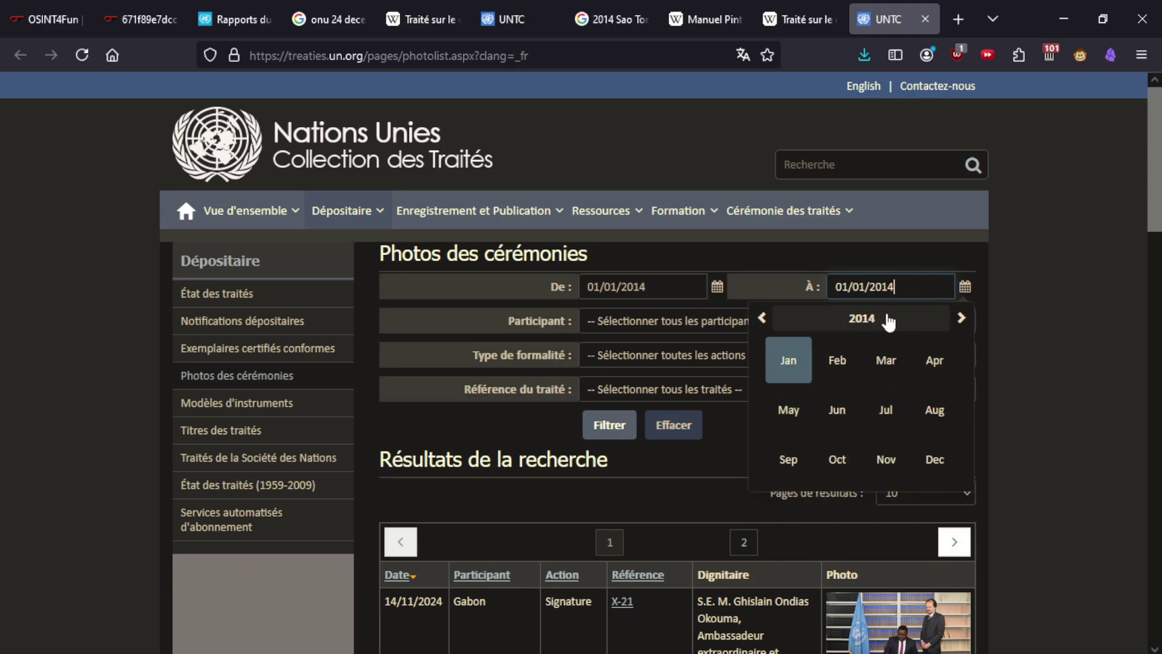
pyautogui.click(935, 460)
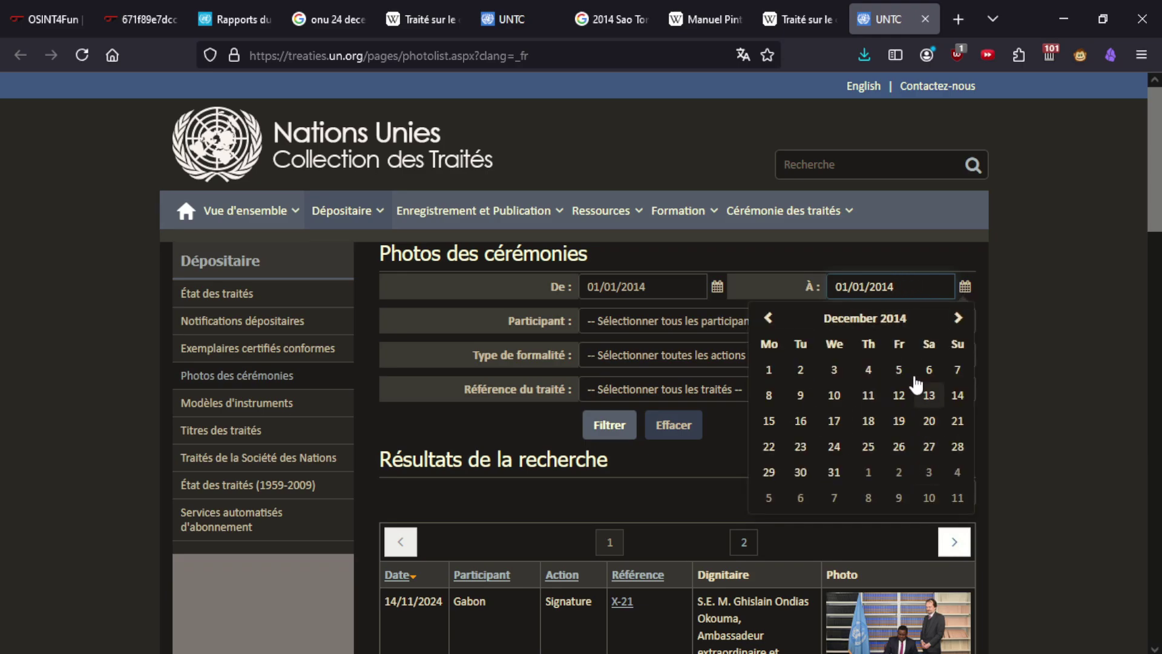
pyautogui.click(834, 471)
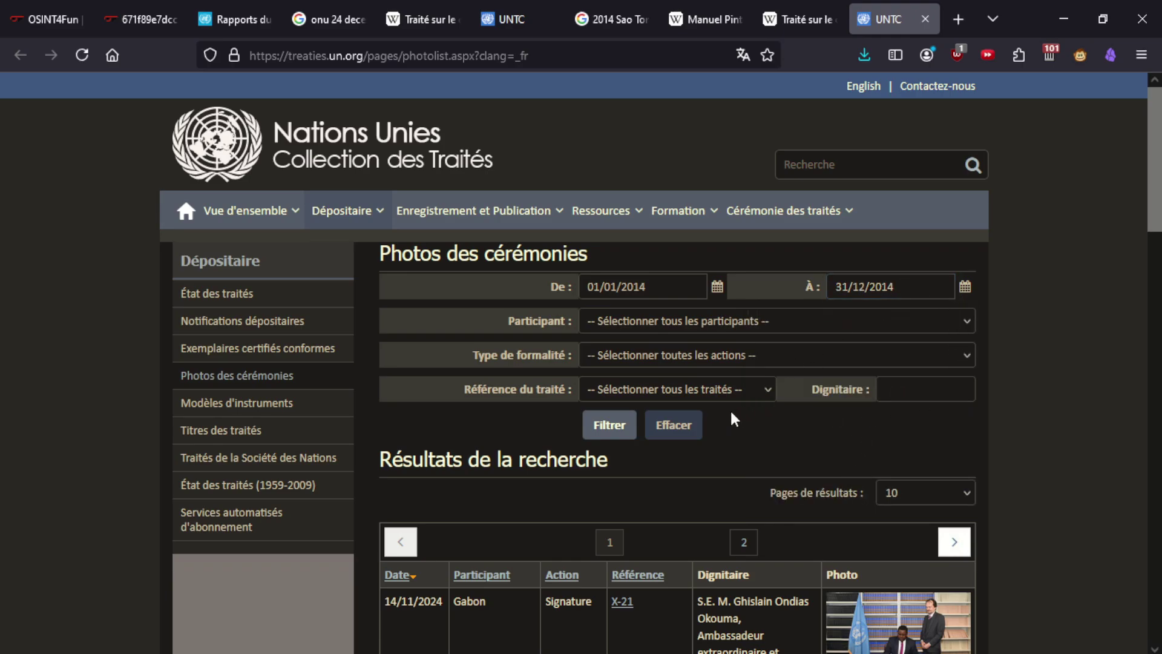
# Apply the 2014 date filter to the ceremony photos and bring the search results into view.
pyautogui.click(610, 427)
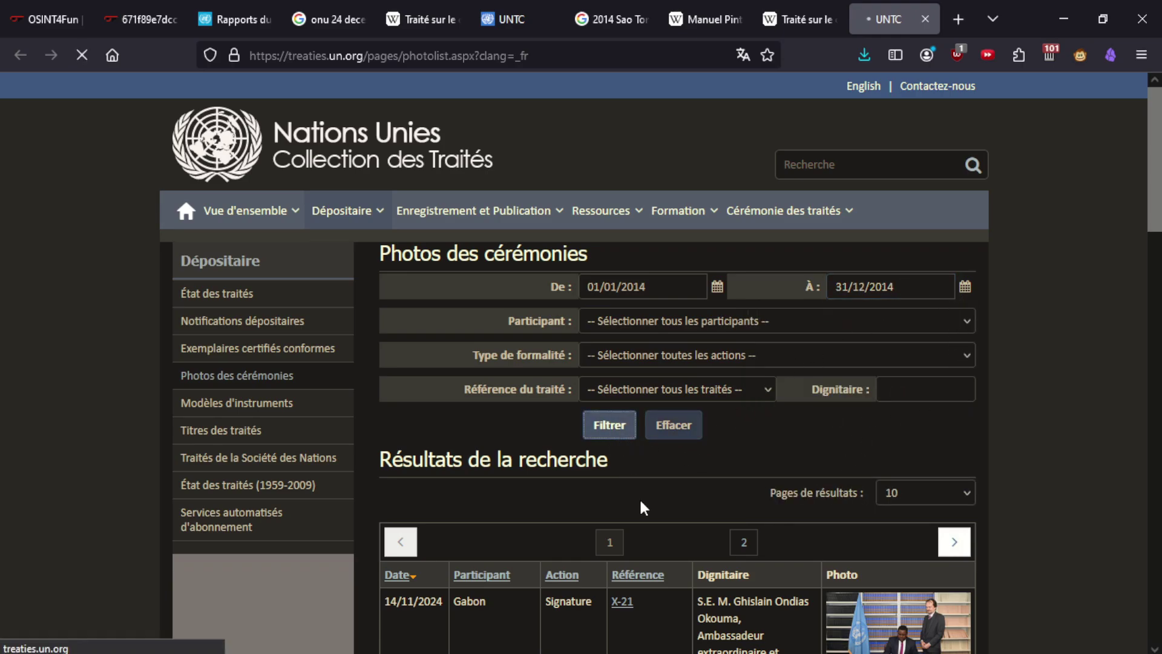
pyautogui.scroll(-3, 579, 466)
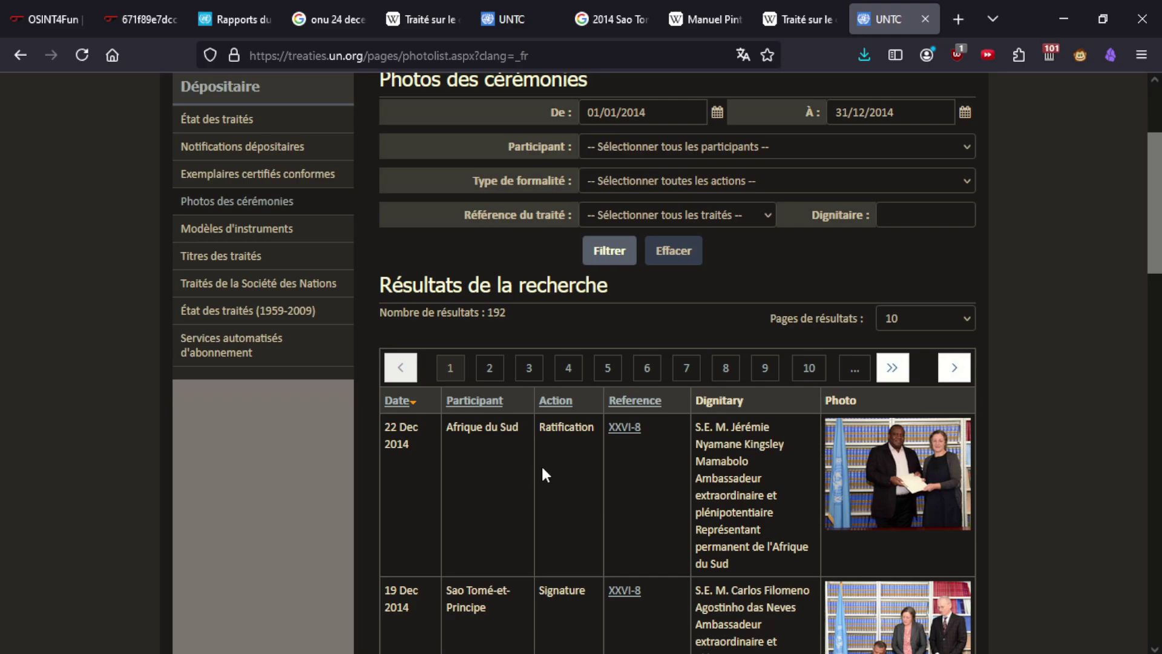
# Find "afrique" in the Arms Trade Treaty participant table and compare South Africa's ratification date with the ceremony photo list.
pyautogui.click(802, 19)
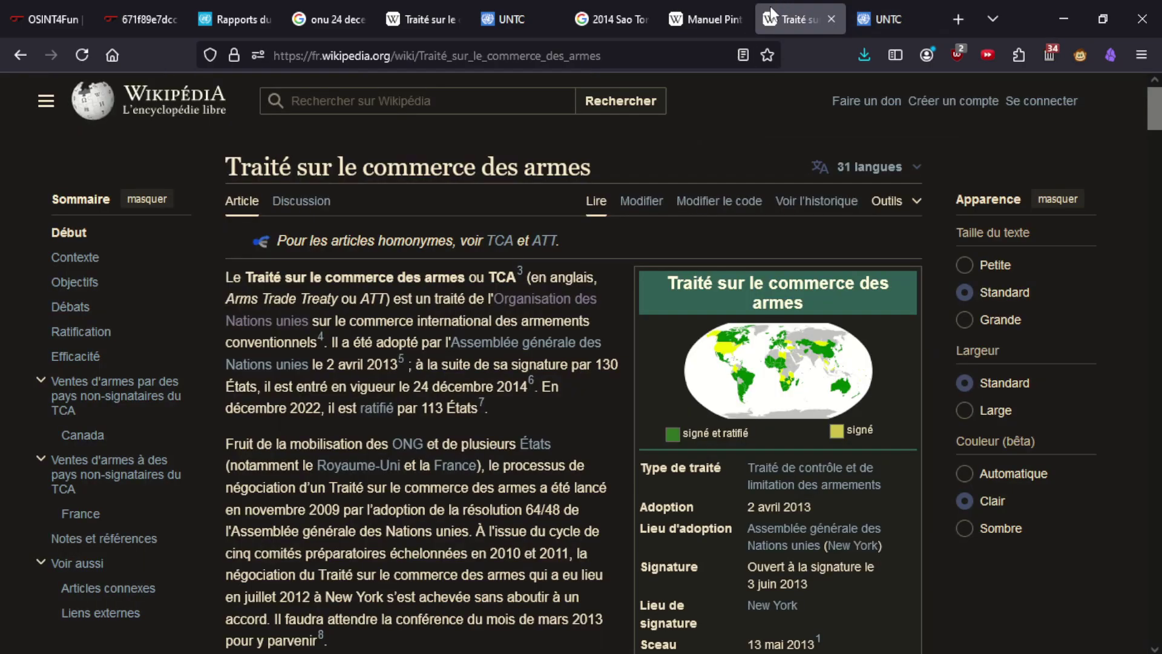
pyautogui.moveTo(708, 3)
pyautogui.click(612, 19)
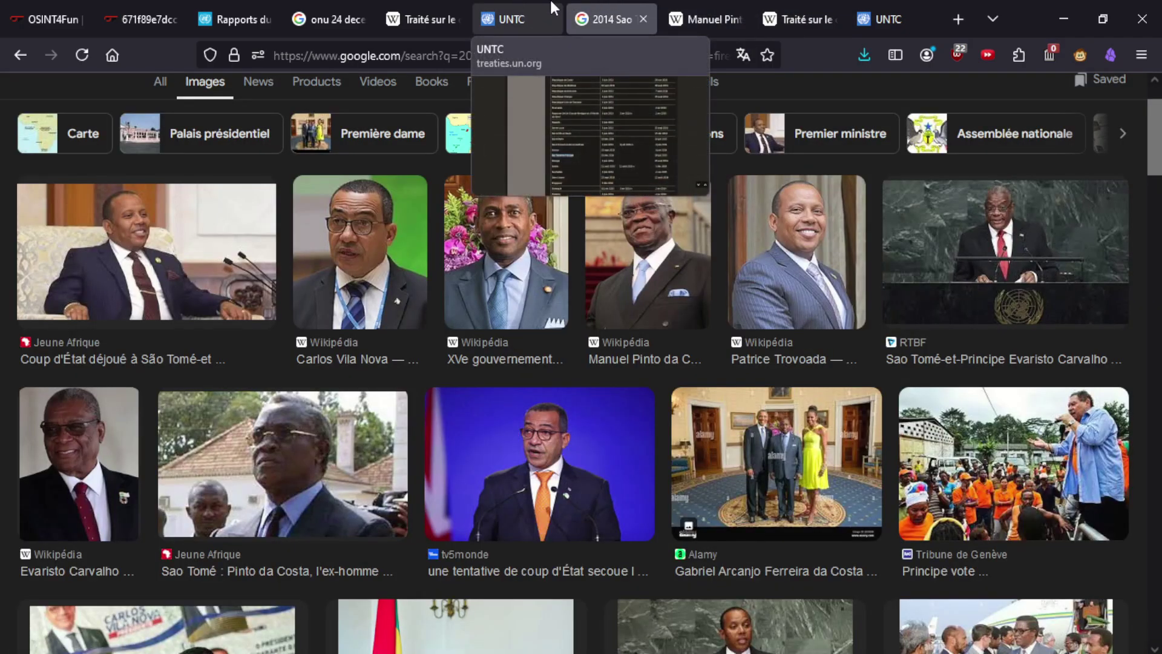
pyautogui.hotkey('ctrl', 'Tab')
pyautogui.click(529, 1)
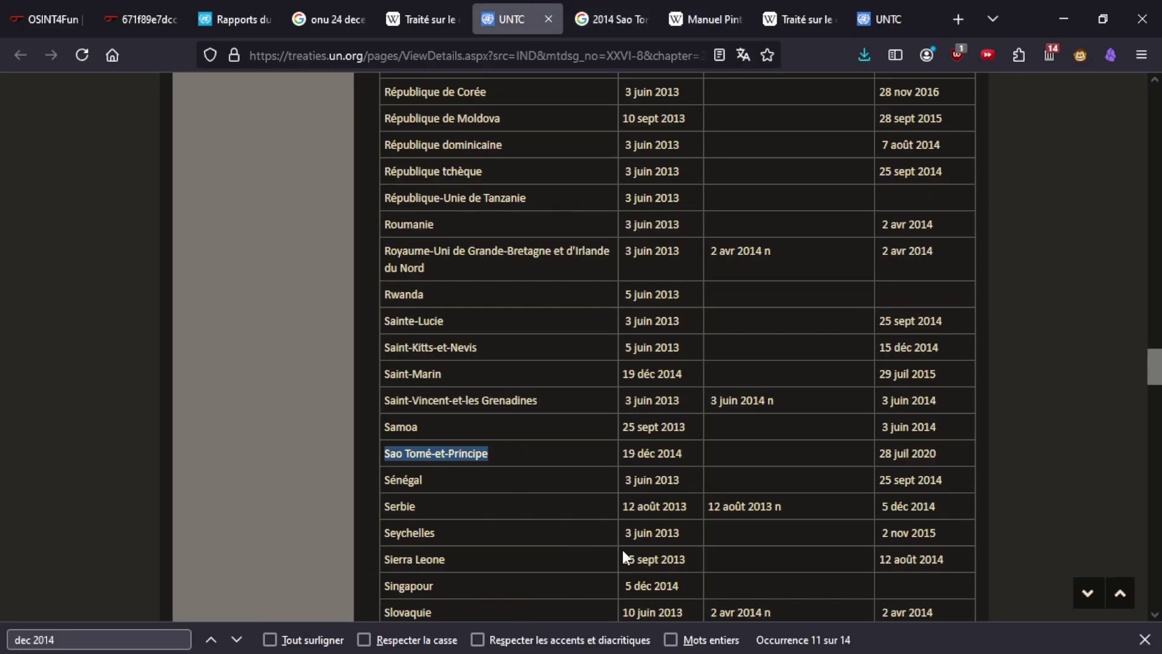
pyautogui.scroll(5, 623, 543)
pyautogui.click(888, 19)
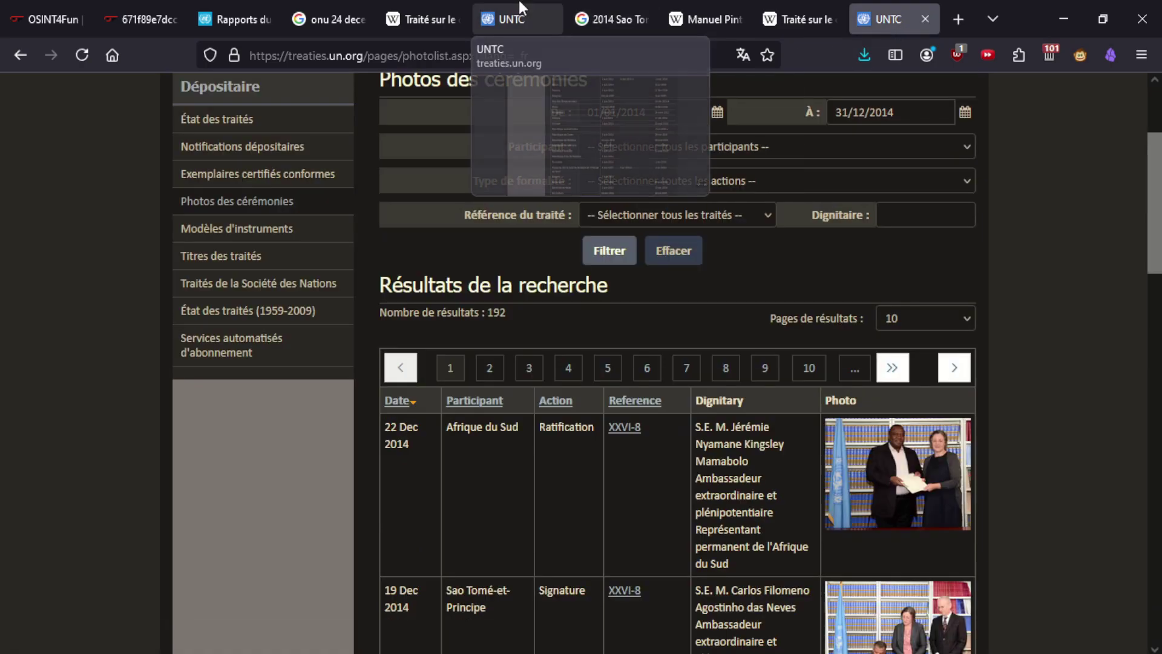
pyautogui.click(500, 7)
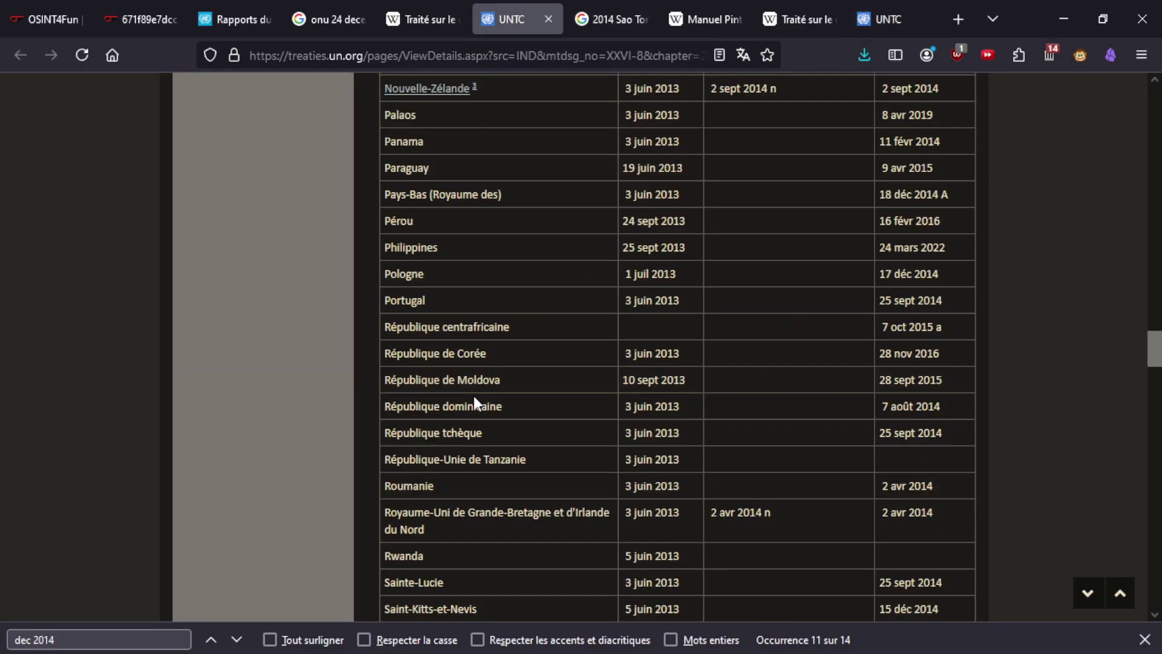
pyautogui.hotkey('ctrl', 'f')
pyautogui.write('afr')
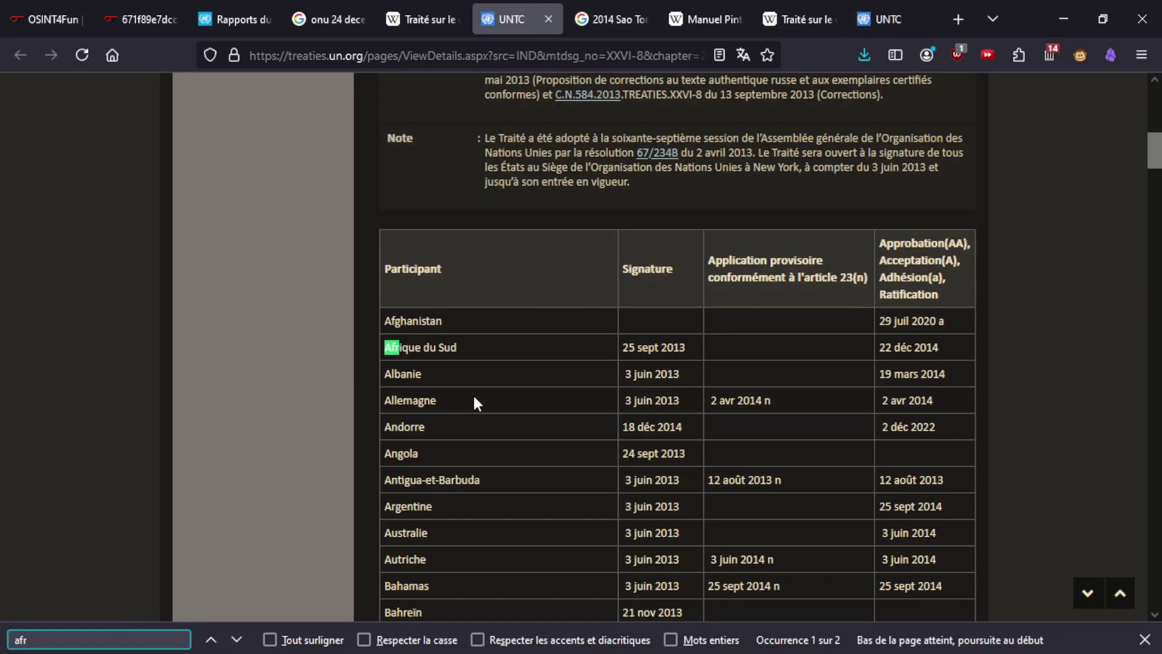
pyautogui.write('ique')
pyautogui.click(885, 1)
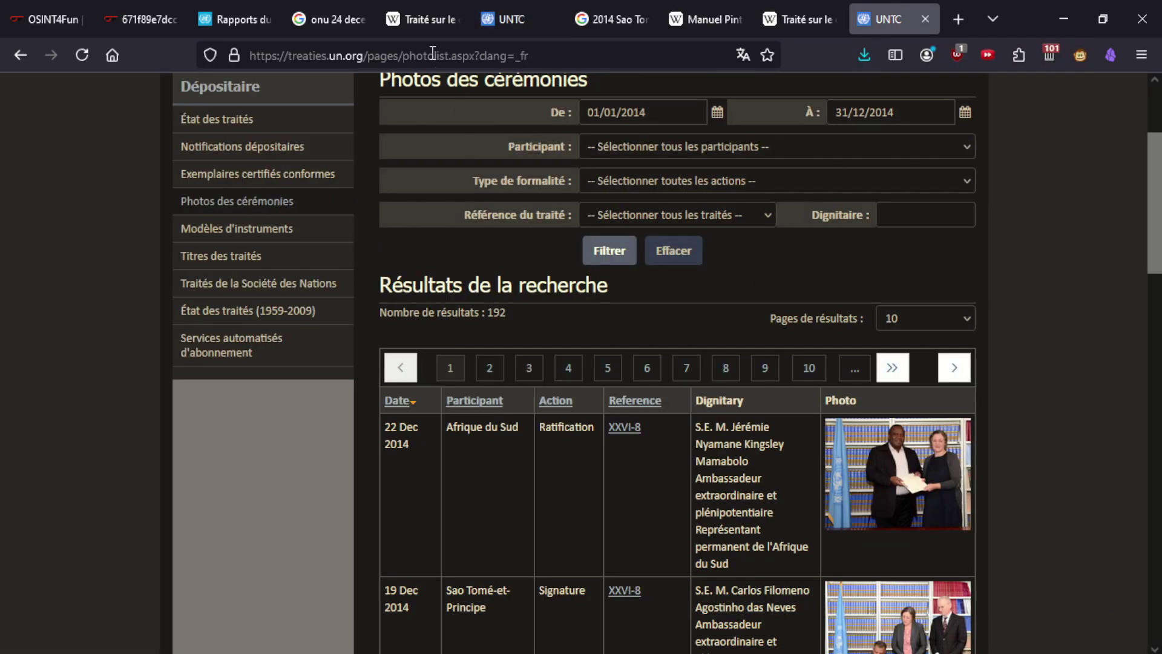
pyautogui.click(417, 13)
pyautogui.click(508, 8)
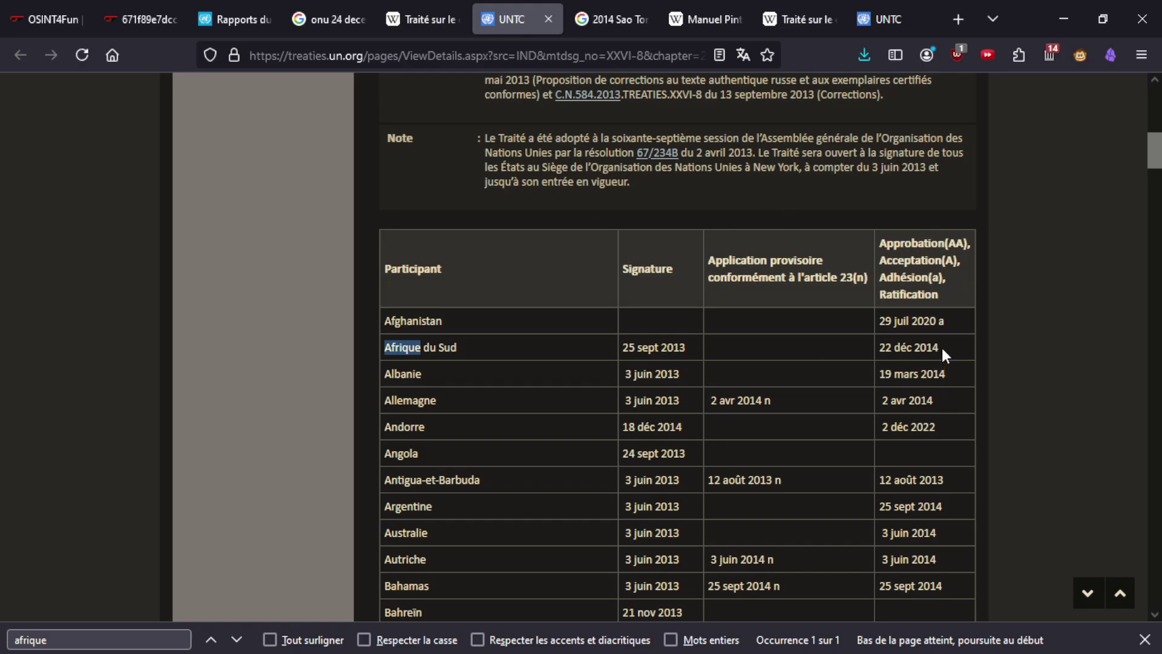
# Search the treaty's participant table for "dec 2014" and go through every match to compare the signature and ratification dates.
pyautogui.hotkey('ctrl', 'f')
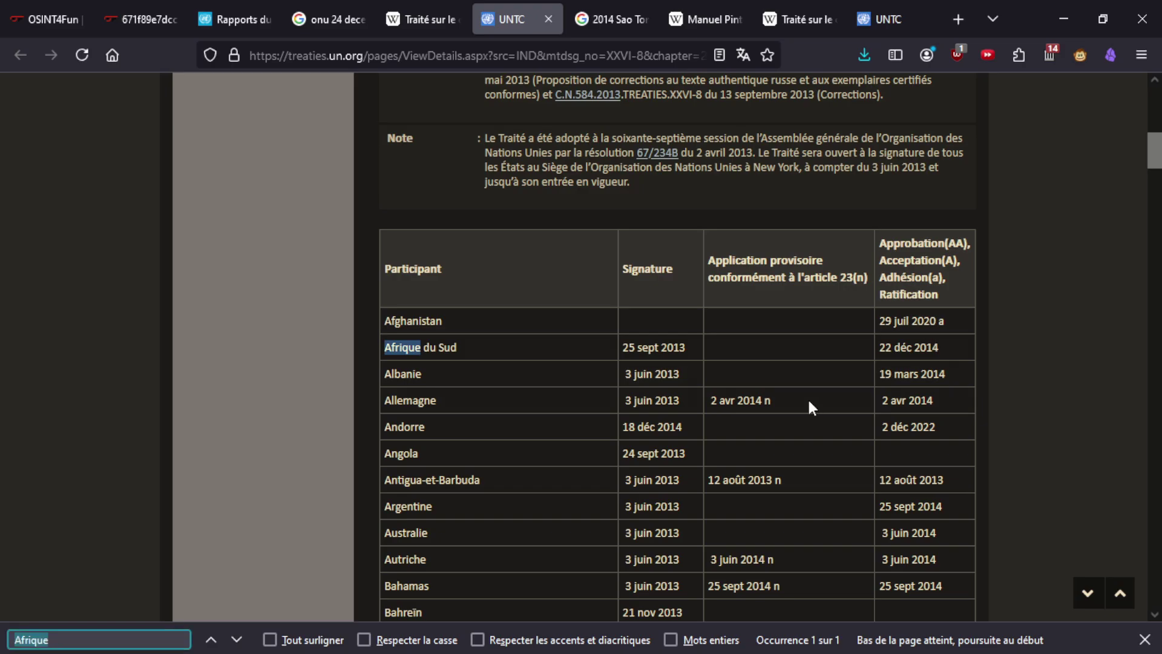
pyautogui.write('dev')
pyautogui.press('BackSpace')
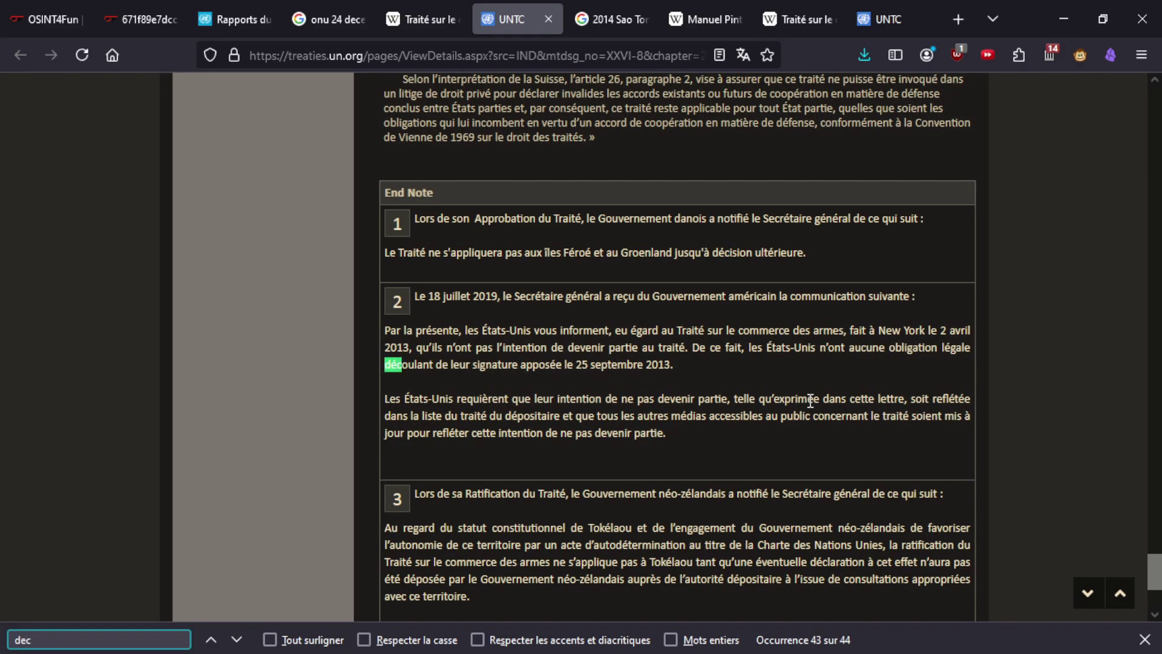
pyautogui.write('c 2014')
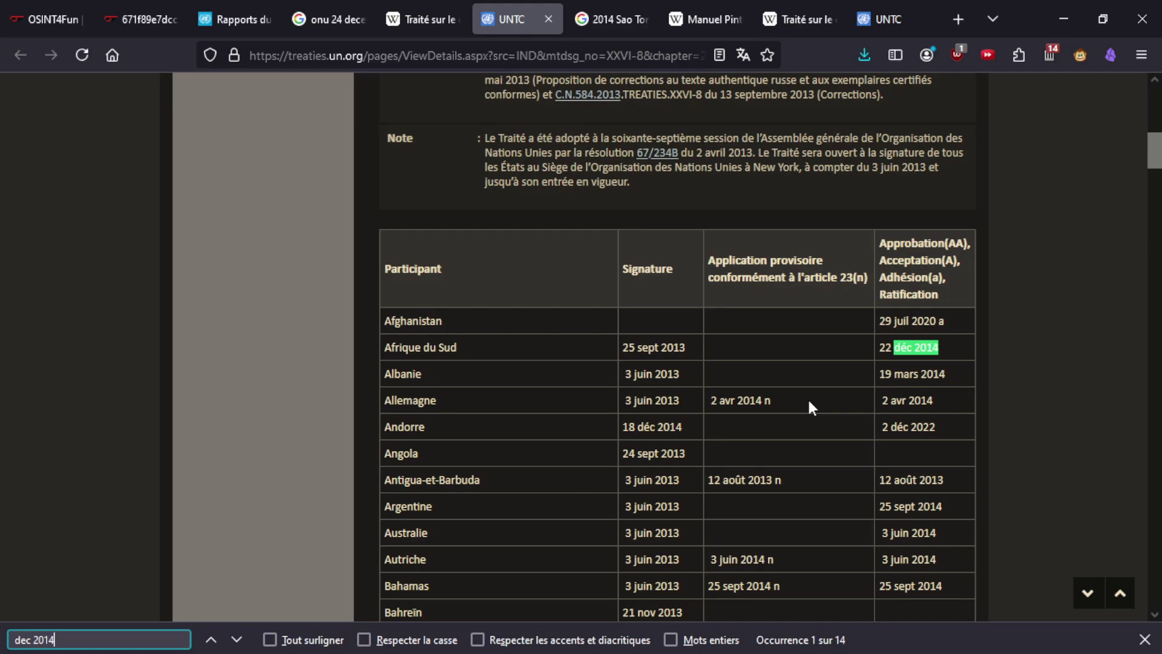
pyautogui.press('Return')
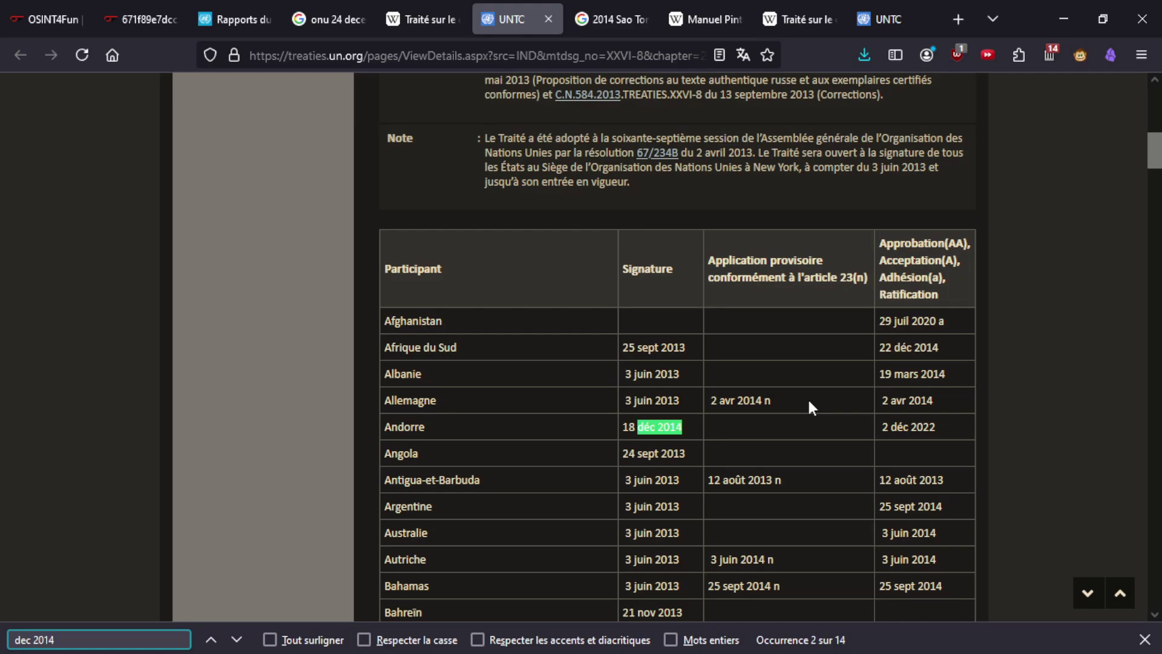
pyautogui.press('Return')
pyautogui.press('Return')
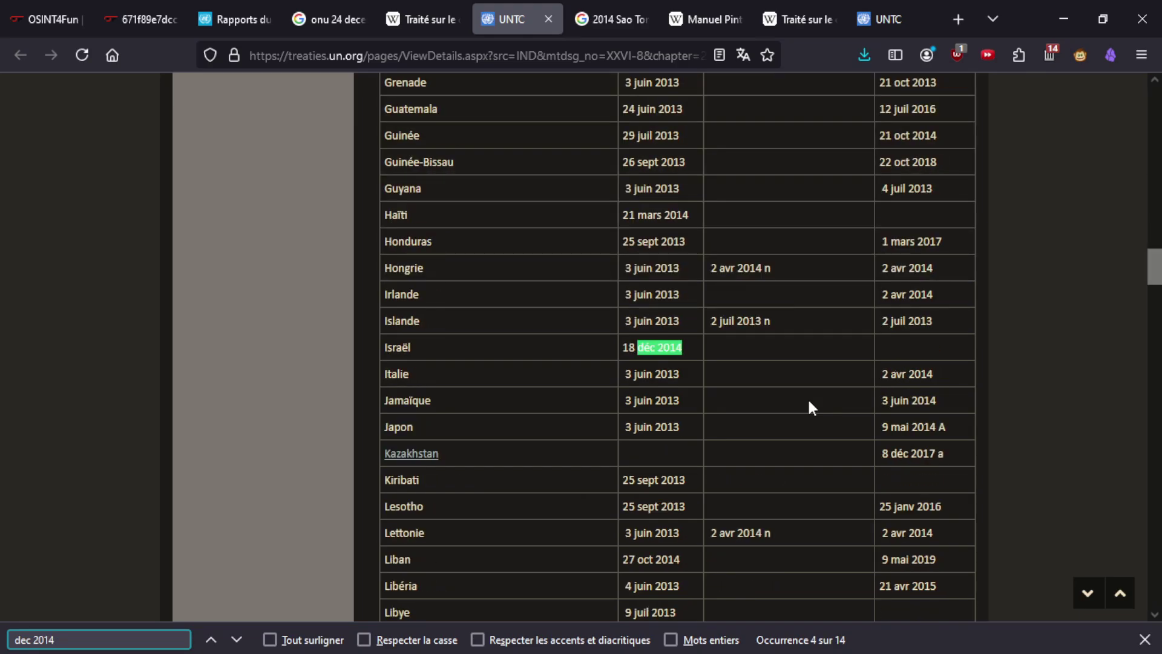
pyautogui.press('Return')
pyautogui.press('Return')
pyautogui.press('Return')
pyautogui.press('Return')
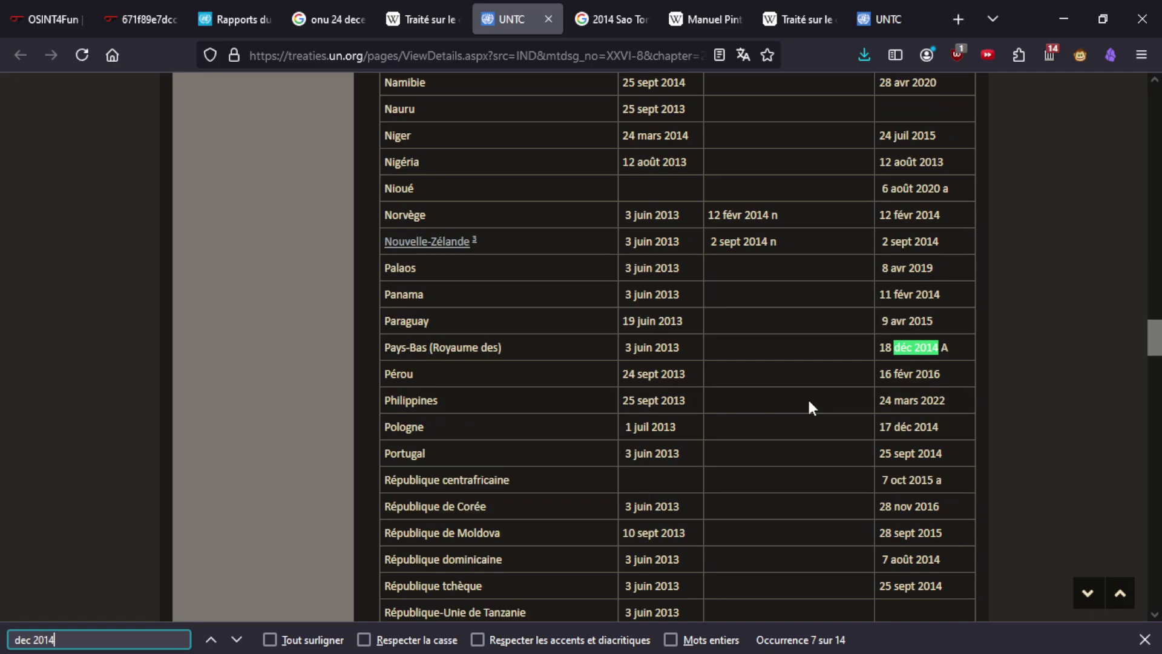
pyautogui.press('Return')
pyautogui.press('Return')
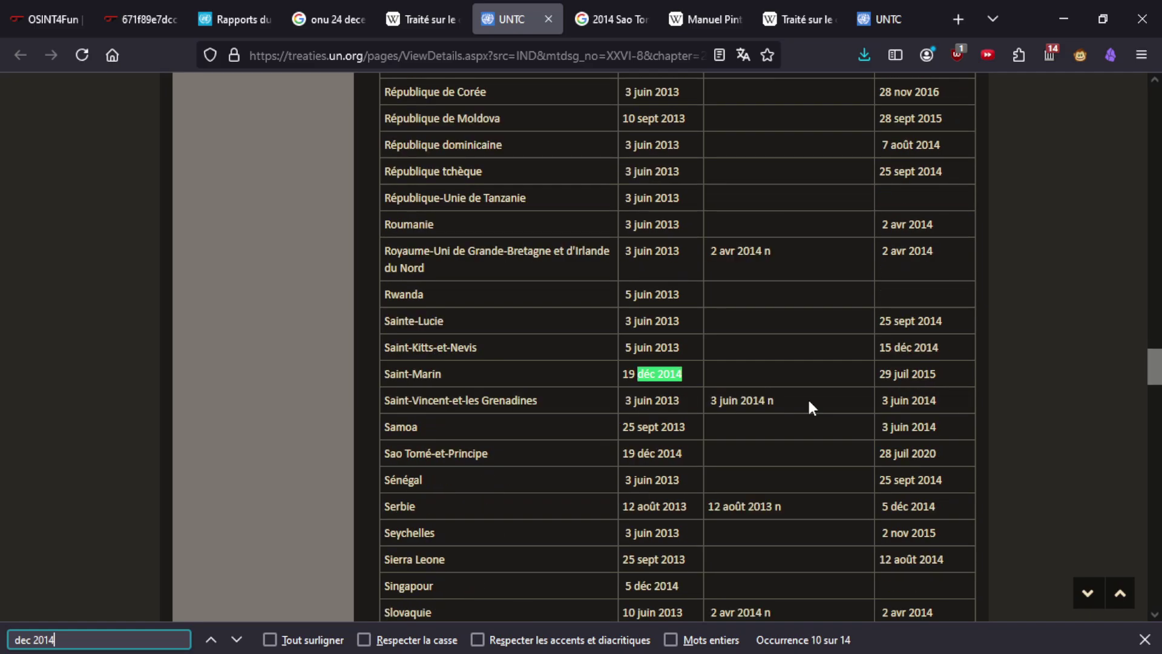
pyautogui.press('Return')
pyautogui.press('Return')
pyautogui.press('Return')
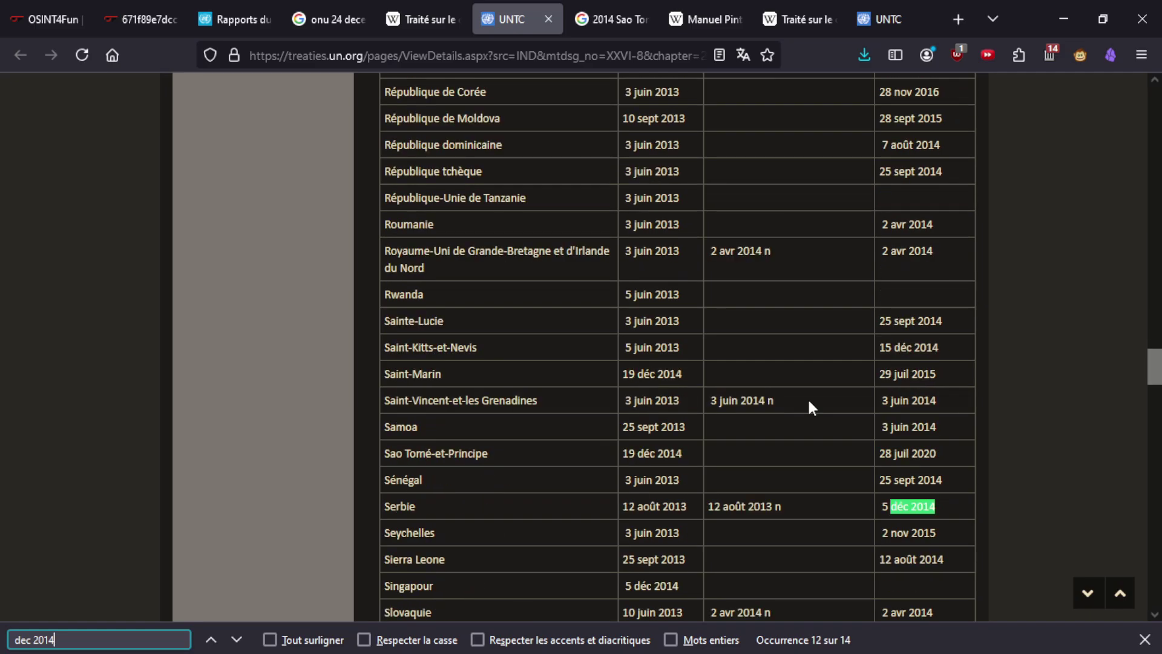
pyautogui.press('Return')
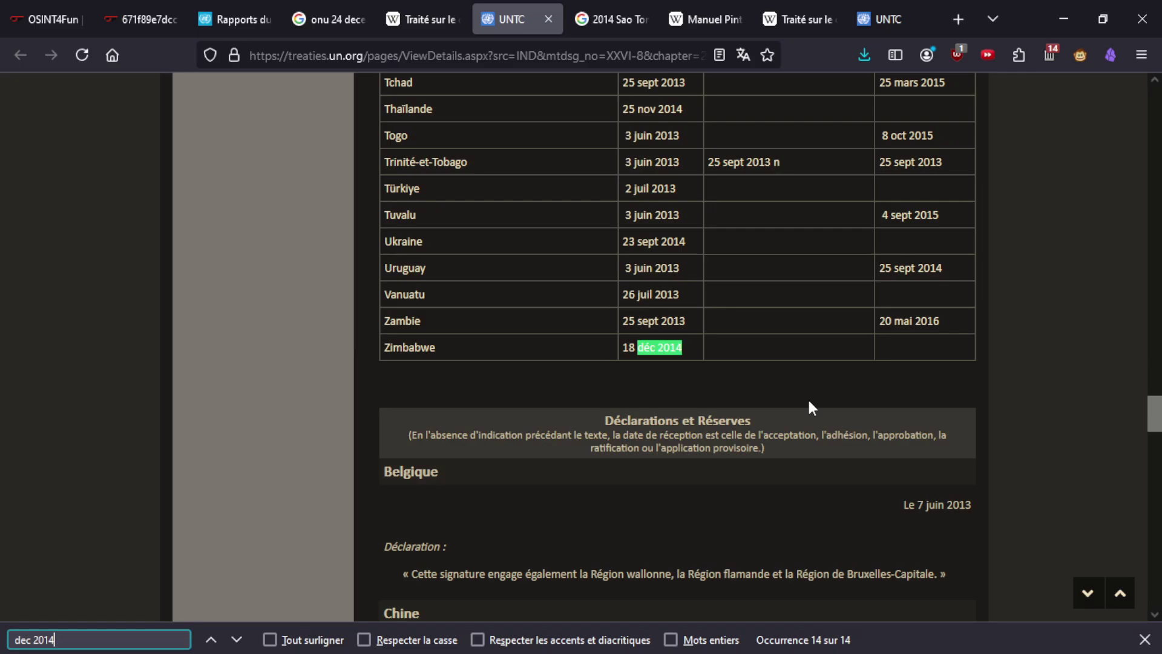
pyautogui.press('Return')
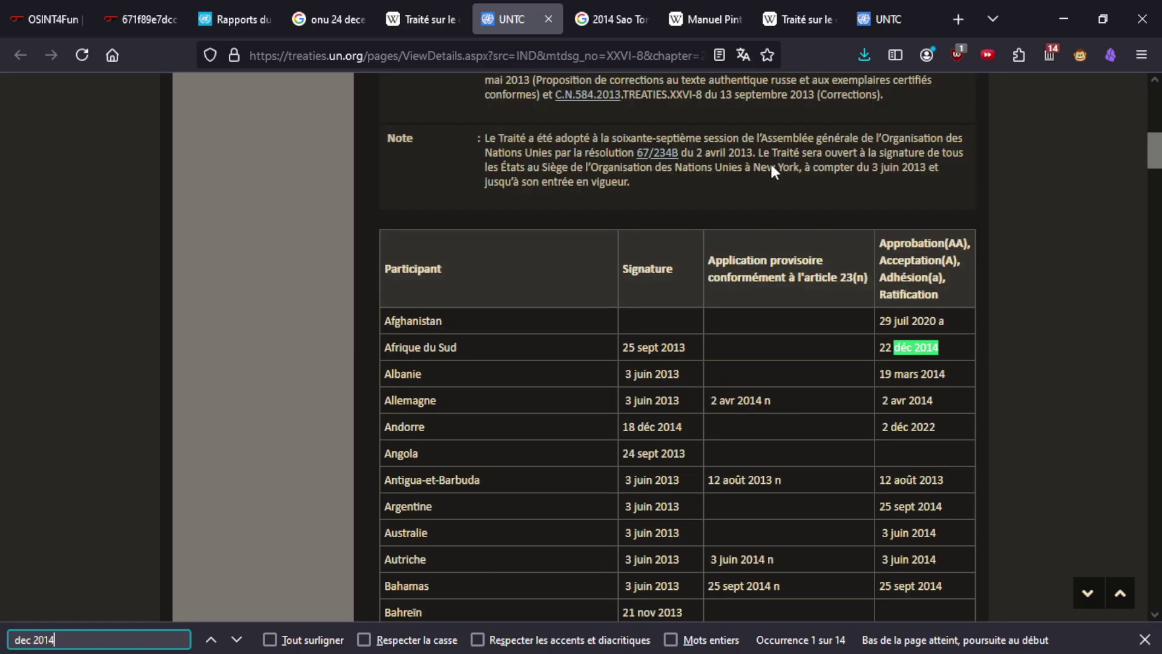
# Compare the photo of South Africa's ratification in the ceremony list with the photo on the OSINT4Fun challenge page.
pyautogui.click(886, 19)
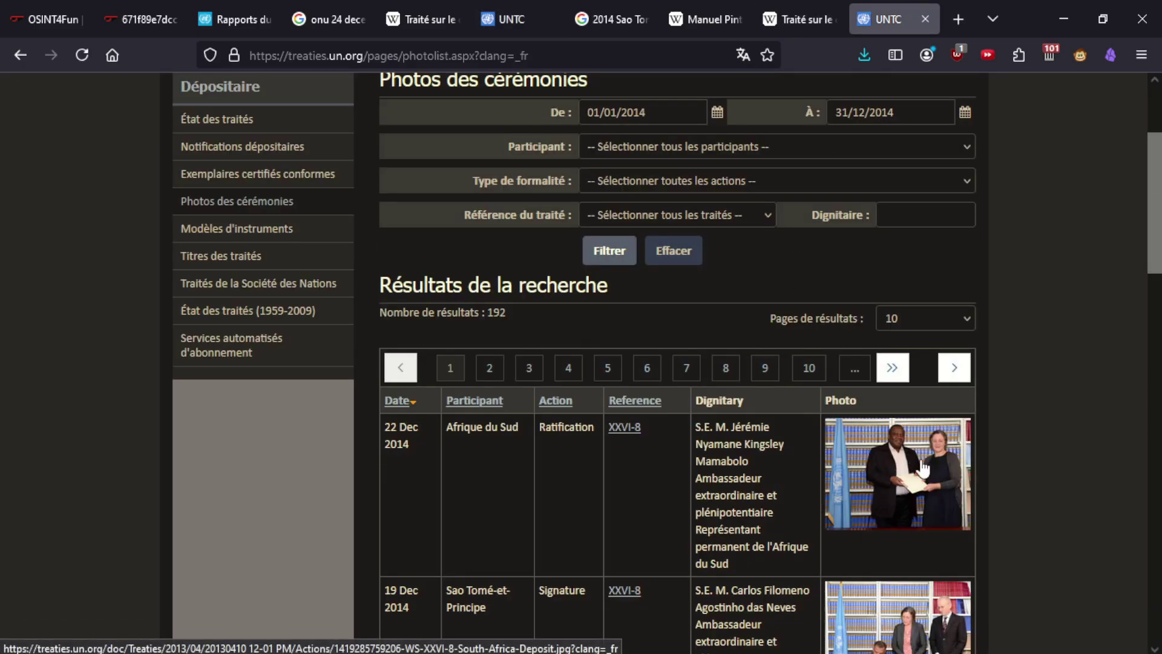
pyautogui.scroll(-2, 902, 485)
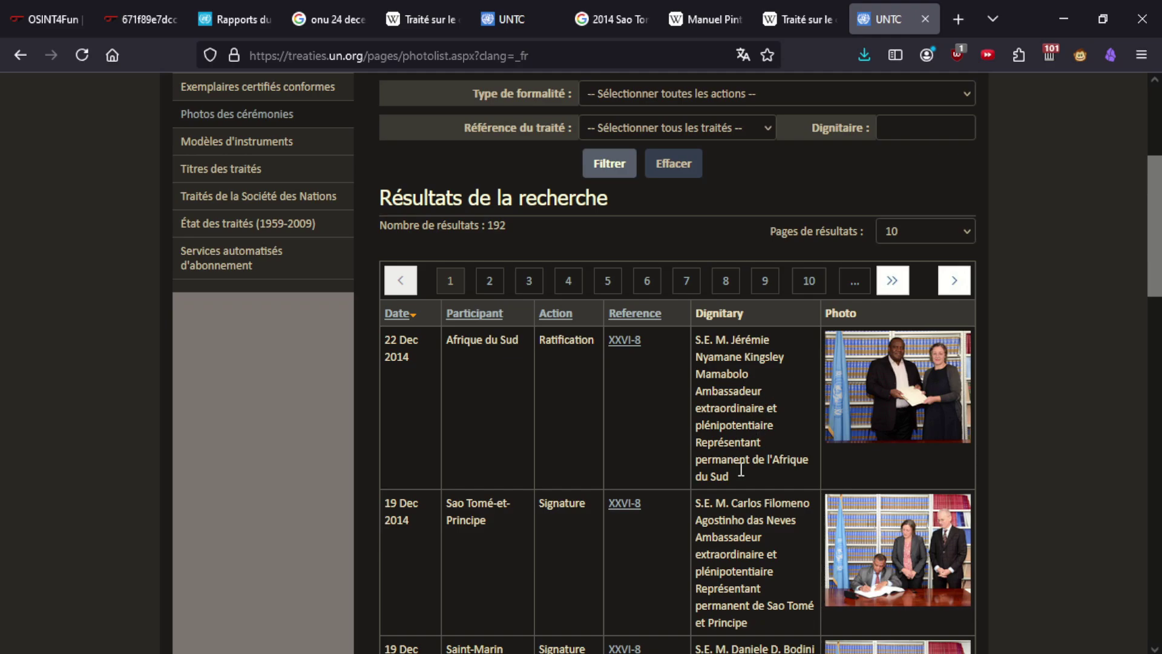
pyautogui.click(45, 19)
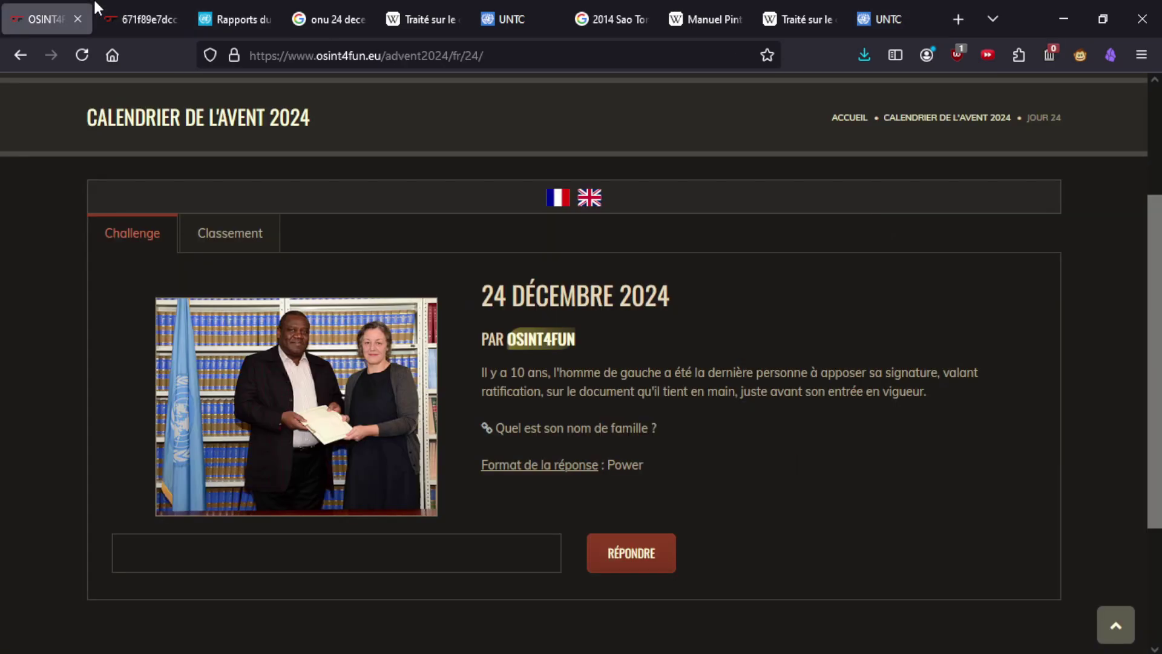
pyautogui.click(885, 17)
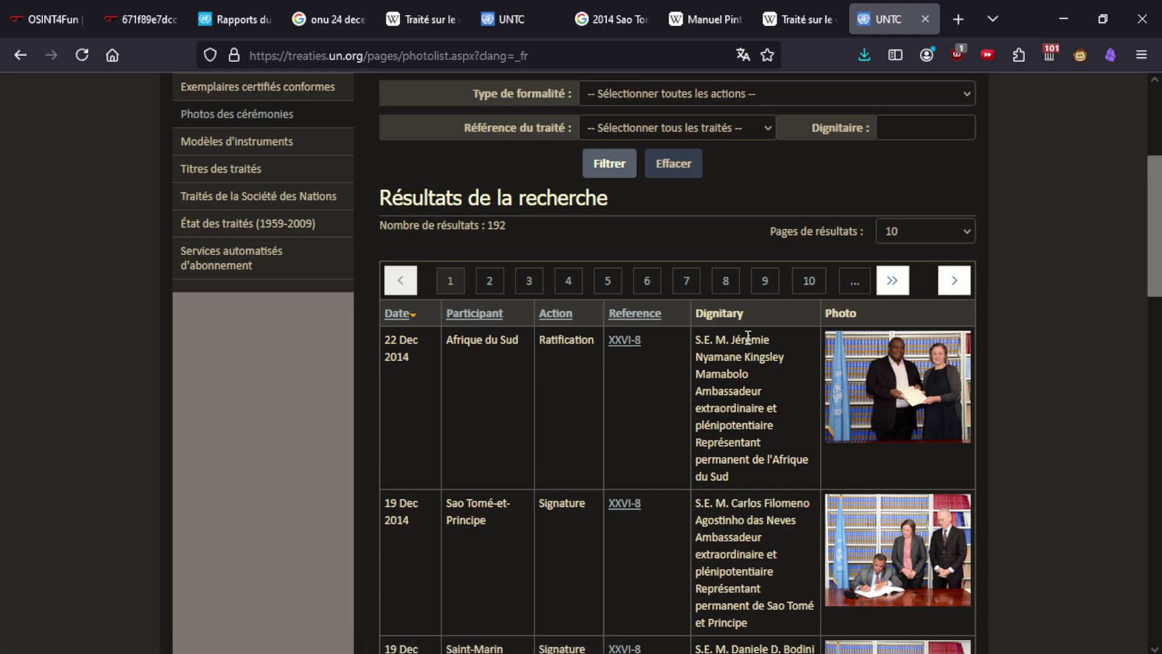
# Copy the South African dignitary's surname from the ceremony list and submit it as the first answer of the challenge.
pyautogui.doubleClick(742, 372)
pyautogui.hotkey('ctrl', 'c')
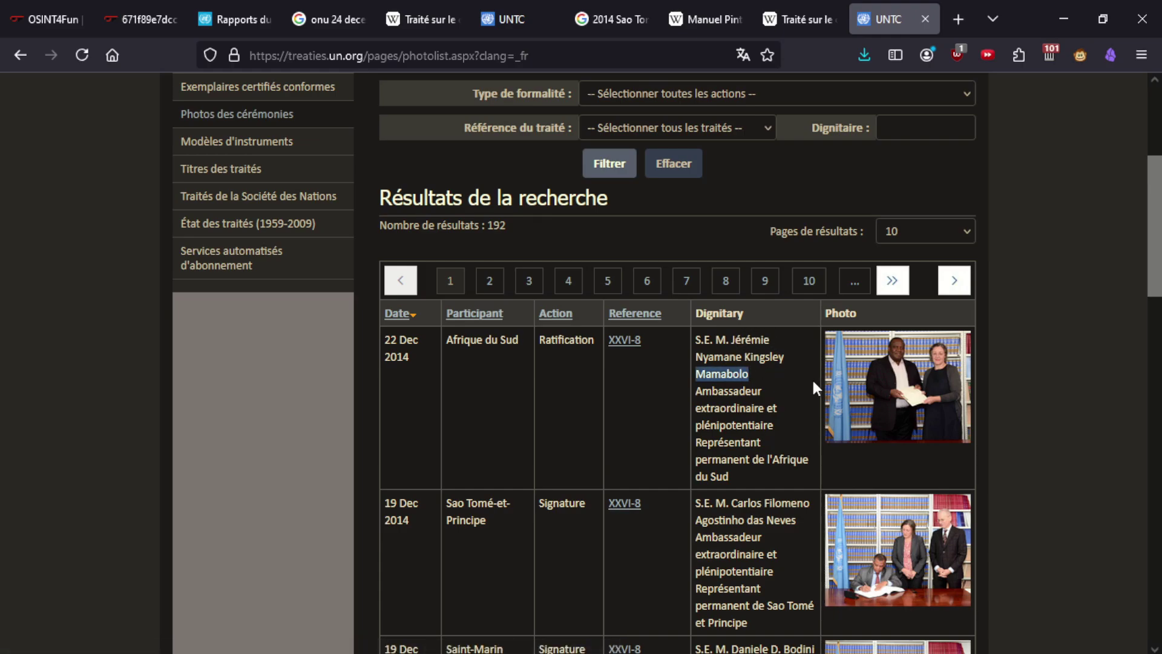
pyautogui.click(49, 19)
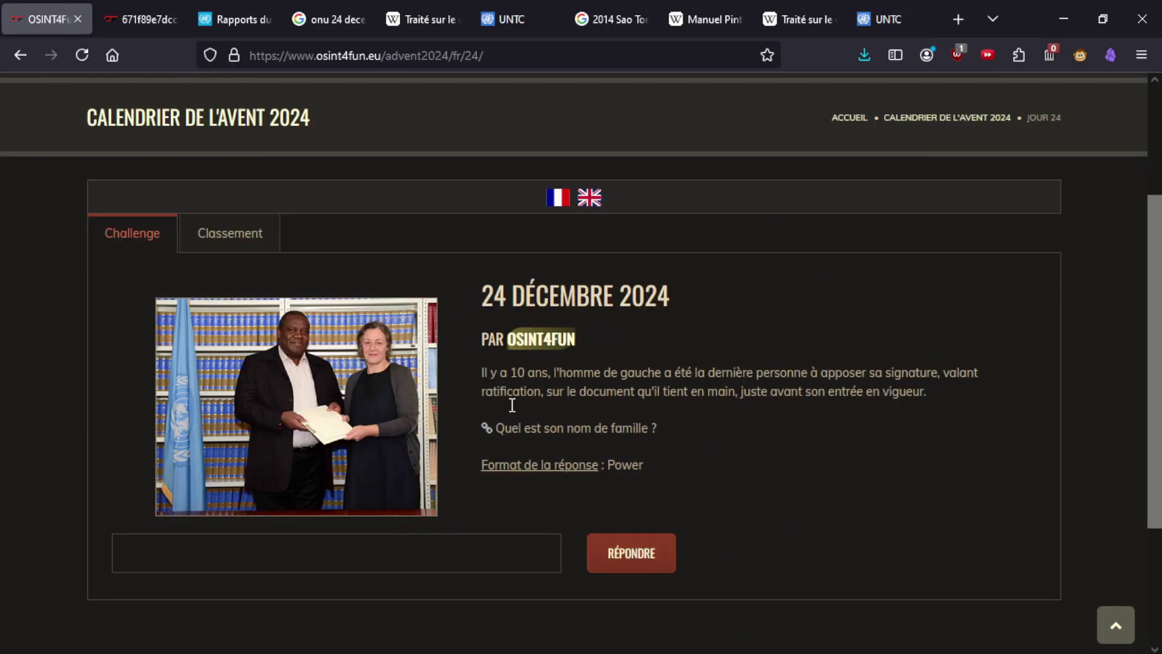
pyautogui.hotkey('ctrl', 'v')
pyautogui.click(647, 582)
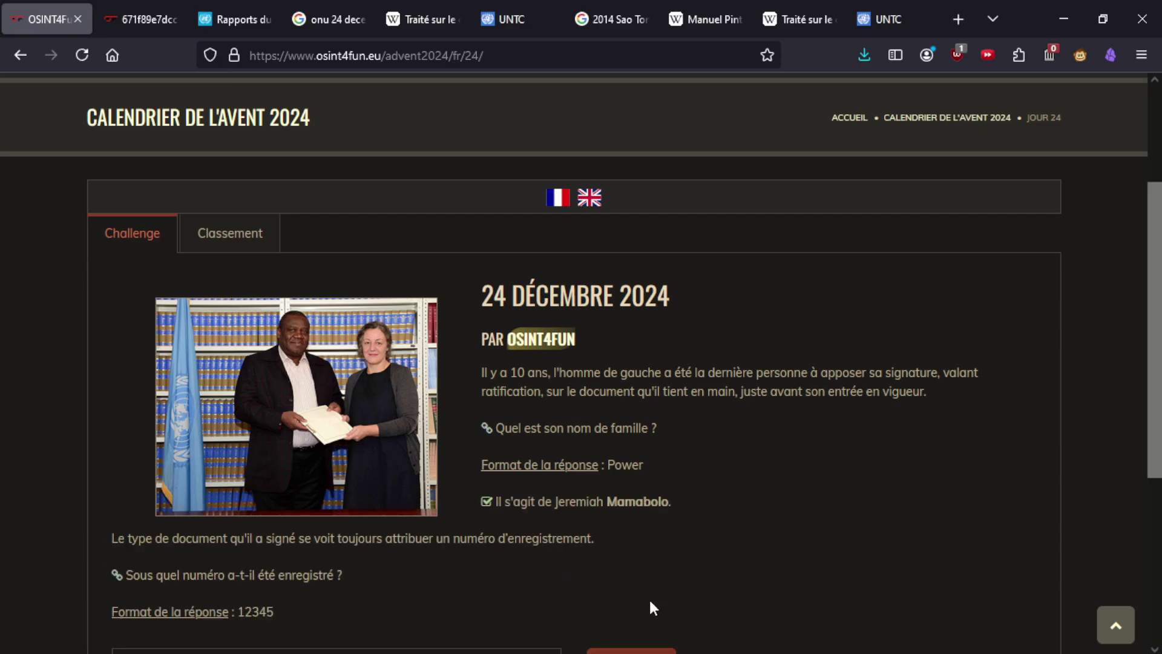
# Read the challenge's registration number question and open the XXVI-8 treaty reference of the South Africa entry in a new tab.
pyautogui.scroll(-2, 649, 597)
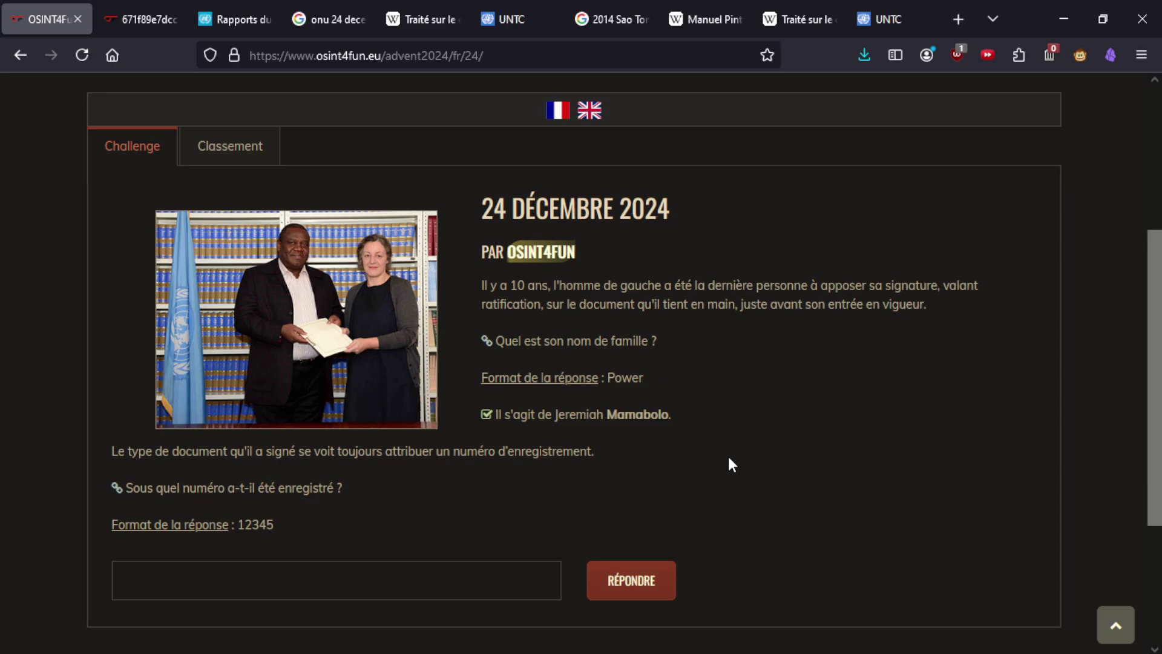
pyautogui.click(886, 24)
pyautogui.click(572, 420)
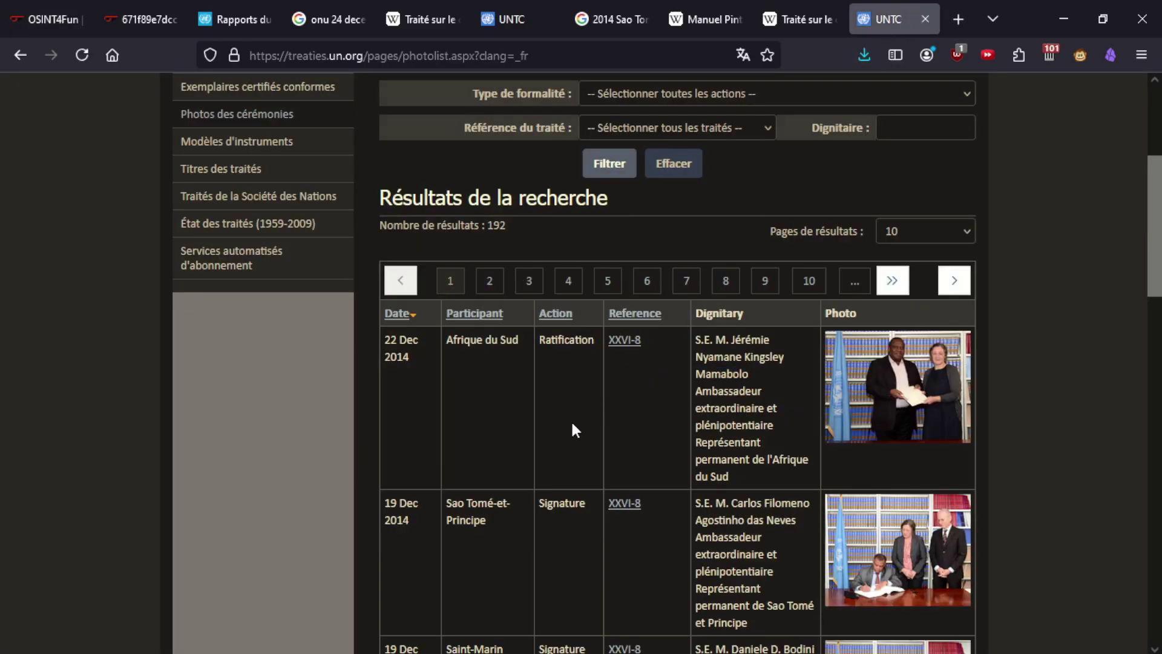
pyautogui.middleClick(626, 348)
pyautogui.scroll(-2, 634, 399)
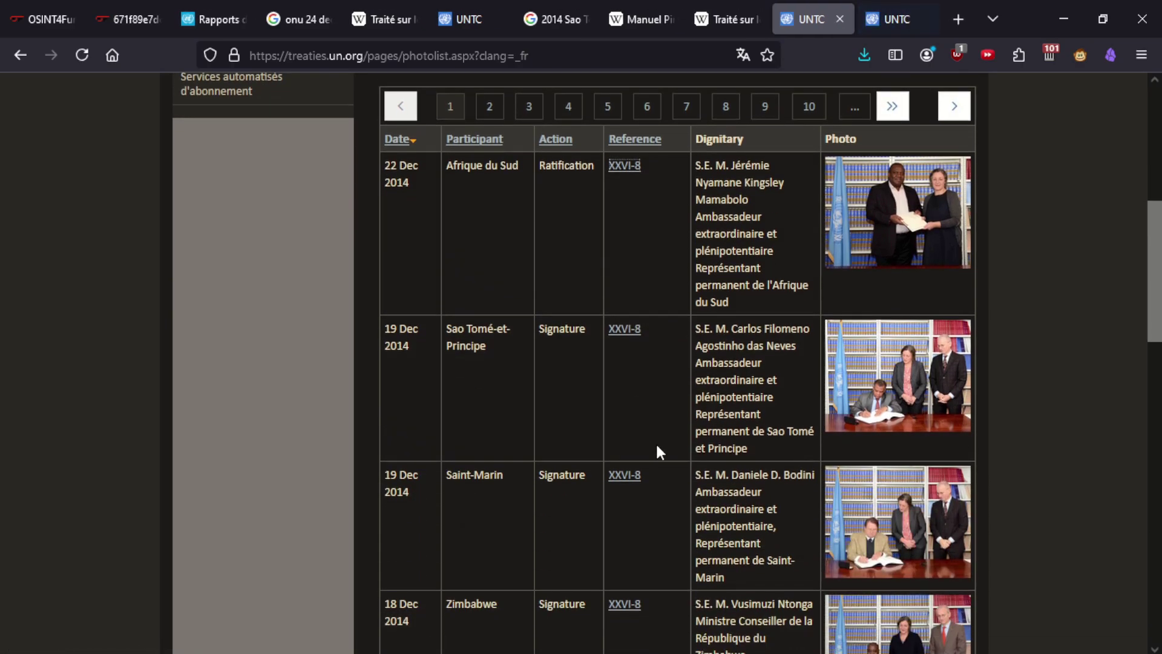
pyautogui.scroll(1, 656, 442)
pyautogui.click(42, 19)
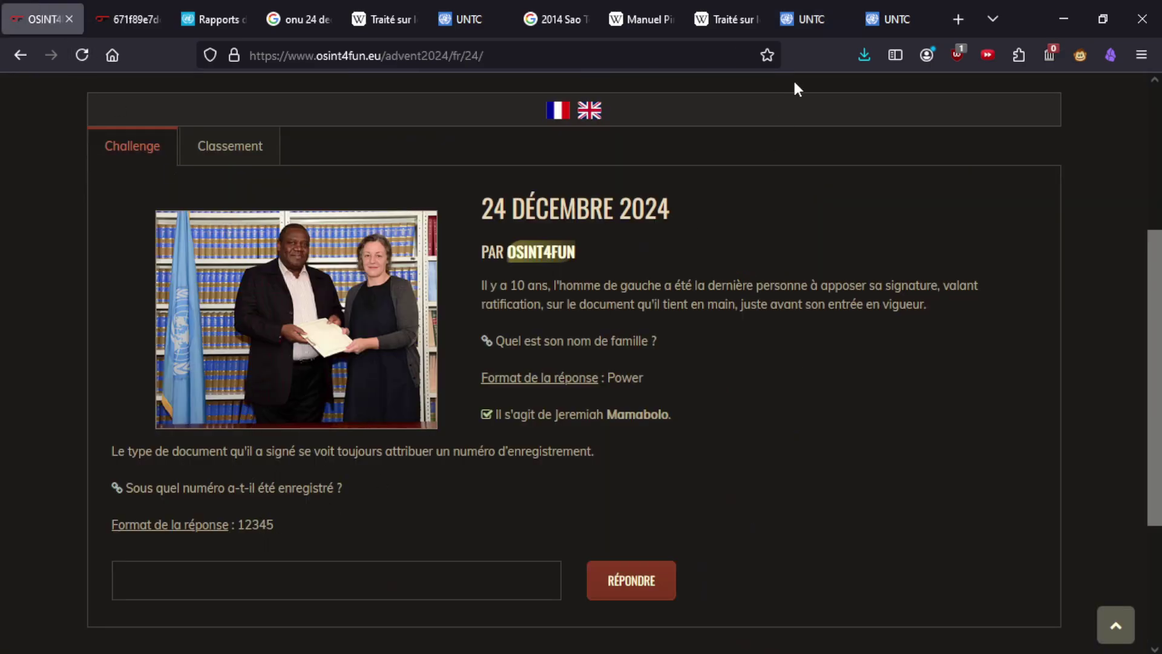
pyautogui.click(890, 19)
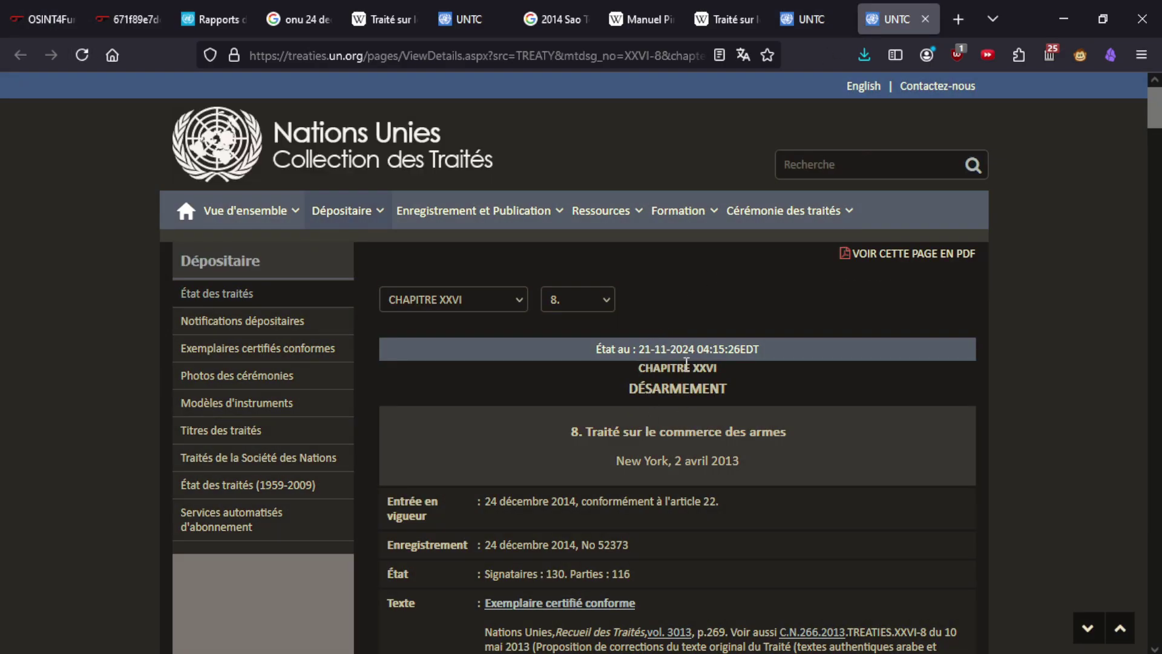
# Copy the treaty's registration number 52373, submit it as the second answer, and read the next question.
pyautogui.doubleClick(616, 544)
pyautogui.hotkey('ctrl', 'c')
pyautogui.click(42, 19)
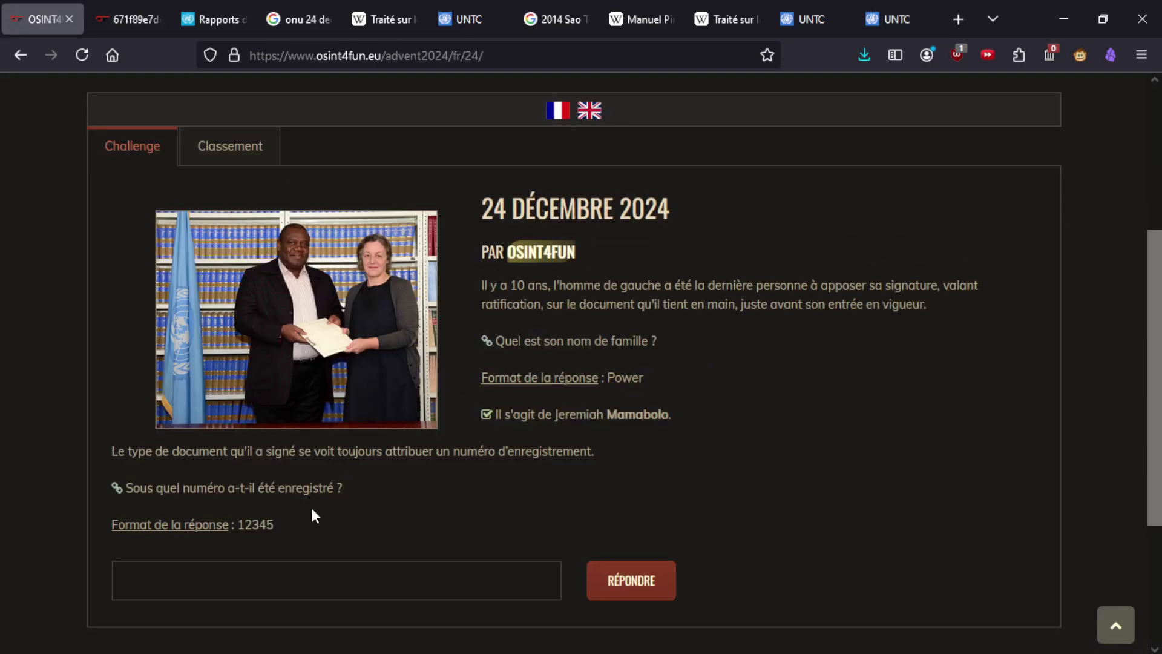
pyautogui.click(427, 574)
pyautogui.hotkey('ctrl', 'v')
pyautogui.click(634, 573)
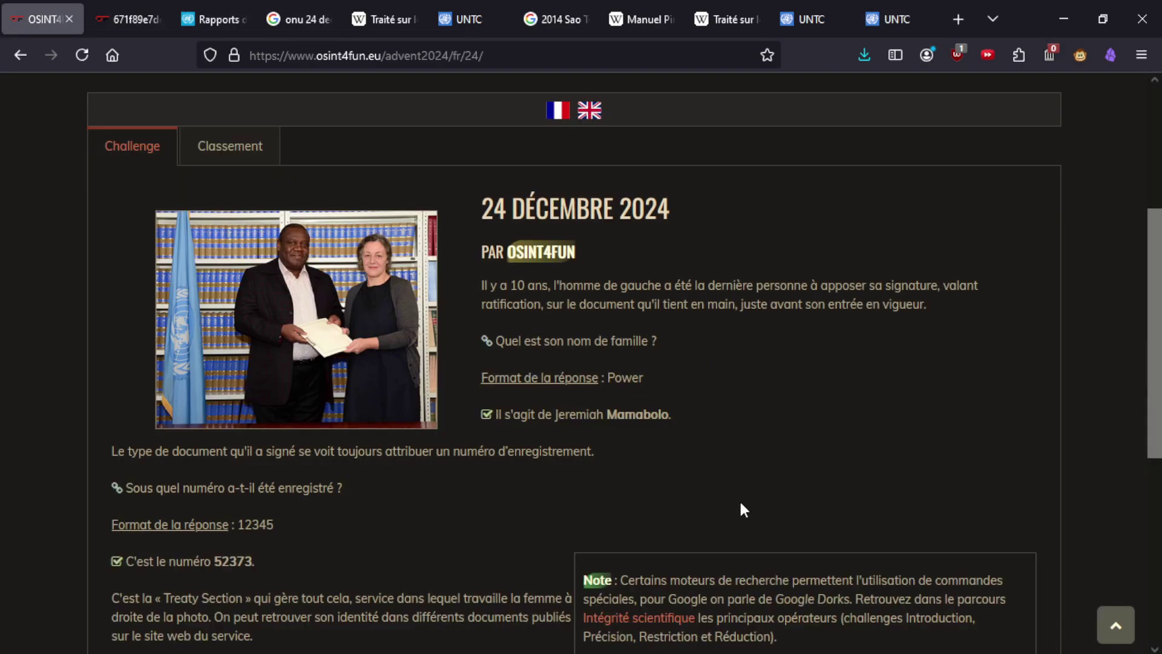
pyautogui.scroll(-3, 692, 490)
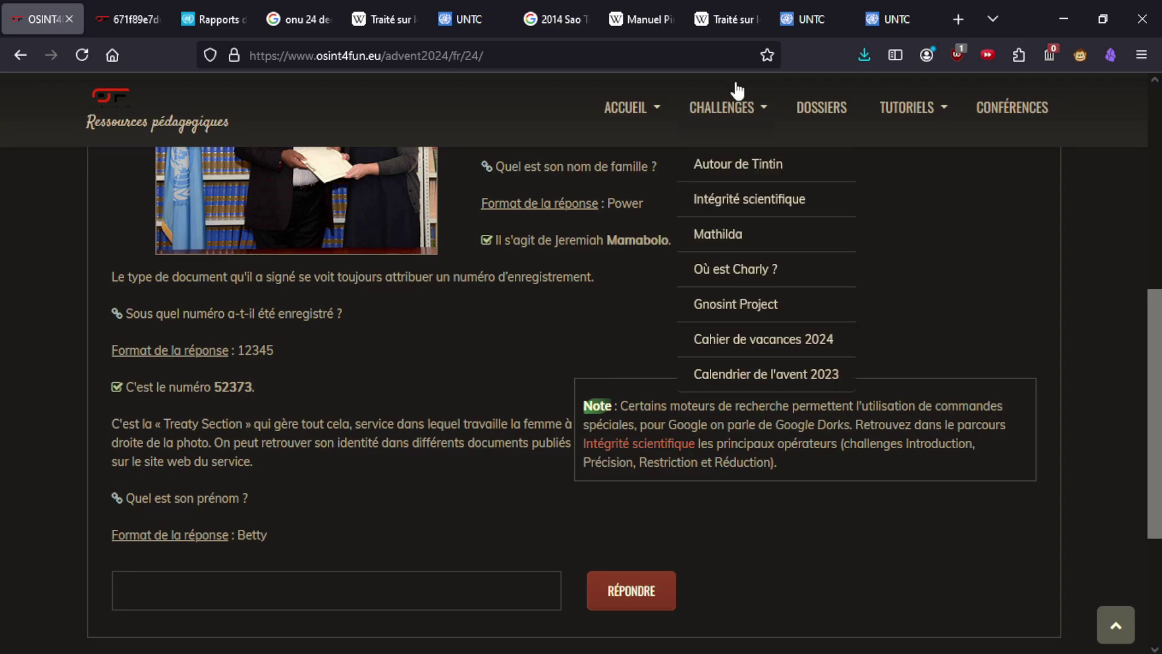
# Read the challenge's third question about the first name of the woman from the Treaty Section in the photo.
pyautogui.click(805, 19)
pyautogui.click(43, 19)
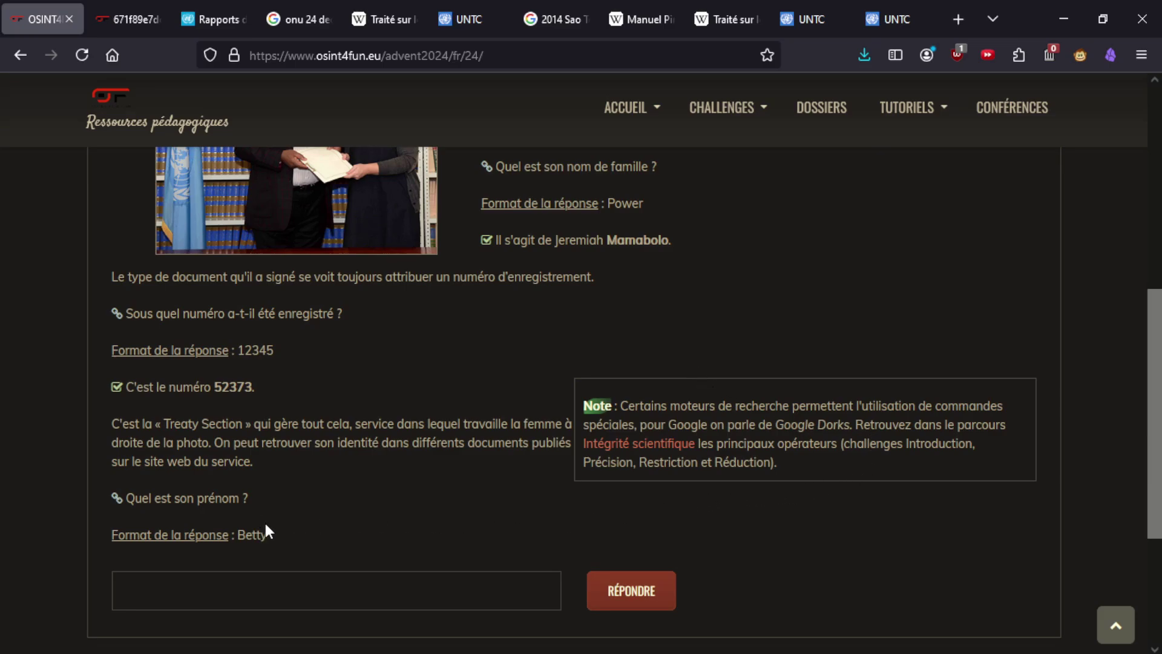
pyautogui.scroll(5, 290, 508)
pyautogui.scroll(-7, 347, 486)
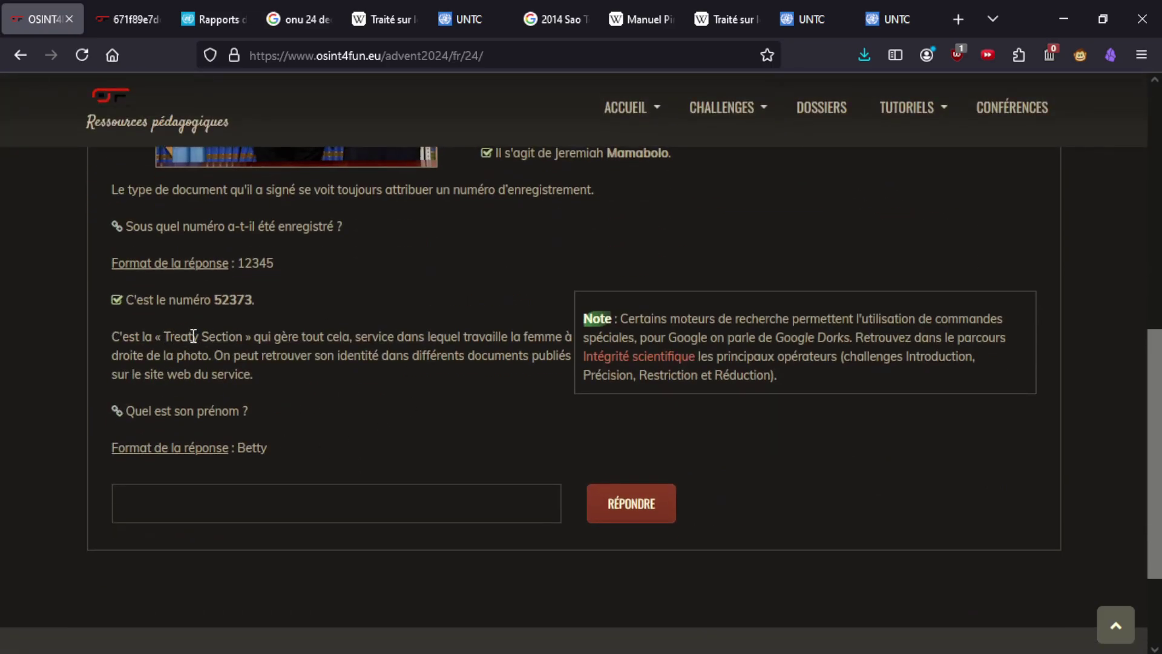
# Open the certified true copy (Exemplaire certifié conforme) PDF from the Arms Trade Treaty's XXVI-8 details page in Firefox.
pyautogui.click(875, 19)
pyautogui.scroll(-3, 586, 498)
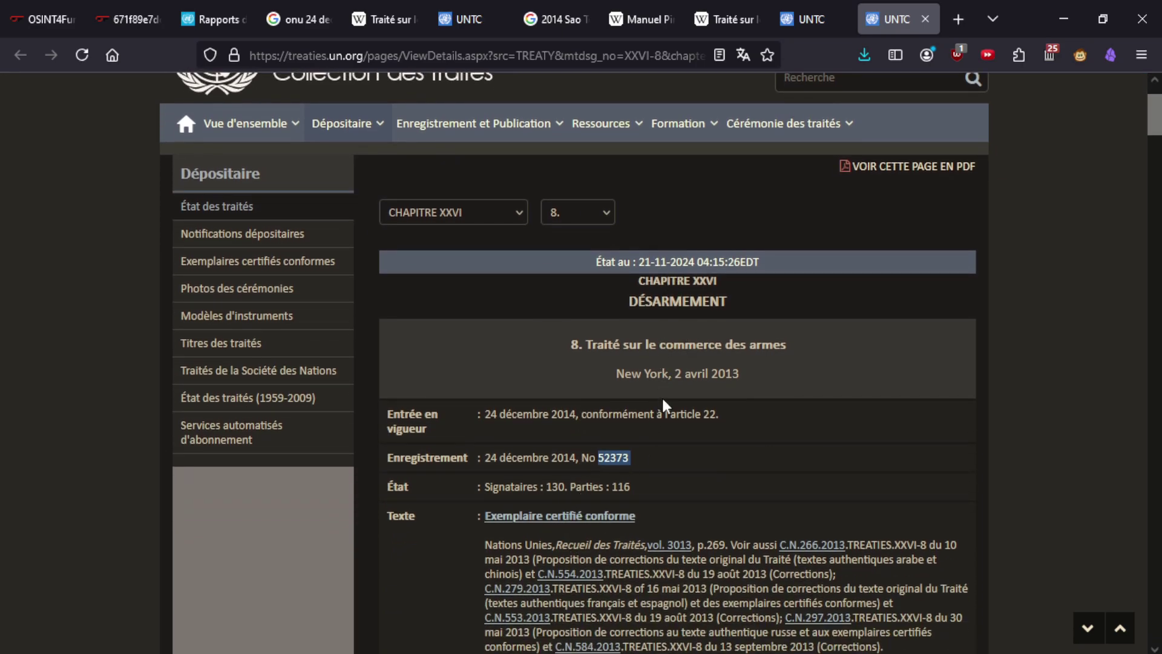
pyautogui.scroll(-9, 599, 499)
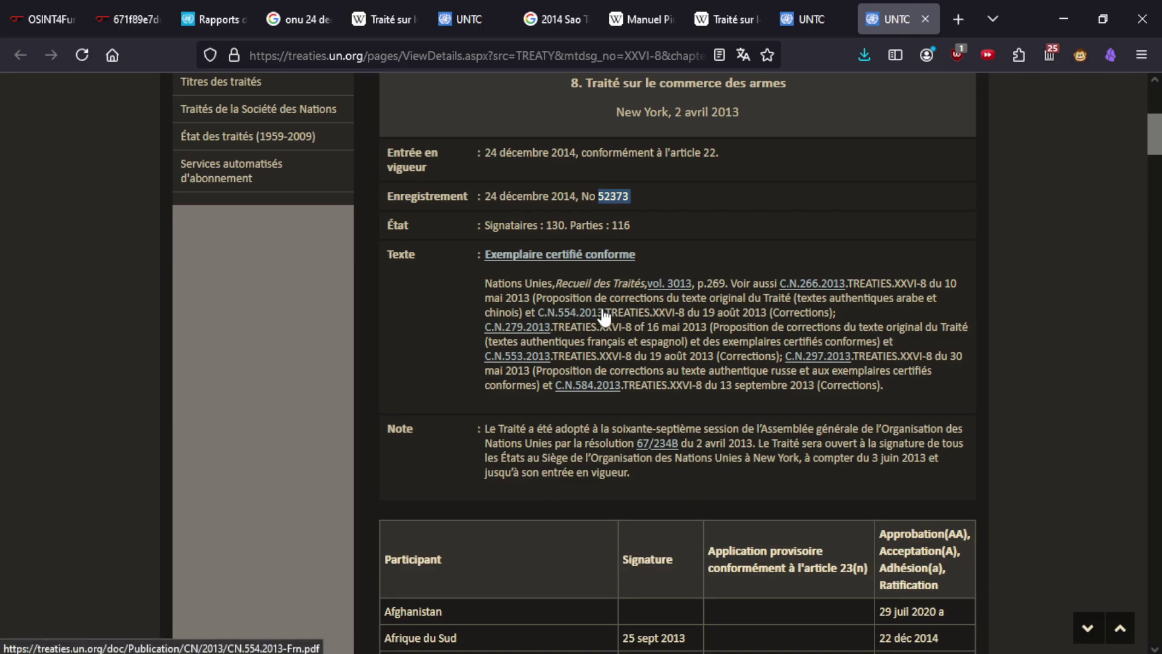
pyautogui.click(585, 256)
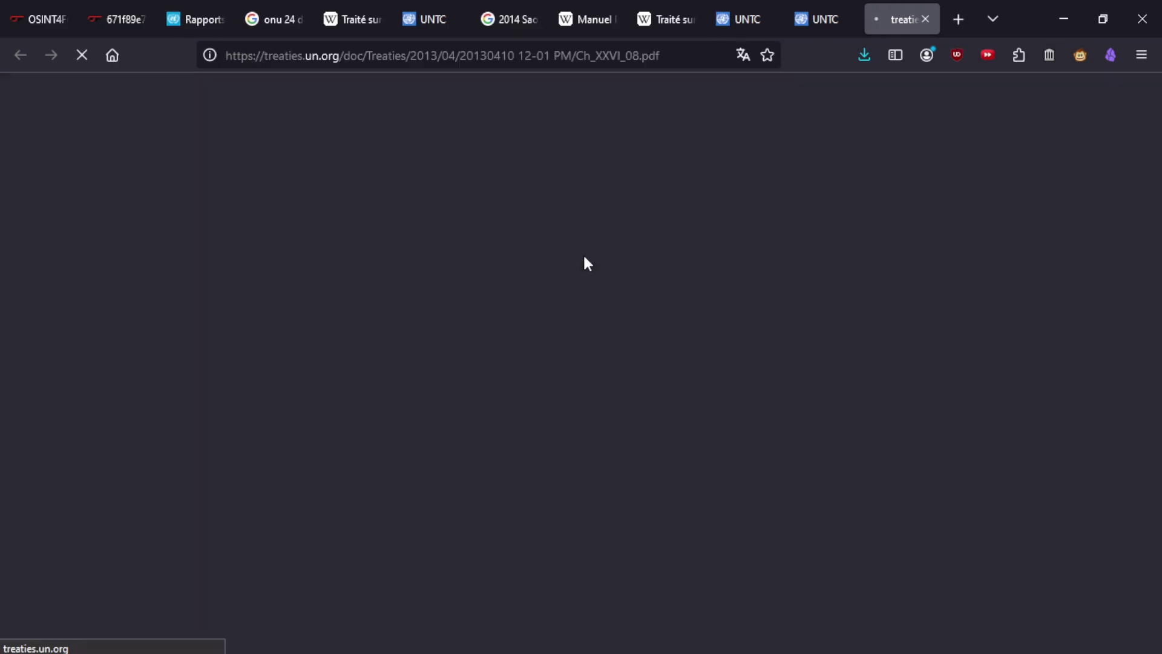
pyautogui.click(569, 536)
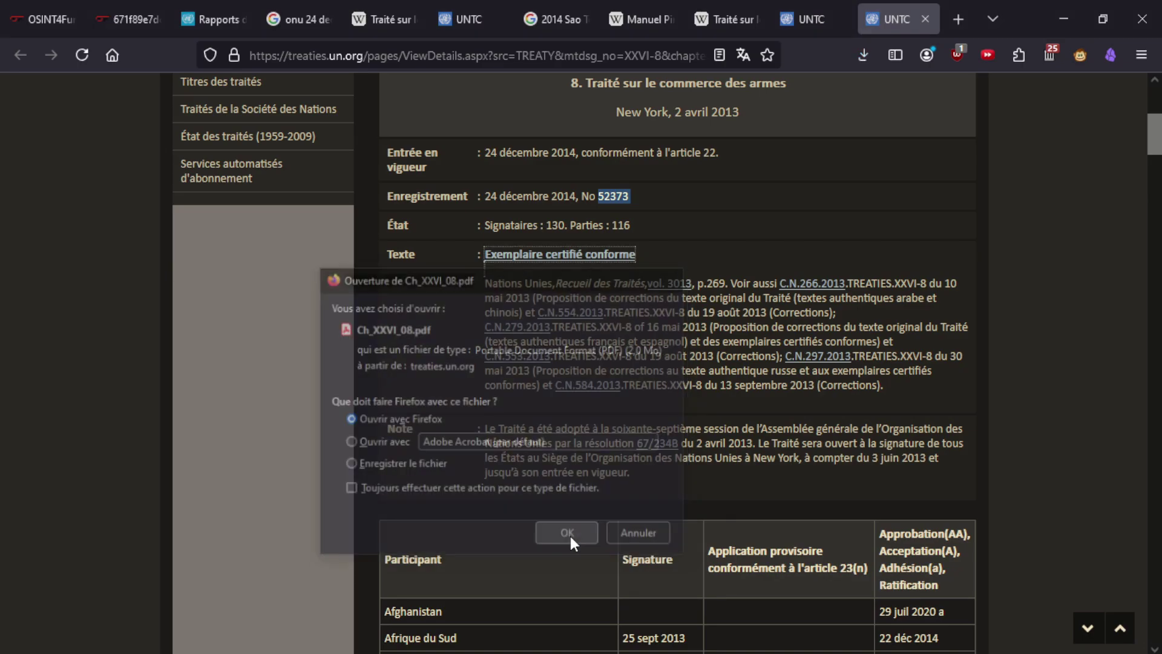
# Skim the certified copy Ch_XXVI_08.pdf from its cover through the Chinese and English versions to the French preamble on page 42.
pyautogui.scroll(-15, 552, 349)
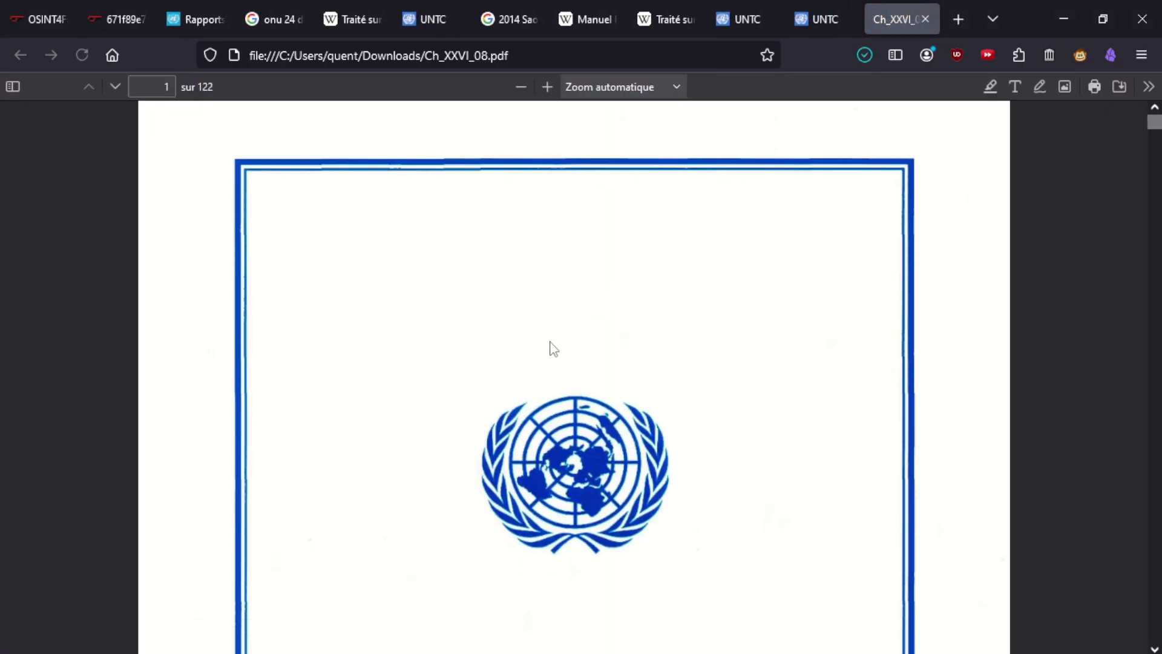
pyautogui.scroll(-5, 552, 351)
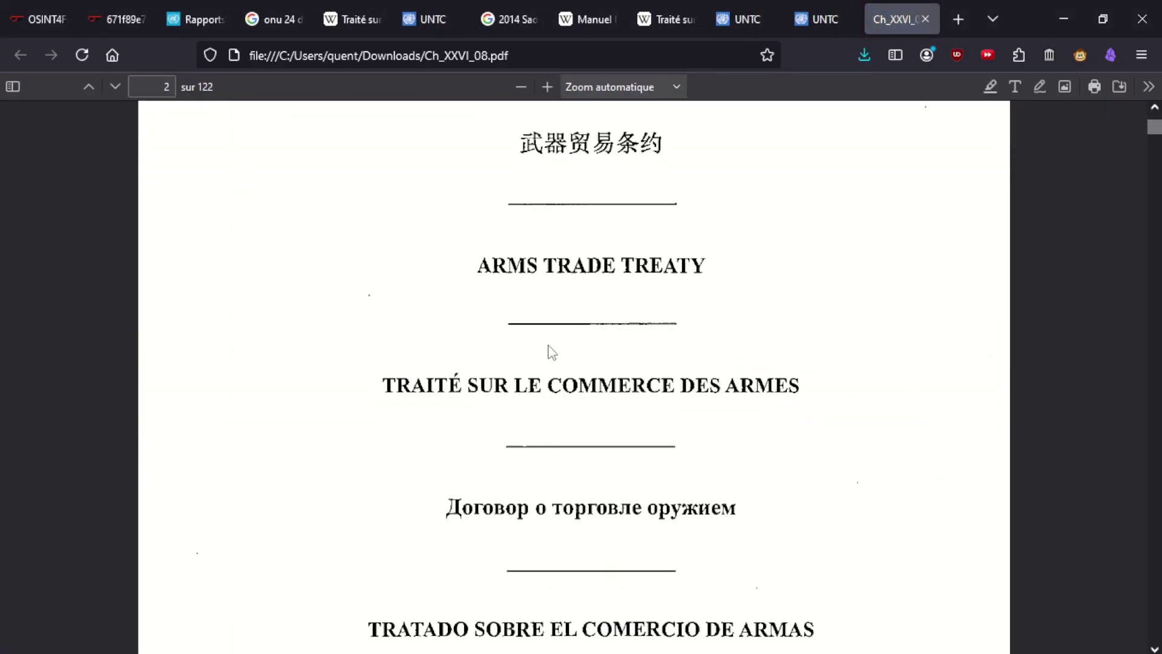
pyautogui.scroll(-12, 519, 370)
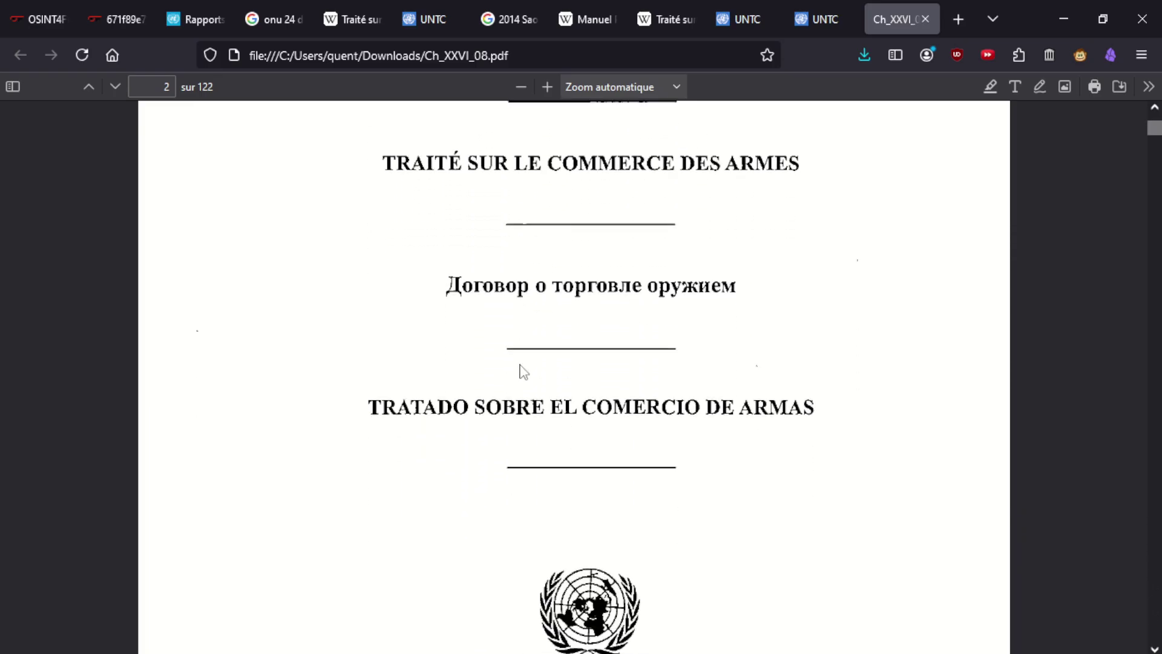
pyautogui.scroll(-15, 512, 404)
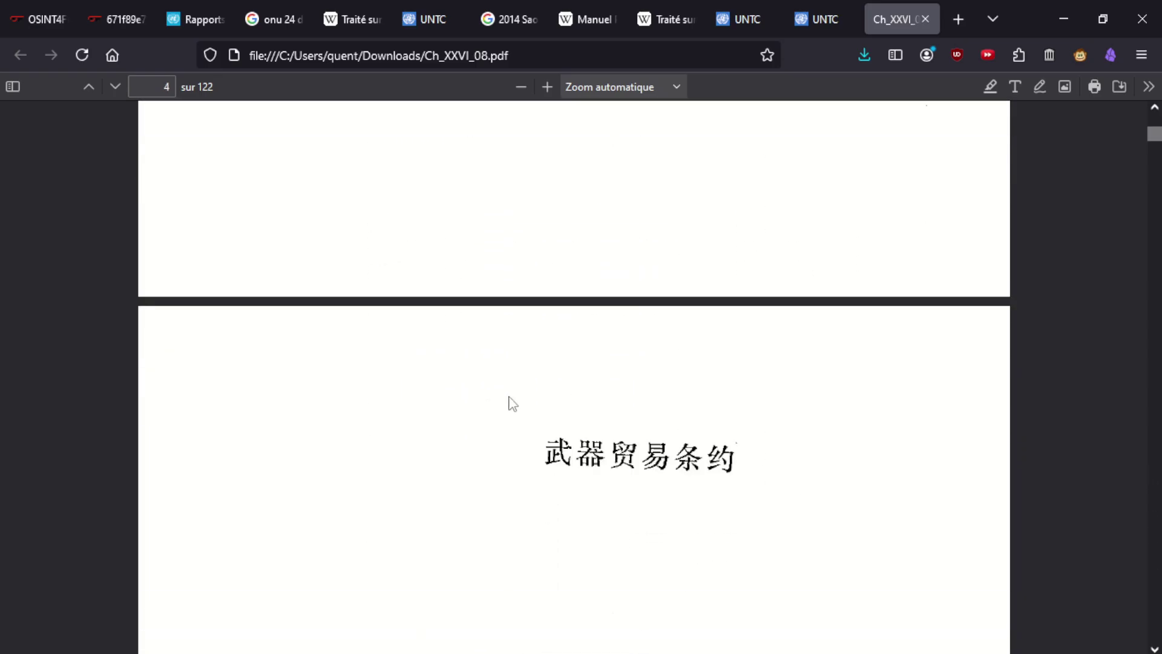
pyautogui.scroll(-15, 514, 402)
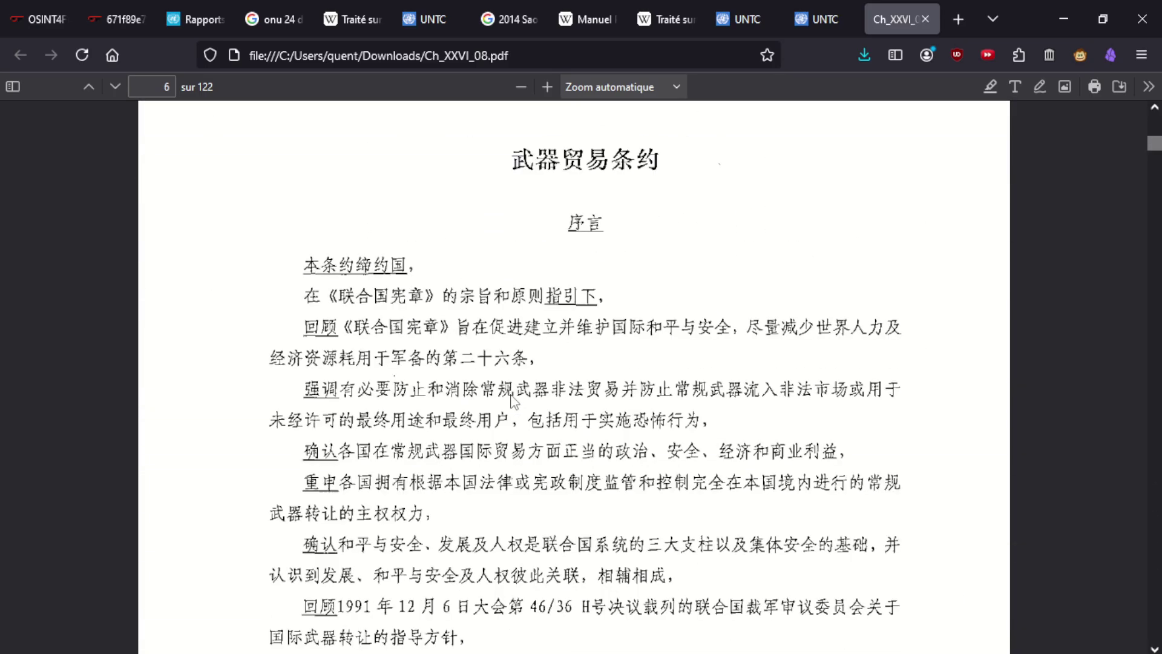
pyautogui.scroll(-15, 512, 401)
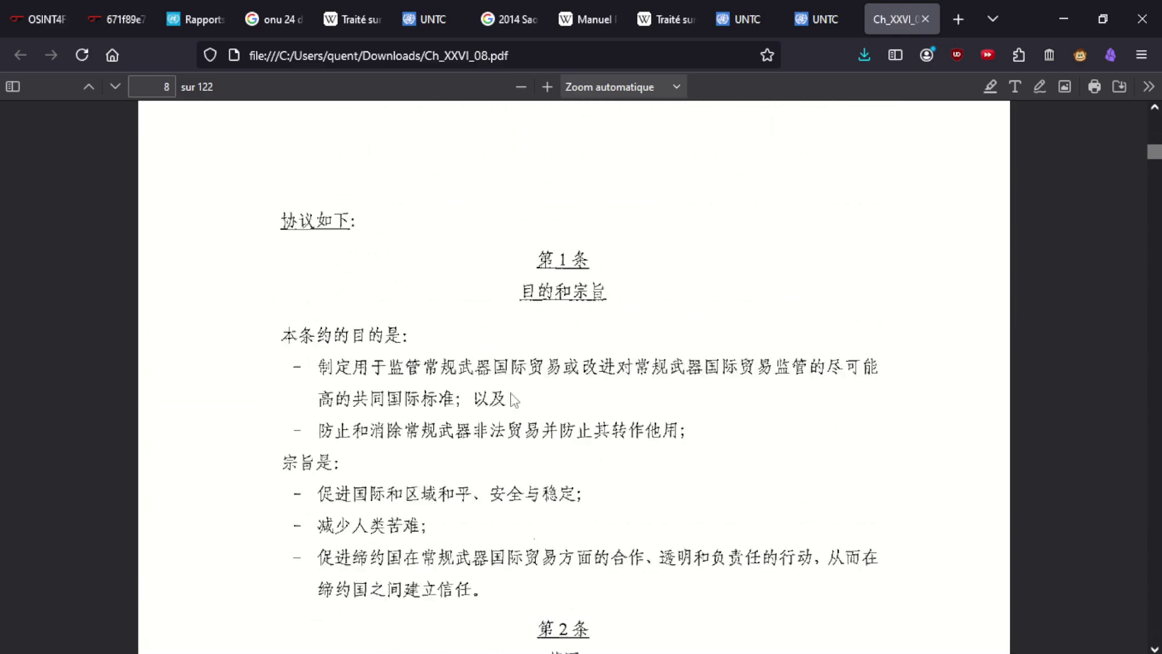
pyautogui.scroll(-5, 799, 344)
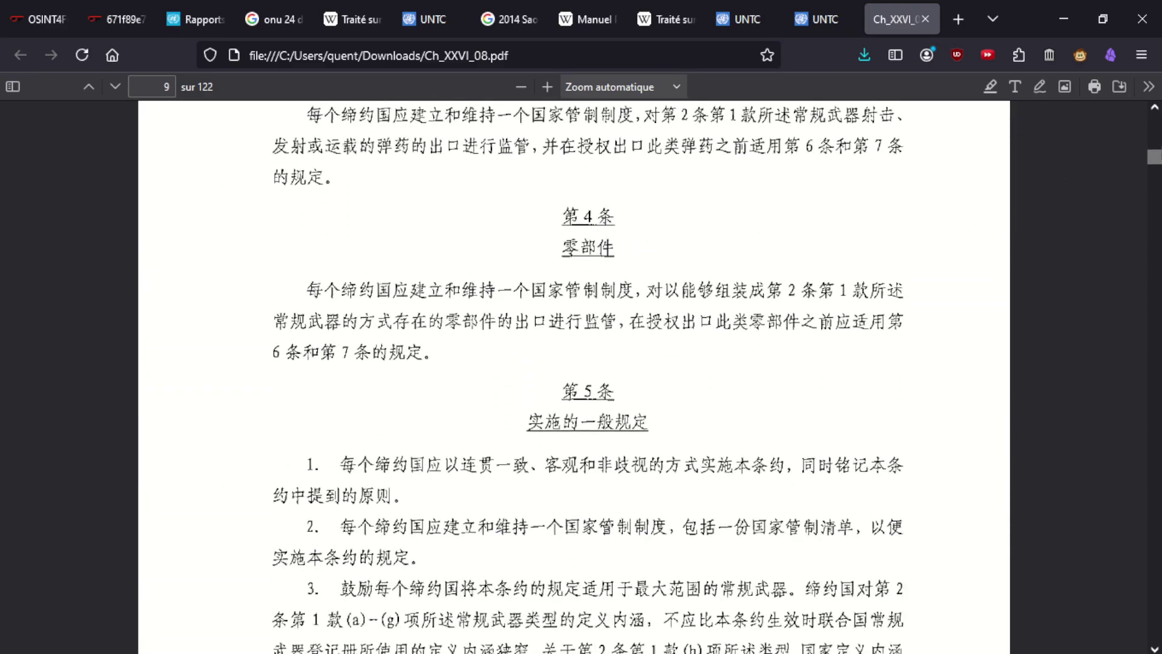
pyautogui.scroll(-20, 574, 375)
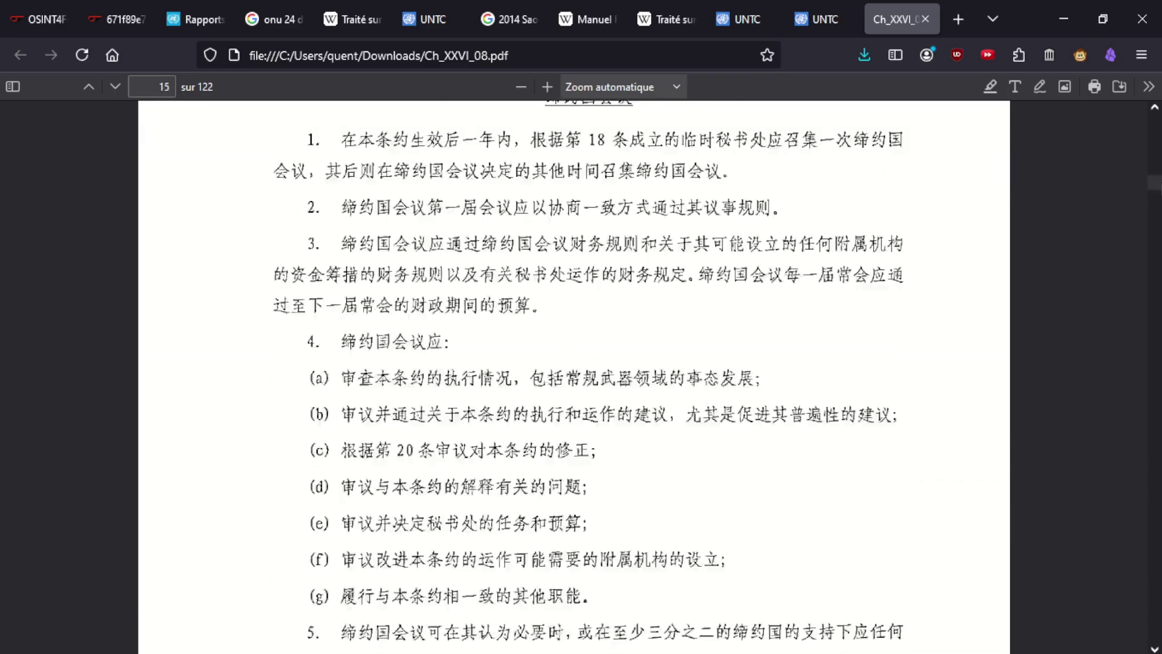
pyautogui.scroll(-10, 574, 375)
pyautogui.scroll(-20, 574, 375)
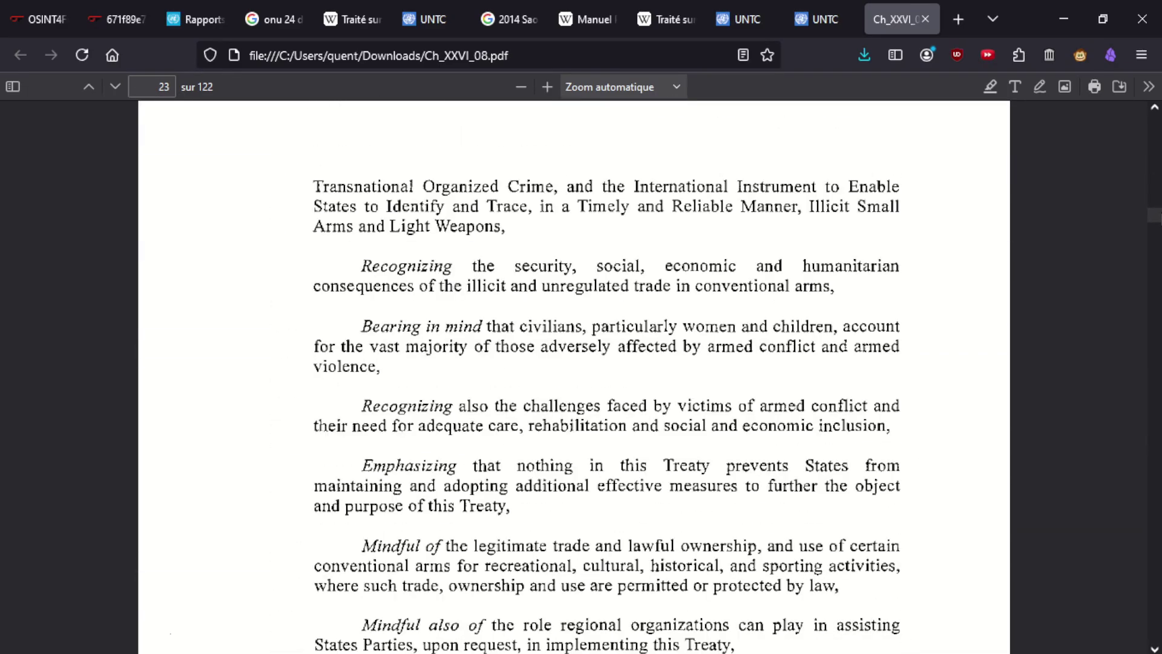
pyautogui.scroll(-20, 574, 376)
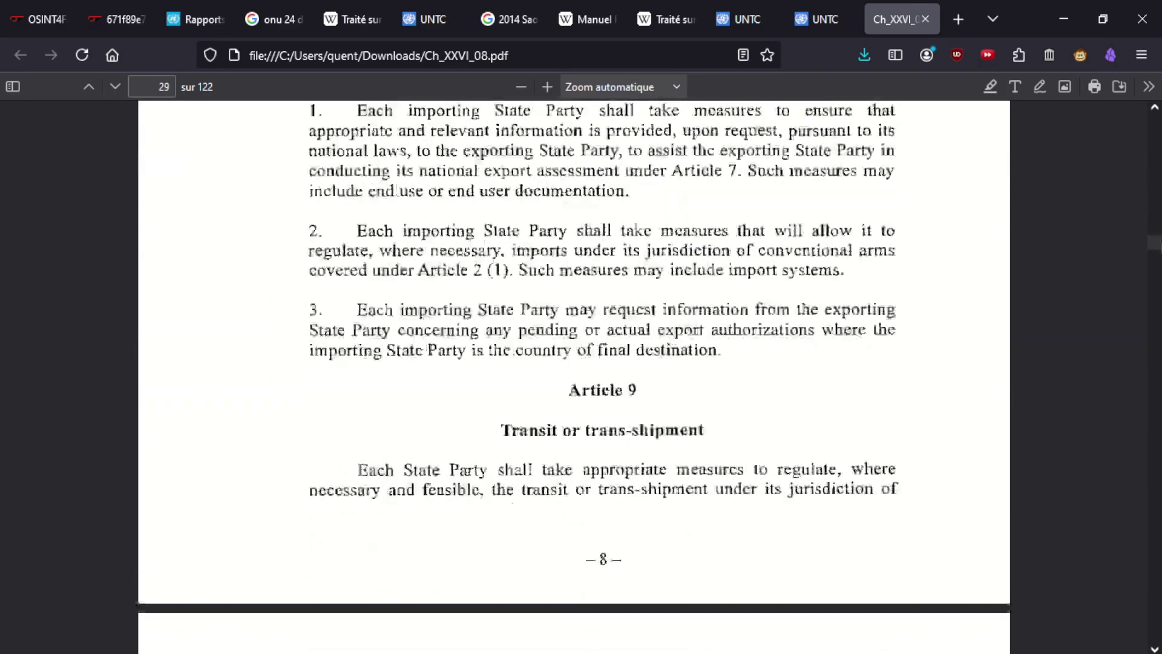
pyautogui.scroll(-10, 574, 376)
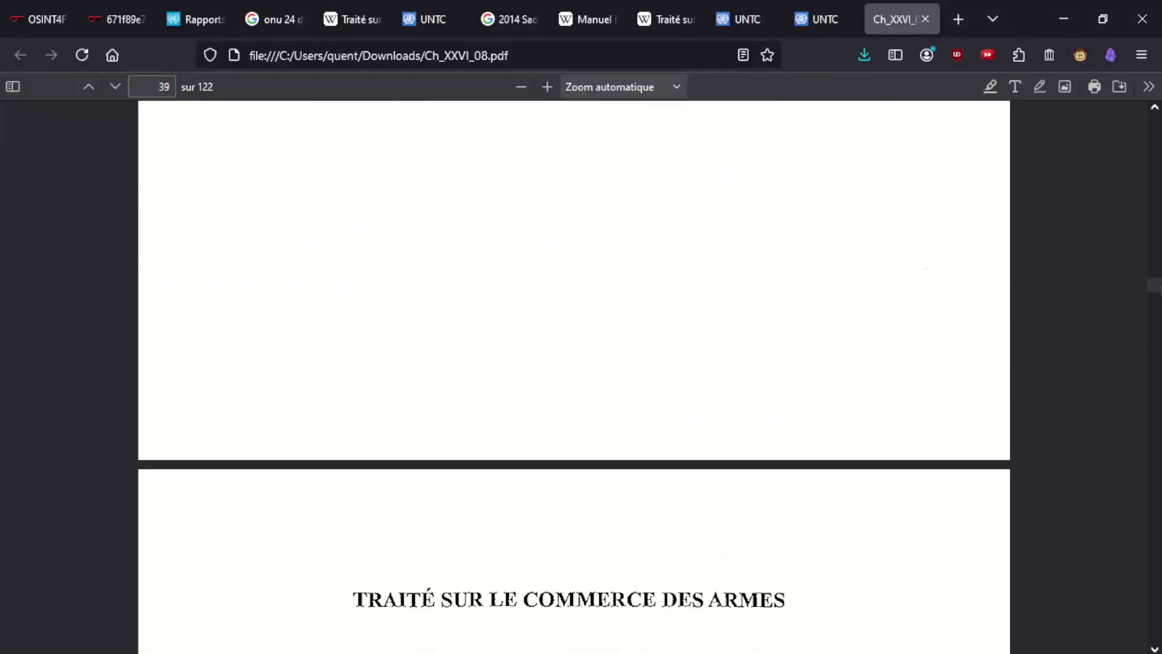
pyautogui.scroll(3, 662, 424)
pyautogui.scroll(-20, 661, 424)
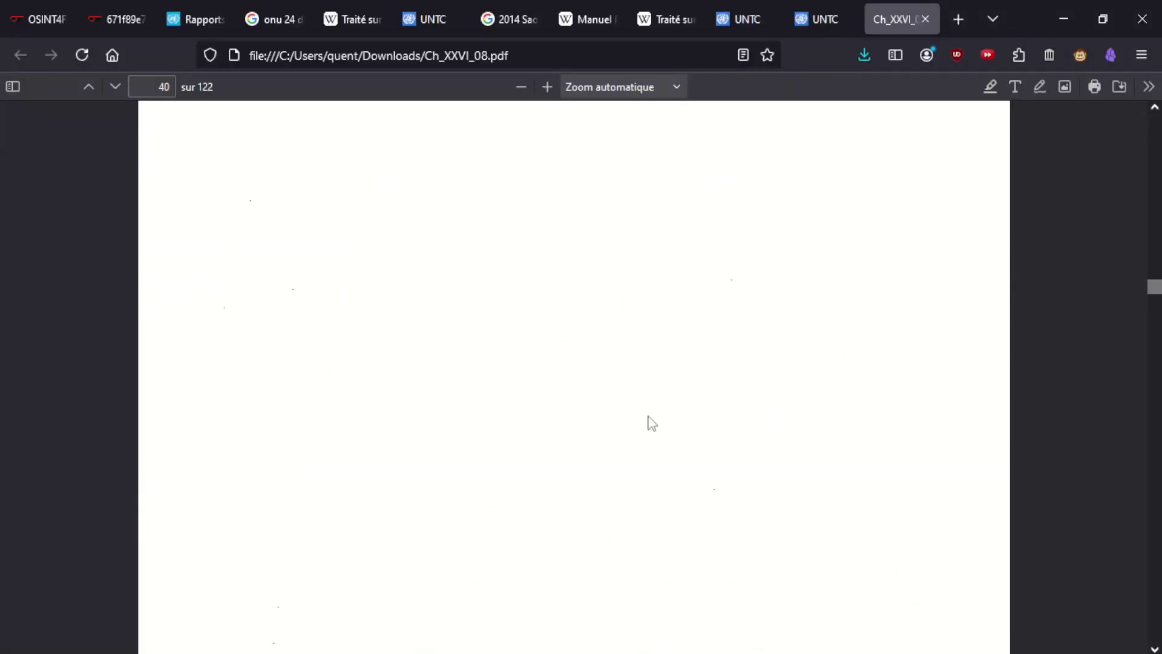
pyautogui.scroll(-6, 649, 428)
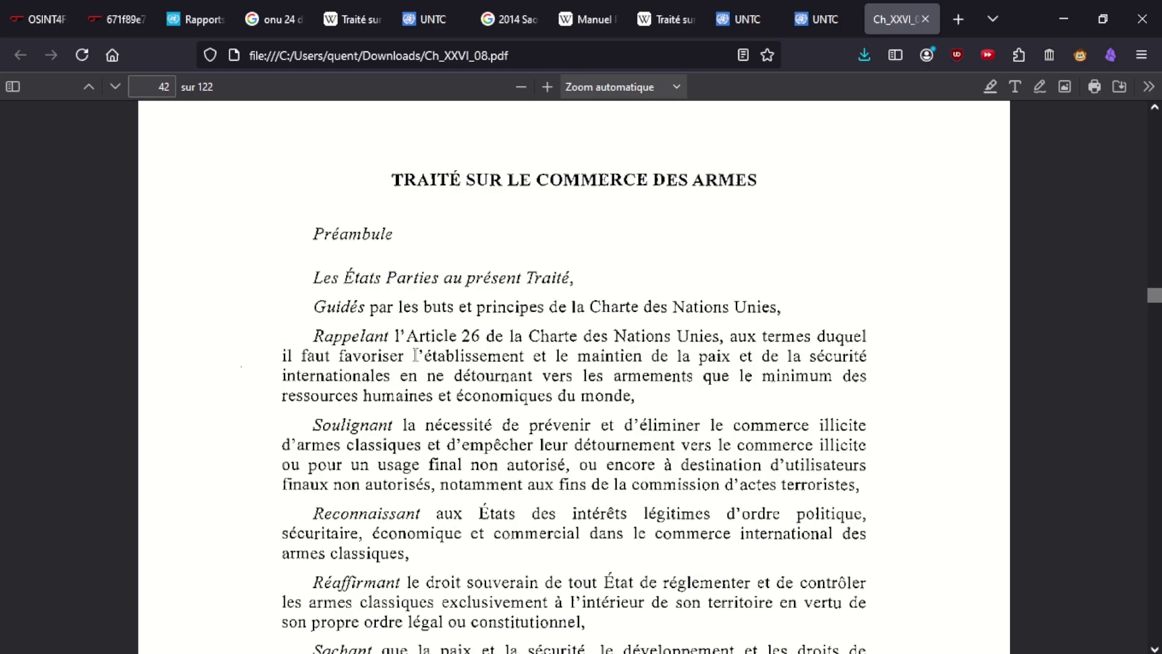
# Examine the French text of the treaty up to its closing Article 28 for names of Treaty Section staff, and close the PDF.
pyautogui.scroll(-20, 292, 429)
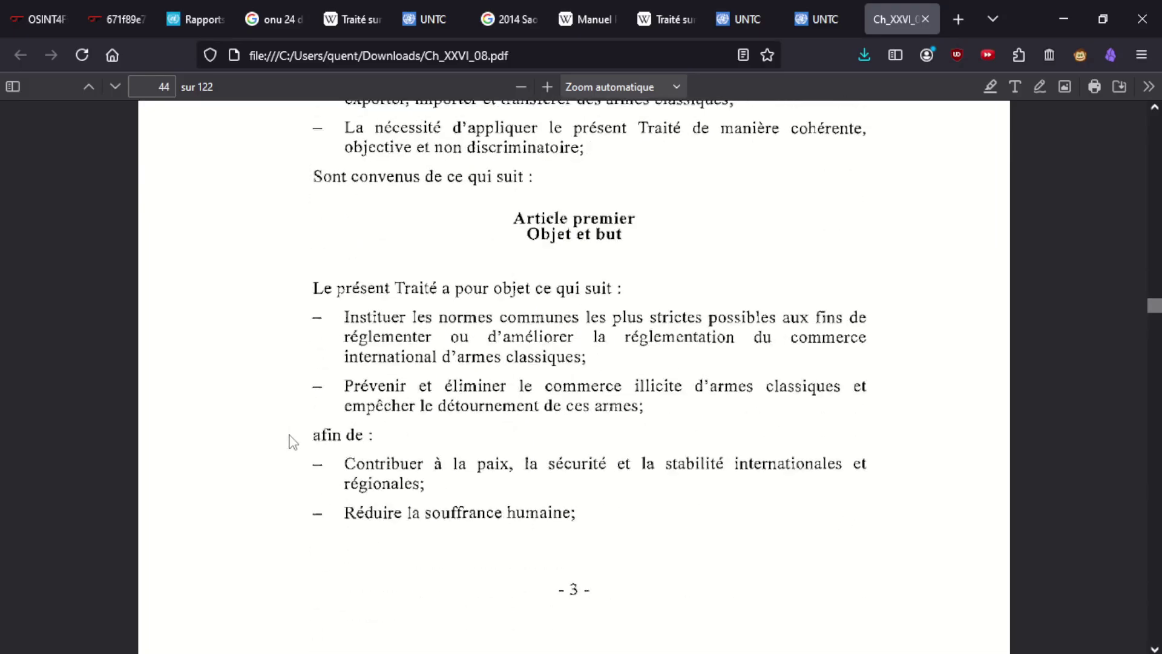
pyautogui.scroll(-15, 293, 443)
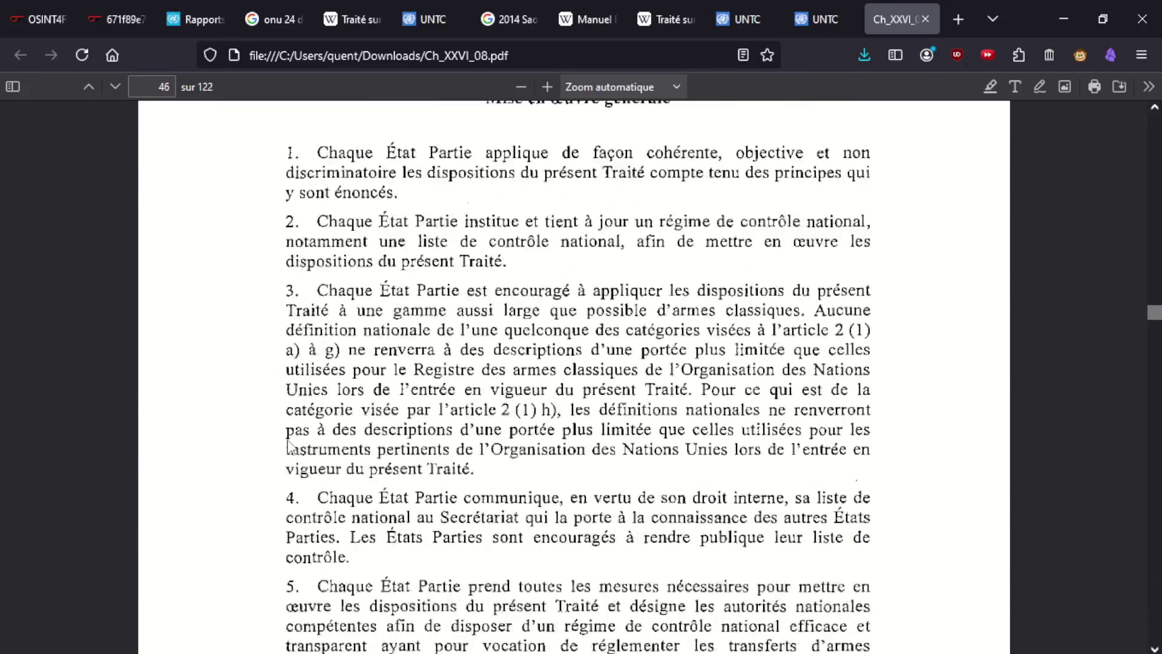
pyautogui.scroll(-10, 289, 448)
pyautogui.scroll(-20, 303, 451)
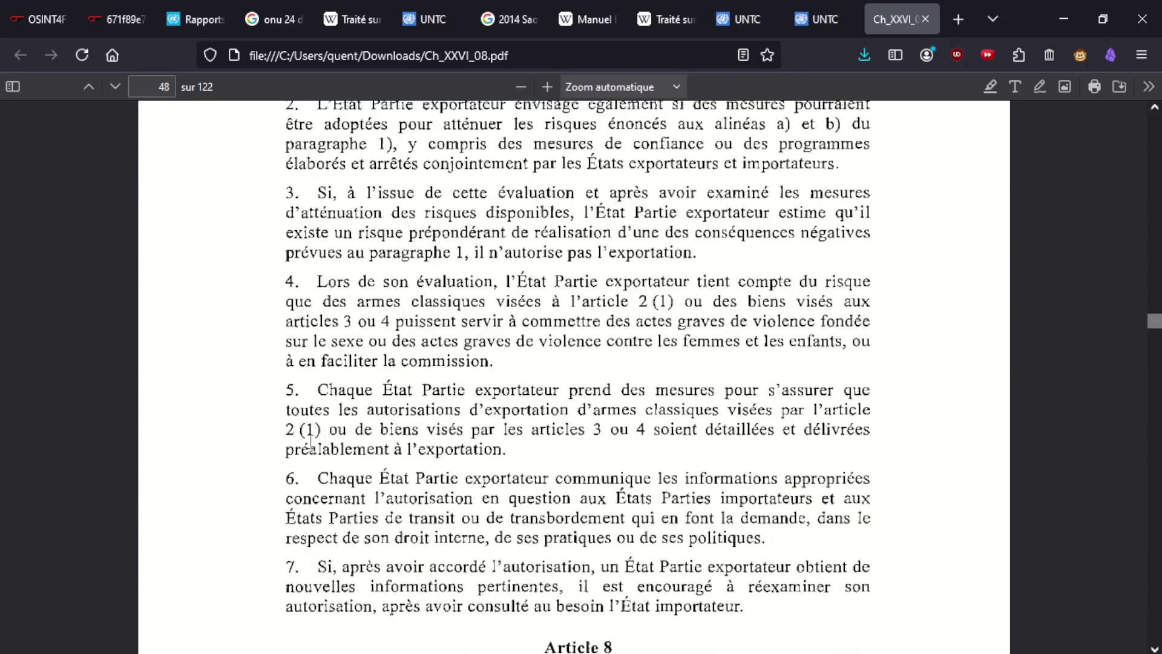
pyautogui.scroll(-15, 311, 442)
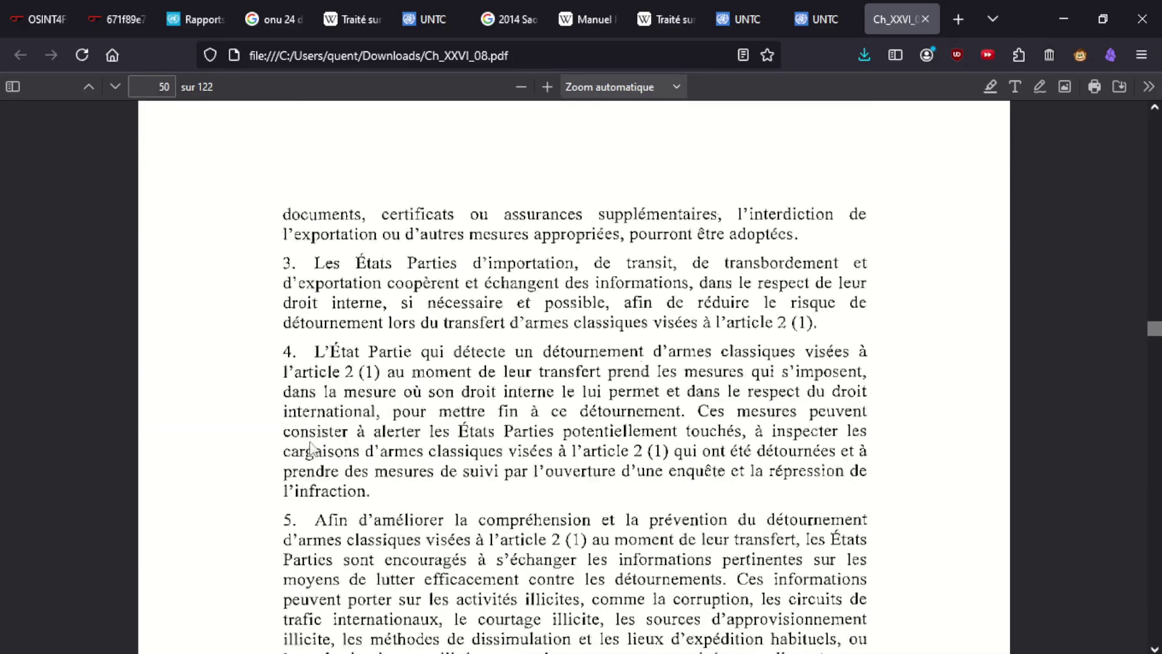
pyautogui.scroll(-20, 311, 445)
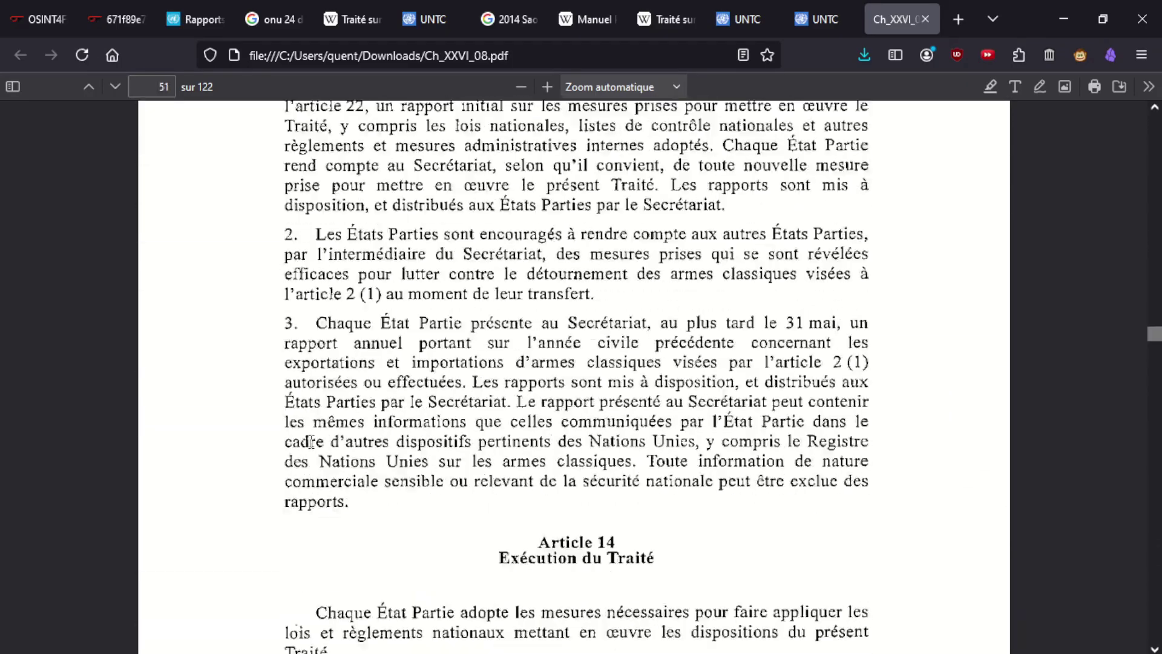
pyautogui.scroll(-20, 311, 451)
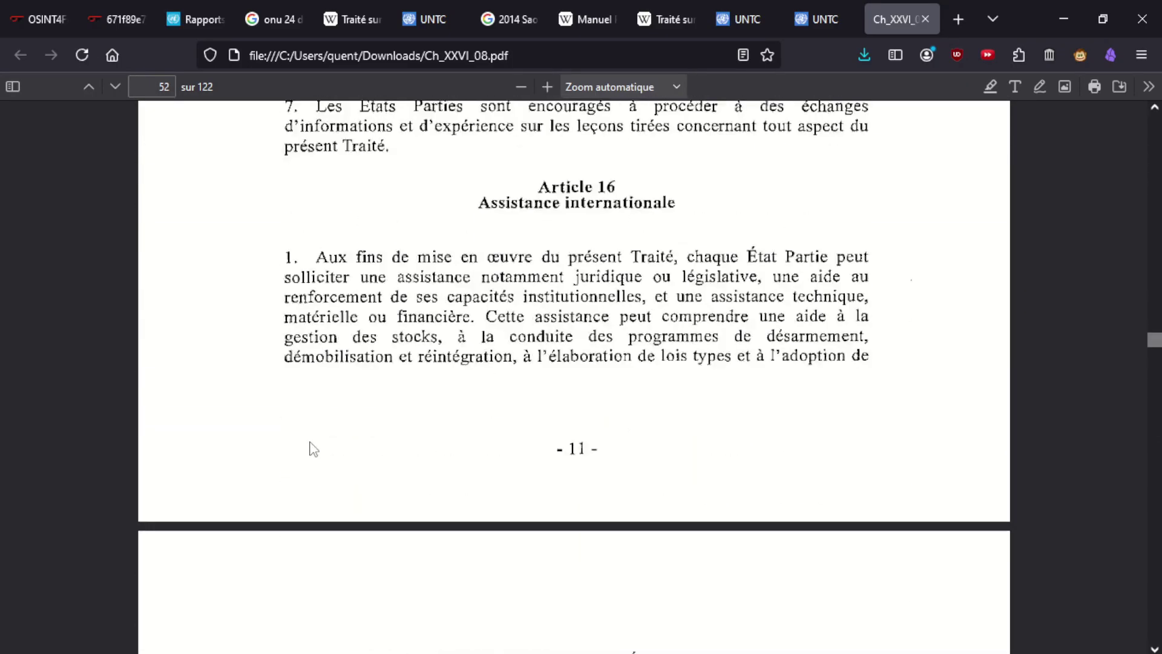
pyautogui.scroll(-9, 311, 445)
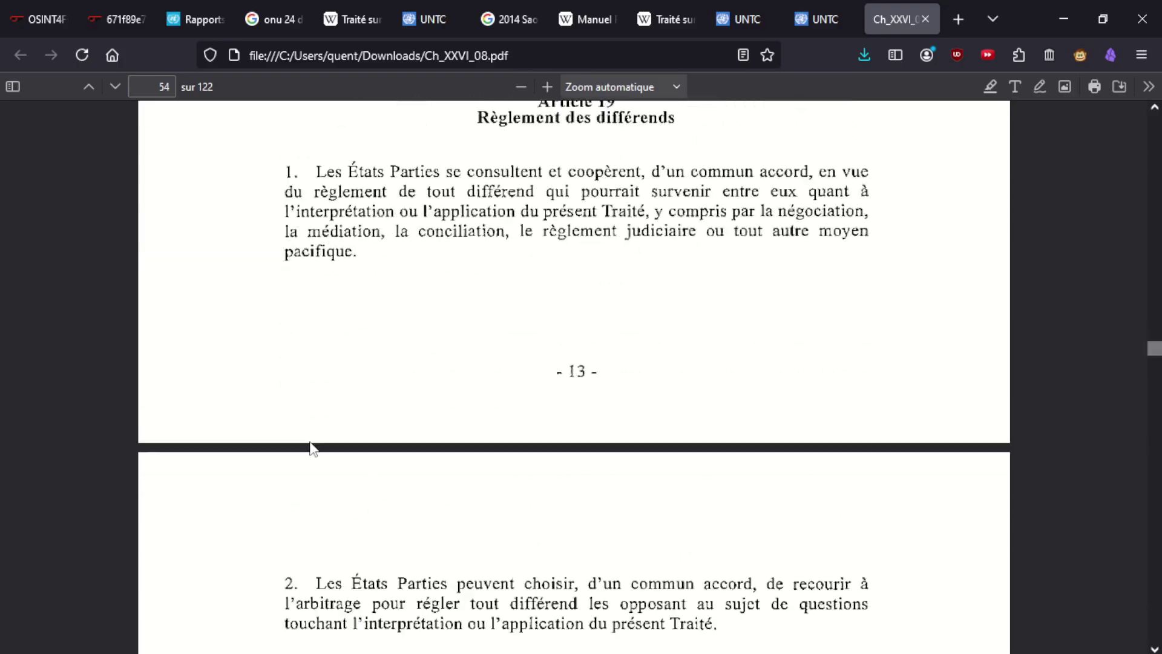
pyautogui.scroll(8, 311, 447)
pyautogui.scroll(-20, 312, 451)
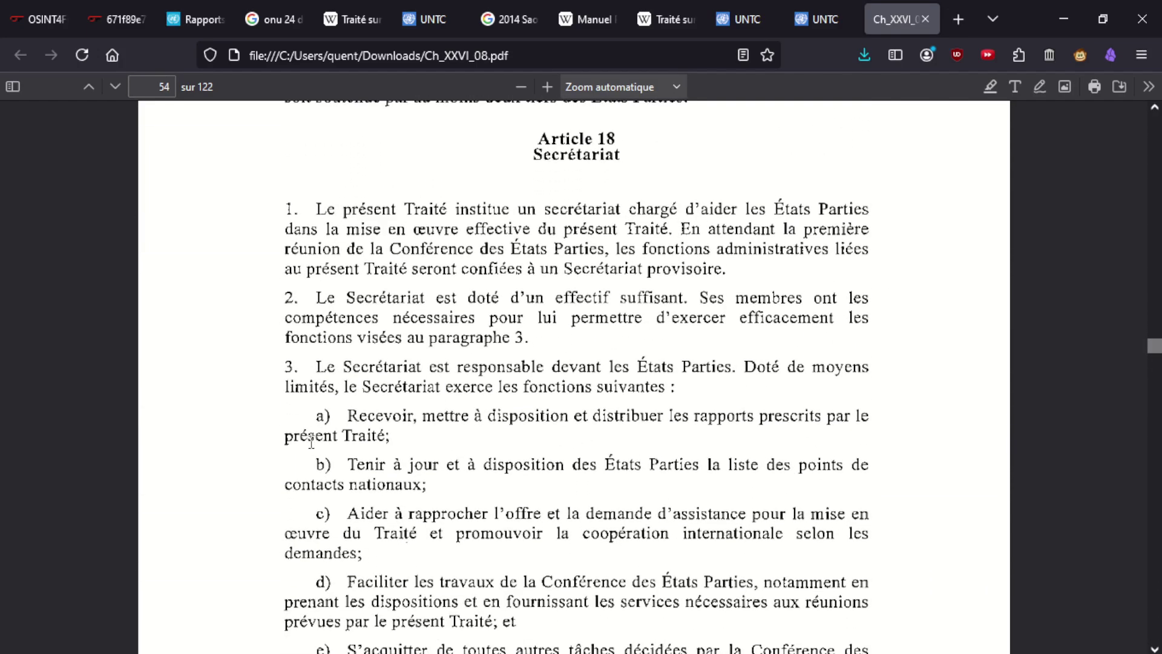
pyautogui.scroll(-20, 311, 445)
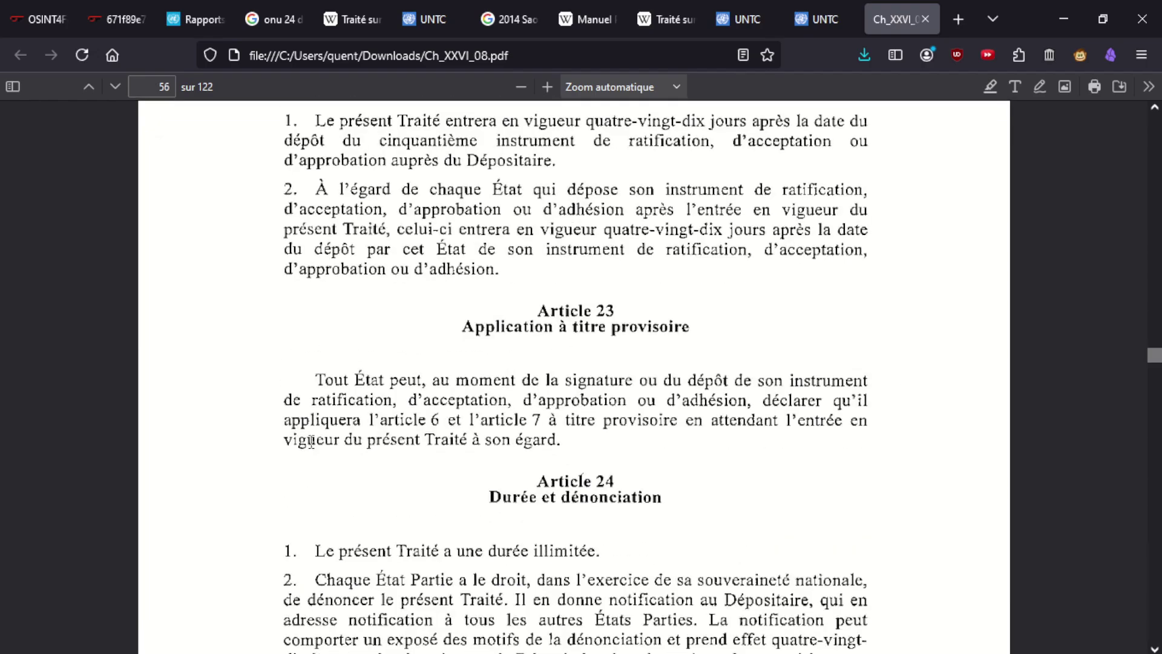
pyautogui.scroll(-3, 312, 448)
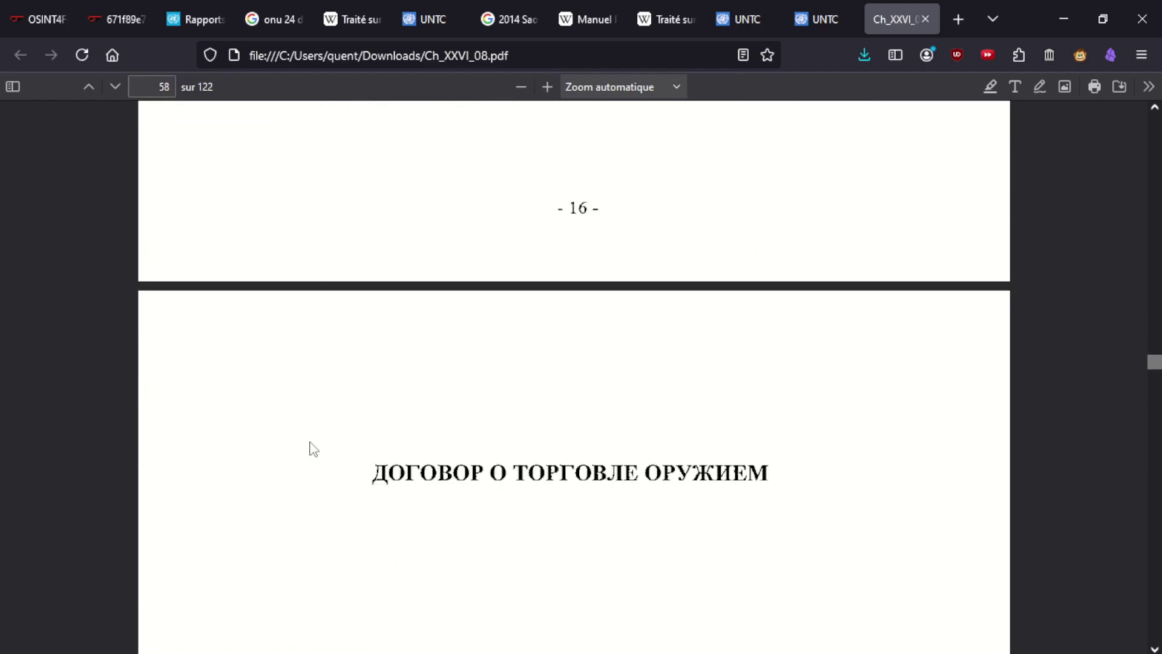
pyautogui.scroll(8, 311, 446)
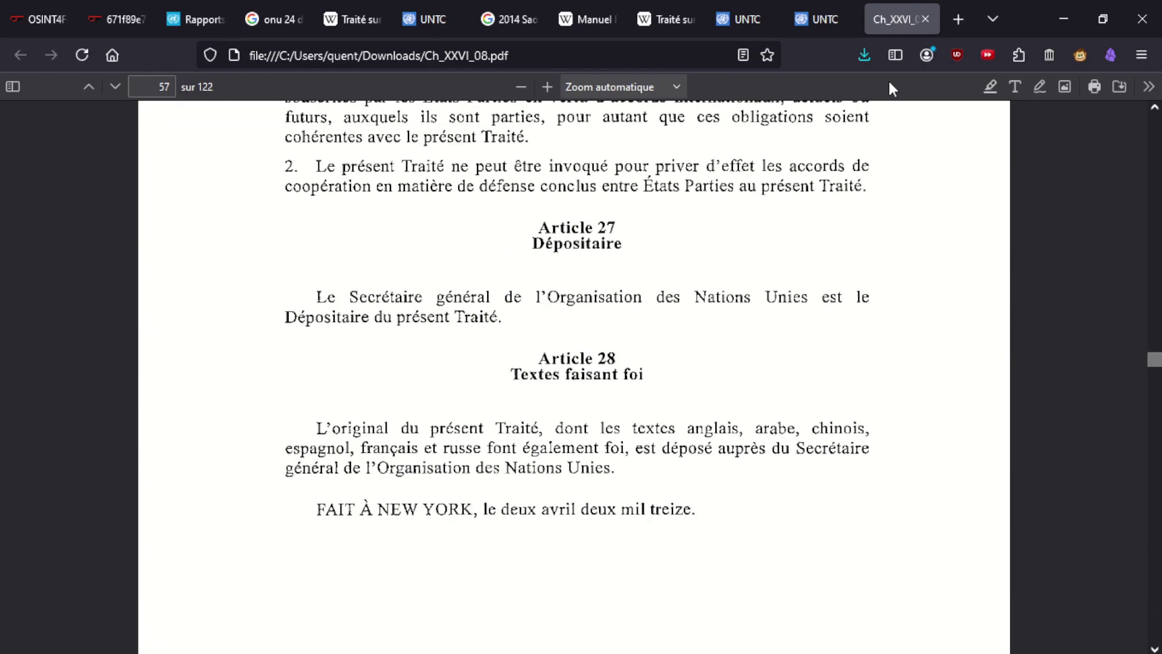
pyautogui.middleClick(888, 8)
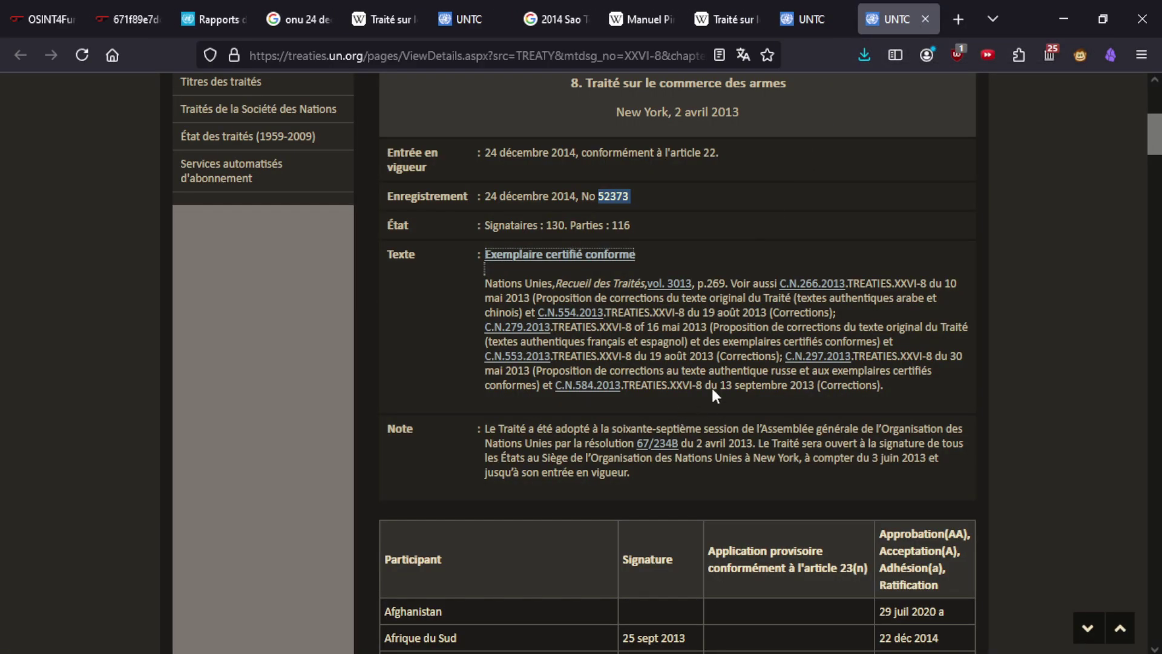
# Reread the first-name question and examine the December 2014 treaty ceremony photos and dignitary entries for the Treaty Section woman.
pyautogui.click(70, 7)
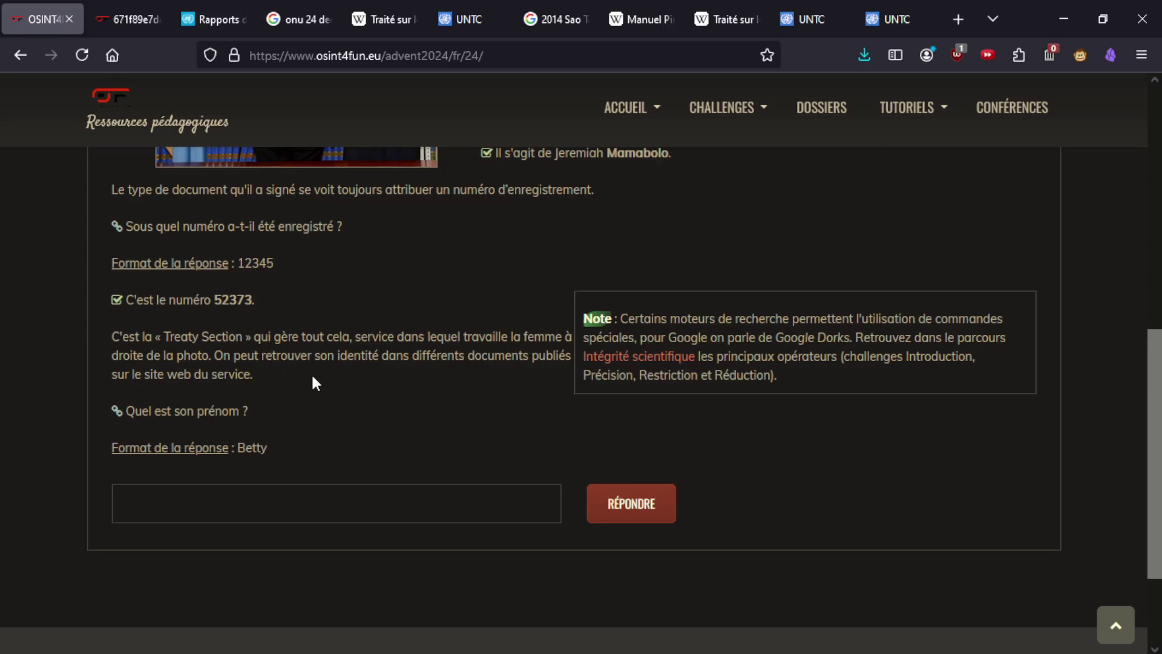
pyautogui.click(807, 18)
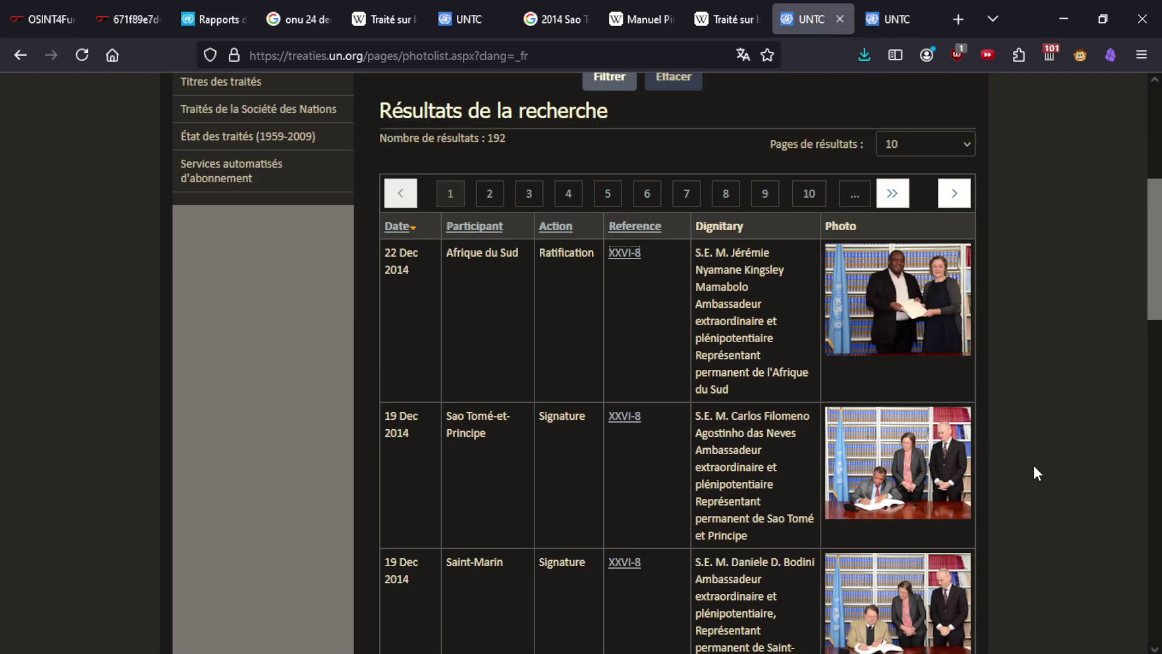
pyautogui.scroll(-5, 1035, 469)
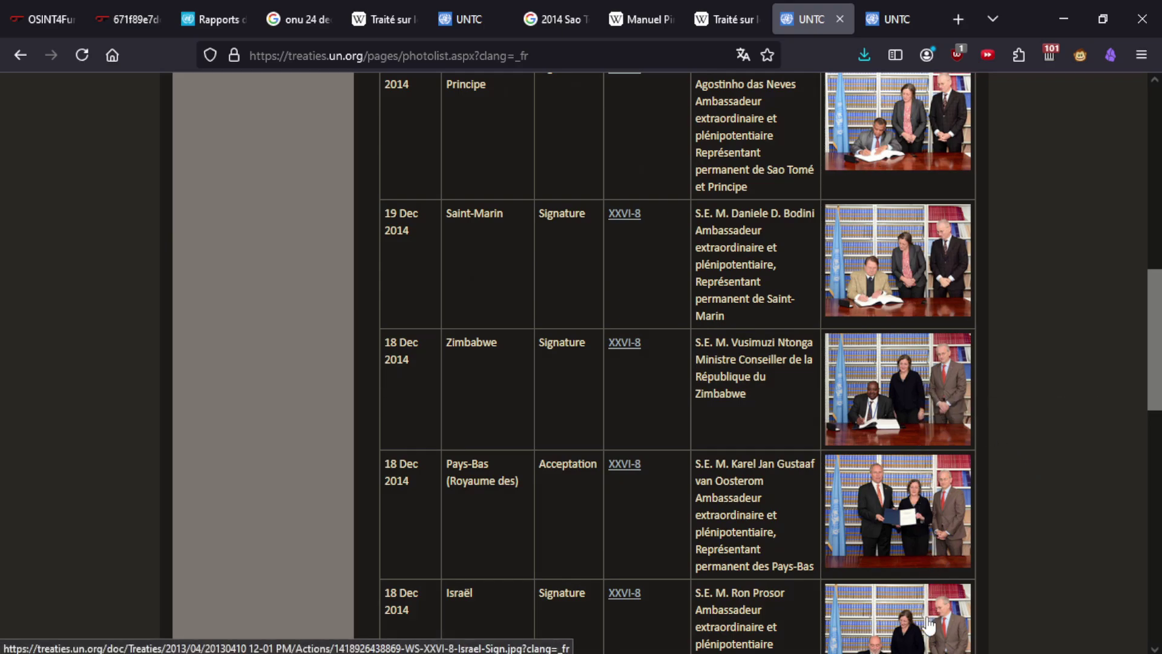
pyautogui.scroll(-4, 924, 621)
pyautogui.scroll(-5, 1025, 575)
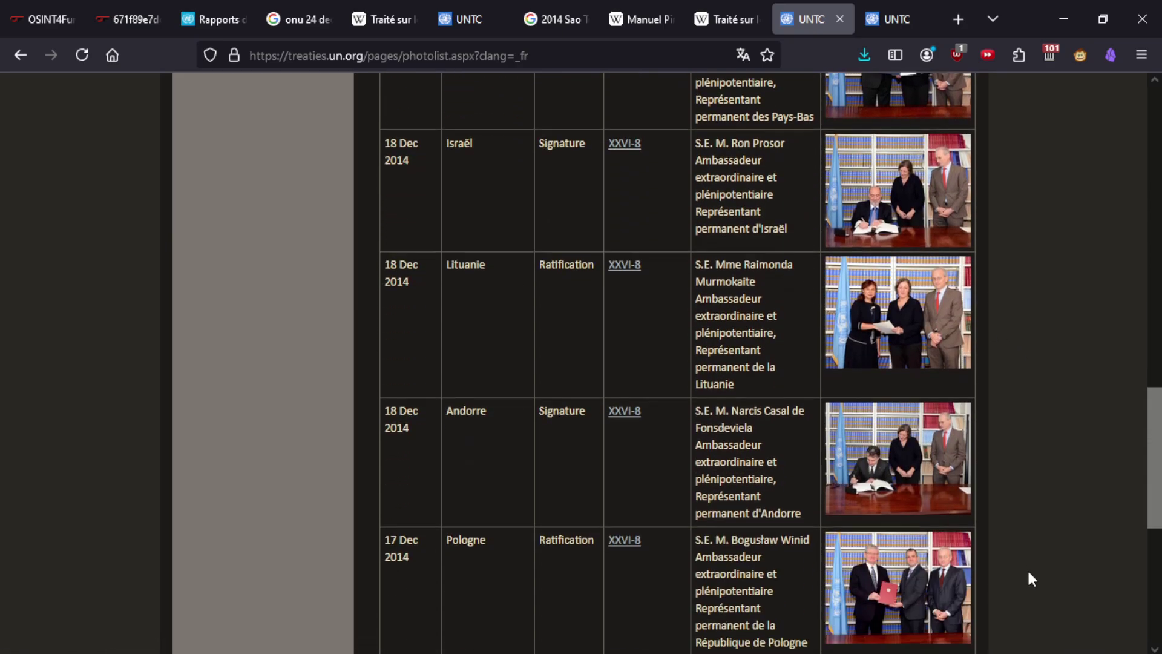
# Open the full-size photo of South Africa's 22 December 2014 ratification from the treaty ceremony list and copy its image link.
pyautogui.scroll(-4, 1023, 566)
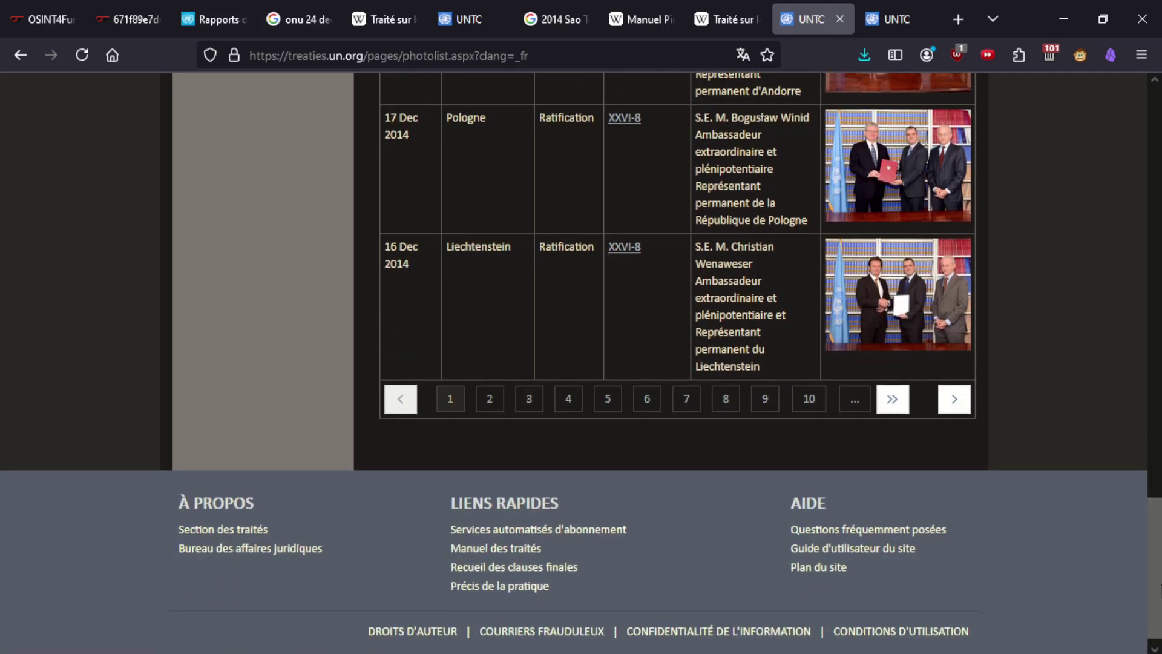
pyautogui.moveTo(1150, 590); pyautogui.dragTo(1151, 250)
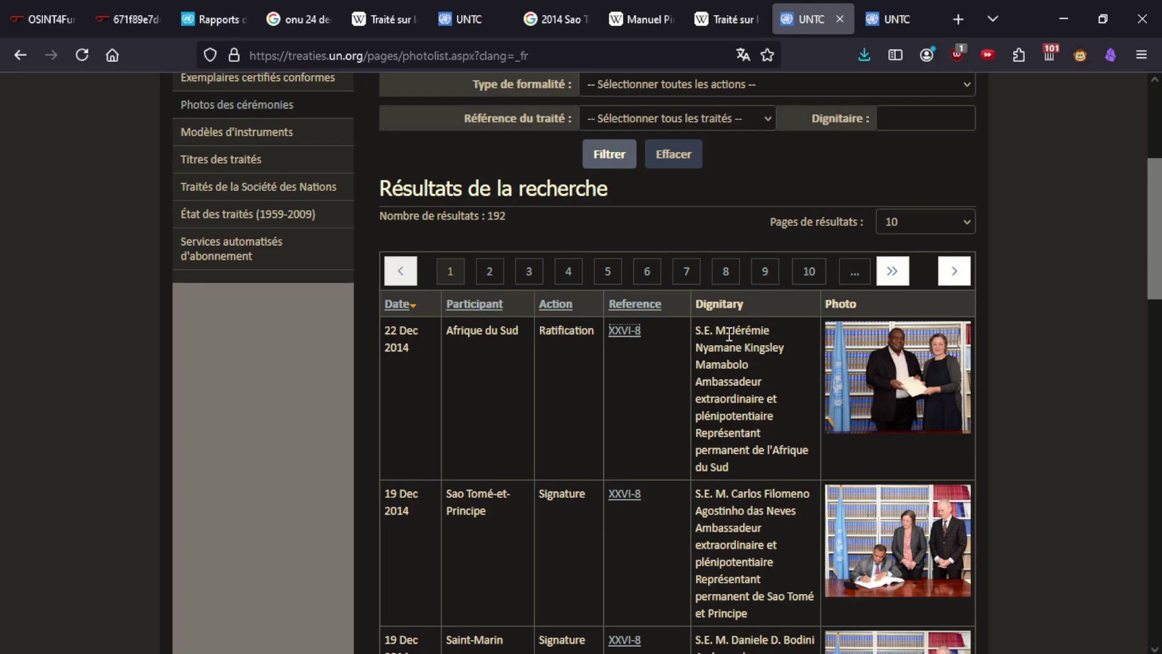
pyautogui.click(908, 402)
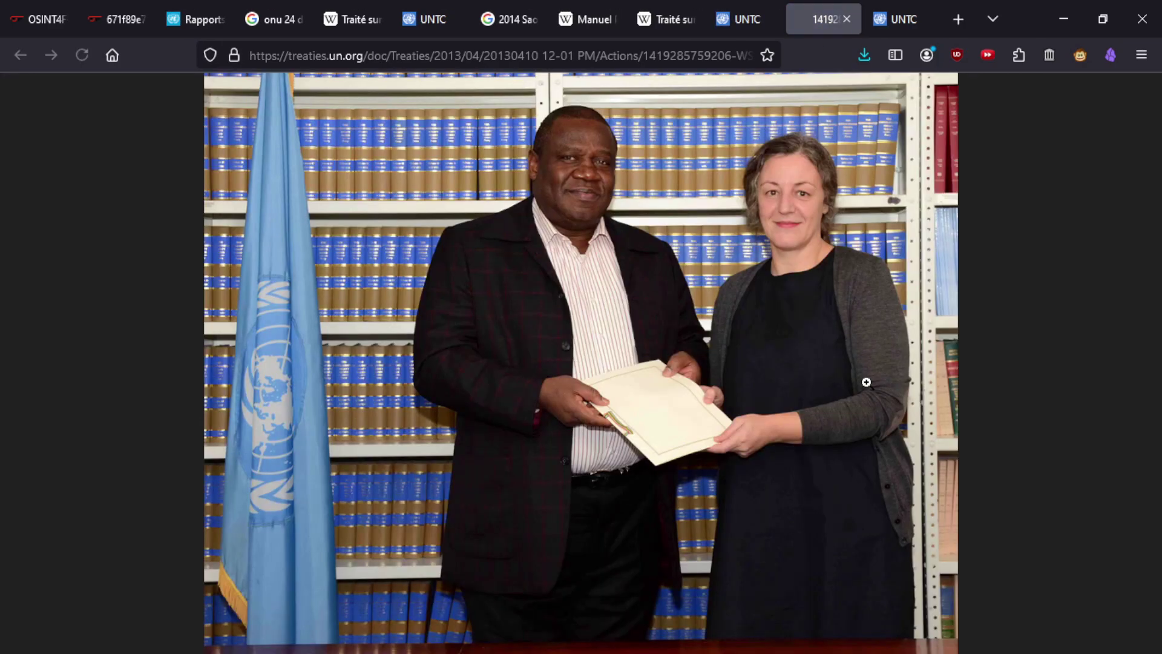
pyautogui.rightClick(612, 332)
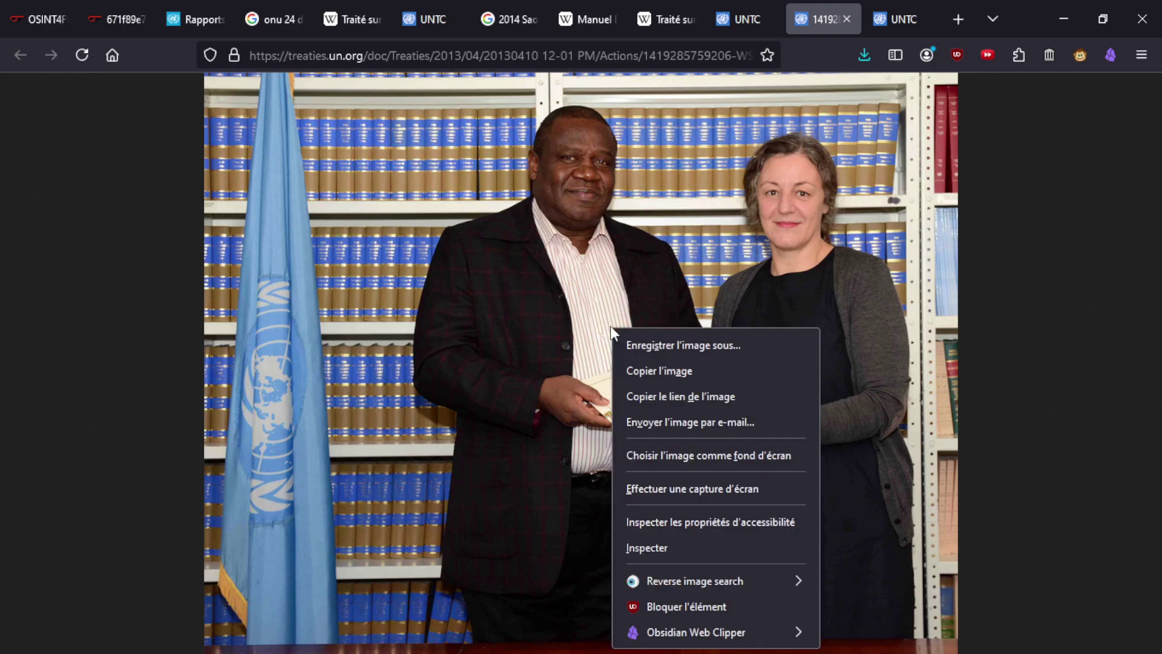
pyautogui.click(681, 396)
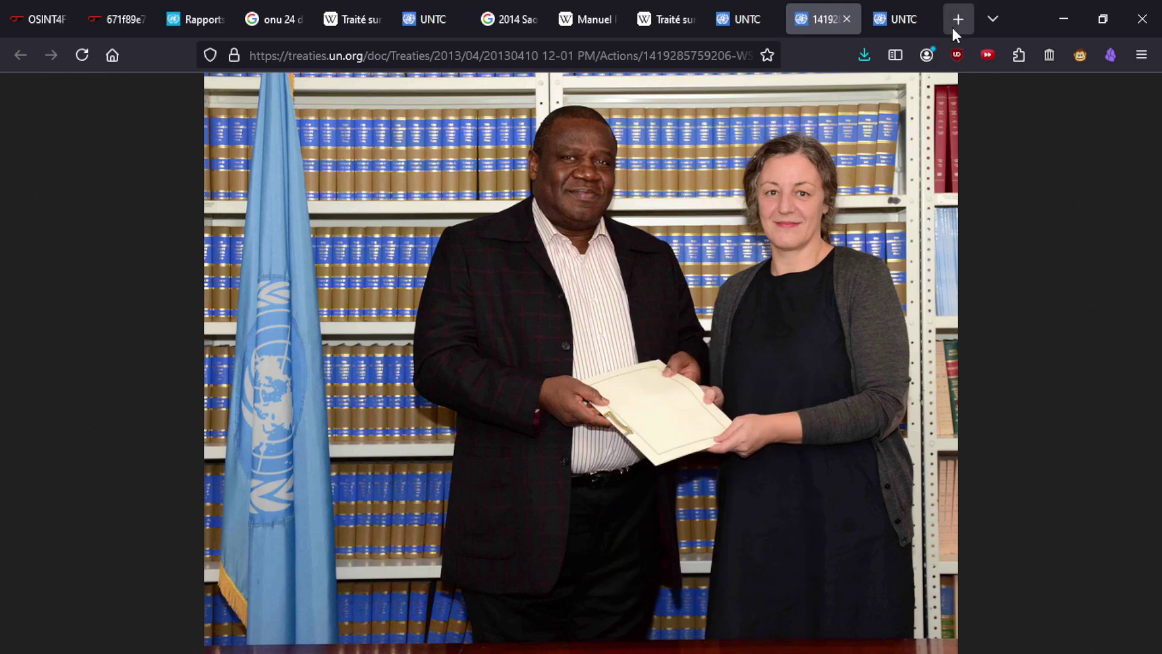
# Open the Jimpl online EXIF viewer in a new tab and load the South Africa ratification photo from its copied link.
pyautogui.click(958, 19)
pyautogui.write('jimpl')
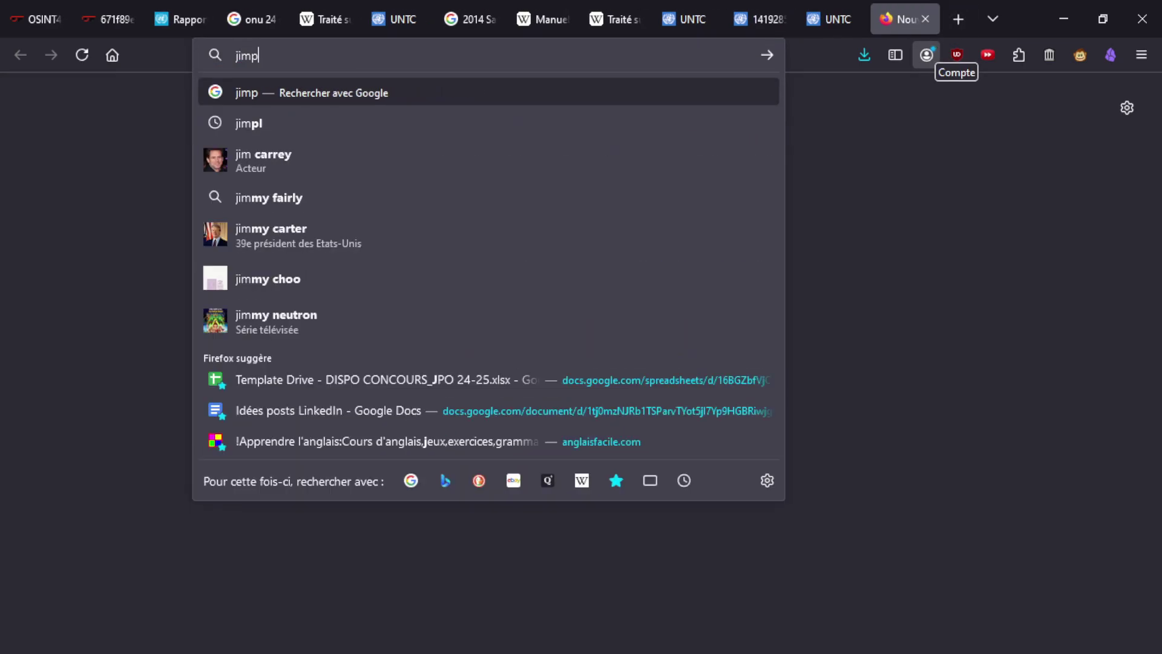
pyautogui.press('Return')
pyautogui.click(320, 300)
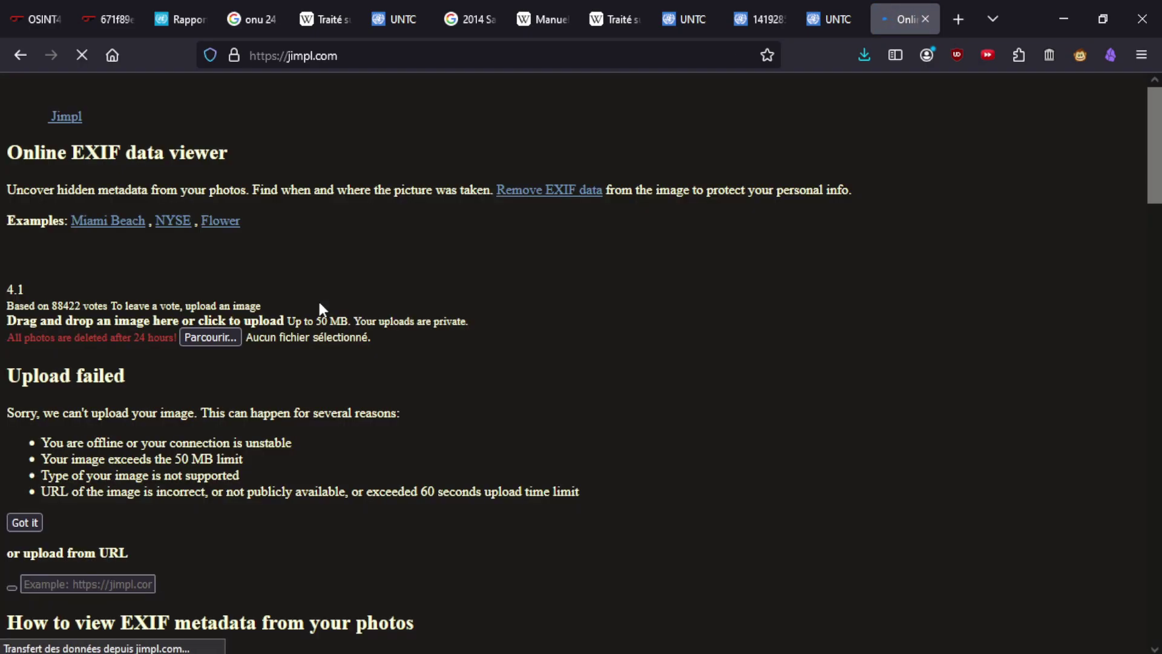
pyautogui.click(753, 475)
pyautogui.hotkey('ctrl', 'v')
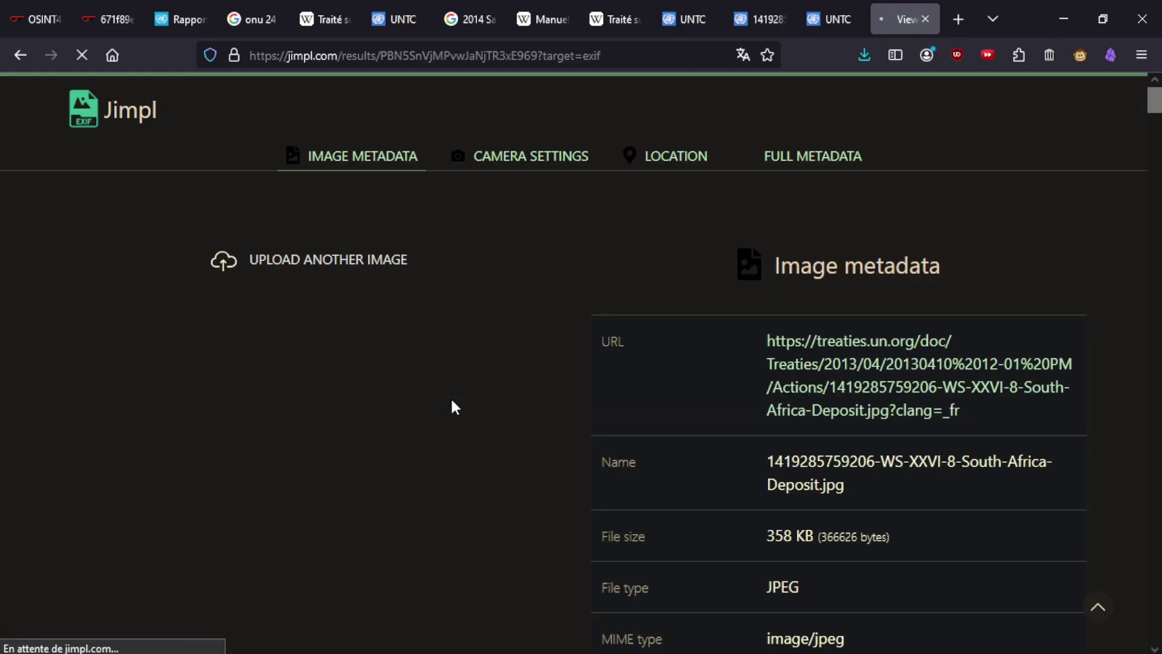
# Examine the photo's image metadata, camera settings and location data for clues to the woman's identity, and close the EXIF results.
pyautogui.scroll(-2, 524, 400)
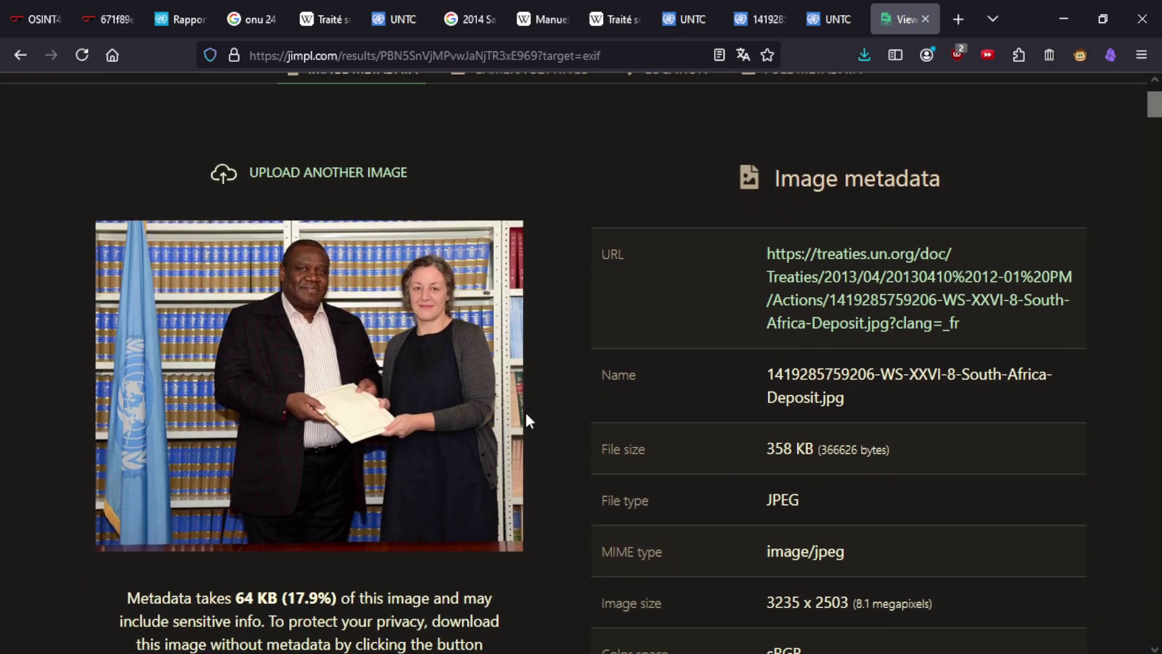
pyautogui.scroll(-3, 541, 376)
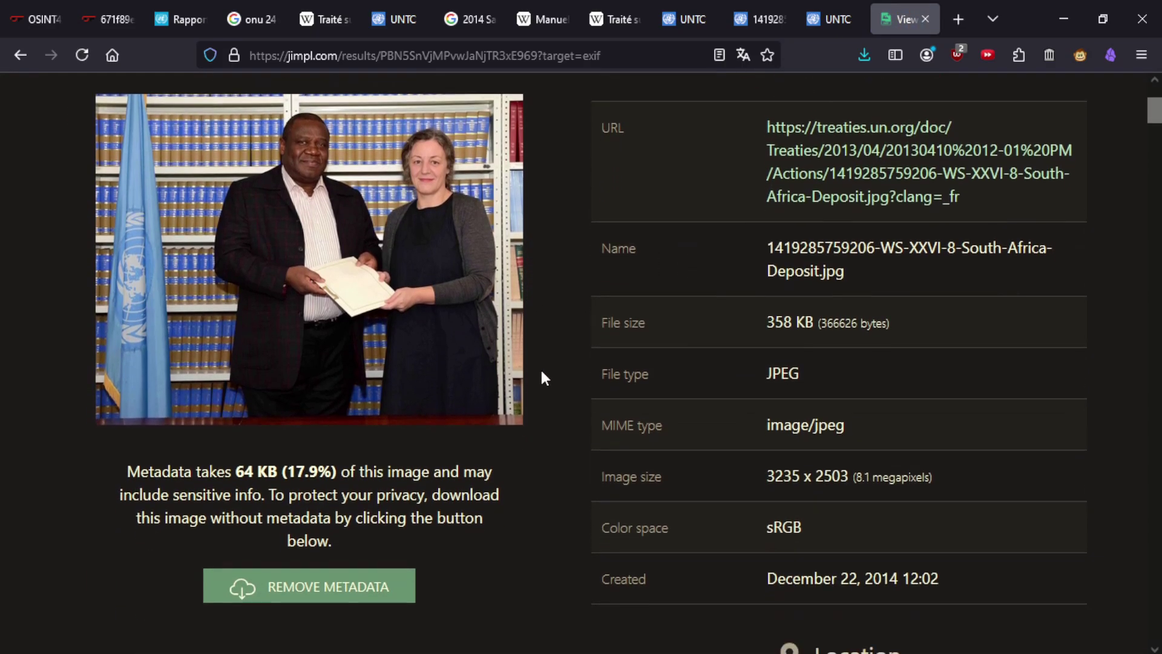
pyautogui.scroll(-10, 545, 378)
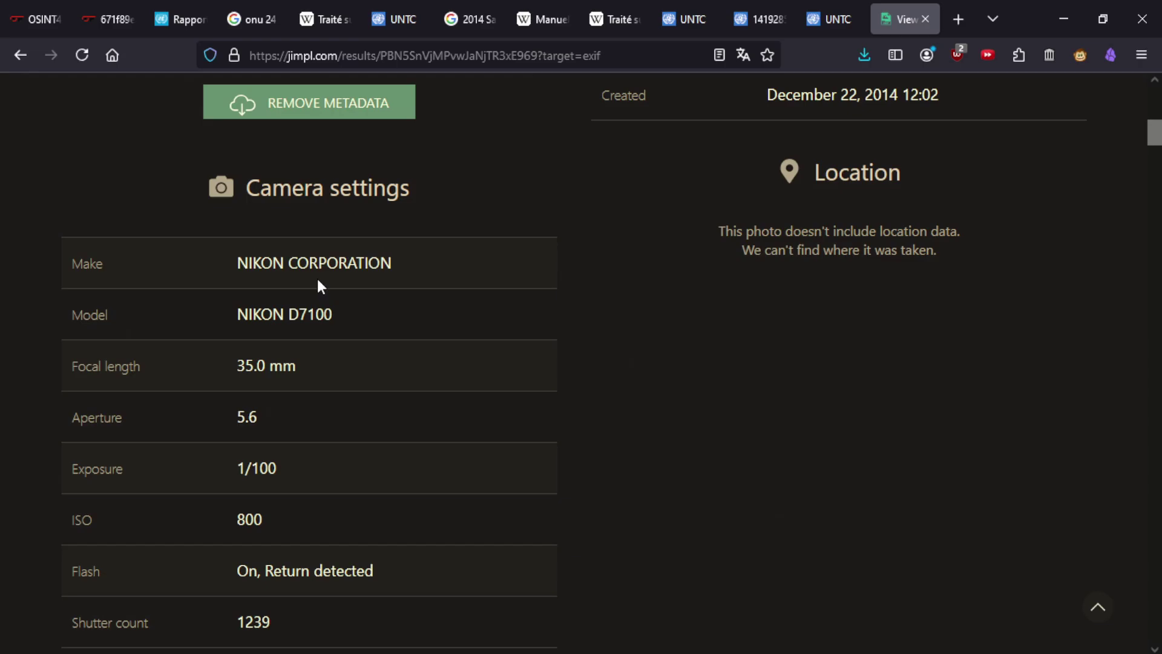
pyautogui.scroll(-4, 317, 285)
pyautogui.scroll(5, 330, 443)
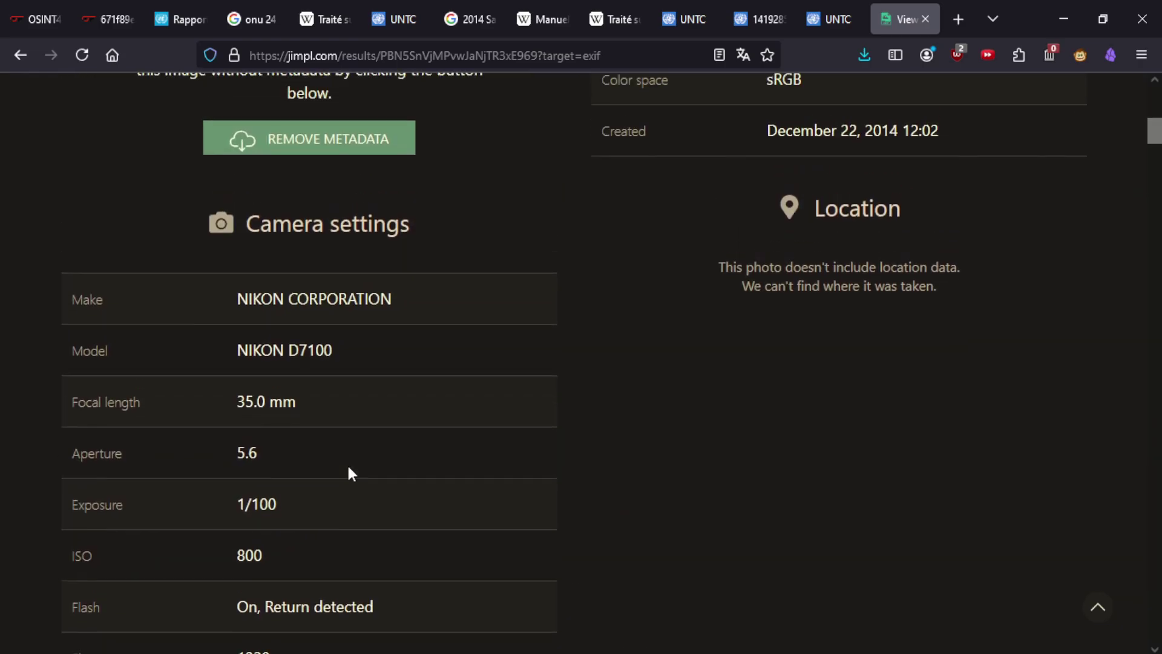
pyautogui.scroll(1, 360, 451)
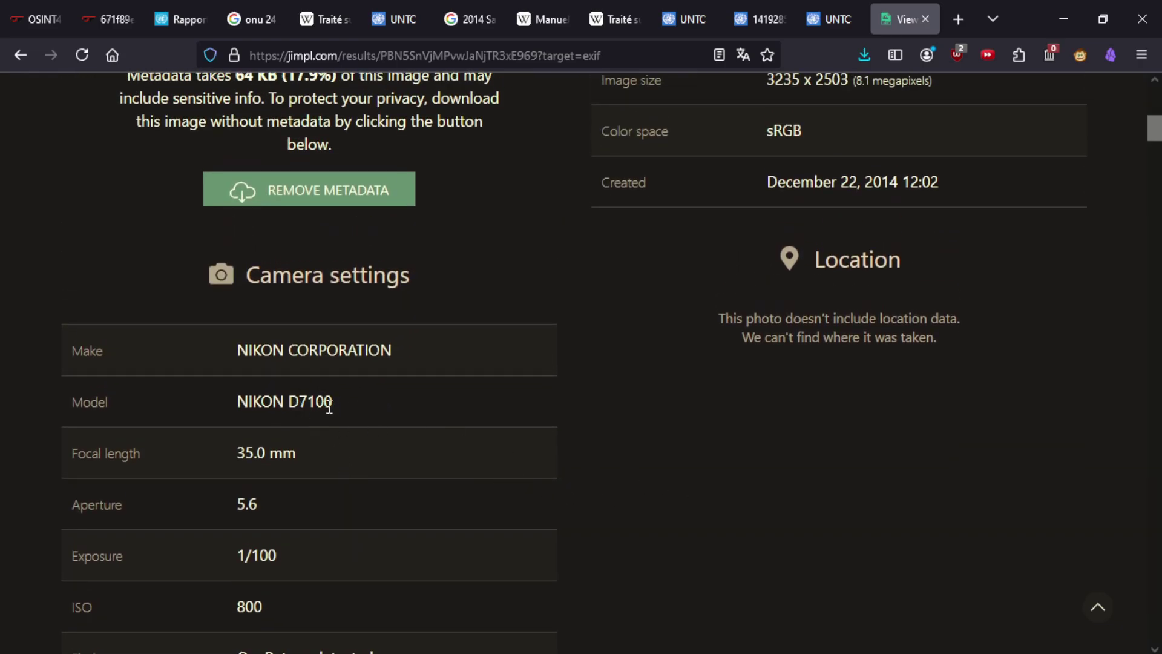
pyautogui.scroll(5, 525, 507)
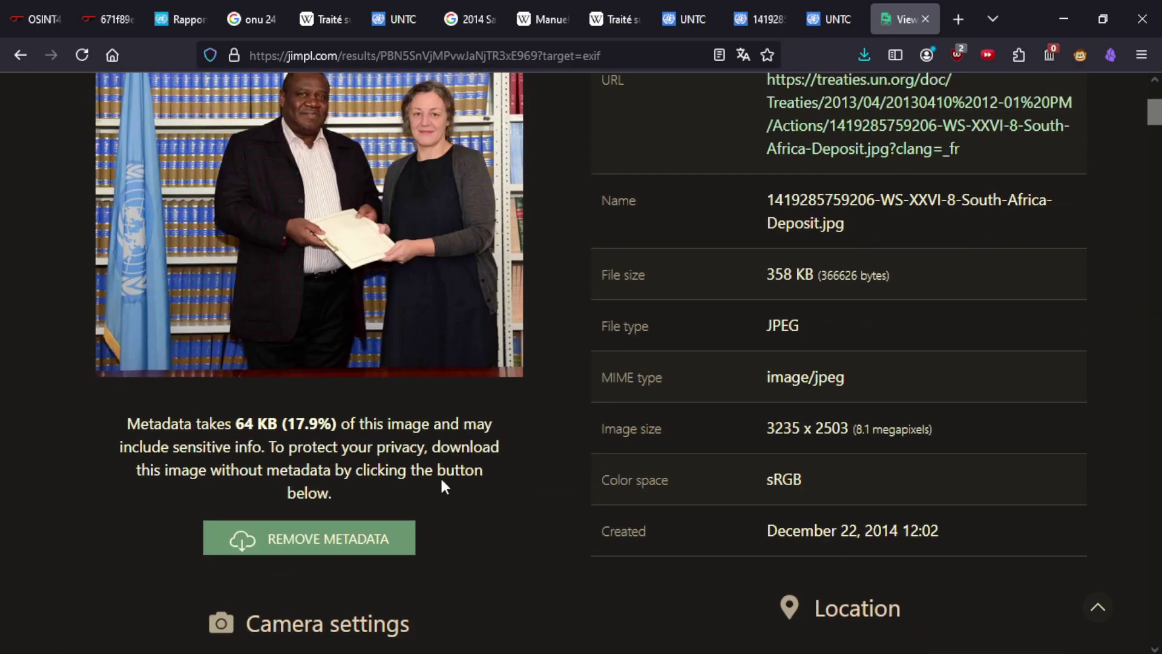
pyautogui.scroll(3, 442, 485)
pyautogui.middleClick(932, 2)
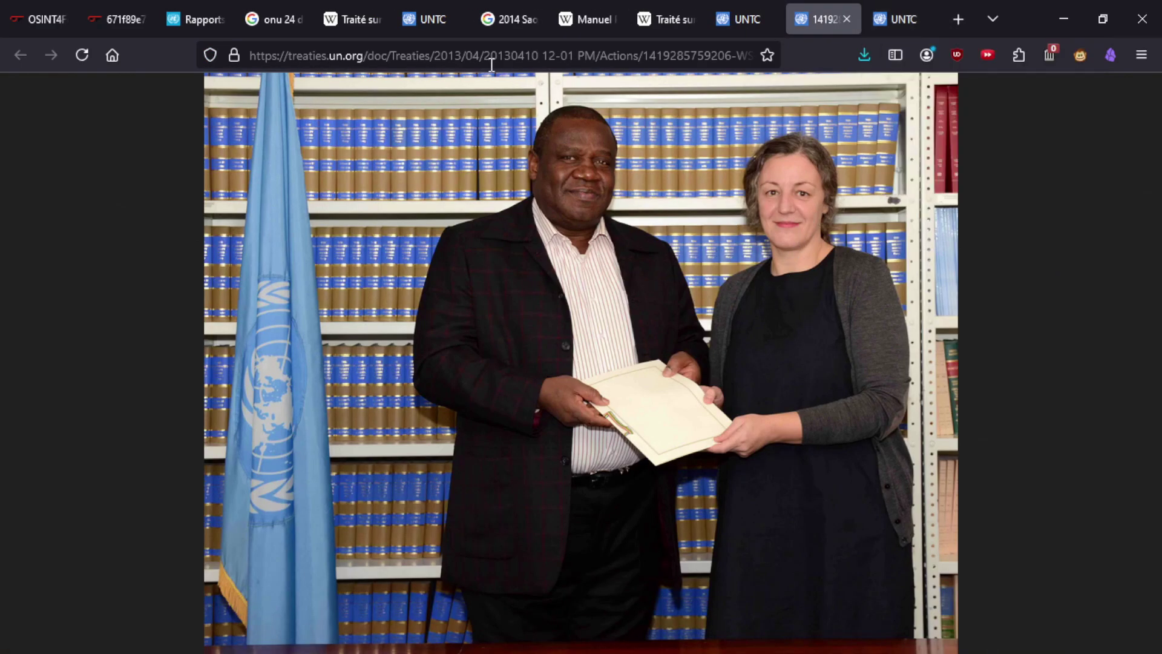
# Copy the South African ambassador's full name from the ceremony list and search Google for it with "onu signature".
pyautogui.click(742, 19)
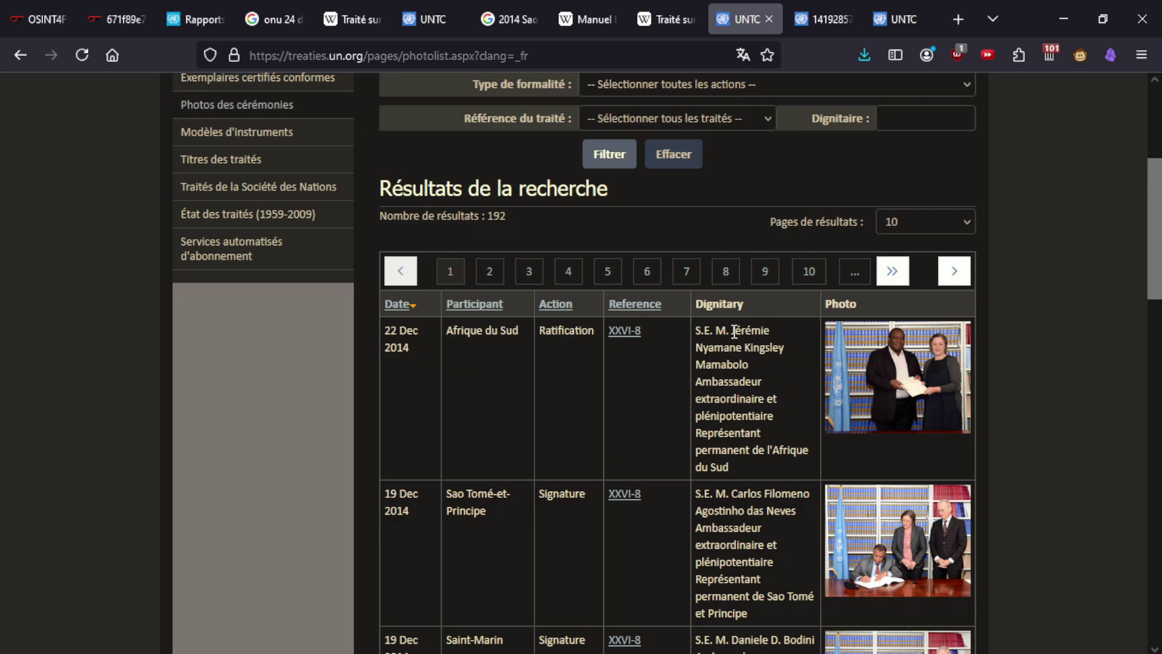
pyautogui.moveTo(744, 334); pyautogui.dragTo(754, 371)
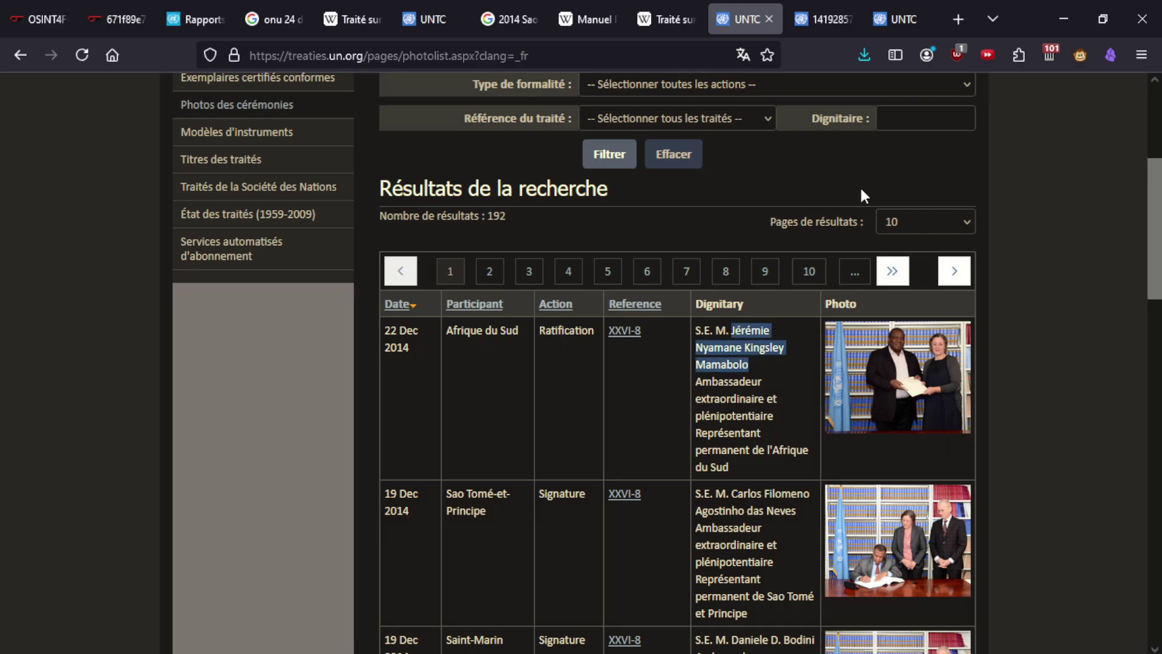
pyautogui.hotkey('ctrl', 'c')
pyautogui.click(958, 19)
pyautogui.hotkey('ctrl', 'v')
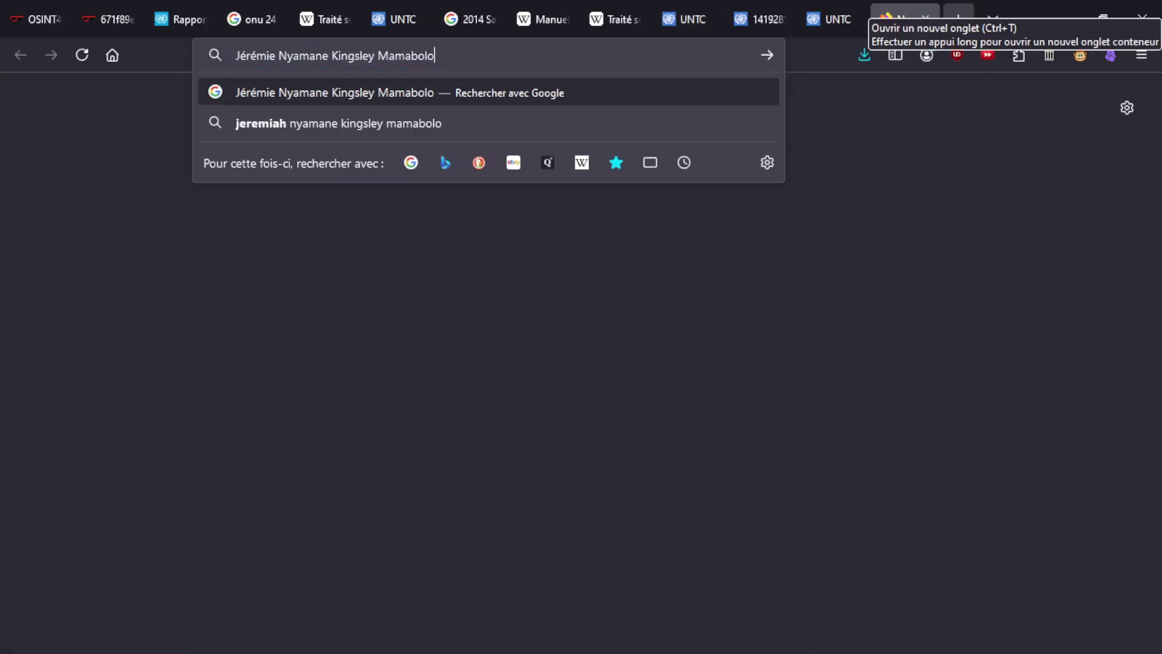
pyautogui.write('onu signa')
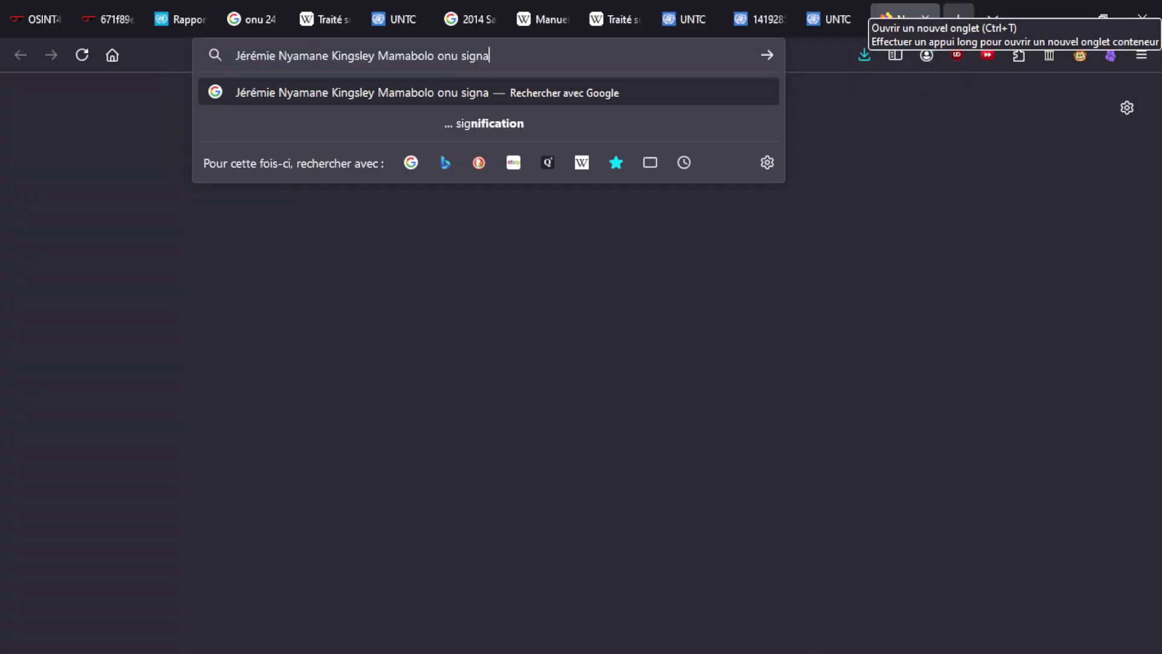
pyautogui.write('ture')
pyautogui.press('Return')
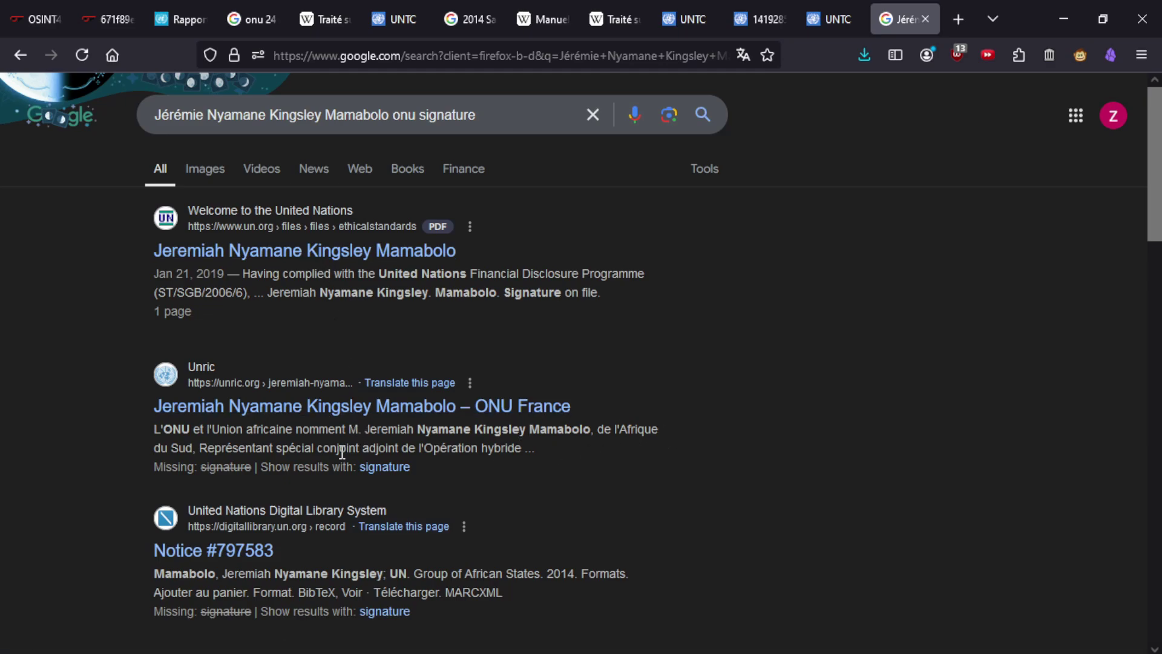
# Skim the web and image results on the South African ambassador for the signing ceremony, and close the search.
pyautogui.scroll(-2, 323, 492)
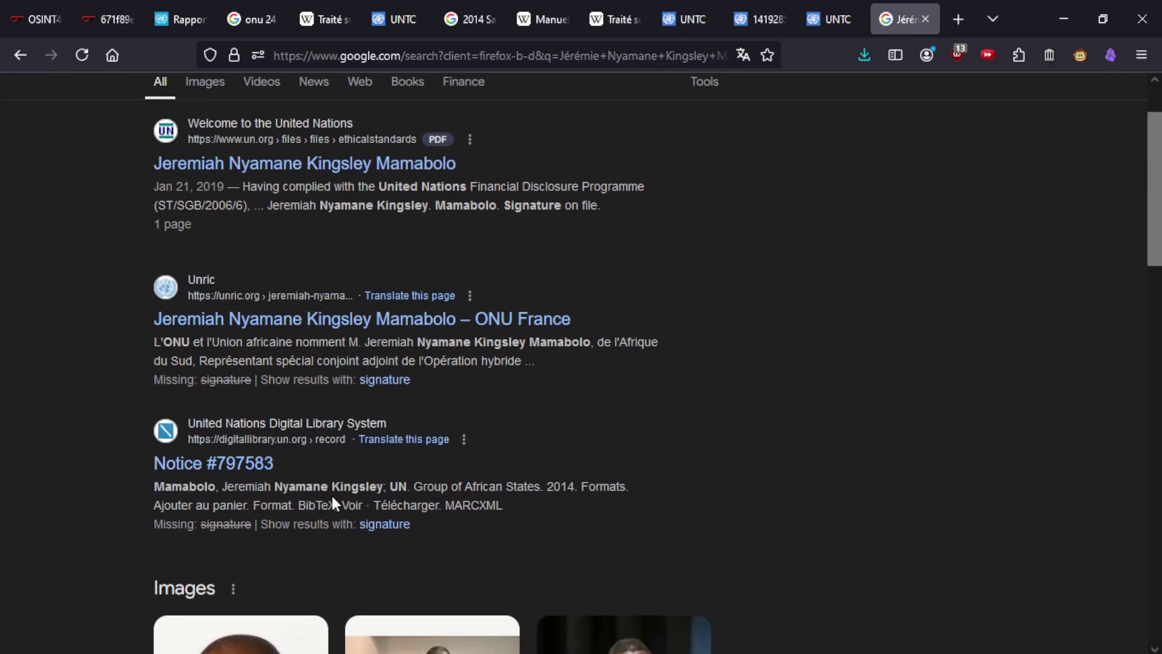
pyautogui.scroll(-6, 333, 498)
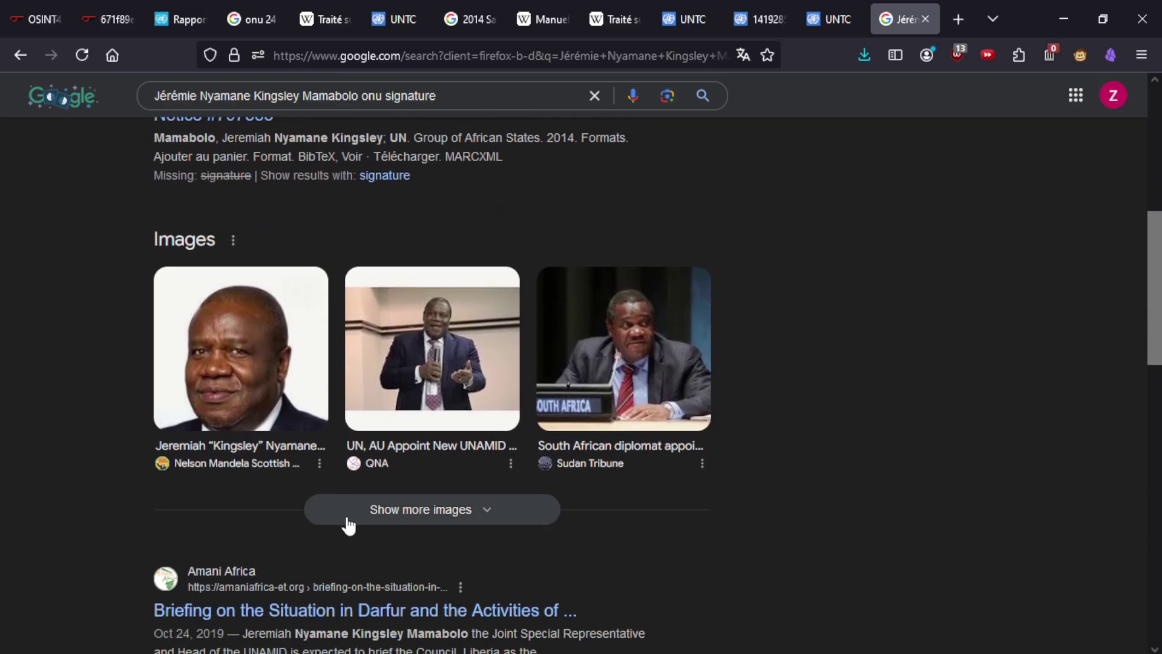
pyautogui.scroll(-4, 348, 526)
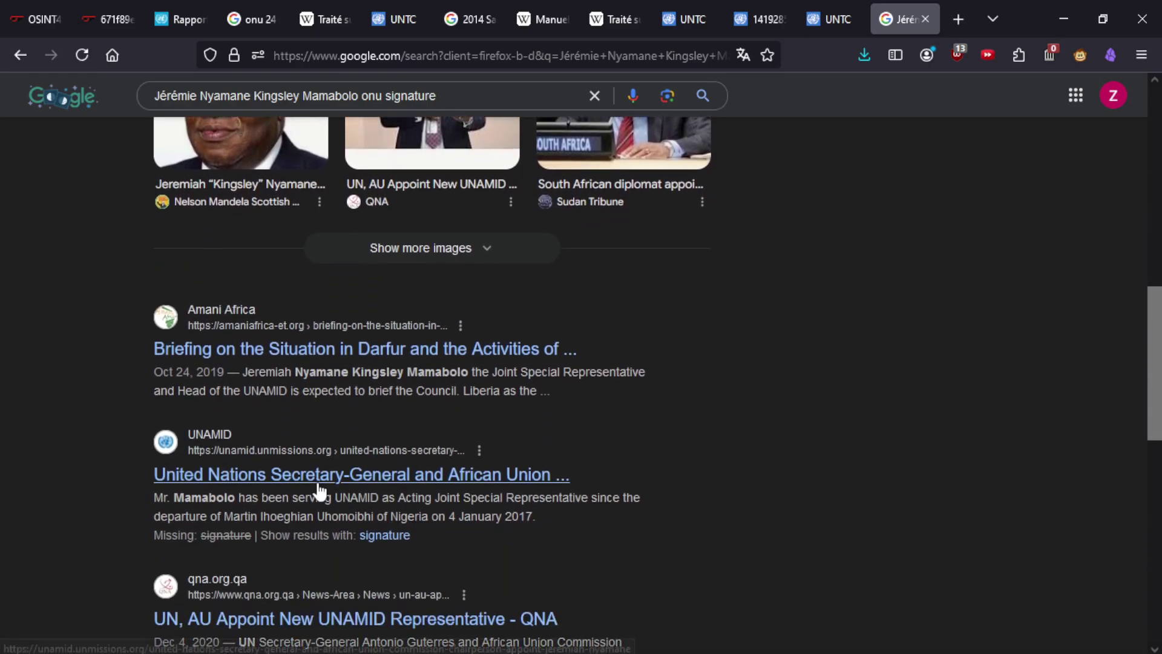
pyautogui.scroll(-2, 319, 484)
pyautogui.scroll(-2, 340, 446)
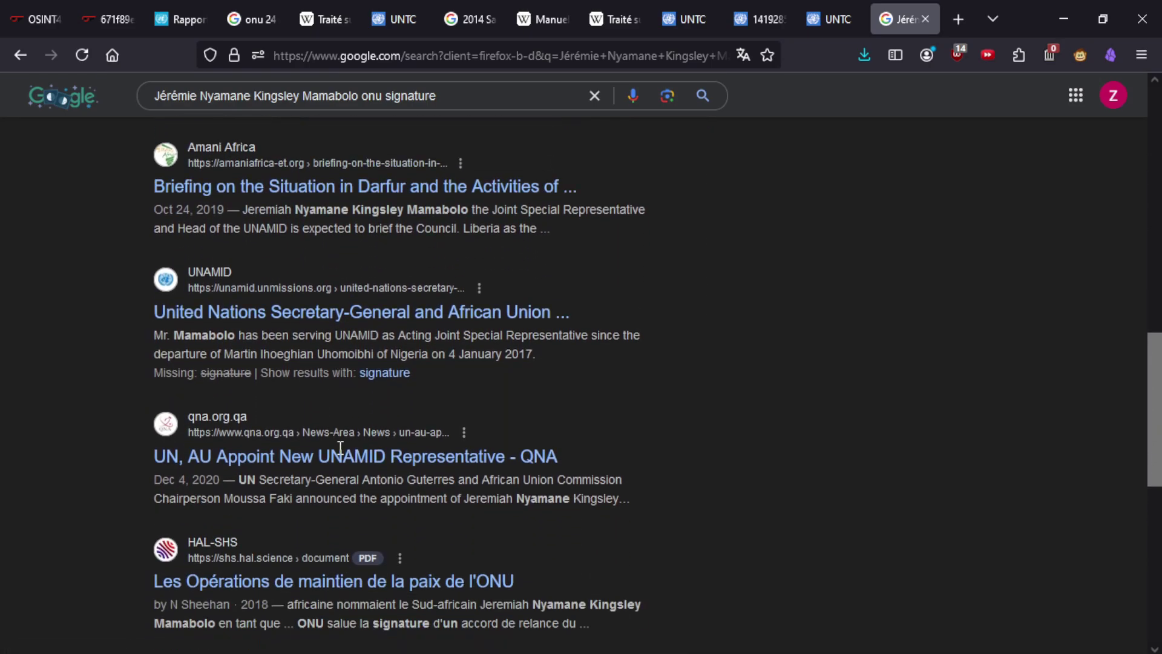
pyautogui.scroll(-2, 340, 448)
pyautogui.click(925, 19)
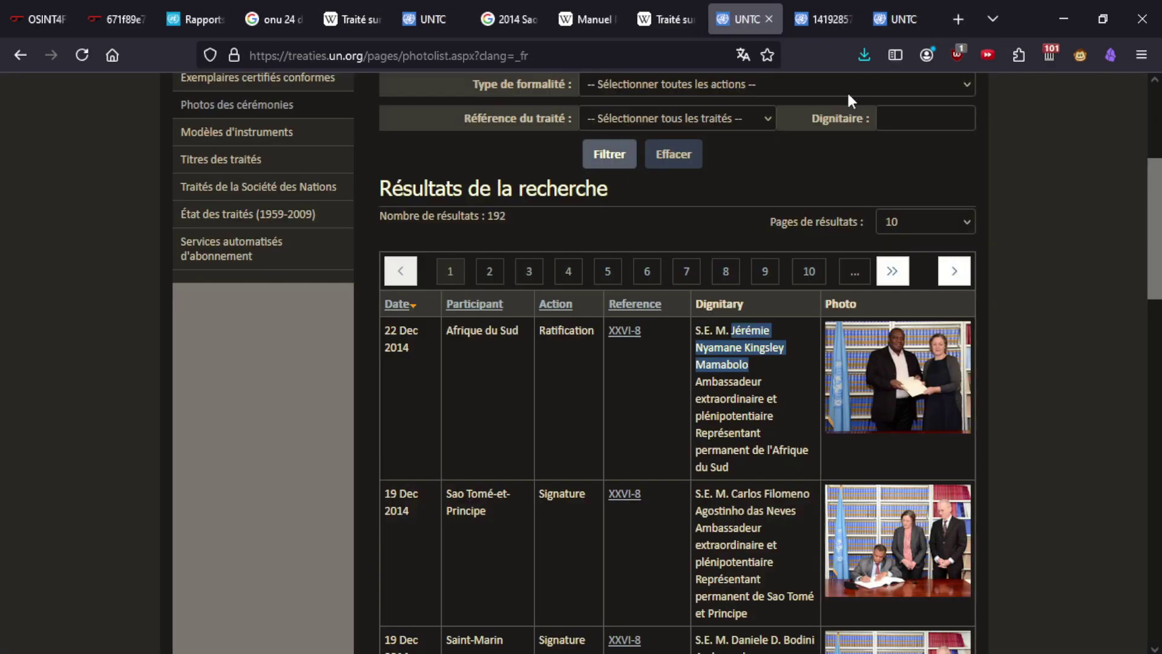
# Reread the Treaty Section hint on the OSINT4Fun challenge page and search Google for "treaty section un filetype:pdf".
pyautogui.click(37, 19)
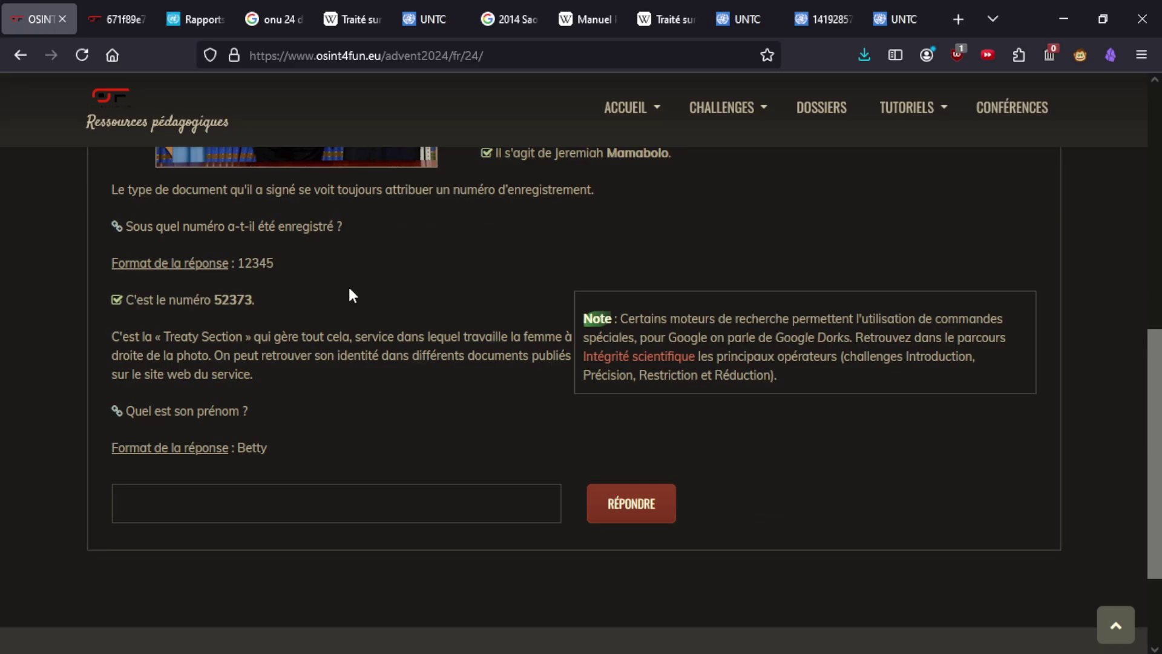
pyautogui.moveTo(163, 337); pyautogui.dragTo(259, 337)
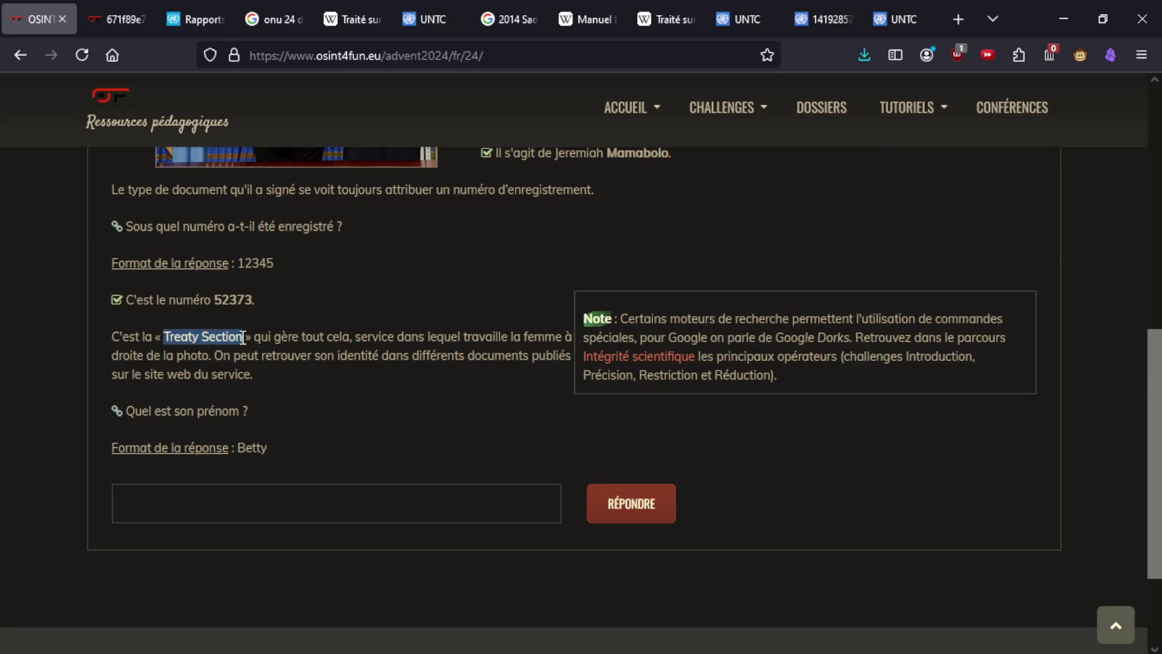
pyautogui.hotkey('ctrl', 'c')
pyautogui.click(959, 19)
pyautogui.hotkey('ctrl', 'v')
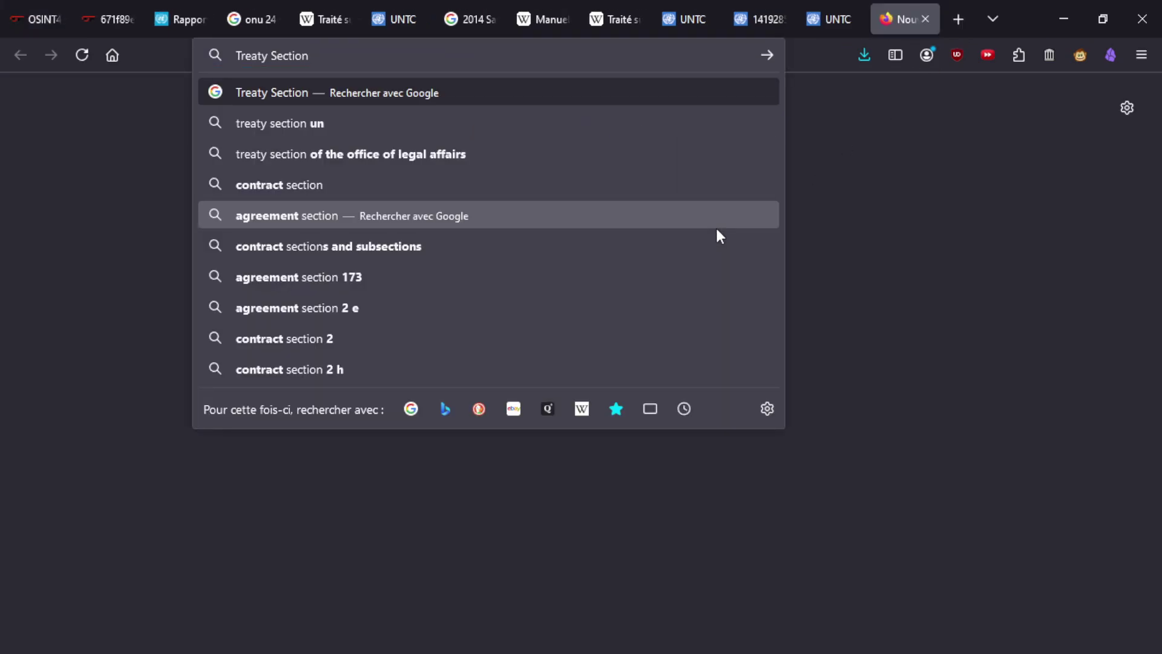
pyautogui.write('"')
pyautogui.press('Home')
pyautogui.write('"')
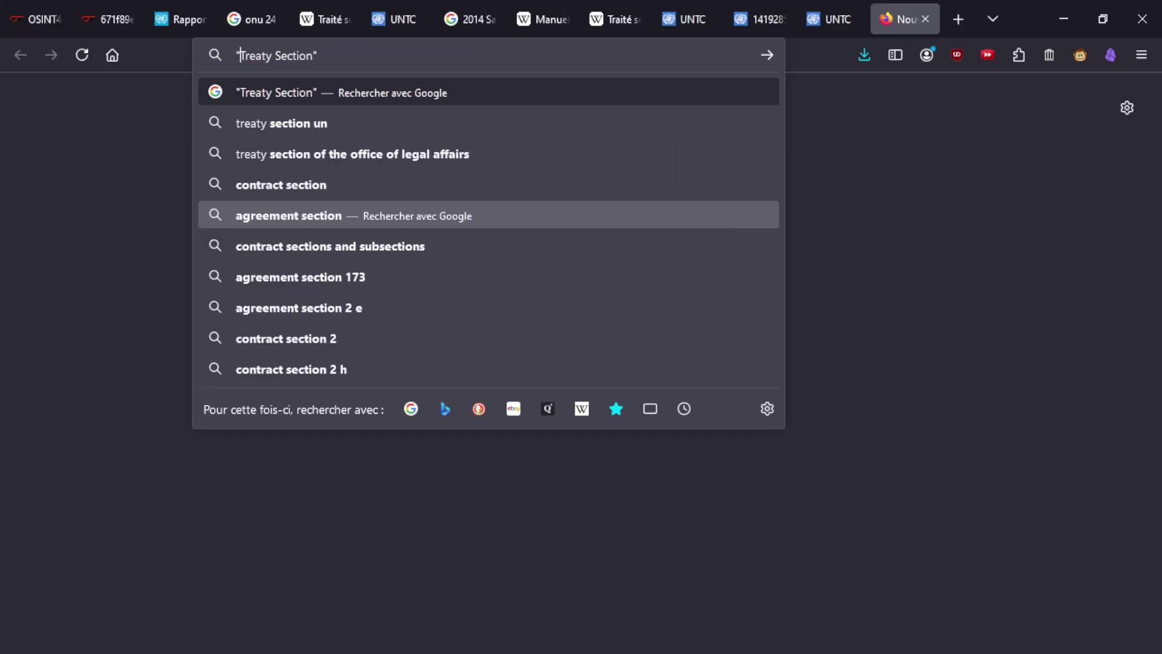
pyautogui.press('Down')
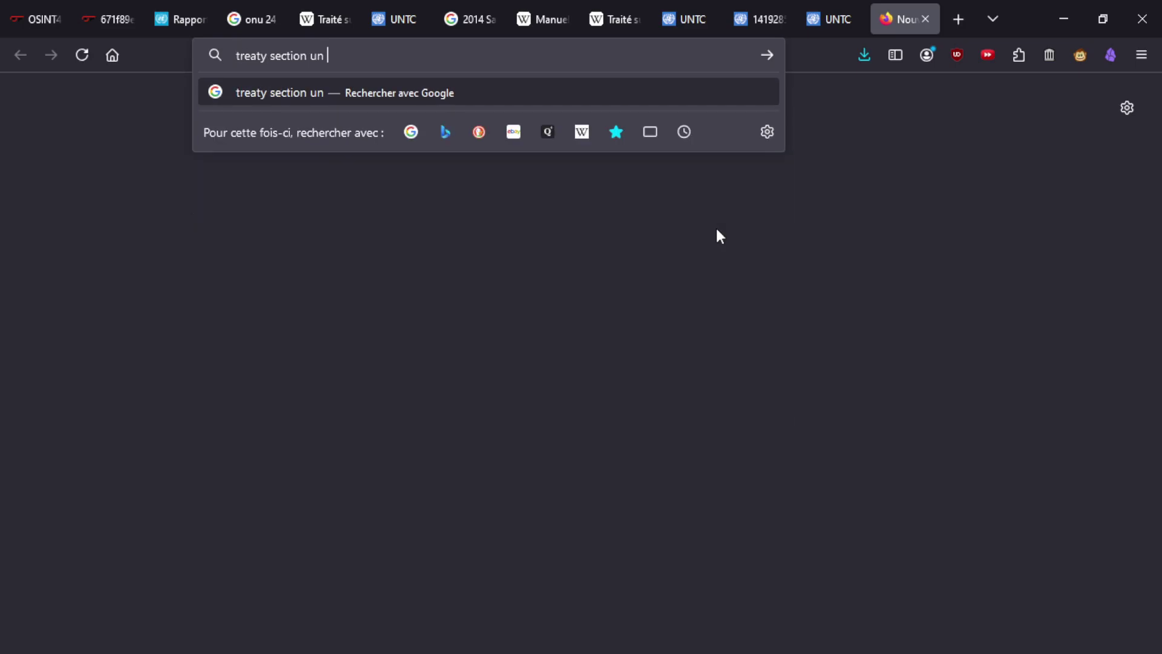
pyautogui.write('filetype:')
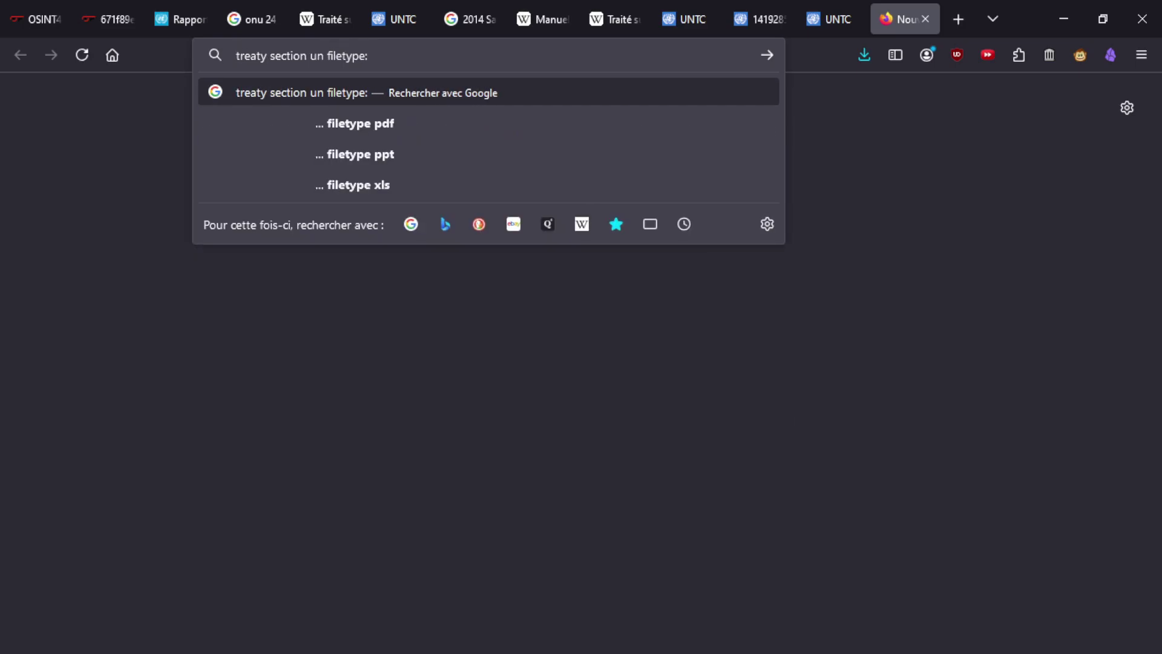
pyautogui.write('pdf')
pyautogui.press('Return')
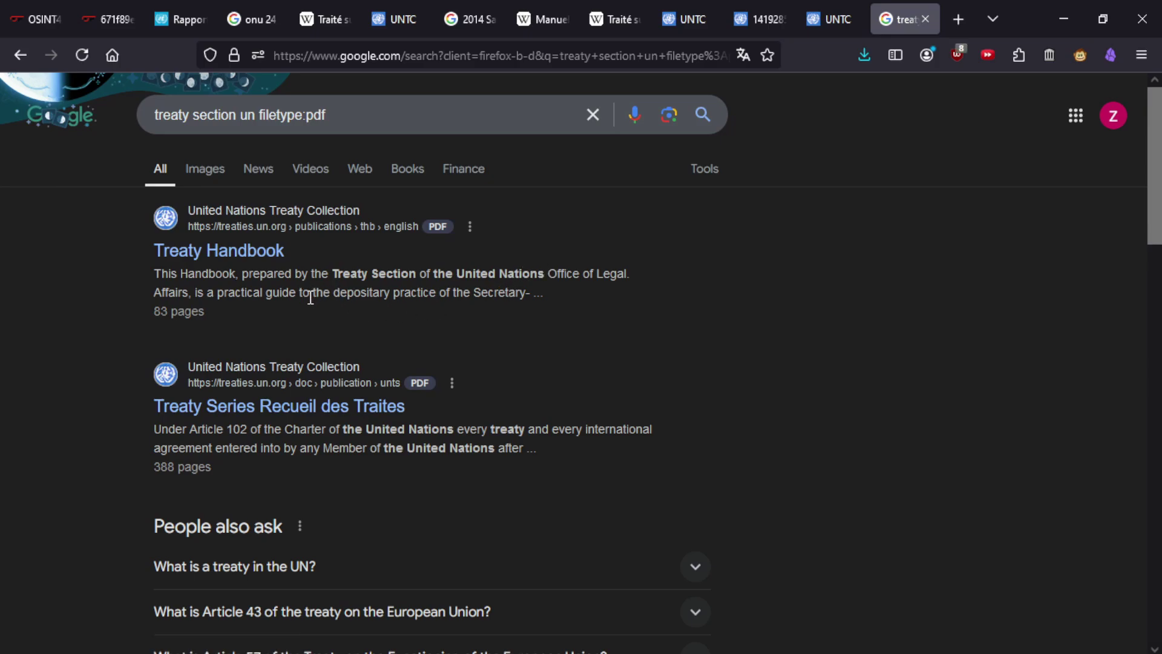
# Skim the PDF search results for a United Nations Treaty Section publication that could name its staff.
pyautogui.scroll(-7, 310, 297)
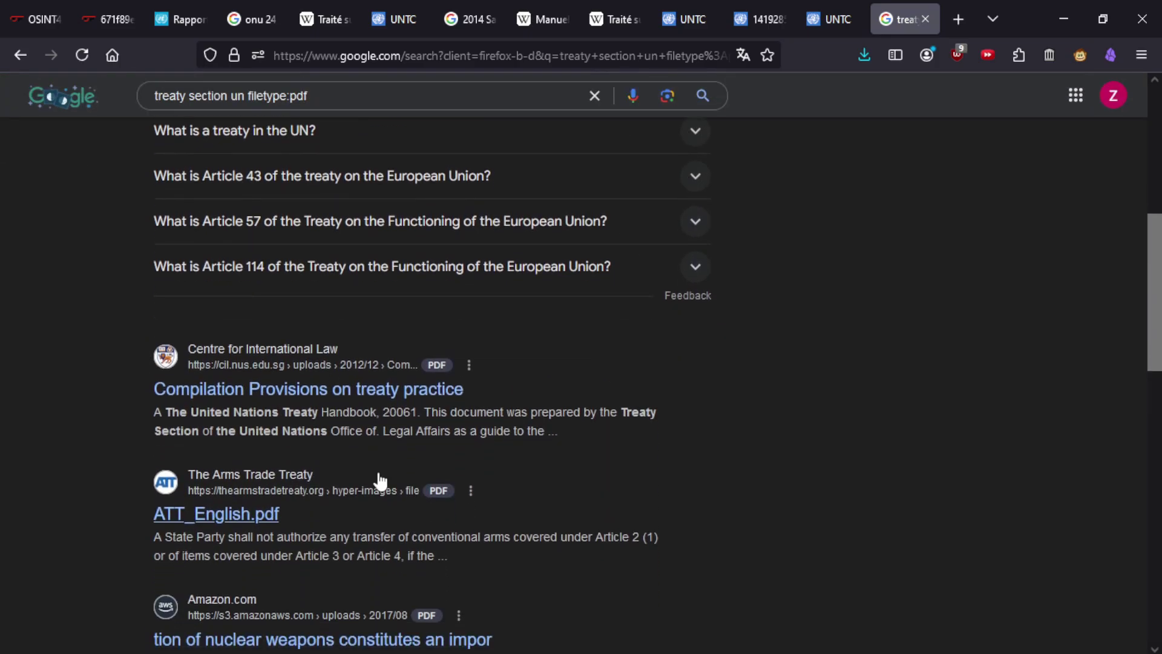
pyautogui.scroll(-4, 380, 481)
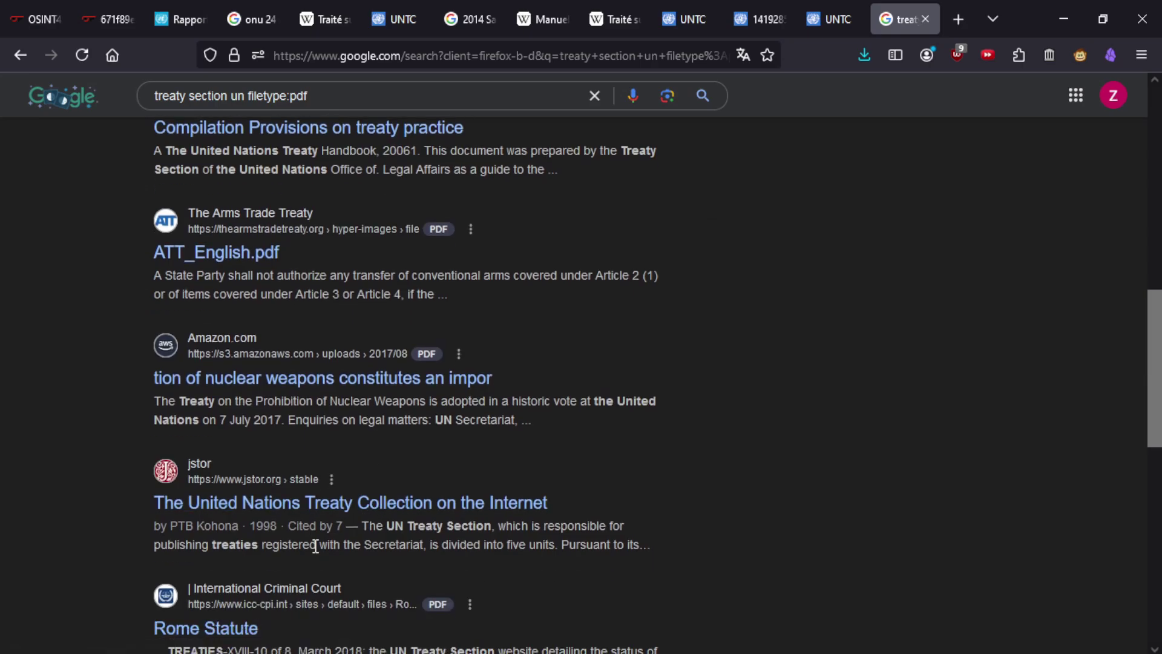
pyautogui.scroll(11, 309, 557)
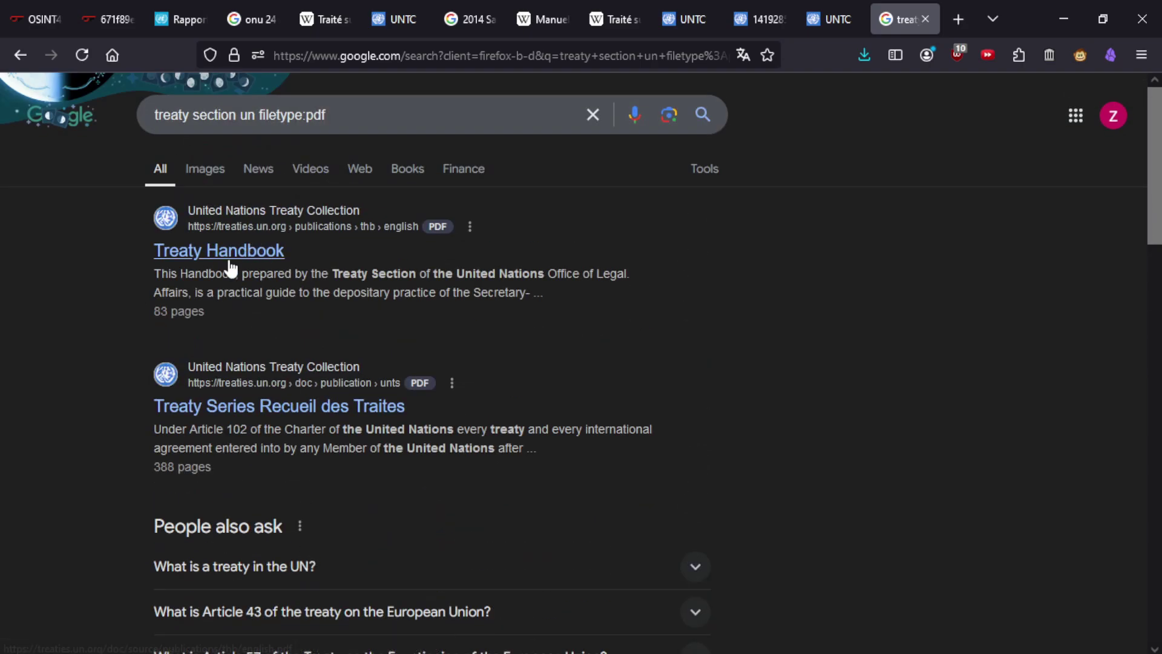
# Open the Treaty Handbook PDF in Firefox and skim its front matter and table of contents for Treaty Section staff names.
pyautogui.click(219, 253)
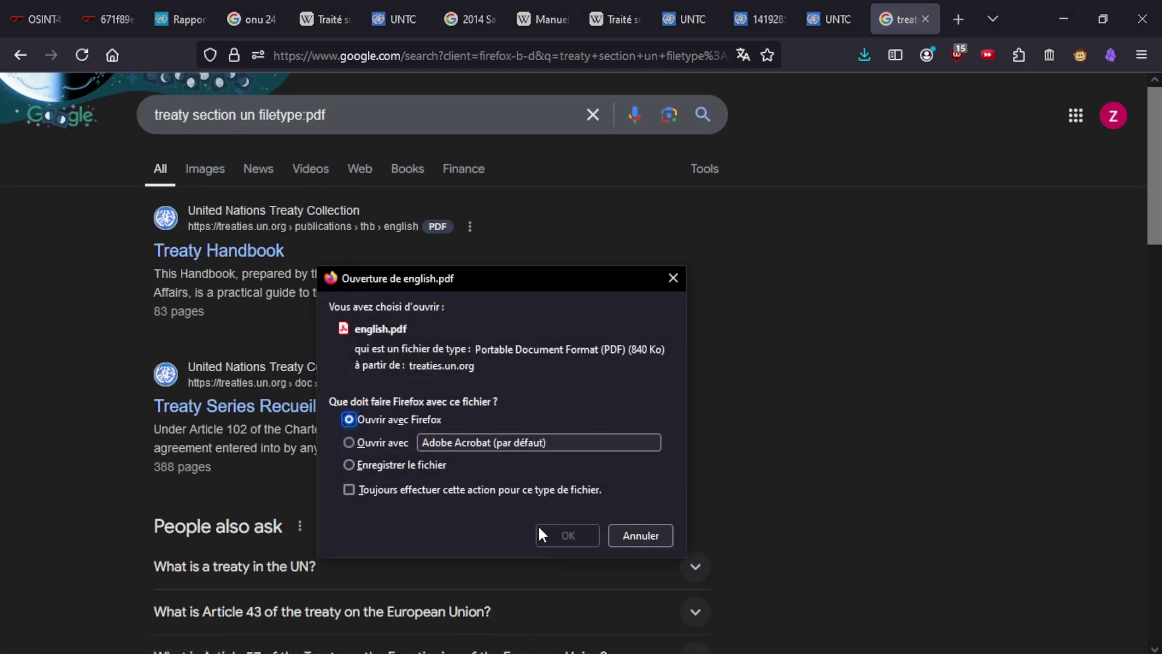
pyautogui.click(557, 538)
pyautogui.scroll(-10, 545, 366)
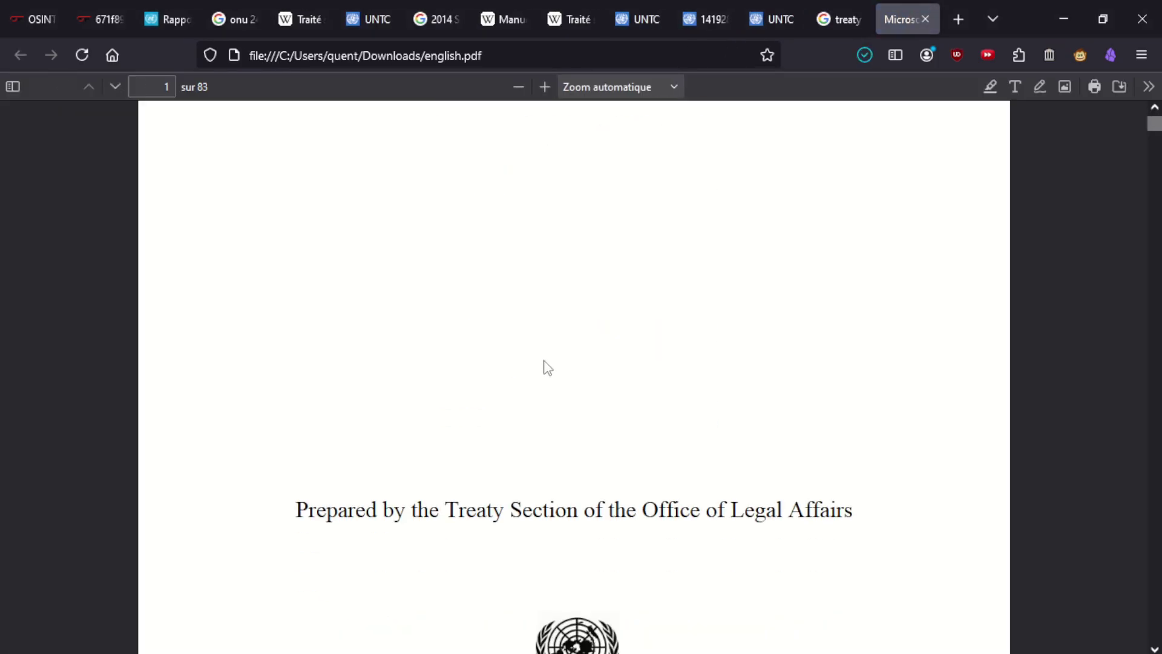
pyautogui.scroll(-18, 441, 250)
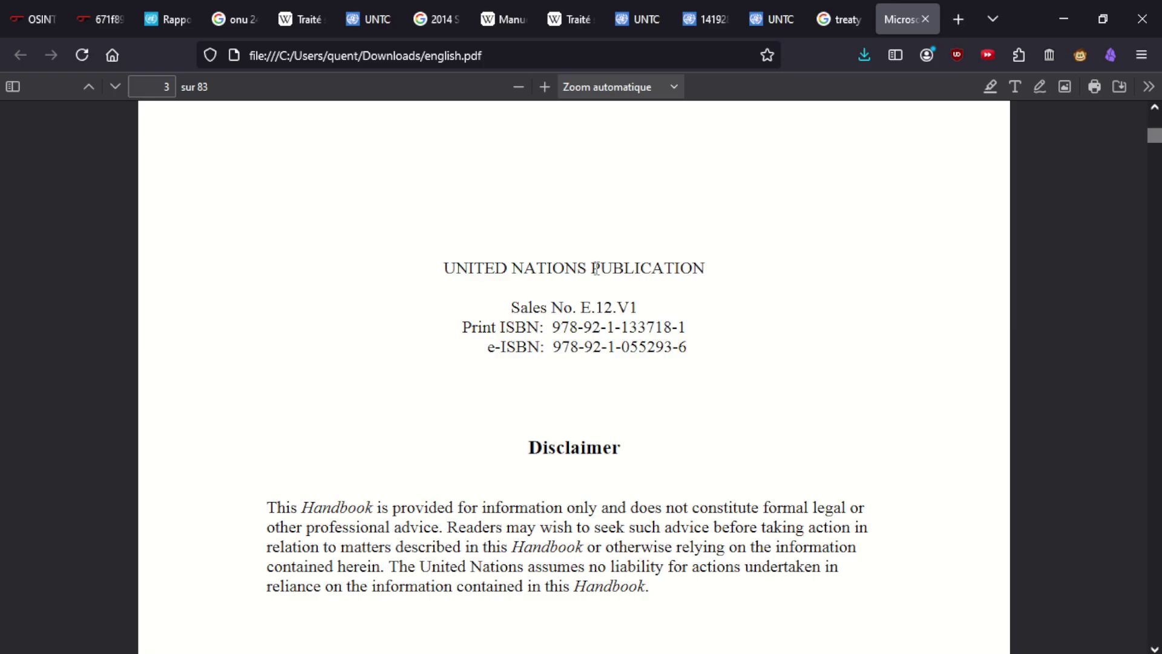
pyautogui.scroll(-6, 500, 371)
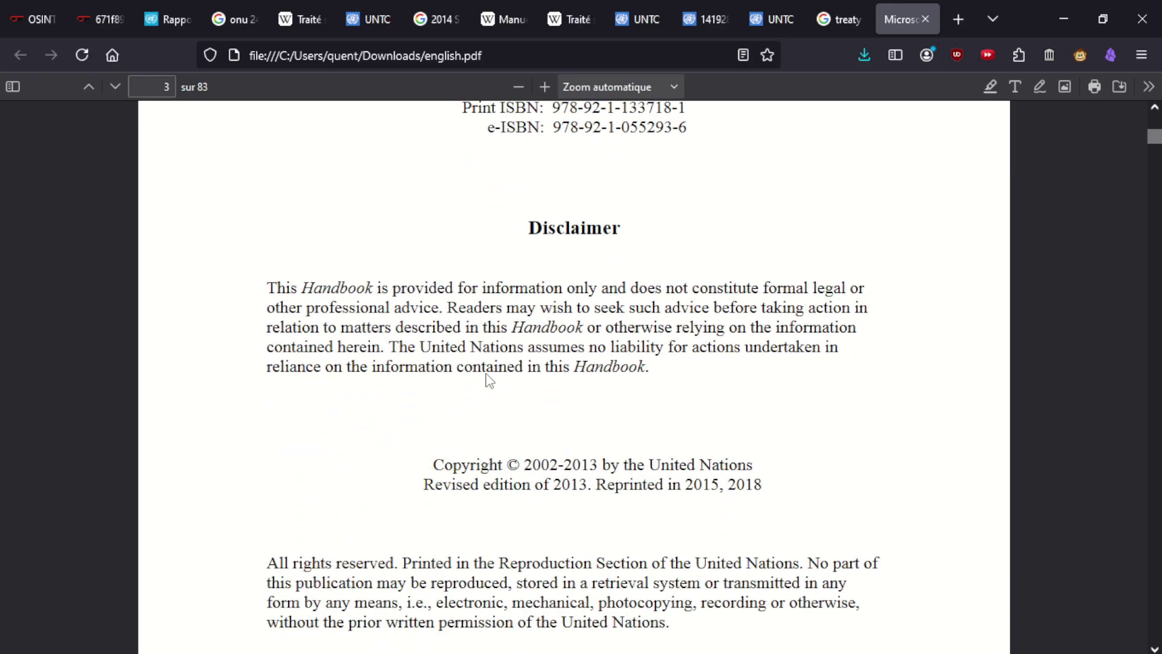
pyautogui.scroll(-20, 485, 367)
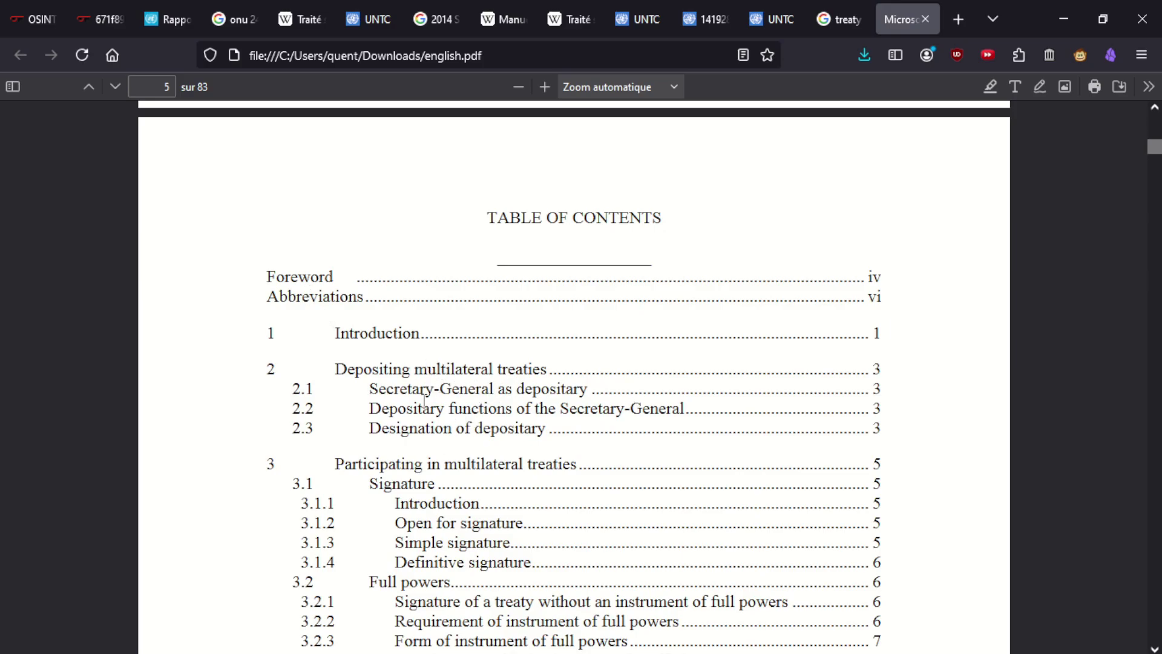
pyautogui.scroll(-20, 423, 402)
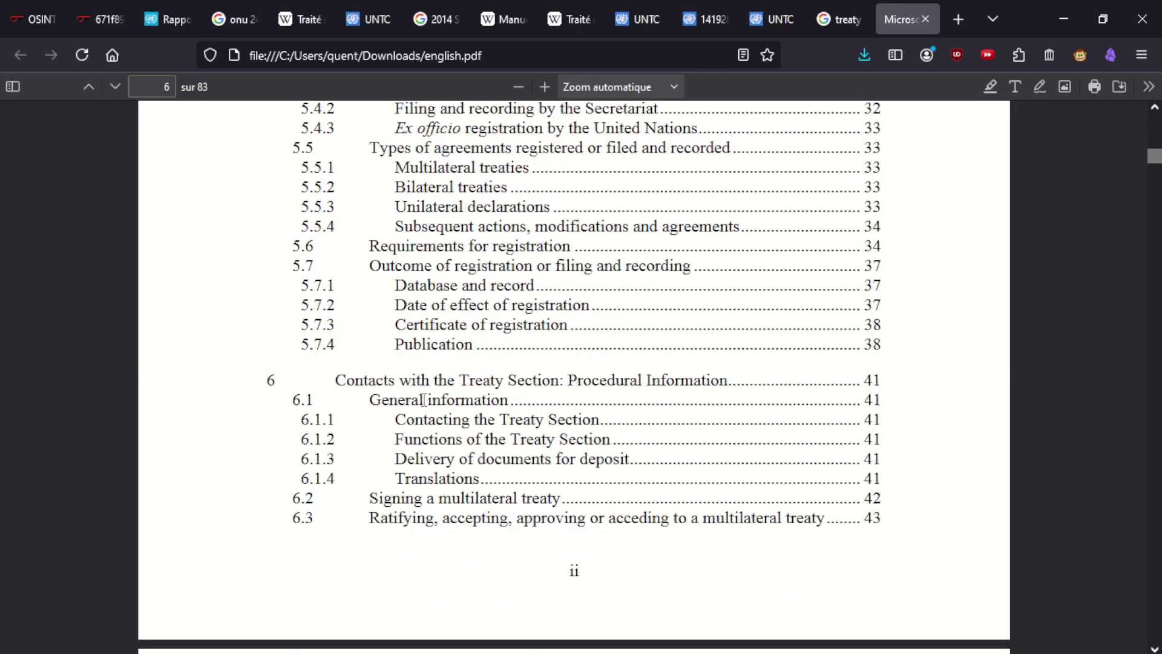
pyautogui.scroll(-15, 423, 405)
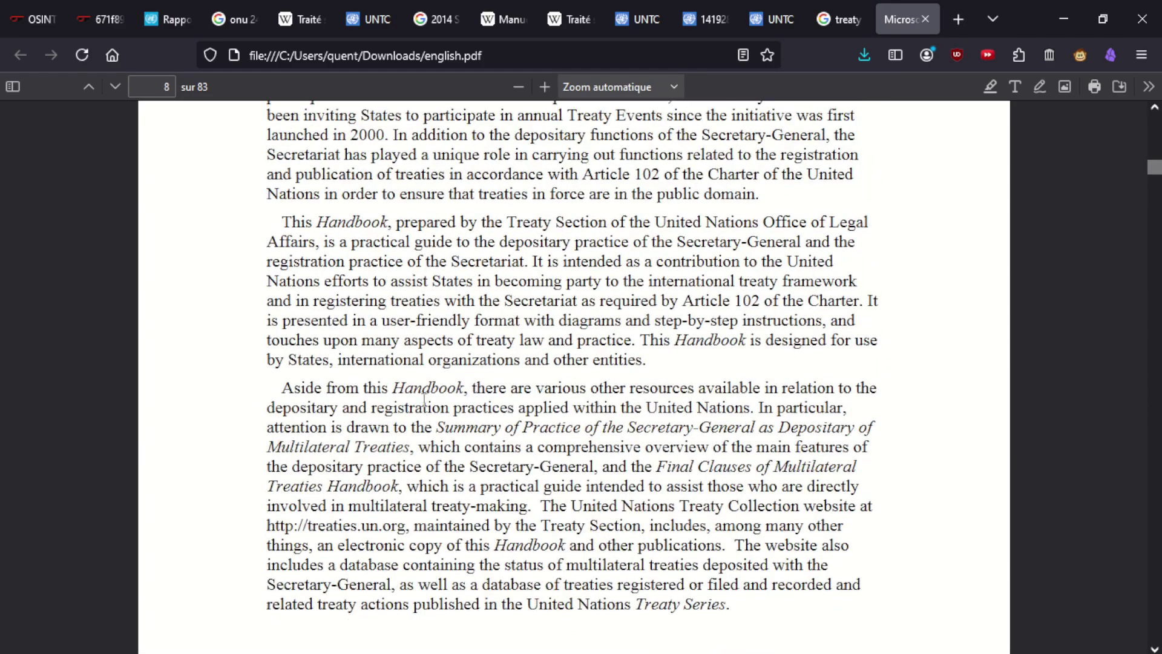
# Read the Treaty Handbook's foreword through to its signature block to identify who signed it.
pyautogui.scroll(3, 423, 400)
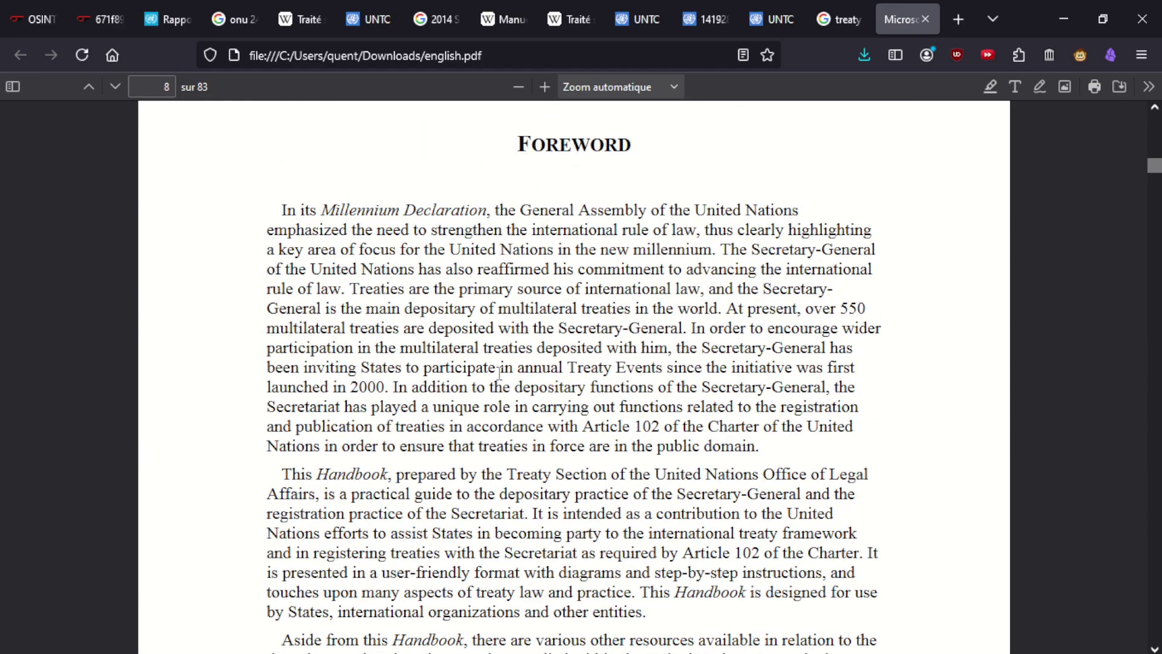
pyautogui.scroll(-9, 500, 371)
pyautogui.scroll(-20, 696, 363)
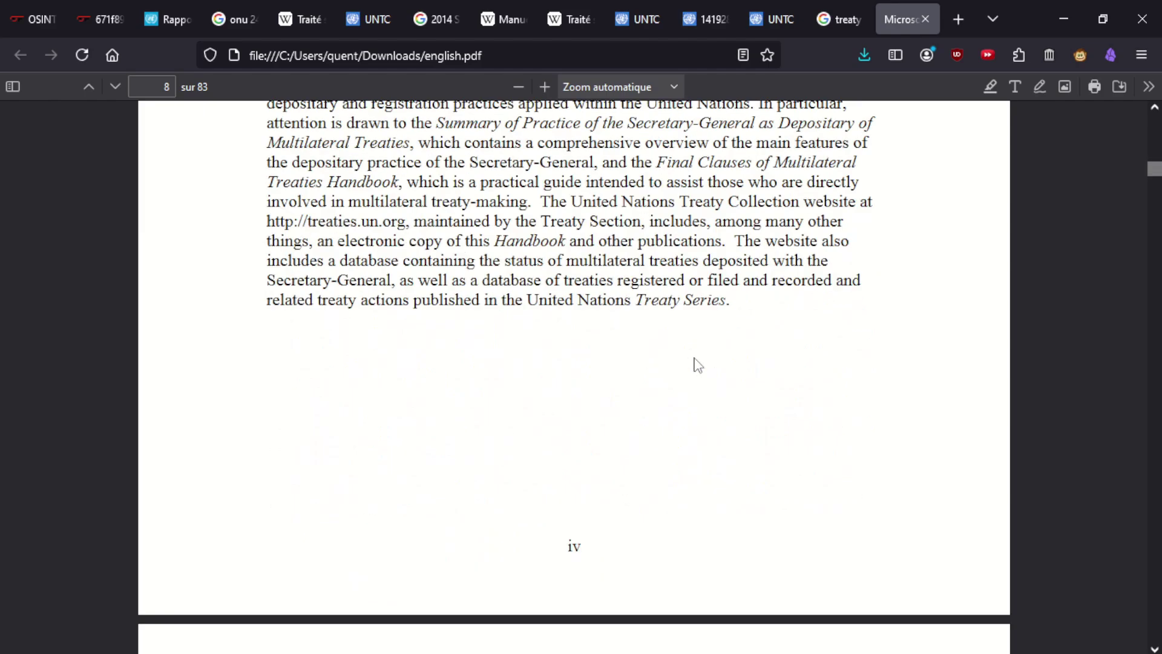
pyautogui.scroll(-6, 696, 363)
pyautogui.scroll(-6, 693, 363)
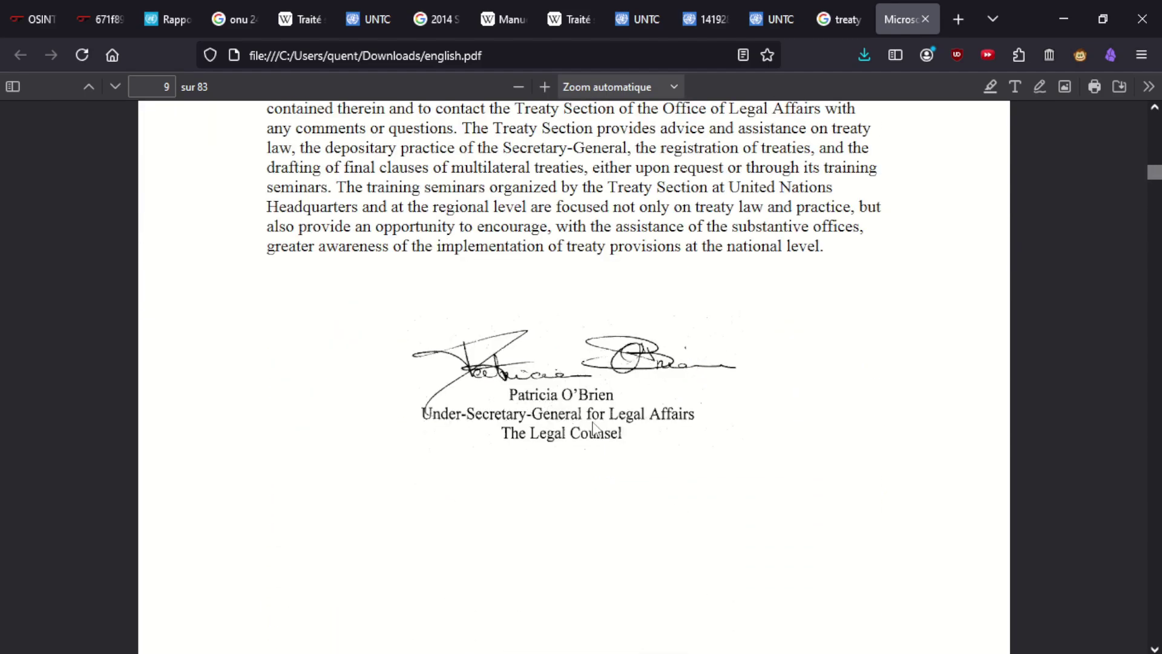
# Search Google for the full name of the Under-Secretary-General for Legal Affairs who signed the handbook's foreword.
pyautogui.click(955, 4)
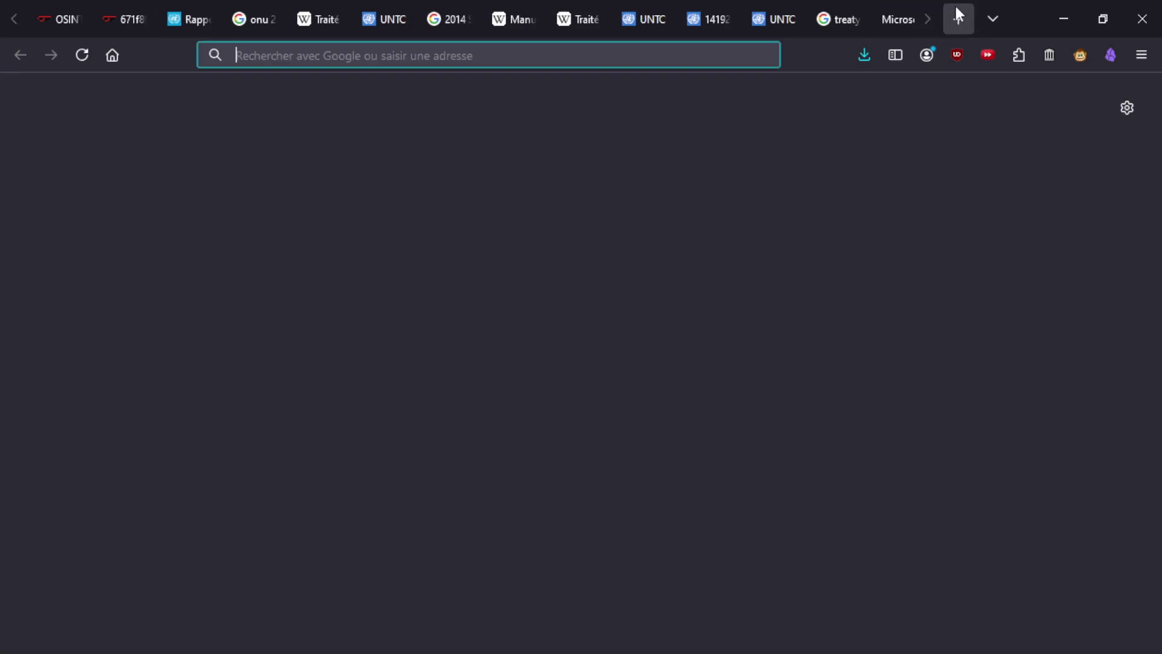
pyautogui.write('patricia')
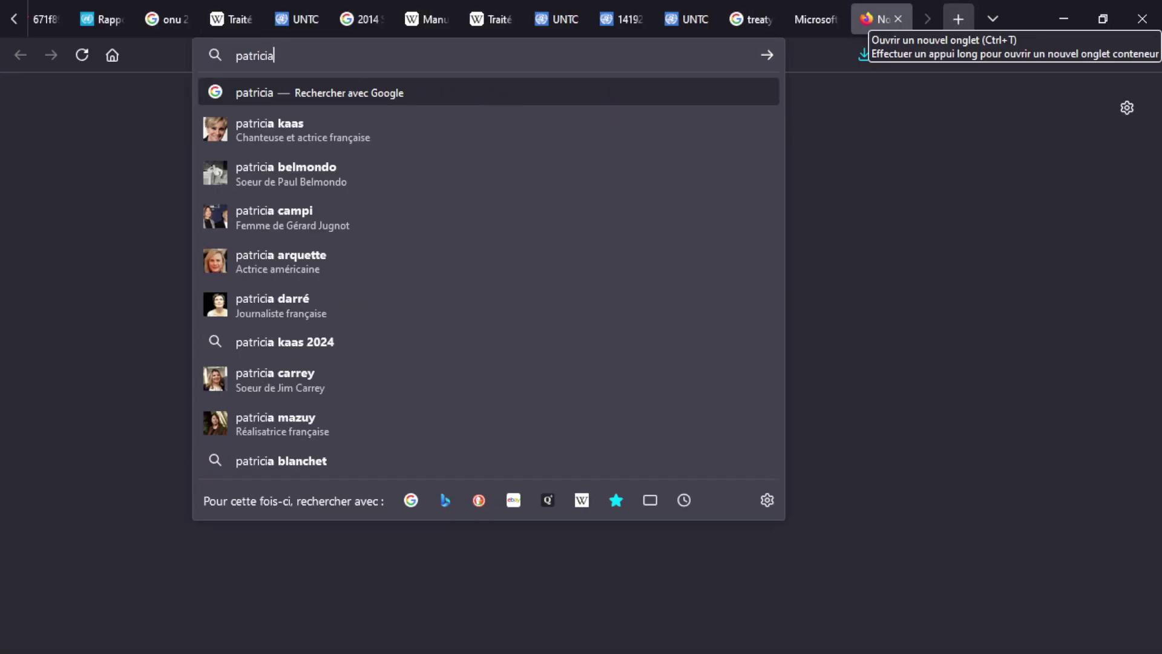
pyautogui.write(' obri')
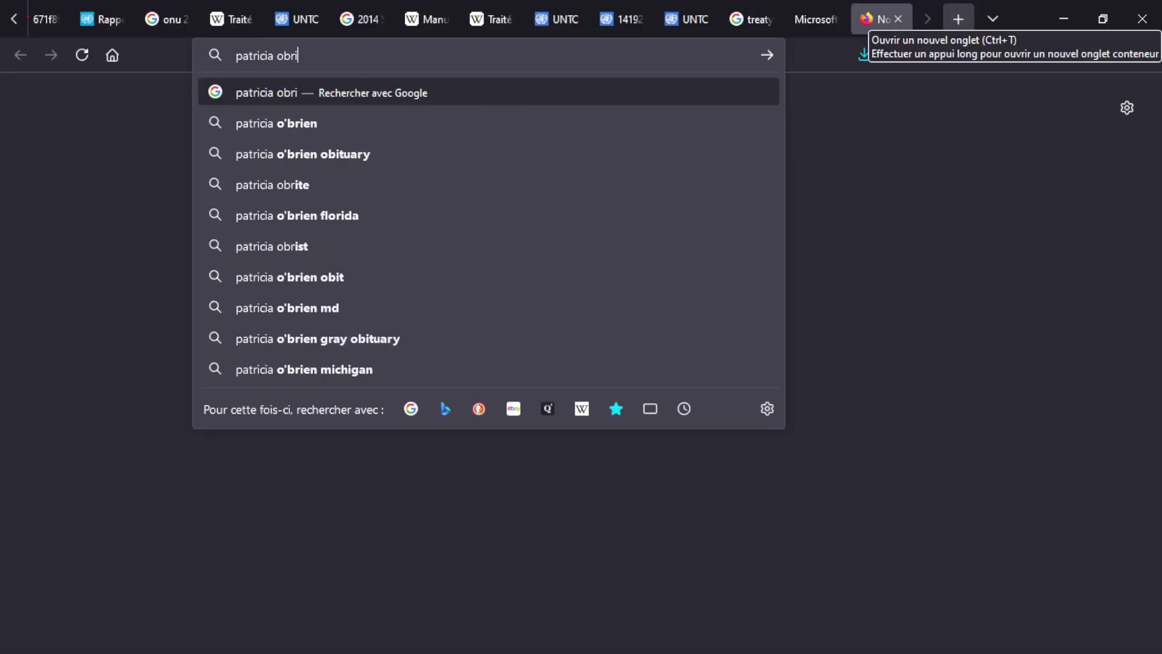
pyautogui.press('Down')
pyautogui.press('Return')
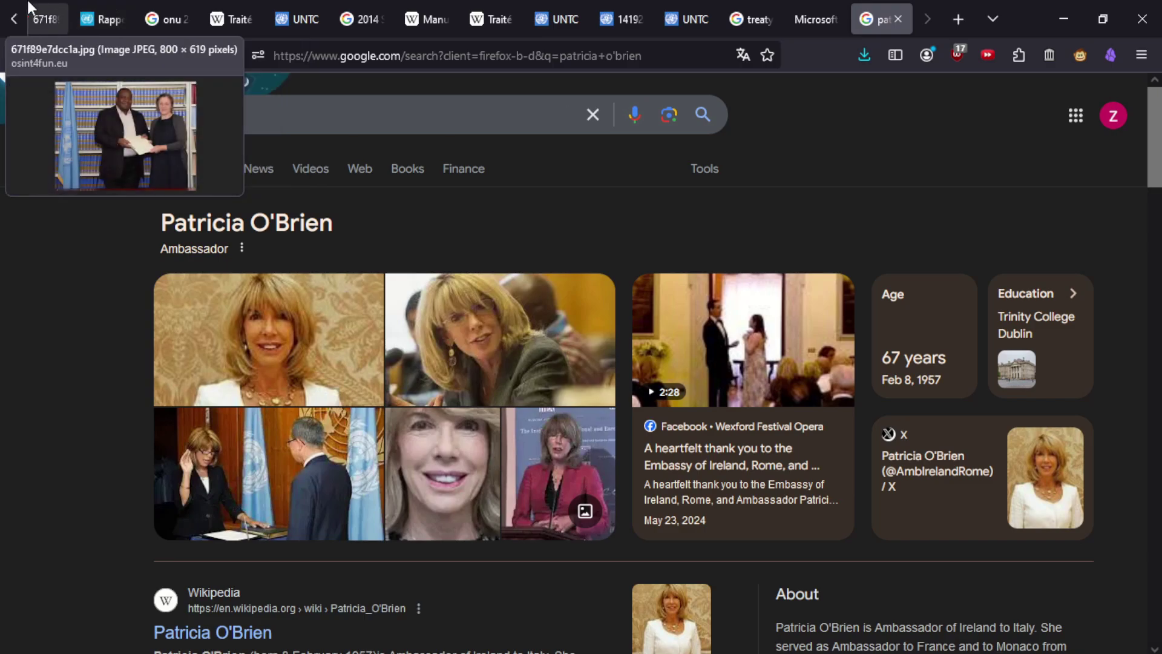
# Close the Wikipedia manual and Arms Trade Treaty articles, the UNTC treaty details page and the 2014 Google search.
pyautogui.click(431, 1)
pyautogui.hotkey('ctrl', 'w')
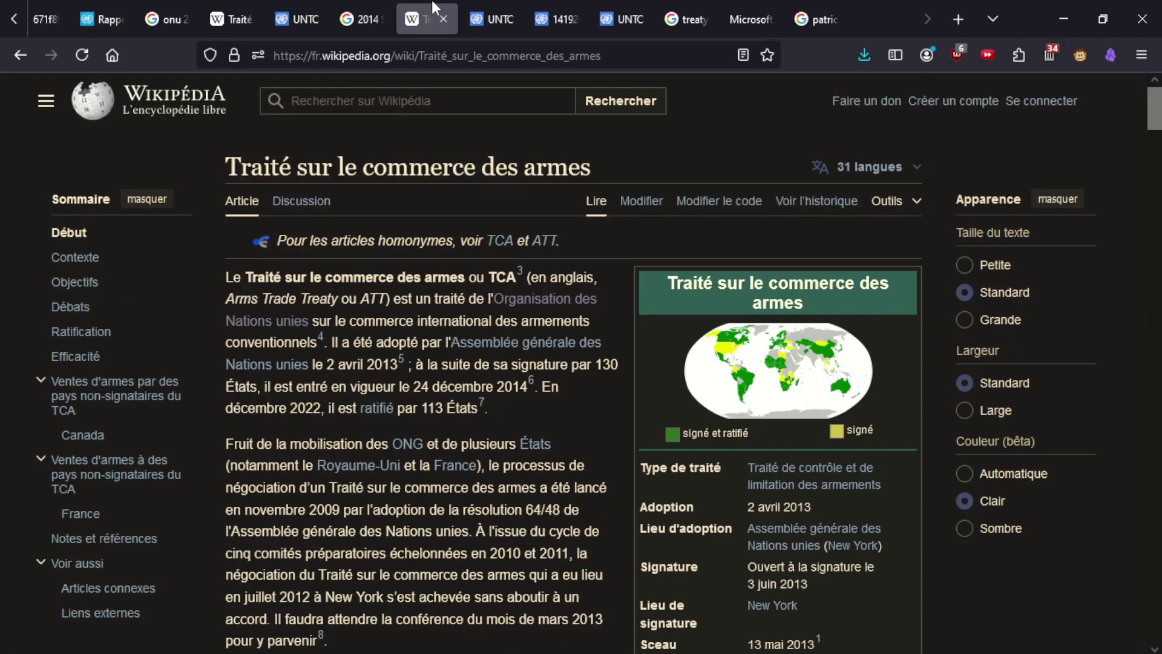
pyautogui.hotkey('ctrl', 'w')
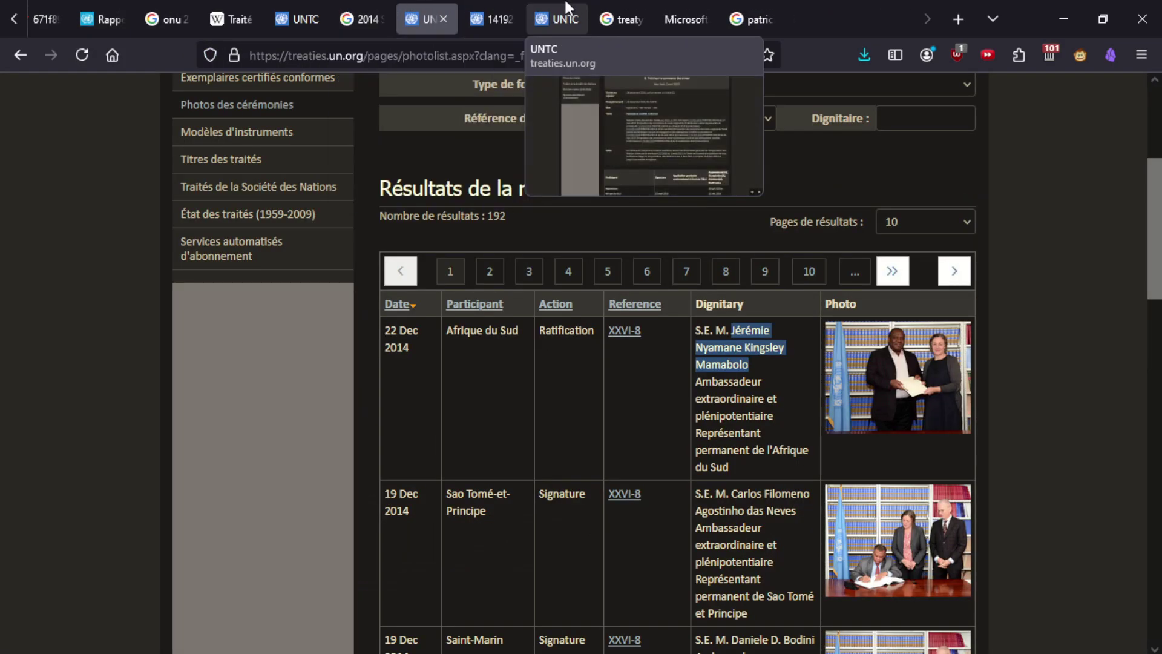
pyautogui.click(499, 12)
pyautogui.click(537, 8)
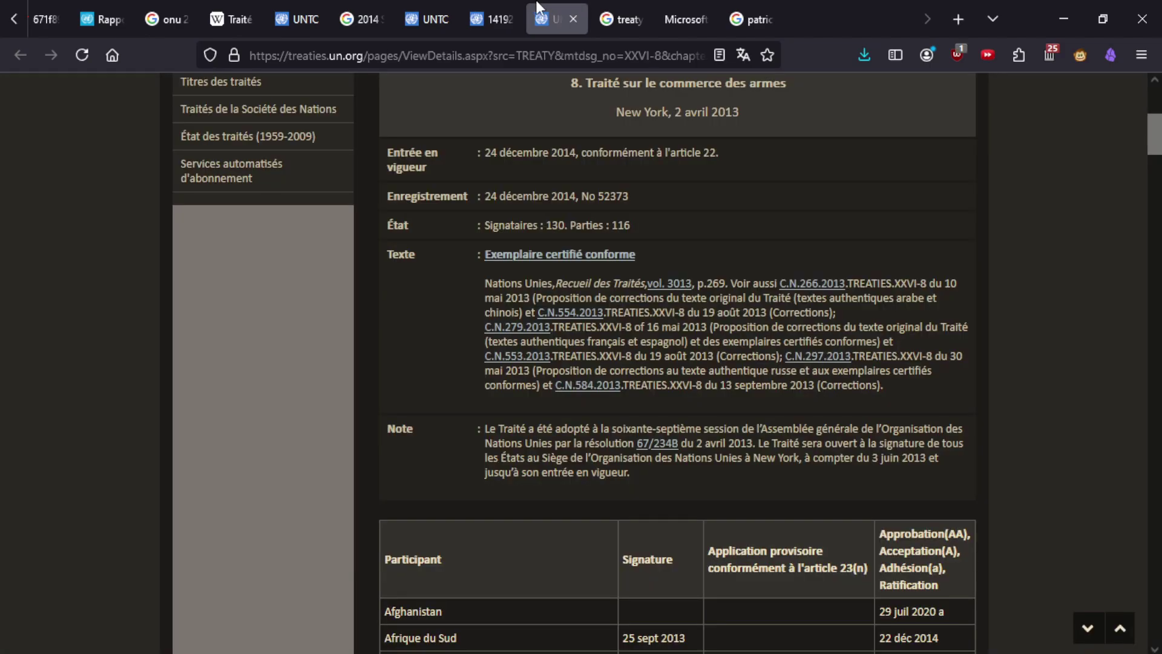
pyautogui.hotkey('ctrl', 'w')
pyautogui.click(367, 8)
pyautogui.hotkey('ctrl', 'w')
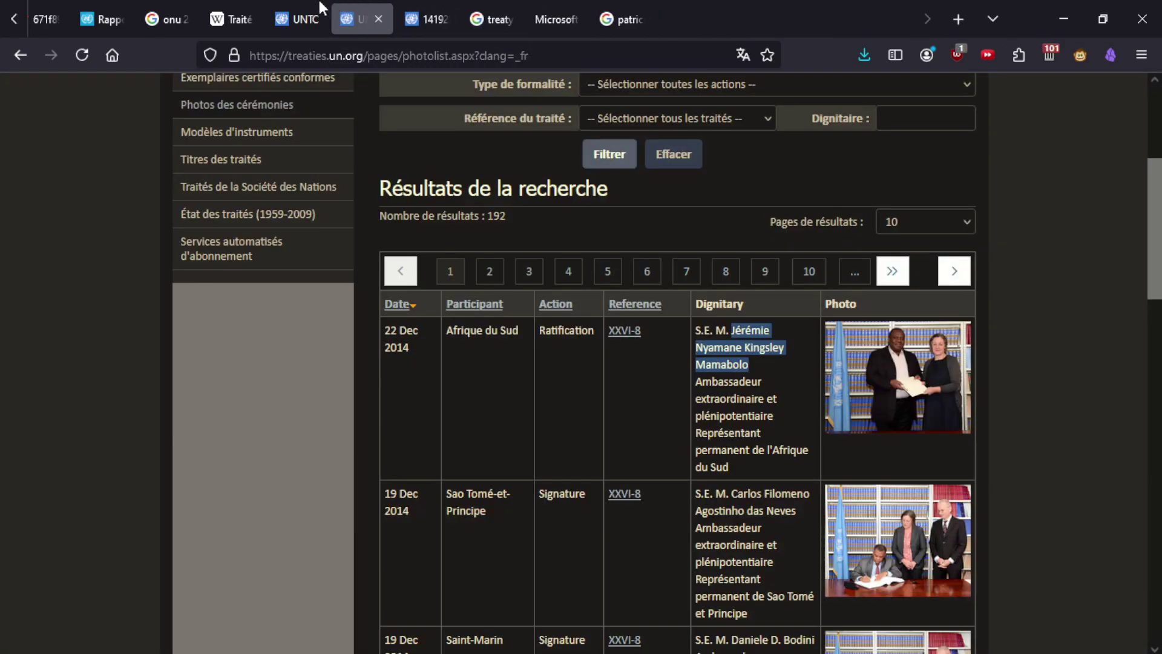
# Close the extra UNTC page, the Wikipedia treaty article, the "onu" search, the Security Council reports and the challenge photo.
pyautogui.click(317, 8)
pyautogui.hotkey('ctrl', 'w')
pyautogui.click(242, 8)
pyautogui.hotkey('ctrl', 'w')
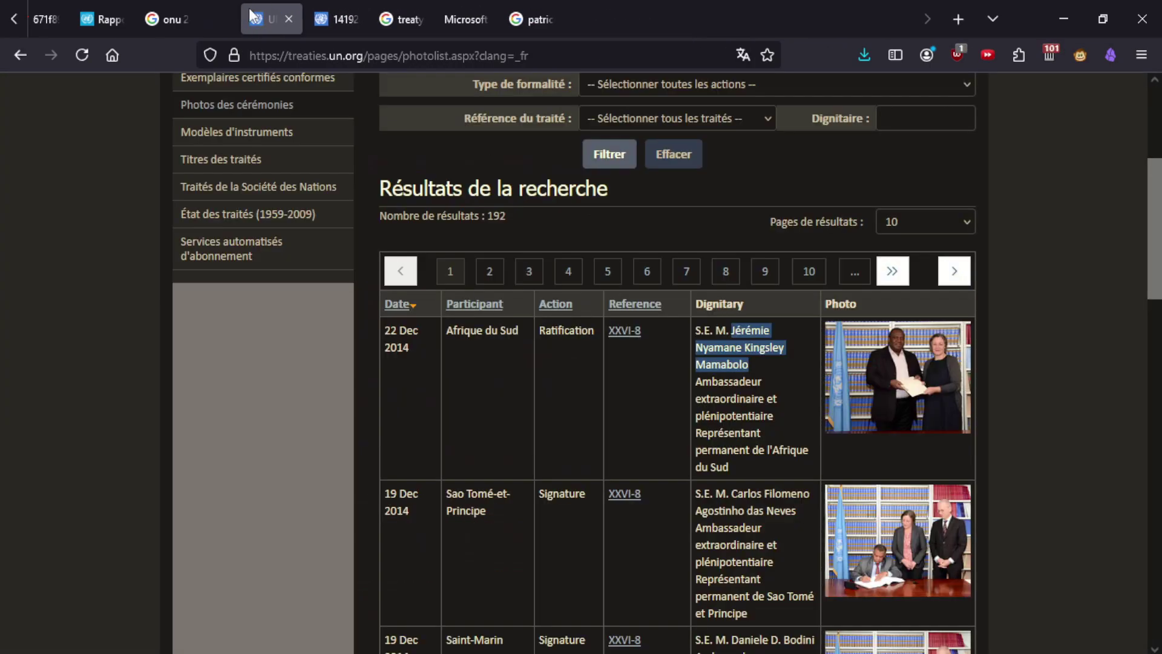
pyautogui.click(179, 8)
pyautogui.hotkey('ctrl', 'w')
pyautogui.click(273, 7)
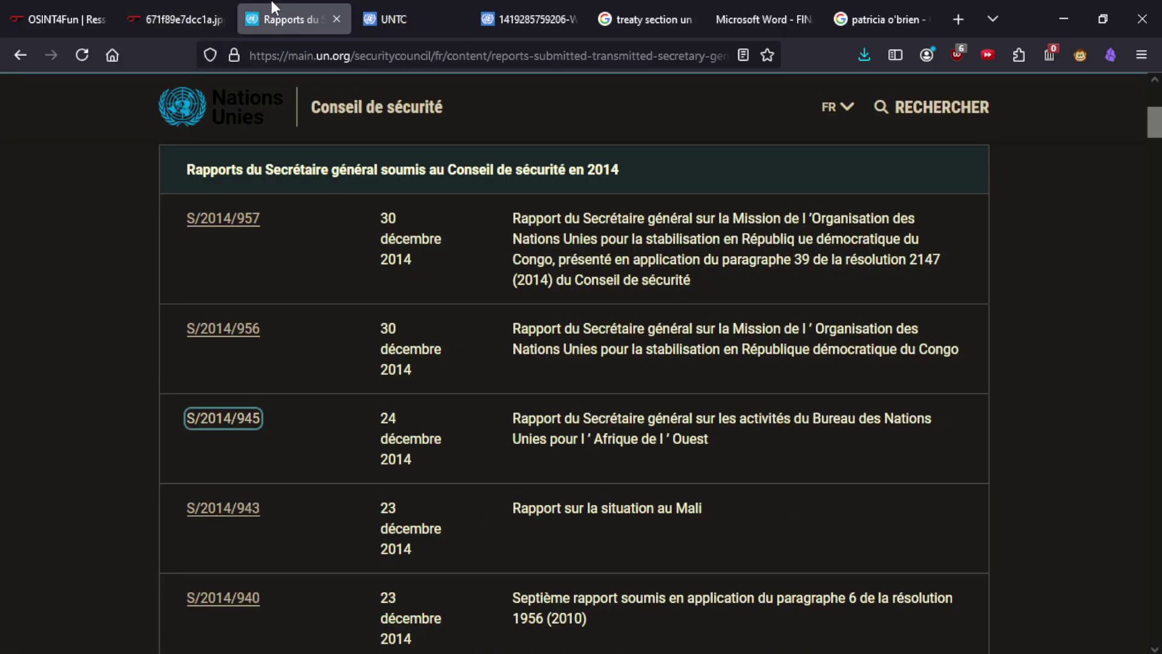
pyautogui.hotkey('ctrl', 'w')
pyautogui.click(188, 5)
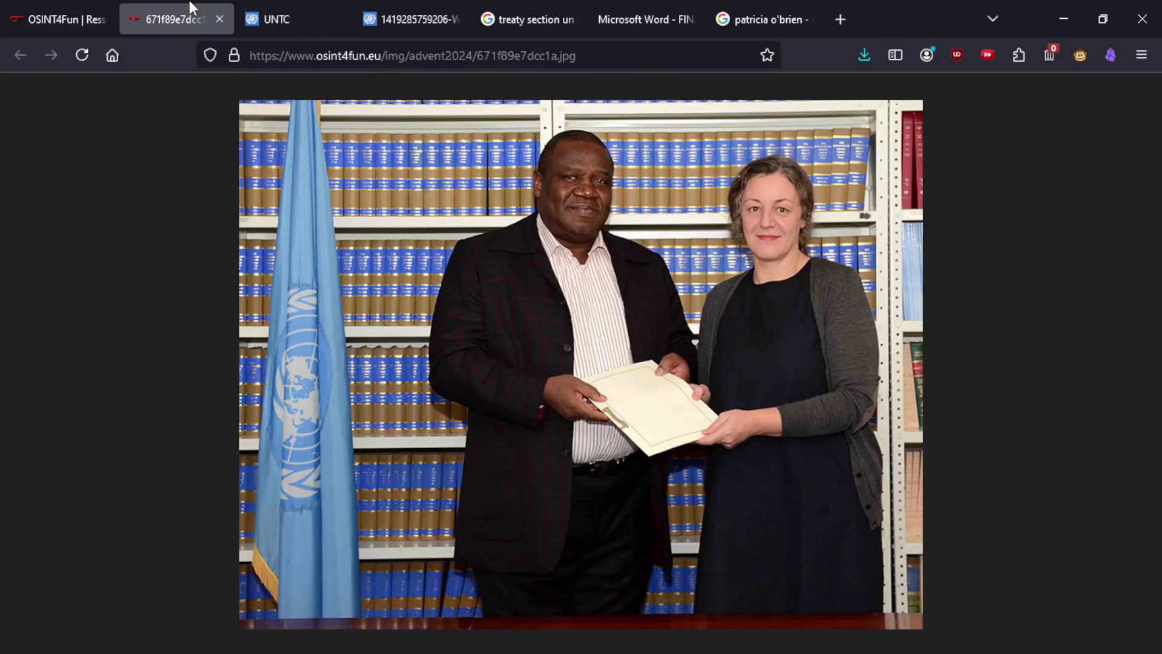
pyautogui.hotkey('ctrl', 'w')
# Recheck the ceremony photo and challenge page against the search results on the foreword's signatory, and close that search.
pyautogui.click(533, 18)
pyautogui.click(388, 18)
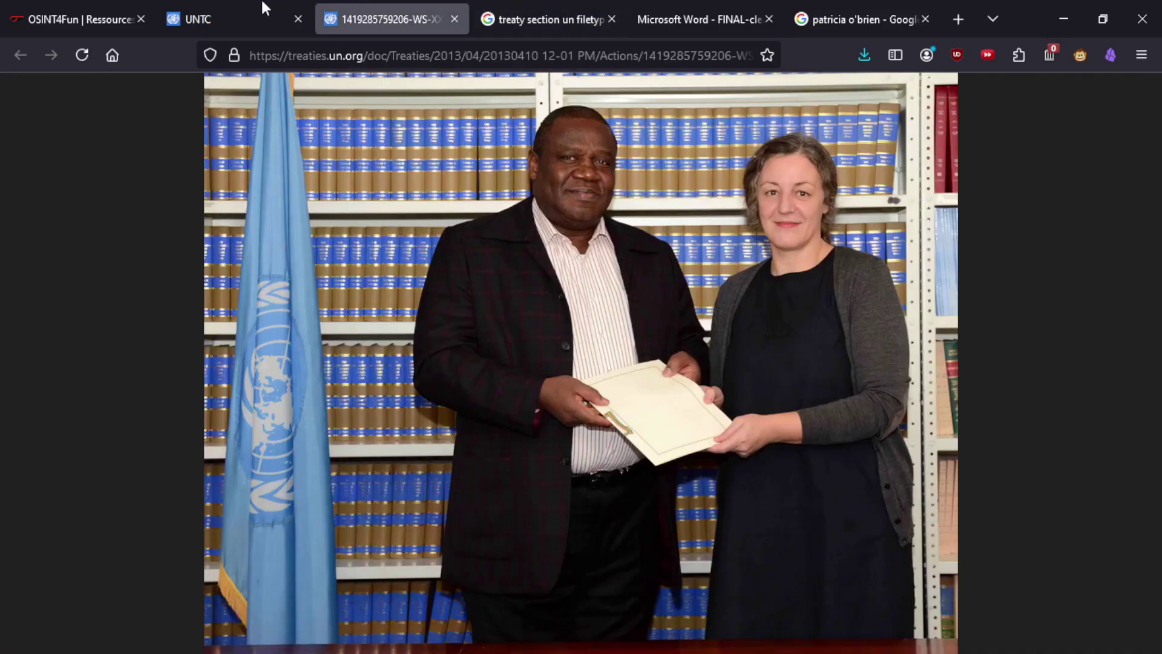
pyautogui.click(259, 6)
pyautogui.click(18, 7)
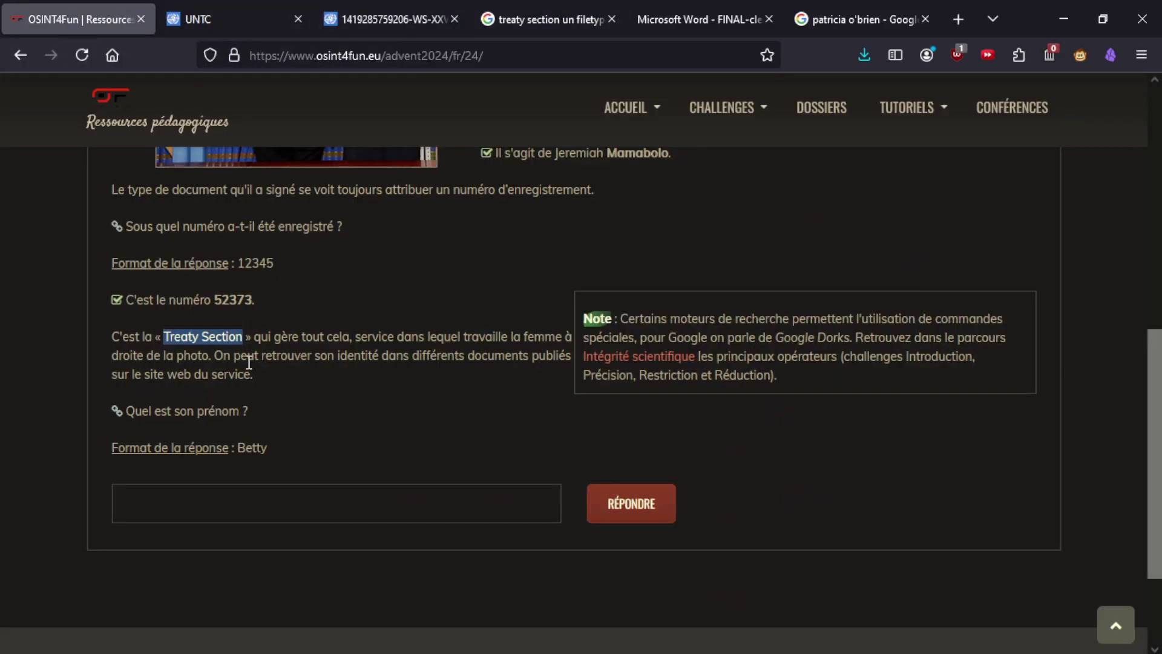
pyautogui.scroll(8, 378, 356)
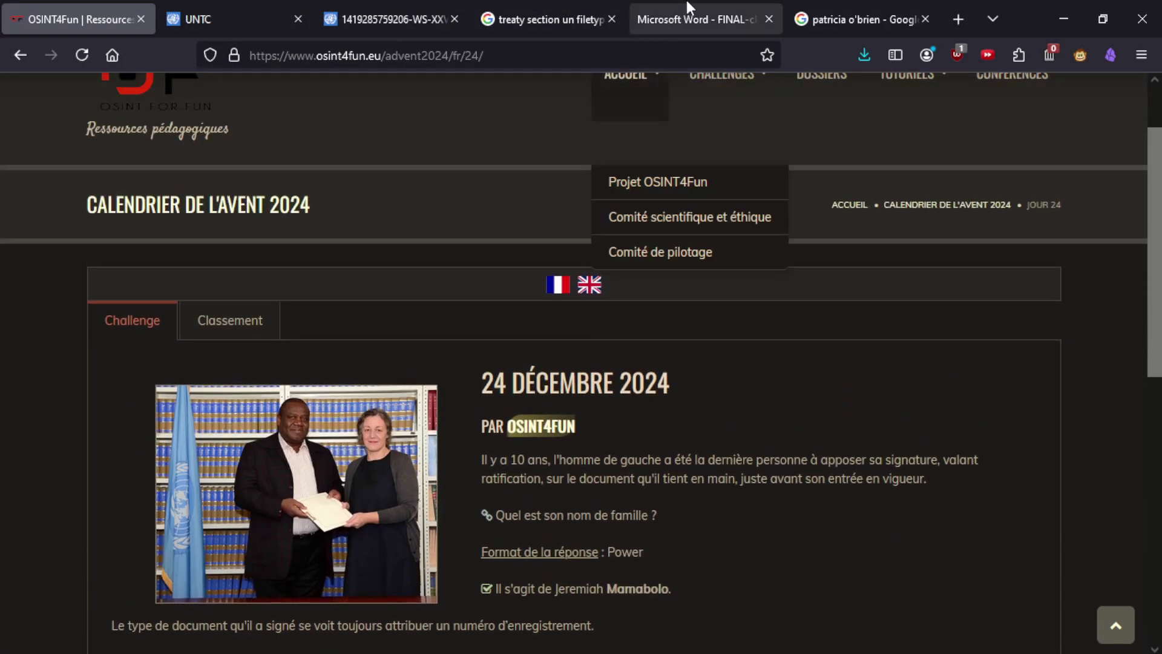
pyautogui.click(714, 2)
pyautogui.hotkey('ctrl', 'Tab')
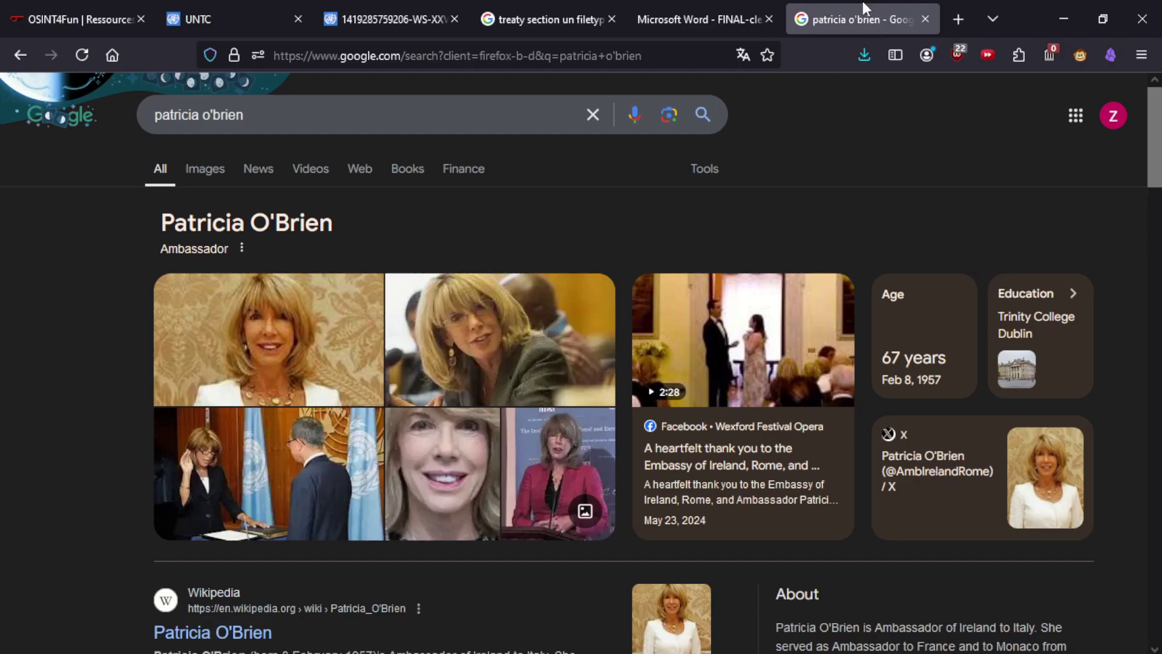
pyautogui.hotkey('ctrl', 'w')
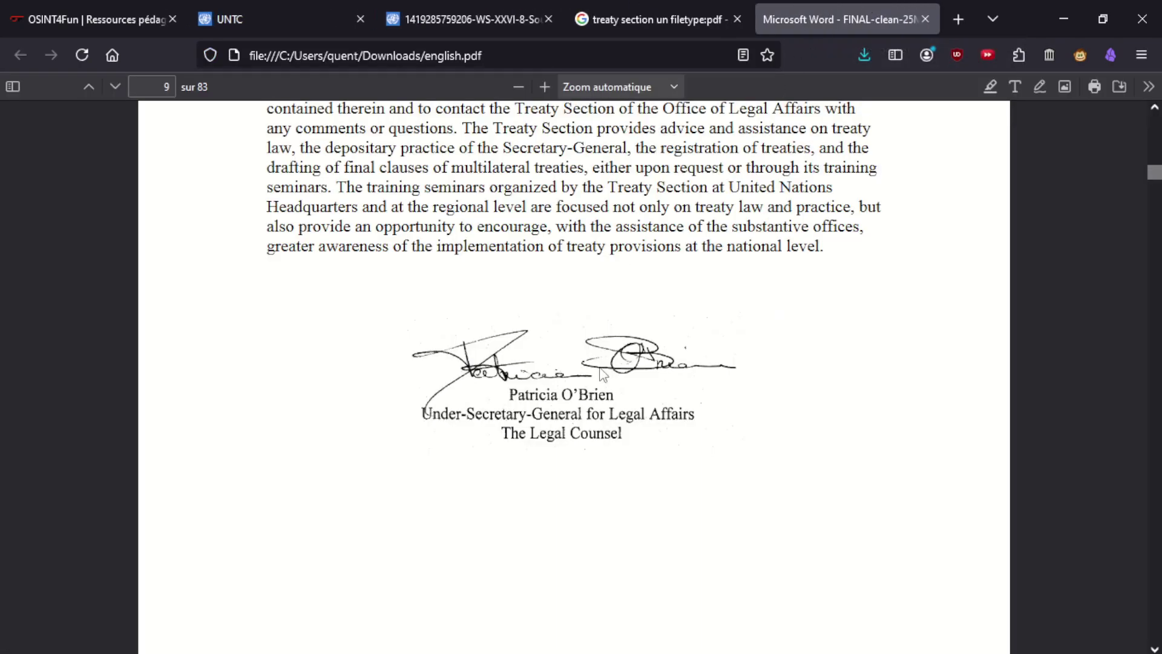
# Read the Treaty Handbook from the foreword's signature through section 2.3, looking for names of Treaty Section staff.
pyautogui.scroll(-7, 599, 367)
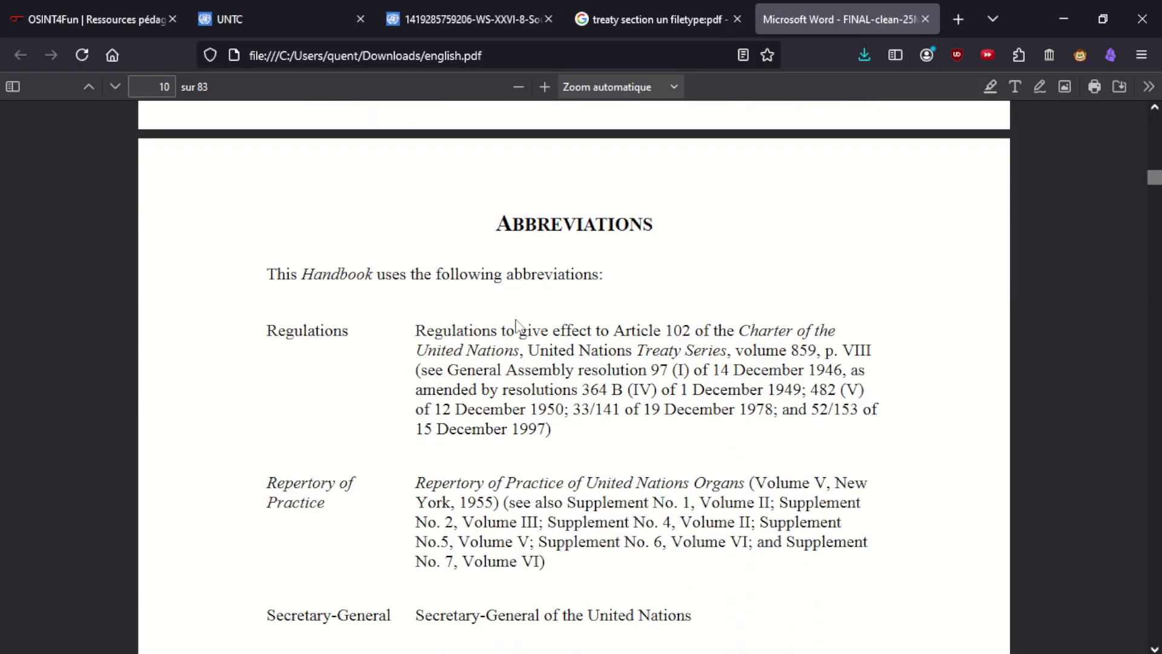
pyautogui.scroll(-10, 480, 423)
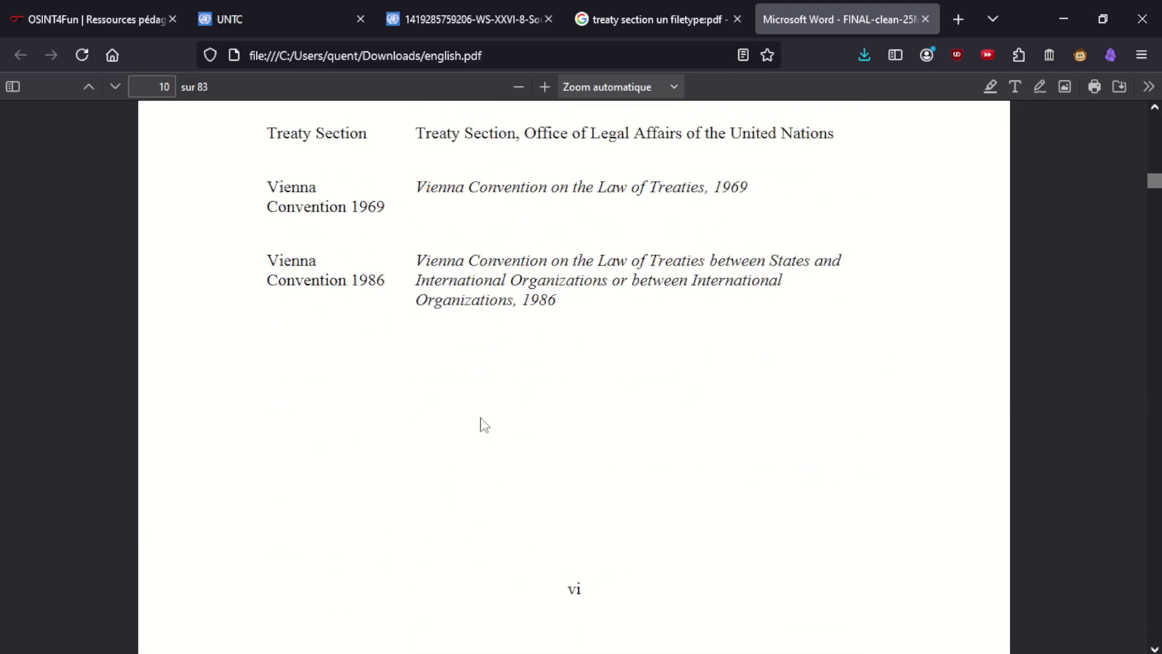
pyautogui.scroll(2, 506, 434)
pyautogui.scroll(-3, 508, 437)
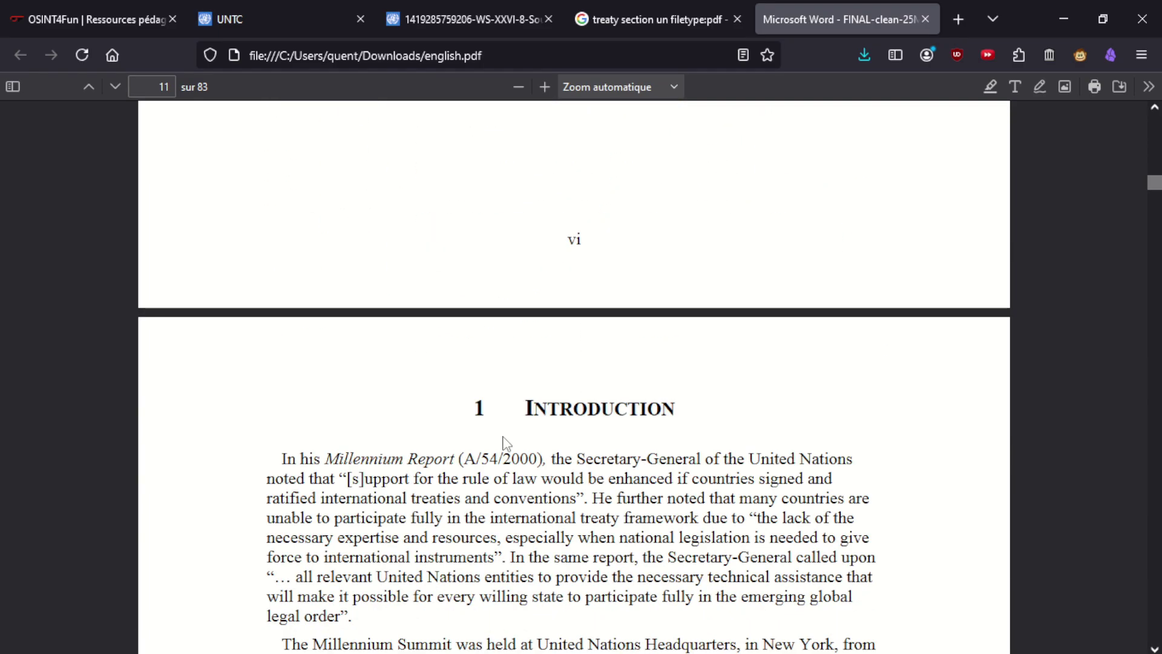
pyautogui.scroll(-3, 506, 442)
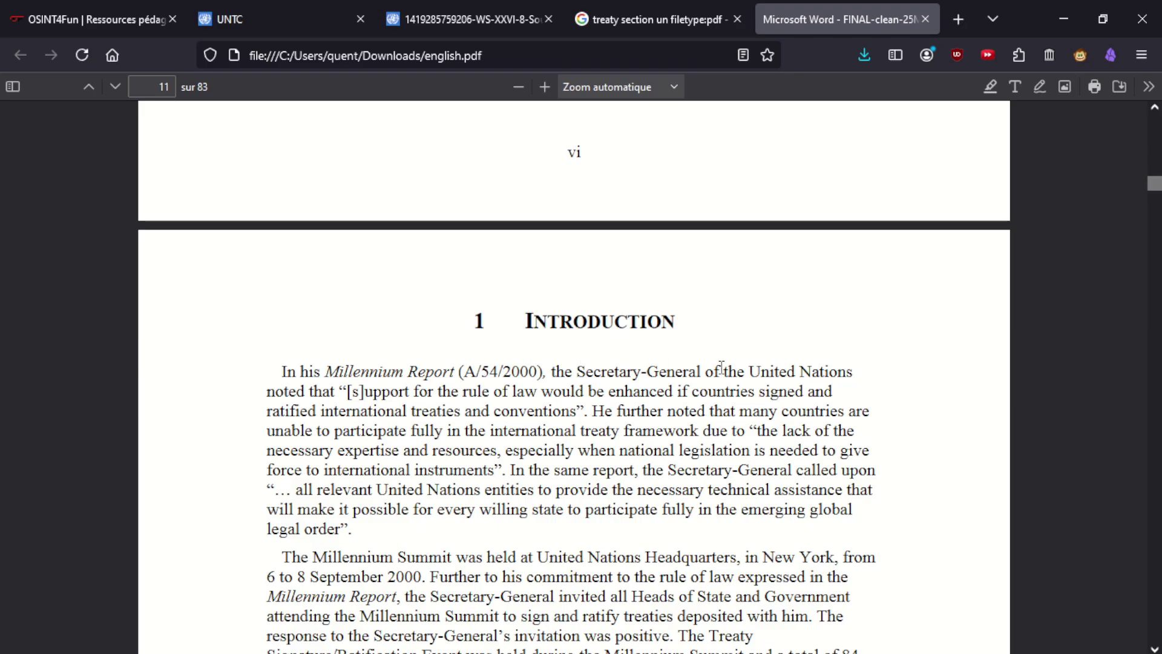
pyautogui.scroll(-20, 491, 391)
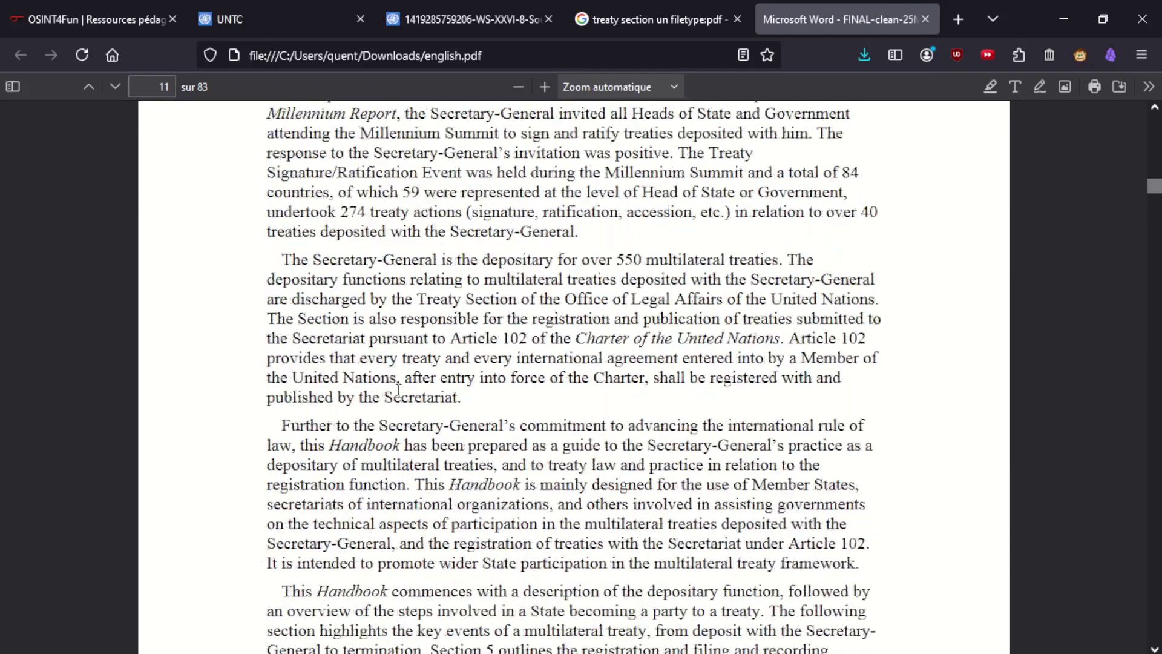
pyautogui.scroll(-1, 399, 391)
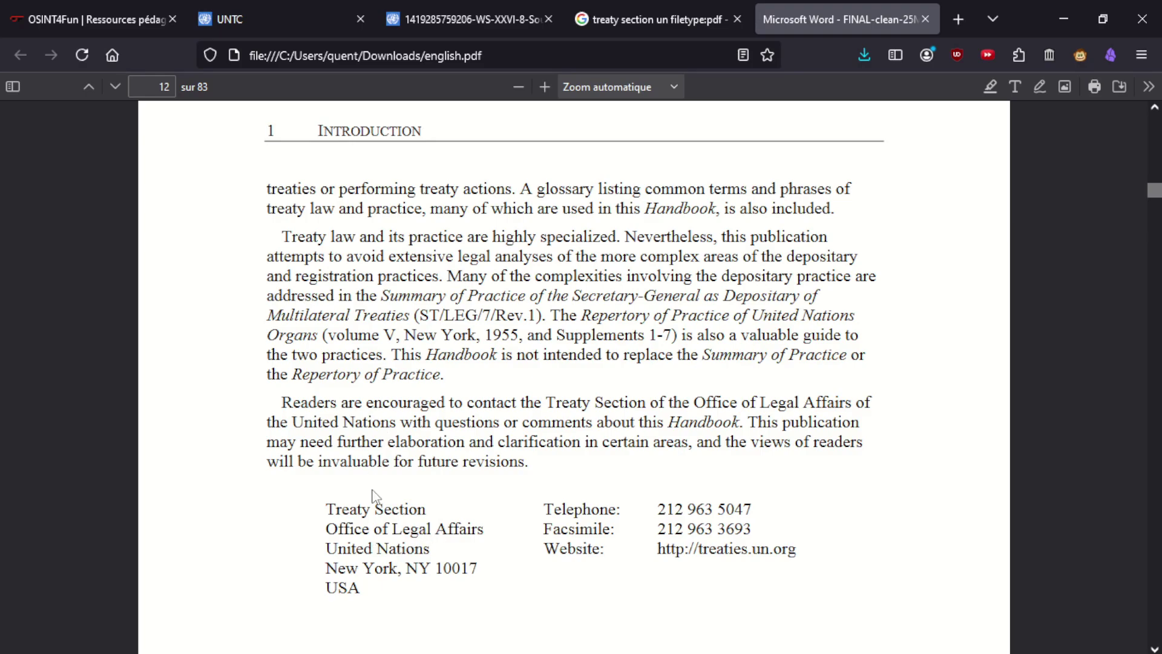
pyautogui.scroll(-18, 374, 494)
pyautogui.scroll(-5, 388, 485)
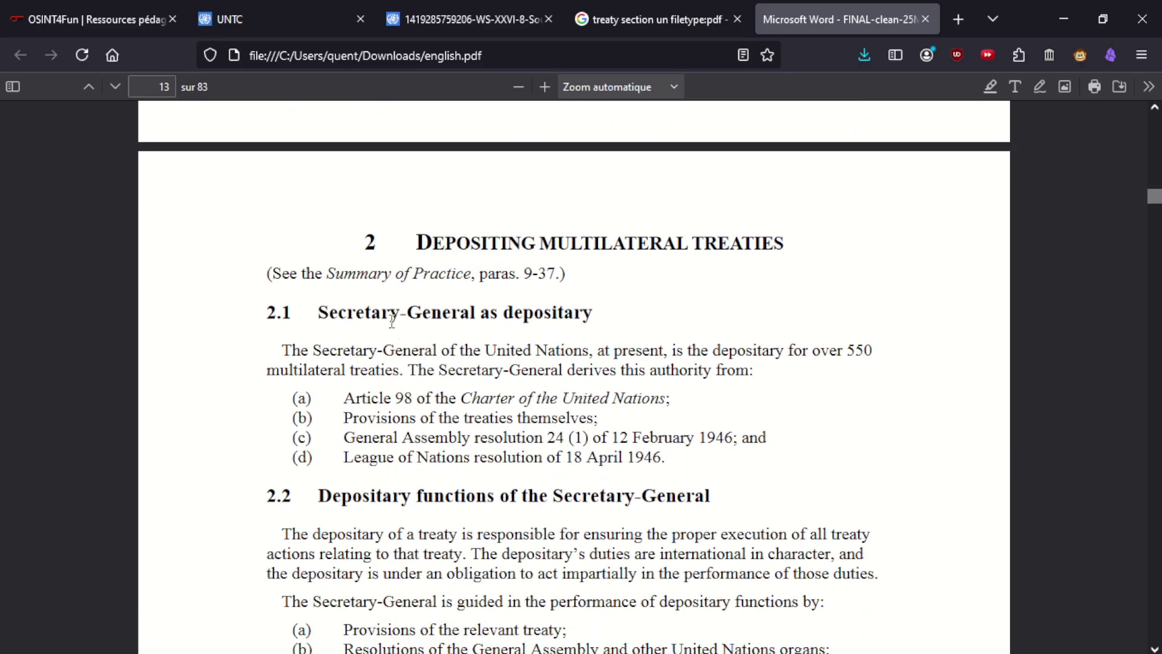
pyautogui.scroll(-10, 388, 484)
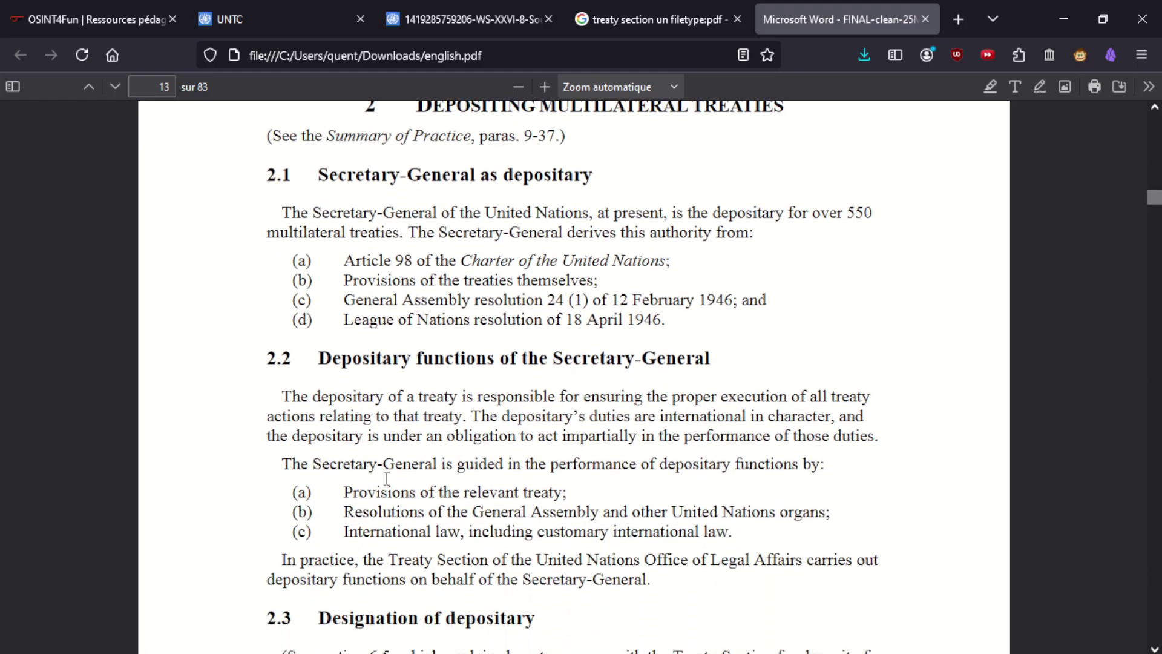
pyautogui.scroll(-3, 385, 488)
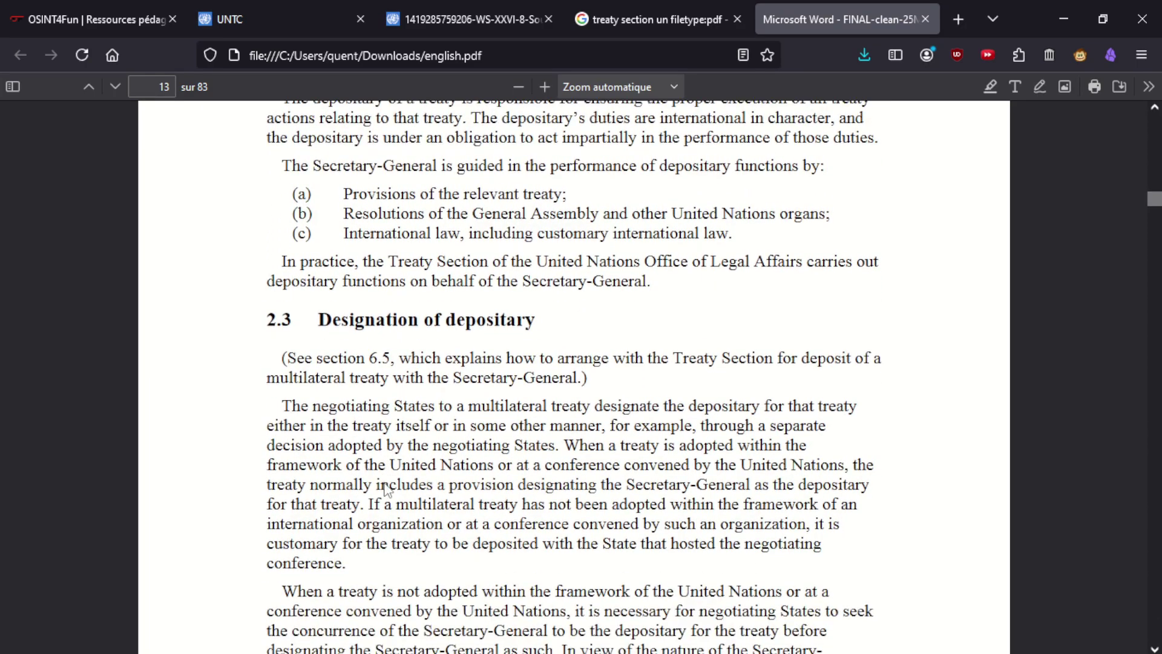
# Recheck the challenge page and search Google Images in a new tab for "2014 onu secrétaire général".
pyautogui.click(121, 19)
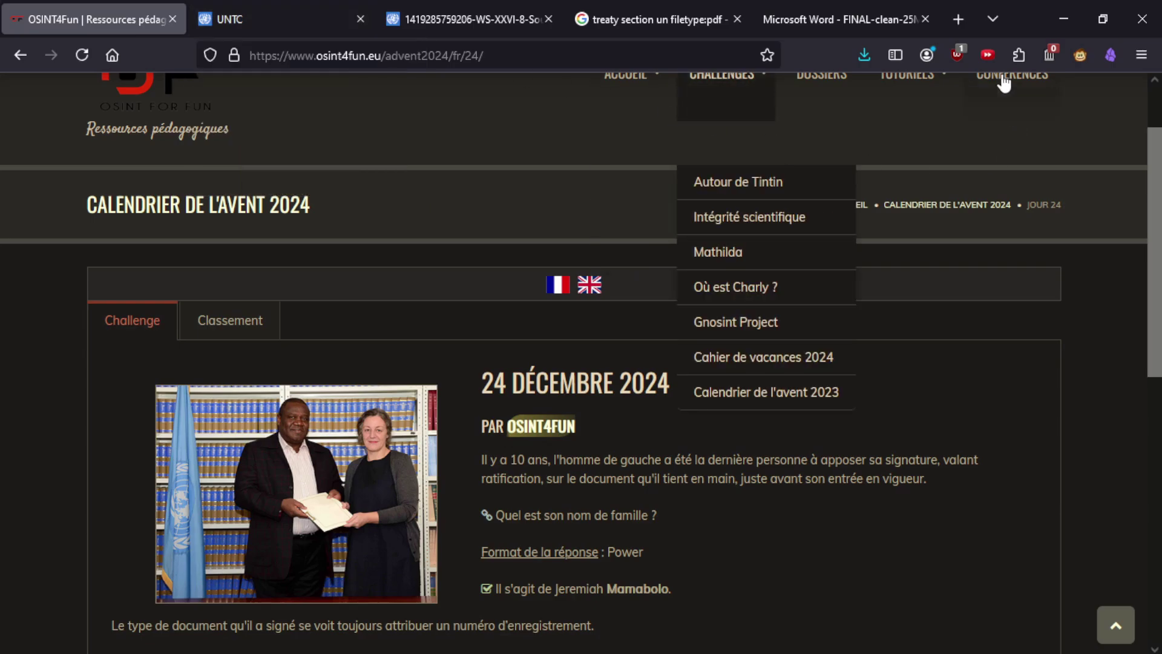
pyautogui.click(965, 28)
pyautogui.write('2014 ')
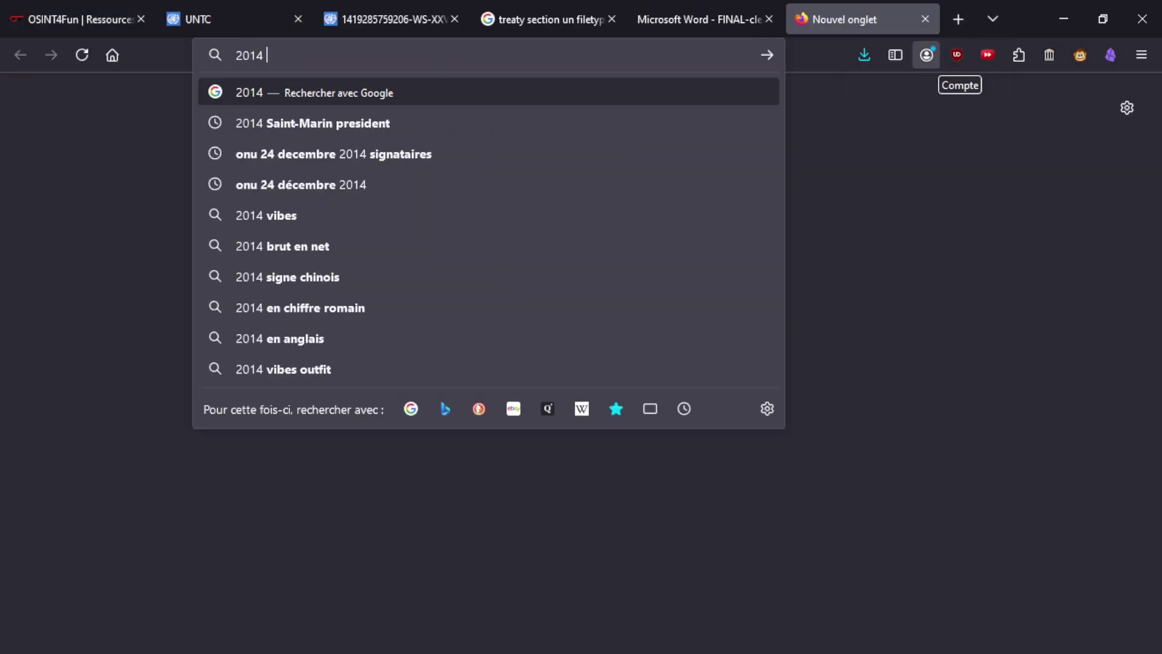
pyautogui.write('onu secré')
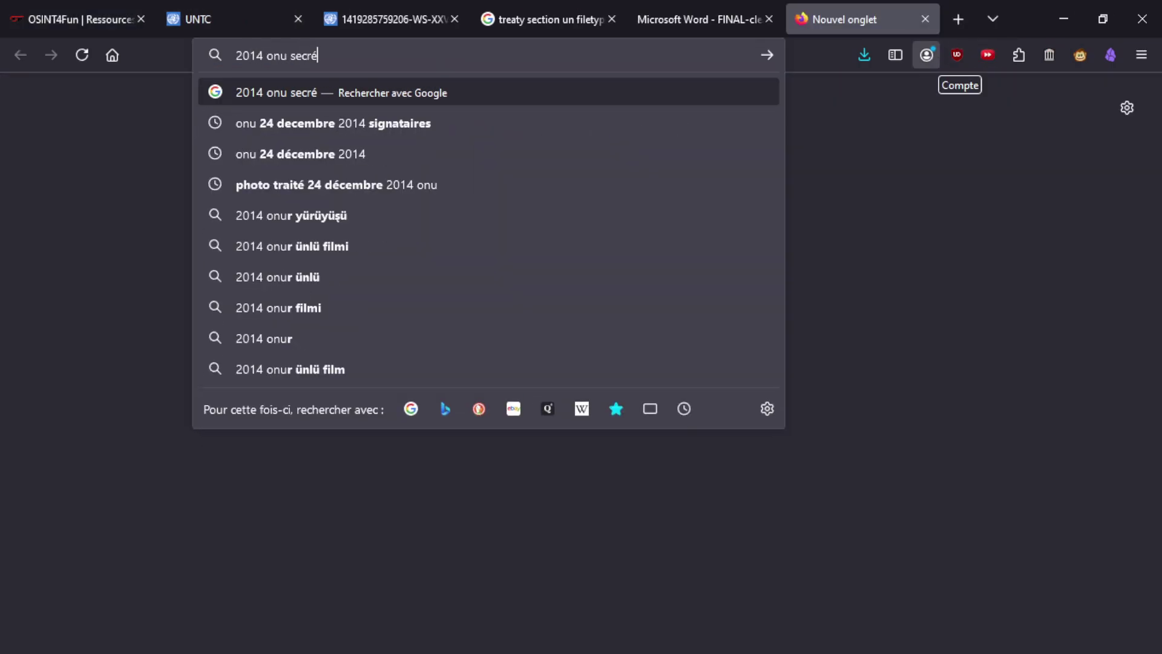
pyautogui.write('taire général')
pyautogui.press('Return')
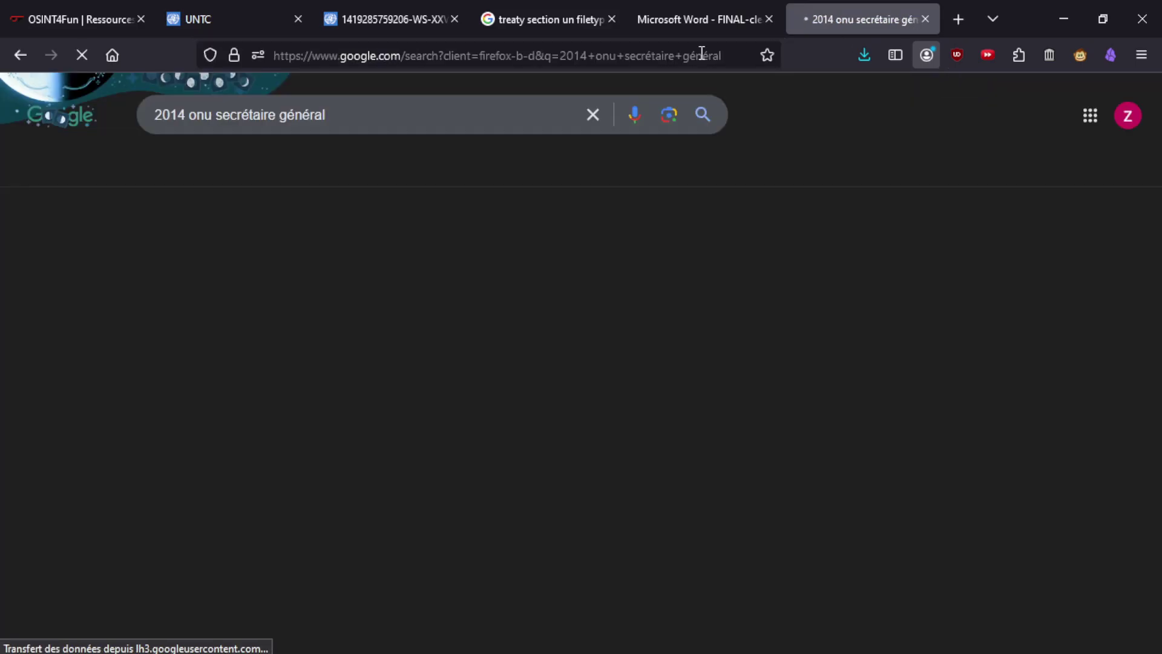
pyautogui.click(207, 172)
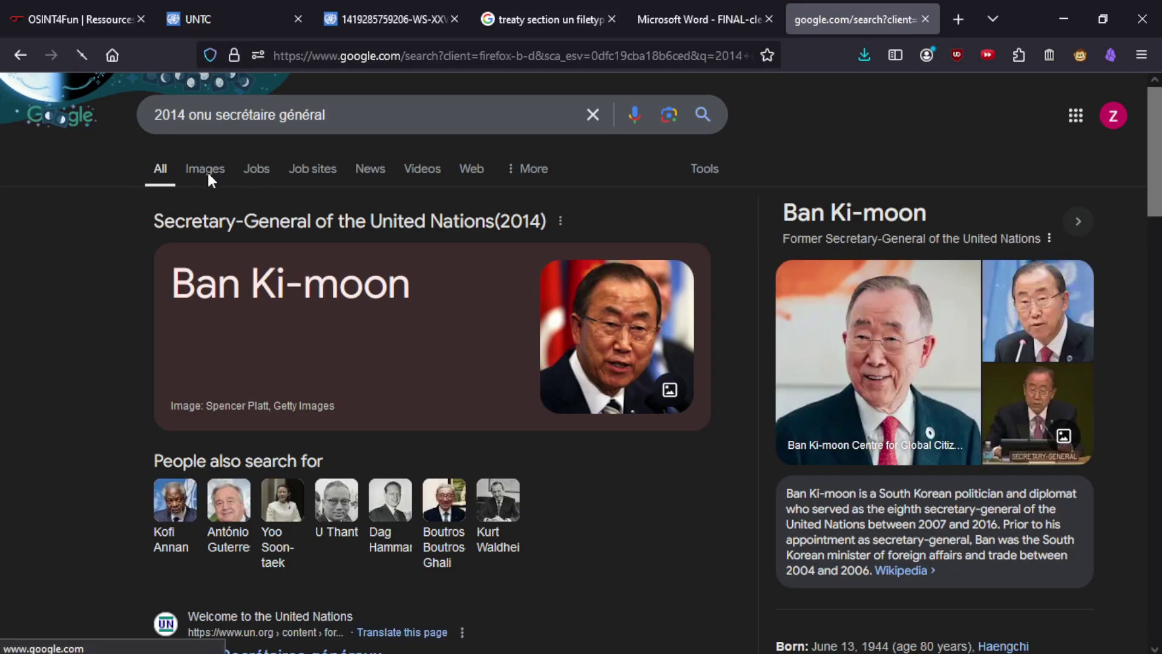
# Refine the image search to "2014 onu secrétaire général femme" and compare the results with the woman in the challenge photo.
pyautogui.click(345, 115)
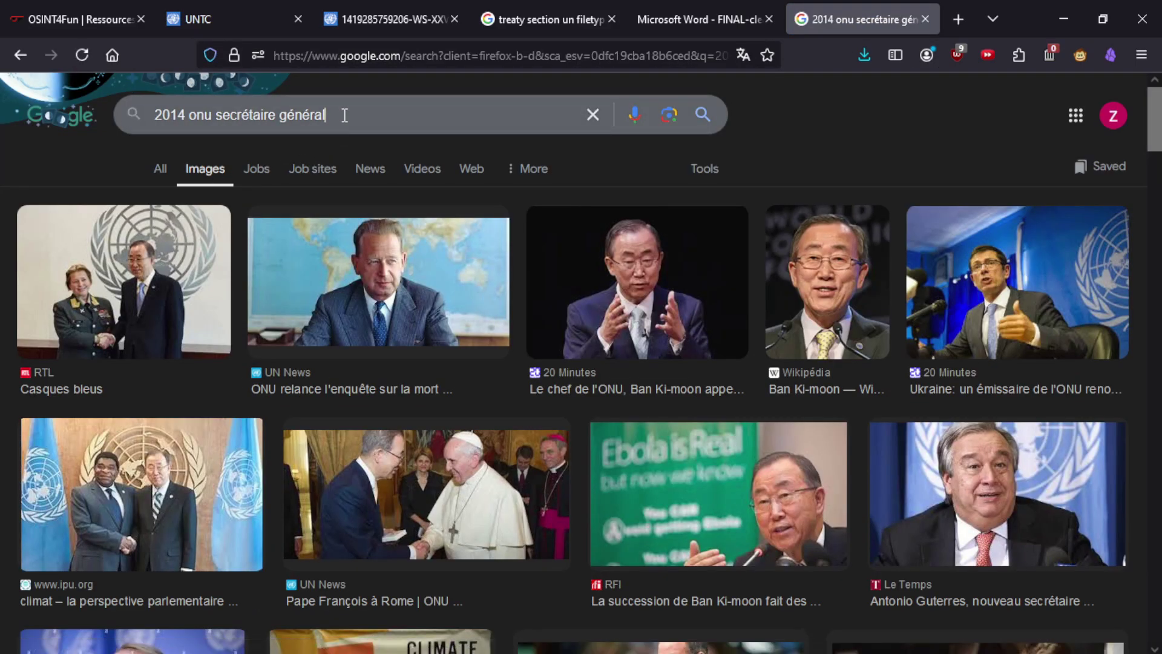
pyautogui.write('femme')
pyautogui.press('Return')
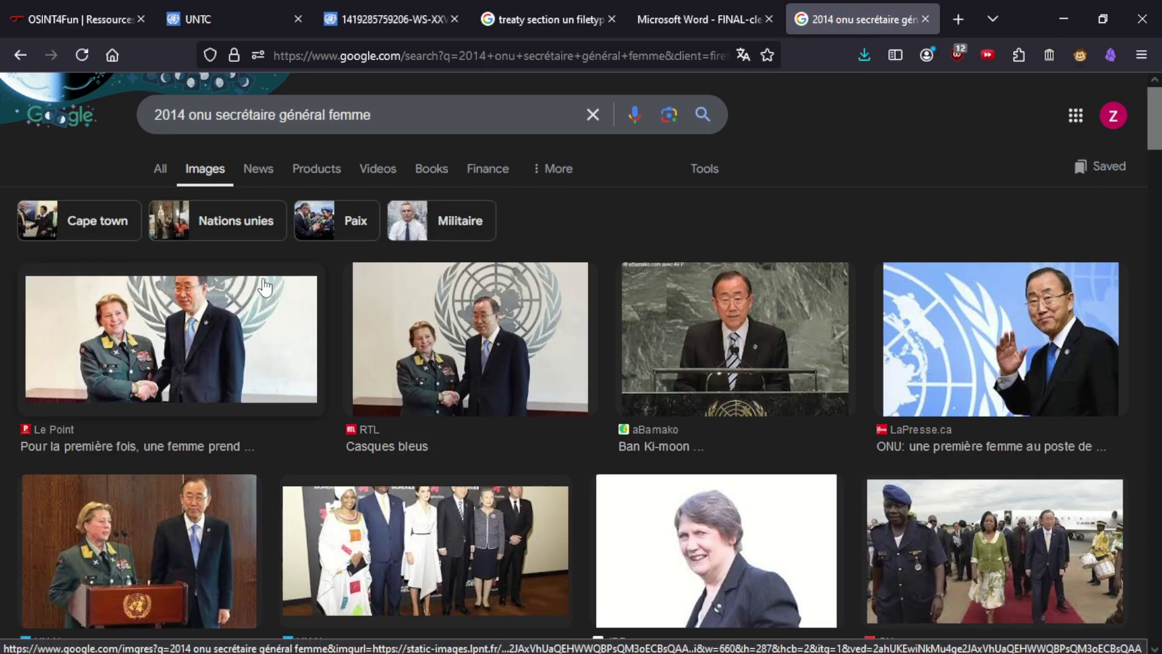
pyautogui.scroll(-8, 265, 287)
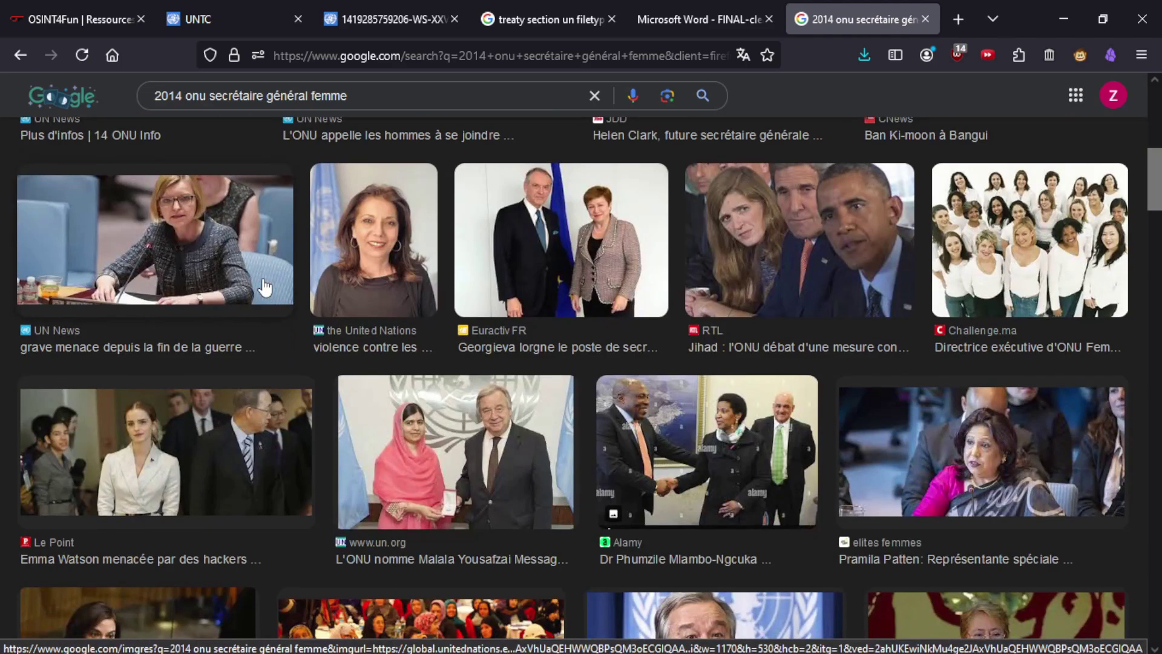
pyautogui.scroll(-7, 264, 287)
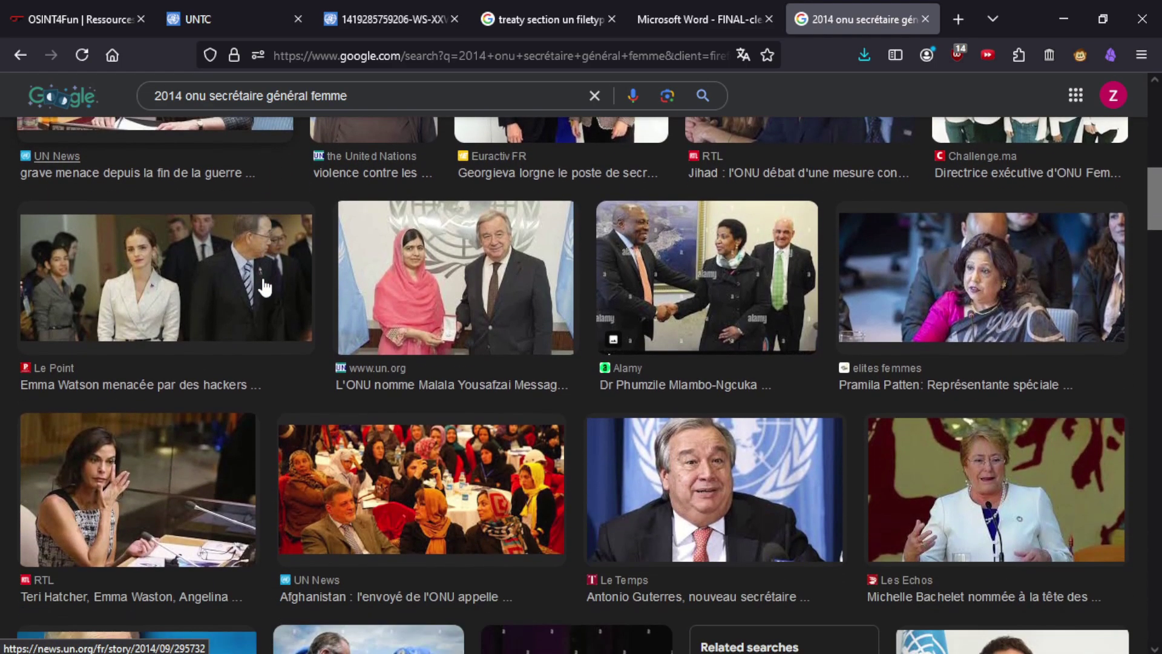
pyautogui.scroll(-8, 264, 288)
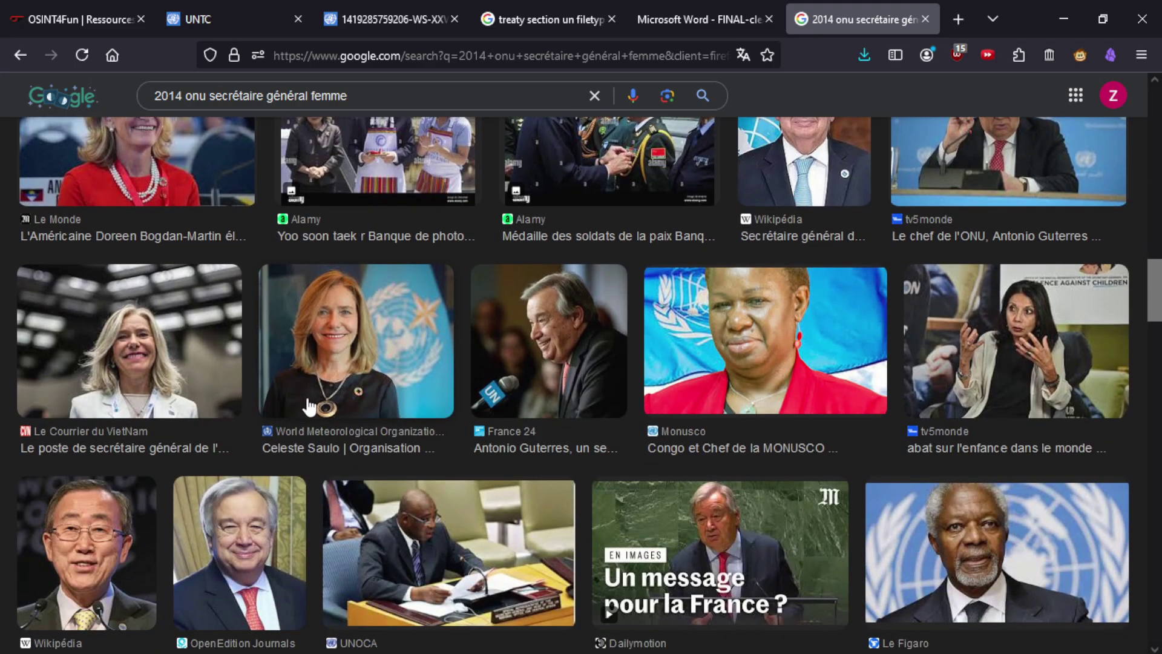
pyautogui.scroll(5, 515, 200)
# Close the Treaty Handbook PDF and return to the "treaty section un filetype:pdf" search results.
pyautogui.click(699, 18)
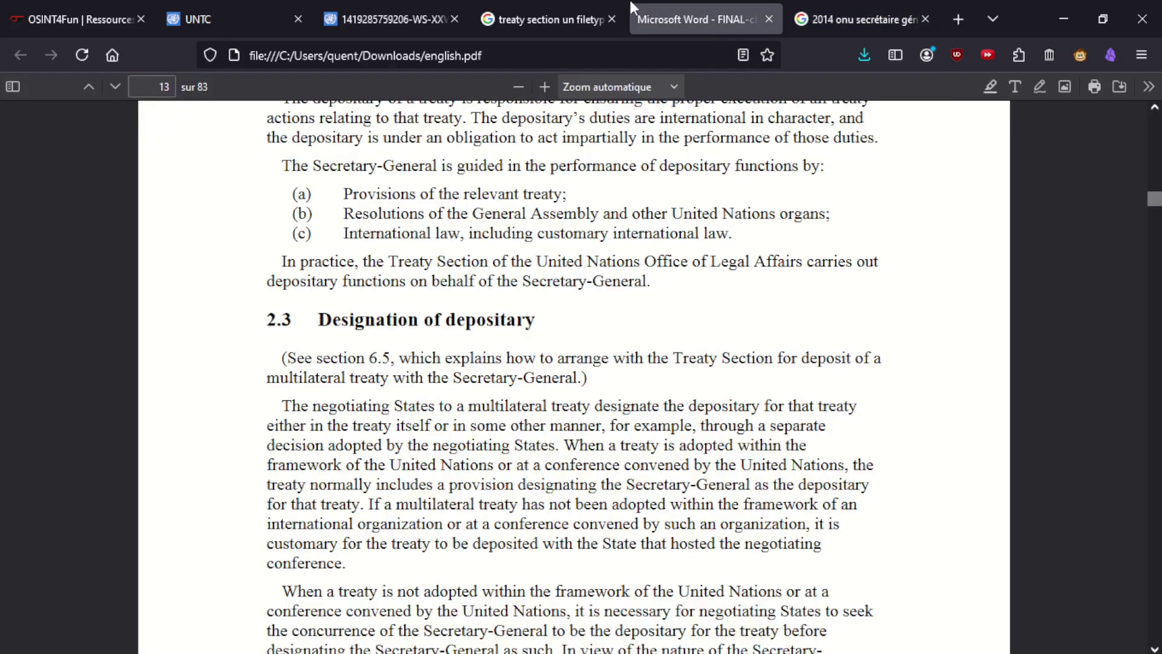
pyautogui.middleClick(699, 27)
pyautogui.click(545, 18)
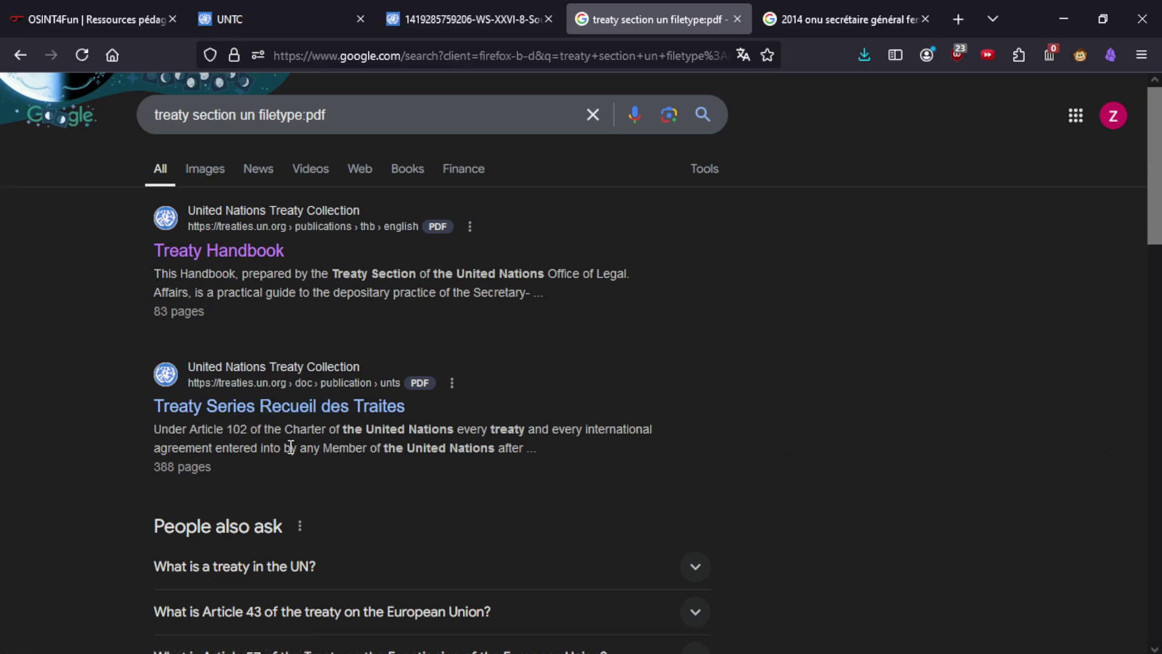
# Extend the search to "treaty section un filetype:pdf woman" and look through its image results.
pyautogui.click(366, 109)
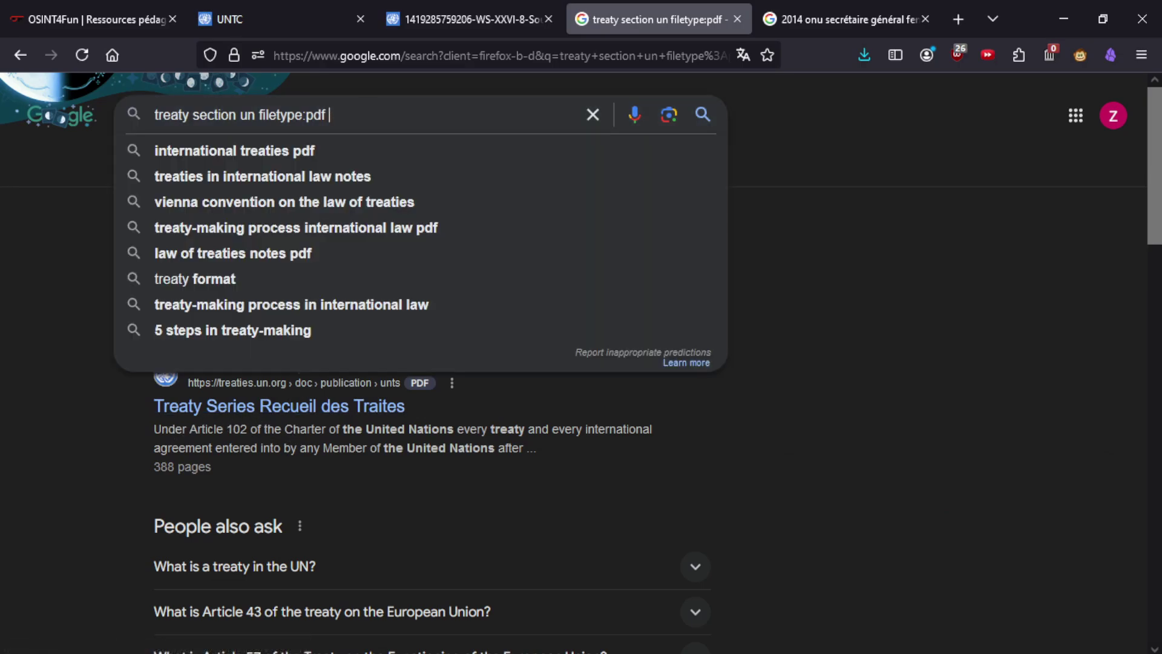
pyautogui.write('woman')
pyautogui.press('Return')
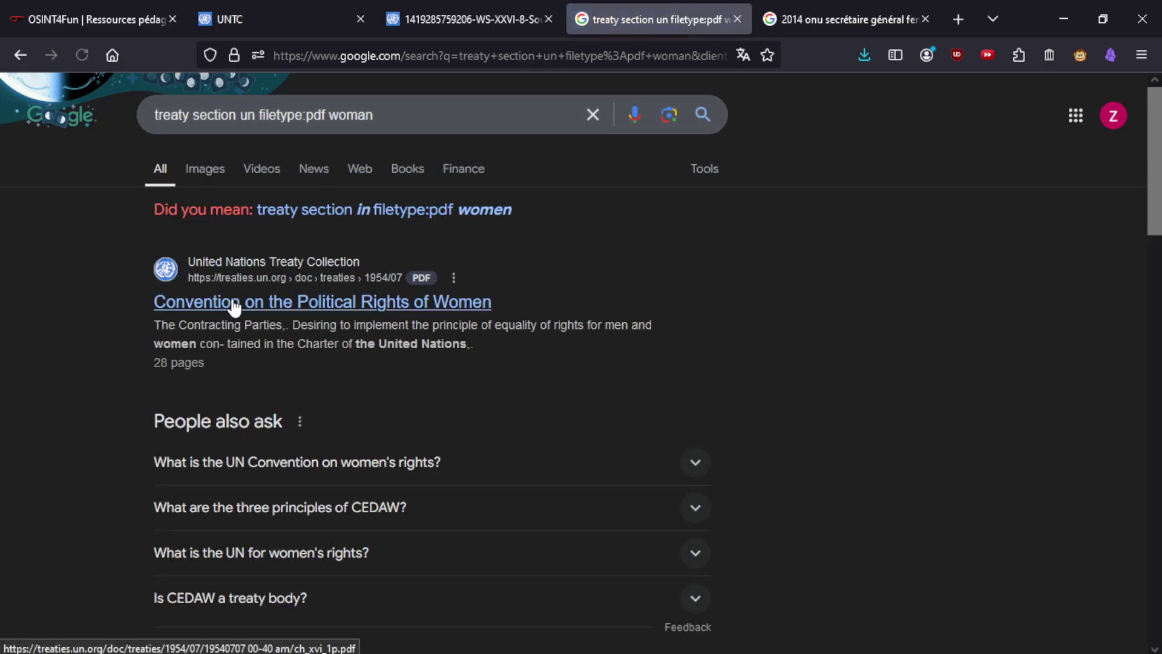
pyautogui.click(216, 169)
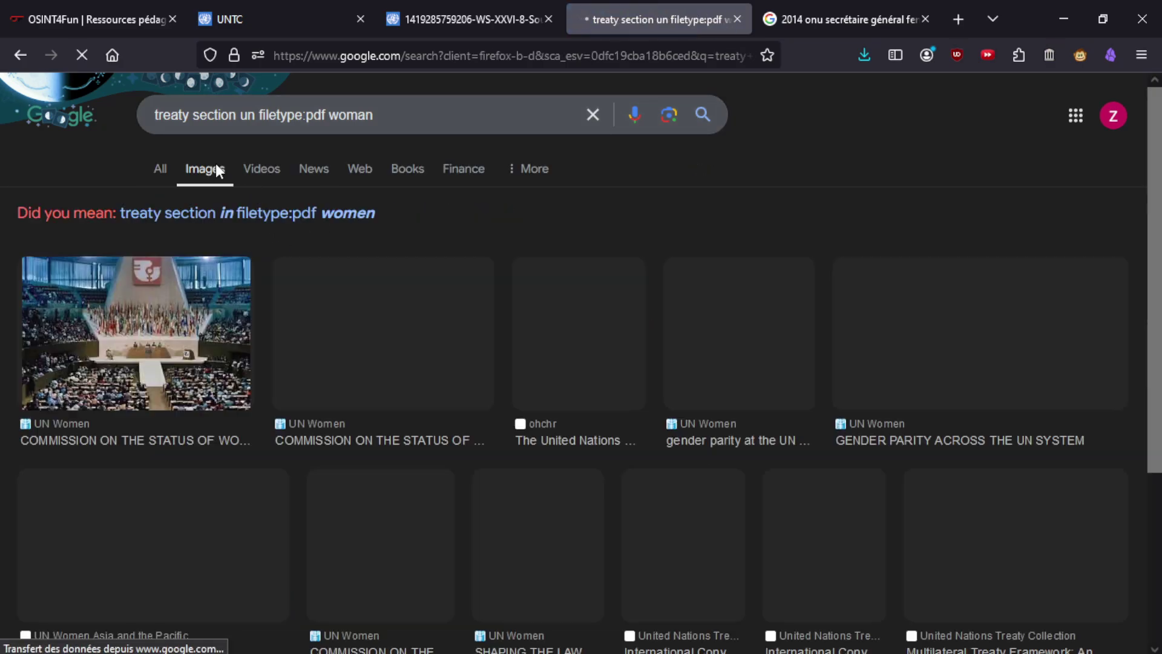
pyautogui.scroll(-7, 376, 486)
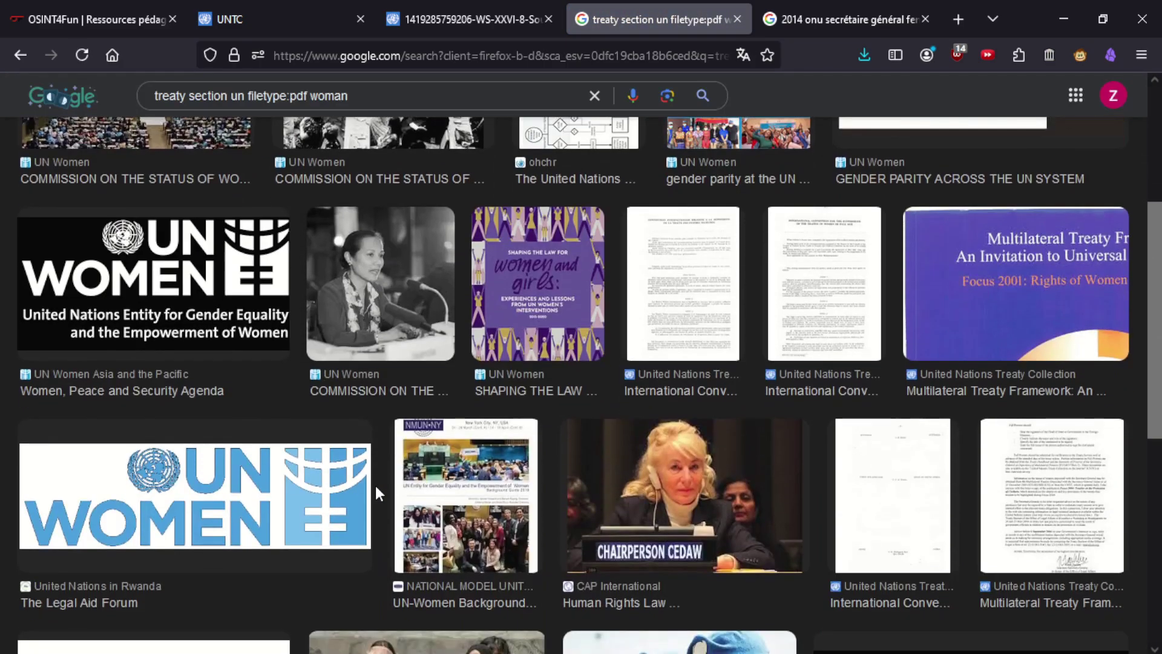
pyautogui.scroll(8, 415, 517)
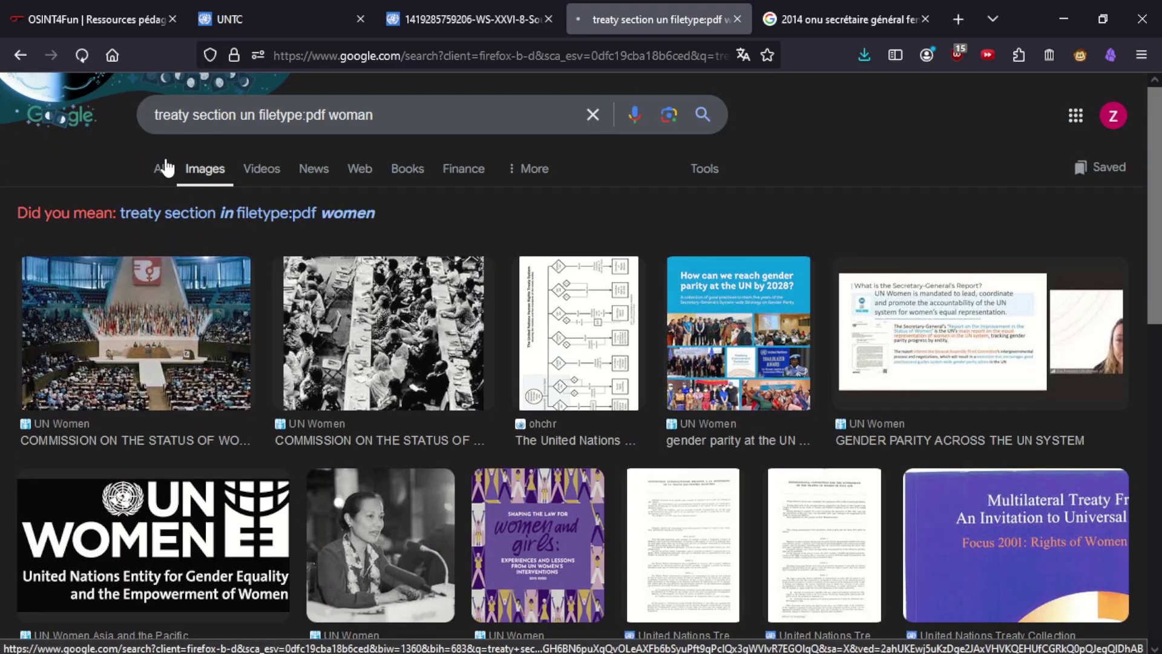
# Reread the challenge's Treaty Section question and search Google in a new tab for "Treaty Section un".
pyautogui.click(125, 5)
pyautogui.scroll(-4, 562, 461)
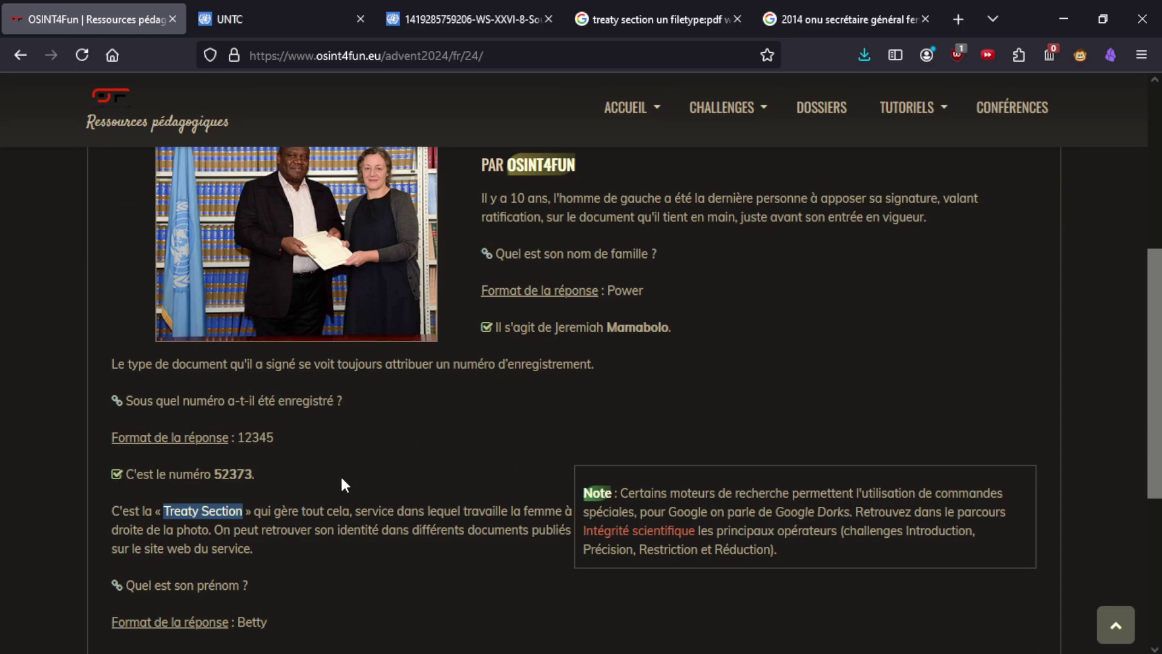
pyautogui.click(958, 18)
pyautogui.write('Treaty Section')
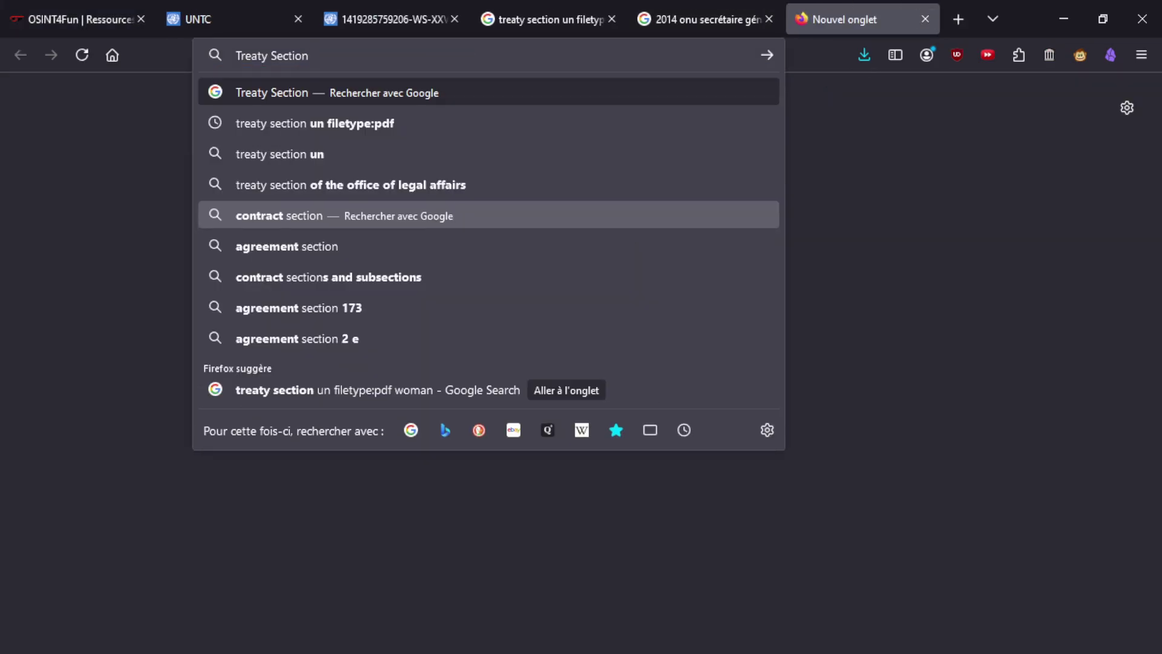
pyautogui.write('un')
pyautogui.press('Return')
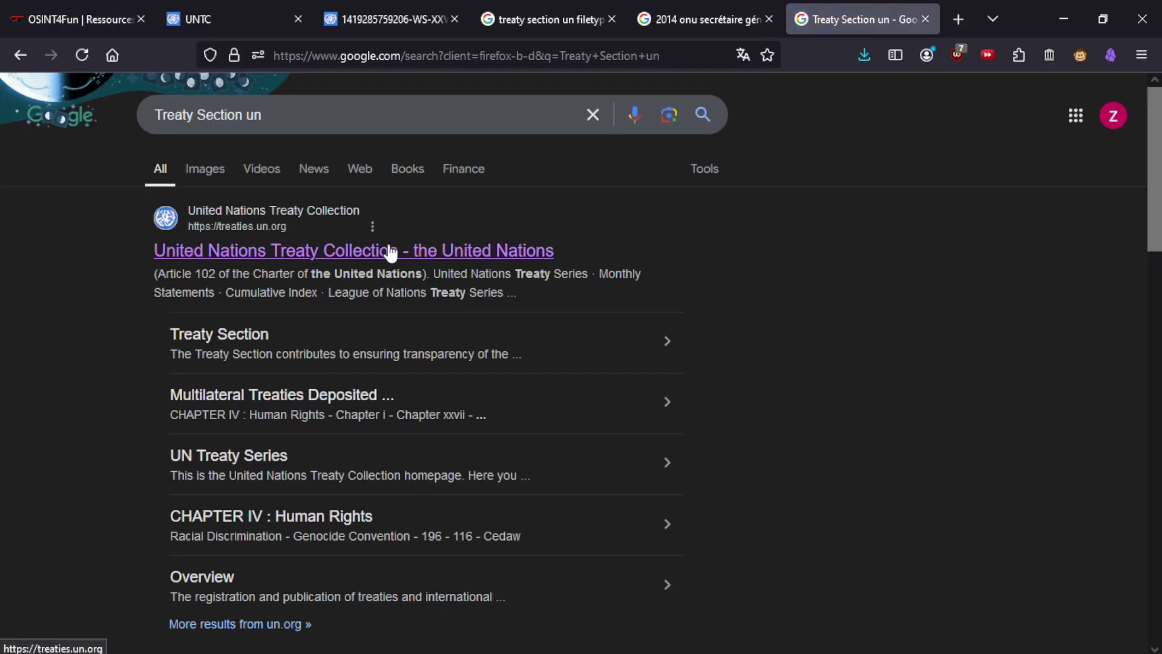
# Open the Treaty Section page of the UN Office of Legal Affairs and examine its description, resources and contact details.
pyautogui.click(208, 336)
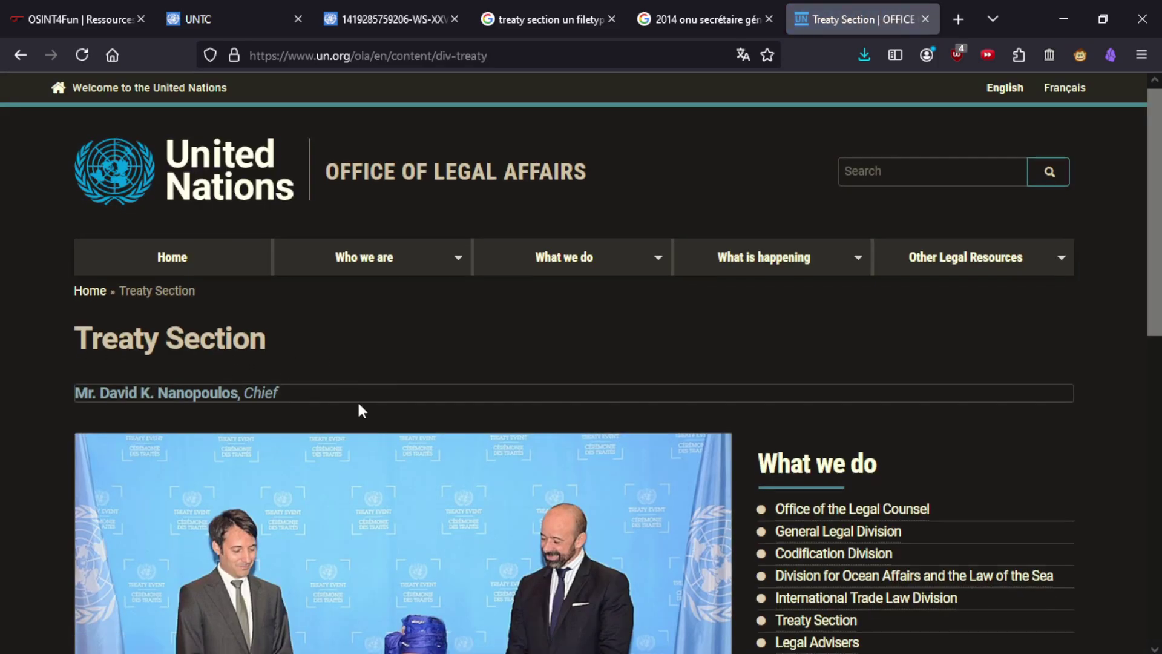
pyautogui.scroll(-3, 424, 411)
pyautogui.scroll(-7, 490, 419)
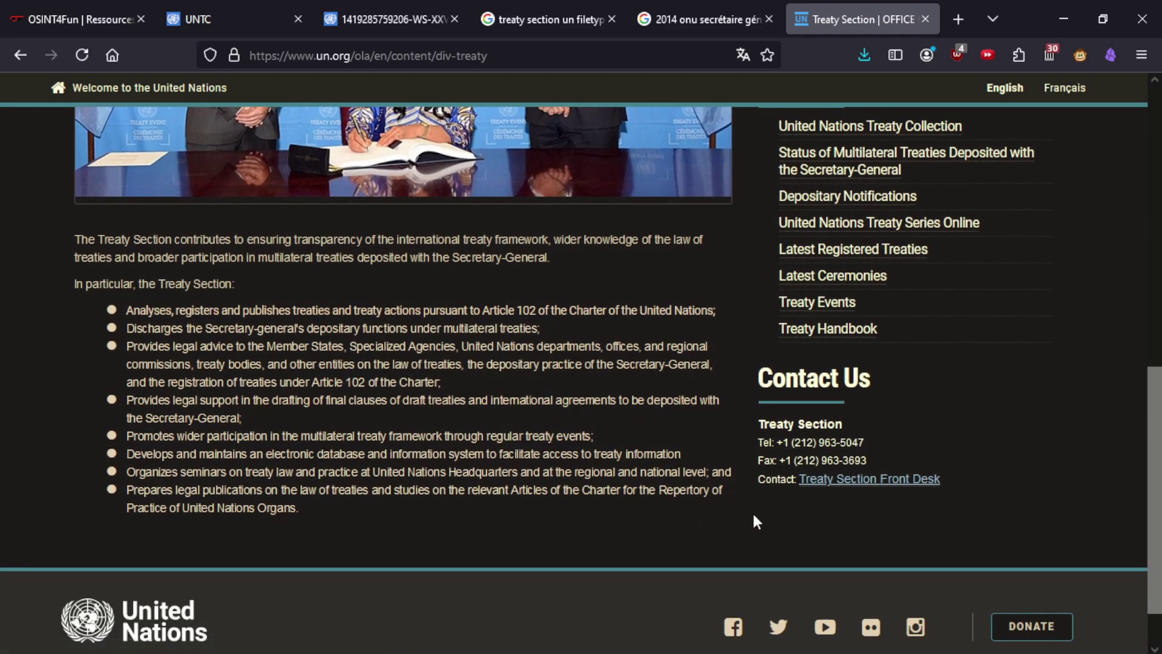
pyautogui.scroll(3, 755, 520)
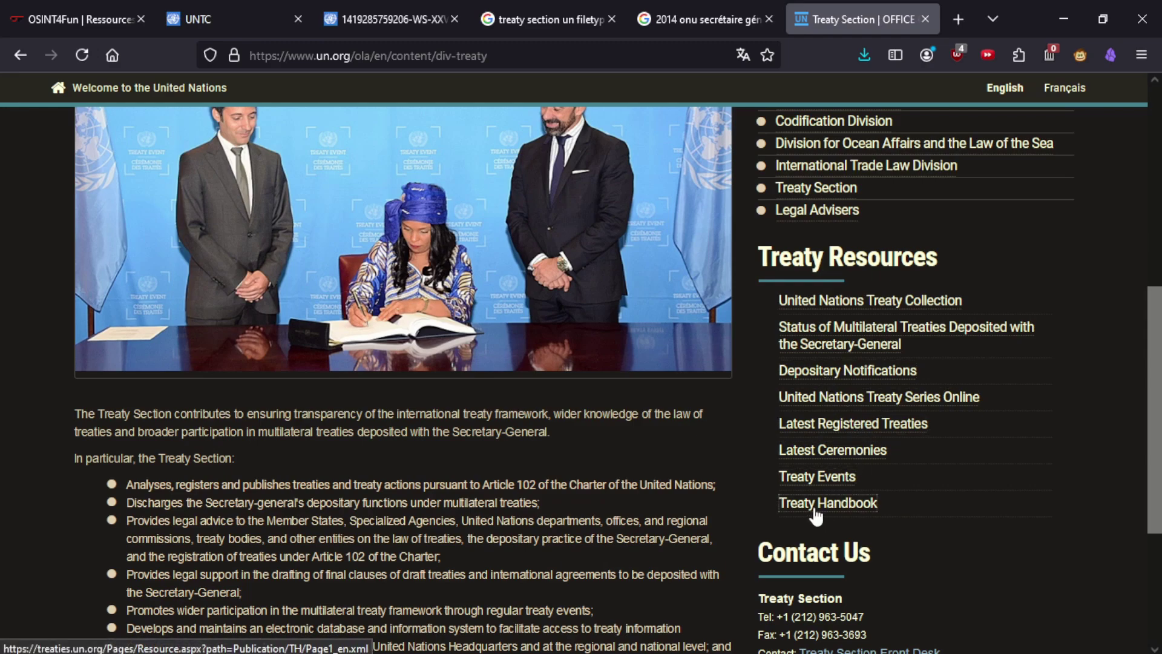
pyautogui.scroll(3, 817, 514)
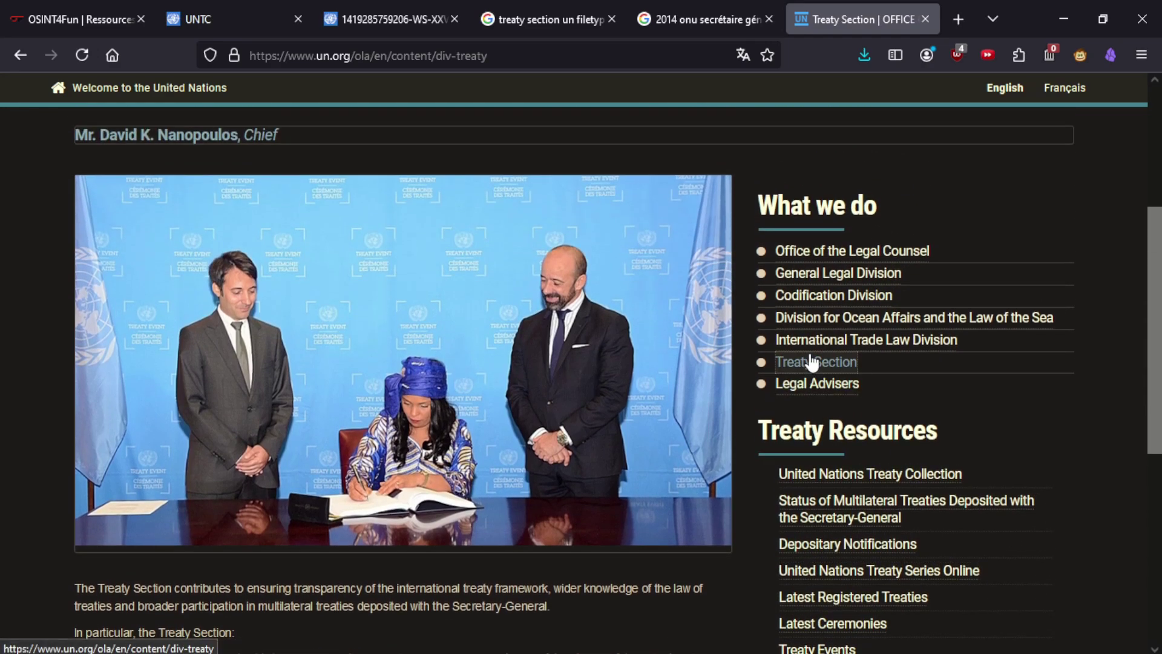
# Open the General Legal Division and Codification Division pages in separate background tabs.
pyautogui.moveTo(812, 369)
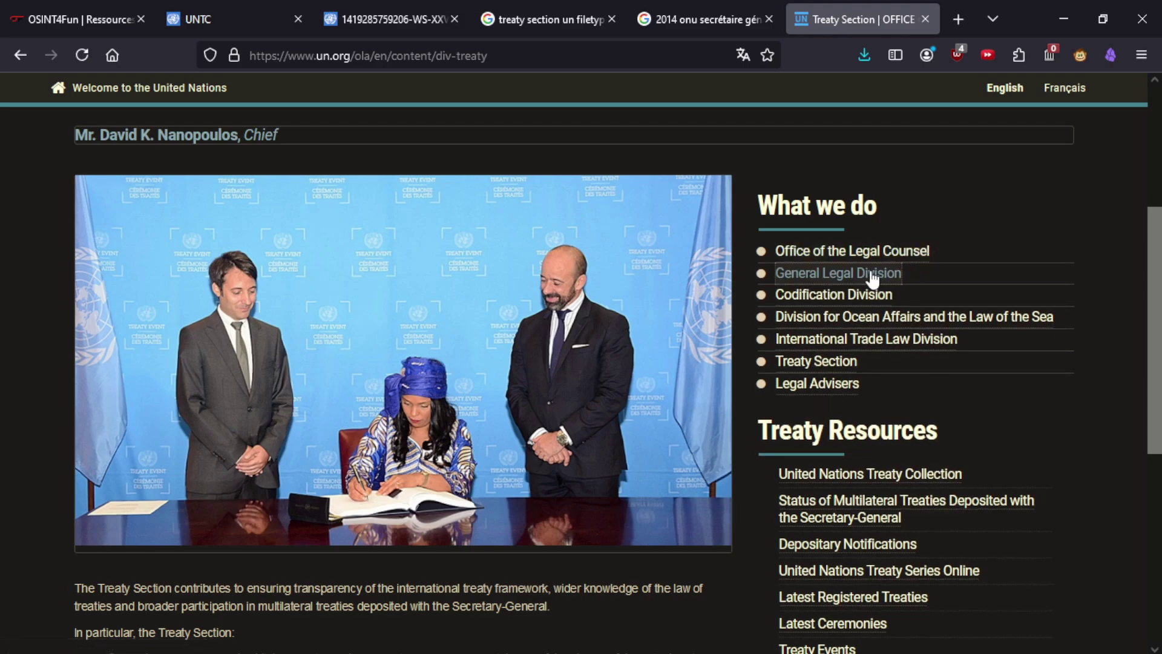
pyautogui.middleClick(836, 274)
pyautogui.middleClick(850, 296)
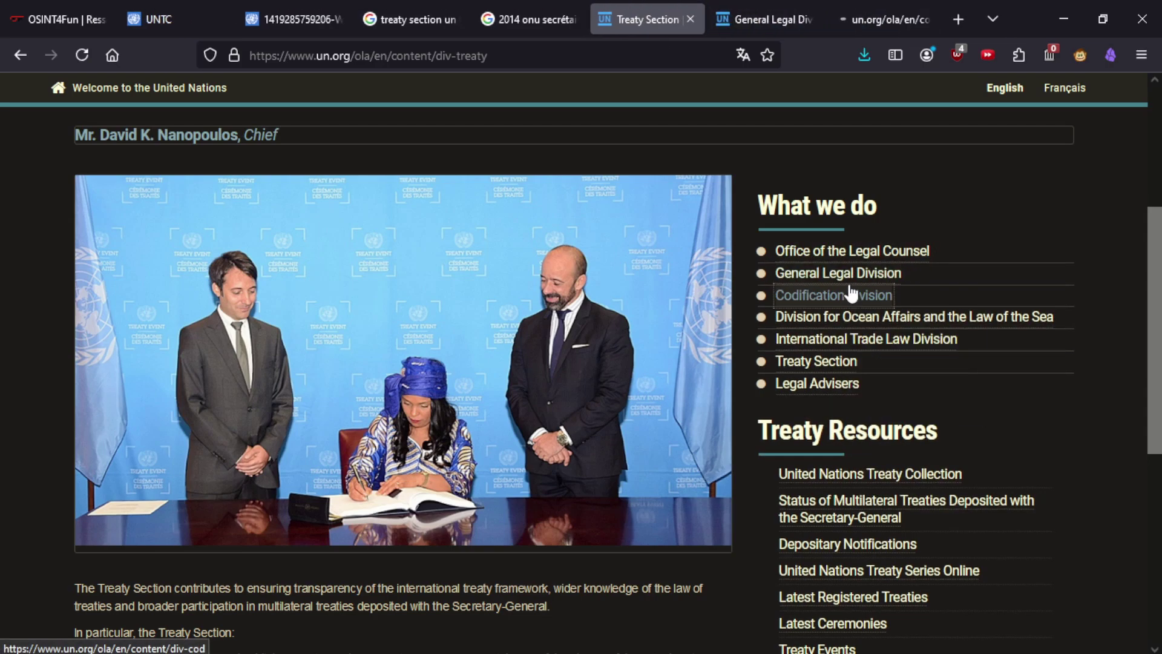
# Open the Office of the Legal Counsel page in a background tab, then examine the General Legal Division page and close it.
pyautogui.middleClick(848, 251)
pyautogui.click(678, 19)
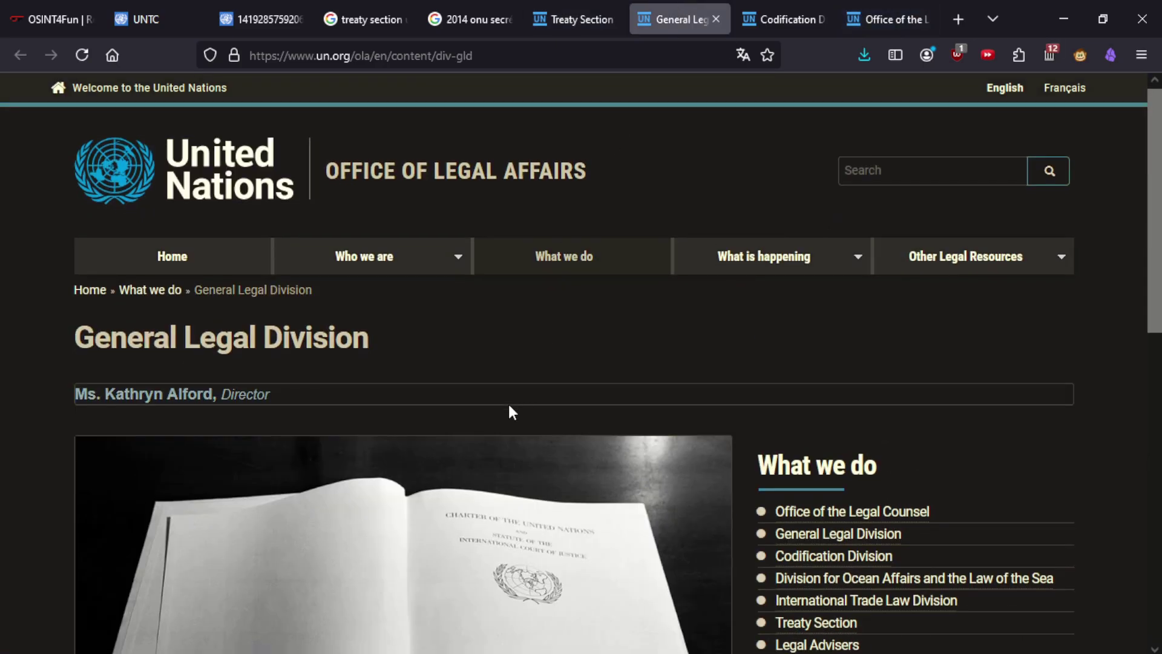
pyautogui.scroll(-10, 508, 405)
pyautogui.scroll(8, 486, 422)
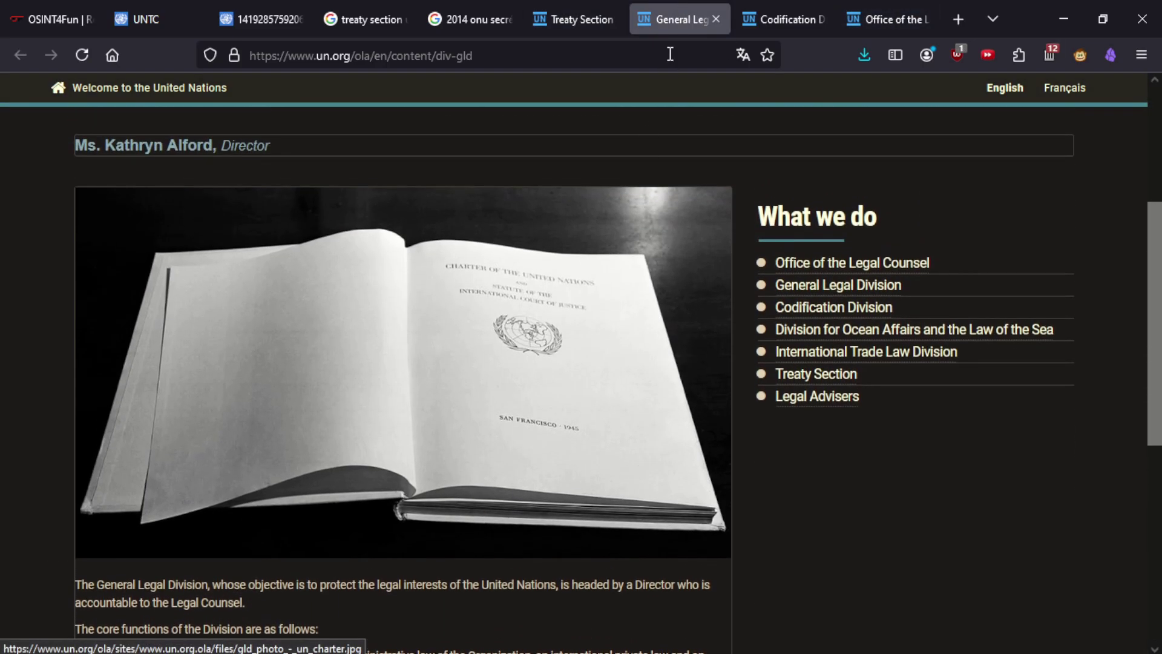
pyautogui.click(716, 19)
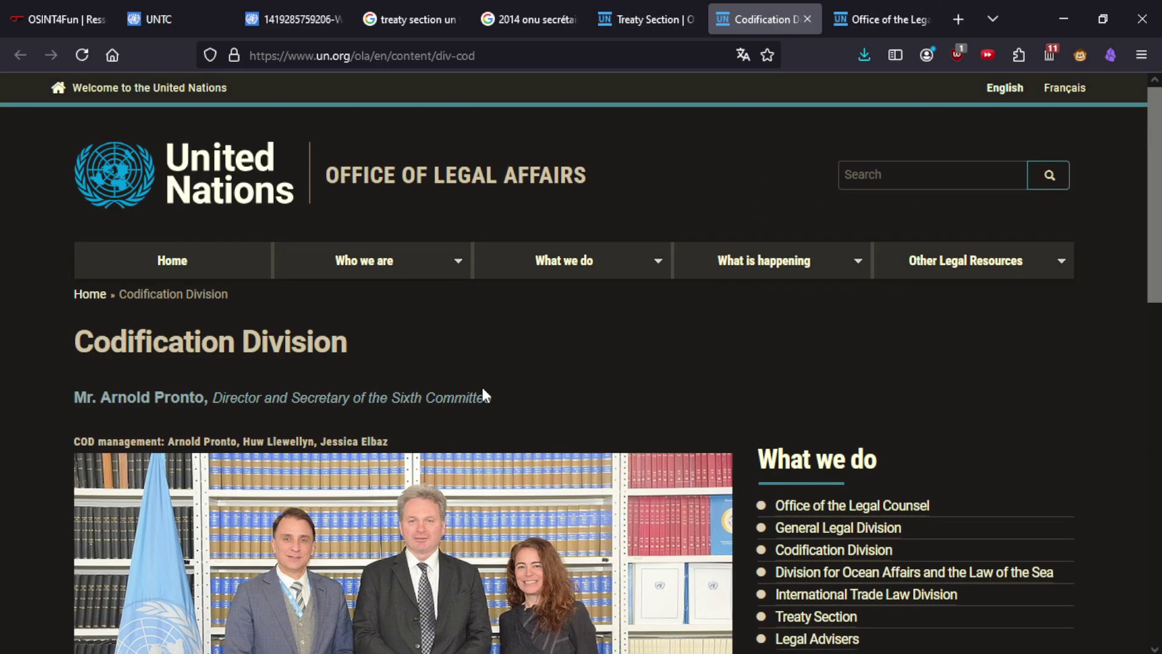
# Examine the Codification Division page's management photo, caption and description, and close the page.
pyautogui.scroll(-5, 482, 394)
pyautogui.scroll(-10, 484, 396)
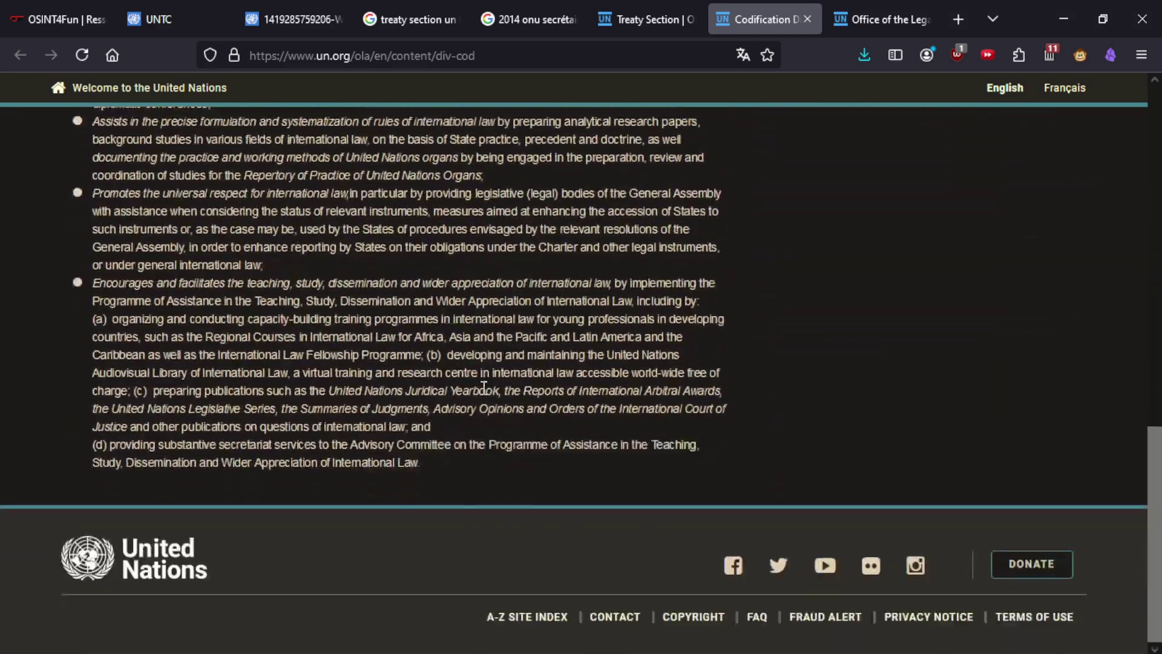
pyautogui.scroll(6, 476, 414)
pyautogui.scroll(3, 389, 500)
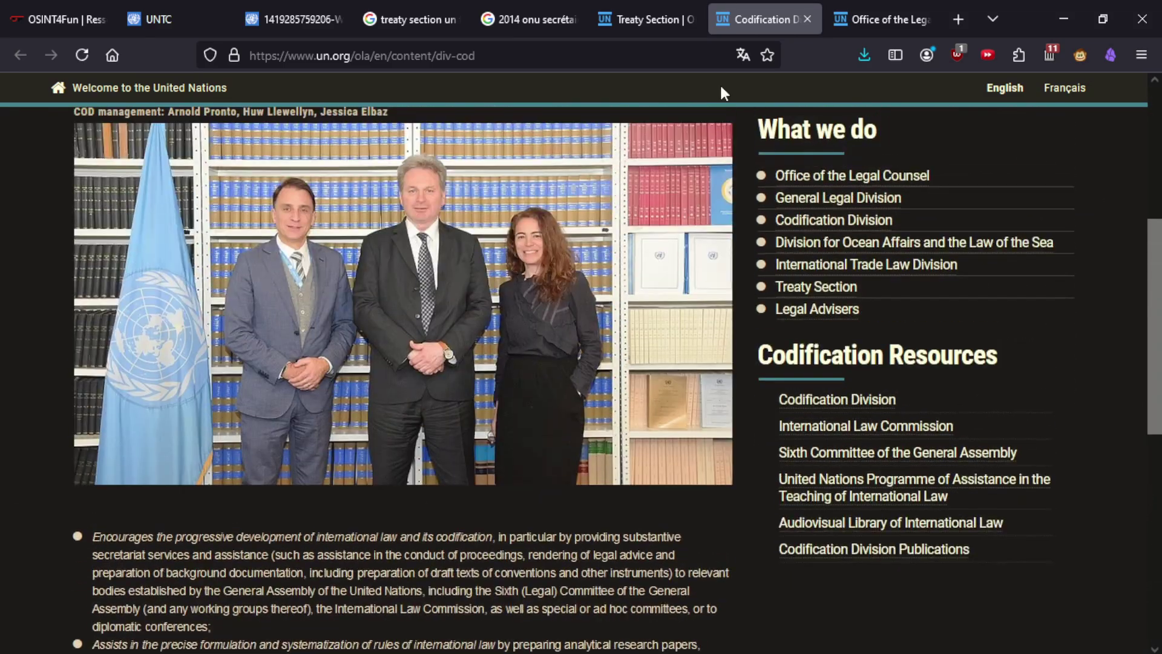
pyautogui.middleClick(739, 18)
# Examine the Office of the Legal Counsel page's management photo, caption and description, and close the page.
pyautogui.scroll(-3, 507, 426)
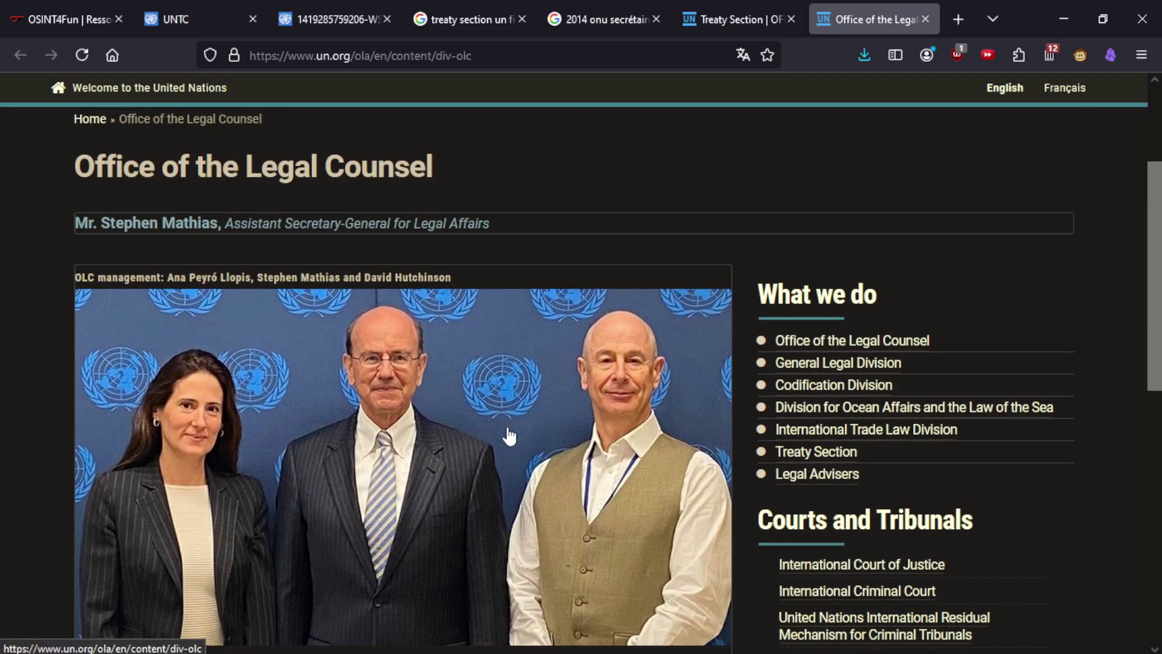
pyautogui.scroll(-10, 507, 431)
pyautogui.scroll(7, 490, 451)
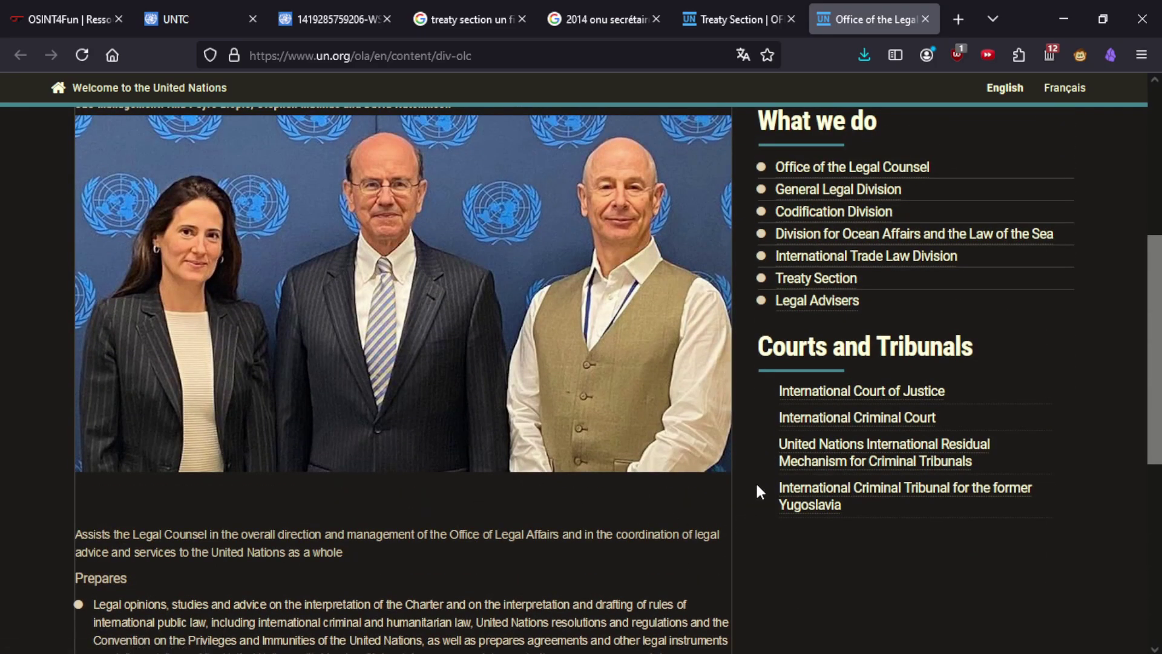
pyautogui.middleClick(860, 17)
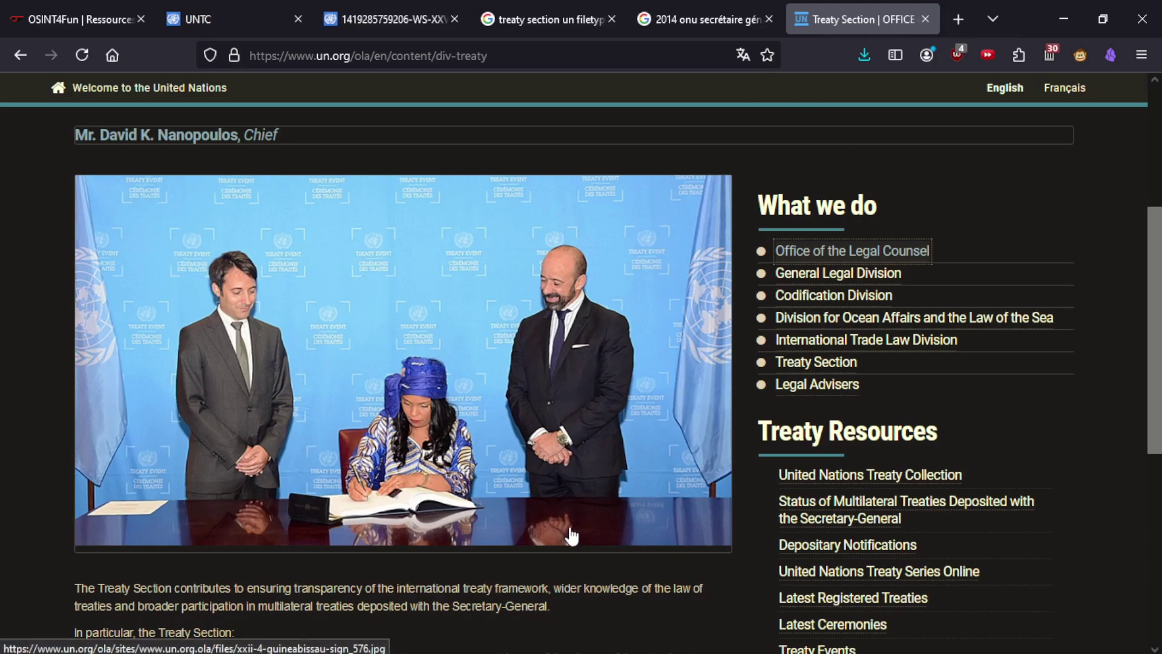
# Check the Legal Advisers page in a new tab, then close it and the Treaty Section page.
pyautogui.middleClick(802, 391)
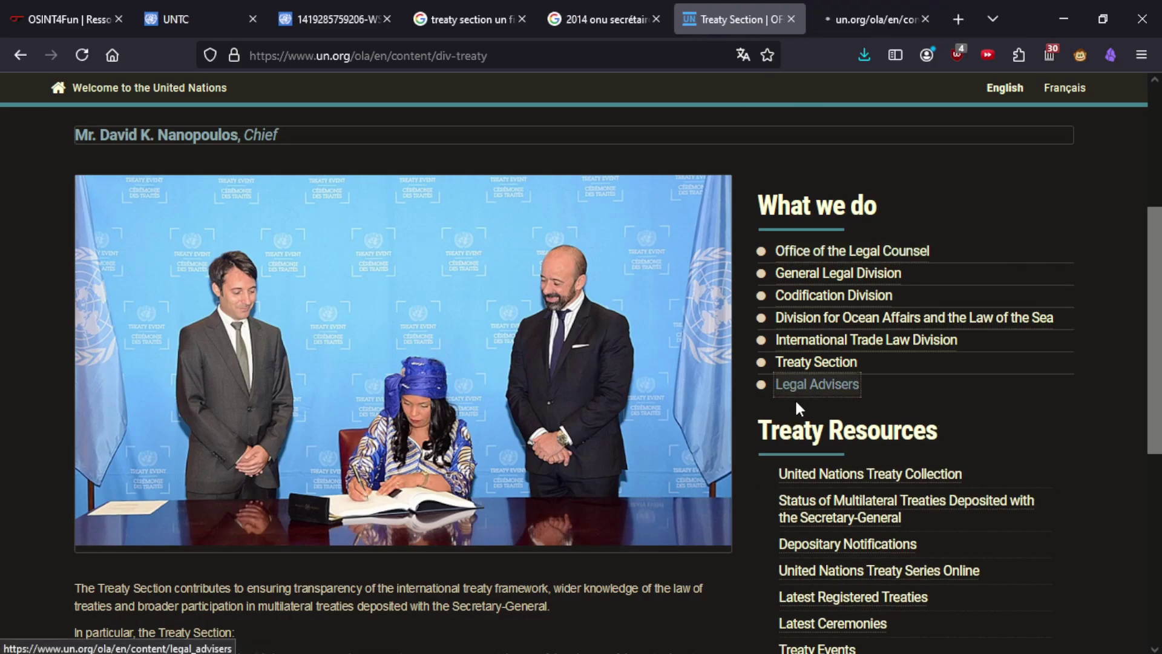
pyautogui.hotkey('ctrl', 'Tab')
pyautogui.scroll(-5, 600, 386)
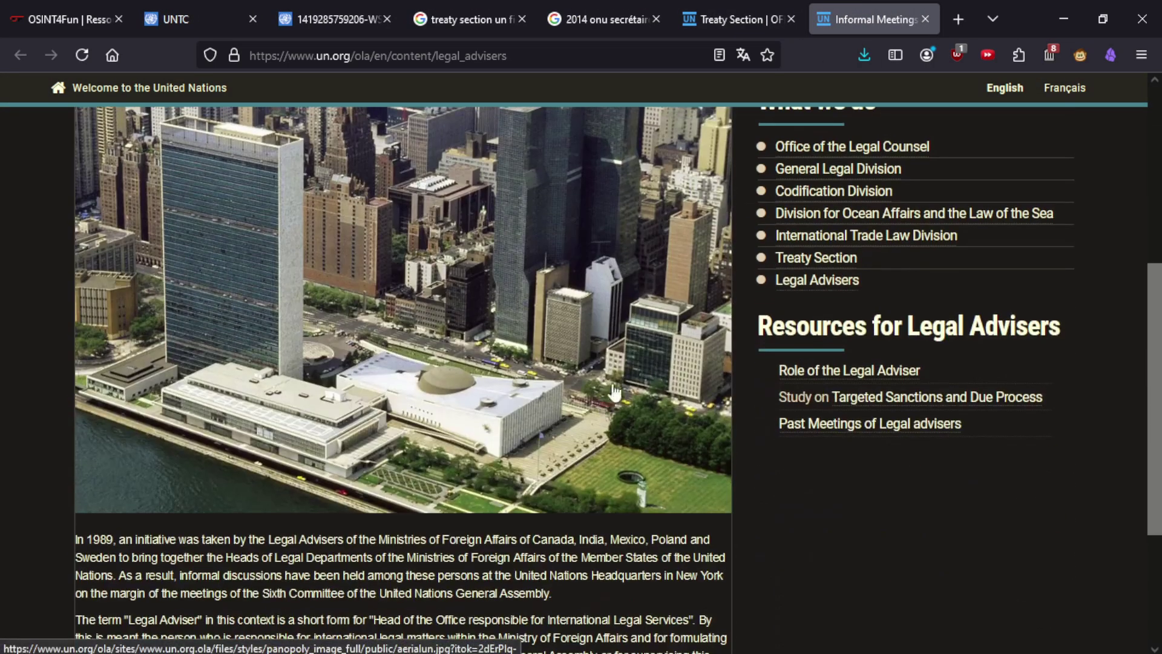
pyautogui.hotkey('ctrl', 'w')
pyautogui.scroll(-4, 726, 406)
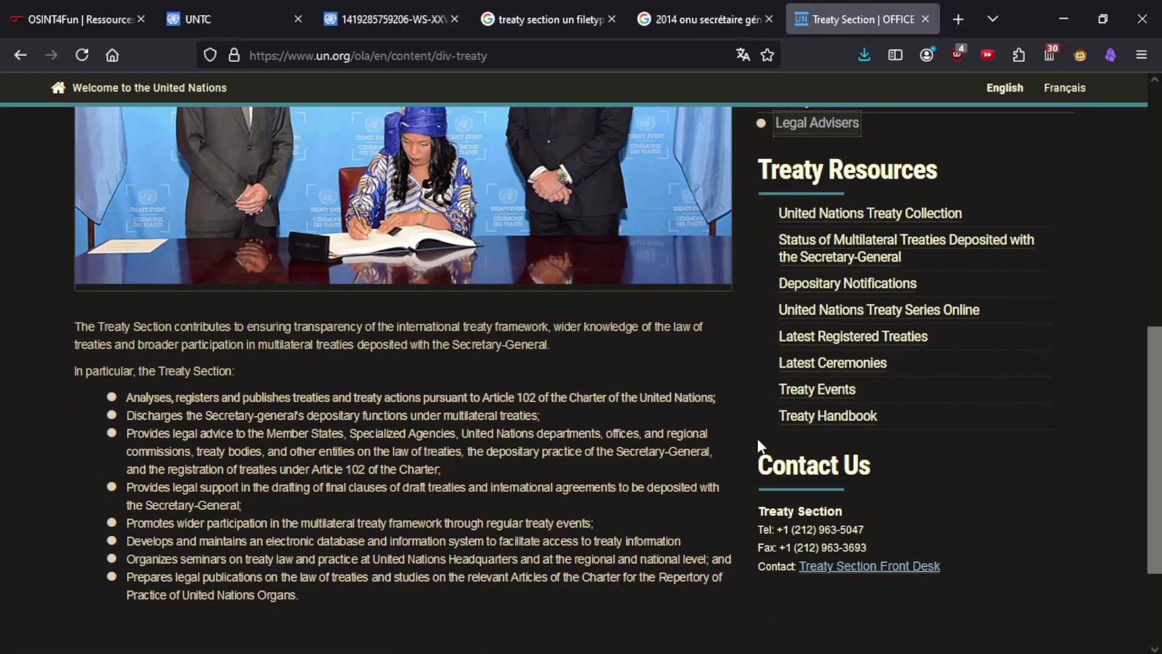
pyautogui.middleClick(856, 1)
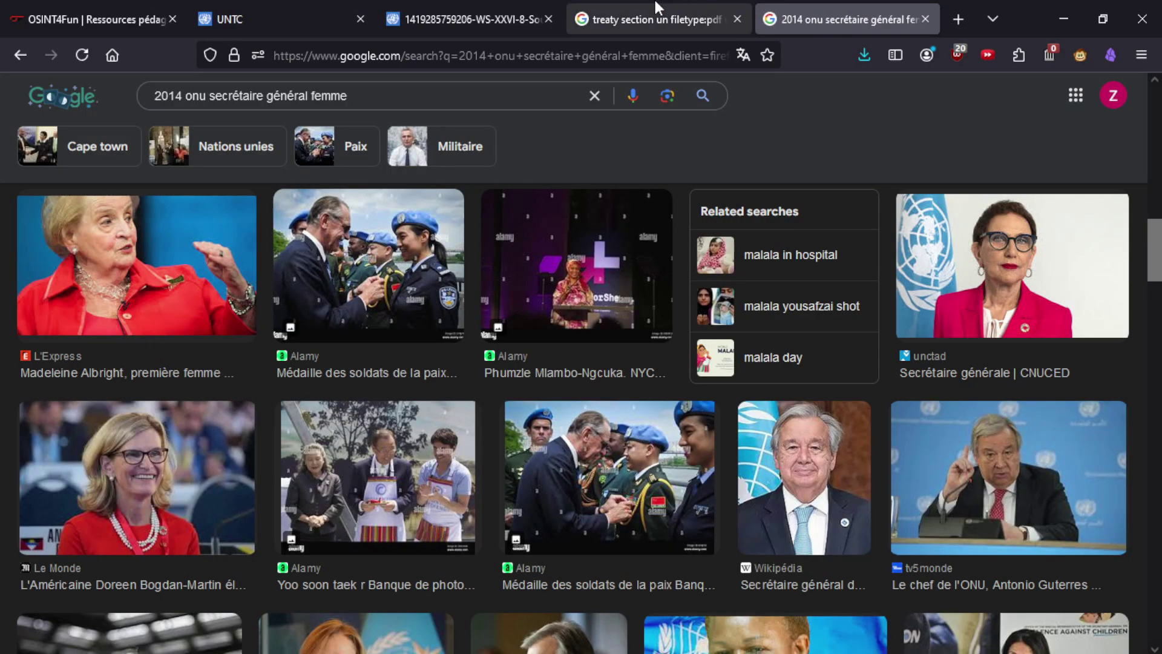
# Rerun the PDF search as "treaty section un filetype:pdf" without "woman" and look through the results.
pyautogui.click(654, 19)
pyautogui.scroll(-5, 333, 418)
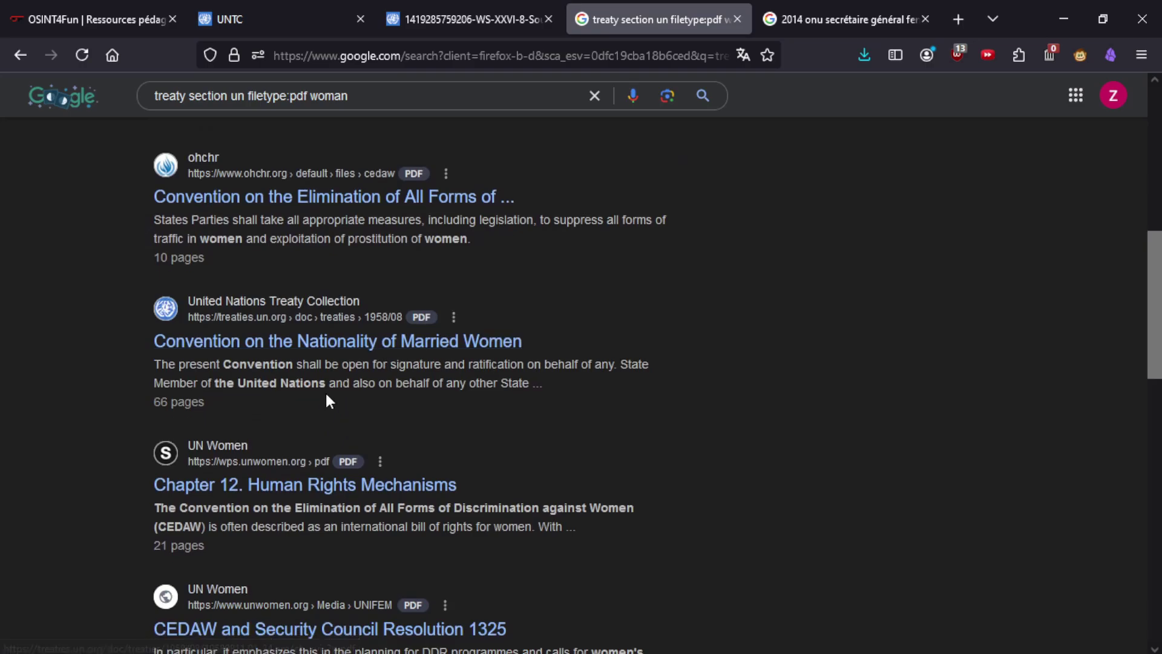
pyautogui.doubleClick(358, 94)
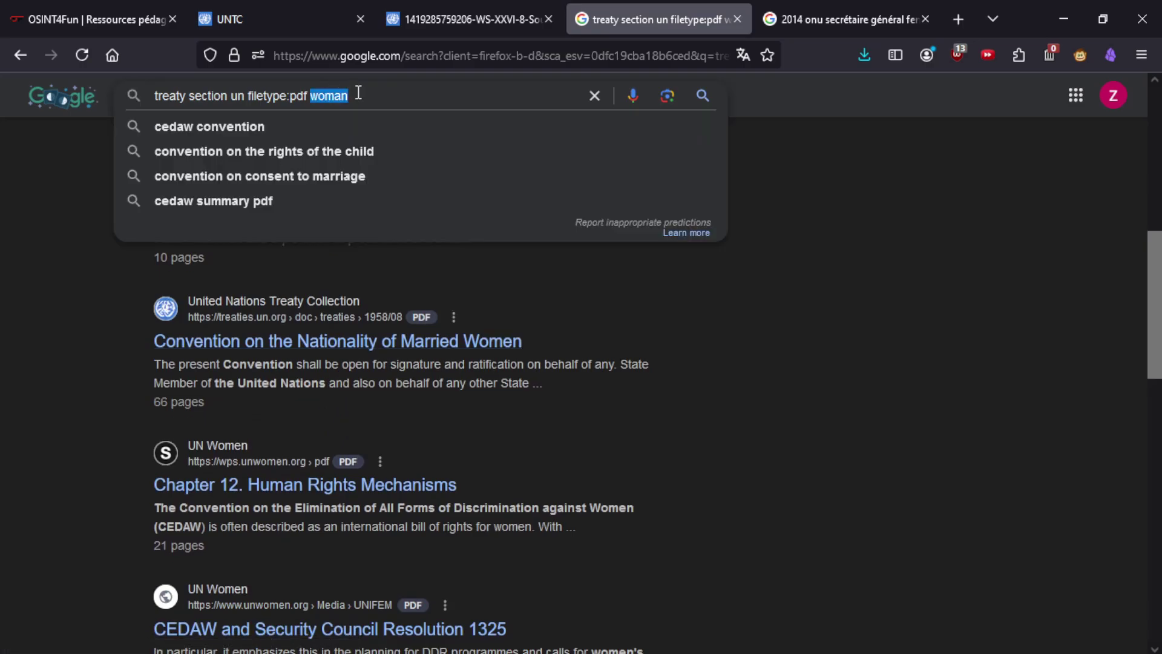
pyautogui.press('BackSpace')
pyautogui.press('Return')
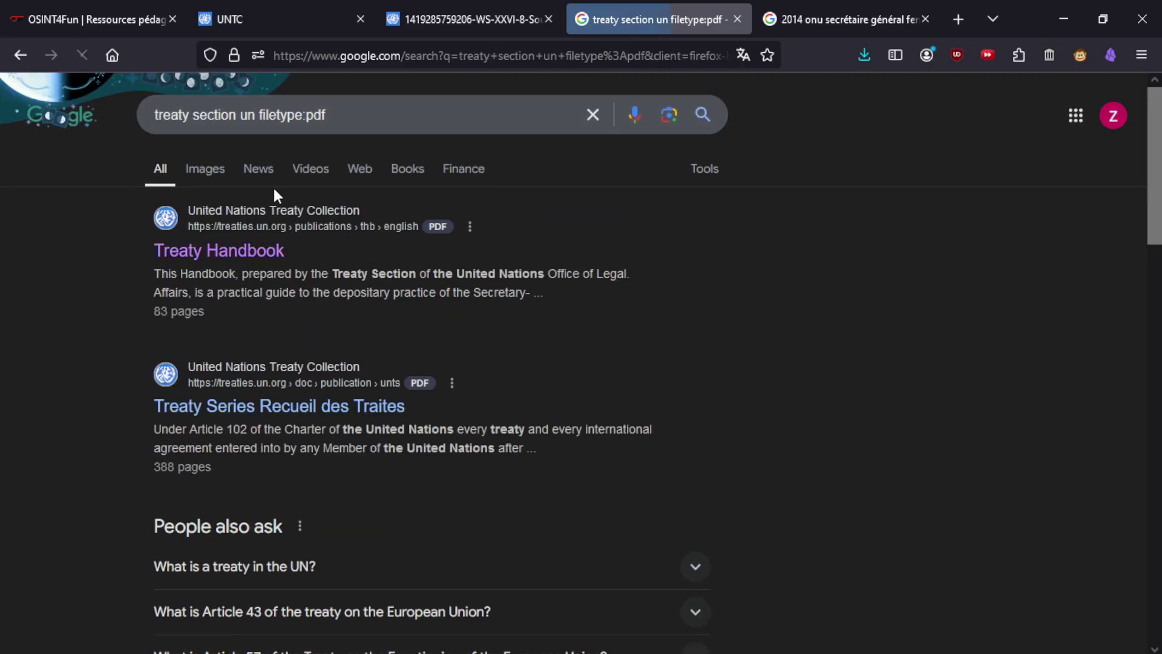
pyautogui.scroll(-6, 61, 376)
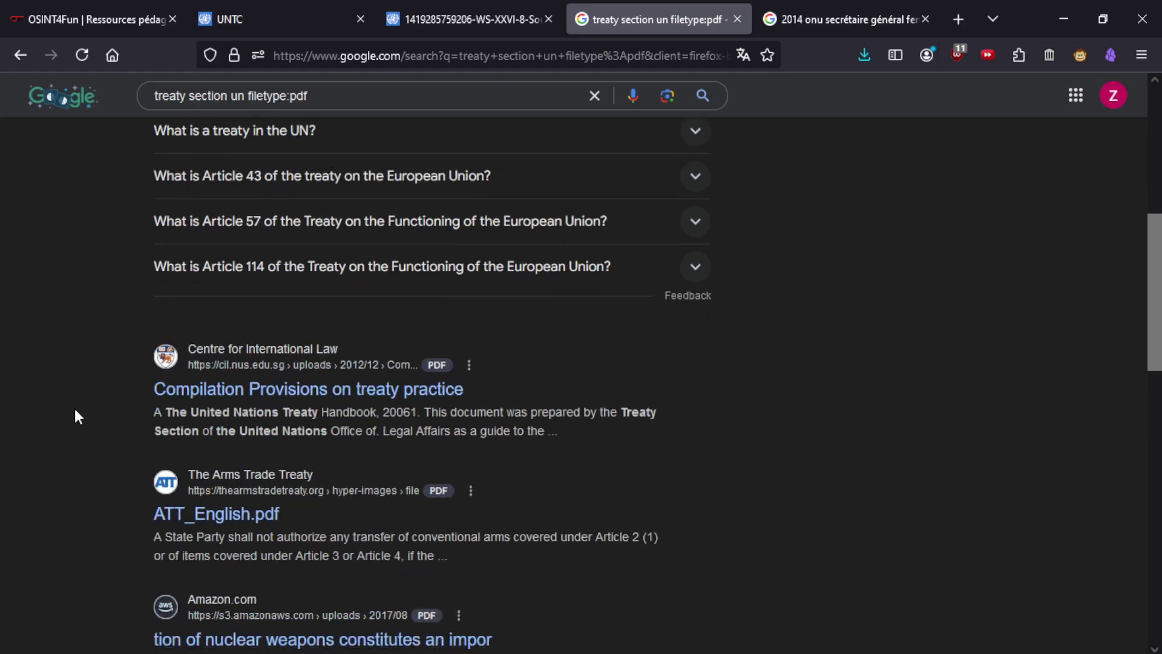
pyautogui.scroll(-2, 75, 416)
pyautogui.click(350, 92)
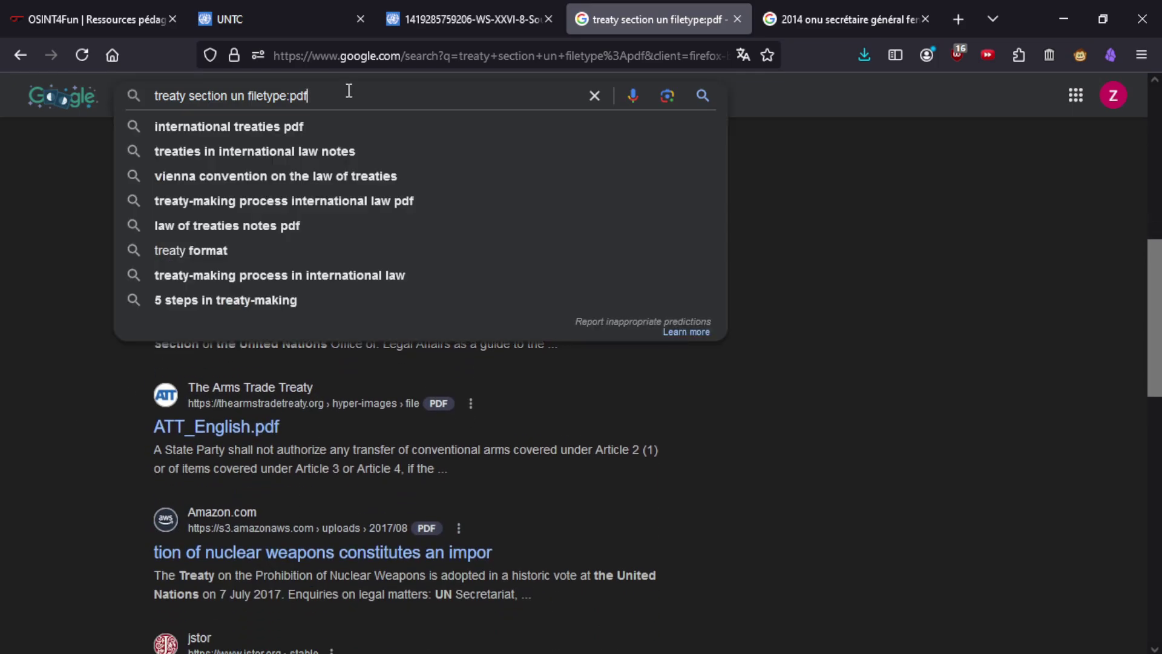
pyautogui.scroll(-4, 81, 465)
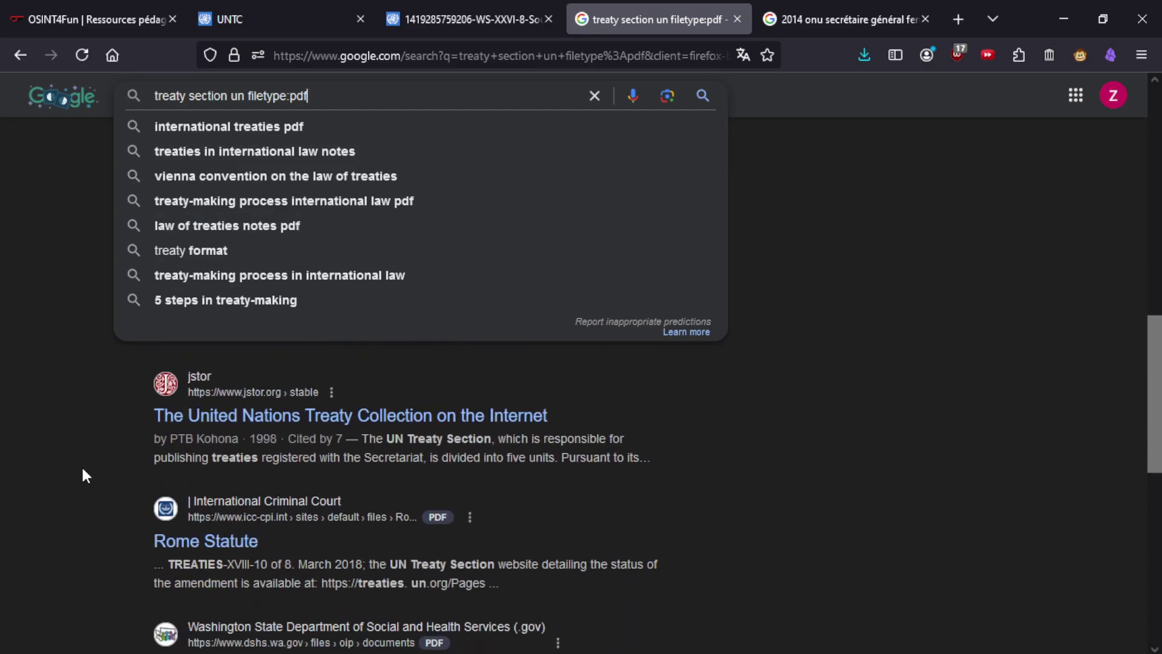
# Remove the PDF filter, reread the challenge's Treaty Section question and search for "treaty section un service".
pyautogui.moveTo(309, 97); pyautogui.dragTo(252, 82)
pyautogui.press('BackSpace')
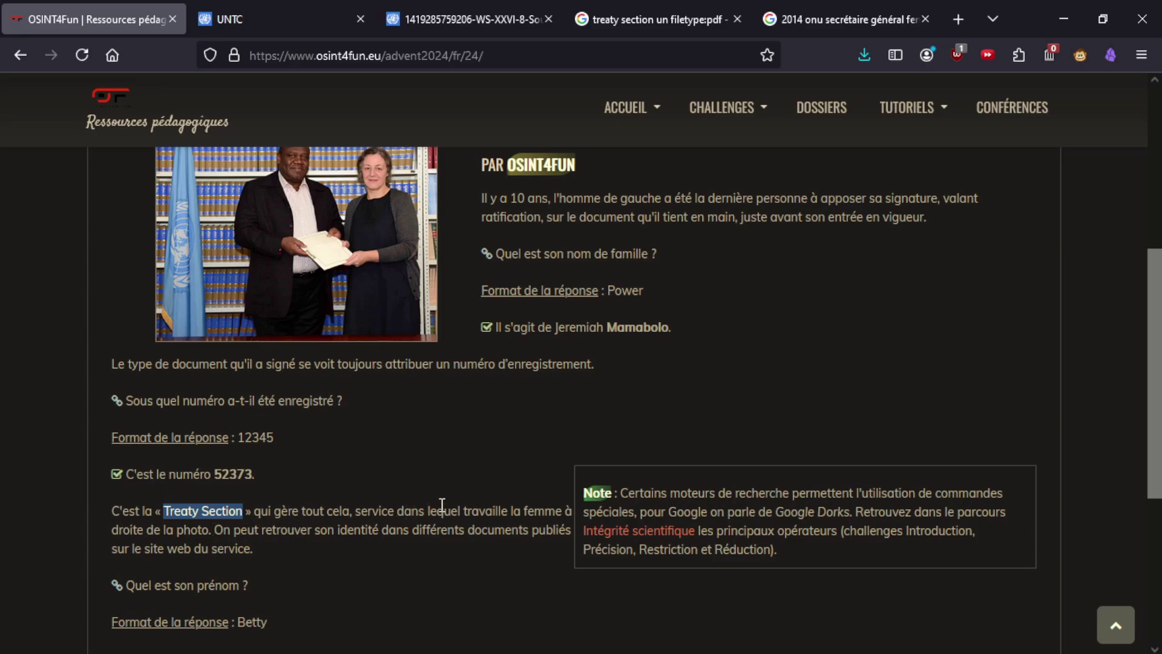
pyautogui.click(295, 9)
pyautogui.click(537, 28)
pyautogui.click(696, 18)
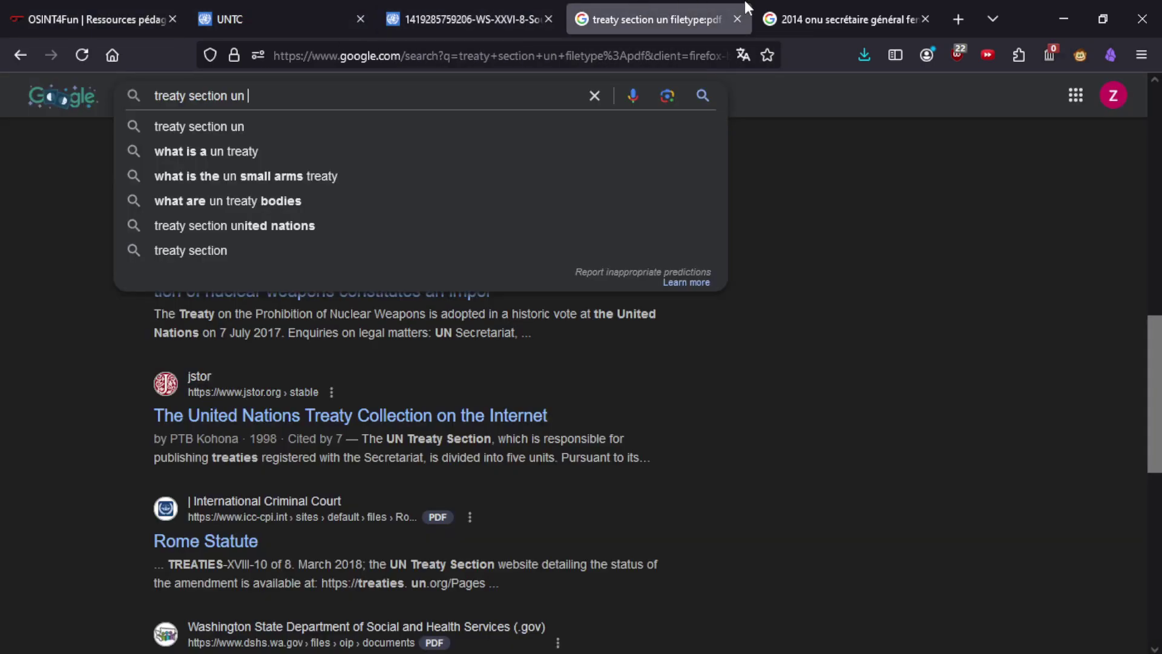
pyautogui.write('service')
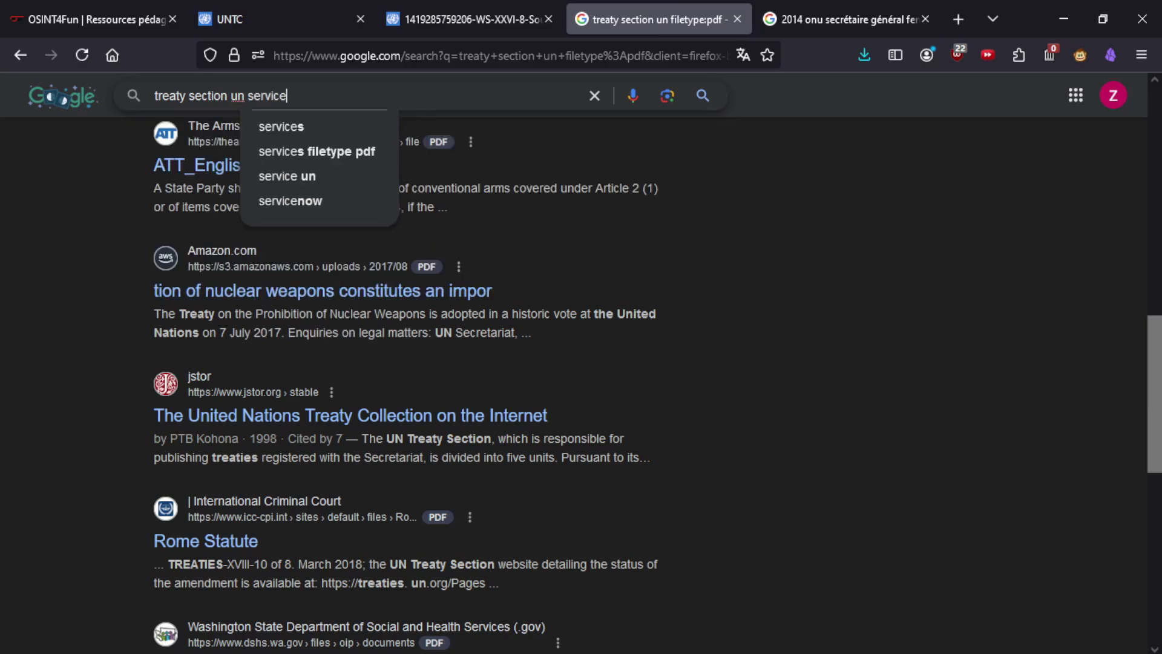
pyautogui.press('Return')
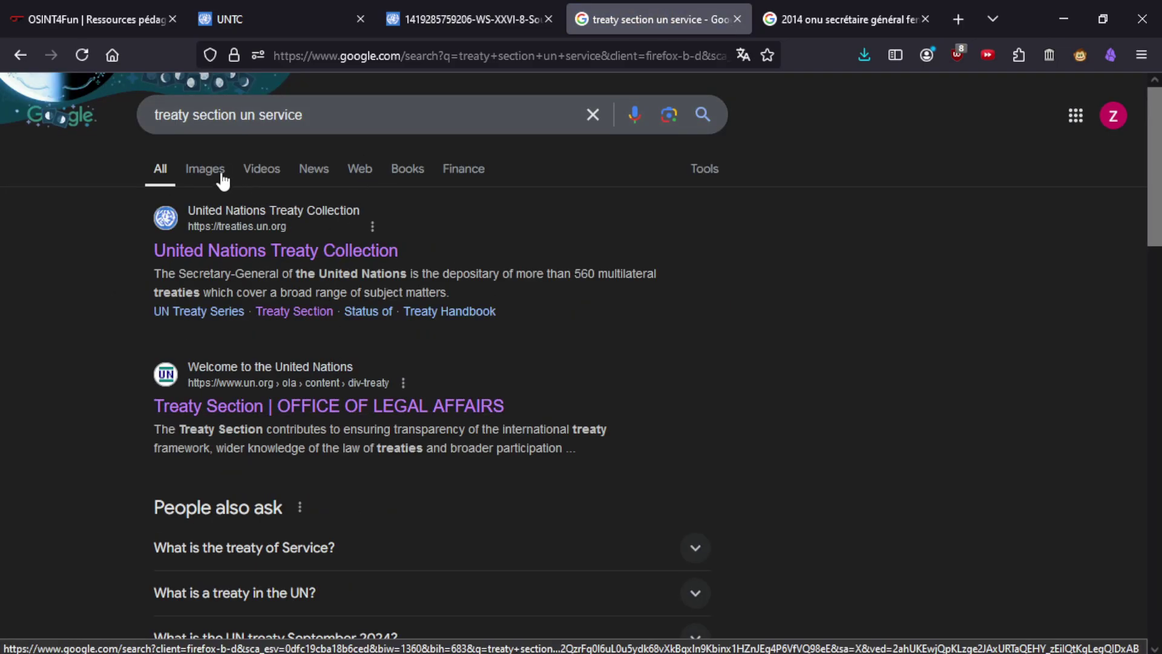
# Look through the image results of the "treaty section un service" search for the woman in the challenge photo.
pyautogui.click(210, 168)
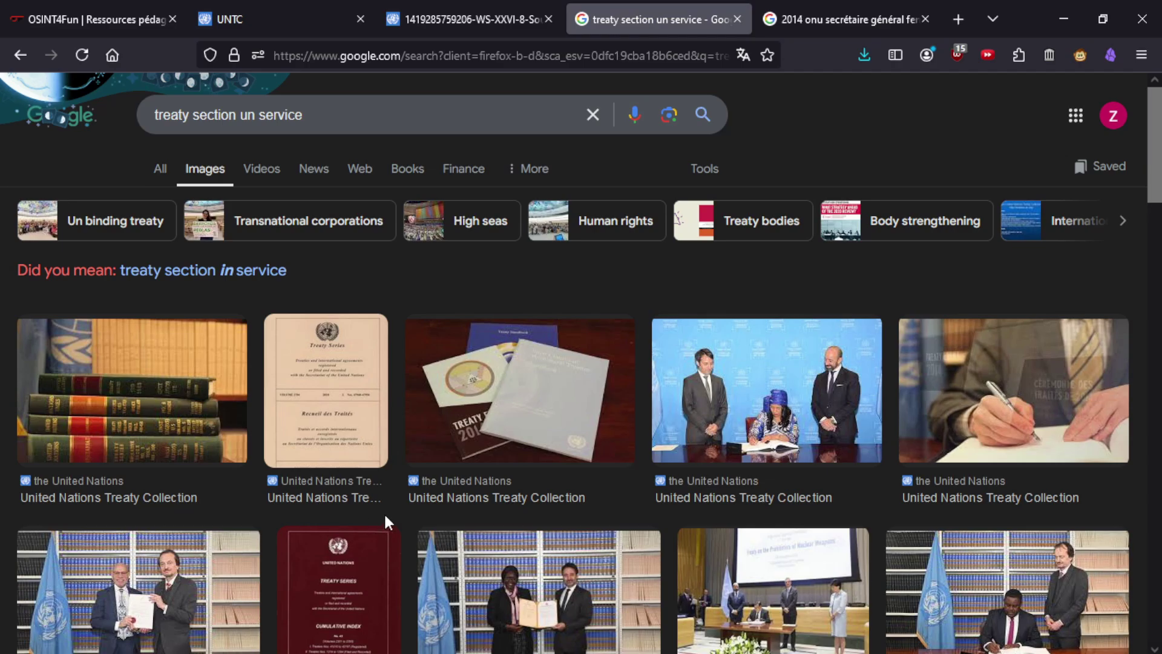
pyautogui.scroll(-6, 384, 512)
pyautogui.scroll(-7, 402, 582)
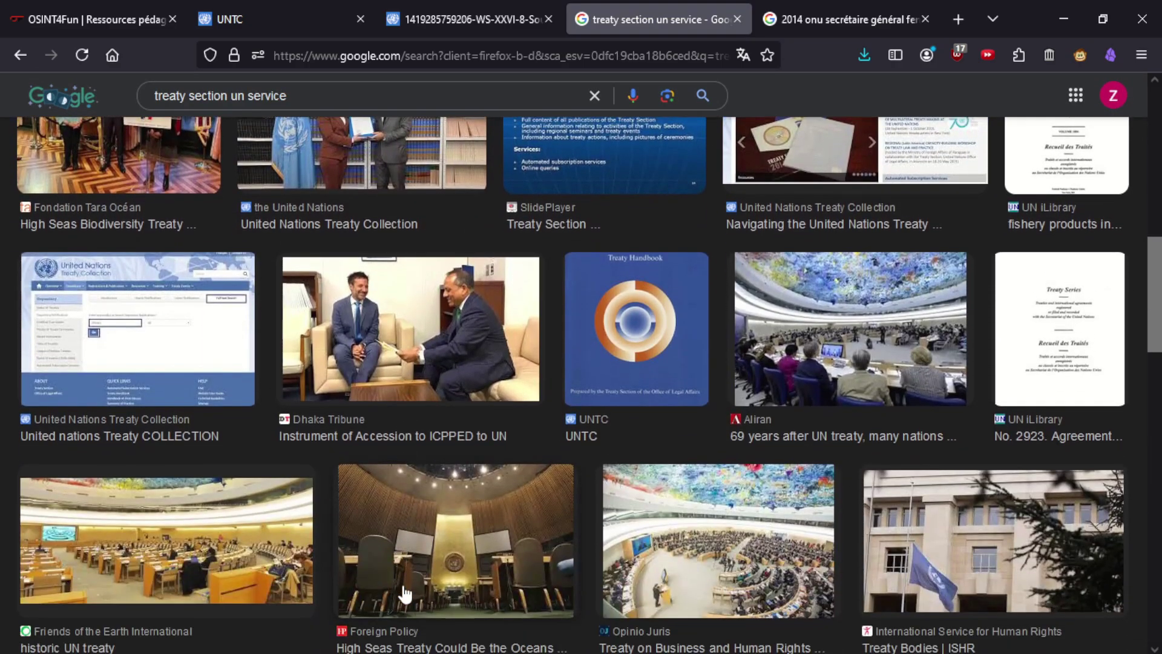
pyautogui.scroll(-6, 404, 596)
pyautogui.scroll(18, 406, 596)
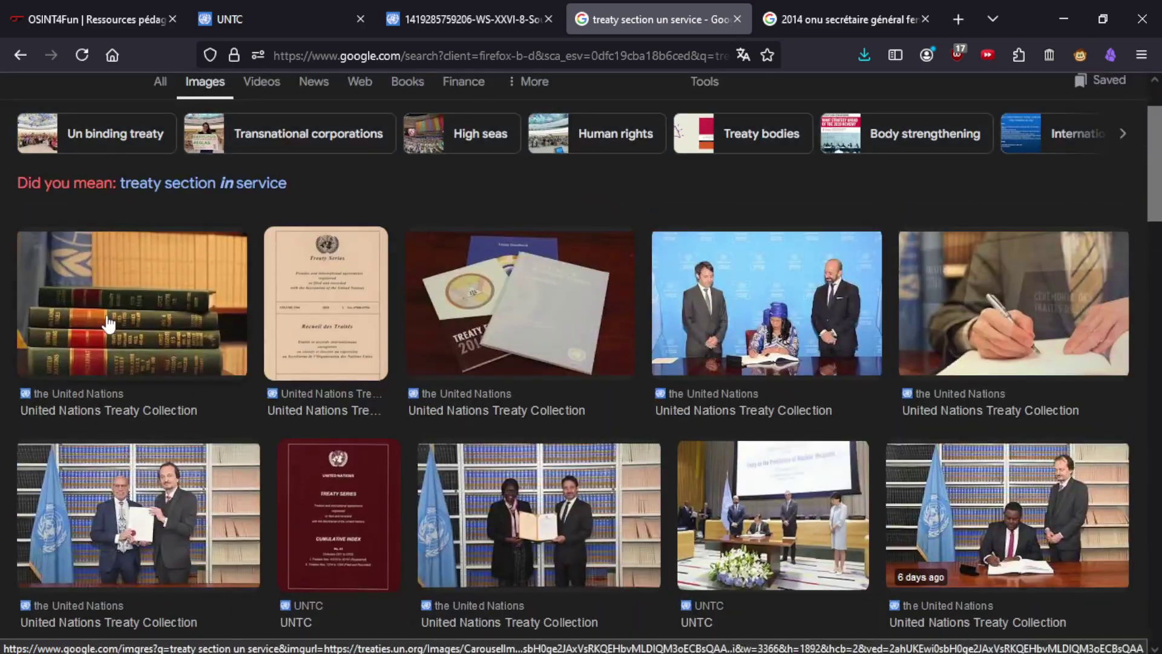
pyautogui.scroll(2, 223, 332)
# Check the web results for the same query, then extend the search to "treaty section un service member list".
pyautogui.click(164, 155)
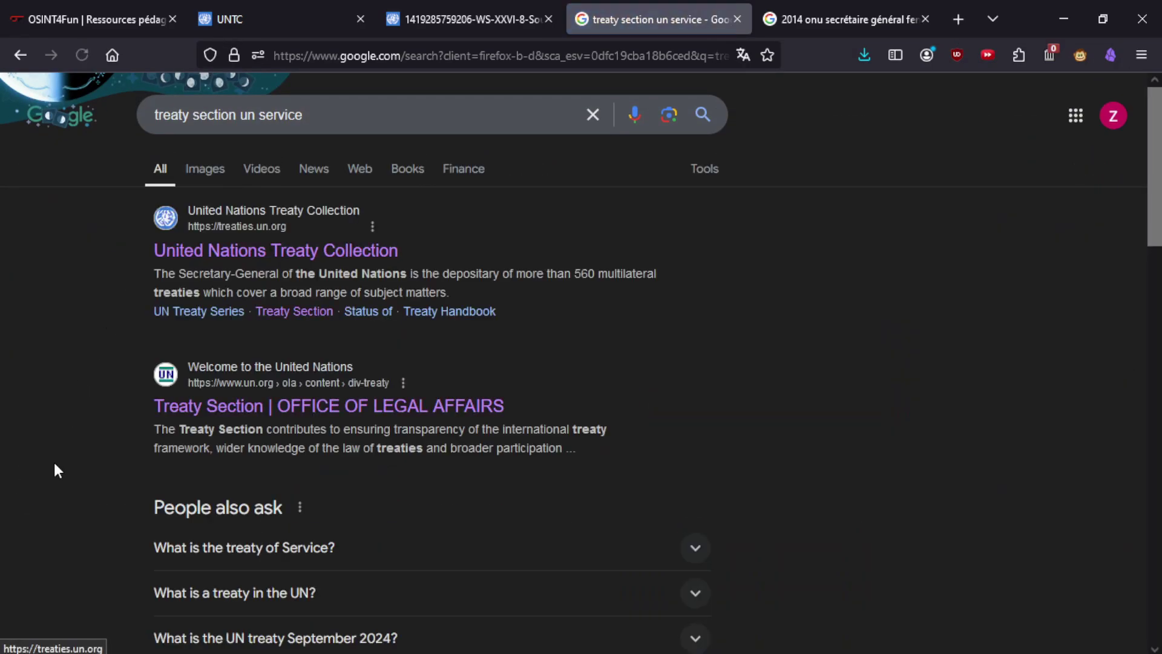
pyautogui.scroll(-3, 53, 461)
pyautogui.scroll(-3, 60, 464)
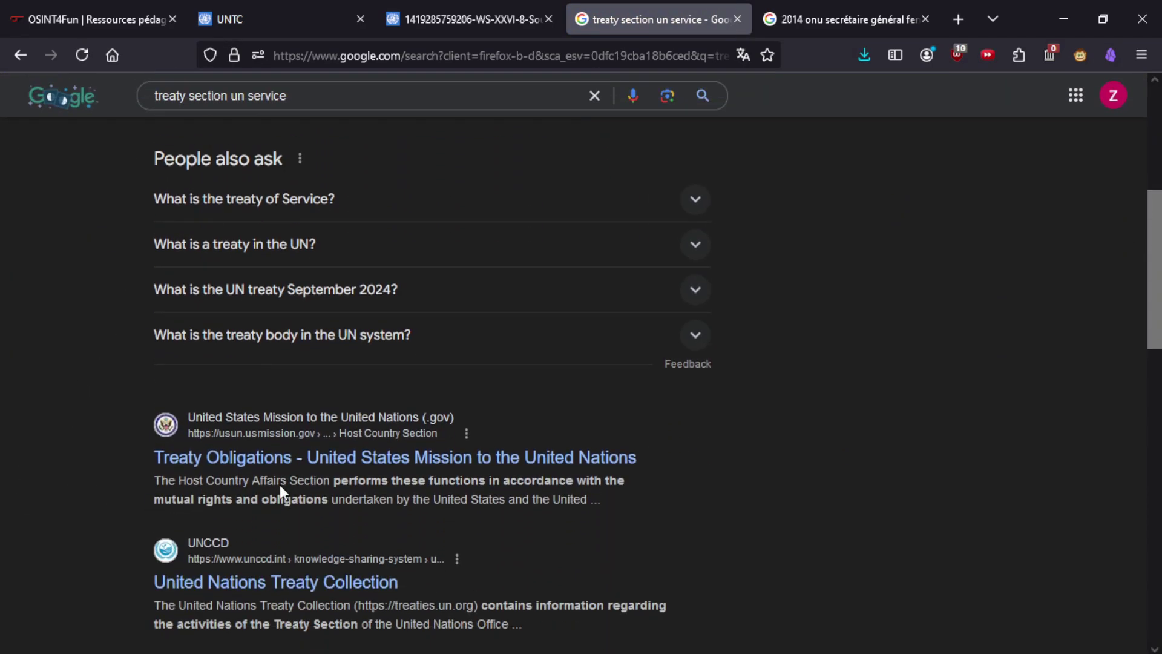
pyautogui.click(335, 101)
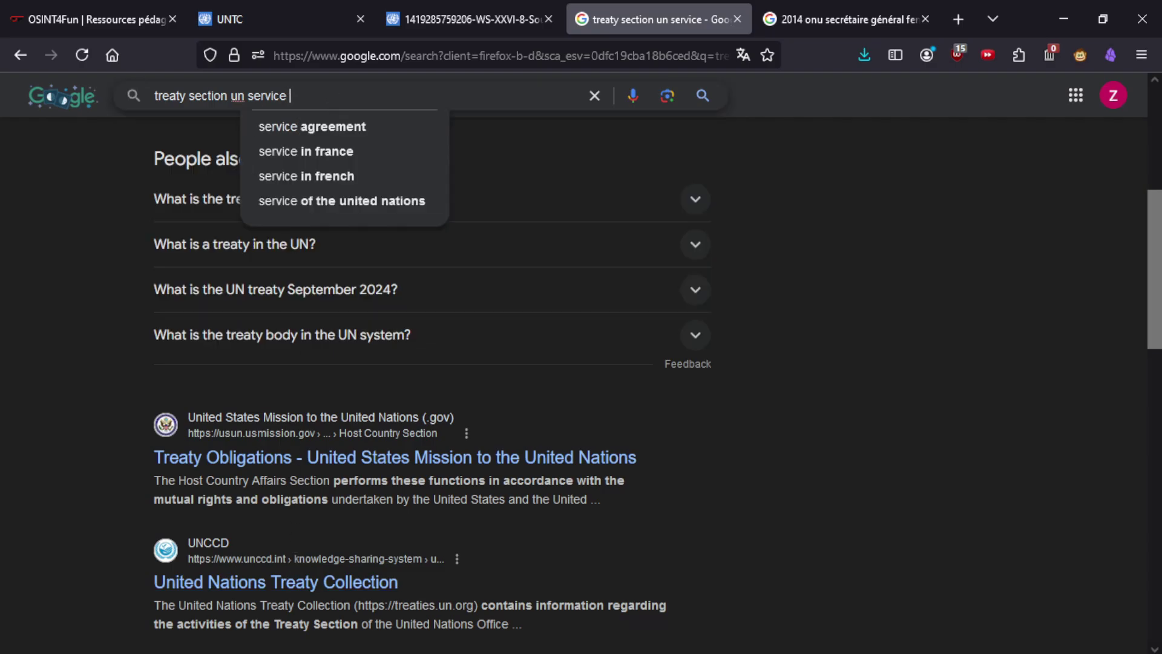
pyautogui.write('member list')
pyautogui.press('Return')
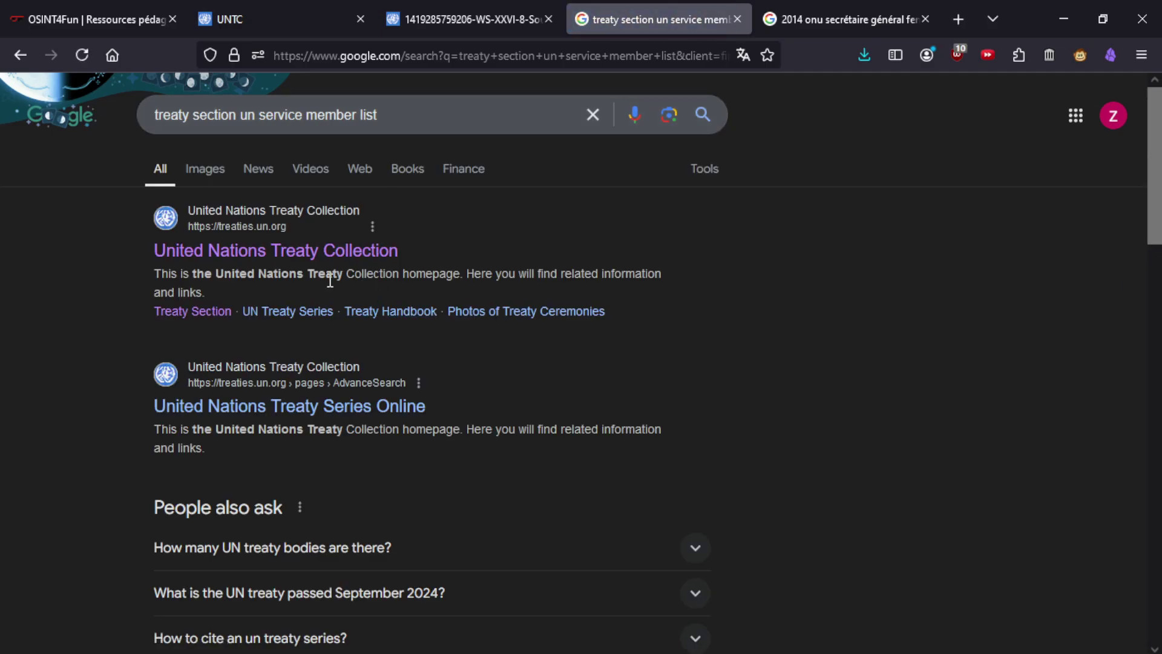
# Open the United Nations Treaty Series Online result in a separate tab, scan the remaining search results, and switch to that page.
pyautogui.middleClick(313, 411)
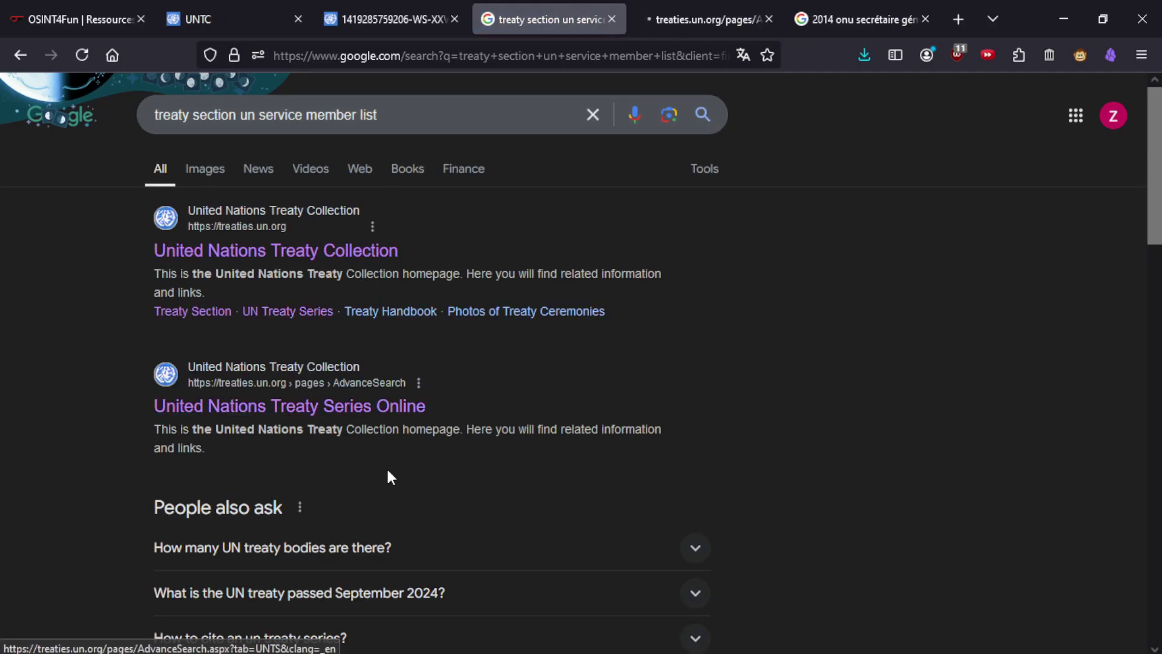
pyautogui.scroll(-5, 387, 471)
pyautogui.scroll(-2, 275, 369)
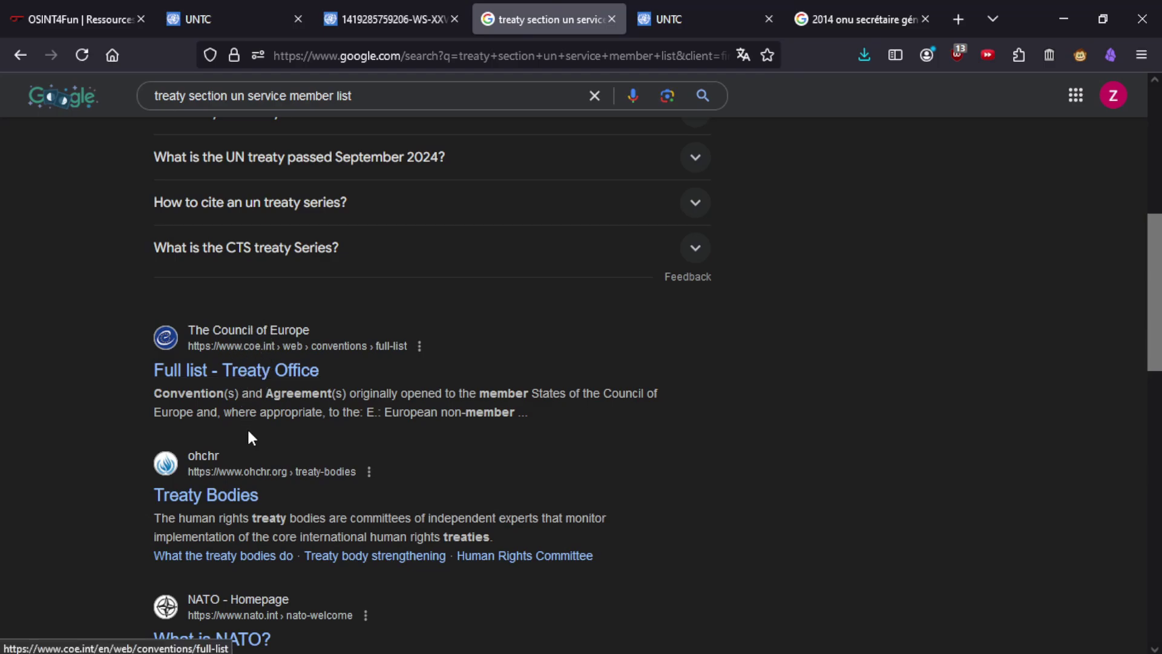
pyautogui.scroll(-2, 247, 460)
pyautogui.click(707, 9)
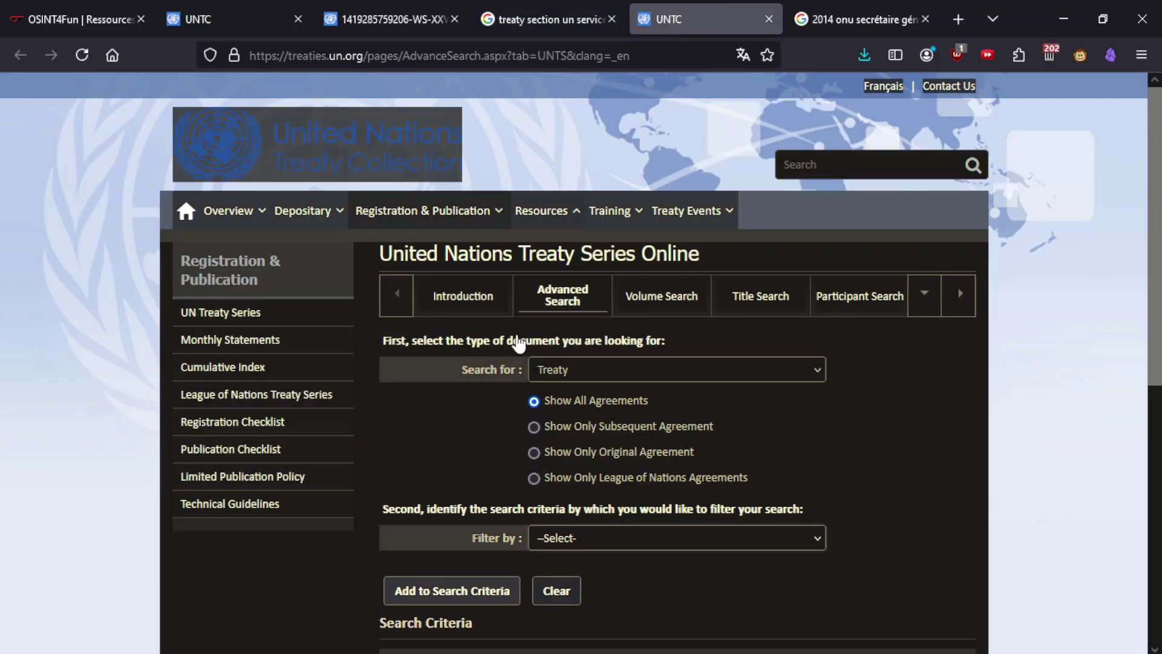
# Run the treaty search with Show All Agreements as the only criterion, check the results, and close the page.
pyautogui.scroll(-3, 547, 452)
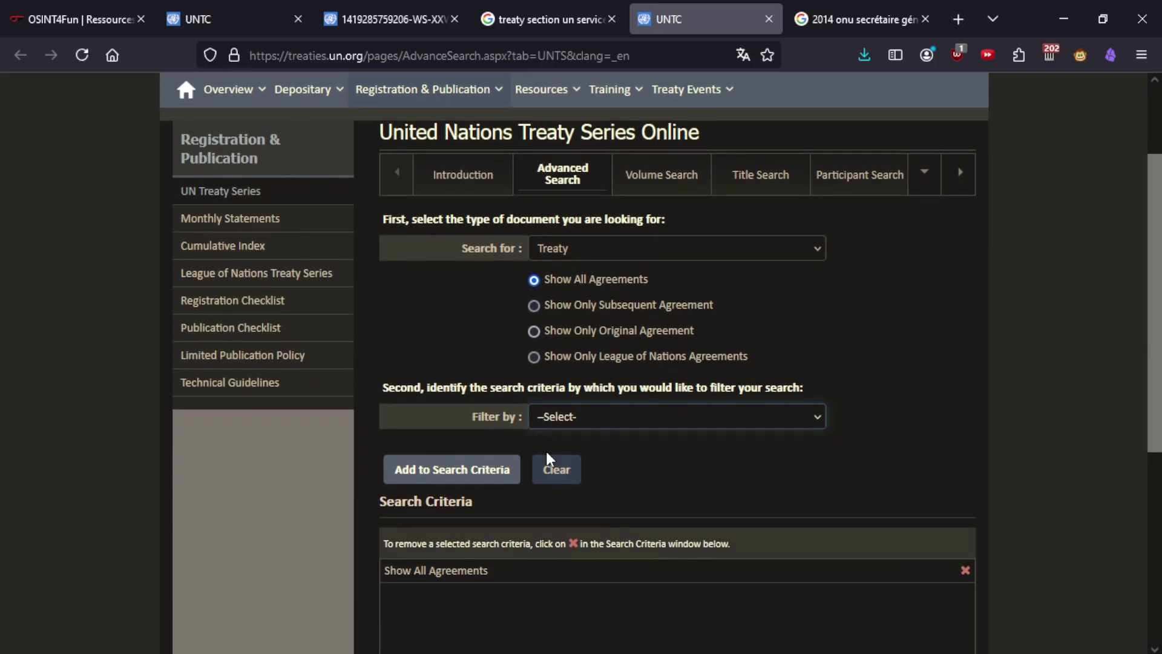
pyautogui.scroll(-5, 460, 424)
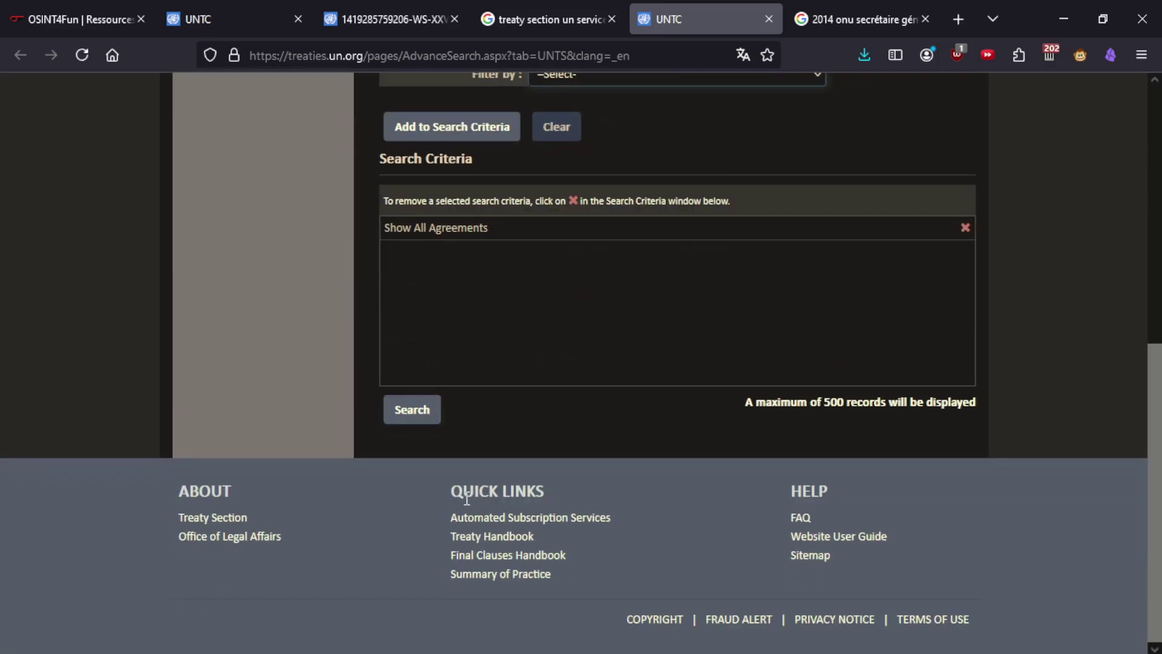
pyautogui.click(413, 419)
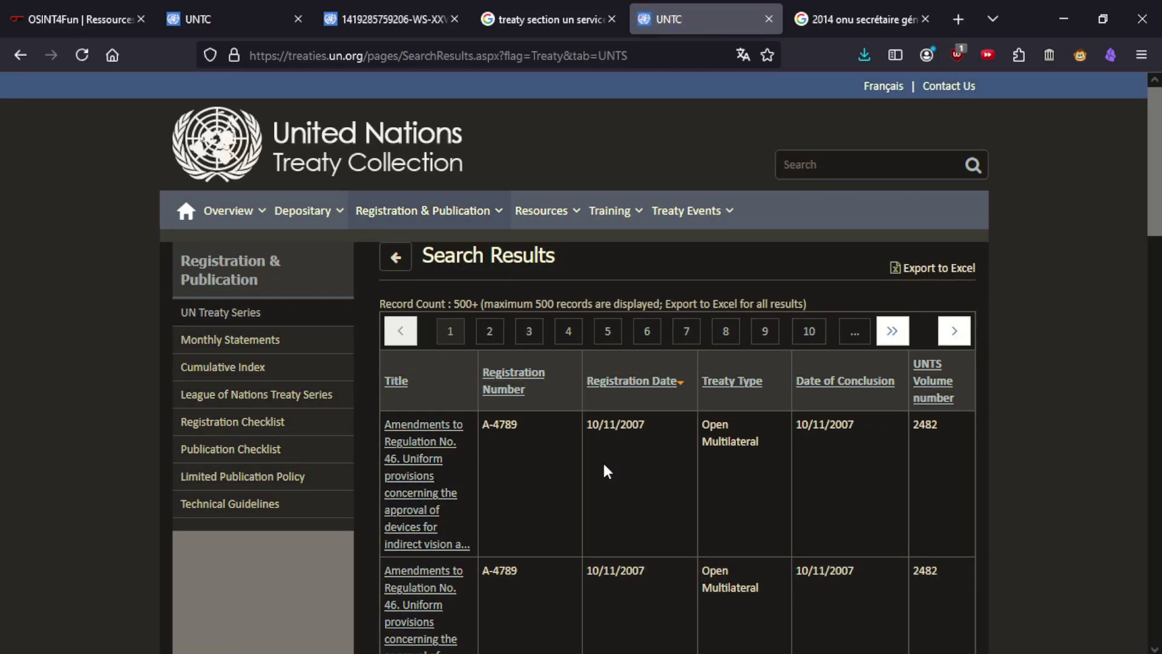
pyautogui.middleClick(727, 12)
# Open the full-size photo of Sao Tomé-et-Principe's 19 Dec 2014 signature from the ceremony photo list.
pyautogui.click(387, 12)
pyautogui.click(238, 11)
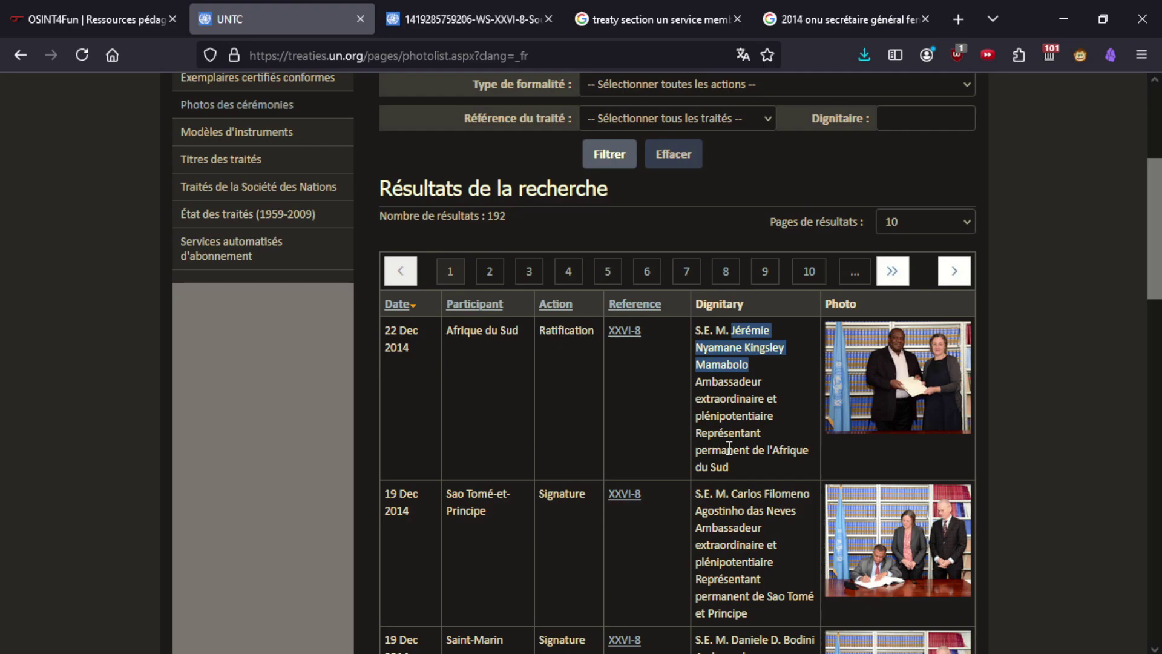
pyautogui.scroll(-4, 914, 303)
pyautogui.scroll(2, 914, 315)
pyautogui.click(911, 406)
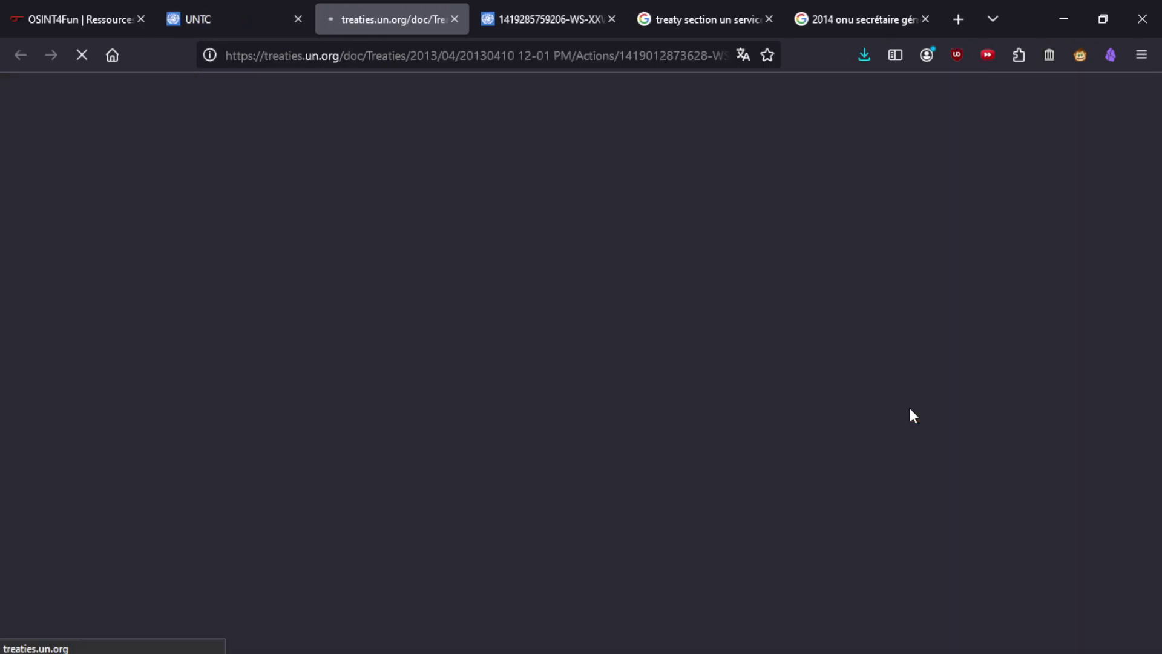
pyautogui.moveTo(255, 7)
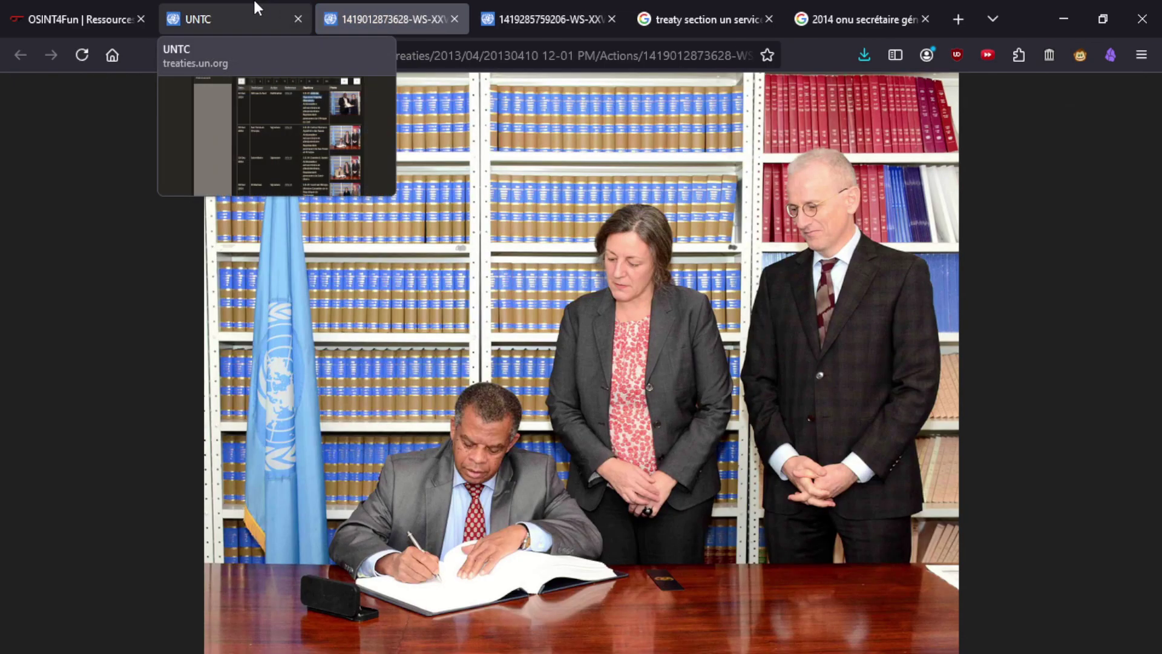
pyautogui.click(148, 8)
pyautogui.click(388, 7)
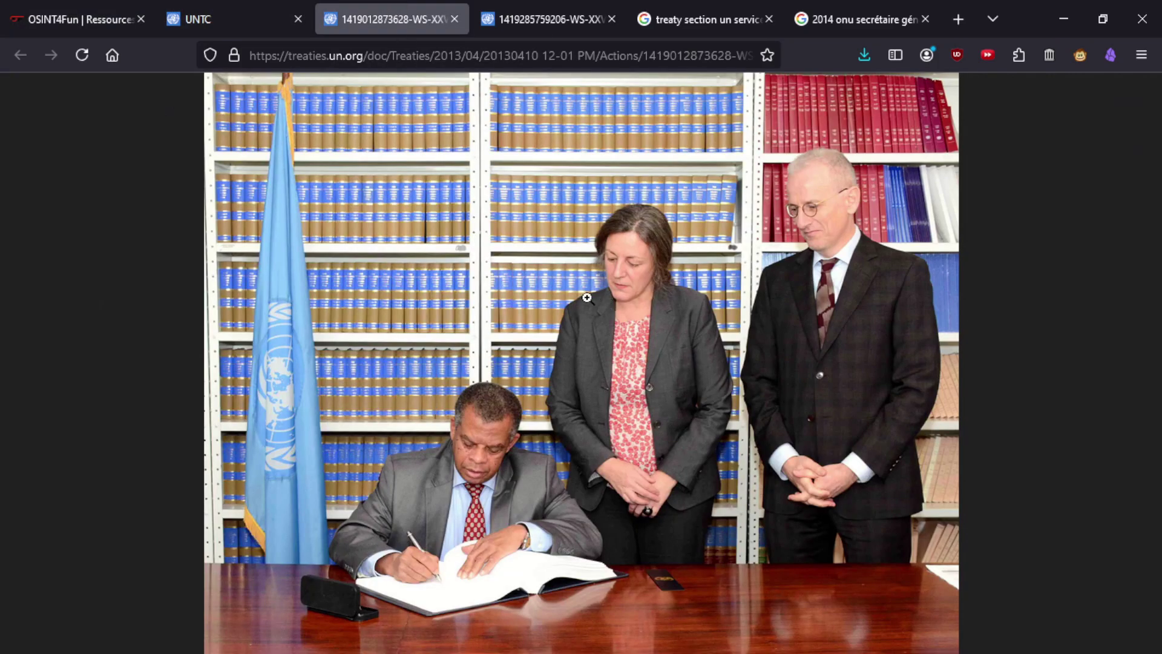
# Capture the area with the three people in the signing photo and run a Google reverse image search on it.
pyautogui.press('Print')
pyautogui.moveTo(265, 130); pyautogui.dragTo(908, 590)
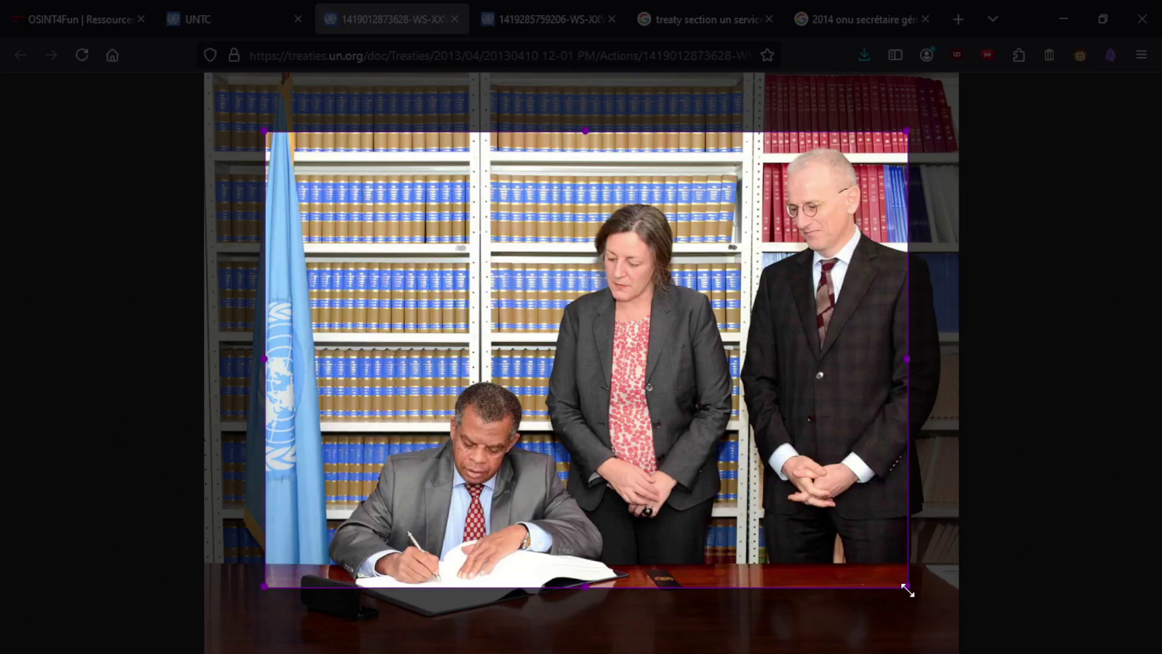
pyautogui.press('Return')
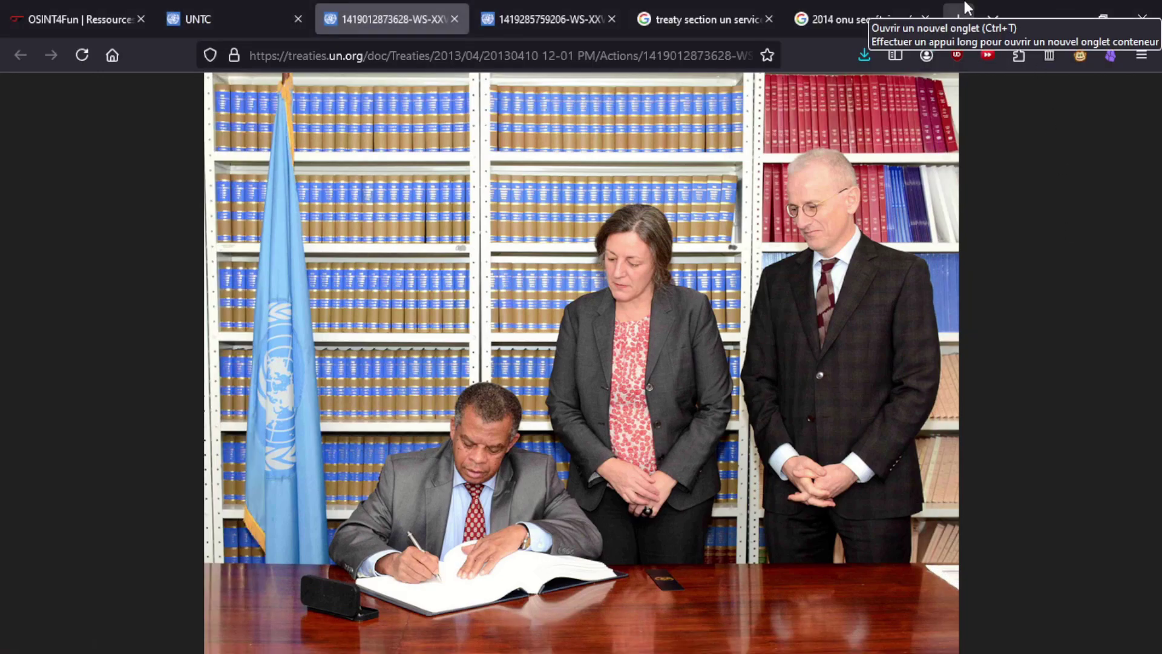
pyautogui.click(727, 19)
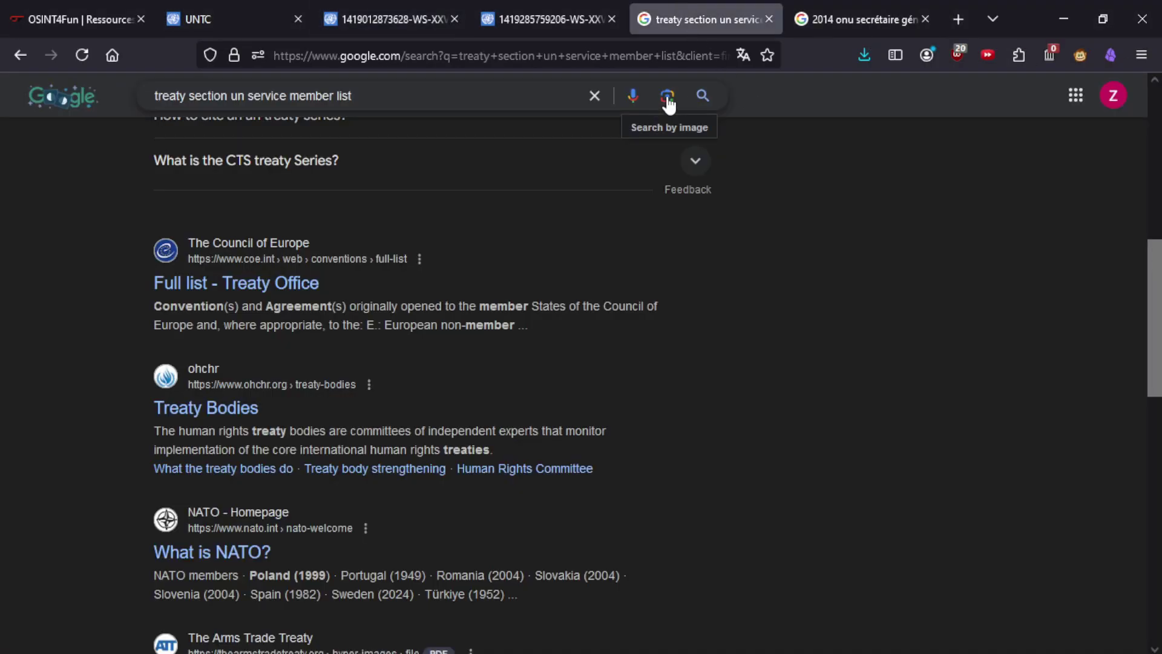
pyautogui.click(667, 97)
pyautogui.hotkey('ctrl', 'v')
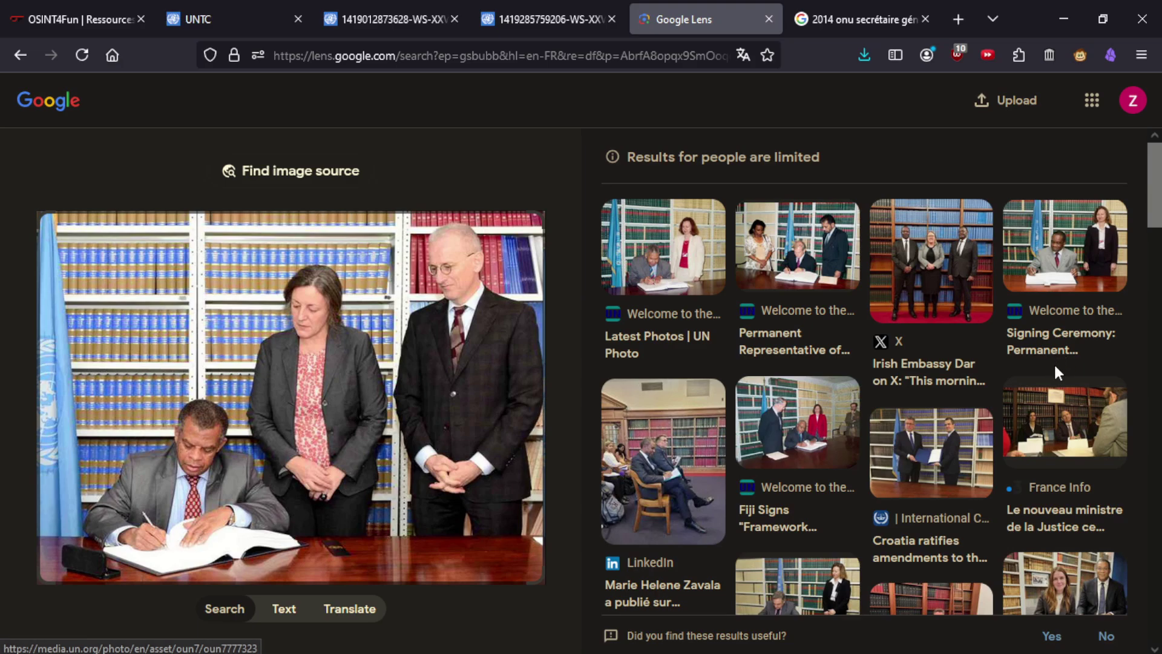
# Check the UN Photo match for the Central African Republic signing ceremony, close its page, and return to the image search matches.
pyautogui.click(1054, 344)
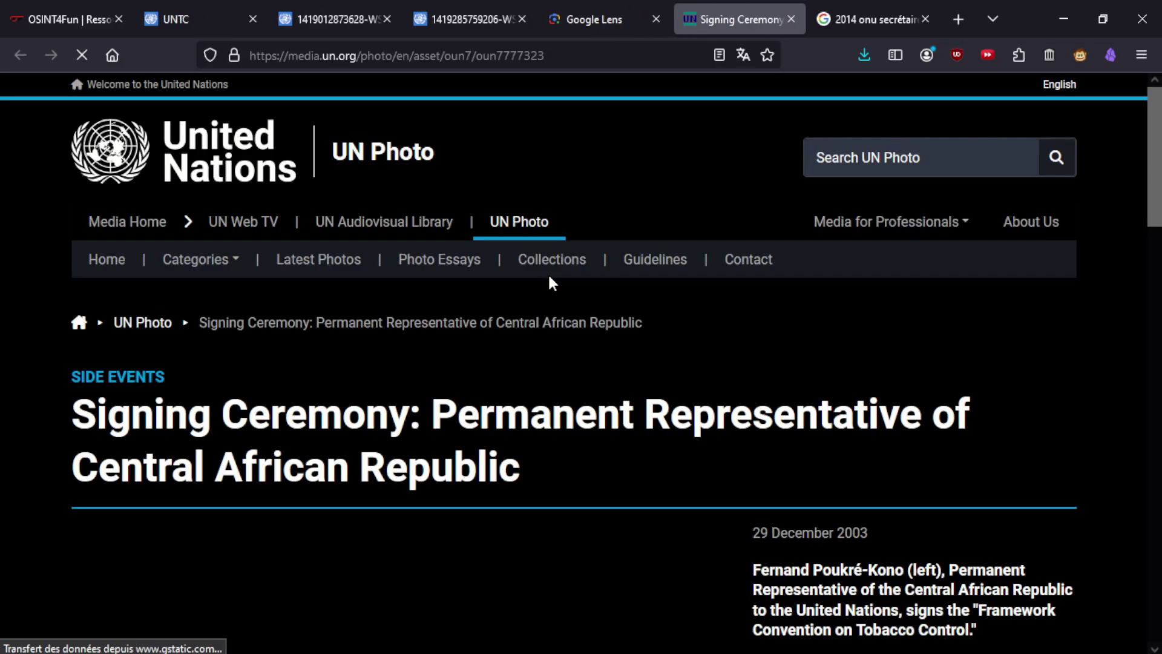
pyautogui.scroll(-3, 462, 391)
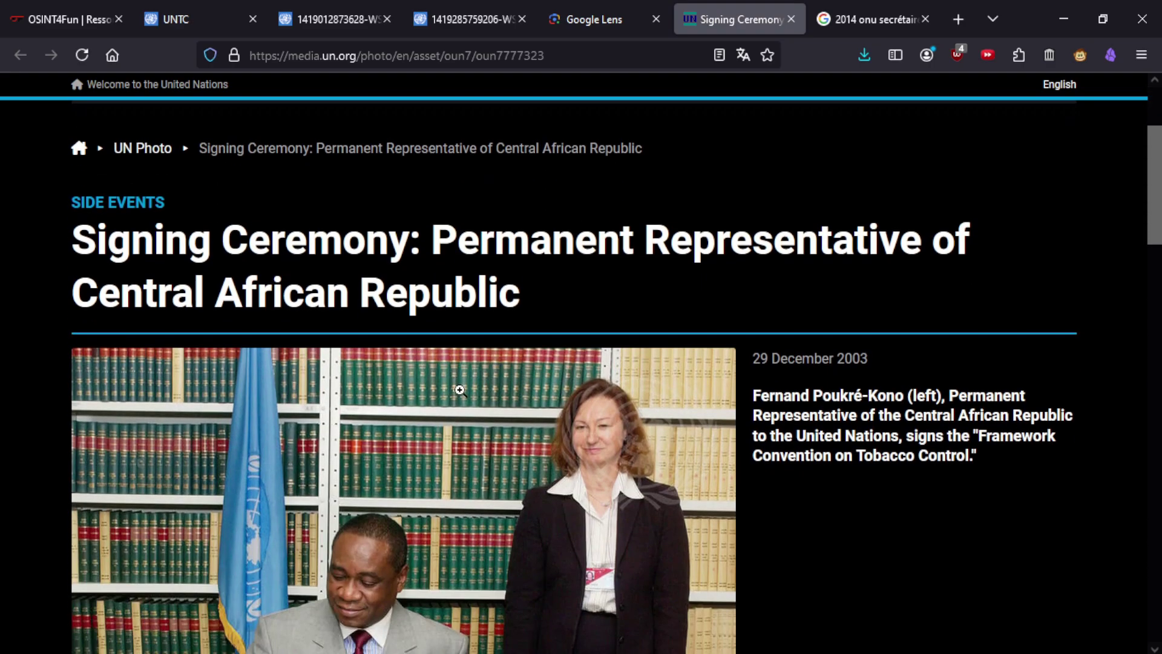
pyautogui.click(627, 1)
pyautogui.click(730, 2)
pyautogui.middleClick(730, 1)
pyautogui.click(642, 9)
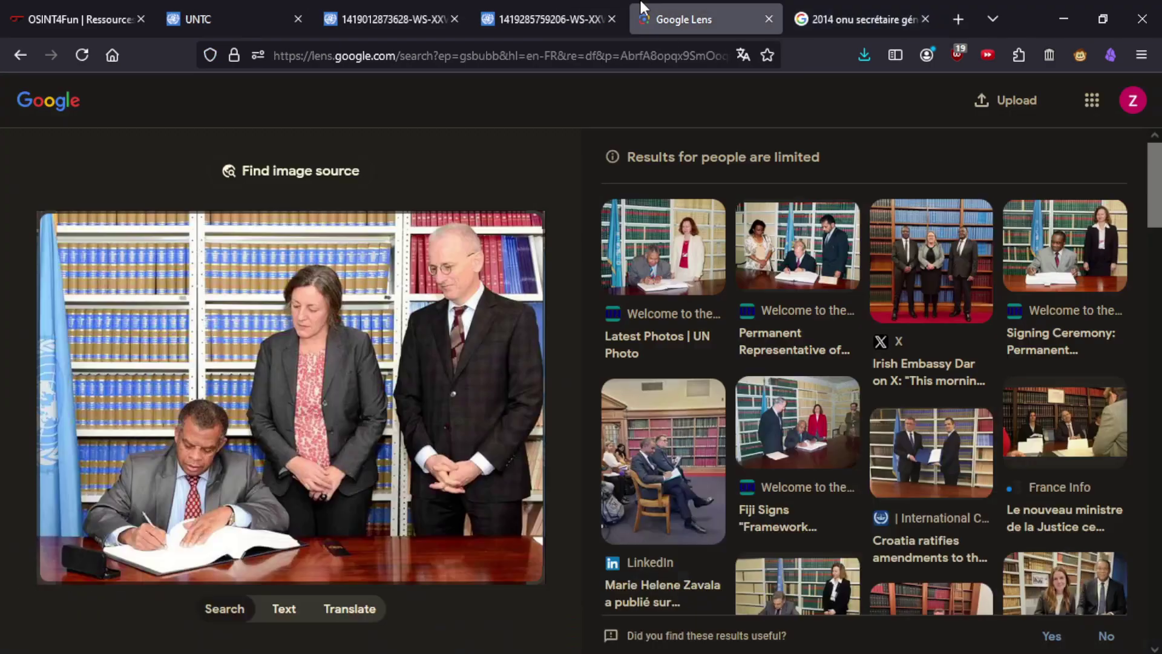
# Open the UN Photo "Latest Photos" match, look through its gallery for the signing ceremony, and close the page.
pyautogui.click(677, 271)
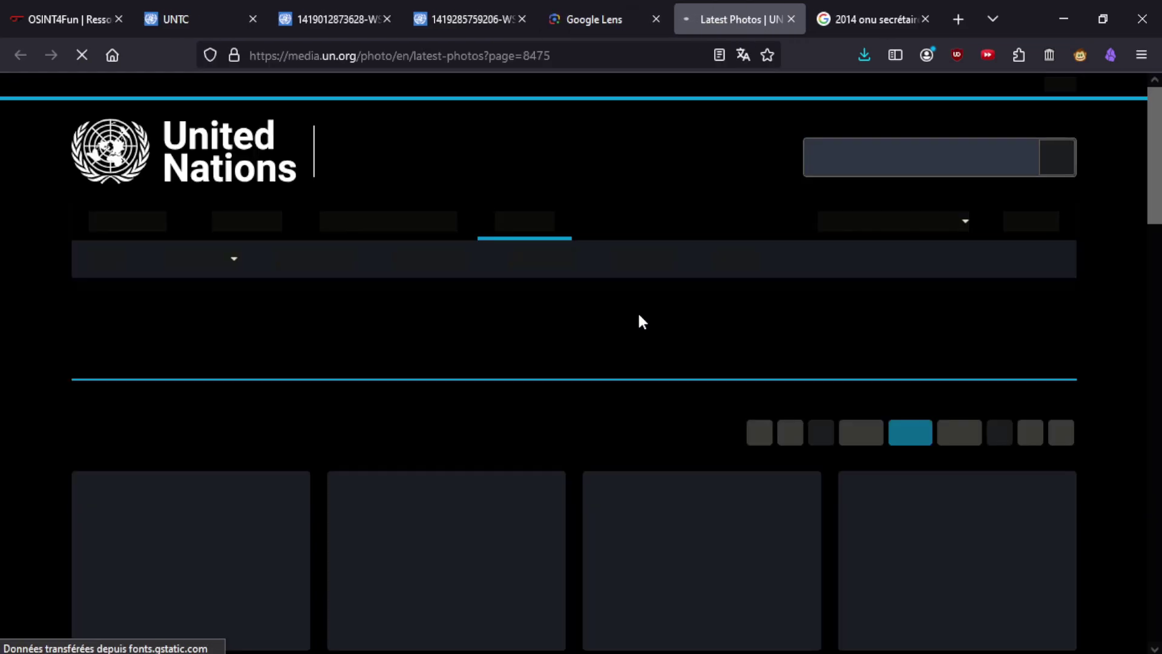
pyautogui.scroll(-5, 571, 415)
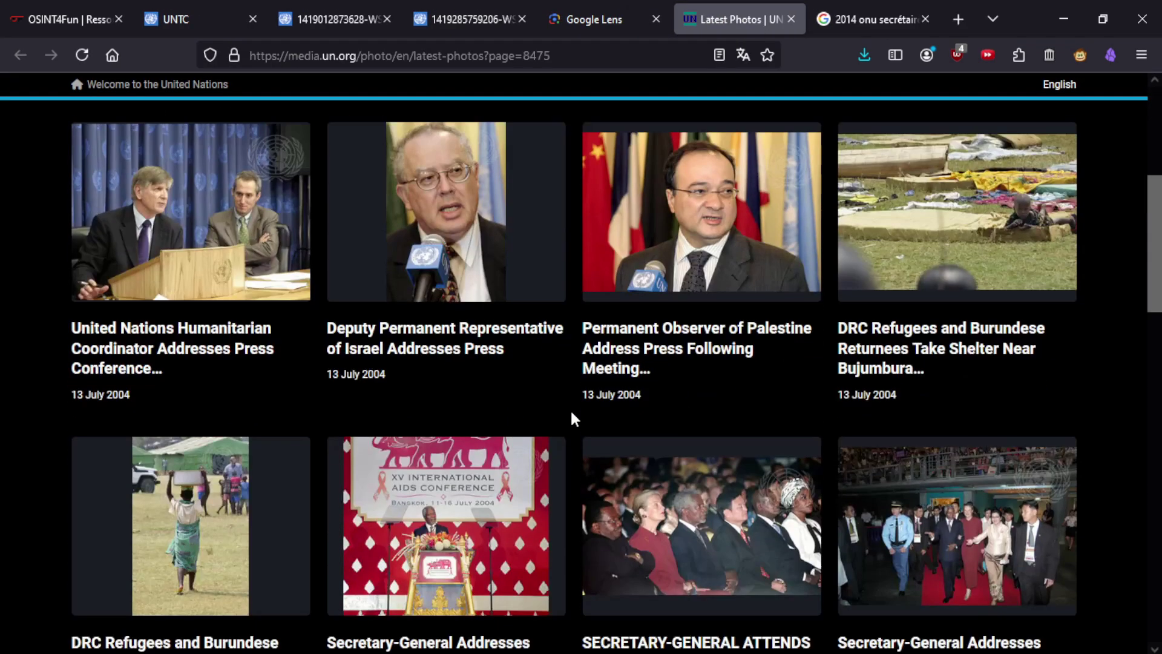
pyautogui.scroll(5, 572, 415)
pyautogui.scroll(-7, 572, 414)
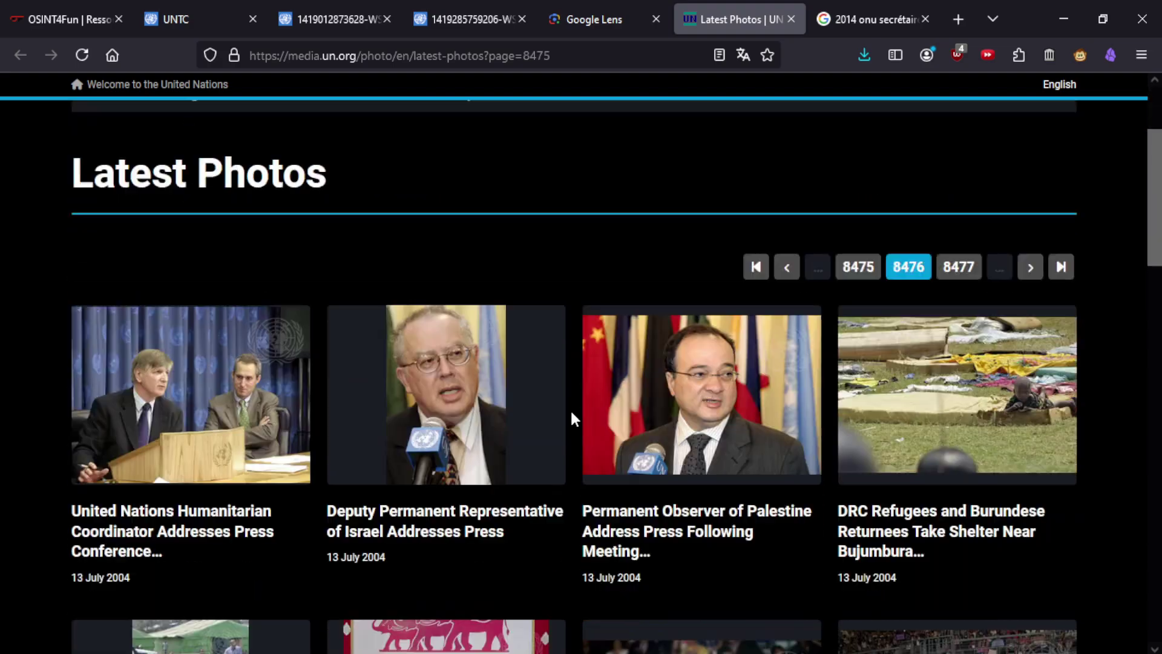
pyautogui.scroll(-9, 572, 414)
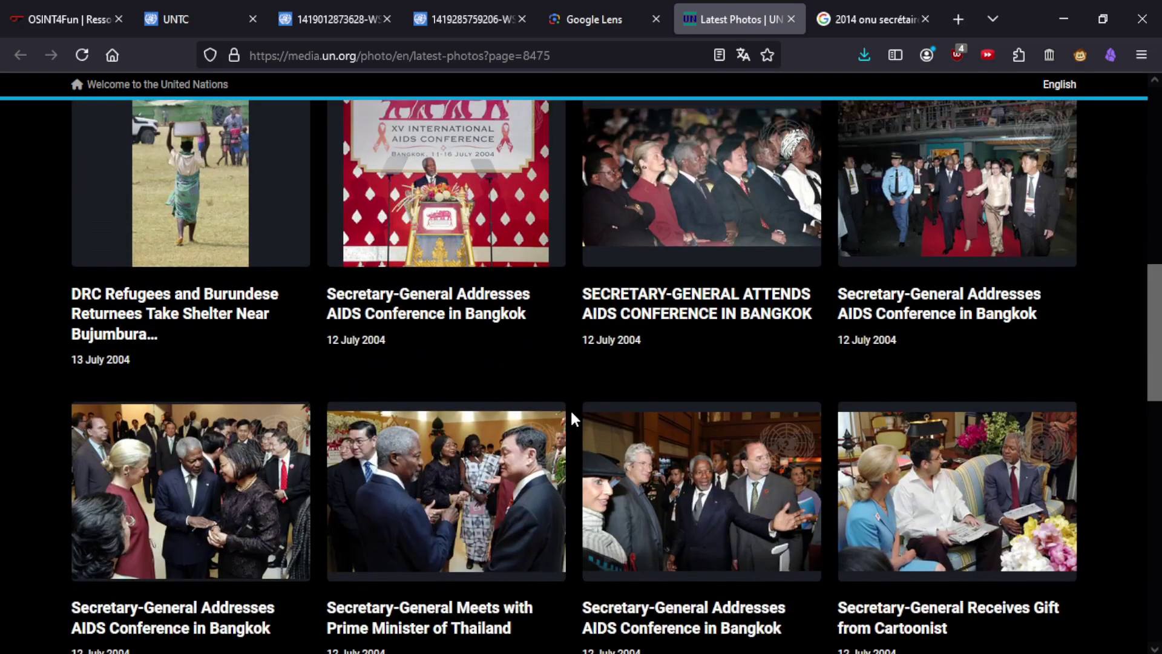
pyautogui.scroll(-5, 571, 415)
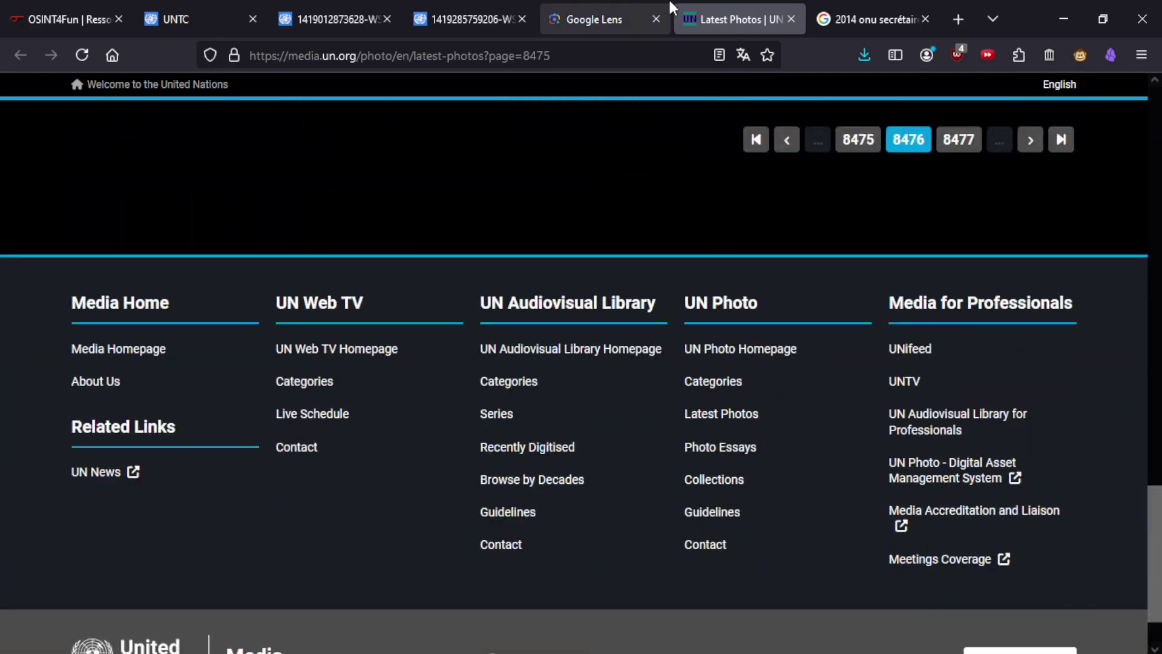
pyautogui.hotkey('ctrl', 'w')
# Examine the remaining visual matches for the same people, then close the image search and return to the signing photo.
pyautogui.scroll(-5, 693, 433)
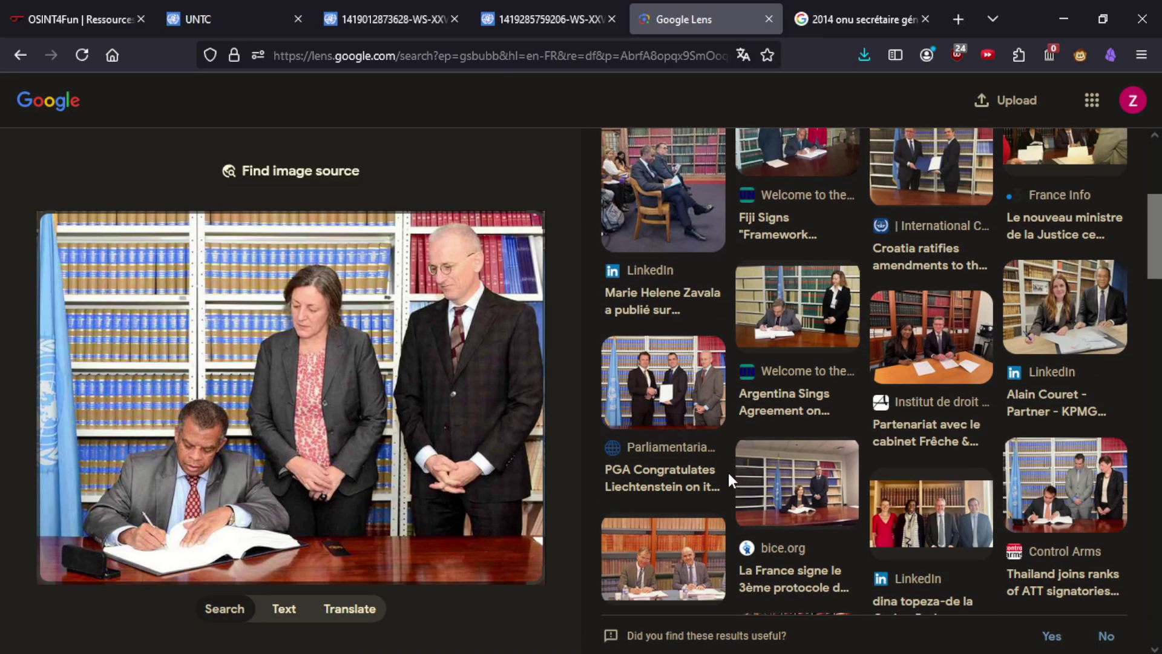
pyautogui.scroll(-5, 728, 470)
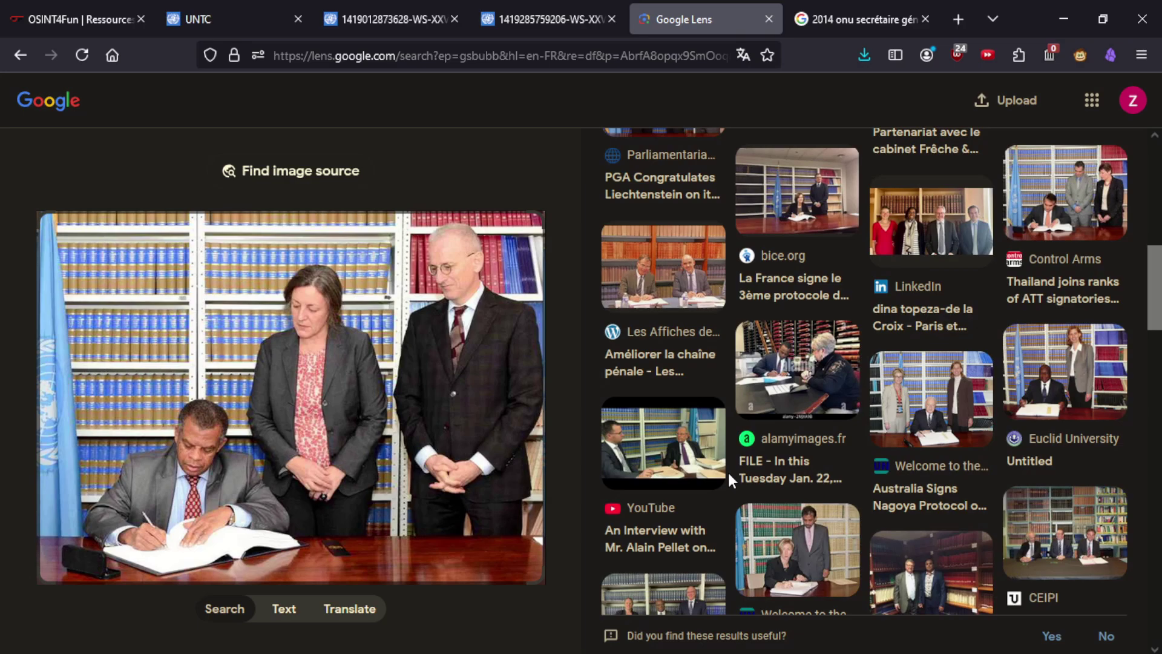
pyautogui.scroll(-3, 933, 520)
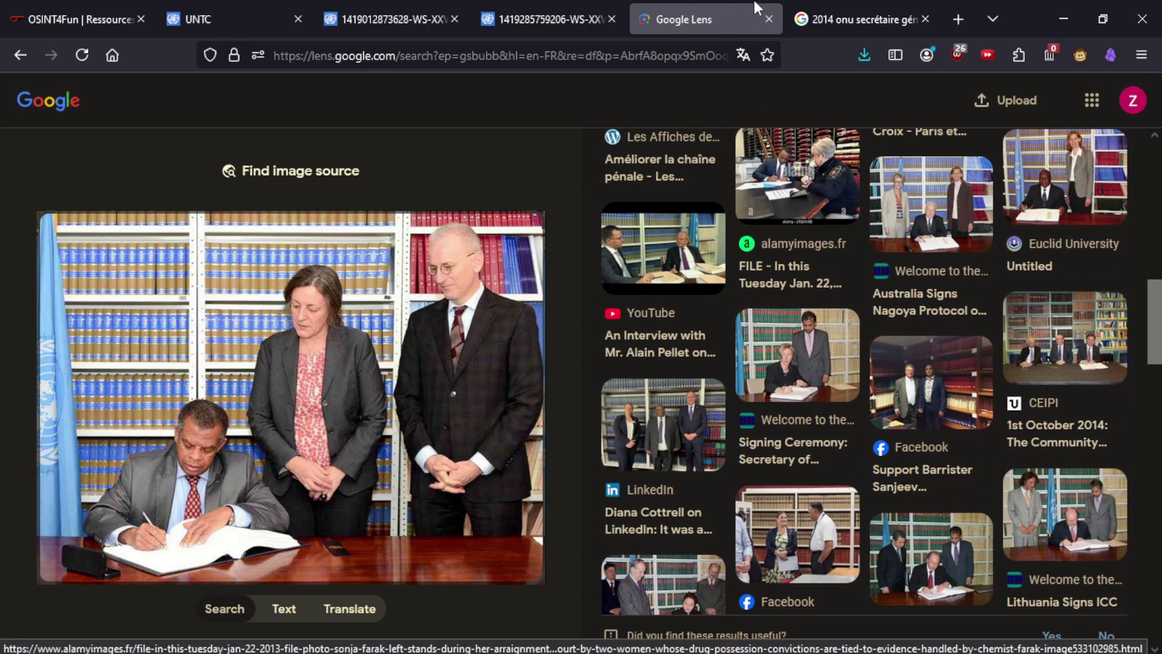
pyautogui.click(767, 19)
pyautogui.click(568, 3)
pyautogui.click(393, 7)
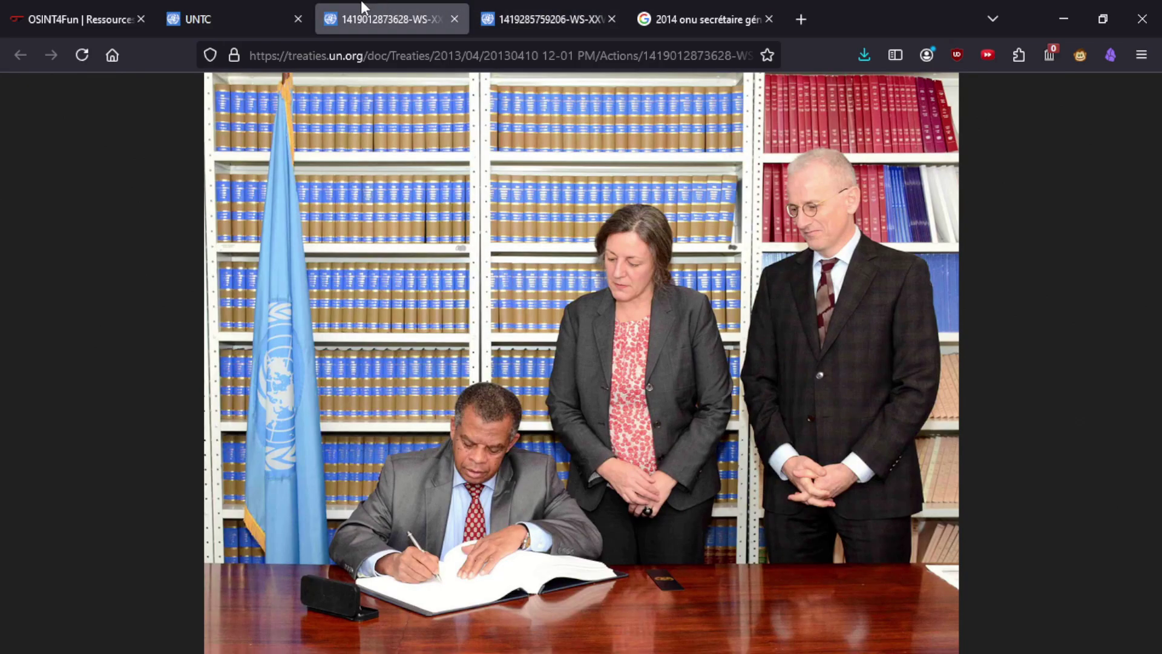
# View the full-size photo of Zimbabwe's 18 Dec 2014 signature from the ceremony photo list and close it.
pyautogui.click(219, 5)
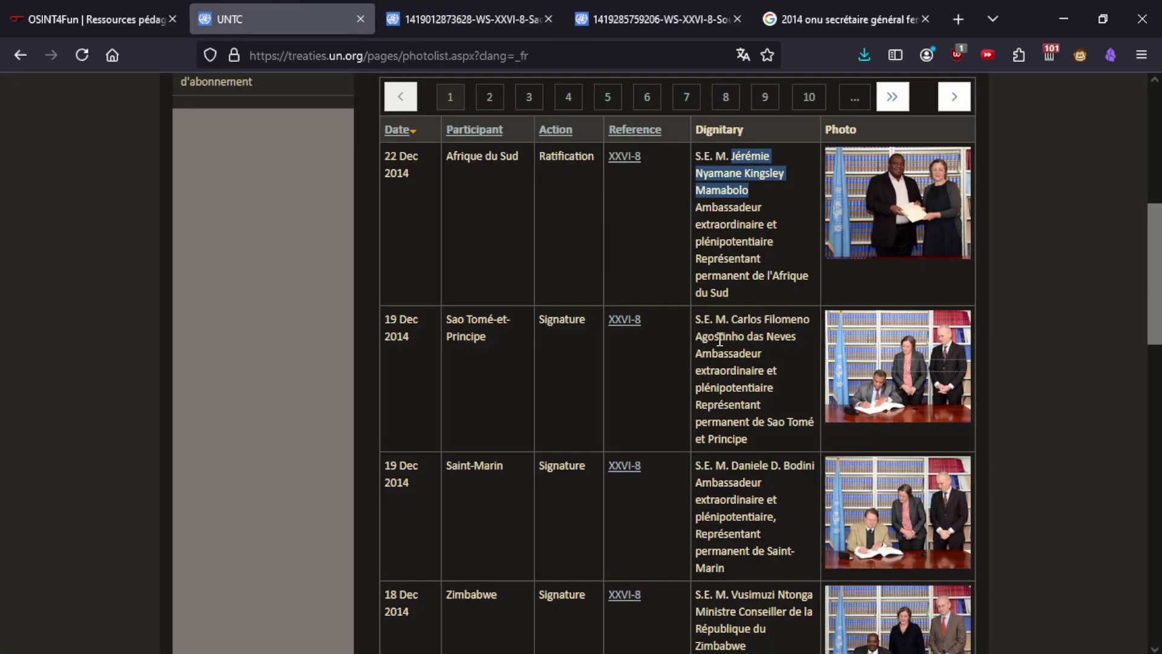
pyautogui.scroll(-4, 830, 437)
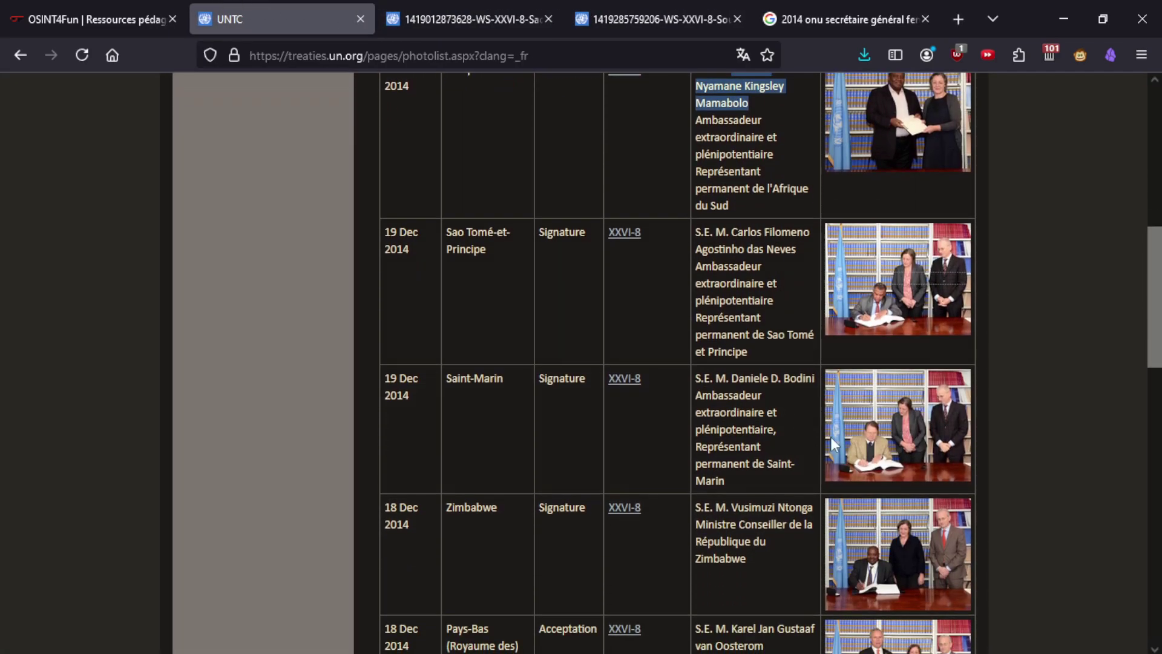
pyautogui.click(906, 366)
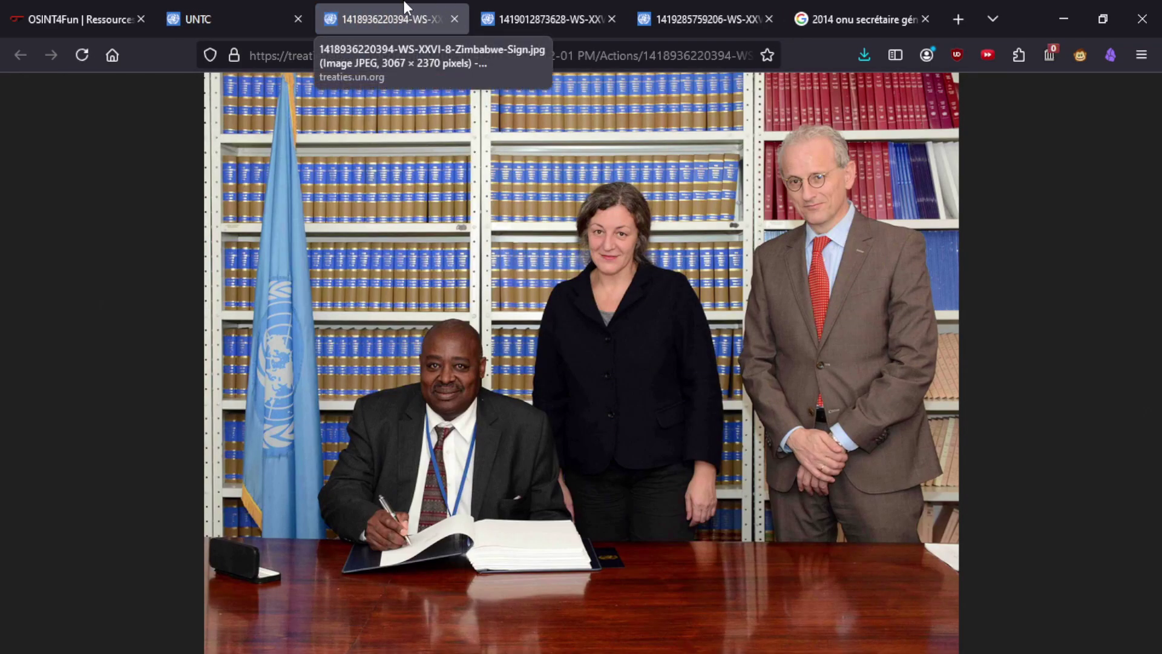
pyautogui.click(455, 19)
# Review the remaining ceremonies on the list's first page and open the XXVI-8 treaty reference of the Afrique du Sud entry.
pyautogui.scroll(-10, 651, 412)
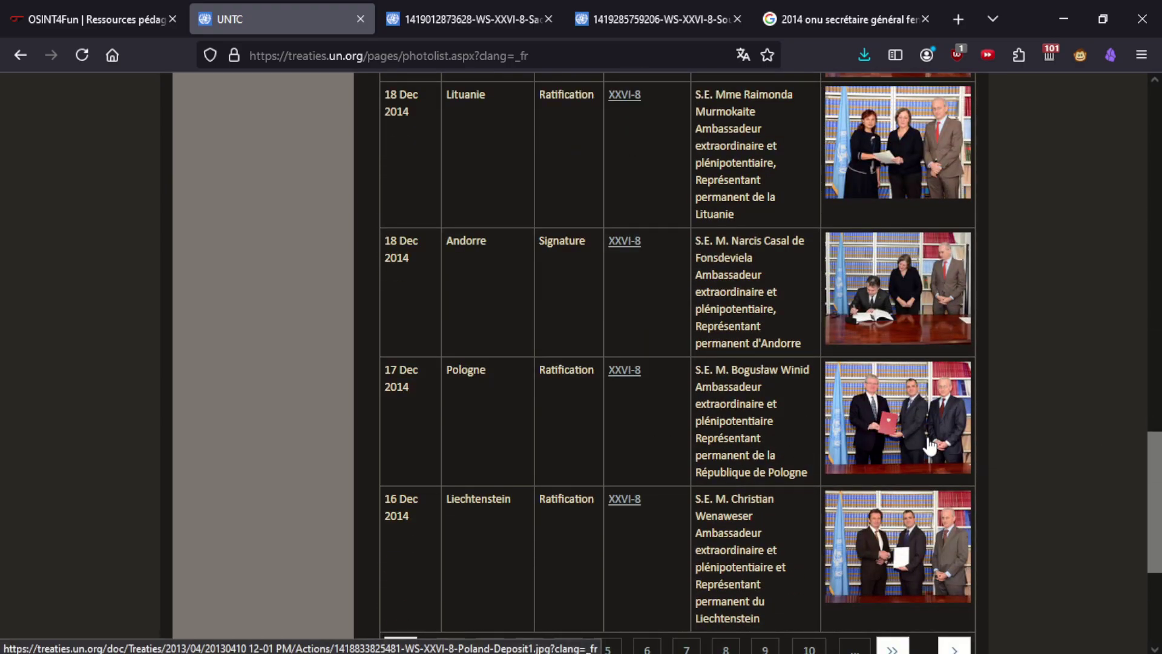
pyautogui.scroll(-2, 930, 446)
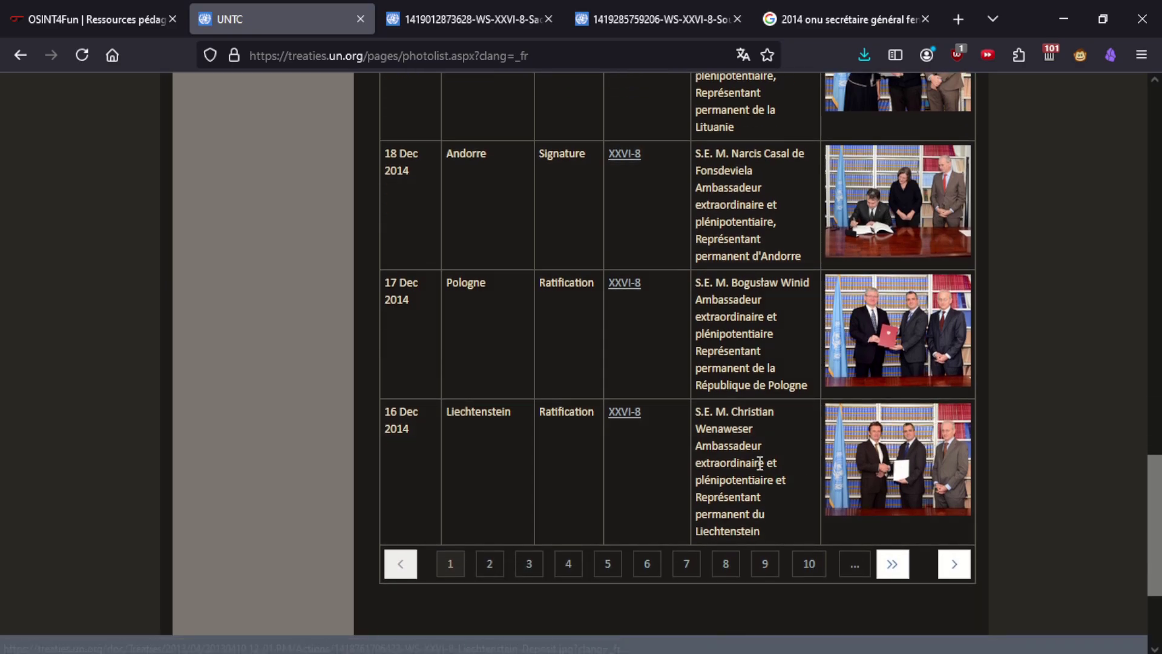
pyautogui.scroll(5, 748, 509)
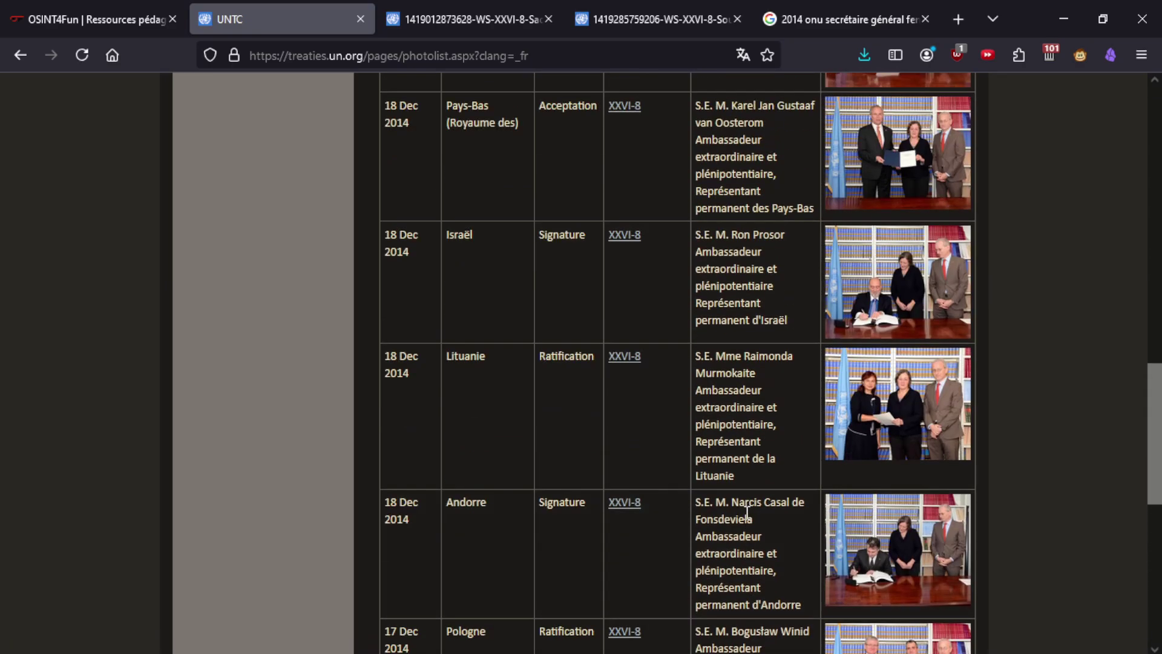
pyautogui.scroll(10, 523, 495)
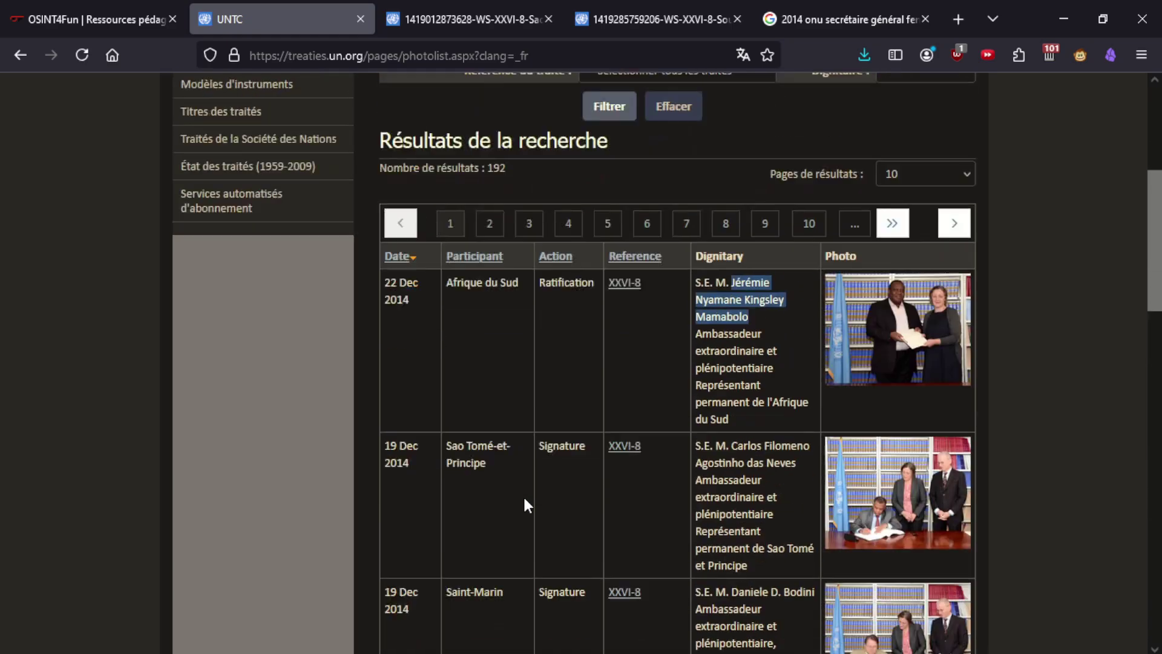
pyautogui.middleClick(624, 333)
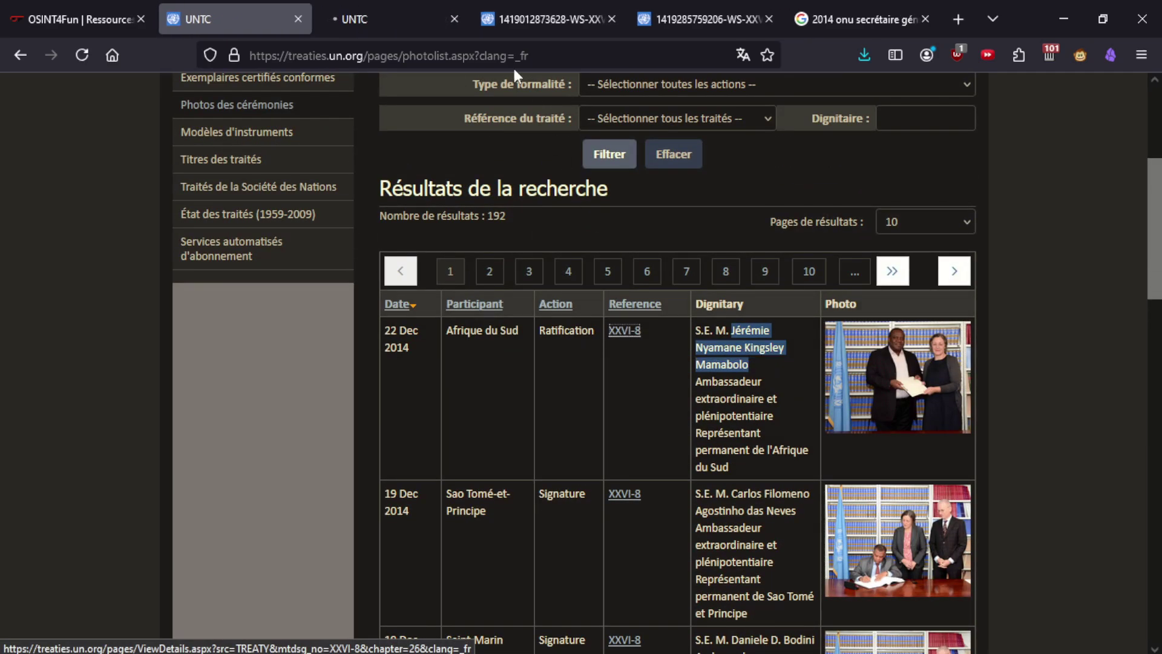
pyautogui.click(547, 17)
pyautogui.click(390, 18)
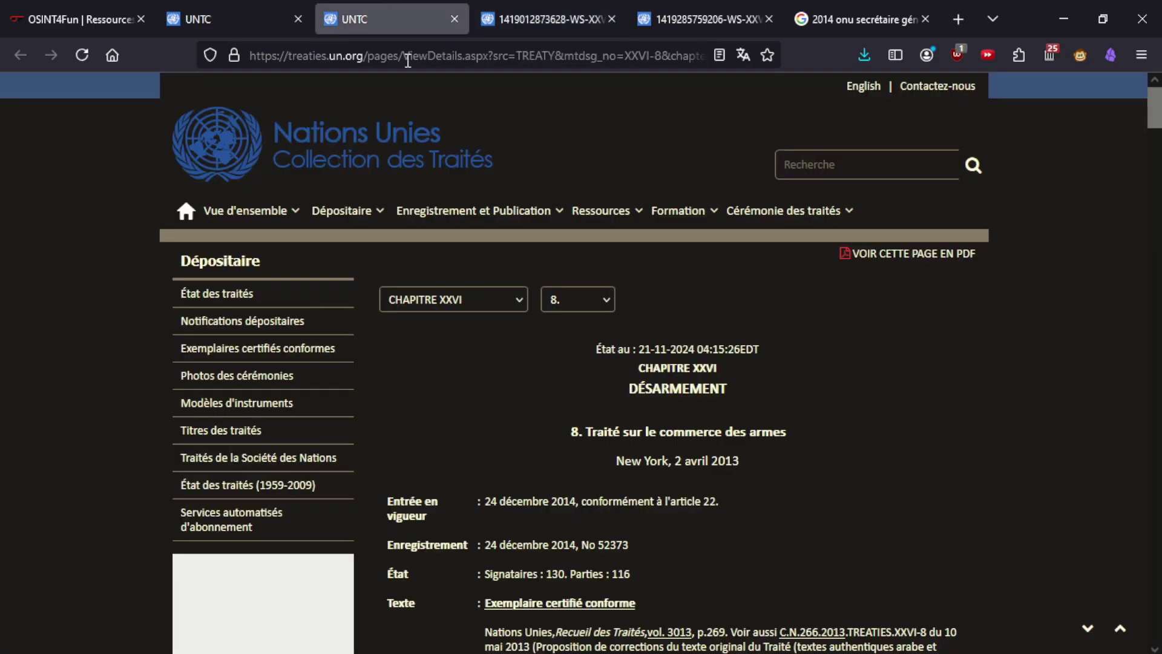
# Examine the Arms Trade Treaty status page, including its entry into force, text references, note, participants table and declarations.
pyautogui.scroll(-1, 749, 512)
pyautogui.scroll(-2, 744, 502)
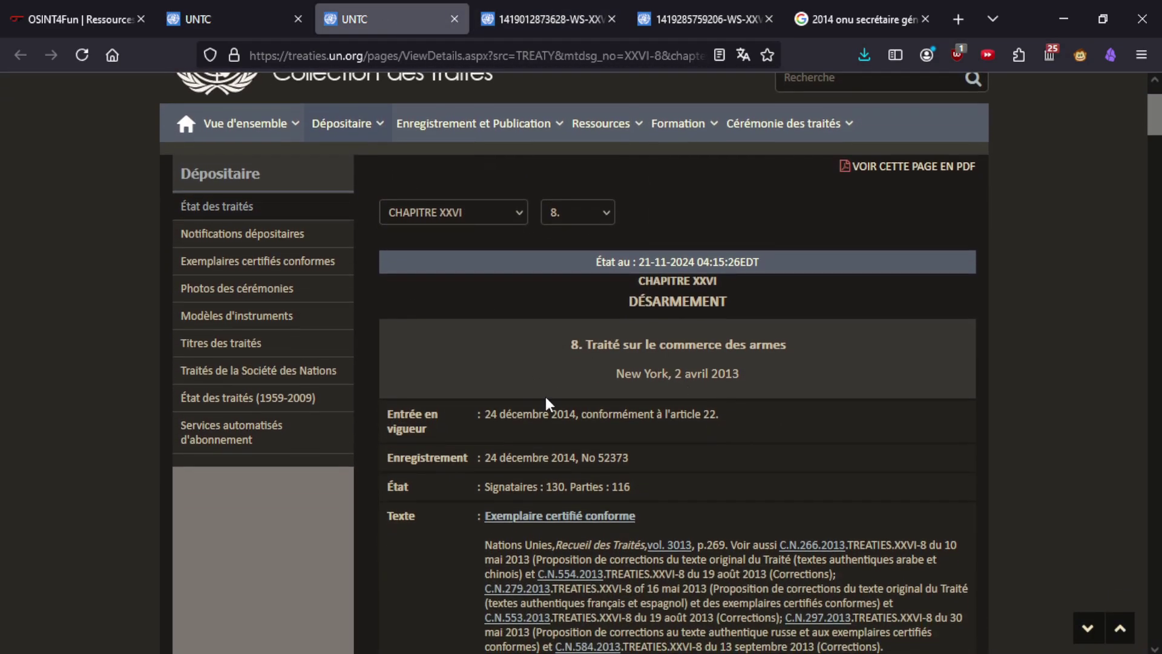
pyautogui.scroll(-3, 511, 418)
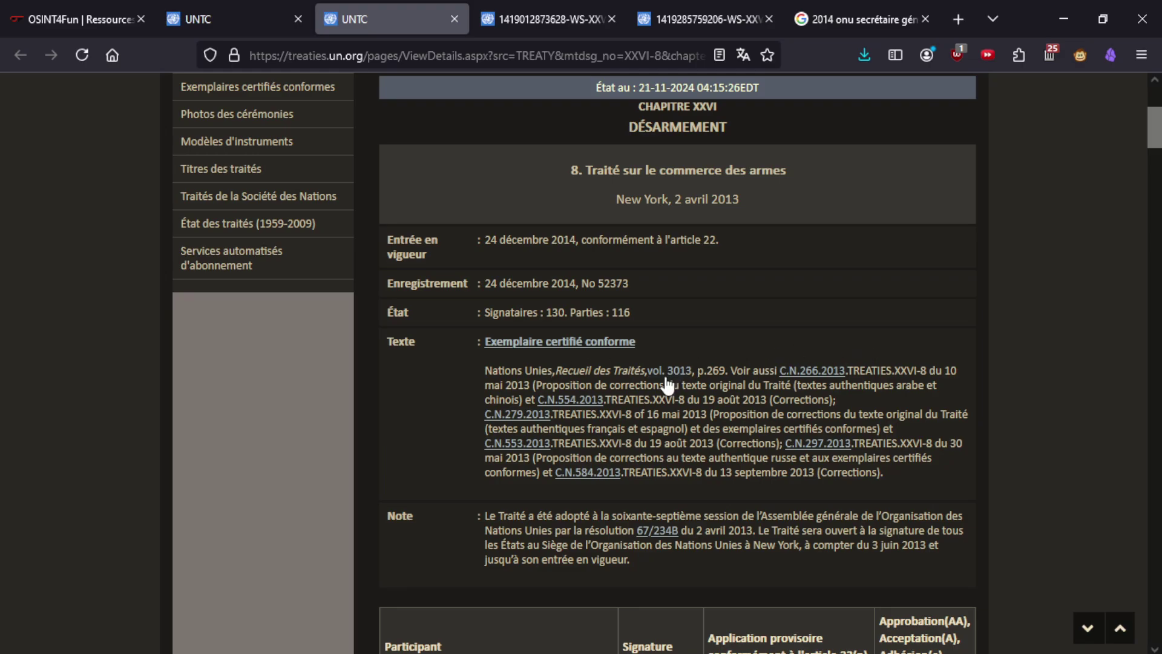
pyautogui.scroll(-3, 712, 414)
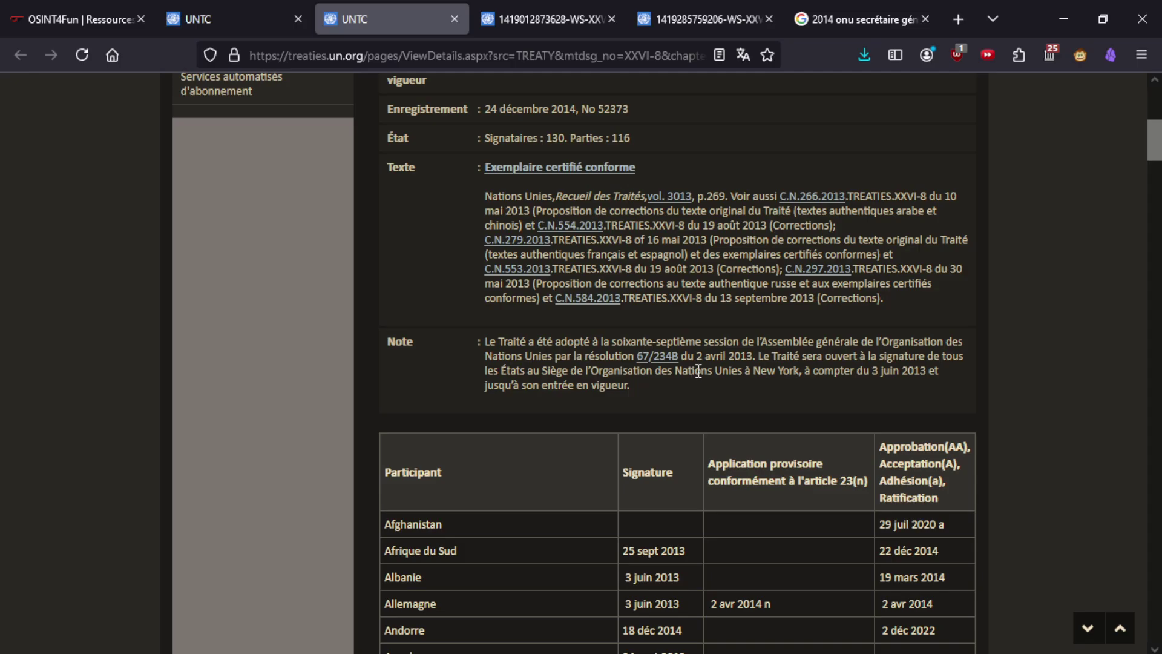
pyautogui.moveTo(1156, 145); pyautogui.dragTo(1158, 475)
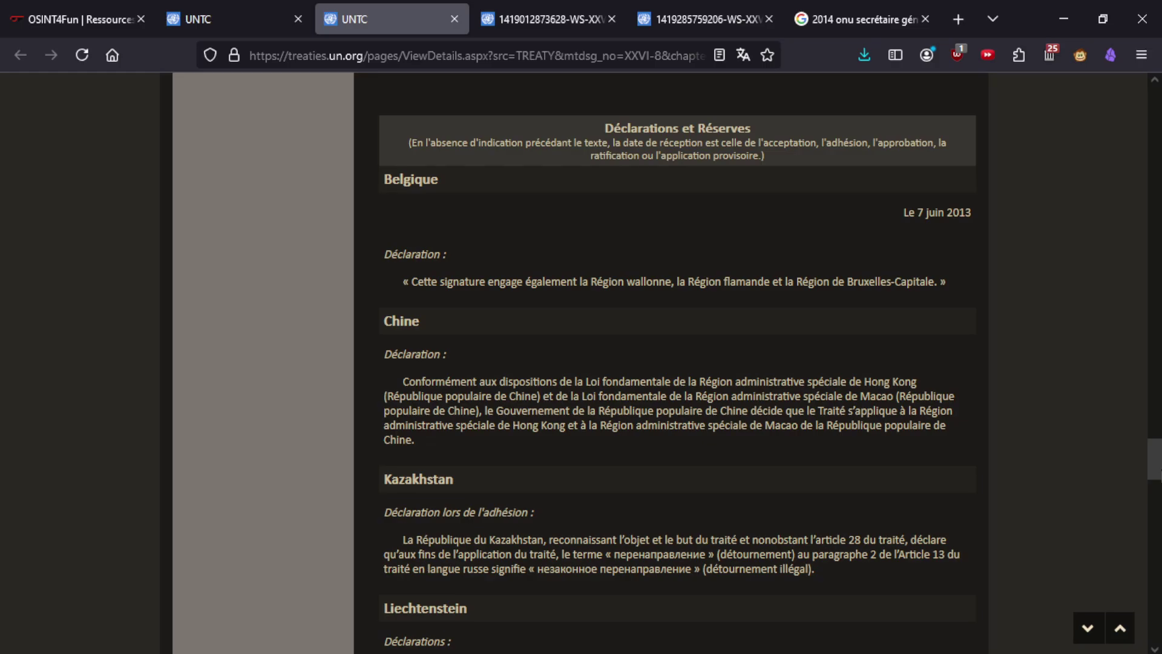
pyautogui.moveTo(1158, 476); pyautogui.dragTo(1144, 143)
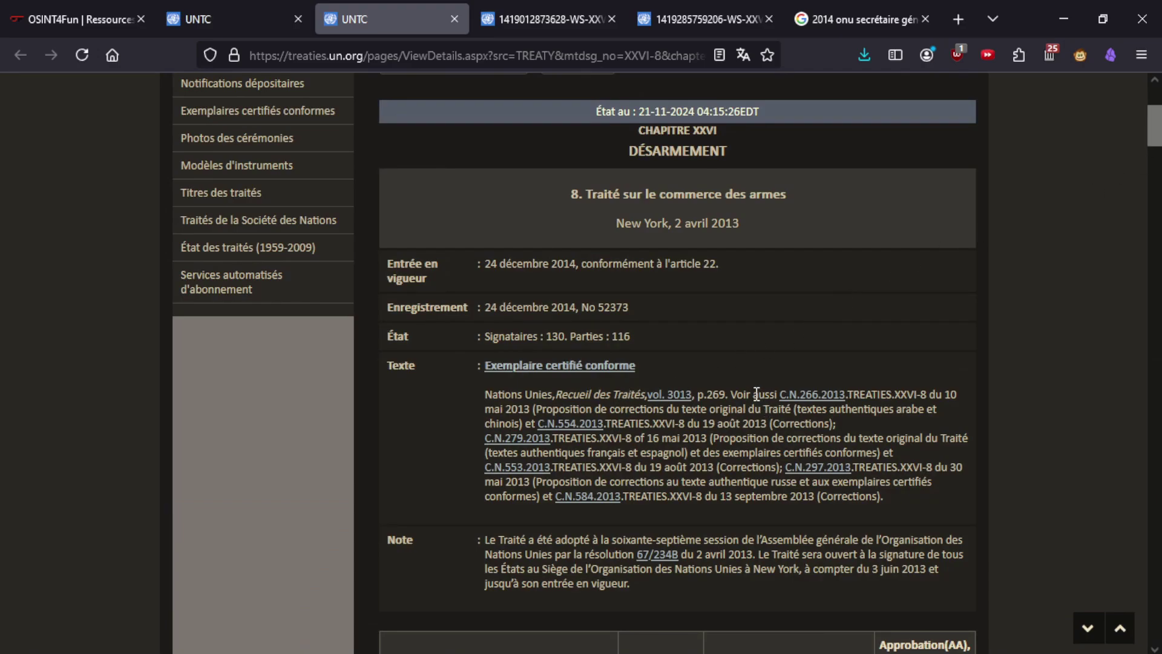
pyautogui.scroll(-2, 653, 502)
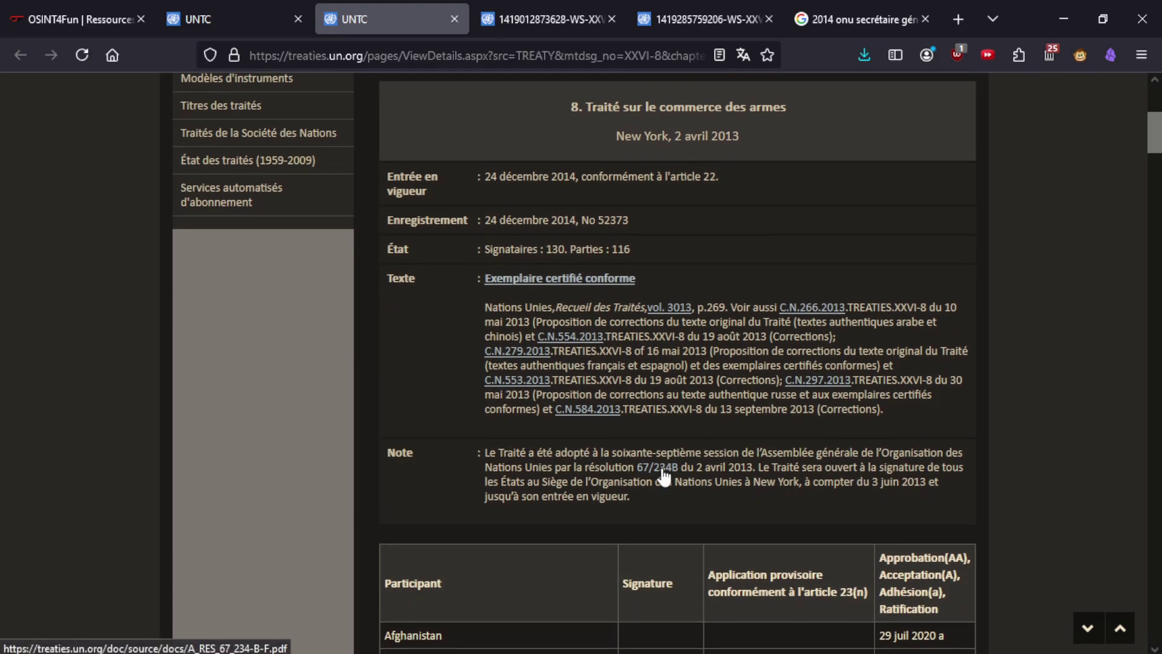
pyautogui.scroll(6, 665, 476)
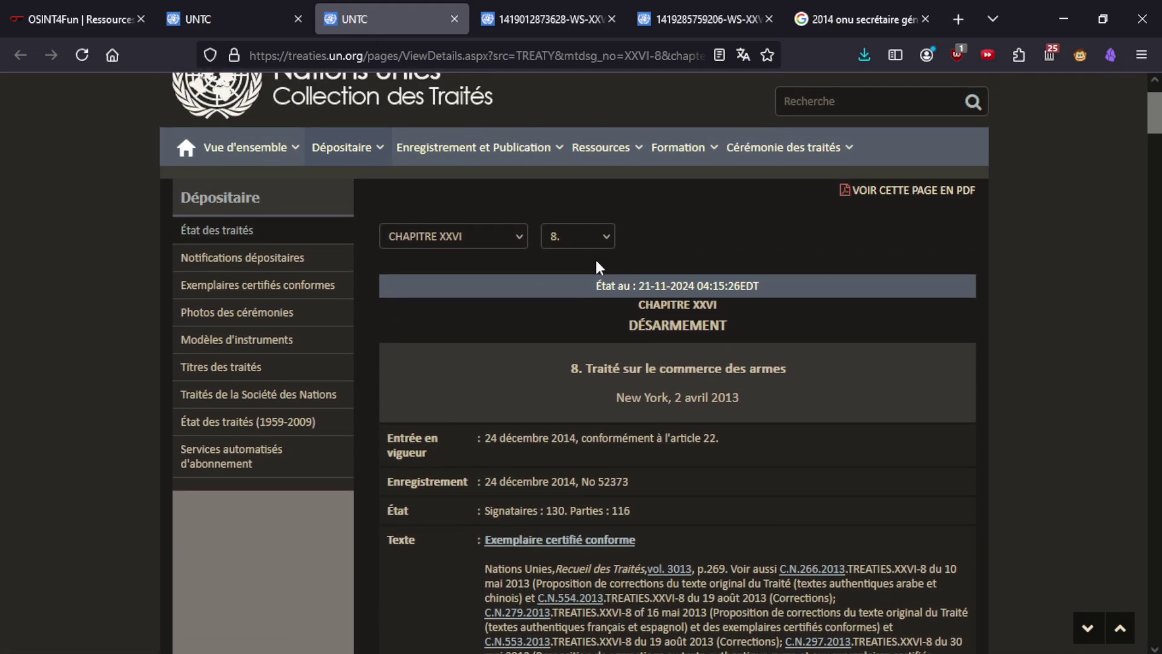
pyautogui.click(578, 238)
pyautogui.click(579, 238)
pyautogui.scroll(2, 641, 409)
pyautogui.scroll(-3, 631, 420)
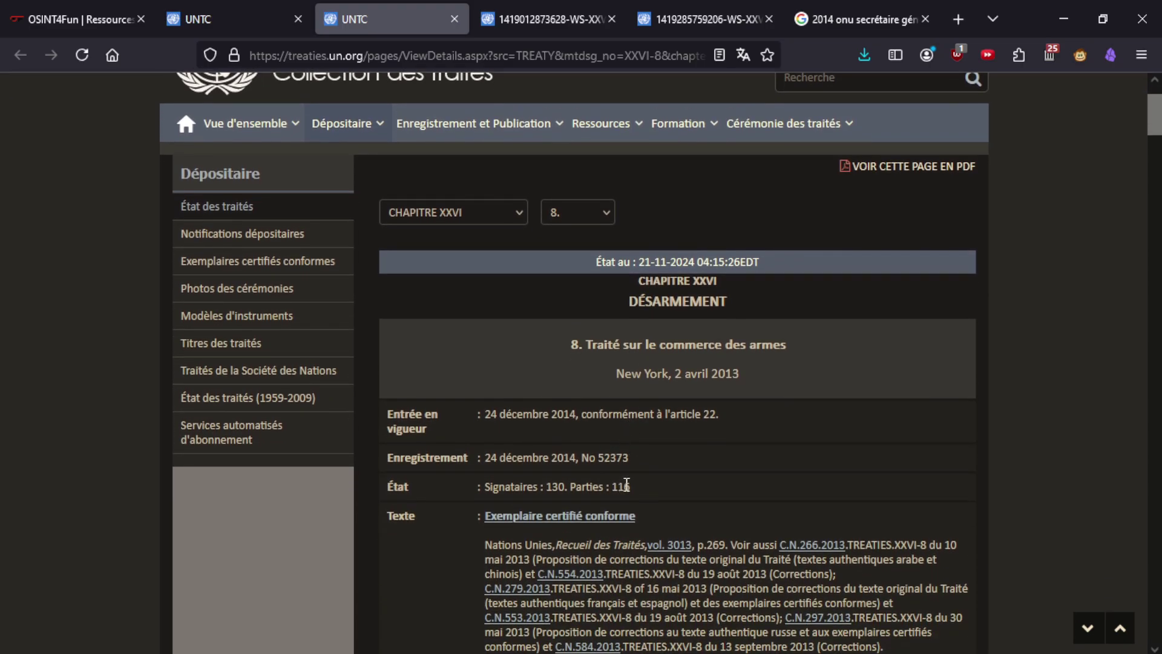
# Search the web for the treaty's registration entry "24 décembre 2014, No 52373", copied from the status page.
pyautogui.moveTo(632, 458); pyautogui.dragTo(483, 458)
pyautogui.hotkey('ctrl', 'c')
pyautogui.click(958, 18)
pyautogui.hotkey('ctrl', 'v')
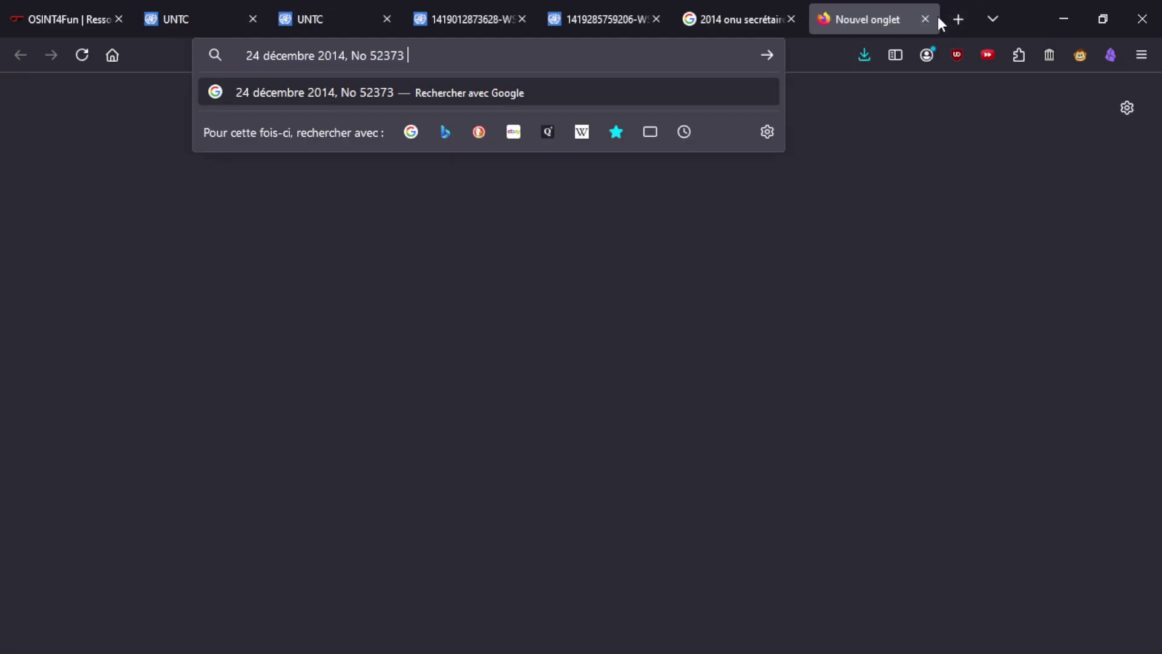
pyautogui.press('Return')
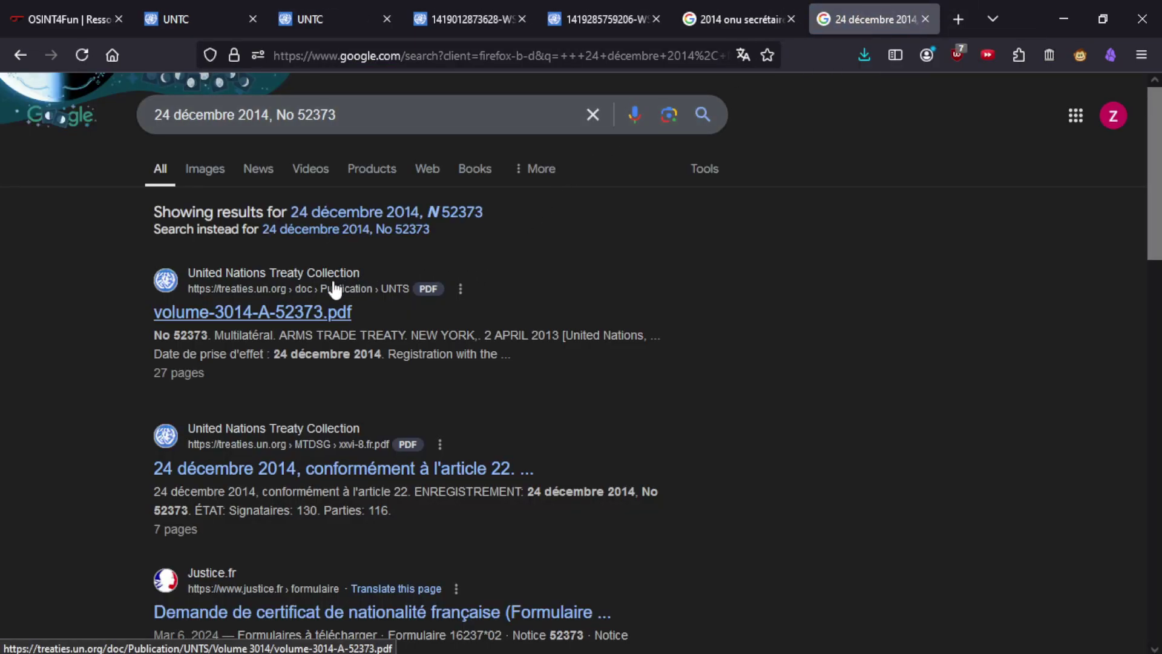
# Open volume-3014-A-52373.pdf from the results in Firefox, skim it to the last page, and close it.
pyautogui.click(305, 325)
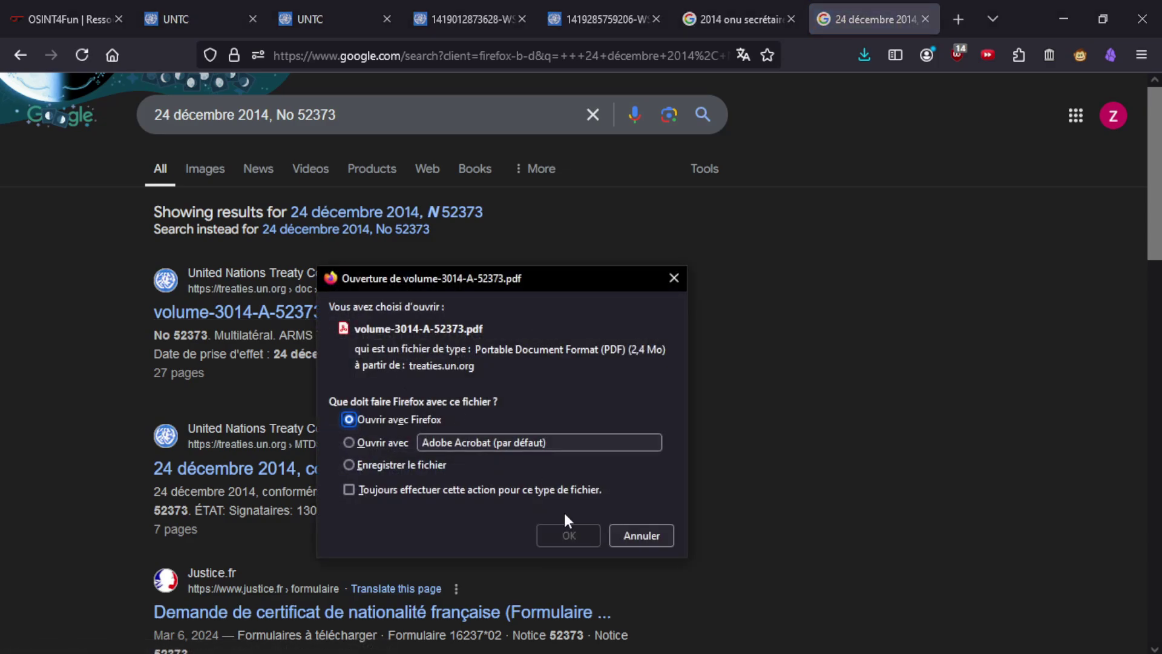
pyautogui.click(568, 535)
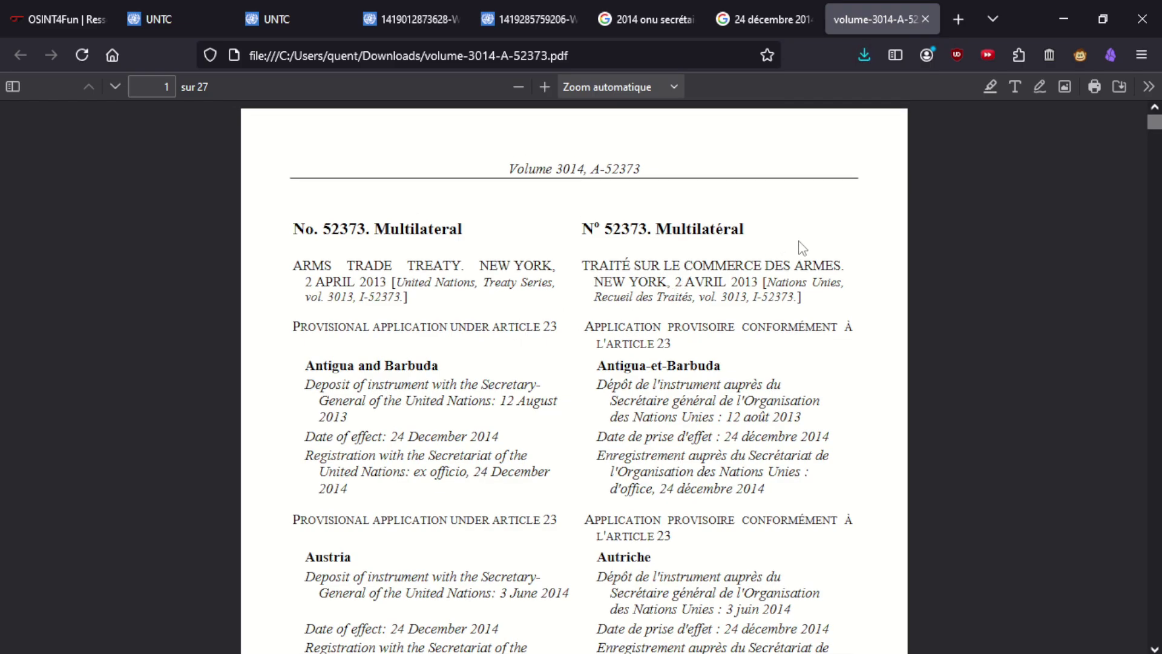
pyautogui.moveTo(1155, 122); pyautogui.dragTo(1148, 635)
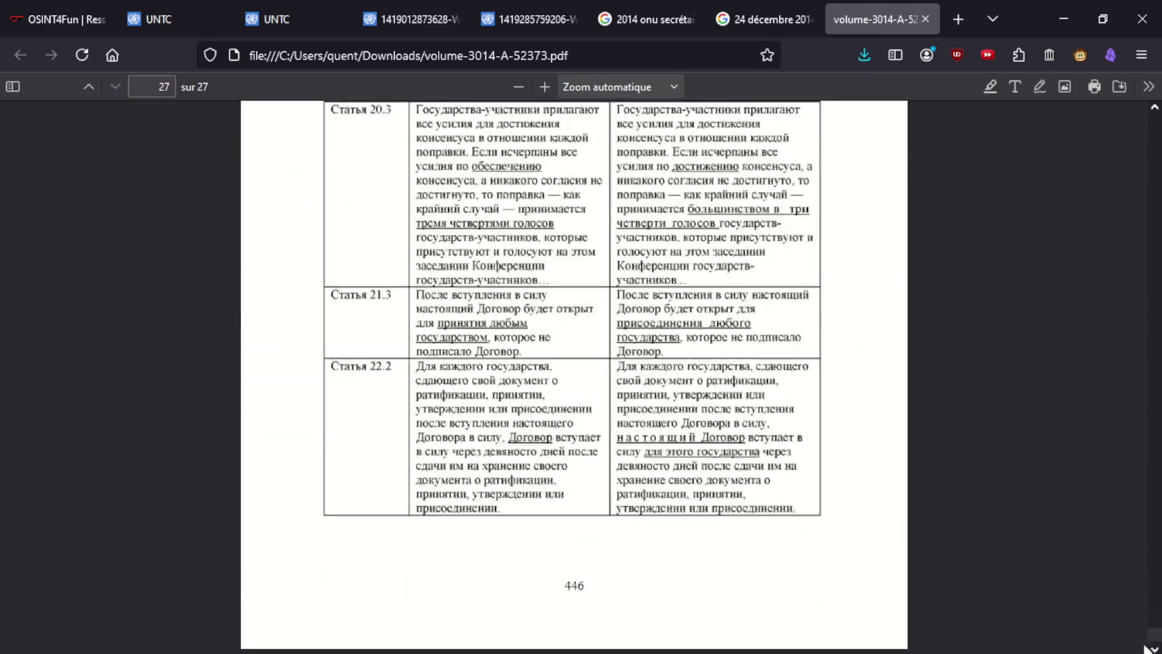
pyautogui.middleClick(909, 1)
# Look through the remaining web results and the image results for the registration number, then close the search.
pyautogui.scroll(-3, 442, 344)
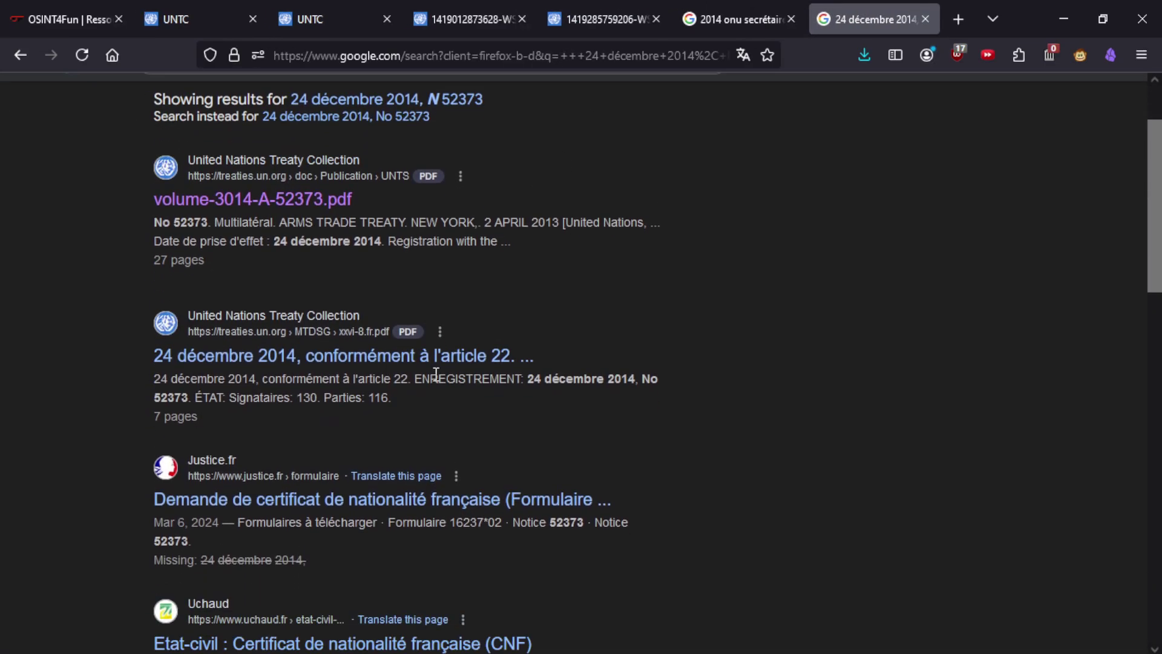
pyautogui.scroll(-3, 358, 424)
pyautogui.scroll(6, 364, 443)
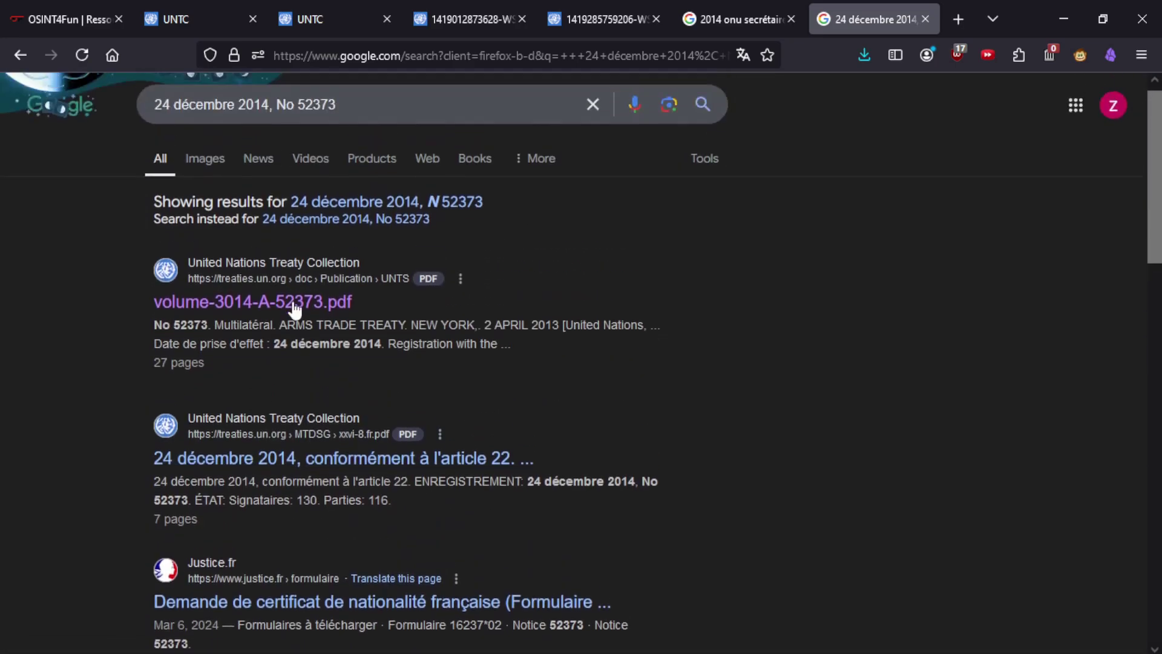
pyautogui.click(206, 172)
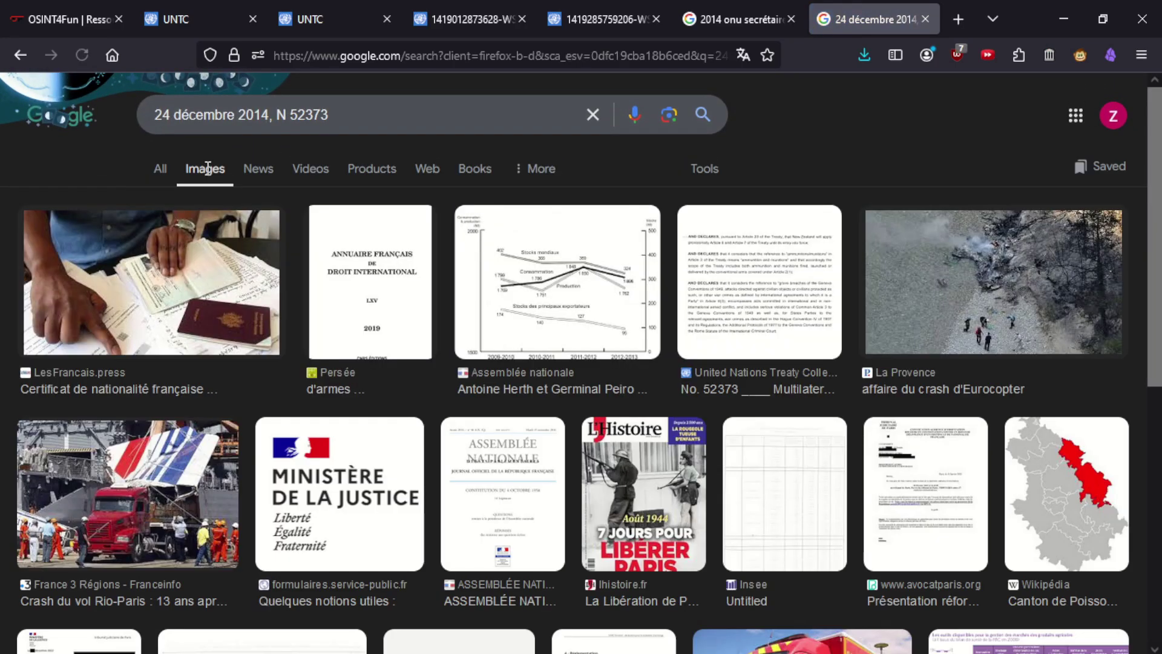
pyautogui.hotkey('alt', 'Left')
pyautogui.hotkey('ctrl', 'w')
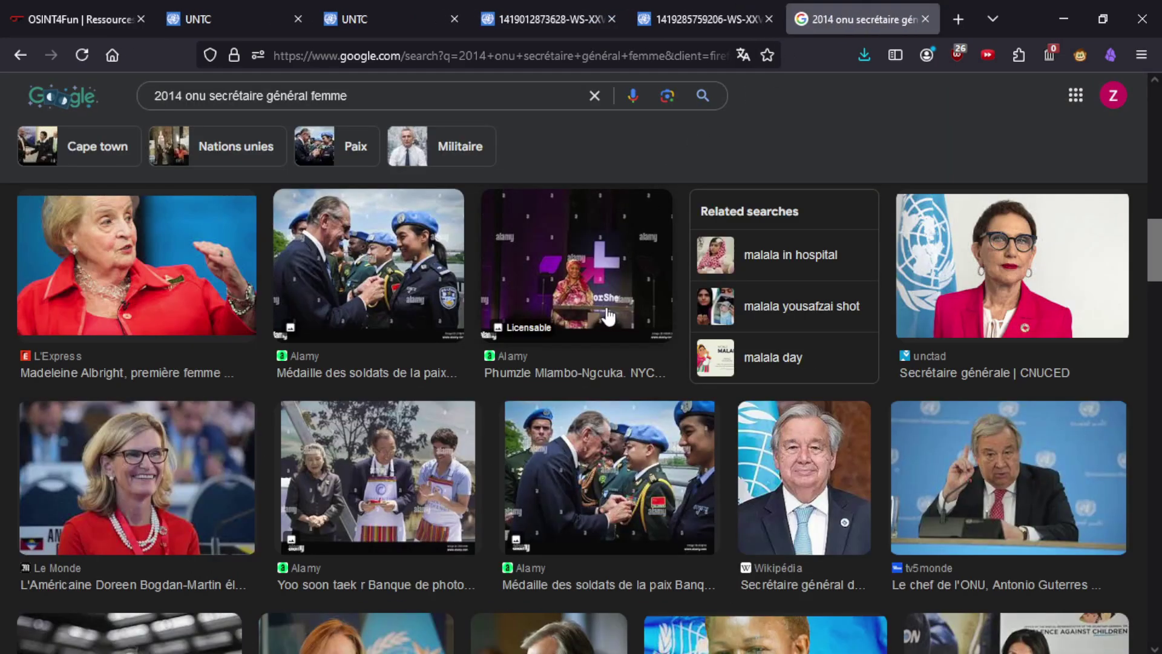
# Return to the ceremony photo list and run a Google Lens reverse image search on Zimbabwe's 18 Dec 2014 signing photo.
pyautogui.click(226, 3)
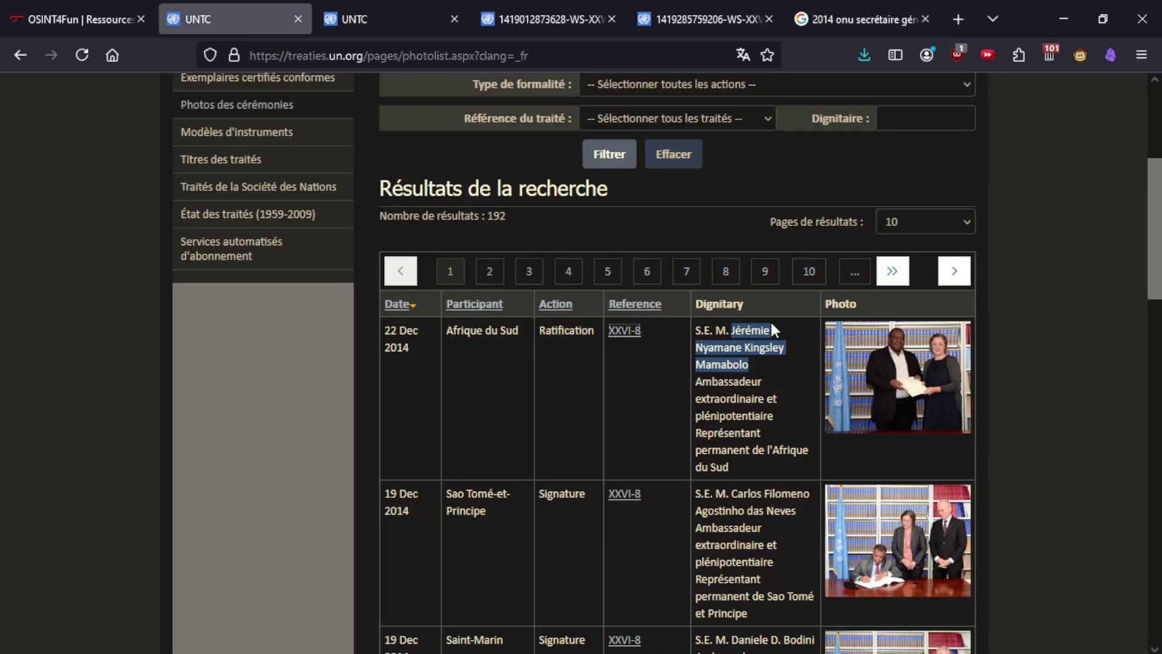
pyautogui.scroll(-3, 896, 403)
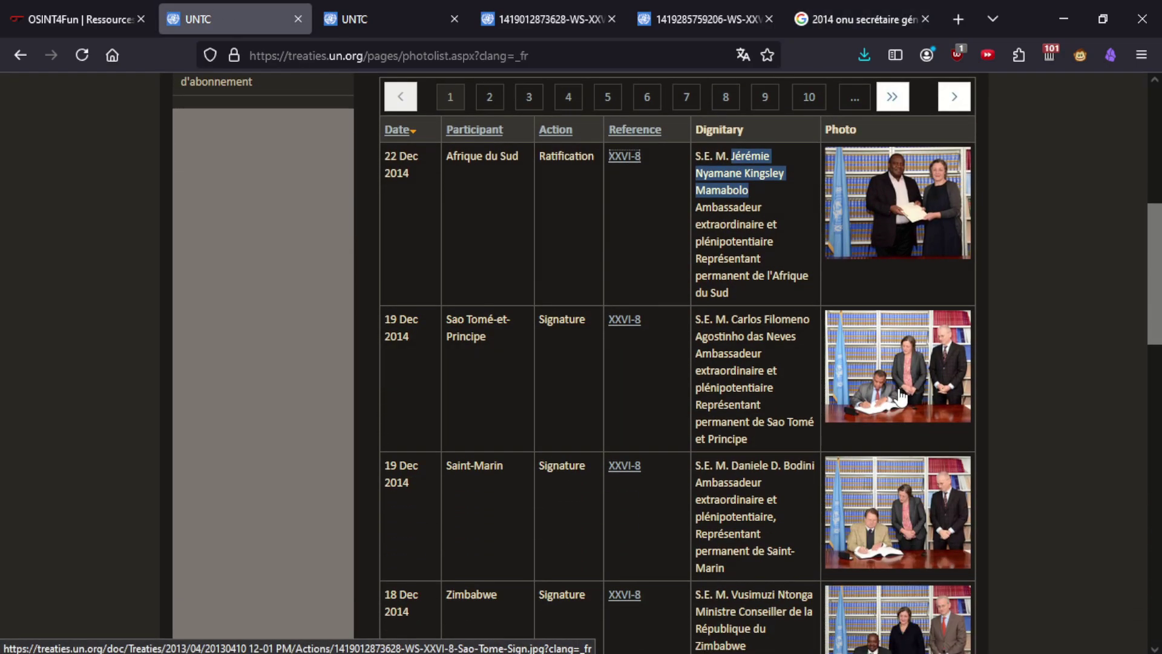
pyautogui.scroll(-2, 900, 397)
pyautogui.scroll(-2, 905, 374)
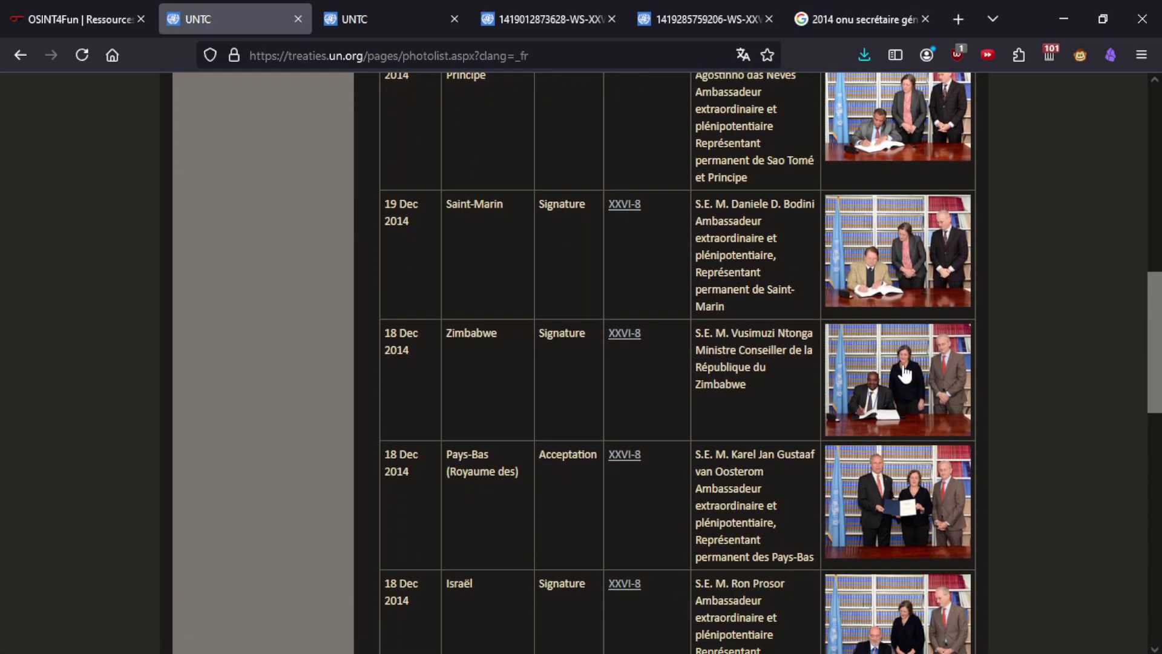
pyautogui.rightClick(904, 366)
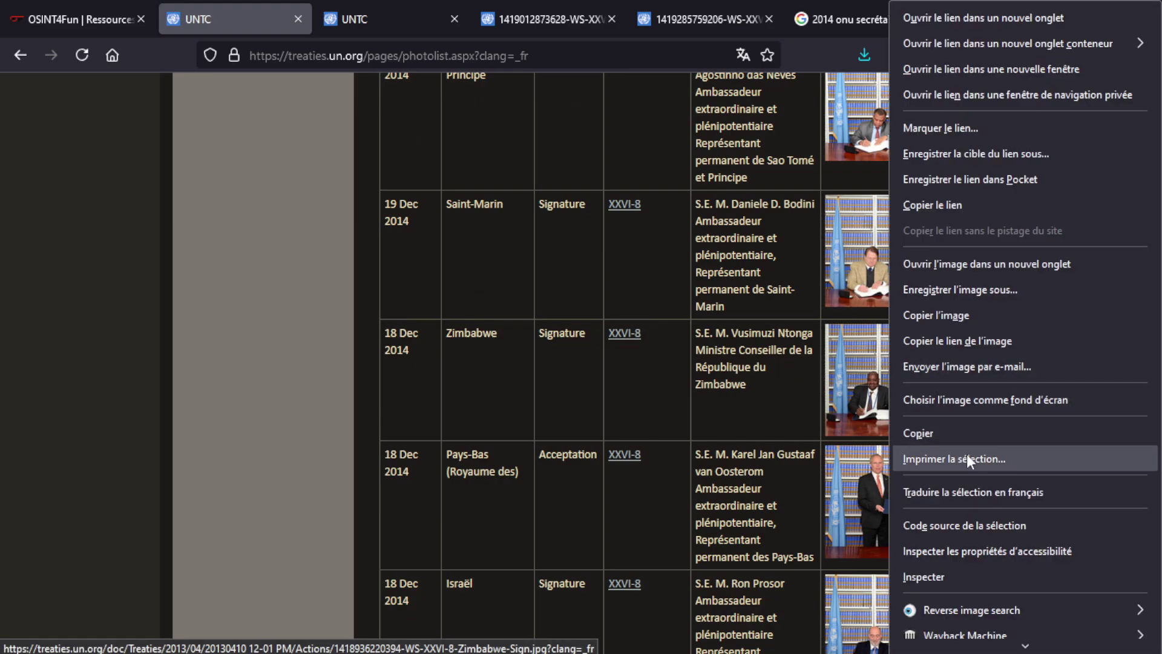
pyautogui.moveTo(969, 601)
pyautogui.click(826, 566)
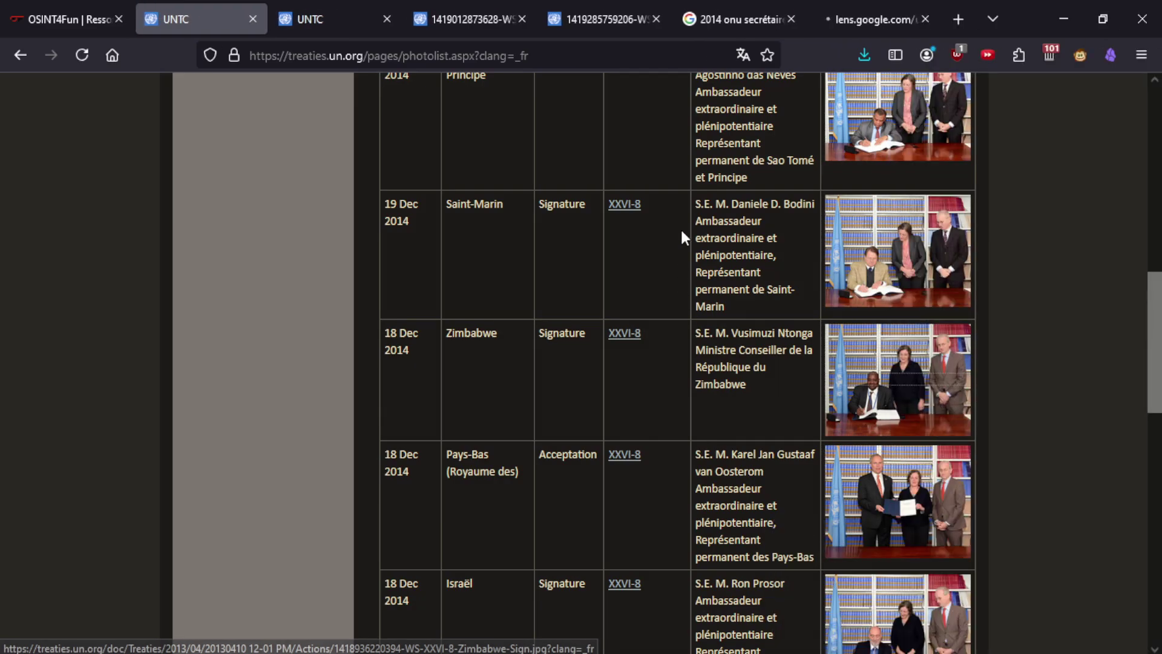
pyautogui.click(892, 11)
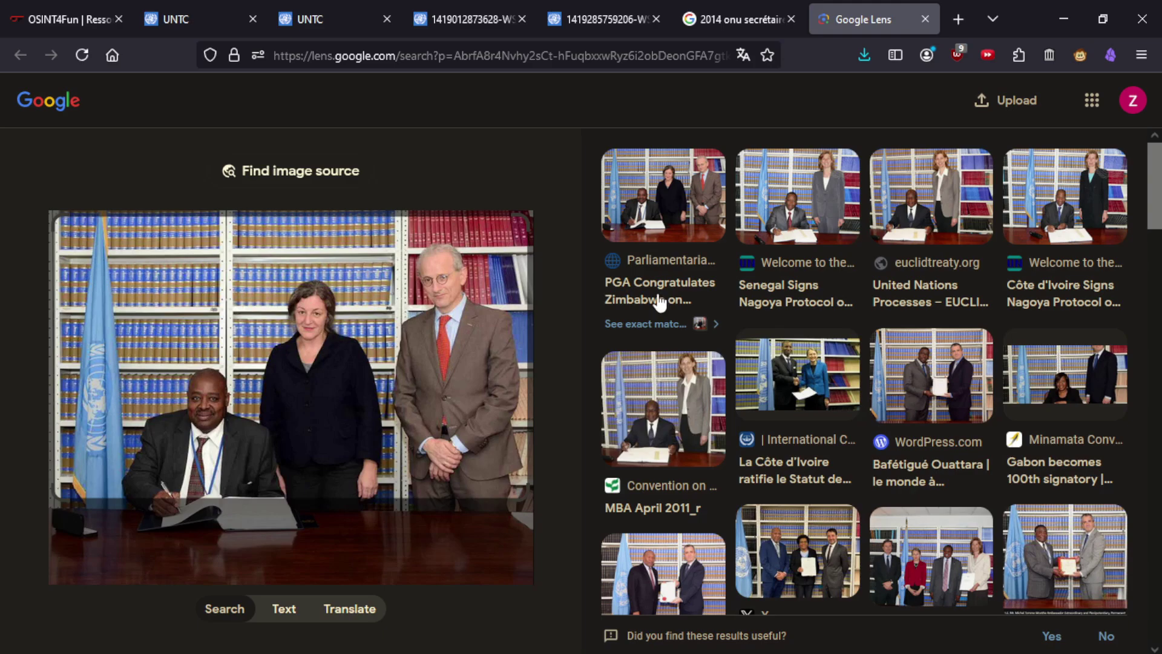
# Open the photo's exact match, the PGA article on Zimbabwe signing the Arms Trade Treaty, and read its caption and text.
pyautogui.click(648, 324)
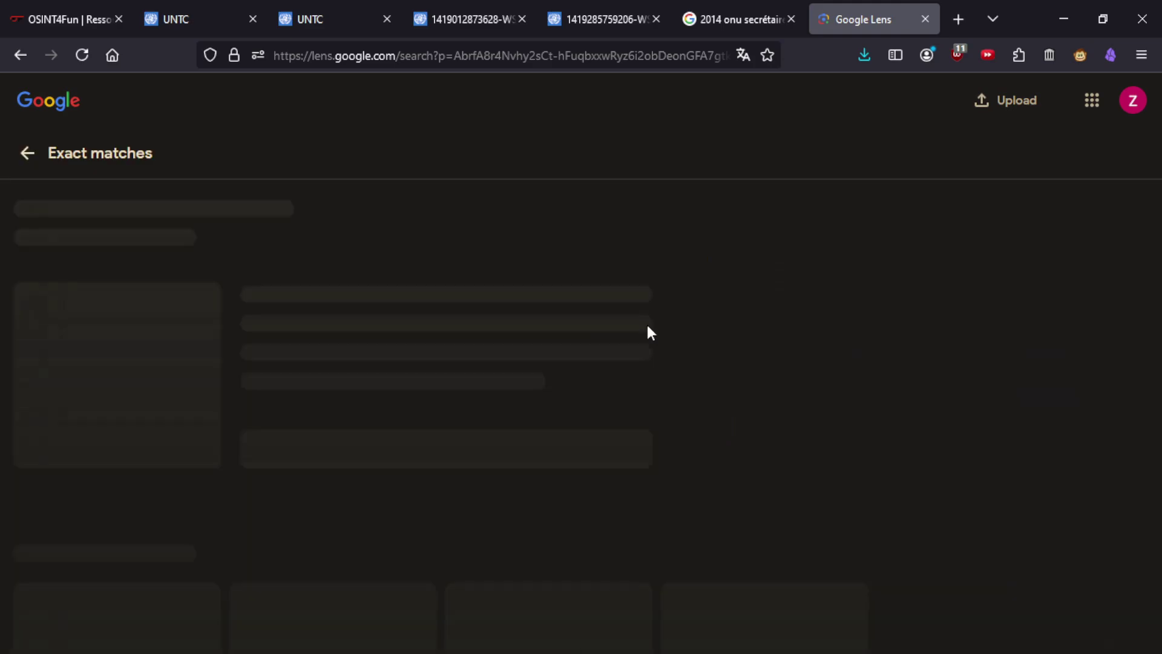
pyautogui.click(359, 235)
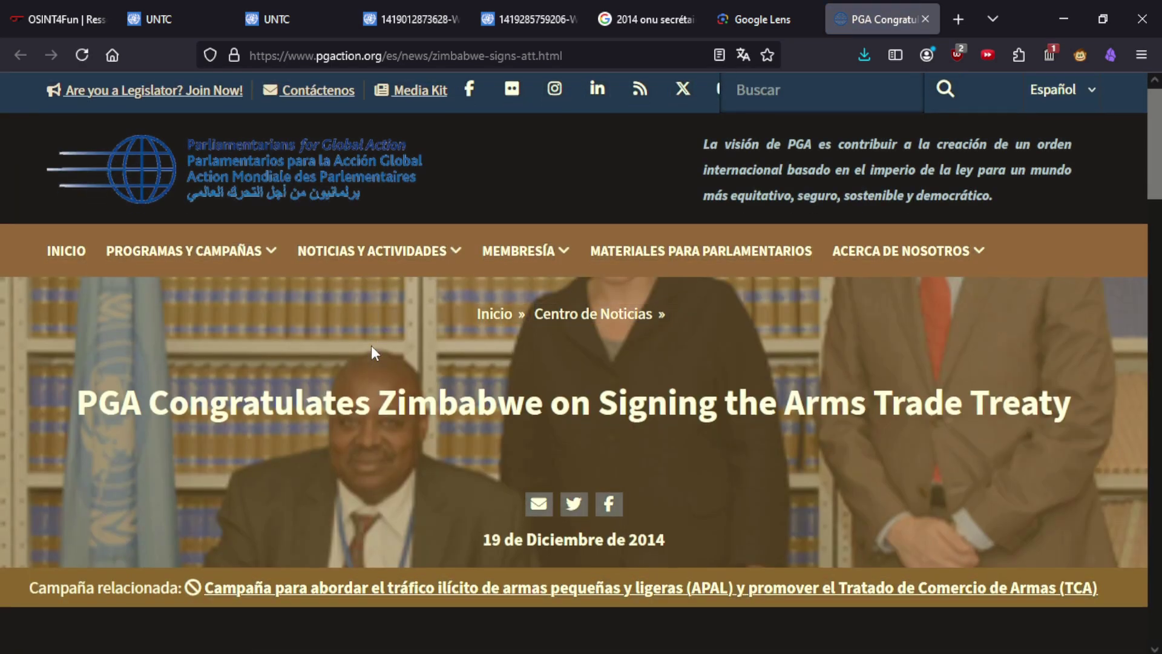
pyautogui.scroll(-5, 371, 346)
pyautogui.scroll(-5, 372, 346)
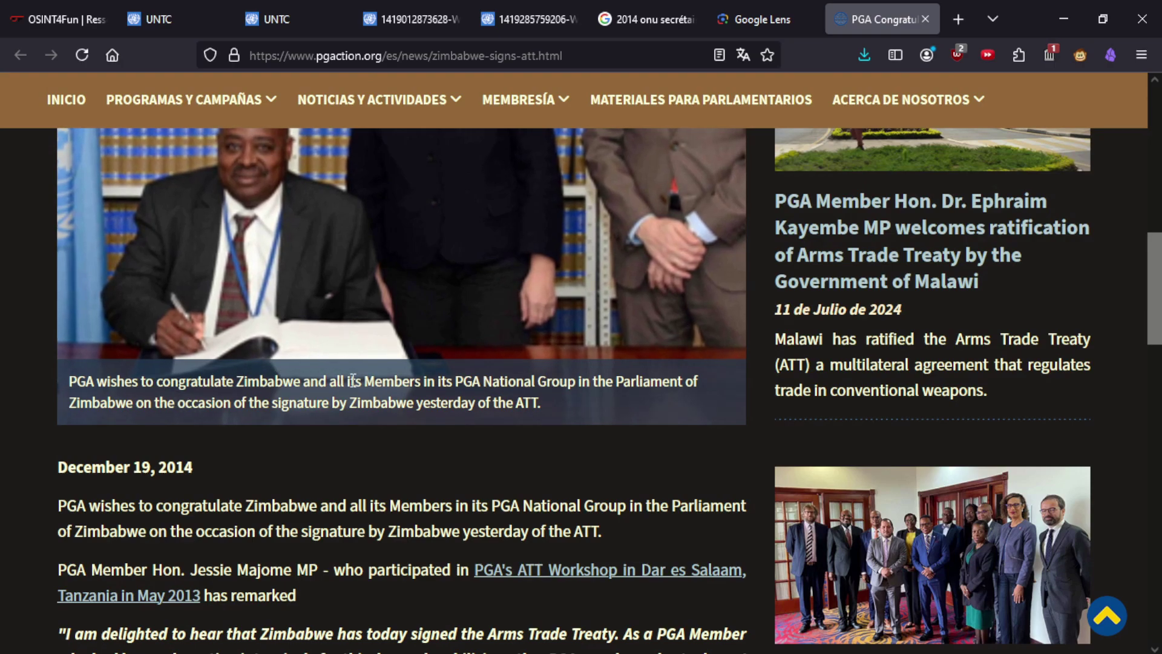
pyautogui.scroll(-2, 275, 445)
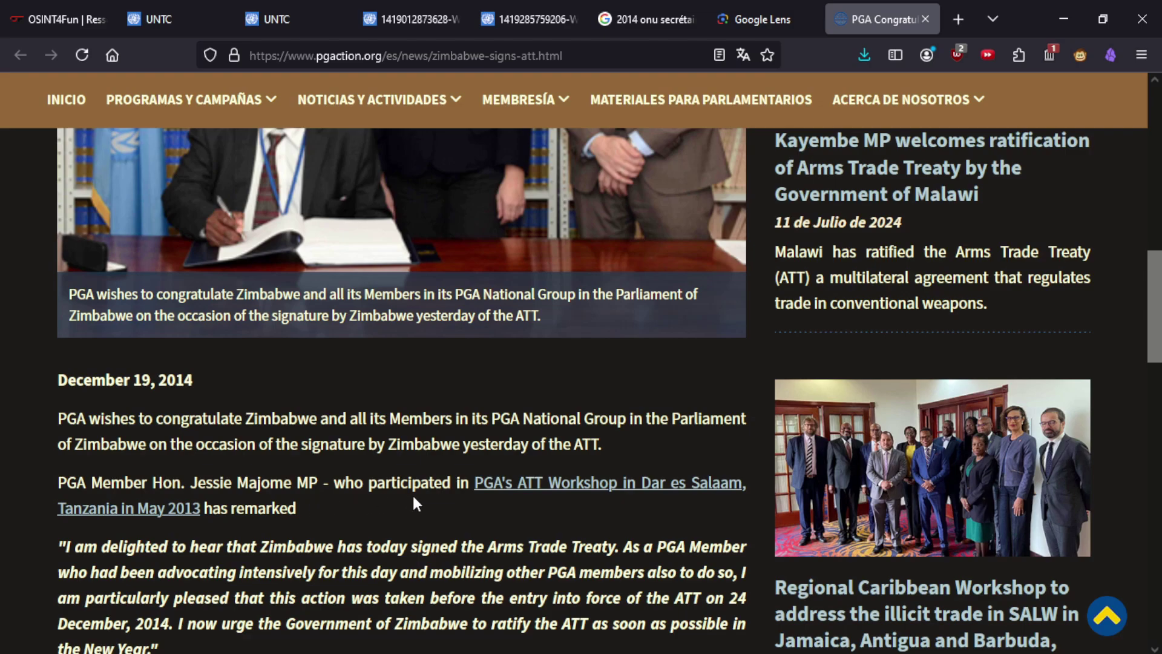
pyautogui.scroll(-3, 283, 506)
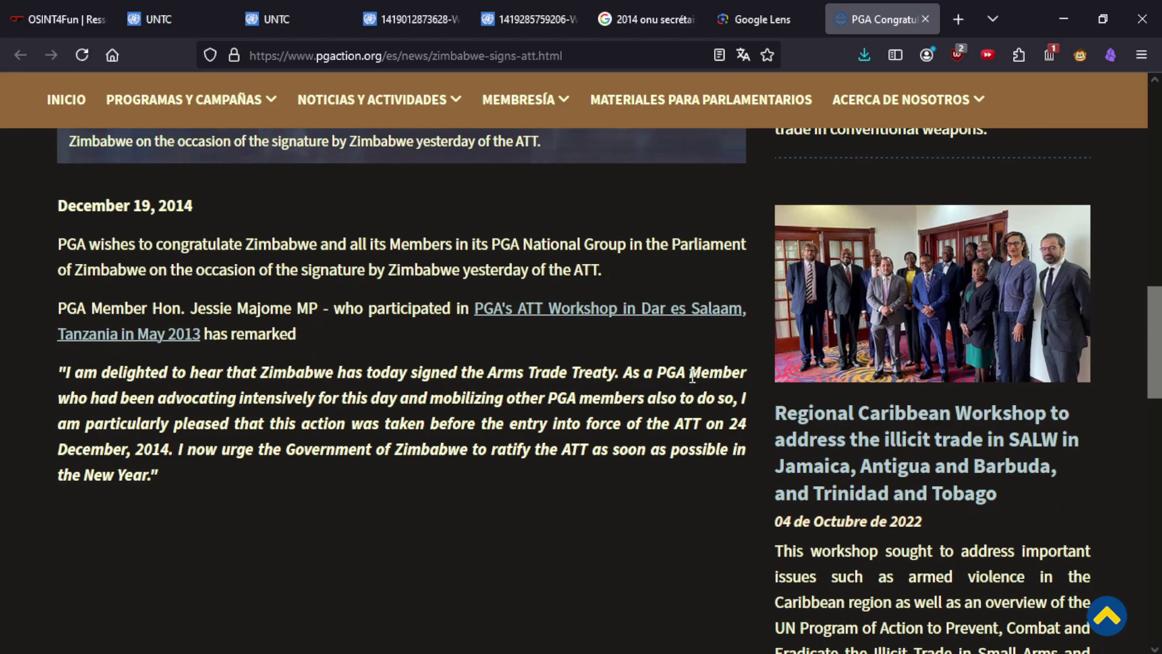
pyautogui.scroll(-10, 221, 455)
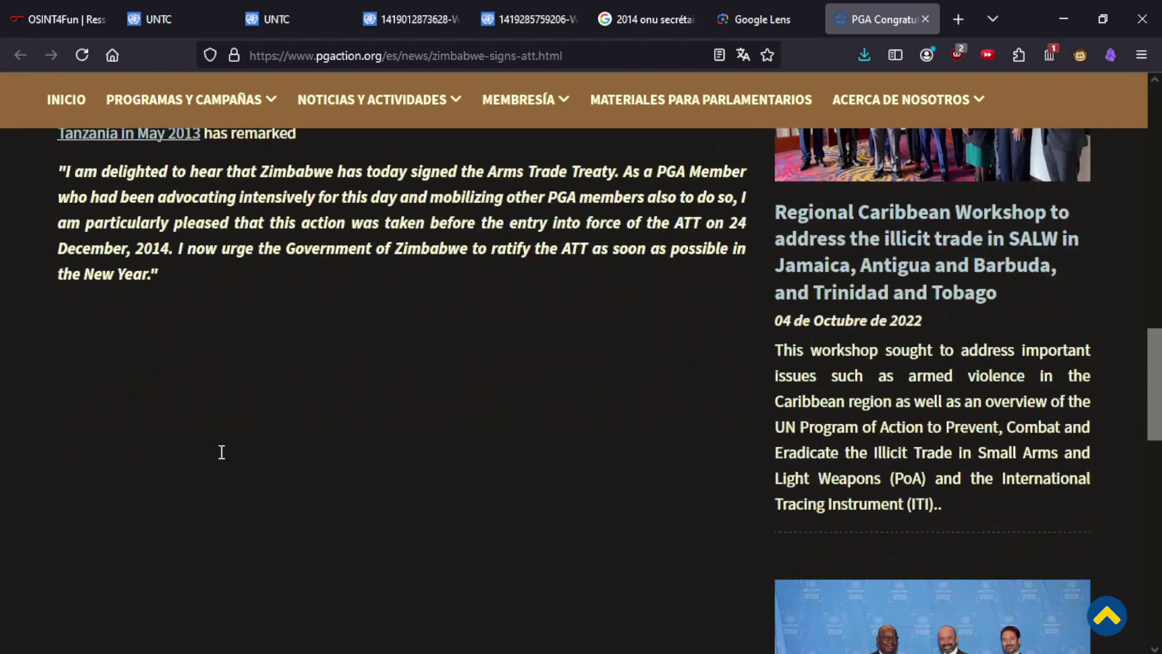
pyautogui.scroll(-2, 219, 449)
pyautogui.scroll(12, 220, 453)
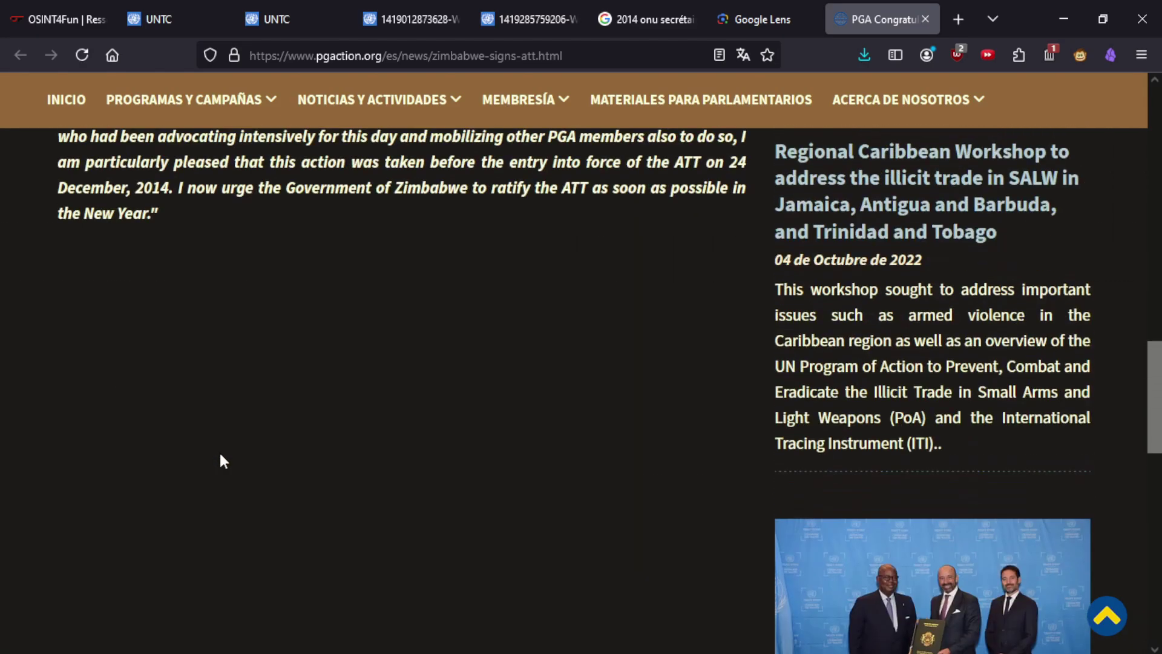
pyautogui.scroll(2, 221, 452)
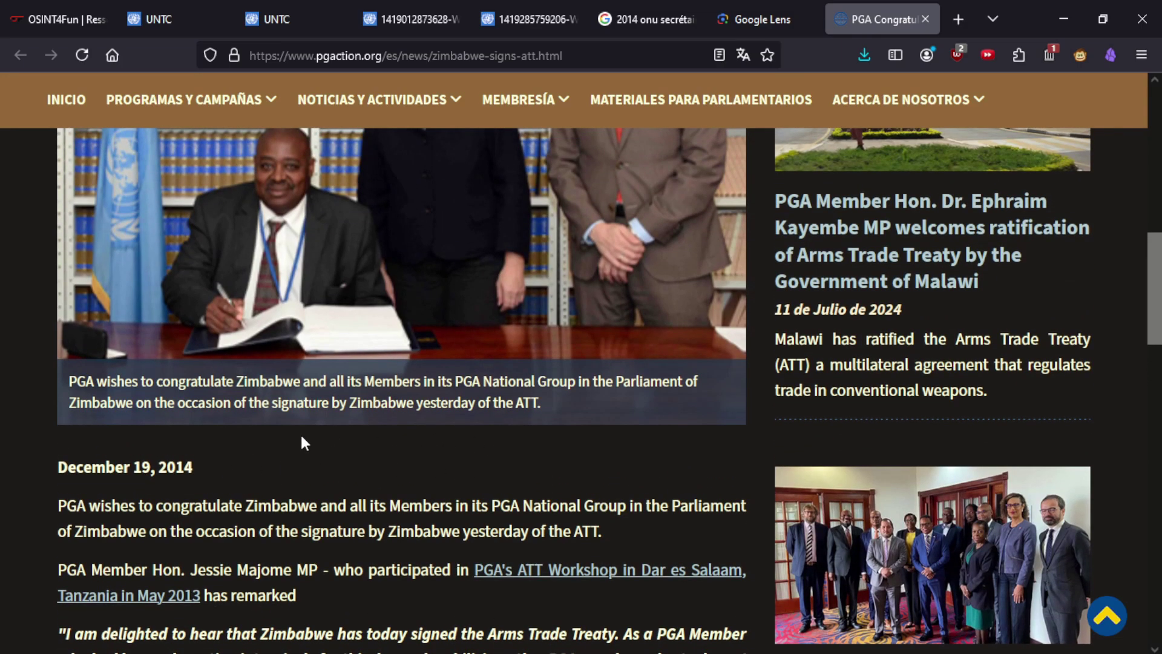
# Copy the name of the PGA member quoted in the article and search the web for it.
pyautogui.moveTo(194, 572); pyautogui.dragTo(319, 572)
pyautogui.hotkey('ctrl', 'c')
pyautogui.click(945, 17)
pyautogui.hotkey('ctrl', 'v')
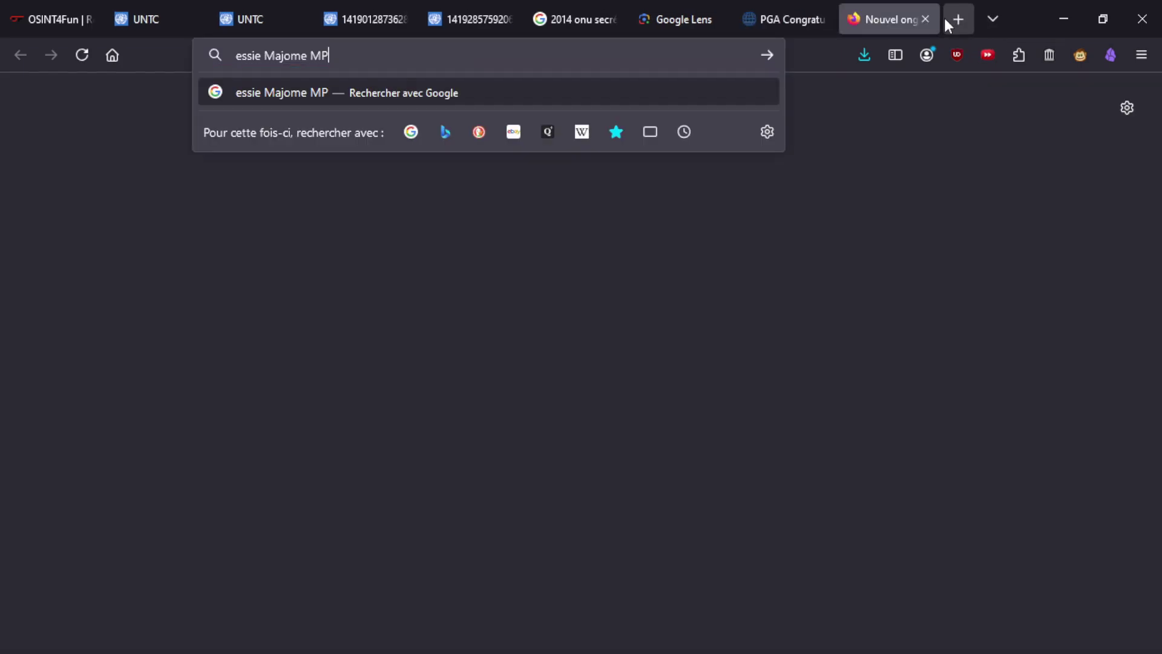
pyautogui.press('Return')
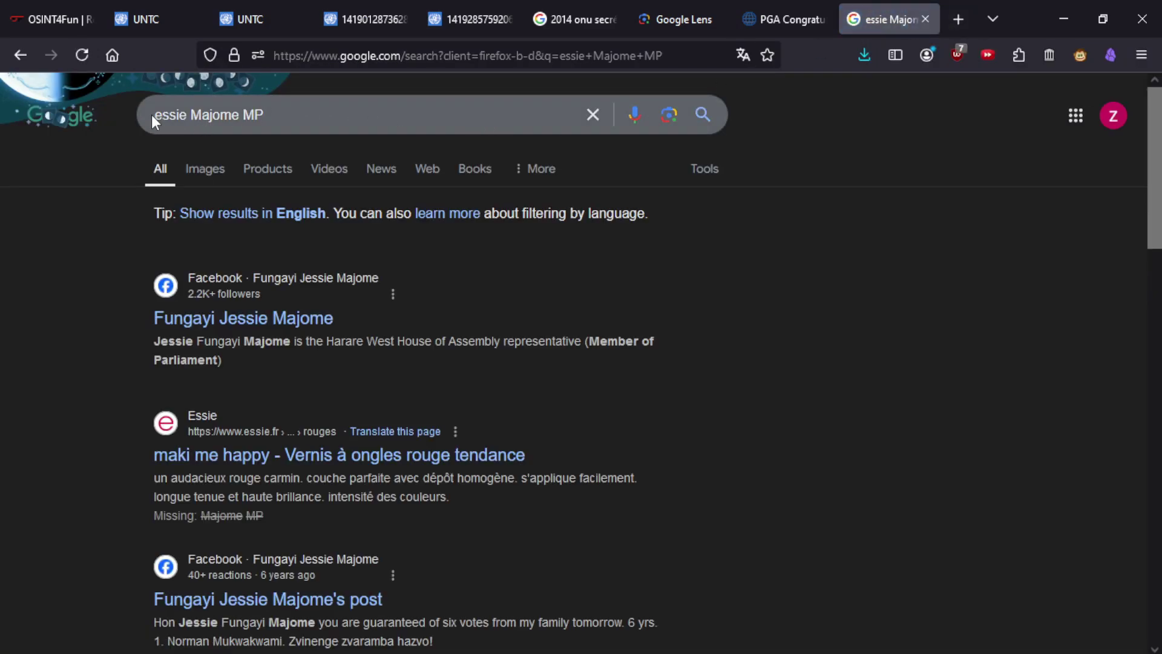
# Correct the missing first letter of the PGA member's name in the query to "j" and rerun the search.
pyautogui.click(154, 115)
pyautogui.write('h')
pyautogui.press('Return')
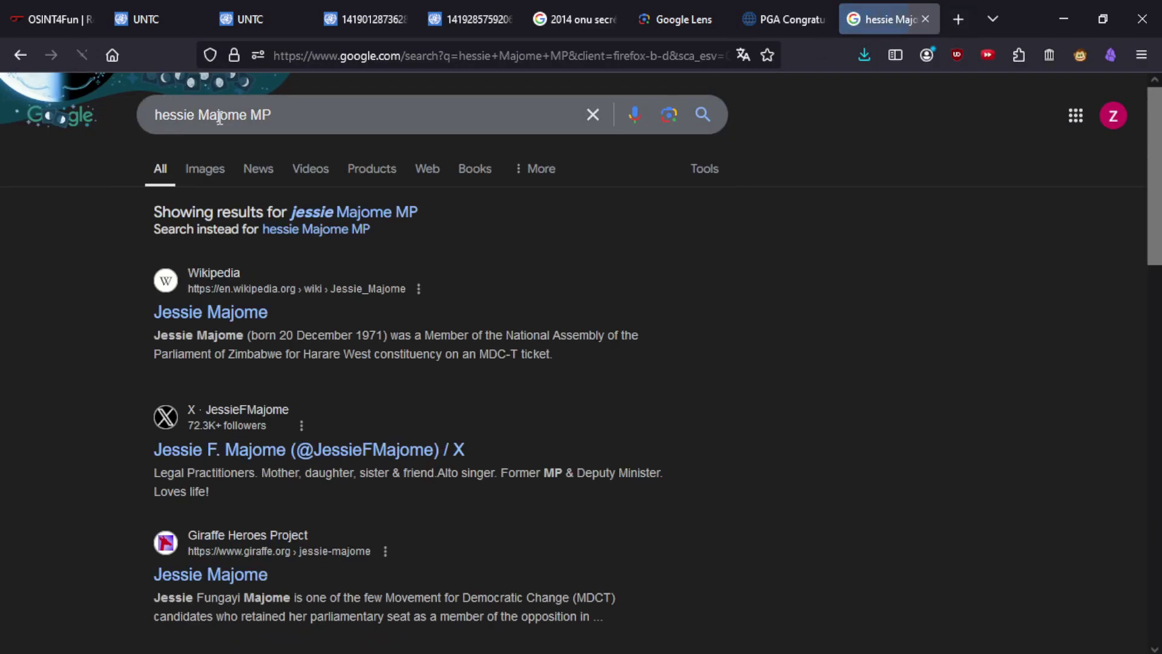
pyautogui.click(123, 113)
pyautogui.write('j')
pyautogui.press('Return')
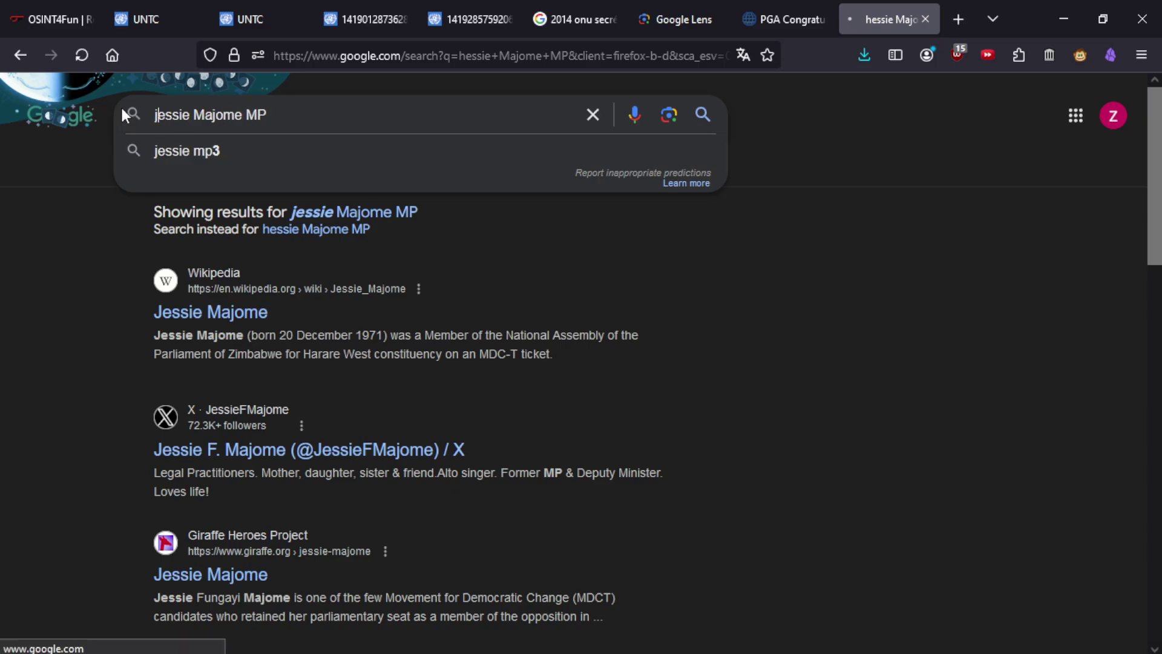
# Check the image results for the PGA member's name, return to the web results and close that search.
pyautogui.click(203, 172)
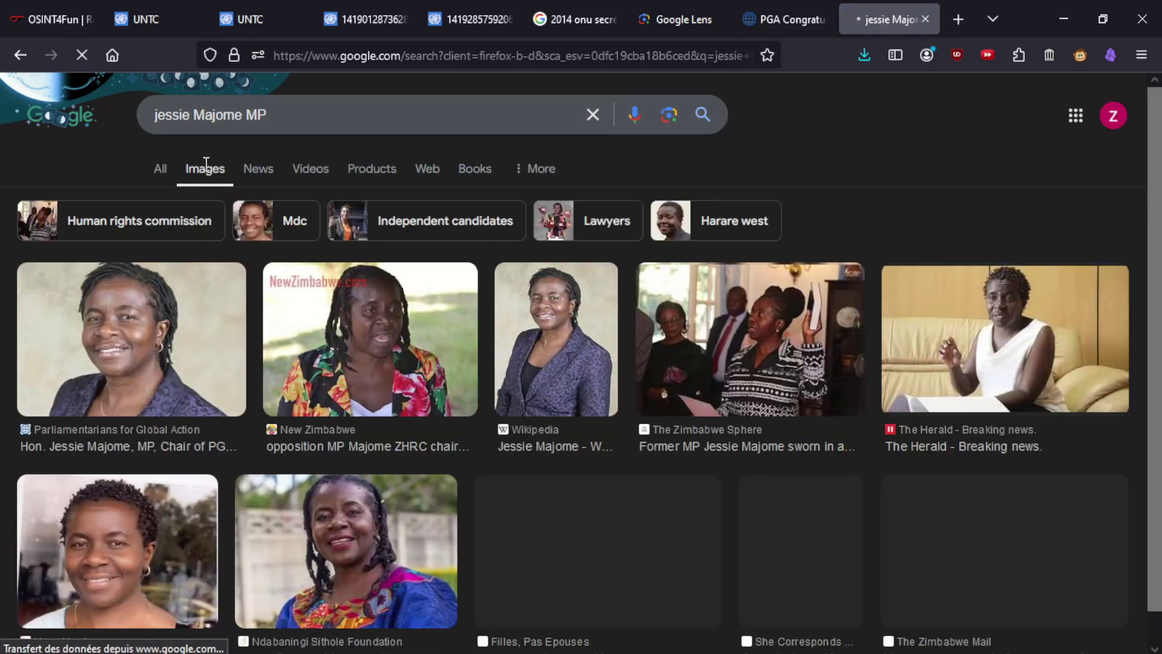
pyautogui.click(172, 170)
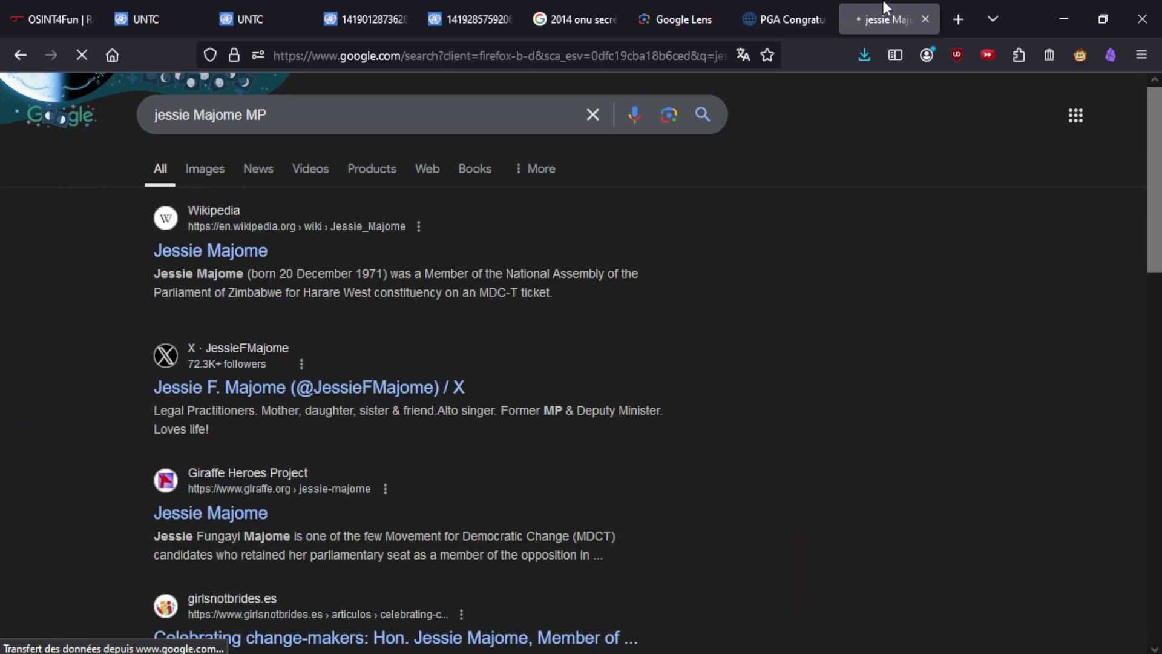
pyautogui.click(925, 19)
# Reread the PGA article on Zimbabwe signing the Arms Trade Treaty, review its signing photo and close the article.
pyautogui.scroll(-2, 433, 441)
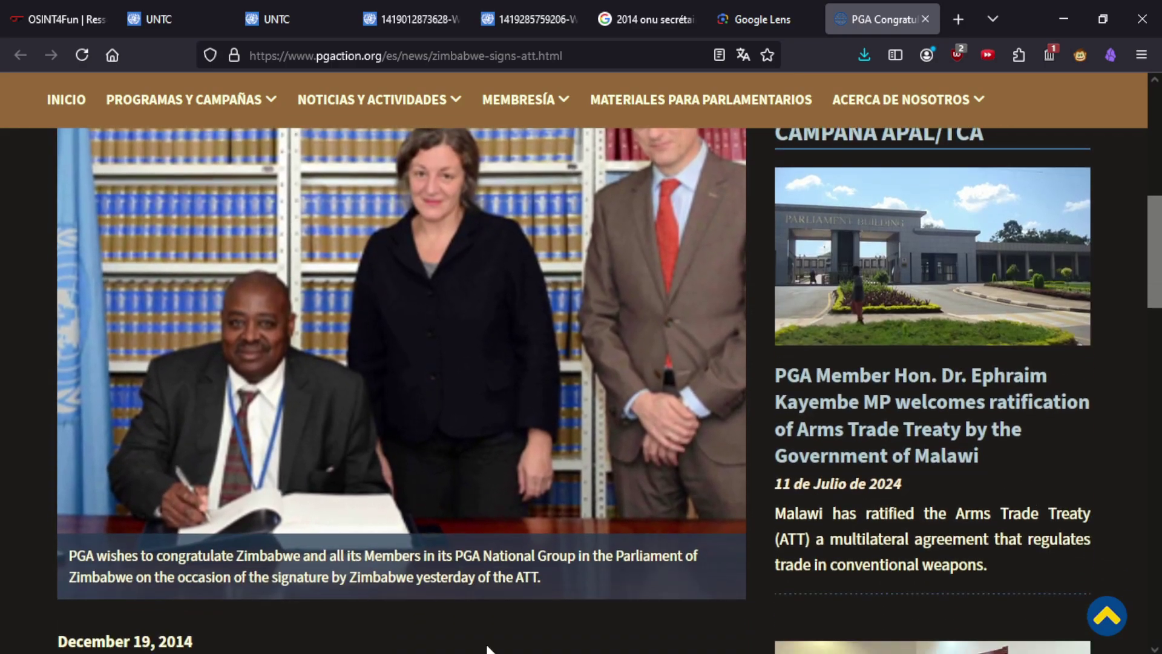
pyautogui.scroll(-4, 430, 624)
pyautogui.scroll(-2, 427, 618)
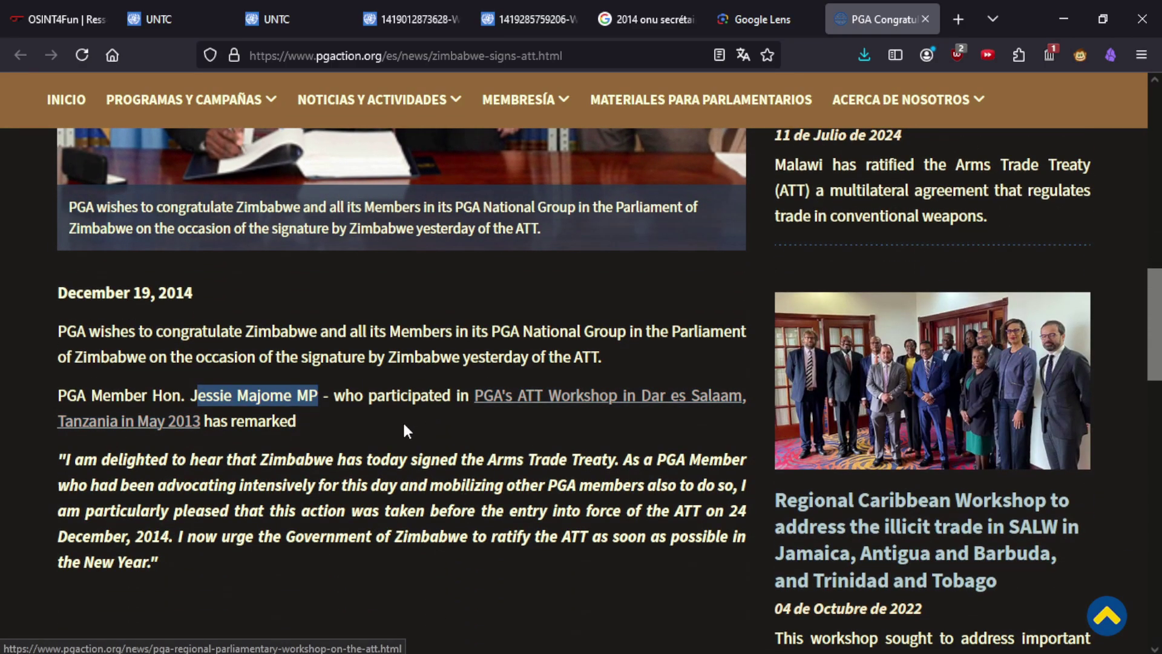
pyautogui.scroll(8, 418, 503)
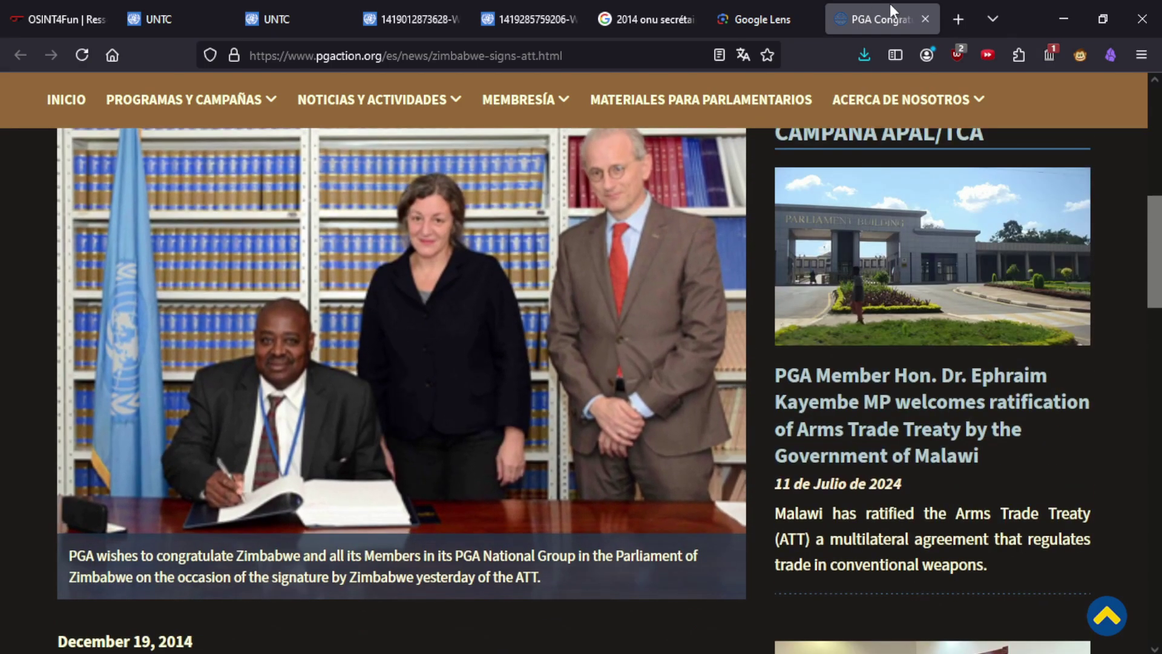
pyautogui.middleClick(884, 11)
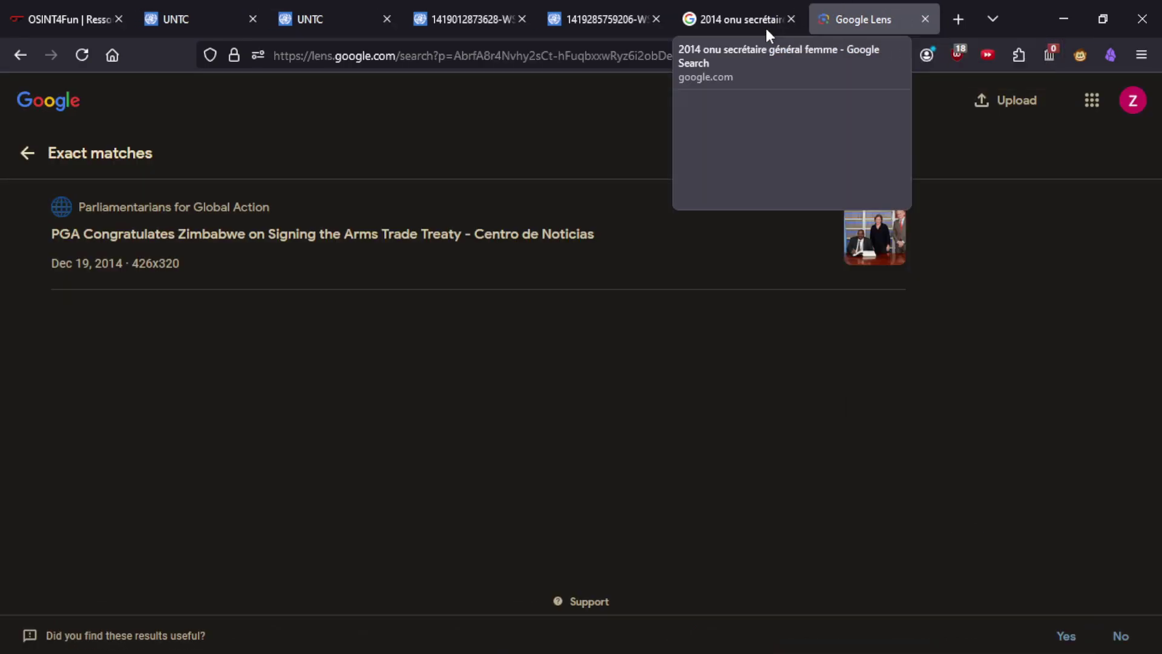
# Return from the exact matches to the full Lens results and browse the visually similar treaty ceremony photos.
pyautogui.click(28, 154)
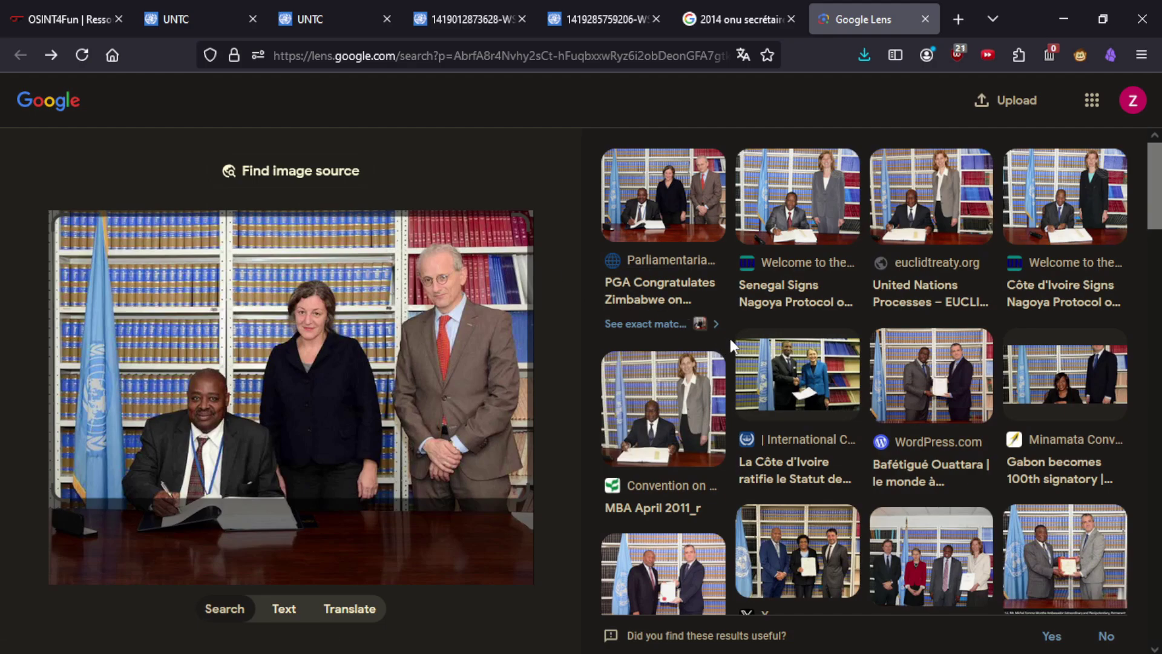
pyautogui.scroll(-3, 730, 339)
pyautogui.scroll(-2, 730, 339)
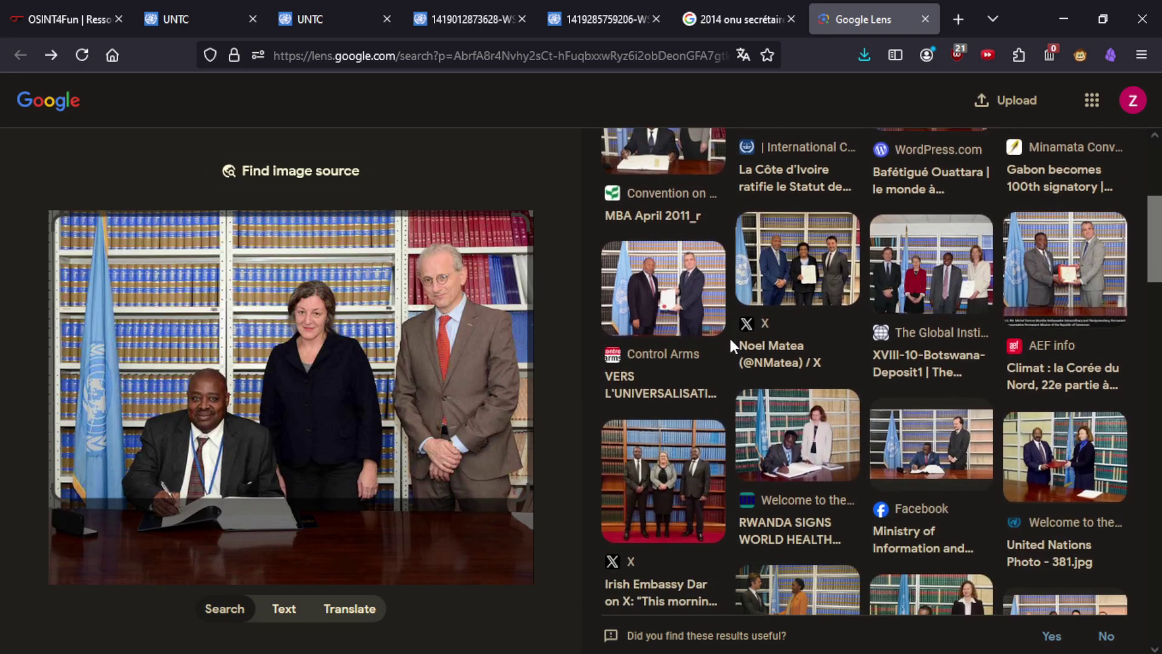
pyautogui.scroll(-5, 730, 339)
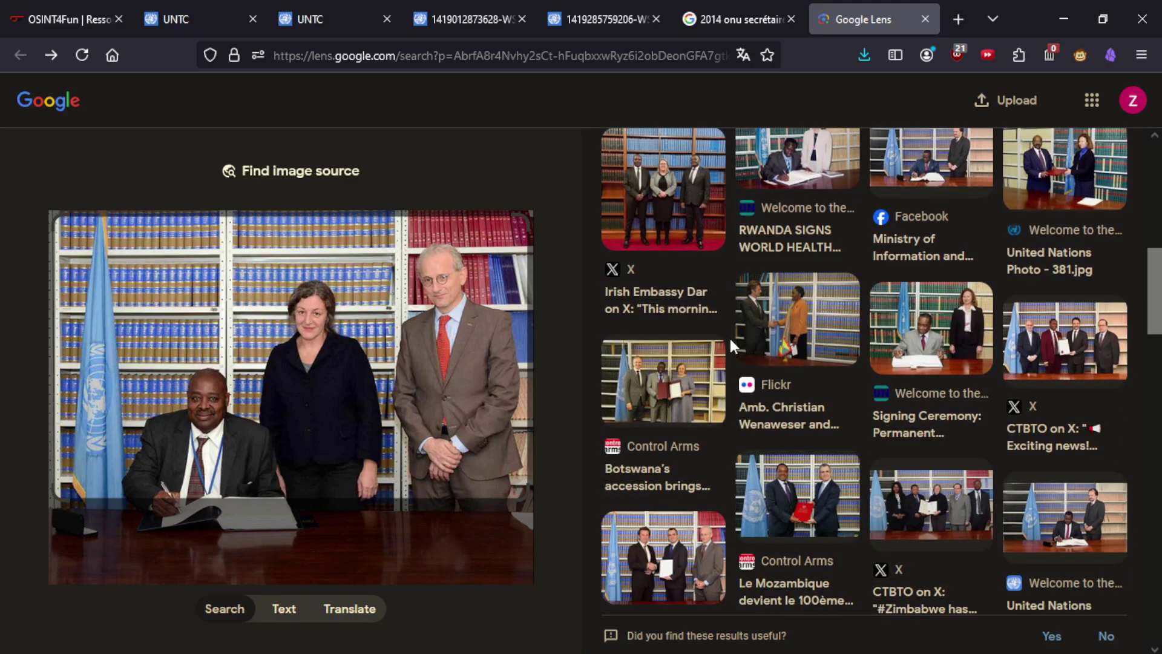
# Narrow the Lens search area to the face of the woman standing in the middle of the photo and close Lens.
pyautogui.click(318, 422)
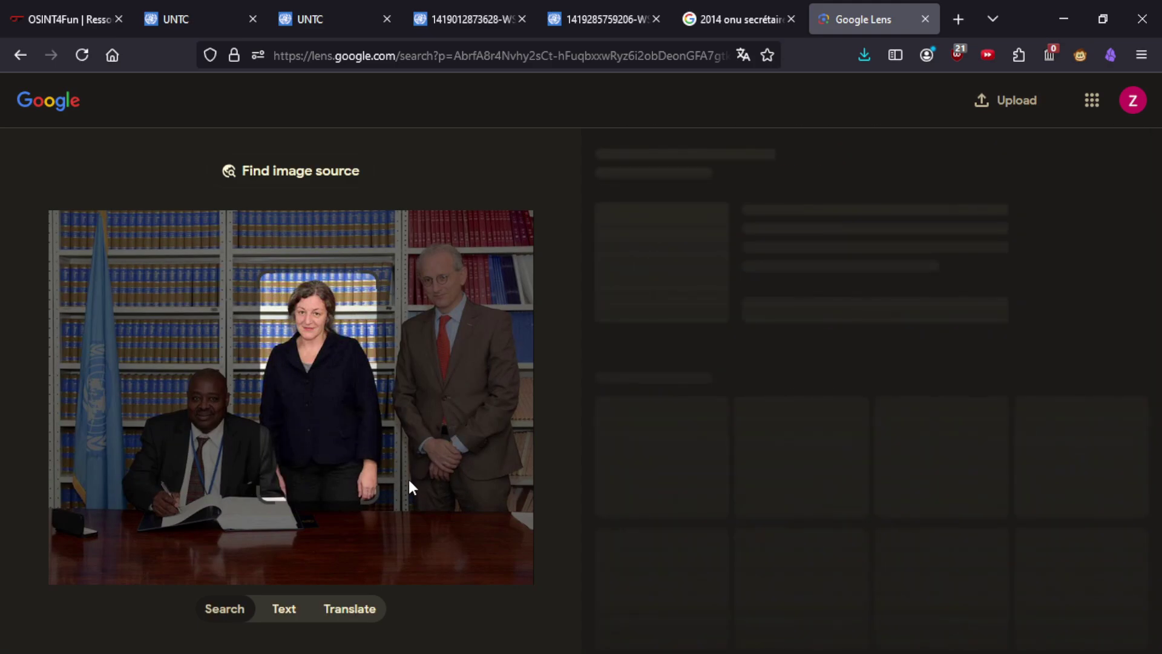
pyautogui.moveTo(373, 500); pyautogui.dragTo(339, 343)
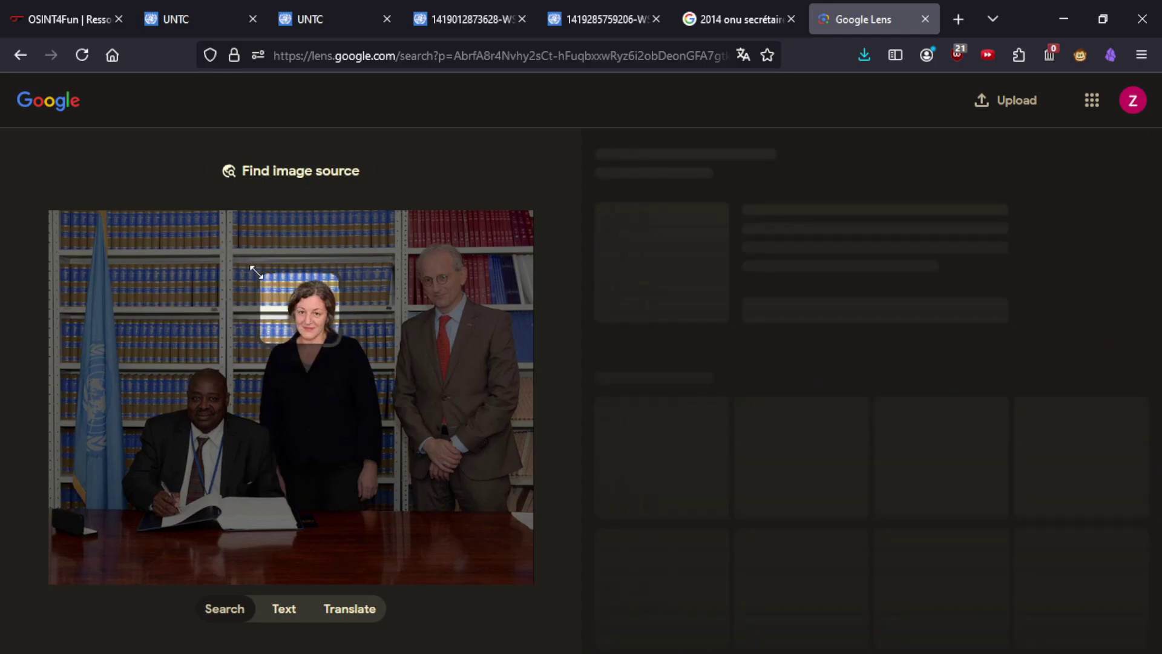
pyautogui.moveTo(257, 272); pyautogui.dragTo(278, 270)
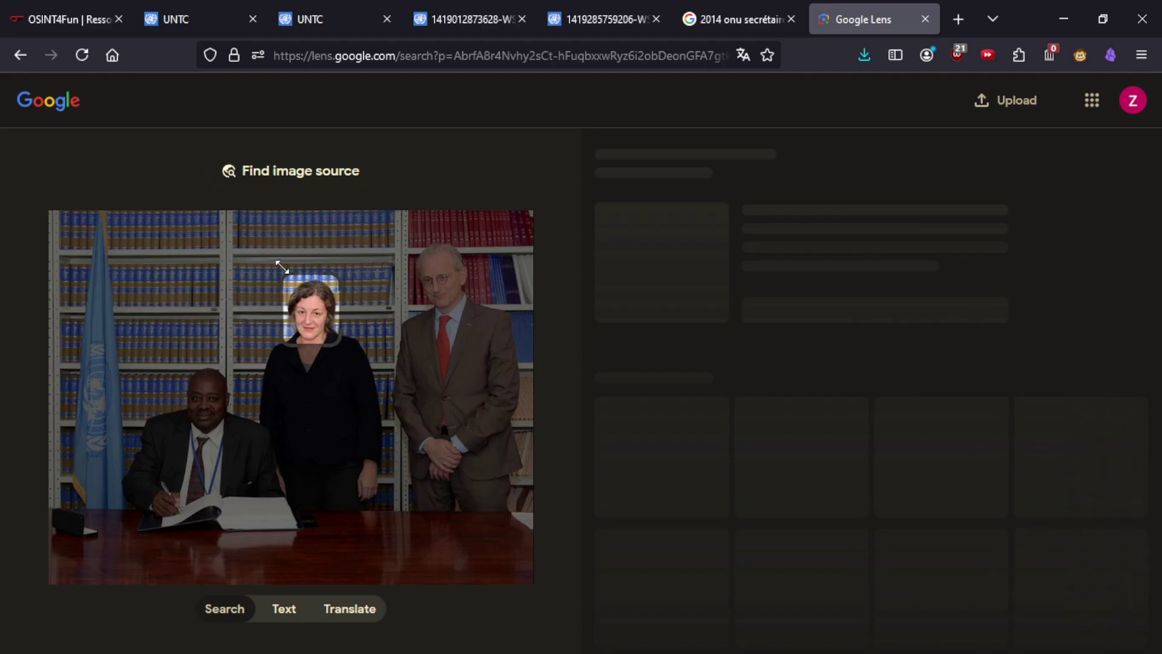
pyautogui.click(262, 165)
pyautogui.hotkey('ctrl', 'w')
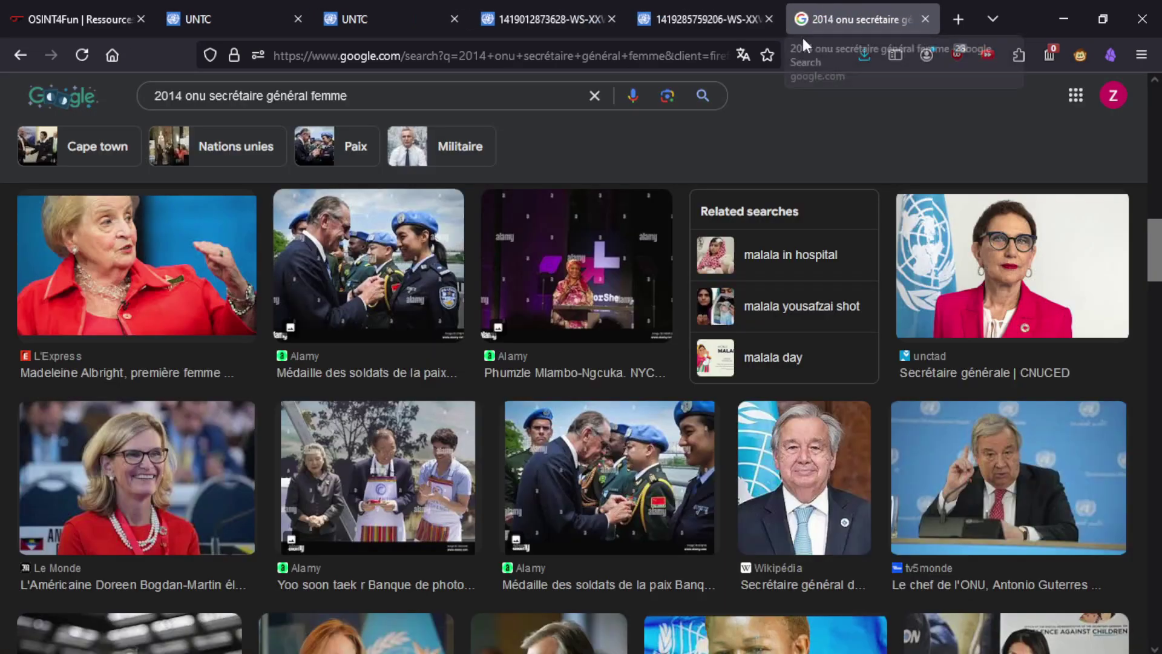
# Browse further in the current image results and run a new image search for "2014 on treaty signature".
pyautogui.scroll(-7, 542, 379)
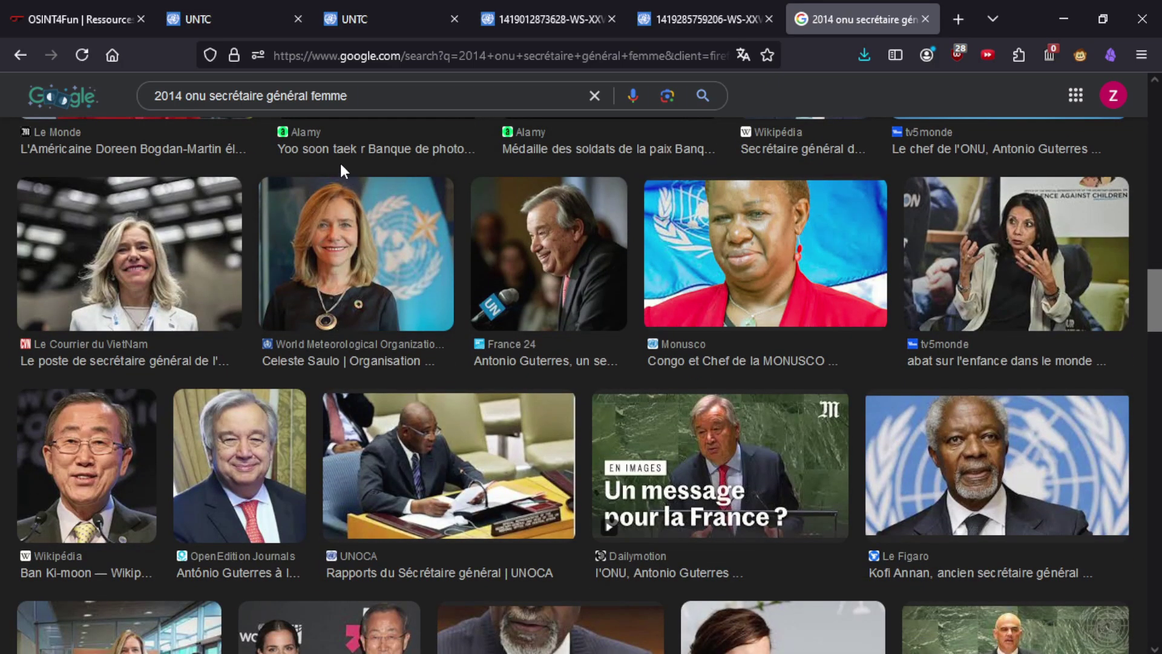
pyautogui.moveTo(356, 102); pyautogui.dragTo(200, 95)
pyautogui.press('BackSpace')
pyautogui.write('treaty')
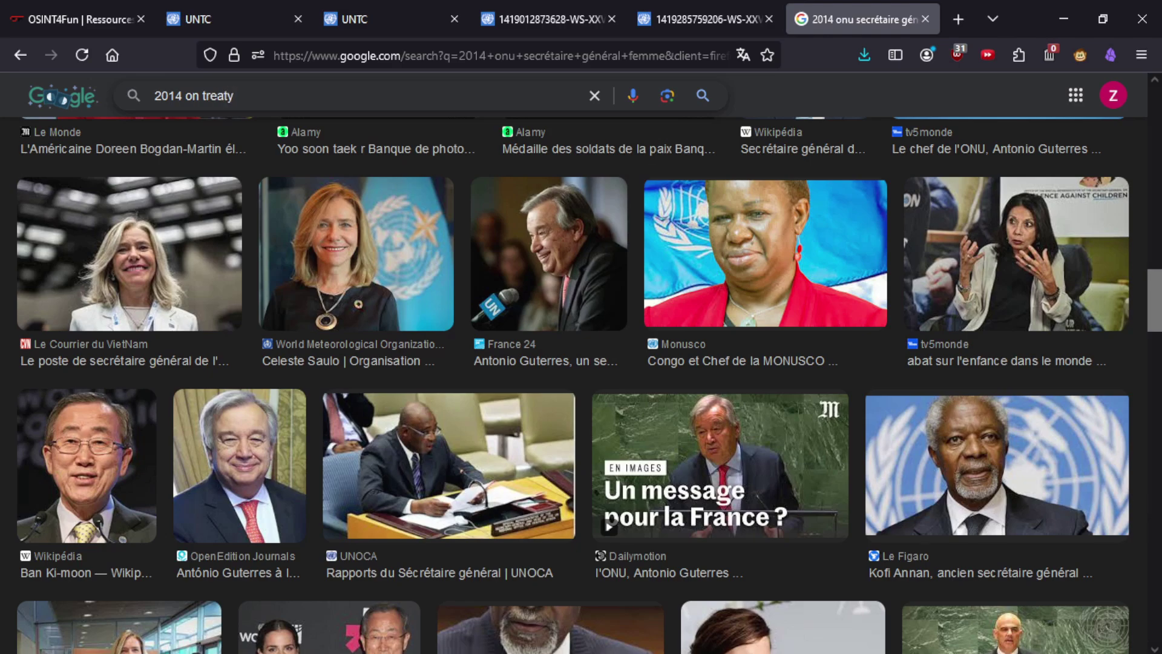
pyautogui.write(' signature')
pyautogui.press('Return')
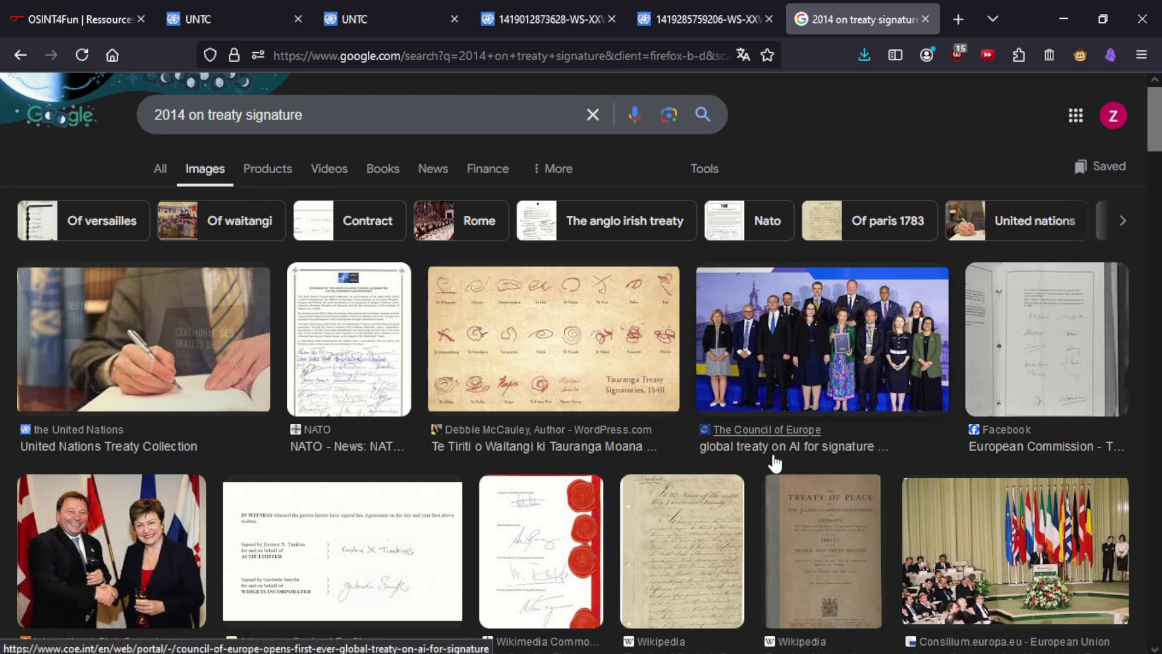
# Preview the Council of Europe AI treaty group photo, switch to the web results for the same query and browse them.
pyautogui.click(808, 364)
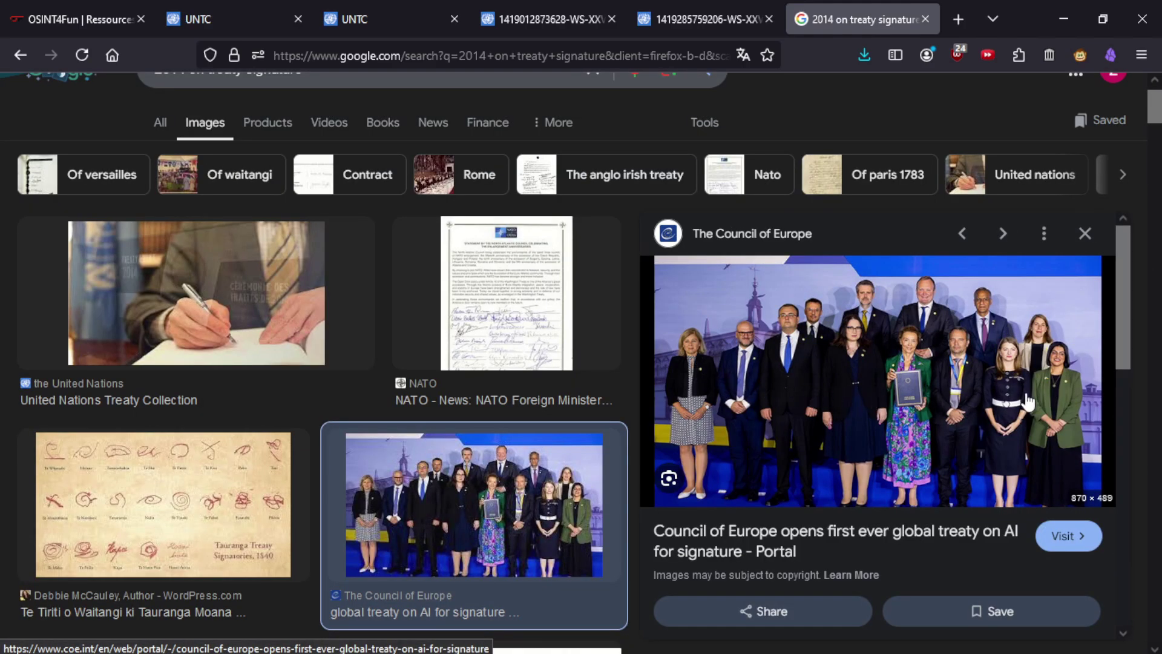
pyautogui.click(159, 125)
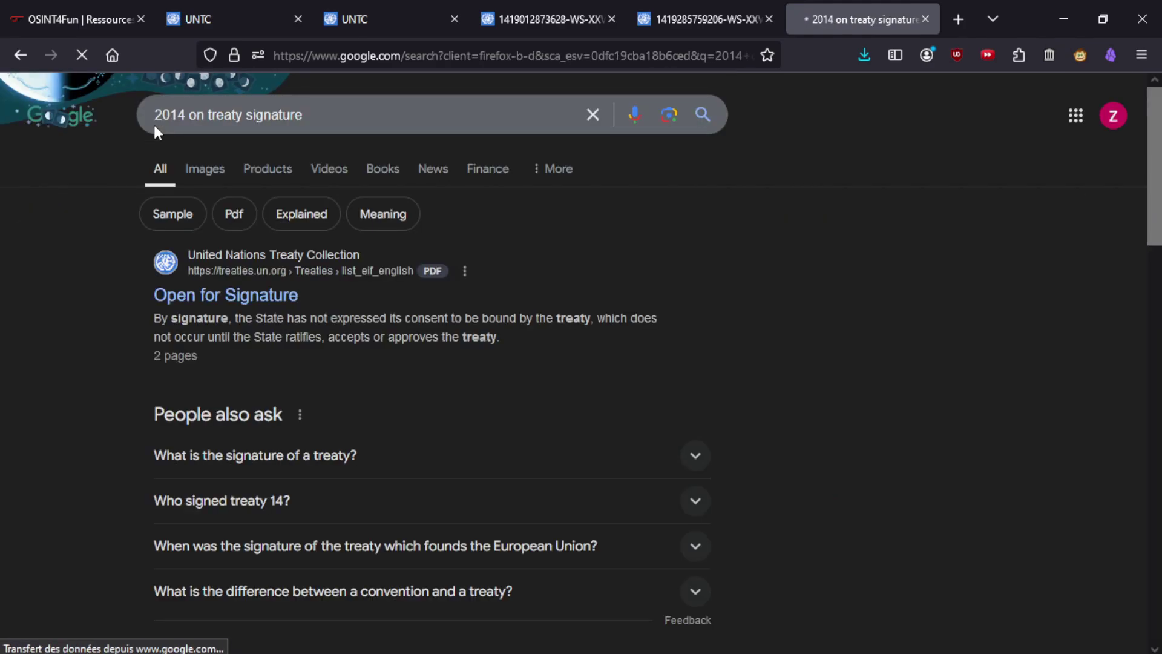
pyautogui.scroll(-1, 111, 319)
pyautogui.scroll(-6, 110, 319)
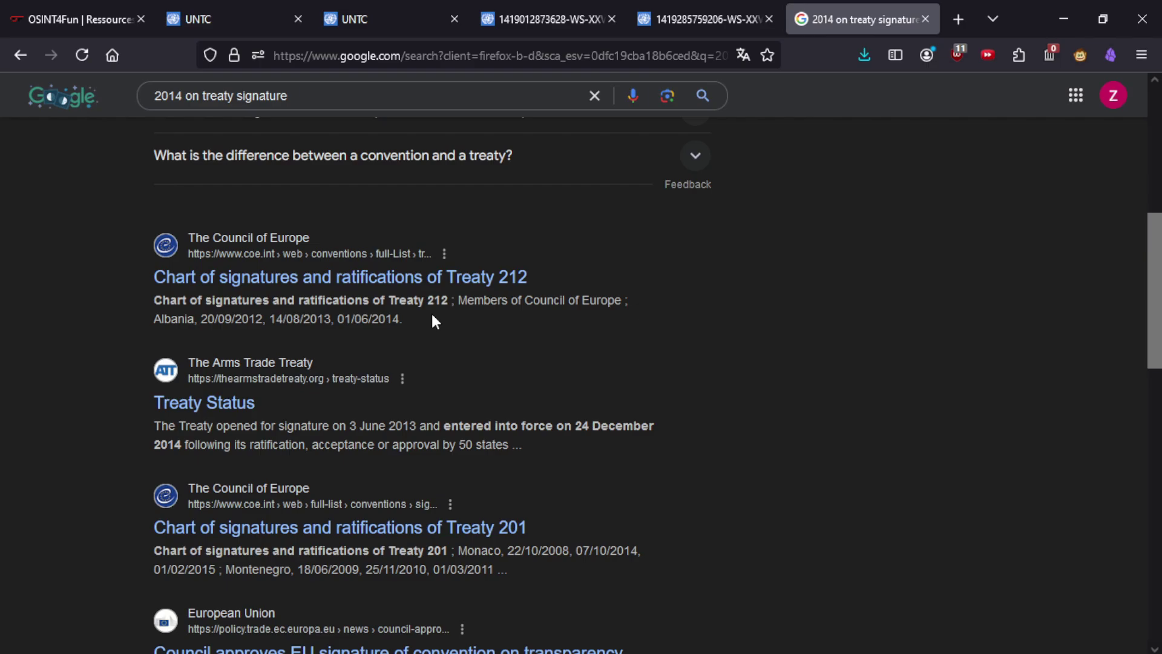
pyautogui.scroll(-3, 433, 321)
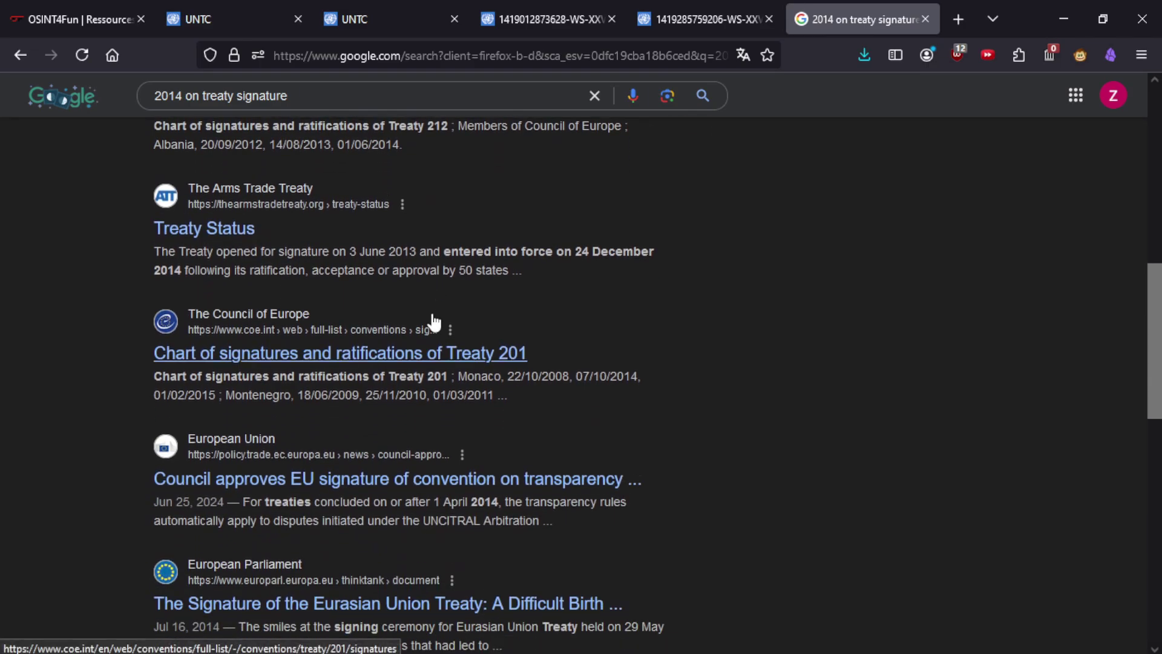
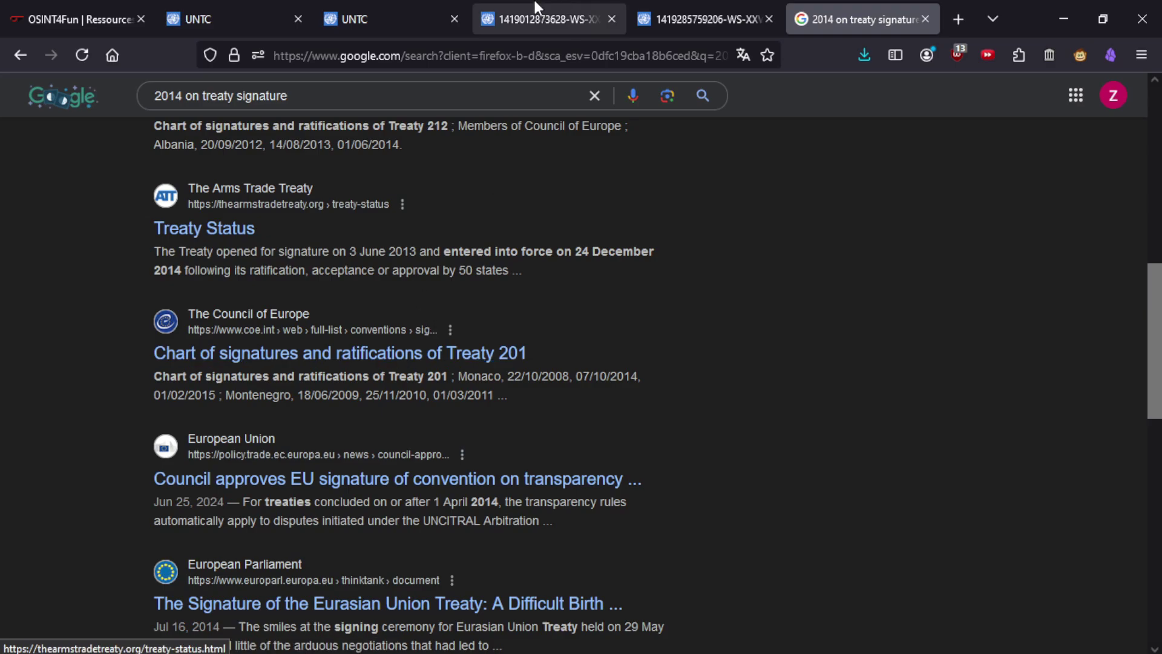
# Return to the UN Treaty Collection's Arms Trade Treaty page and open its list of ceremony photos.
pyautogui.click(395, 17)
pyautogui.click(729, 434)
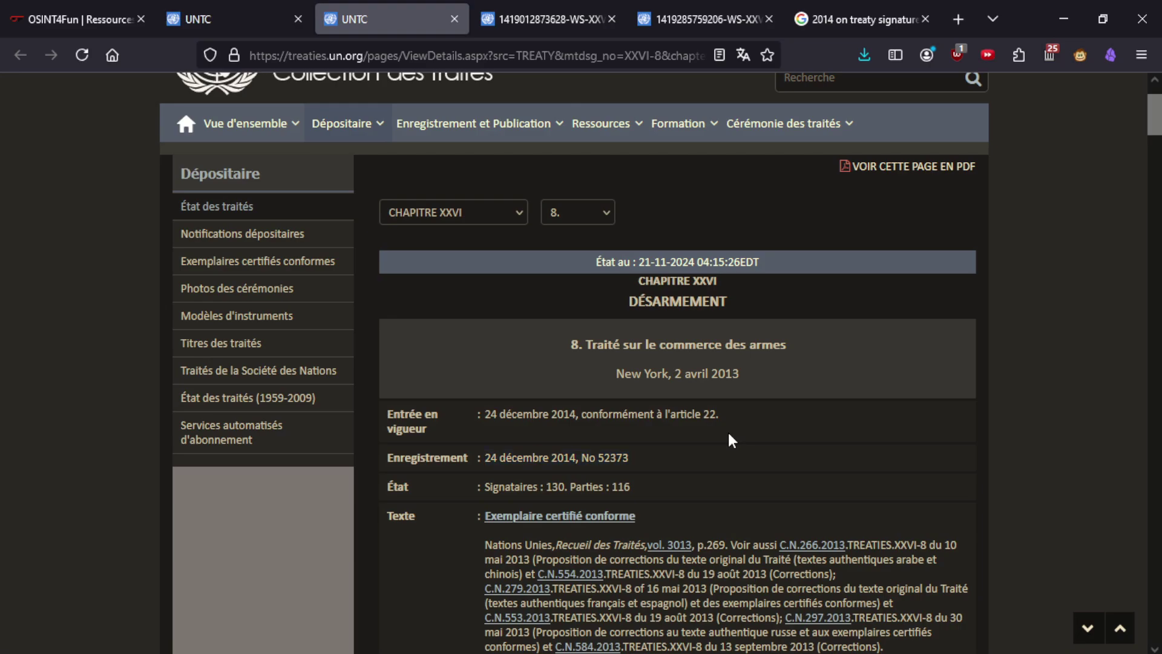
pyautogui.scroll(-2, 729, 435)
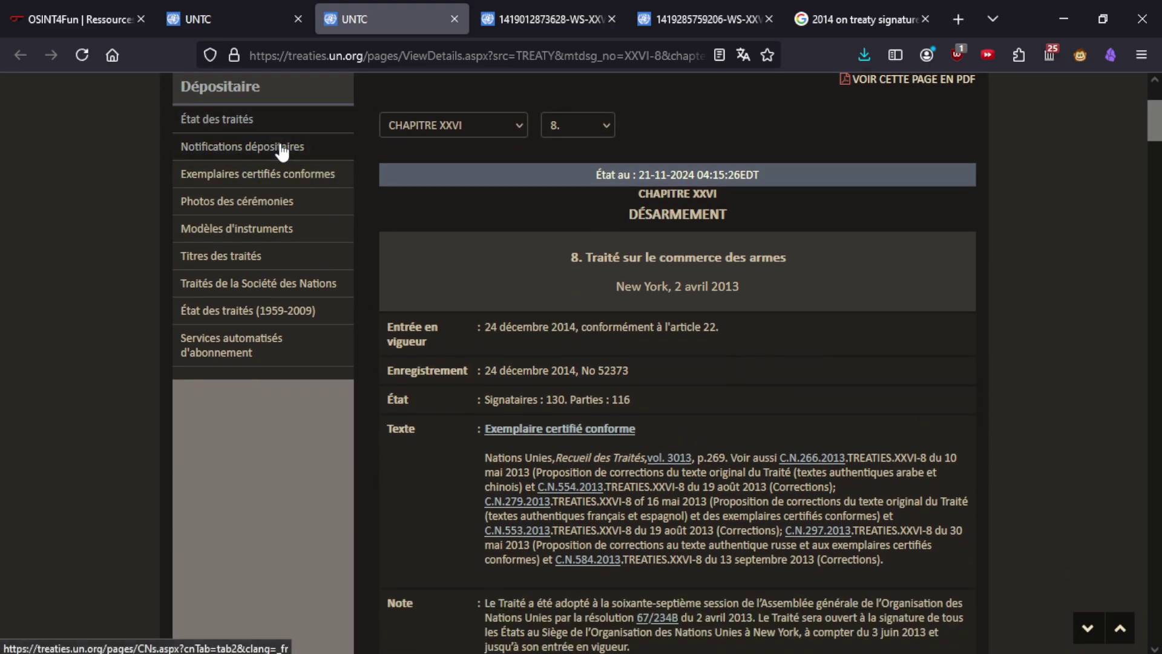
pyautogui.click(269, 201)
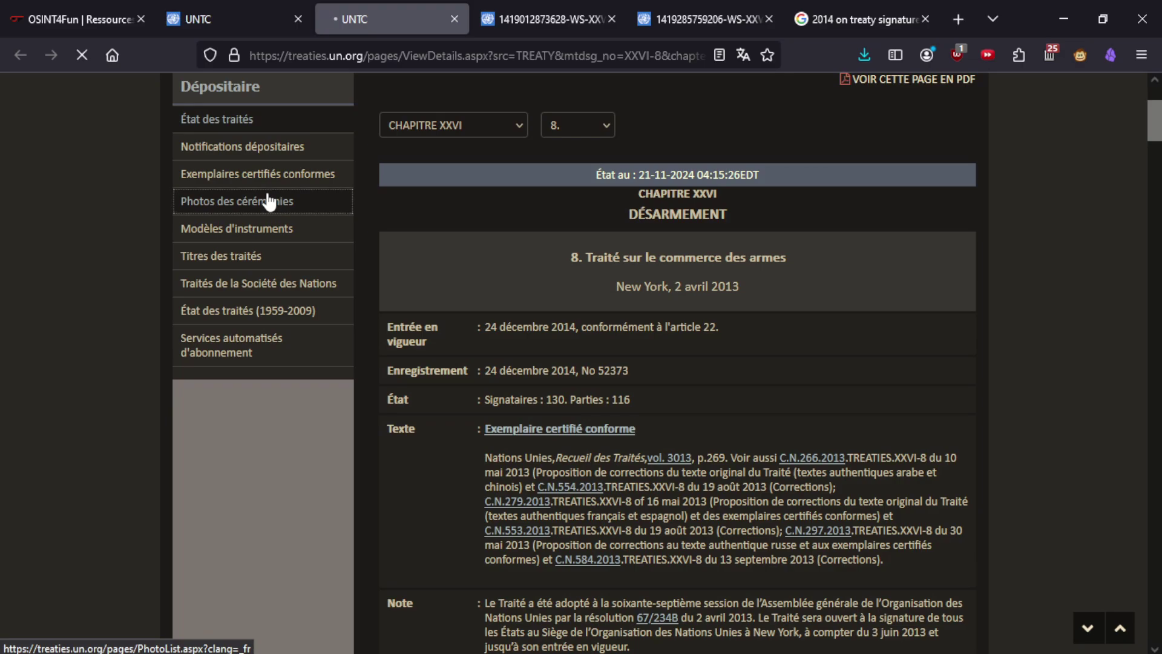
# Browse the first page of ceremony photos and go to page 2 of the list.
pyautogui.scroll(-4, 509, 460)
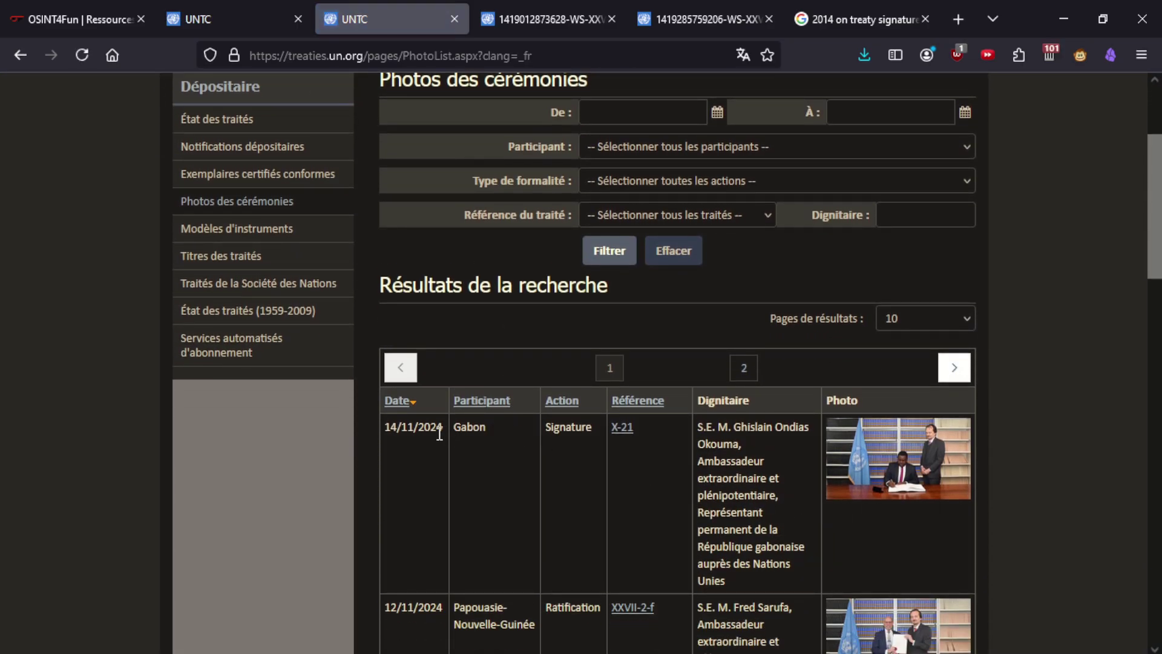
pyautogui.scroll(-10, 799, 544)
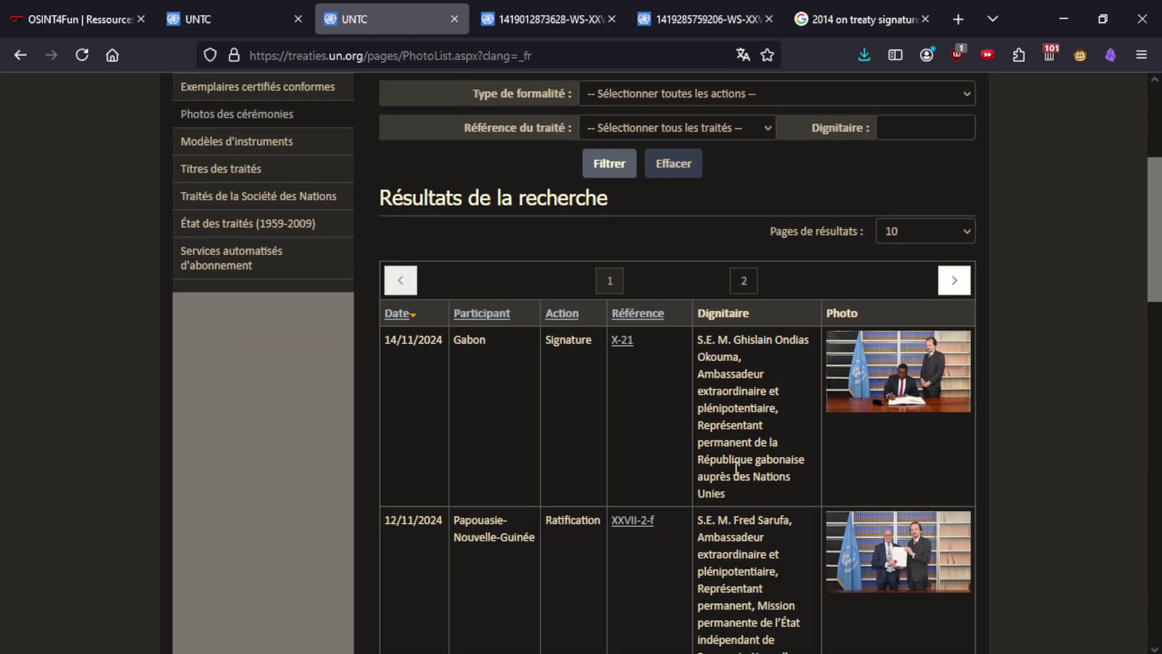
pyautogui.scroll(-5, 783, 493)
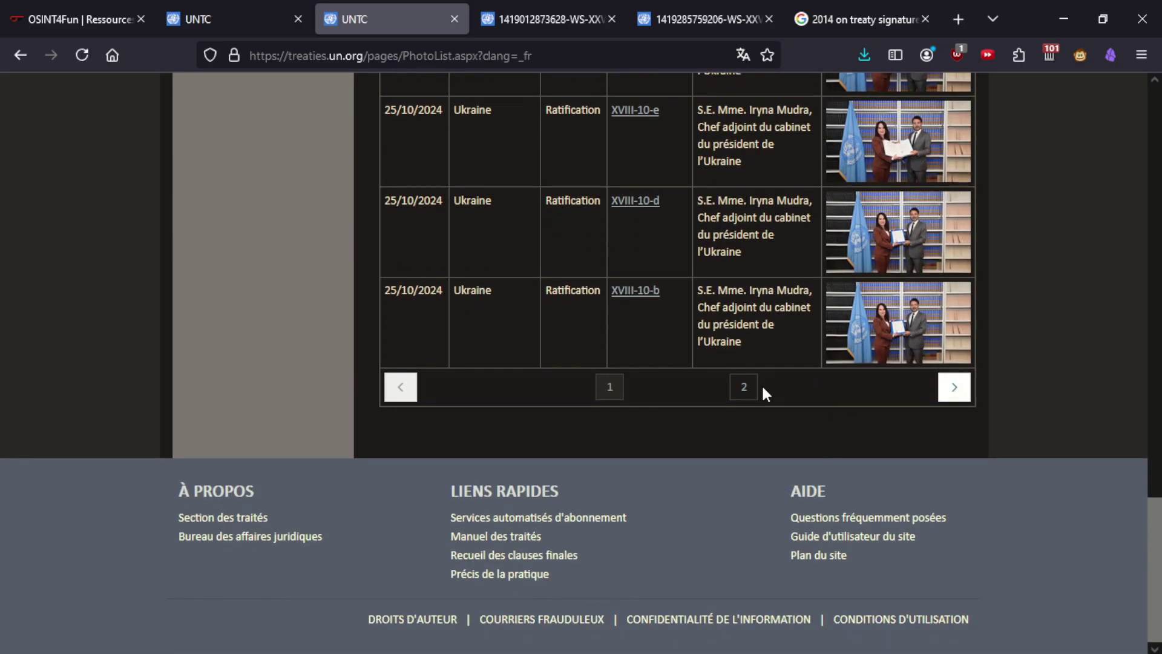
pyautogui.click(744, 387)
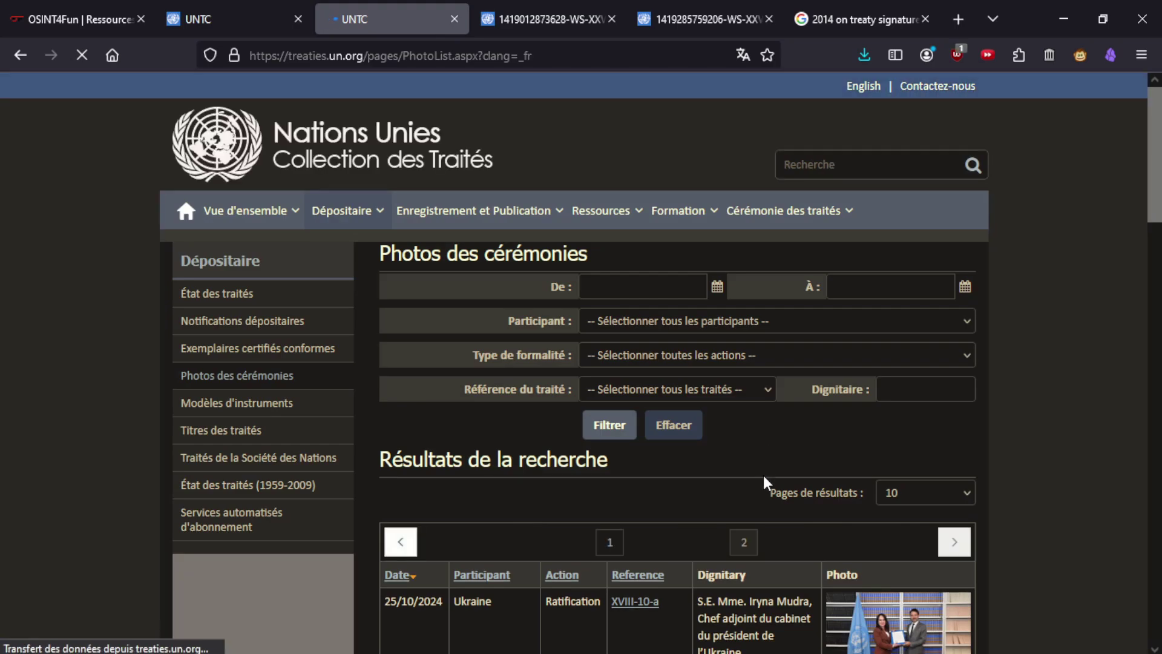
# Open the photo of Ukraine's 25/10/2024 ratification of XVIII-10-a at full size, view it and close it.
pyautogui.scroll(-3, 764, 474)
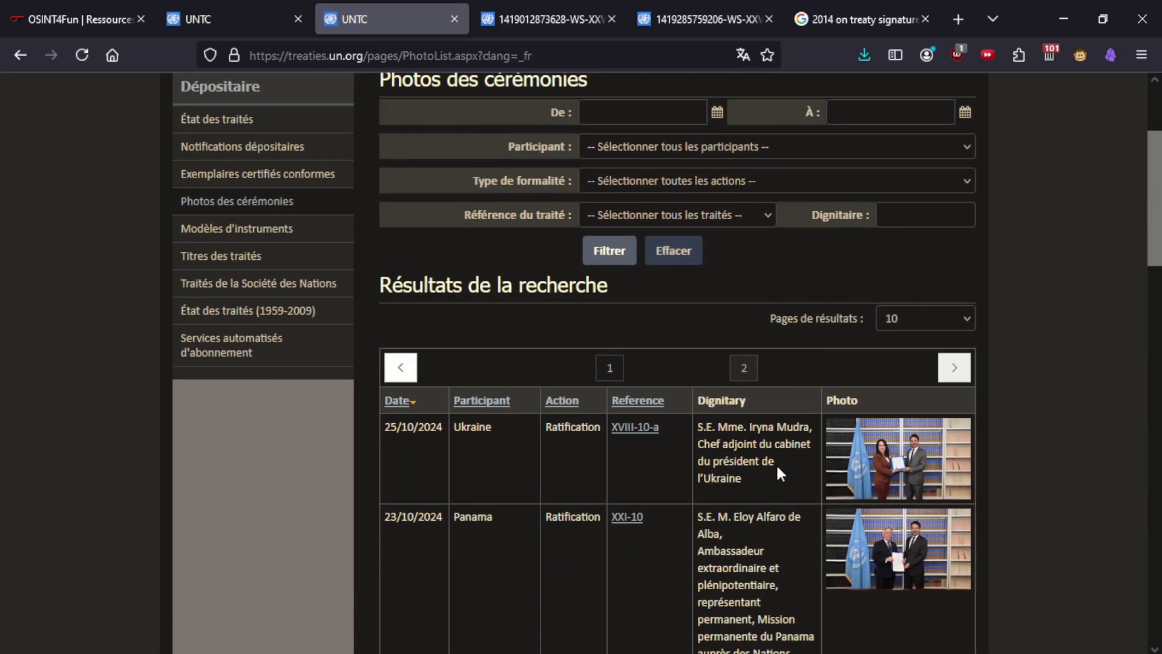
pyautogui.scroll(-2, 742, 477)
pyautogui.click(913, 377)
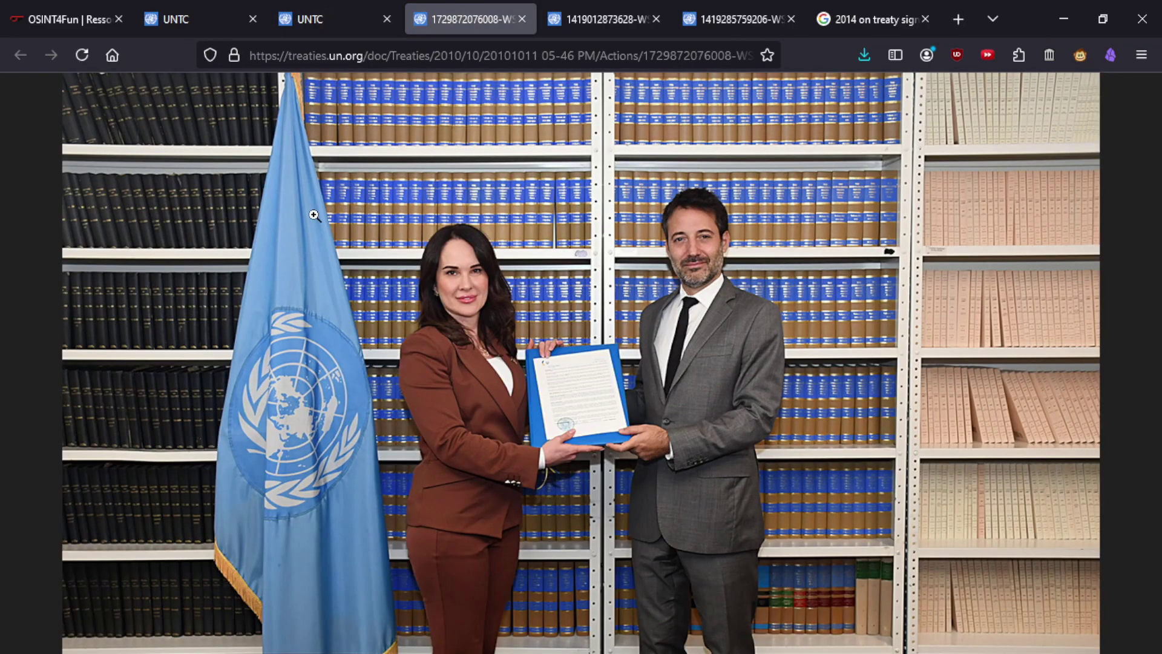
pyautogui.middleClick(471, 7)
# Return to the OSINT4Fun challenge page and reread the hint about finding the woman's identity in the service's published documents.
pyautogui.click(85, 15)
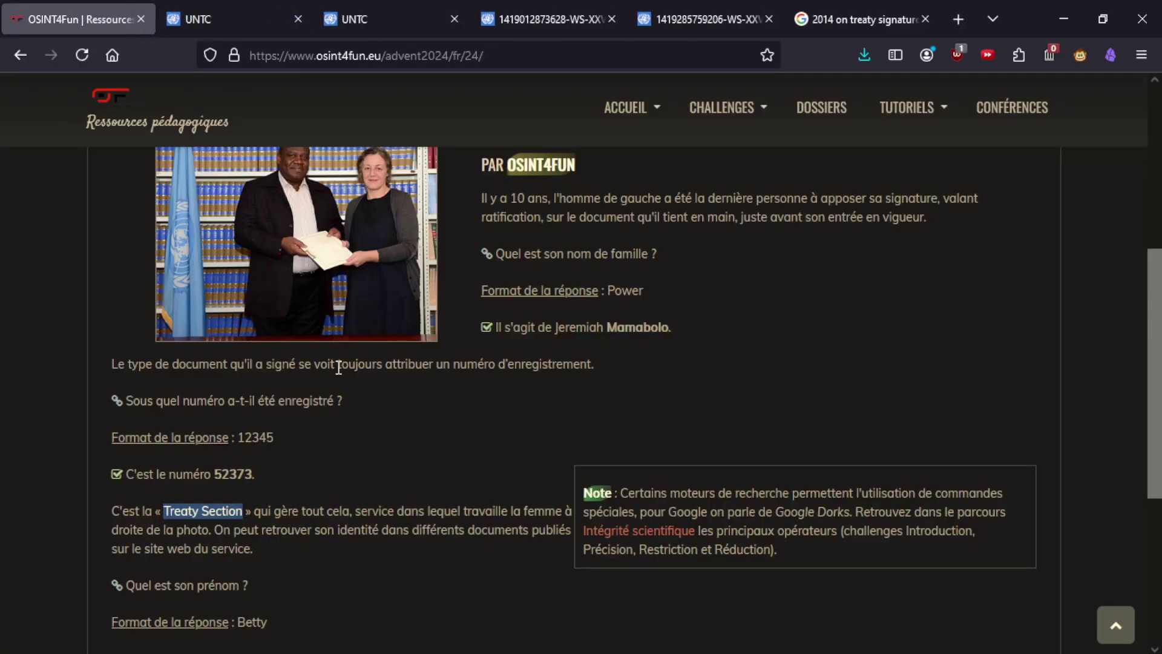
pyautogui.moveTo(222, 529); pyautogui.dragTo(253, 564)
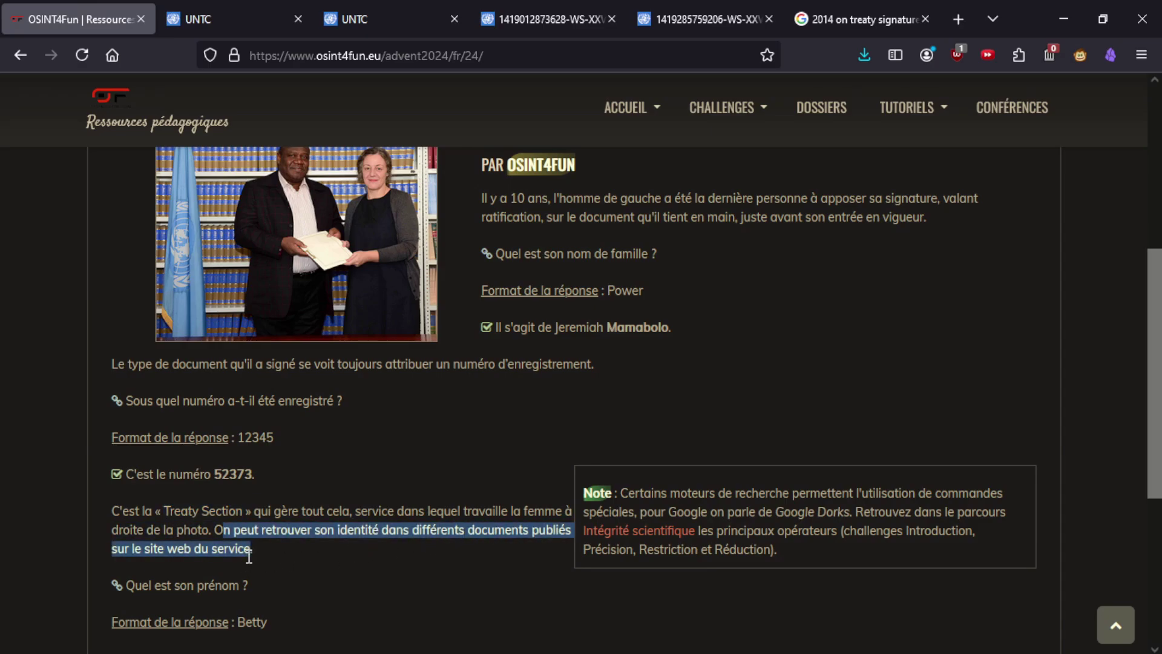
pyautogui.click(361, 550)
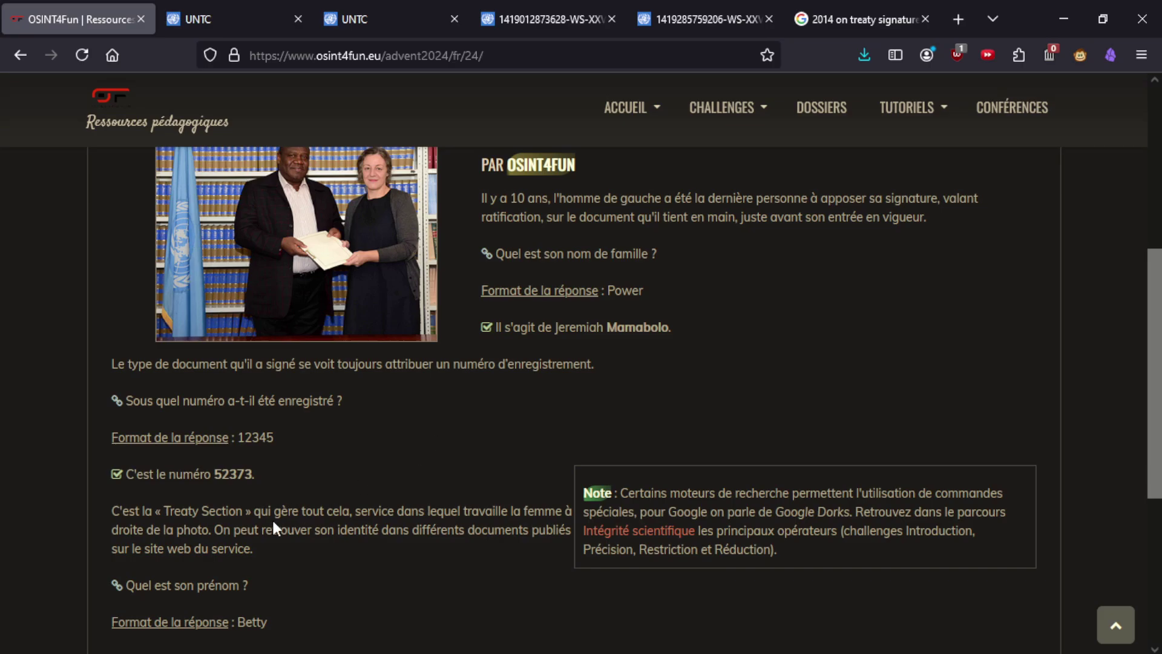
# Search Google for "treaty section un", accepting the corrected spelling of the query.
pyautogui.click(860, 19)
pyautogui.click(539, 55)
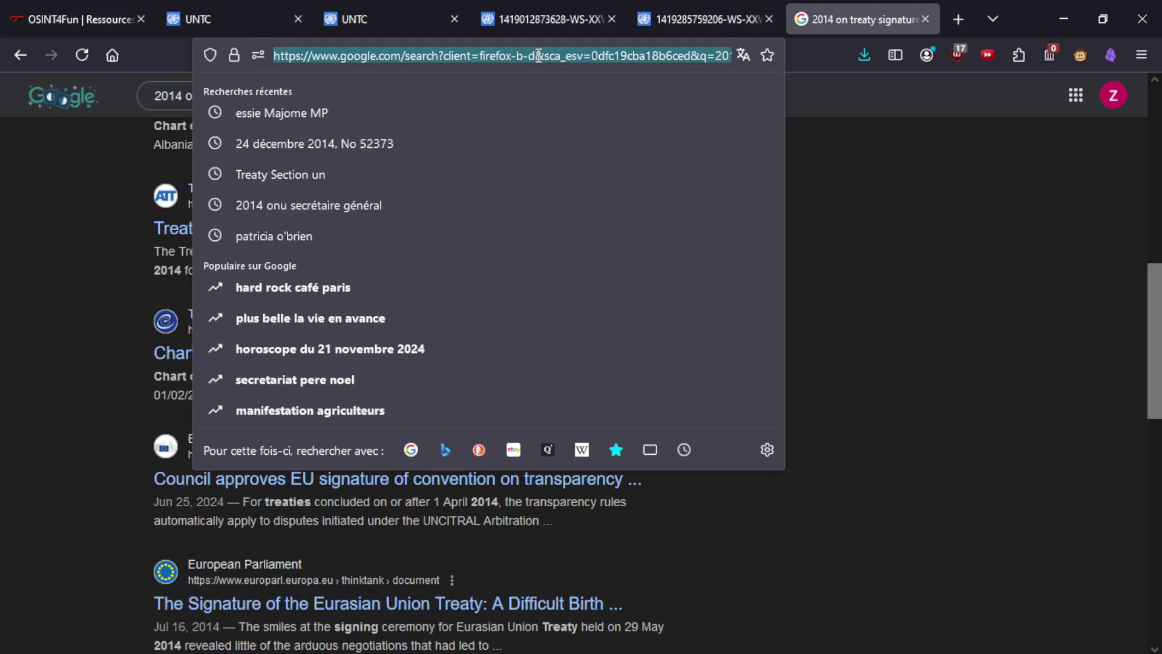
pyautogui.write('trzaty')
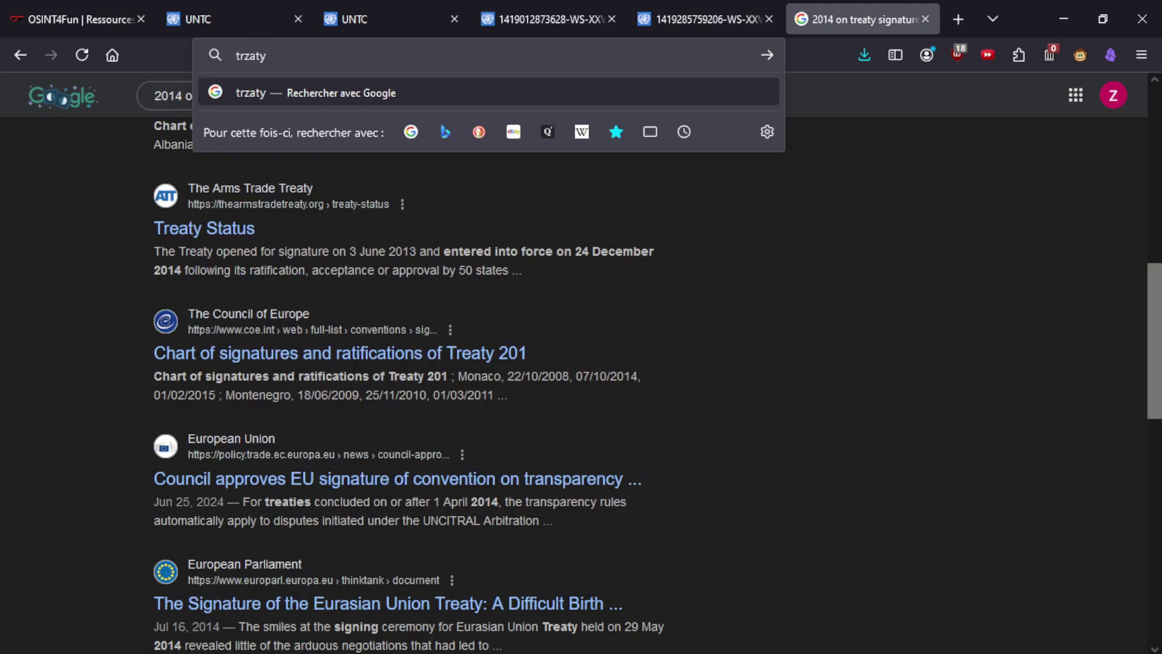
pyautogui.write('s')
pyautogui.press('BackSpace')
pyautogui.write('sec')
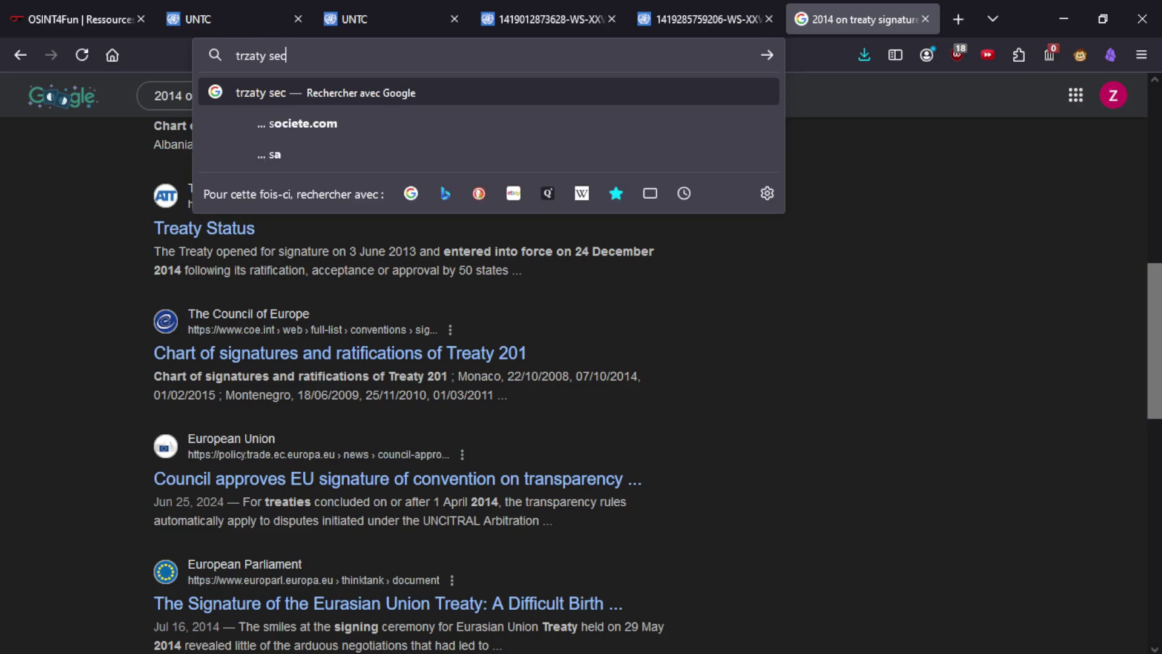
pyautogui.write('tion un u')
pyautogui.press('Return')
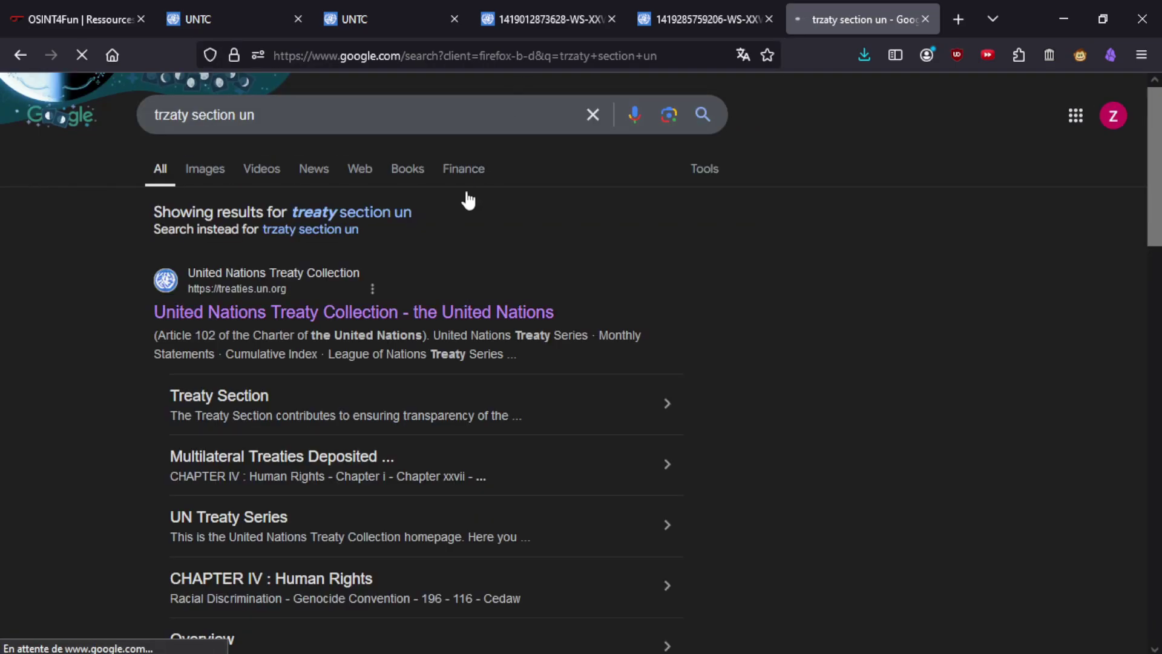
pyautogui.click(376, 217)
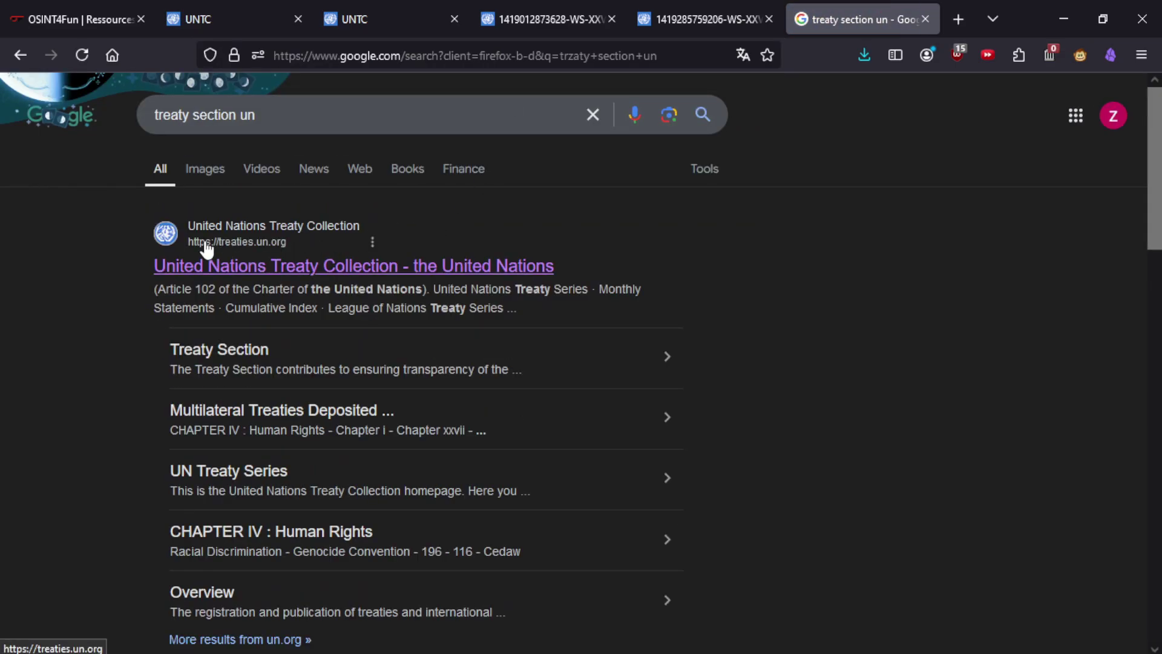
# Replace the Google query with site:treaties.un.org and run the search.
pyautogui.moveTo(267, 121); pyautogui.dragTo(108, 103)
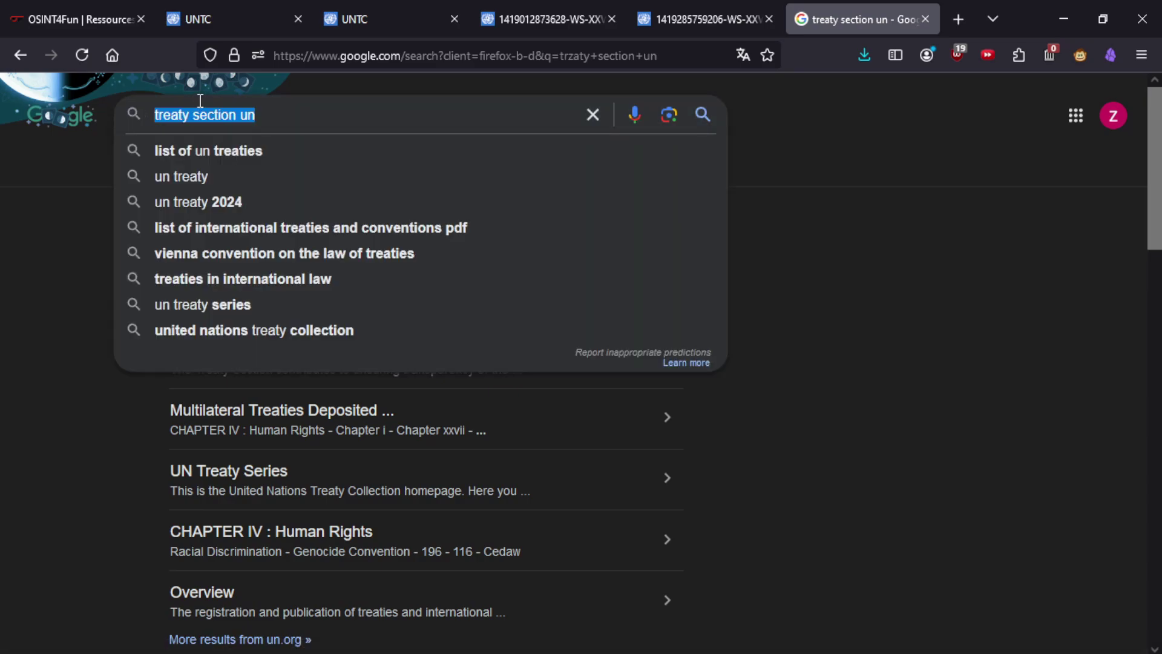
pyautogui.press('BackSpace')
pyautogui.write('htt')
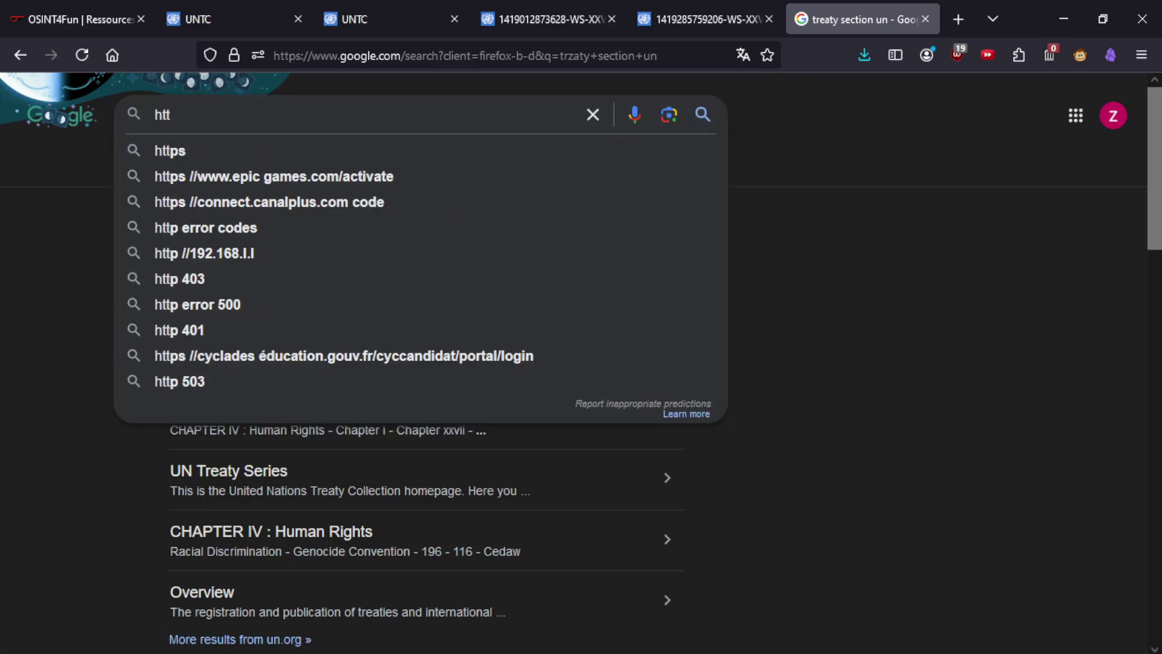
pyautogui.press('BackSpace')
pyautogui.press('BackSpace')
pyautogui.press('BackSpace')
pyautogui.write('site:')
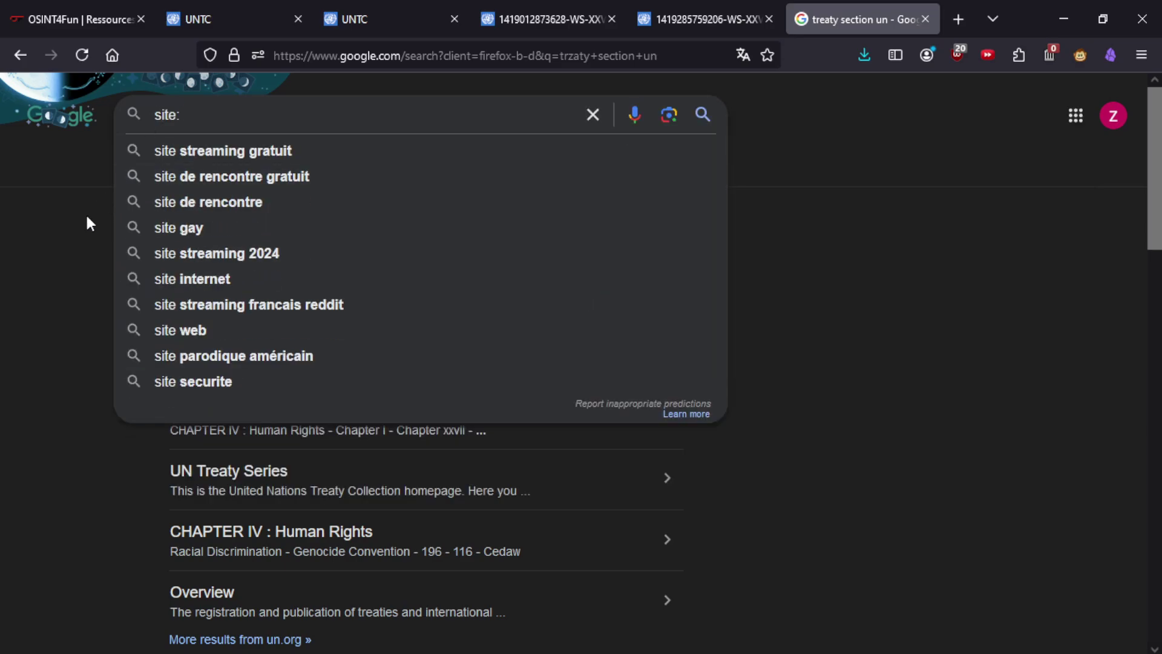
pyautogui.click(95, 276)
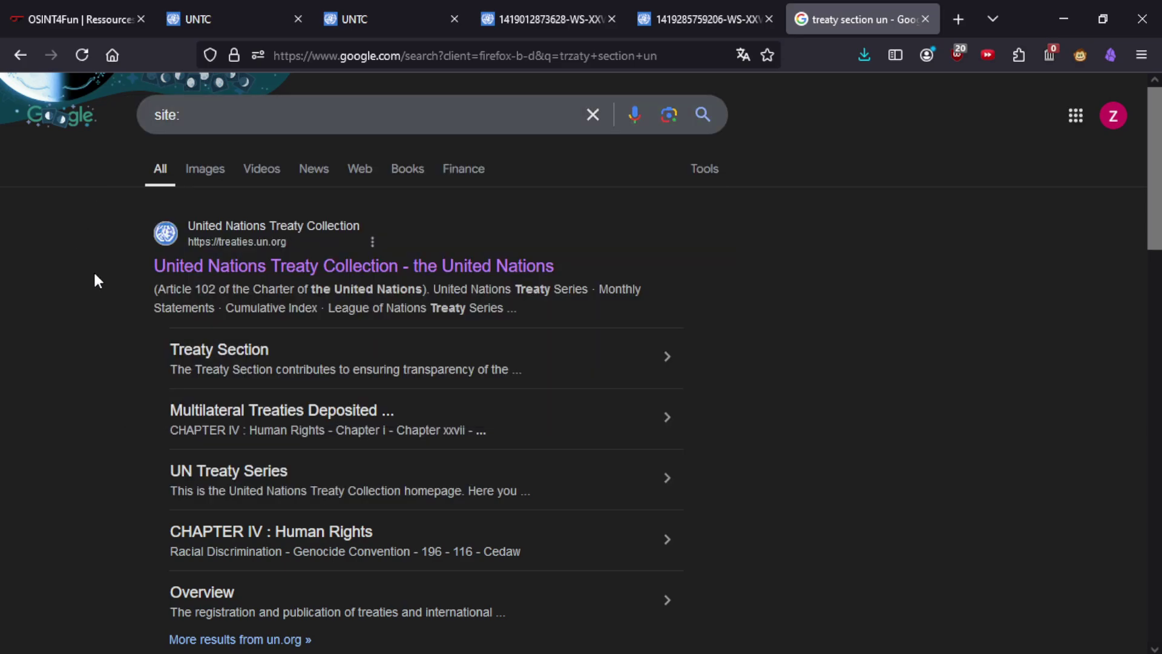
pyautogui.click(278, 119)
pyautogui.write('treat')
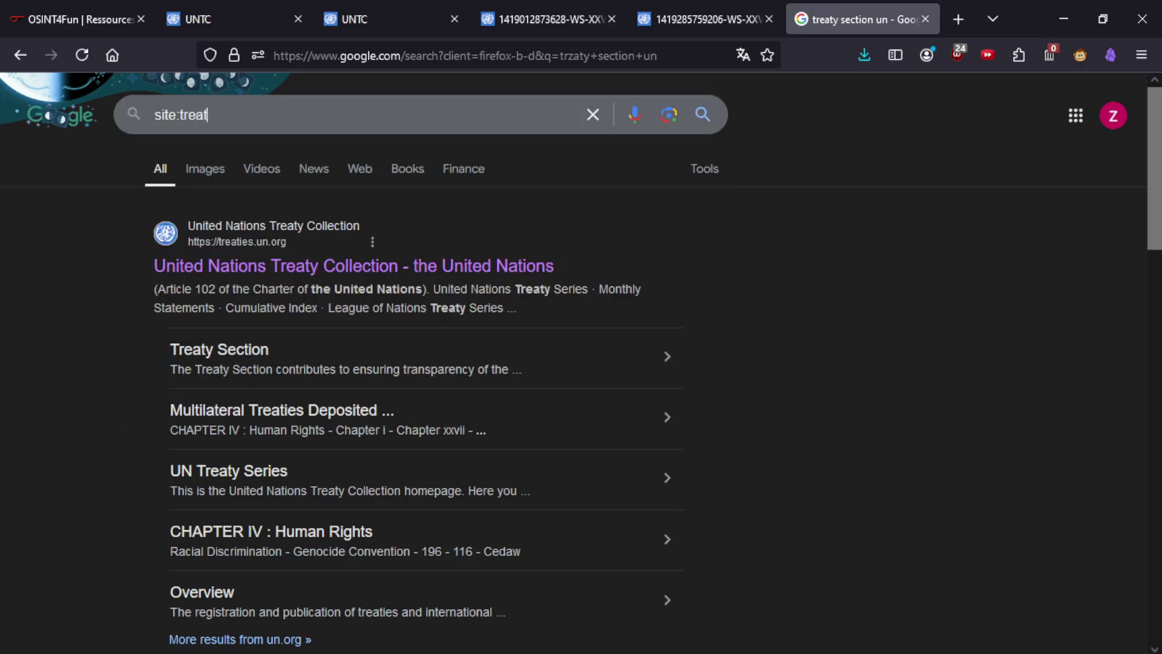
pyautogui.write('ies.un.org')
pyautogui.press('Return')
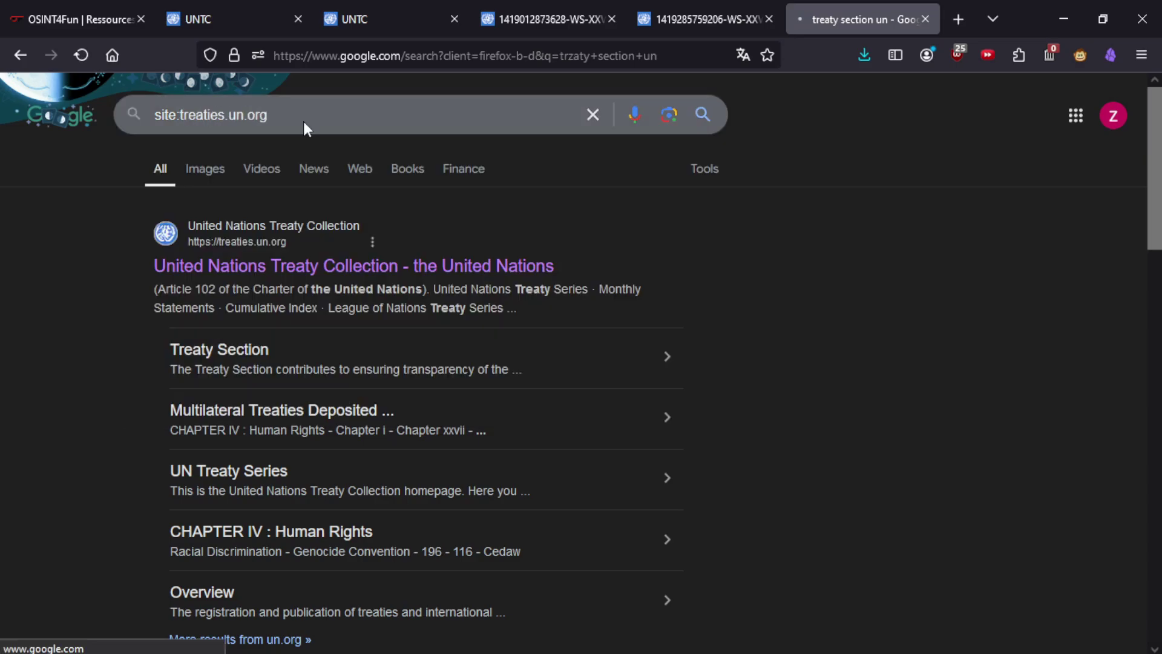
# Restrict the treaties.un.org search to filetype:pdf and open the SAARC Regional Convention result, conv18-english.pdf, in Firefox.
pyautogui.click(355, 125)
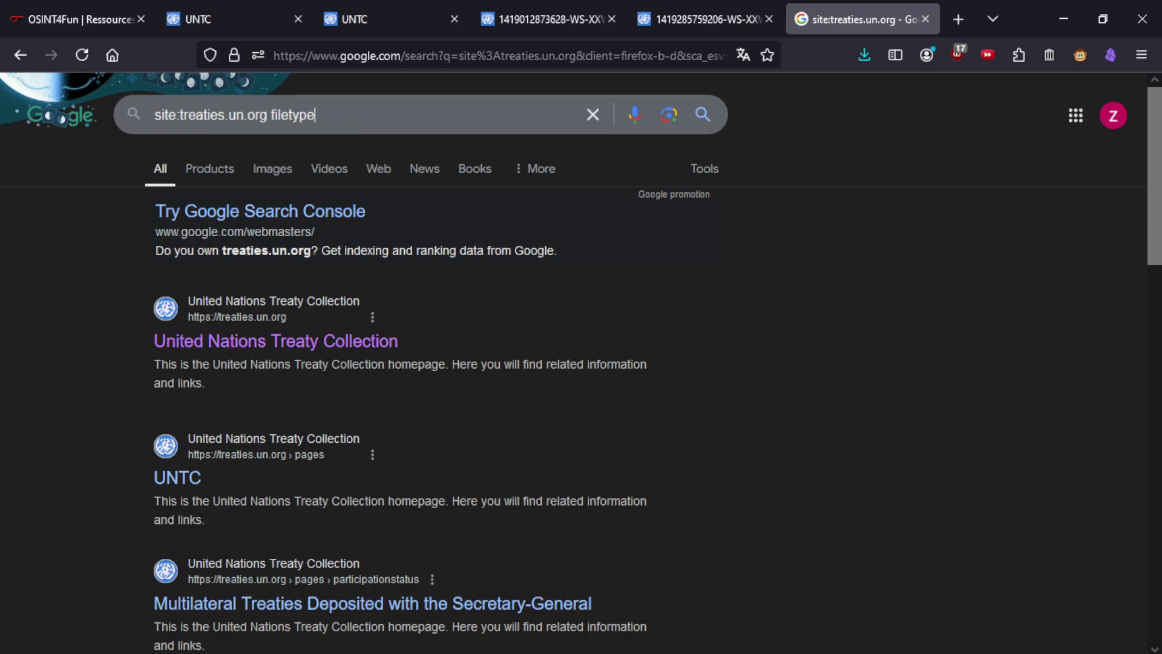
pyautogui.write('filetype:pdf')
pyautogui.press('Return')
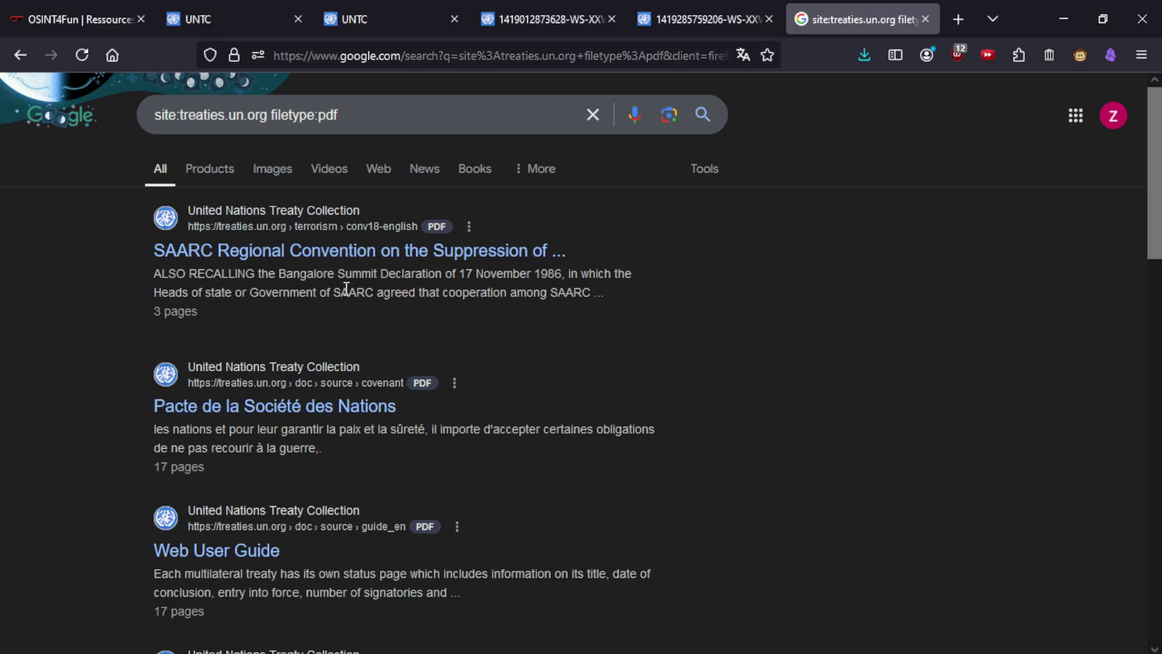
pyautogui.click(349, 255)
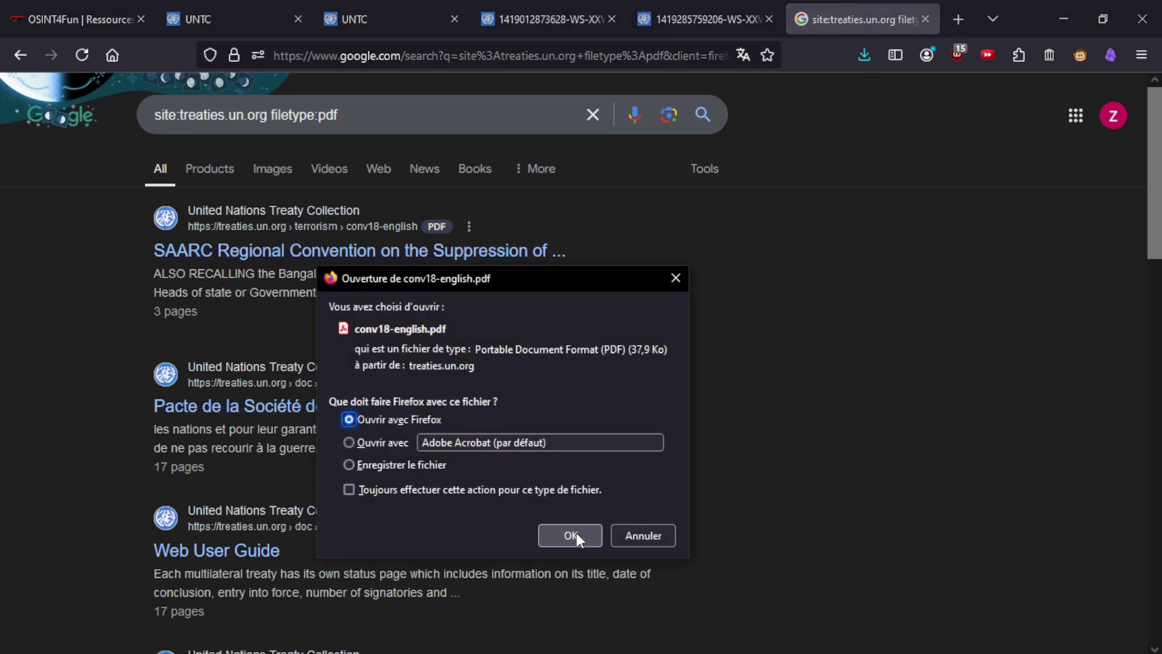
pyautogui.click(569, 535)
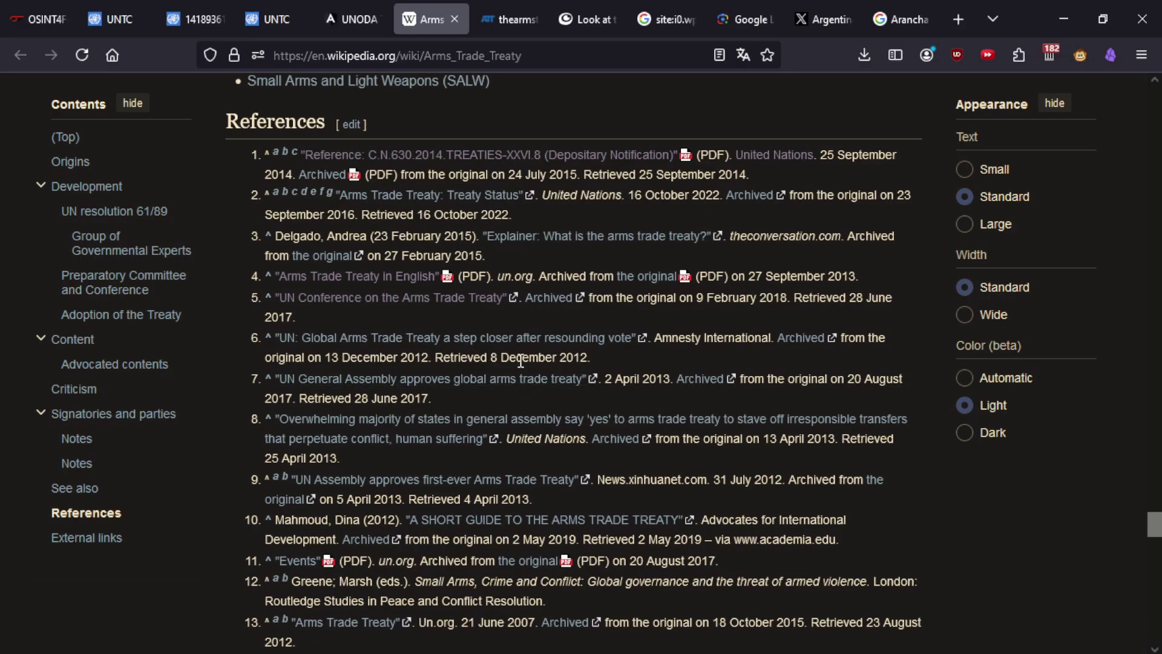
# Review the open Arms Trade Treaty pages on the UNODA database, Wikipedia and thearmstradetreaty.org.
pyautogui.scroll(4, 464, 415)
pyautogui.click(350, 18)
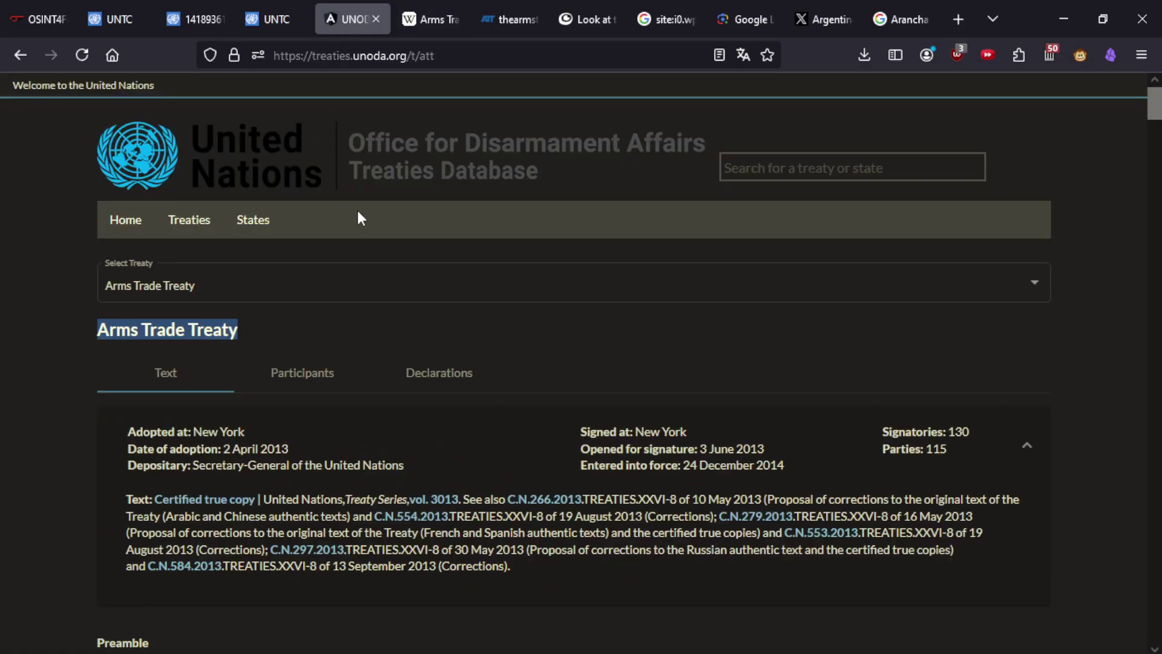
pyautogui.click(425, 7)
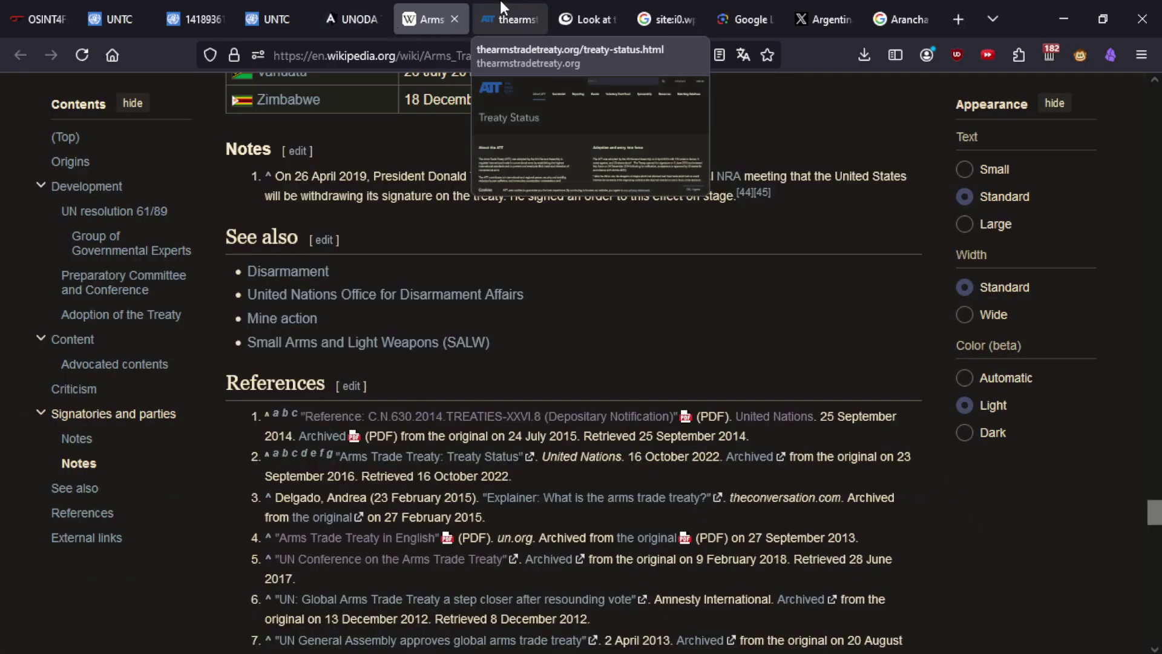
pyautogui.scroll(6, 436, 430)
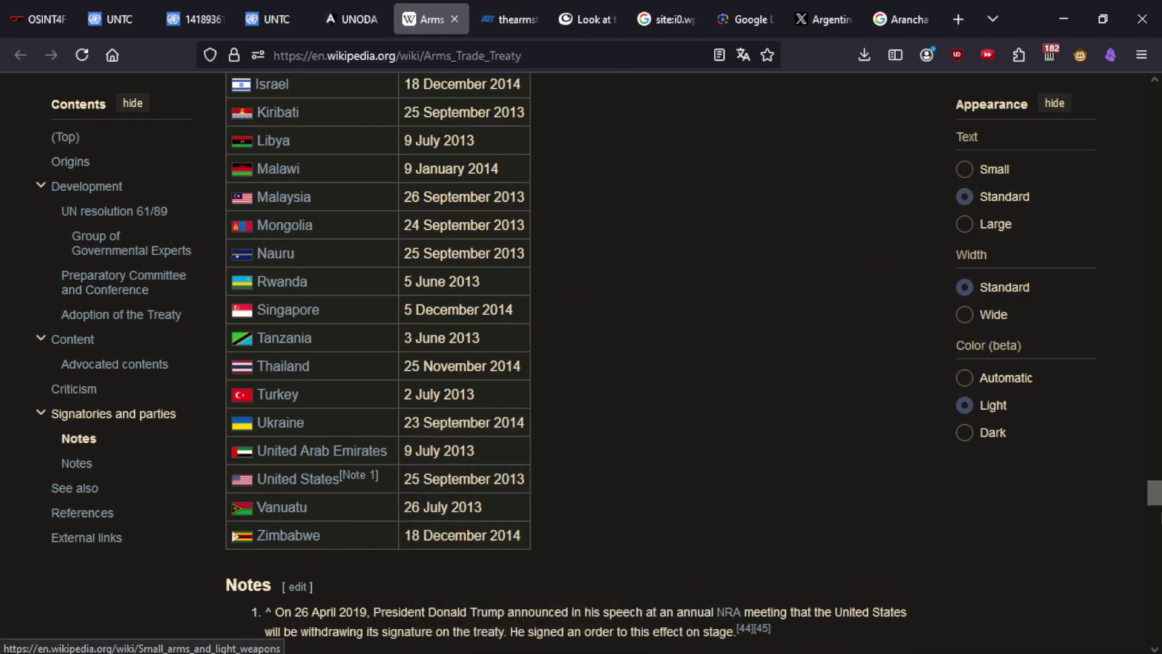
pyautogui.scroll(-6, 1155, 506)
pyautogui.moveTo(1156, 506); pyautogui.dragTo(1144, 104)
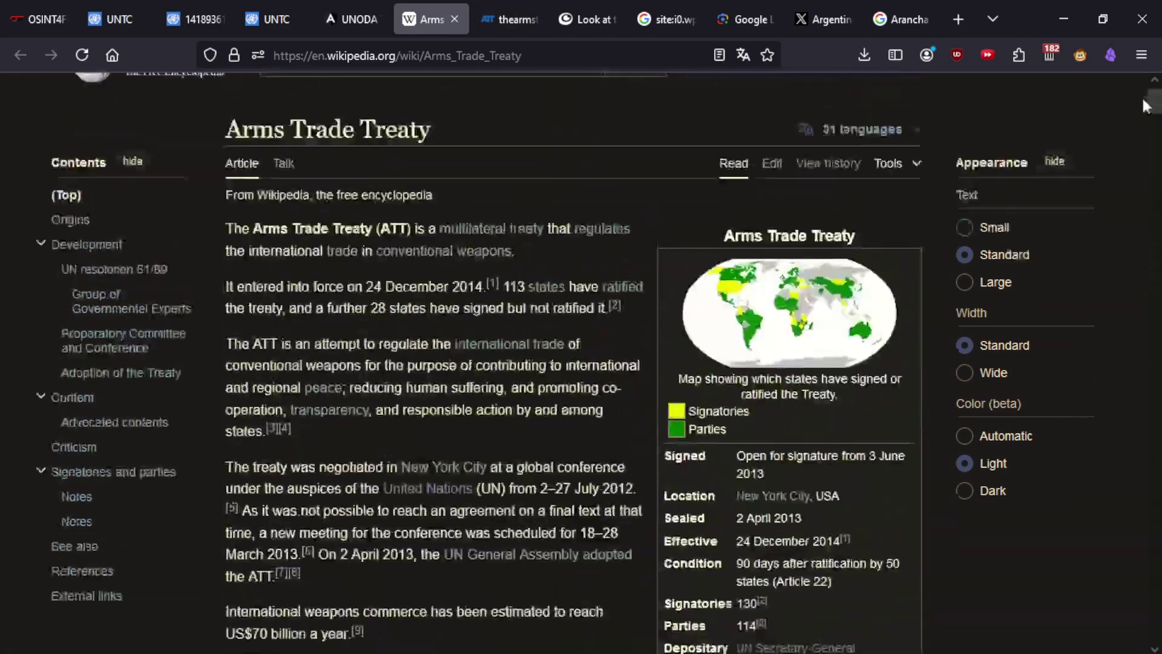
pyautogui.scroll(-2, 1029, 133)
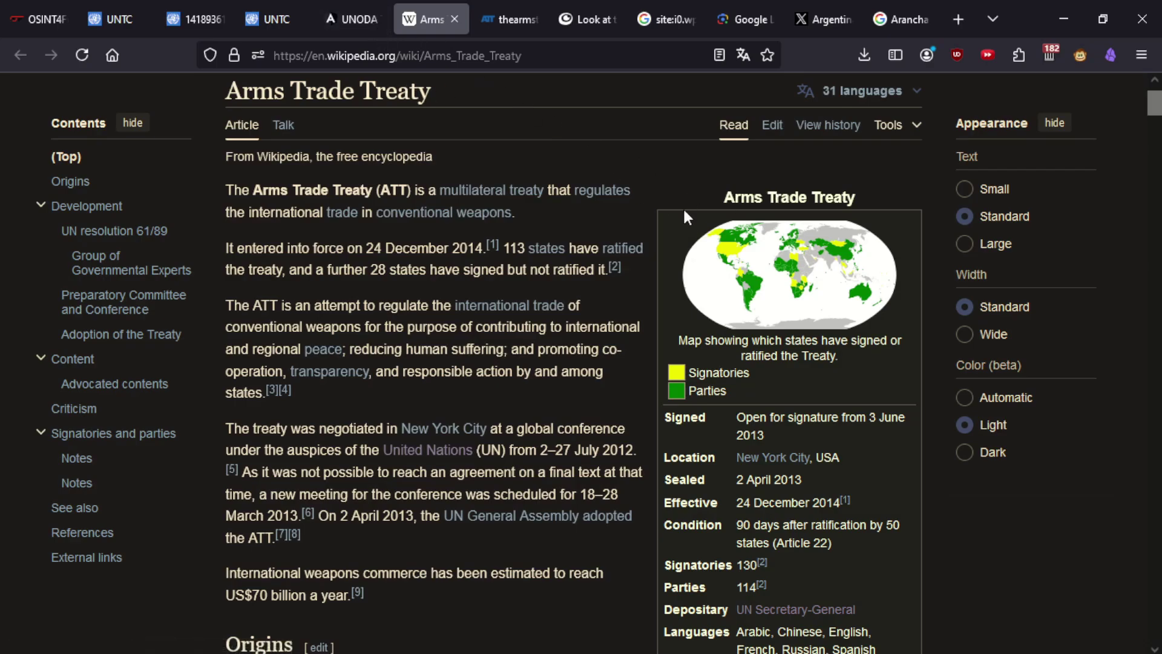
pyautogui.scroll(-10, 630, 274)
pyautogui.click(524, 5)
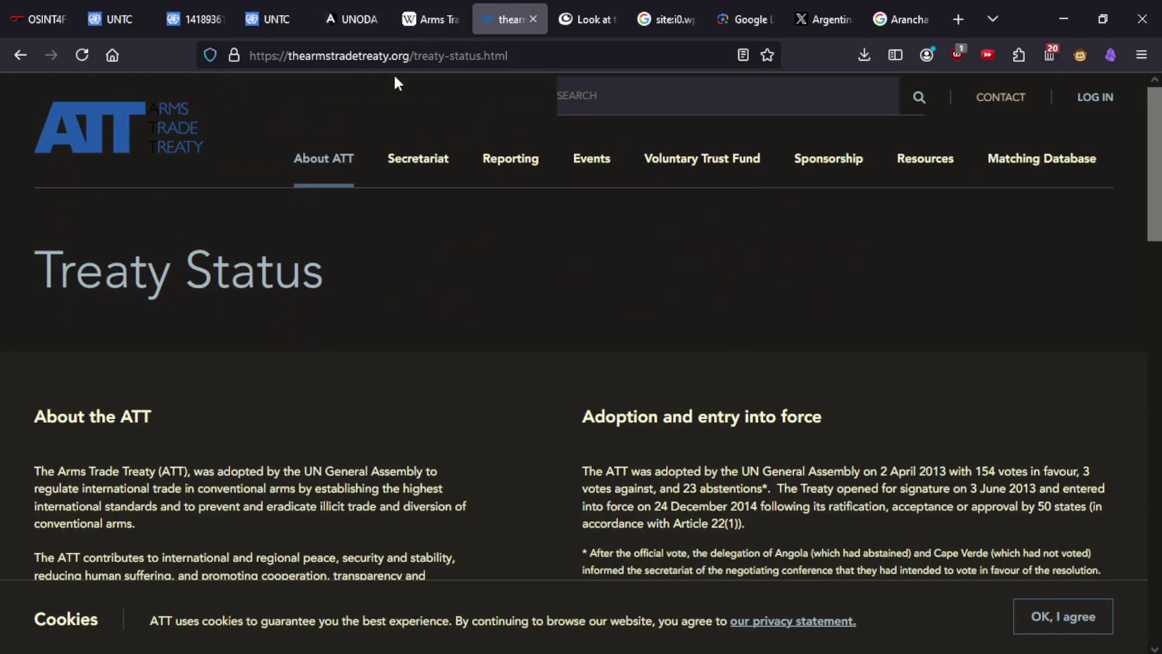
# Switch to the PimEyes results page and look through the face matches for the woman.
pyautogui.click(583, 8)
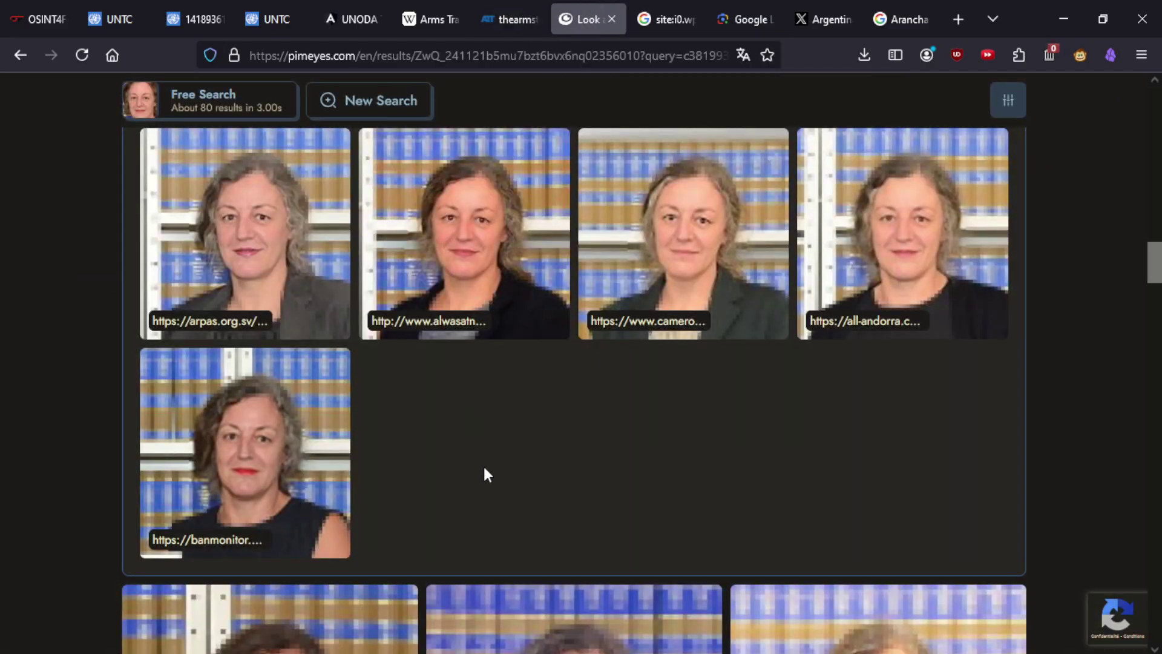
pyautogui.scroll(-8, 485, 472)
pyautogui.scroll(10, 321, 375)
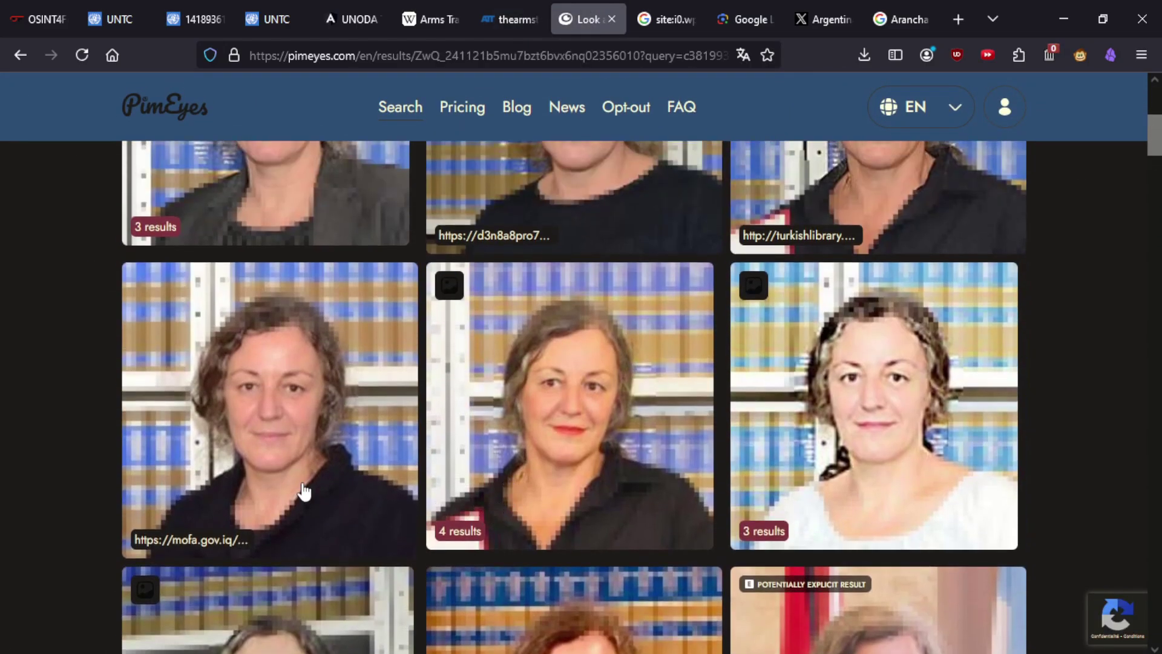
pyautogui.scroll(5, 306, 484)
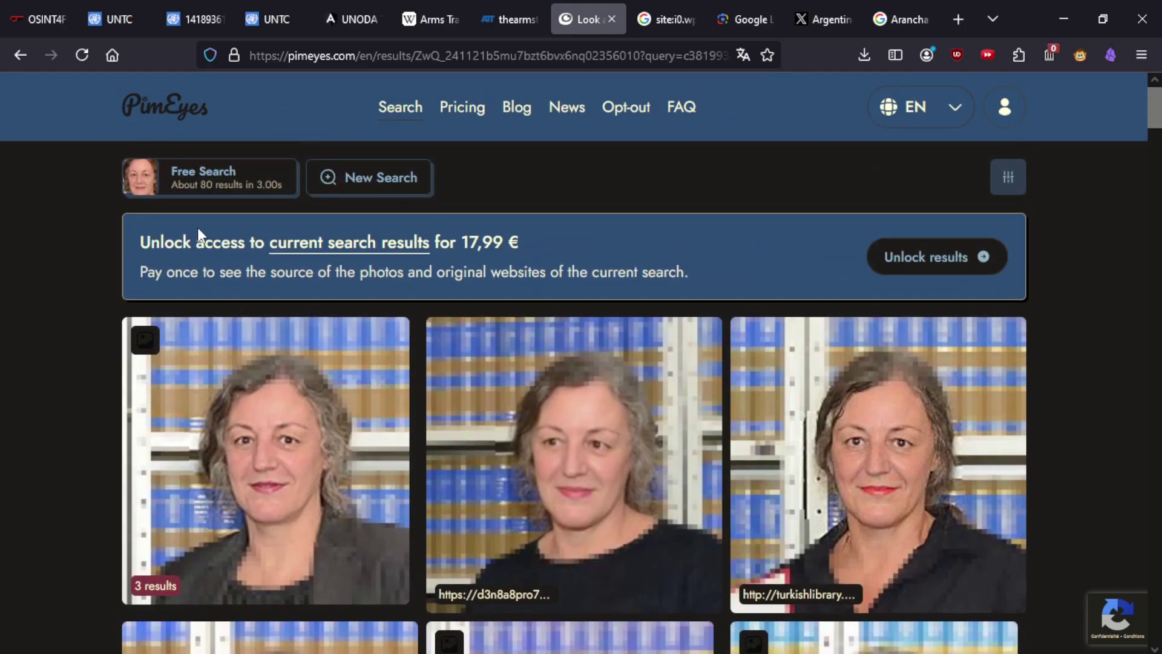
pyautogui.scroll(-3, 150, 246)
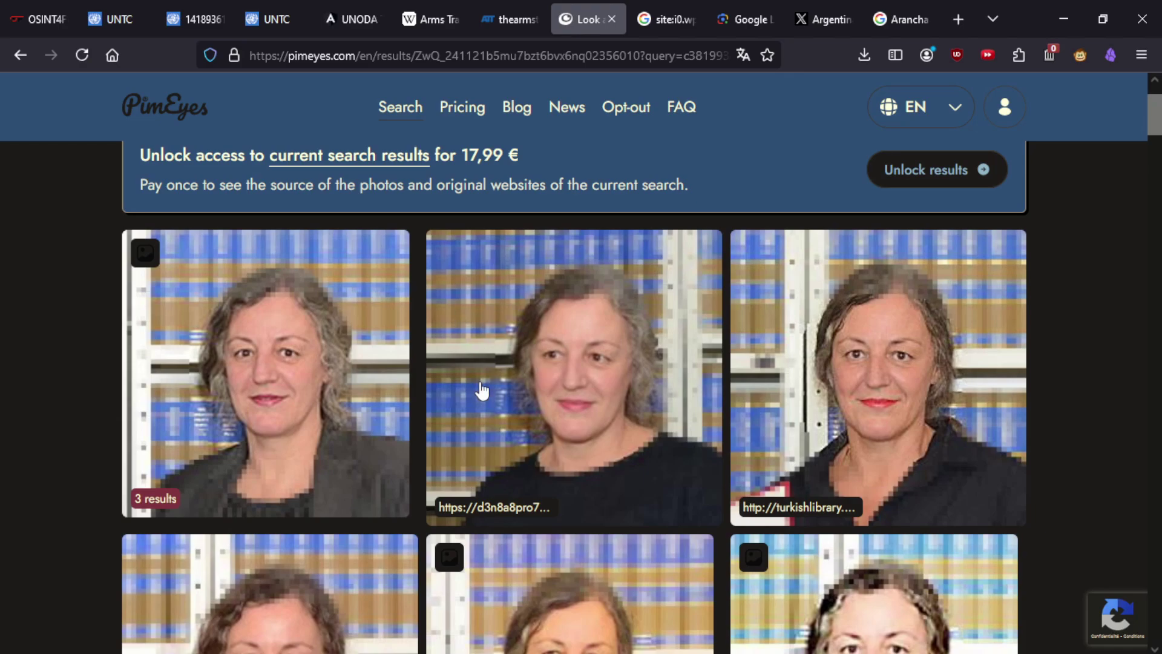
pyautogui.scroll(3, 533, 315)
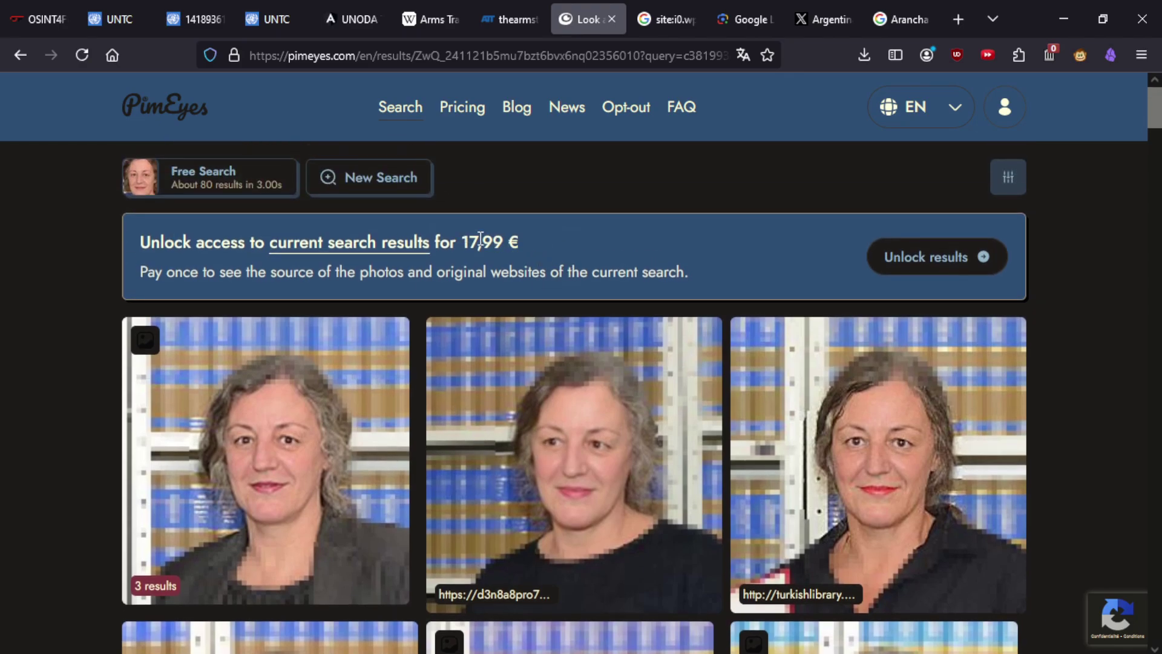
# Try to open the source website of the second PimEyes match, check the access plan prices and close the dialogs.
pyautogui.click(538, 508)
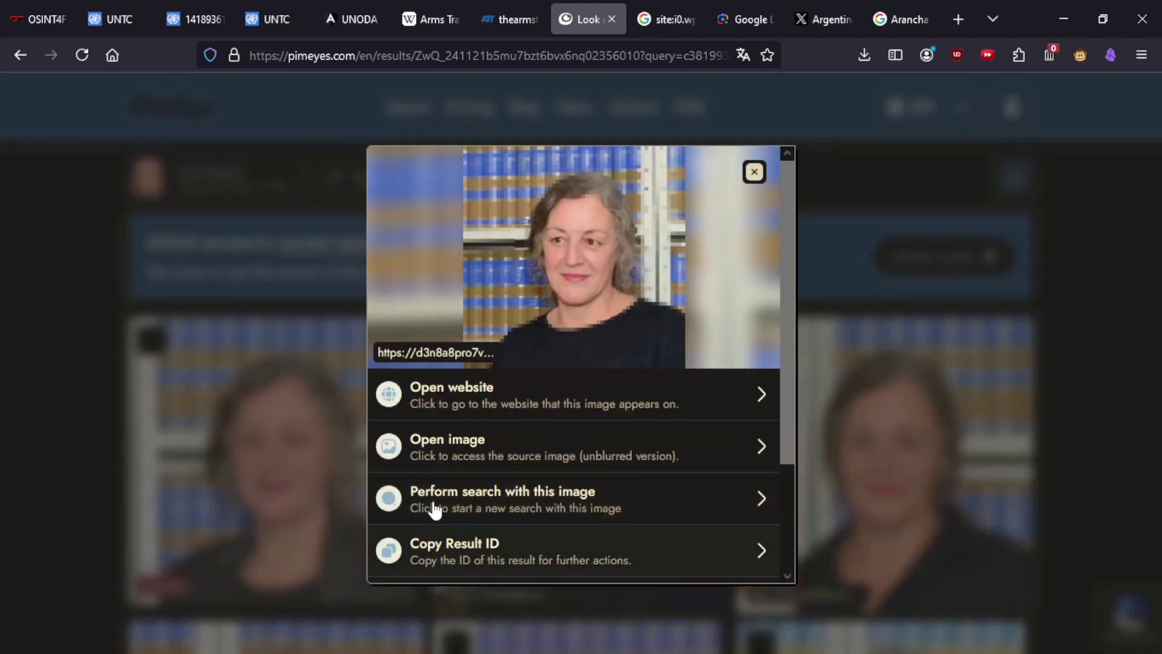
pyautogui.click(496, 406)
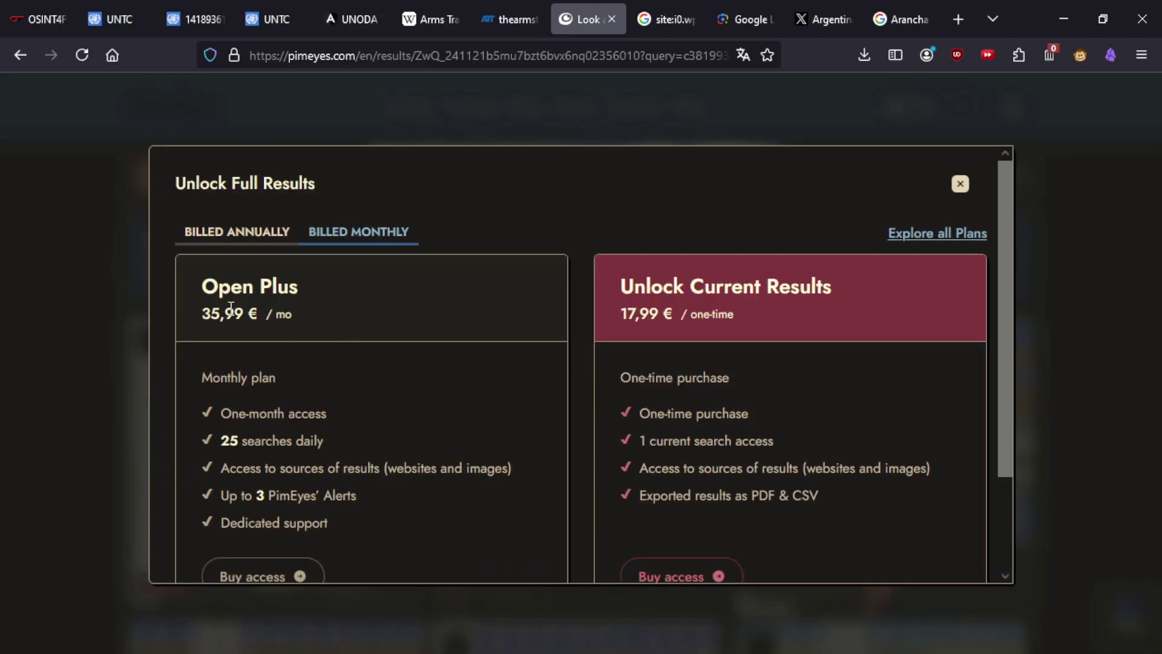
pyautogui.moveTo(254, 317); pyautogui.dragTo(202, 315)
pyautogui.click(151, 430)
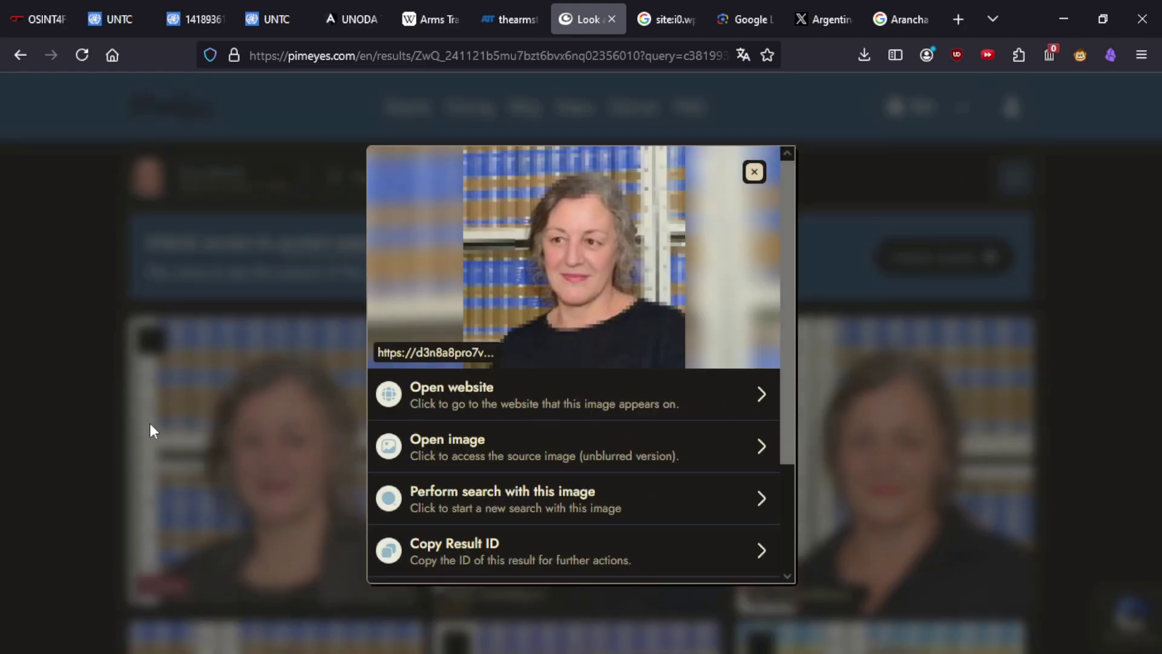
pyautogui.click(236, 501)
# Examine the remaining PimEyes face matches and their source domains, including the group of same-photo results.
pyautogui.scroll(-5, 309, 438)
pyautogui.click(310, 439)
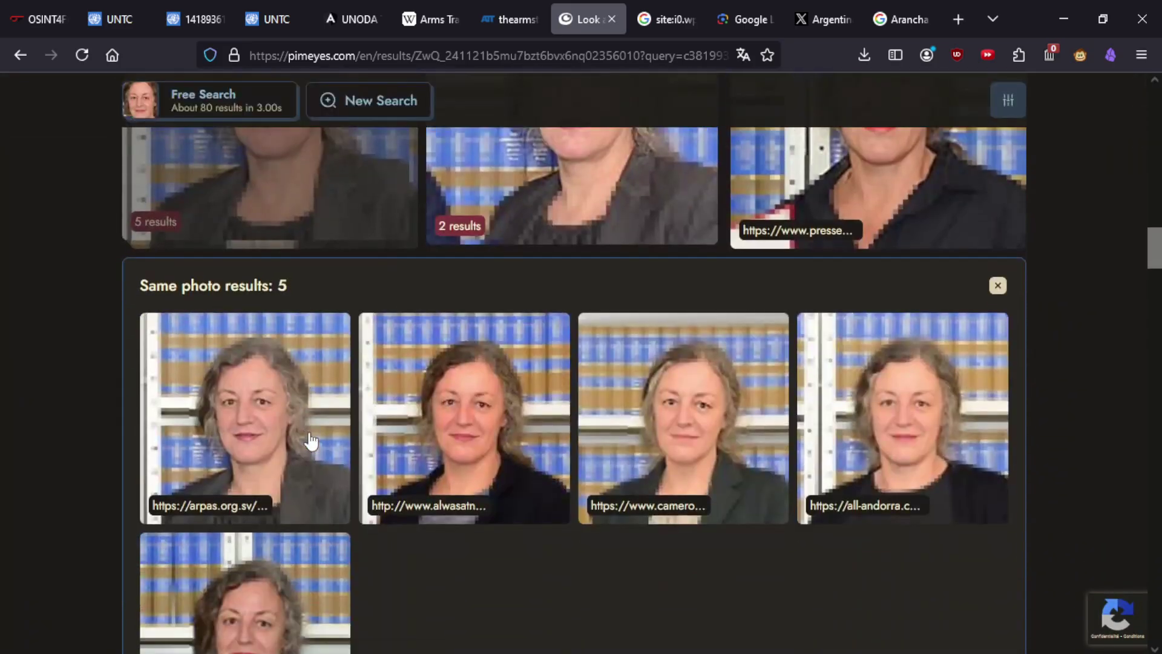
pyautogui.scroll(-15, 310, 440)
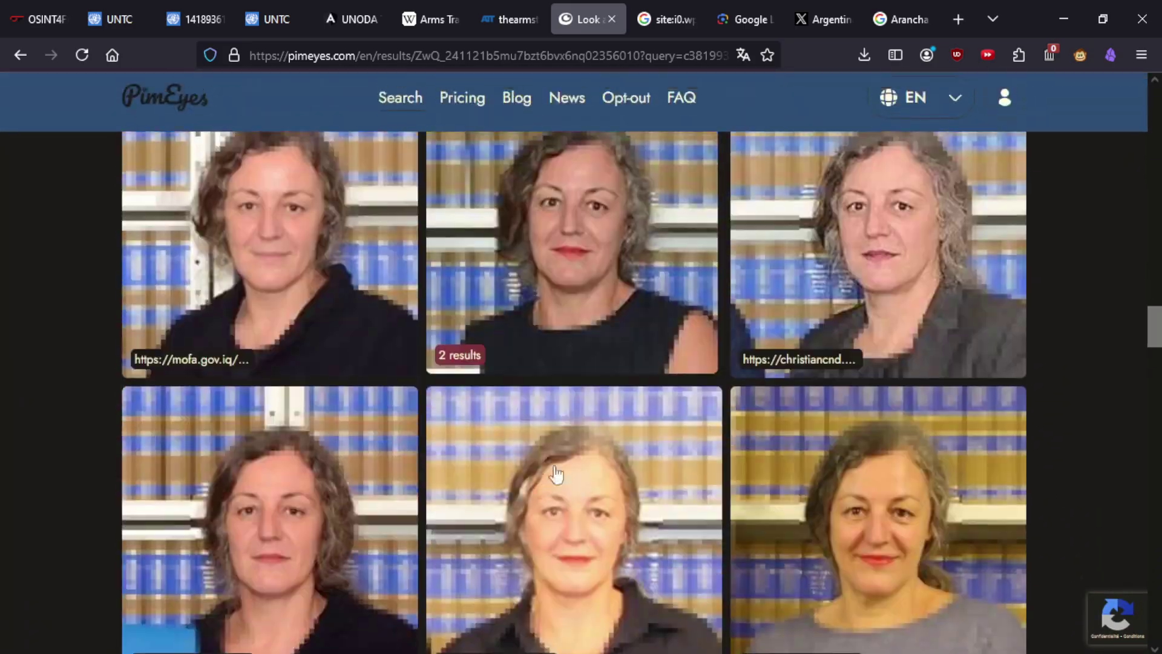
pyautogui.scroll(10, 544, 376)
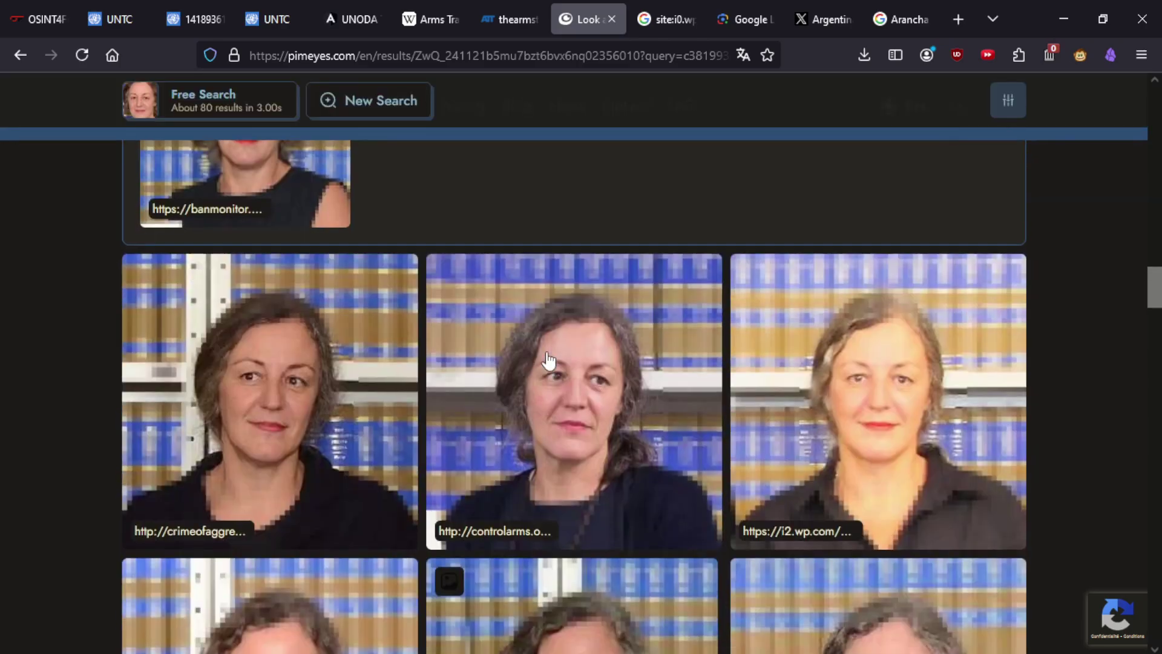
pyautogui.scroll(10, 549, 364)
pyautogui.scroll(5, 579, 482)
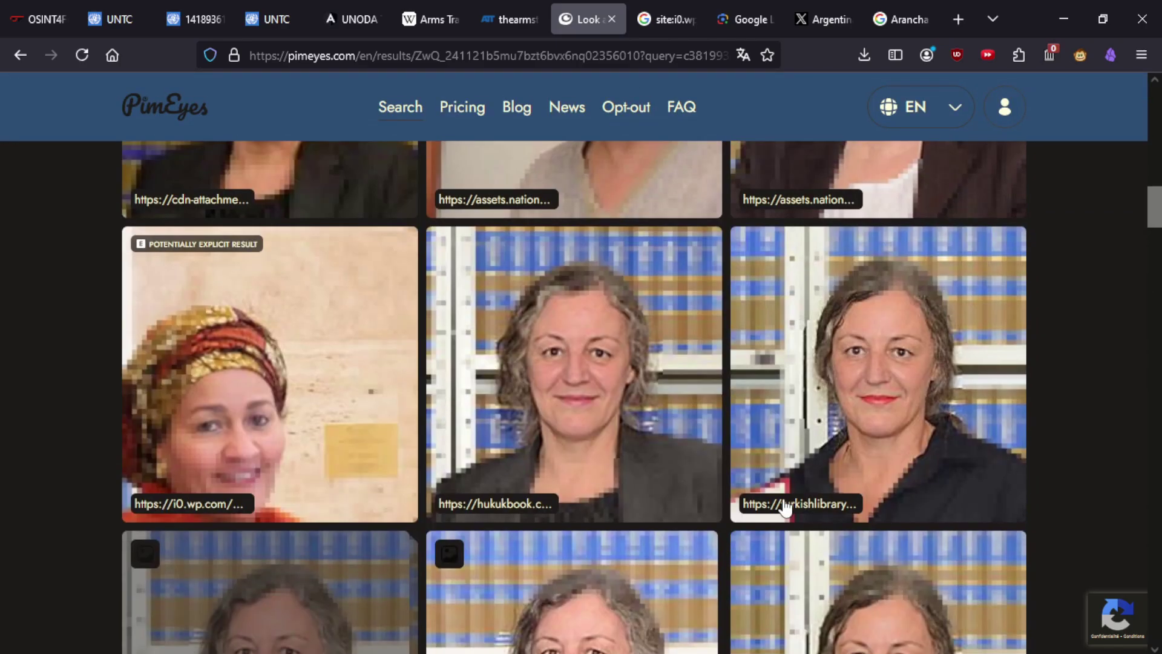
pyautogui.scroll(1, 644, 495)
pyautogui.scroll(-2, 423, 514)
pyautogui.scroll(8, 417, 508)
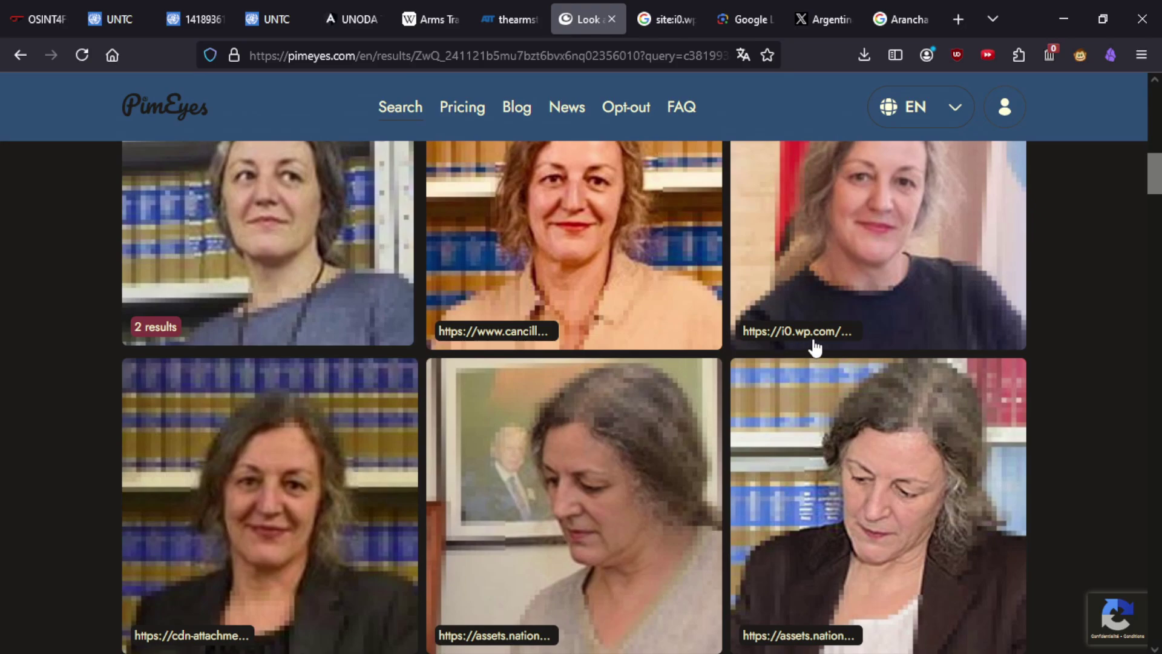
# Review the Google results for site:i0.wp.com and close that results page.
pyautogui.click(665, 19)
pyautogui.tripleClick(216, 115)
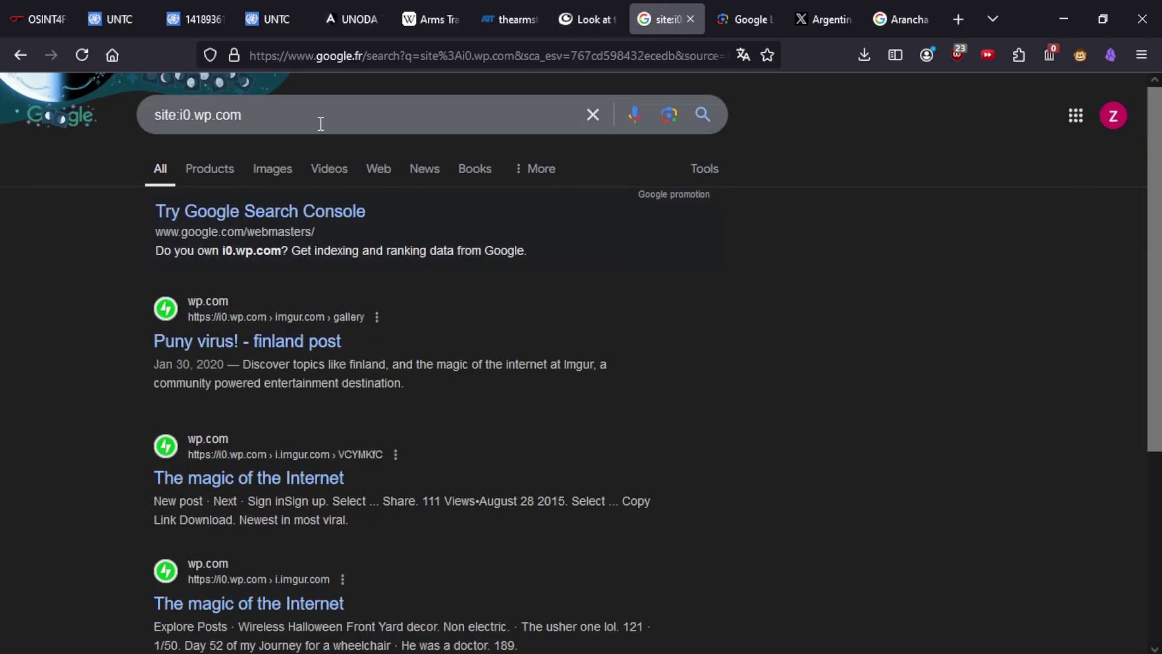
pyautogui.click(74, 315)
pyautogui.scroll(-4, 195, 254)
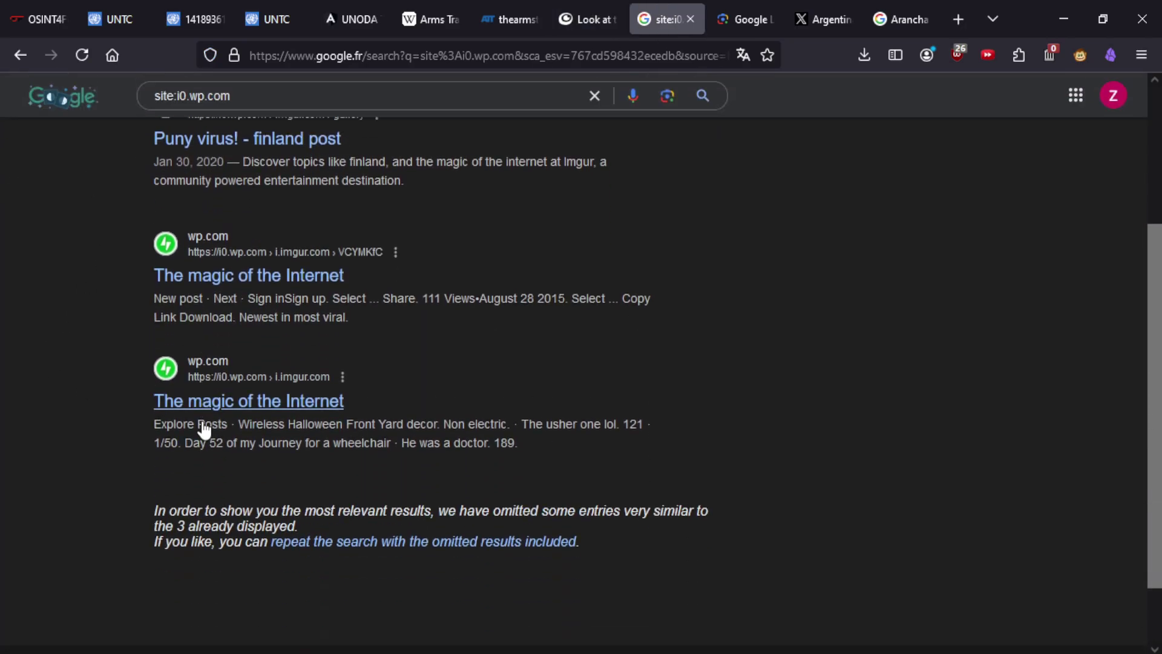
pyautogui.scroll(3, 248, 364)
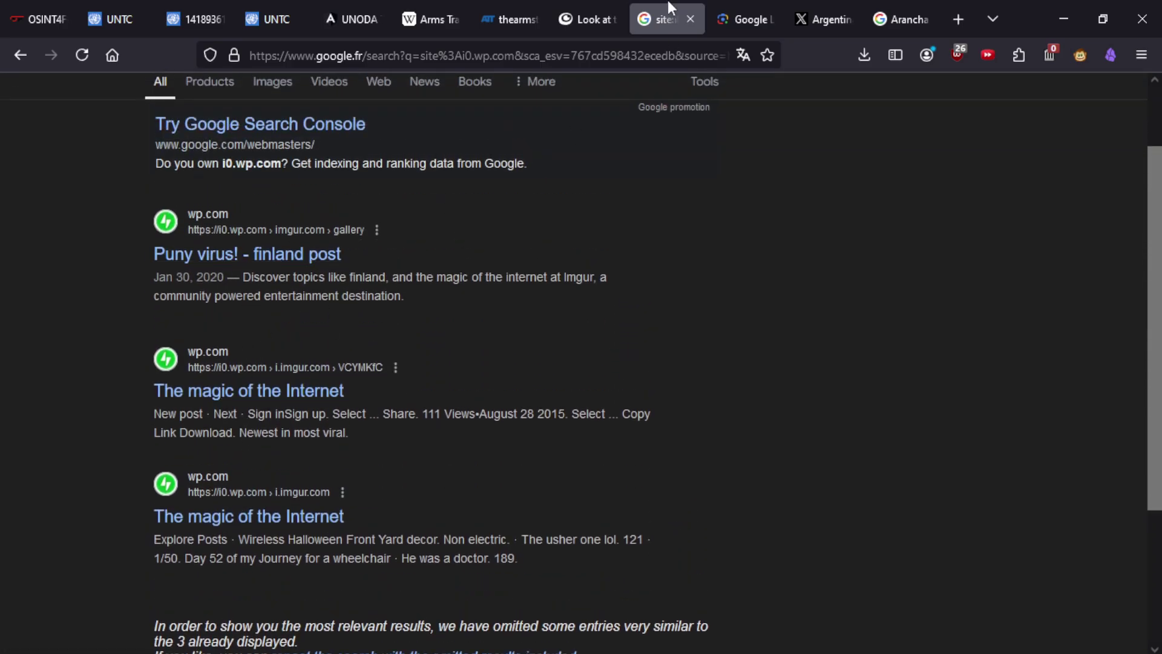
pyautogui.click(690, 19)
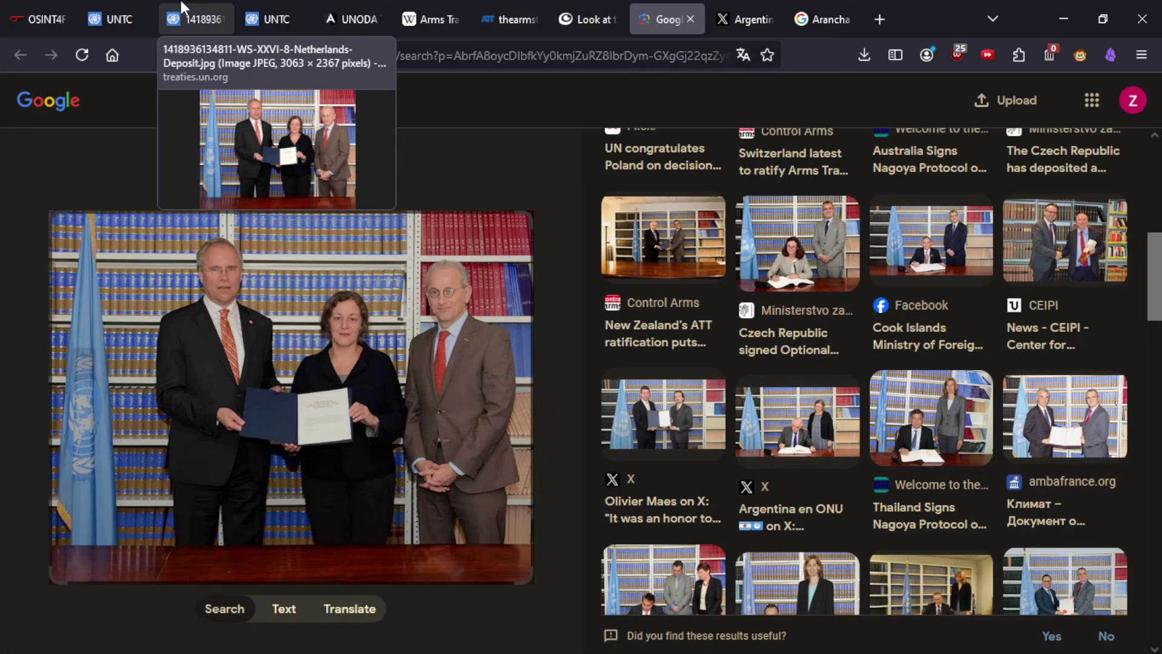
# Compare the December 2014 UN treaty photo list and the Netherlands deposit photo with the Google Lens visual matches.
pyautogui.click(188, 15)
pyautogui.click(137, 2)
pyautogui.scroll(3, 898, 483)
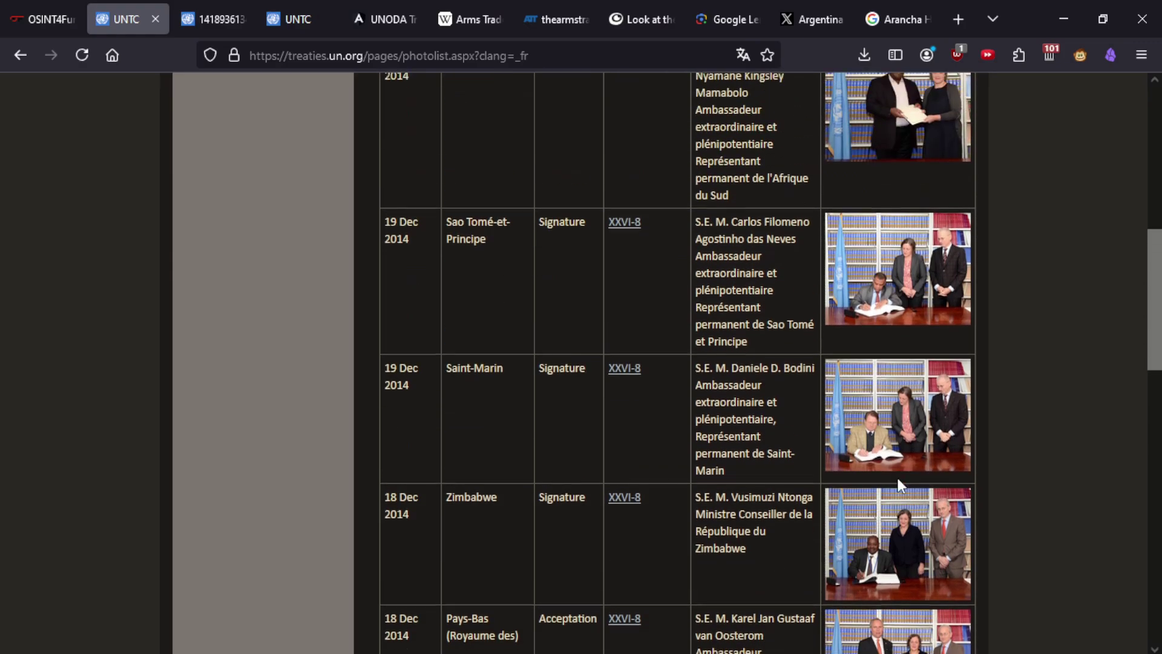
pyautogui.scroll(-3, 947, 447)
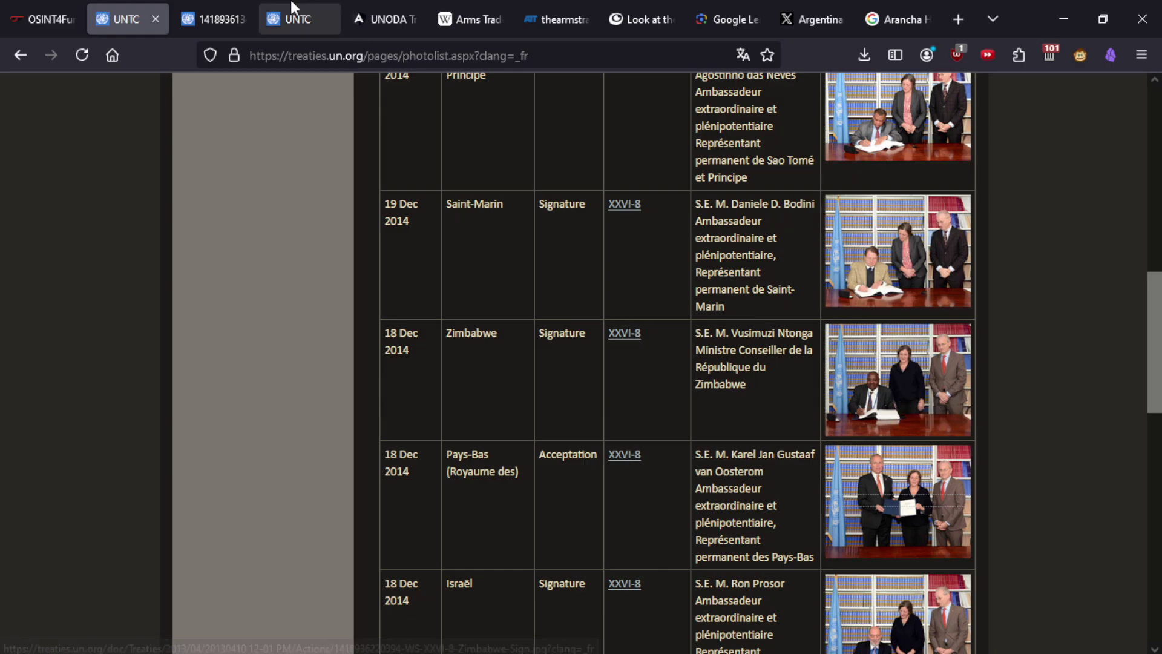
pyautogui.click(215, 18)
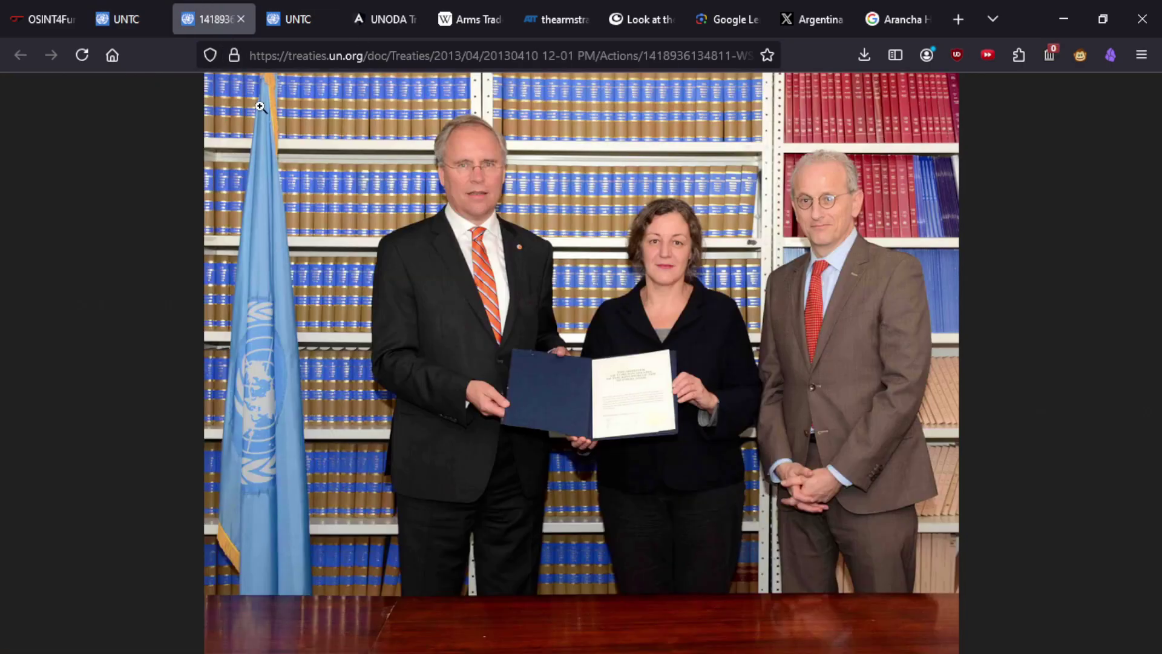
pyautogui.click(693, 23)
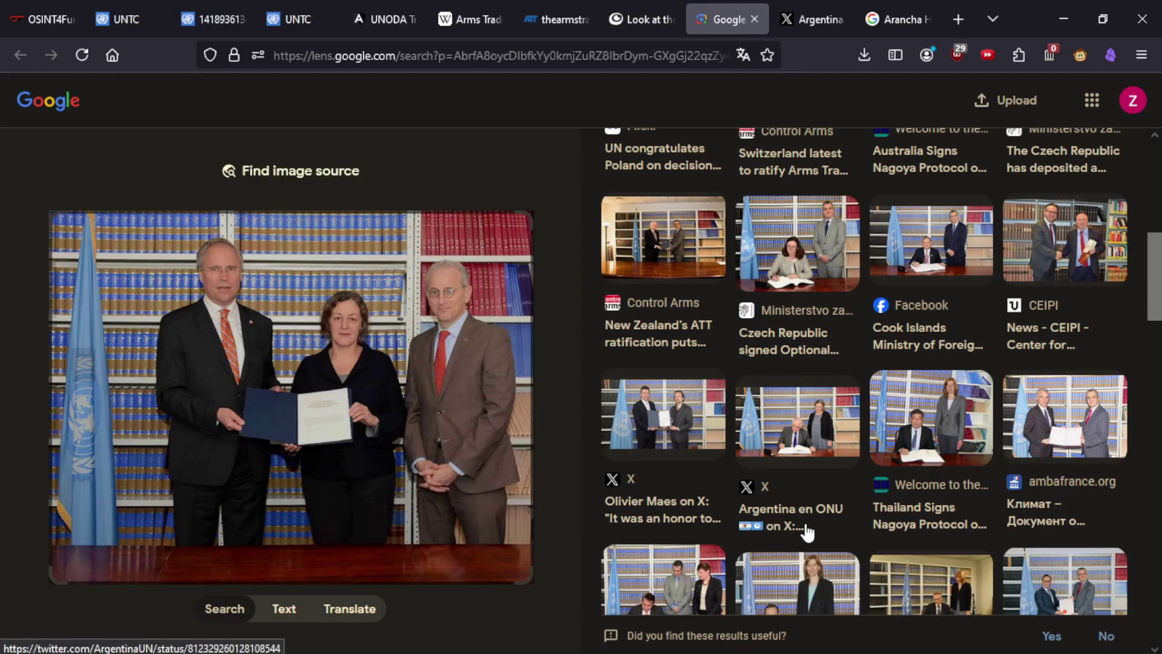
# Read the ArgentinaUN post on X, highlighting the ambassador's name and the name and title of the UN officiating officer.
pyautogui.click(812, 18)
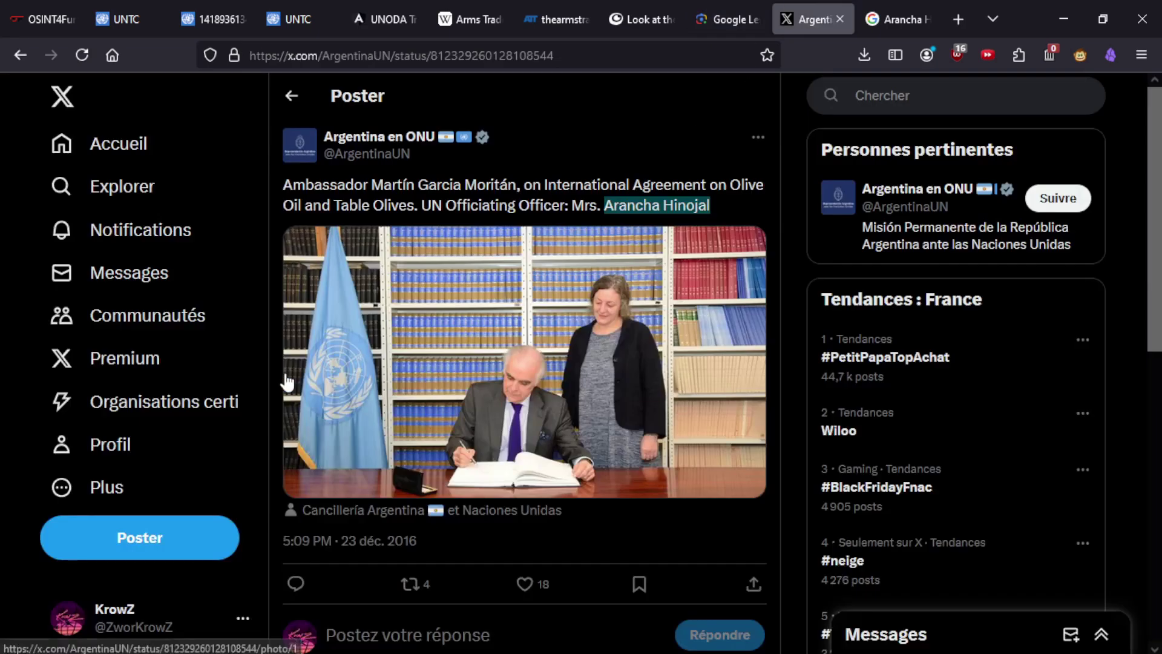
pyautogui.click(377, 178)
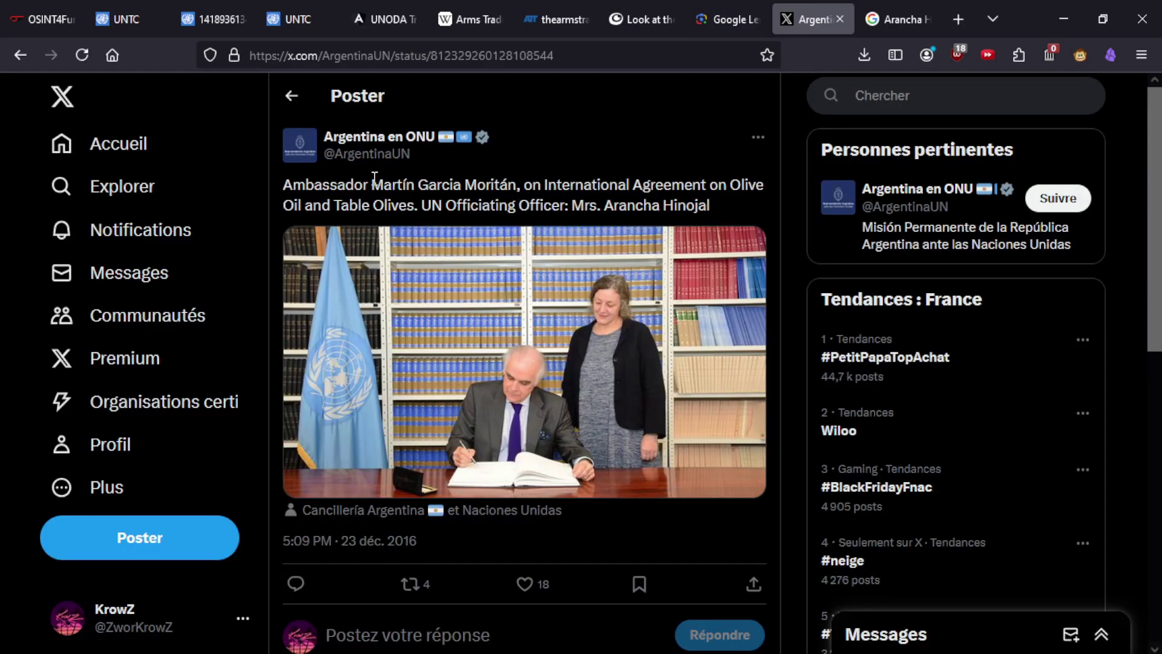
pyautogui.moveTo(521, 184); pyautogui.dragTo(370, 185)
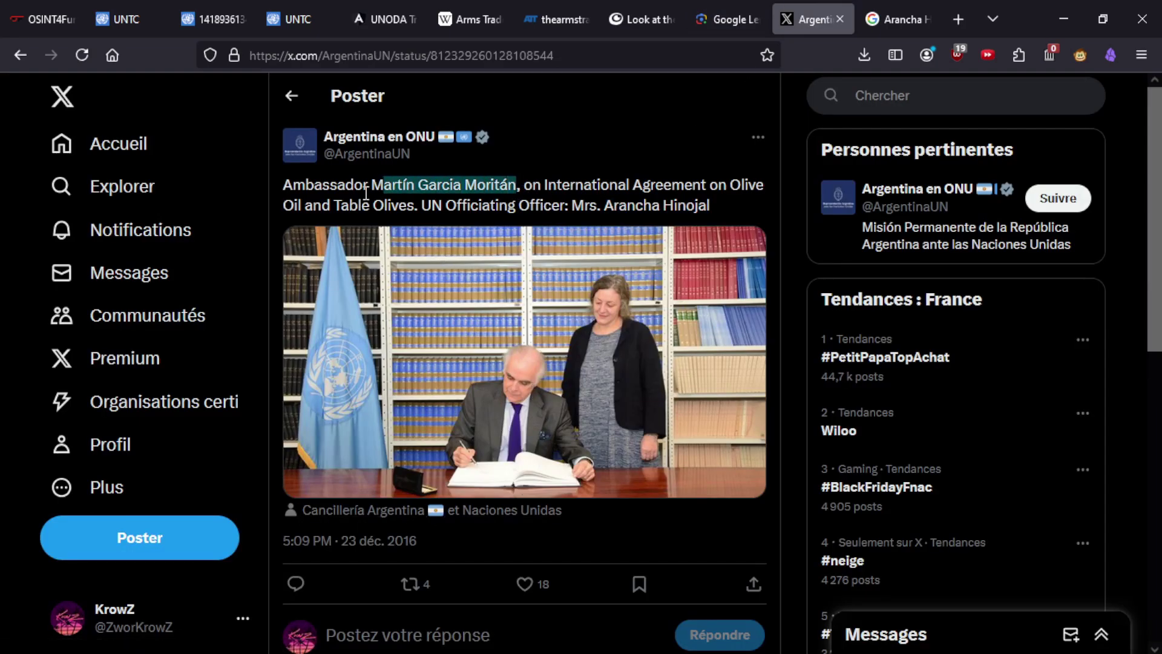
pyautogui.click(519, 194)
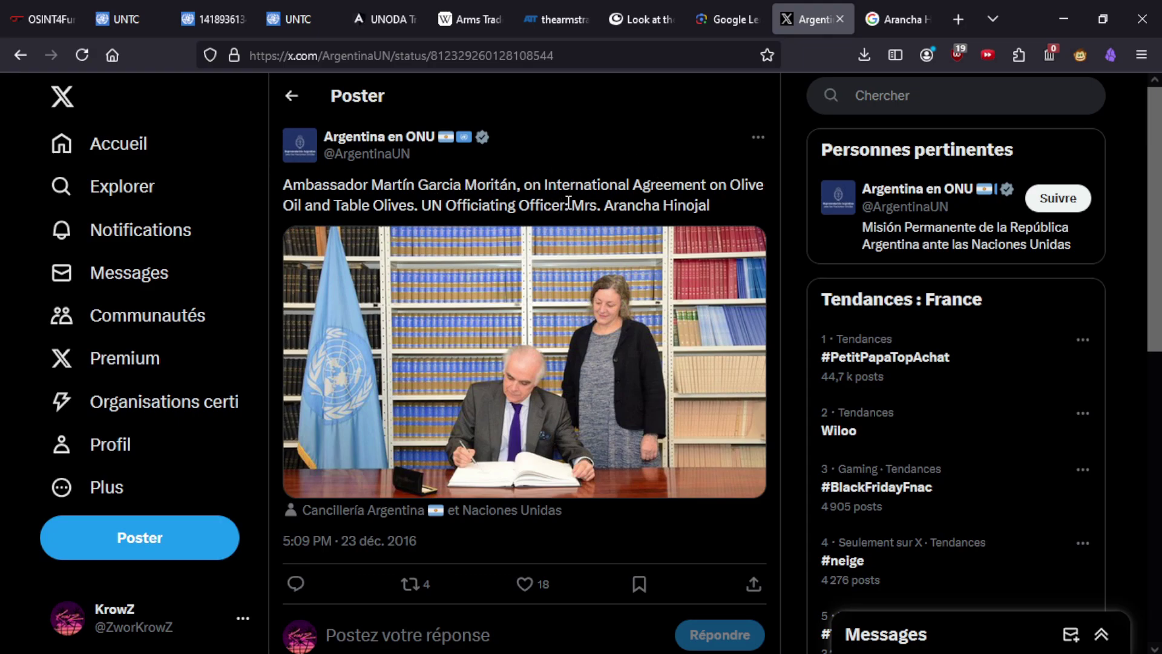
pyautogui.moveTo(536, 200); pyautogui.dragTo(453, 201)
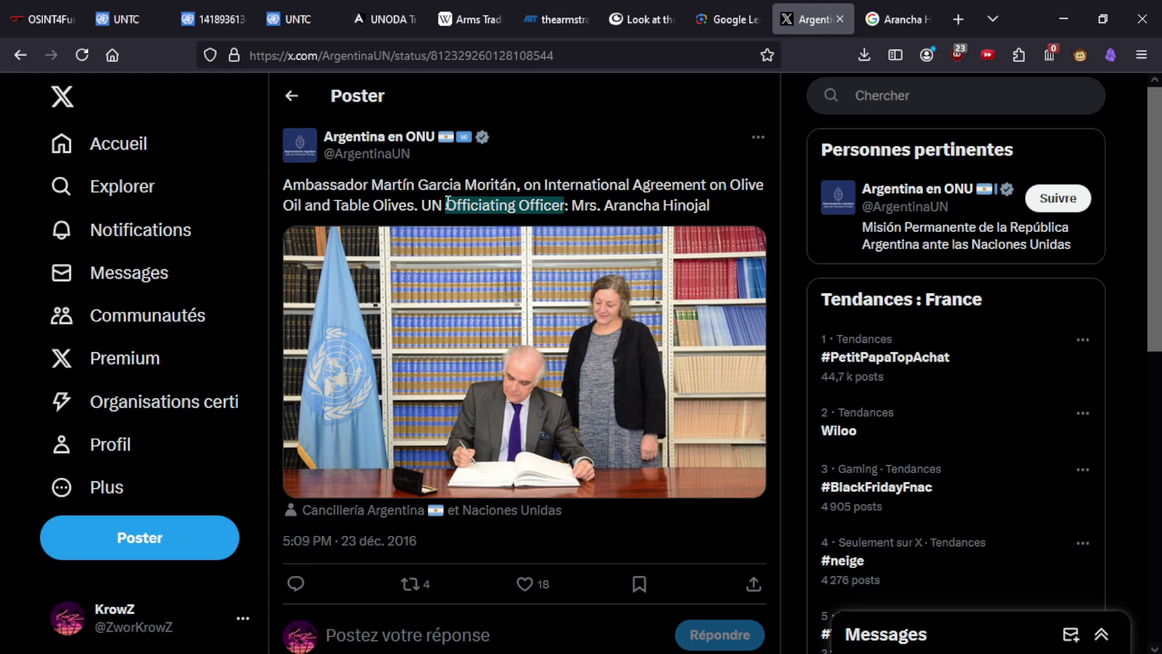
pyautogui.click(582, 202)
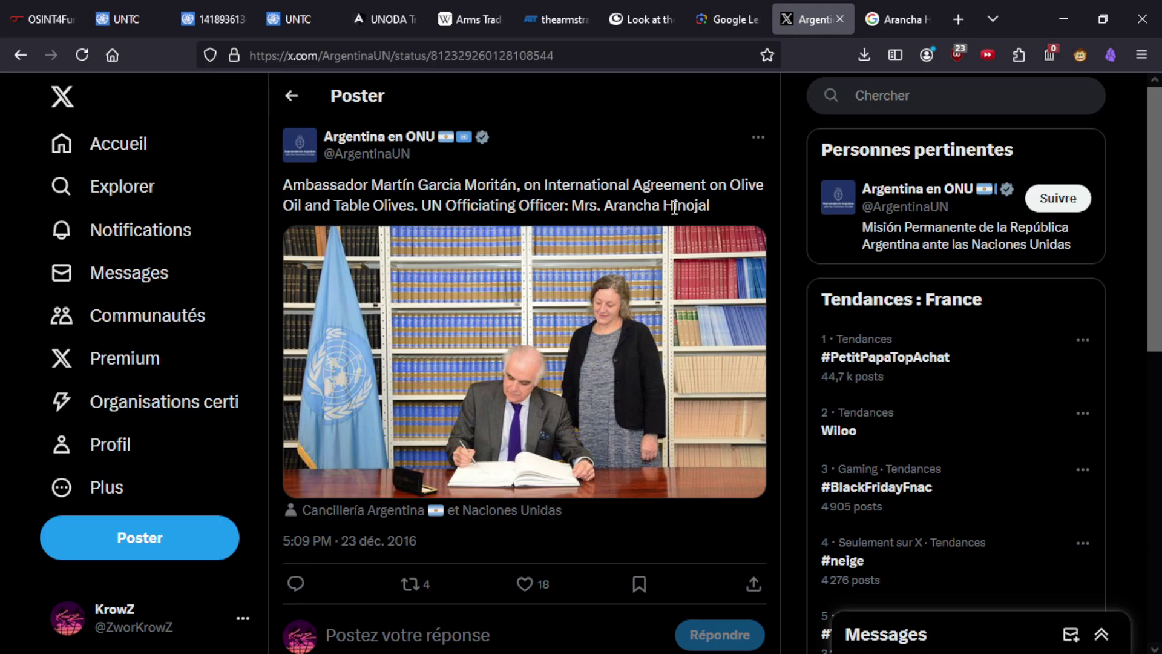
pyautogui.moveTo(572, 204); pyautogui.dragTo(687, 206)
pyautogui.click(719, 209)
# Look through the Google image results for the officiating officer's name to compare her face.
pyautogui.click(890, 11)
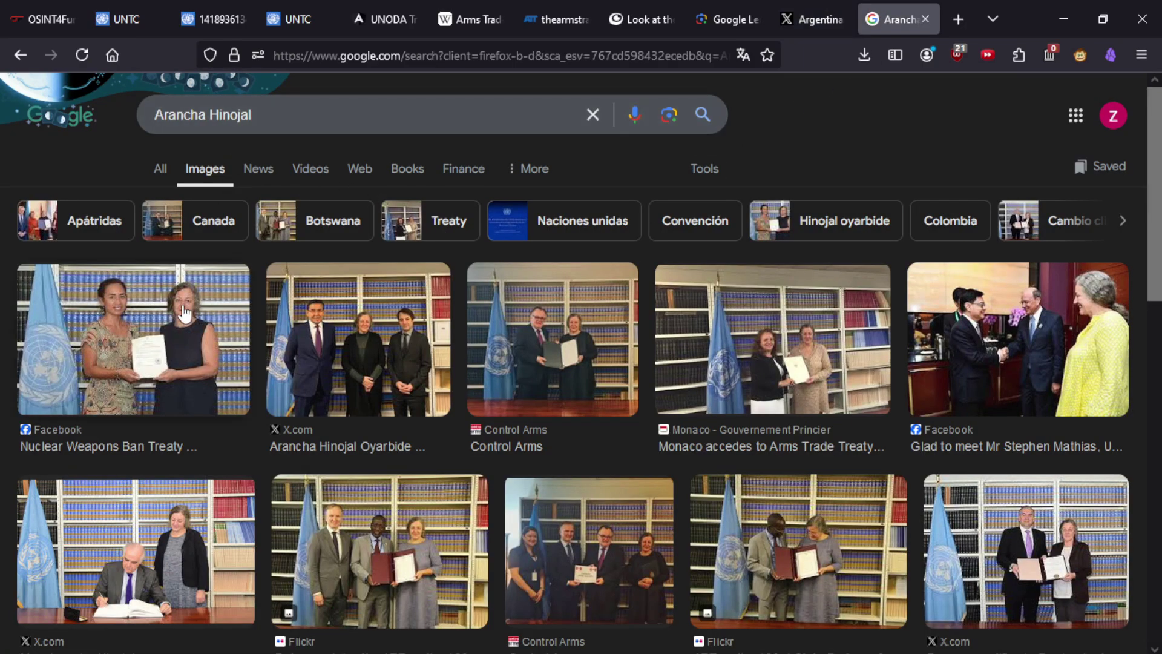
pyautogui.scroll(-5, 354, 372)
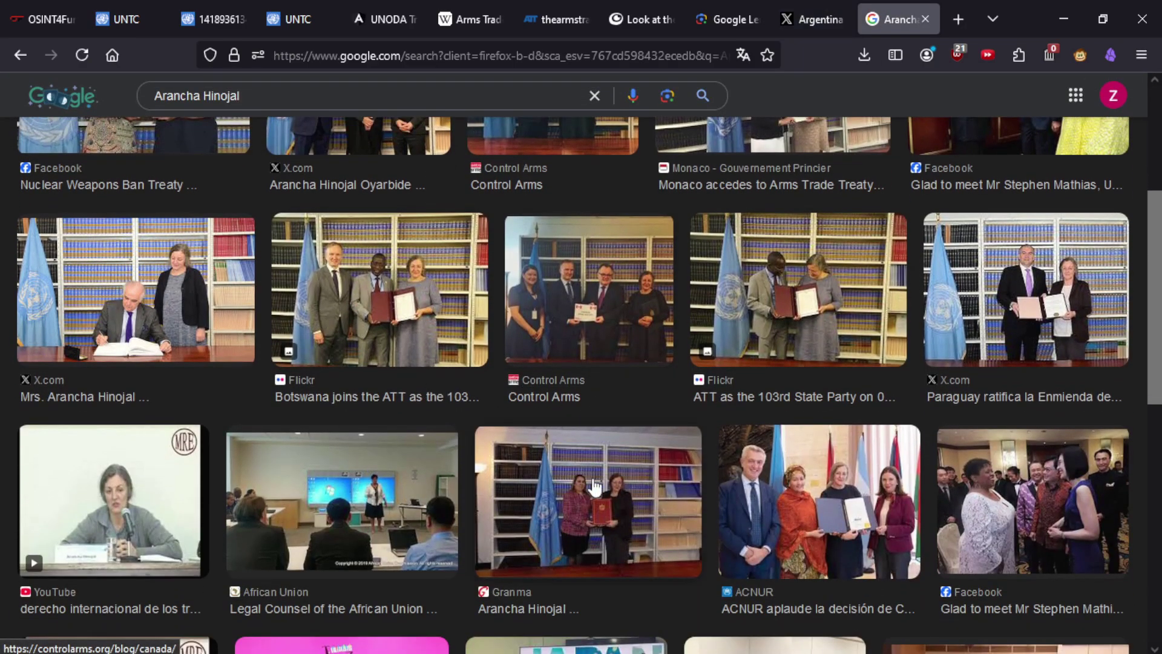
pyautogui.scroll(5, 381, 321)
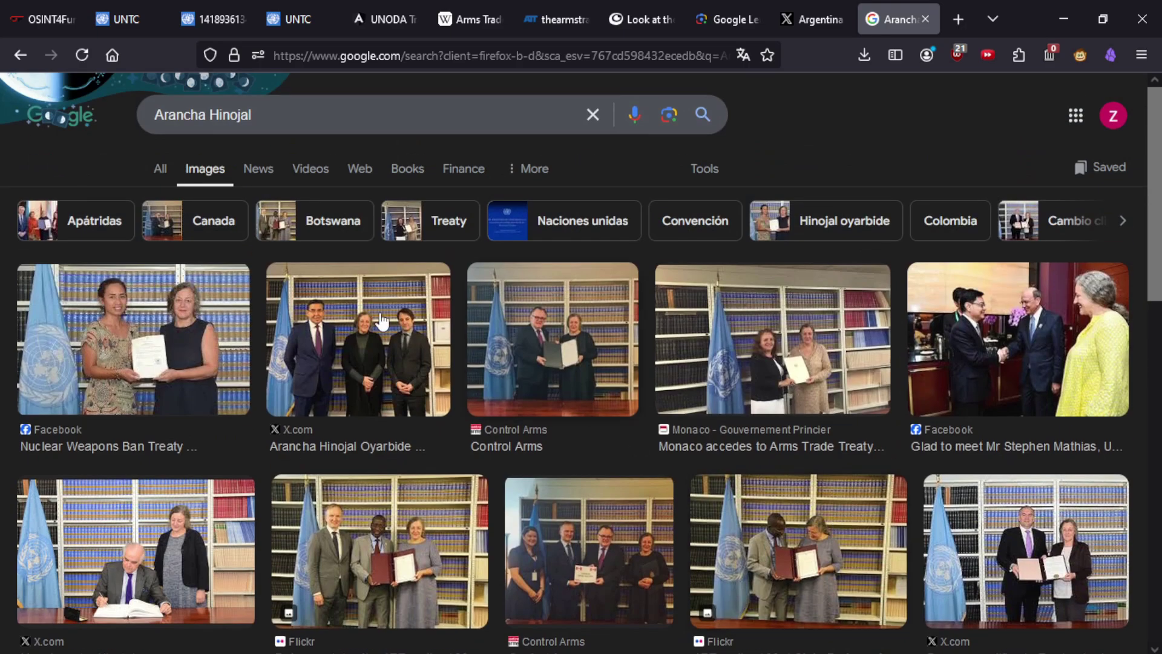
# Open the "Treaty Section - Technical Assistance" page from the web results and highlight the Substantive Legal Issues contact name.
pyautogui.click(160, 170)
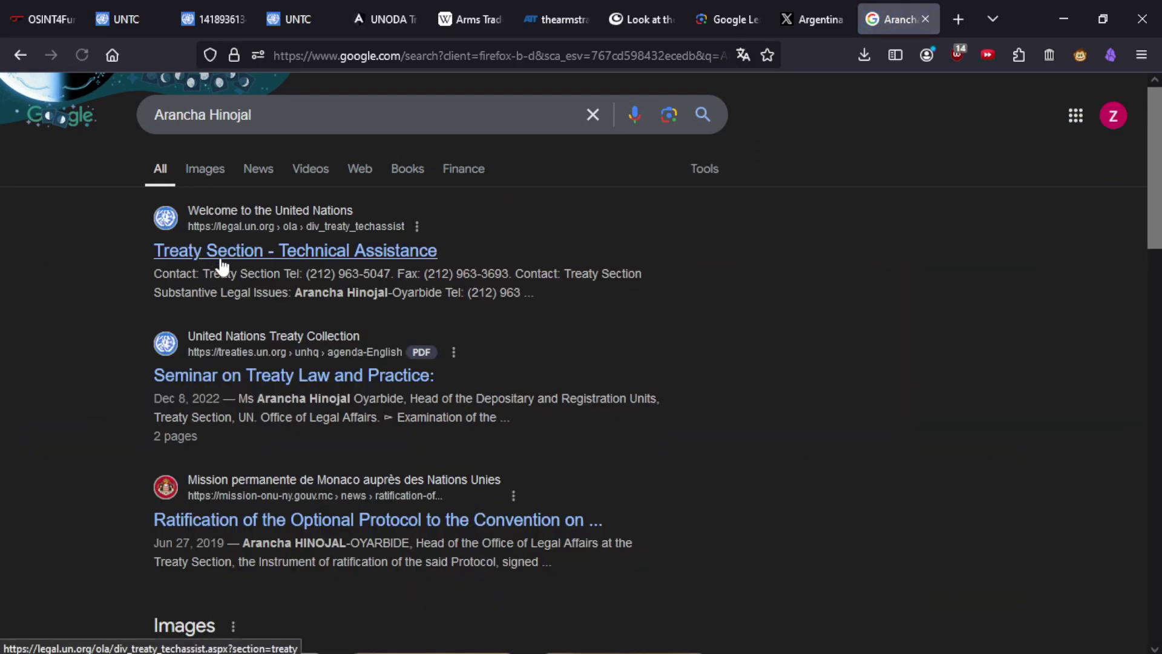
pyautogui.click(221, 254)
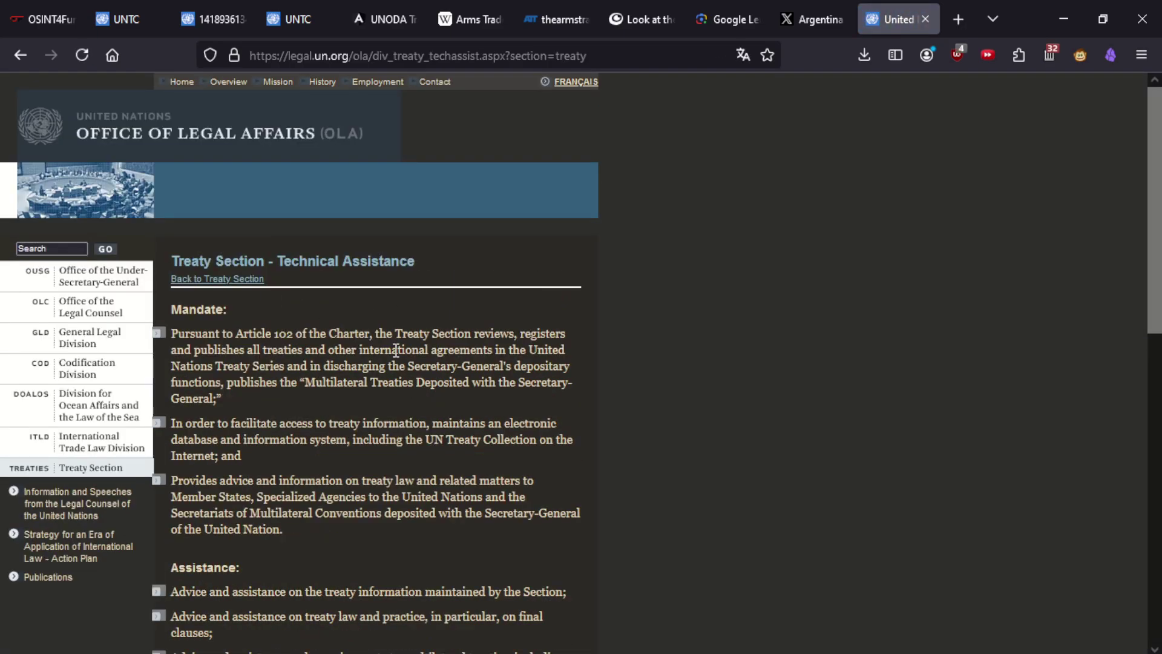
pyautogui.scroll(-3, 389, 445)
pyautogui.scroll(-8, 389, 445)
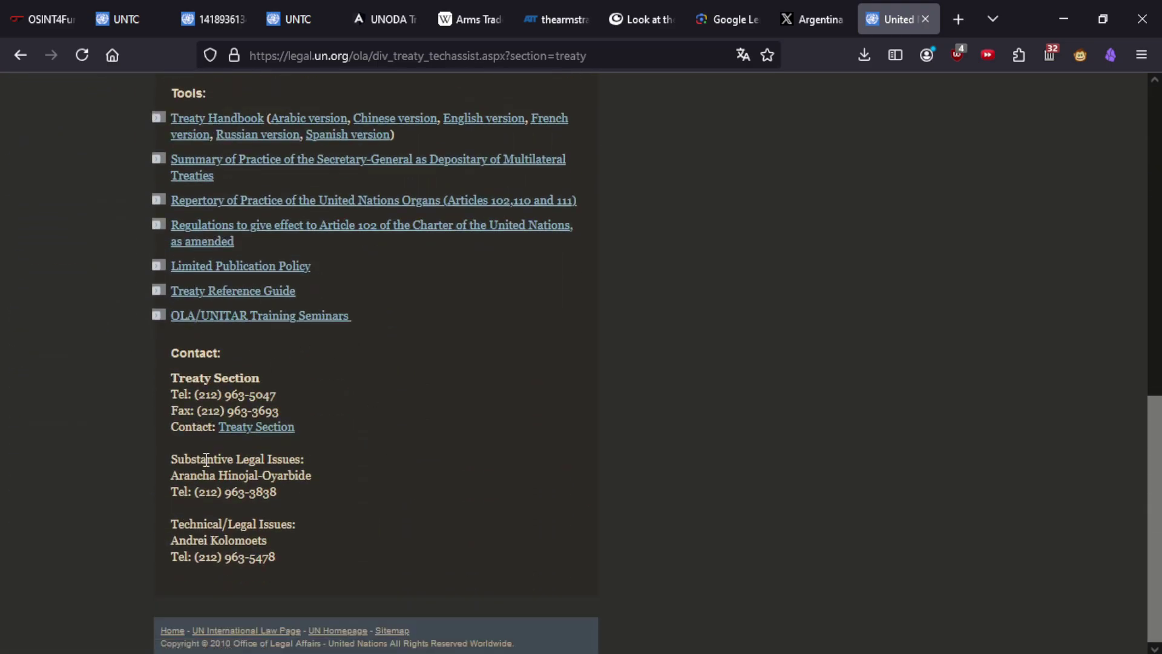
pyautogui.moveTo(171, 459); pyautogui.dragTo(289, 461)
pyautogui.click(284, 480)
pyautogui.moveTo(172, 478); pyautogui.dragTo(326, 480)
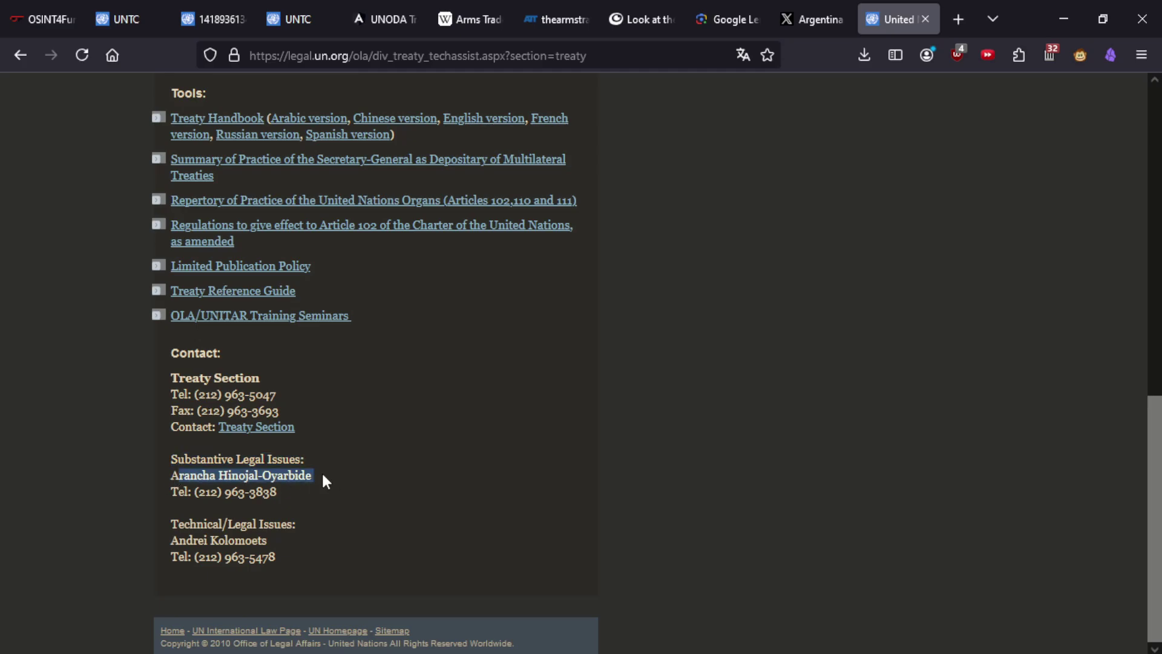
pyautogui.click(324, 475)
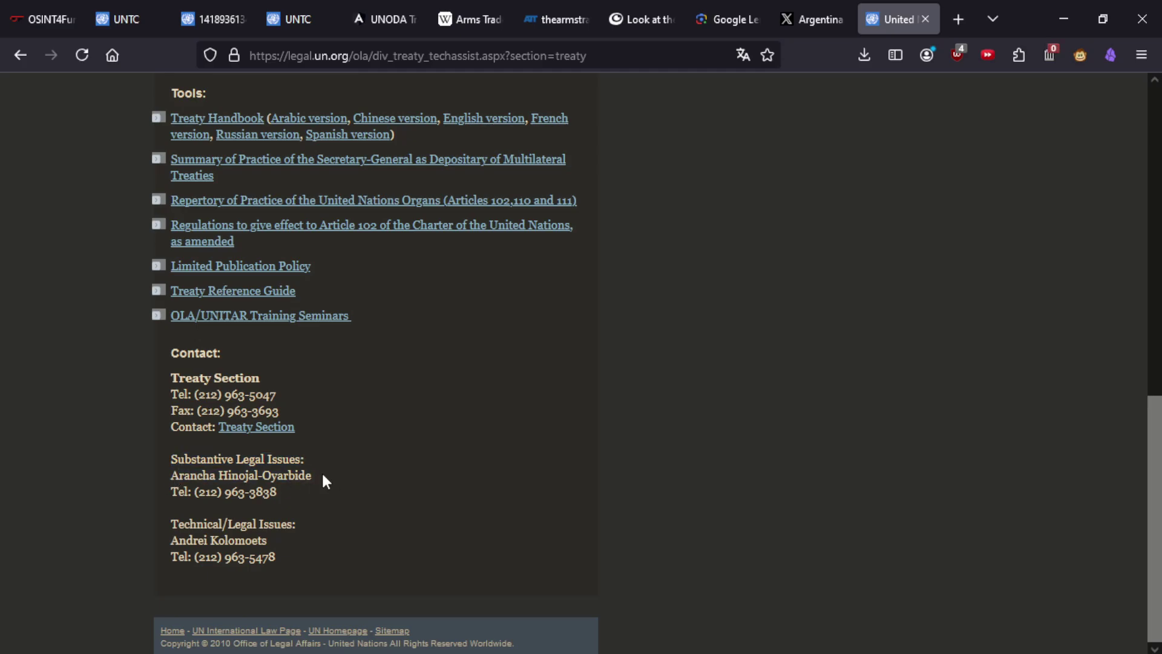
# Open the "Seminar on Treaty Law and Practice" agenda PDF from the search results and recheck the OSINT4Fun challenge questions.
pyautogui.click(18, 65)
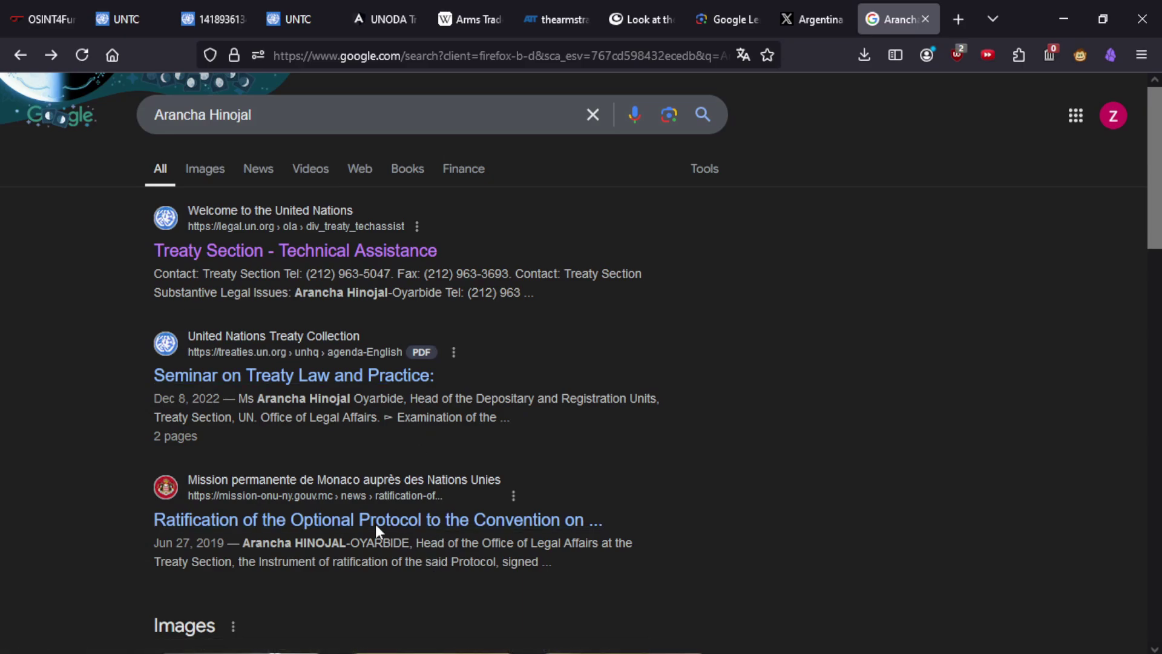
pyautogui.click(248, 377)
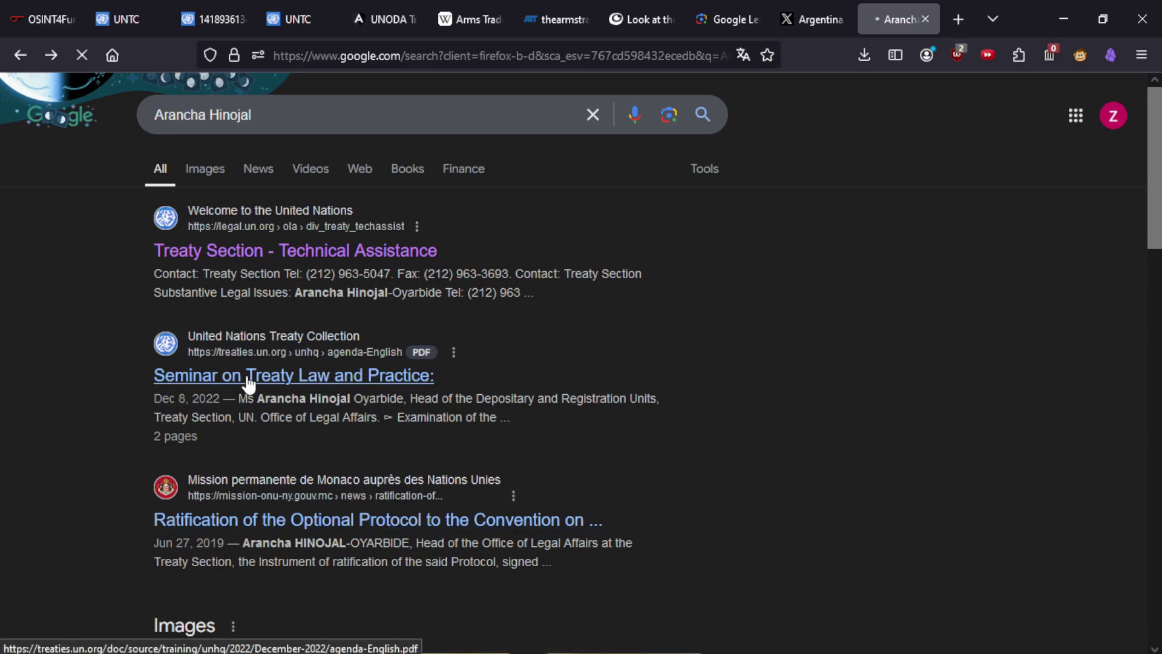
pyautogui.click(563, 535)
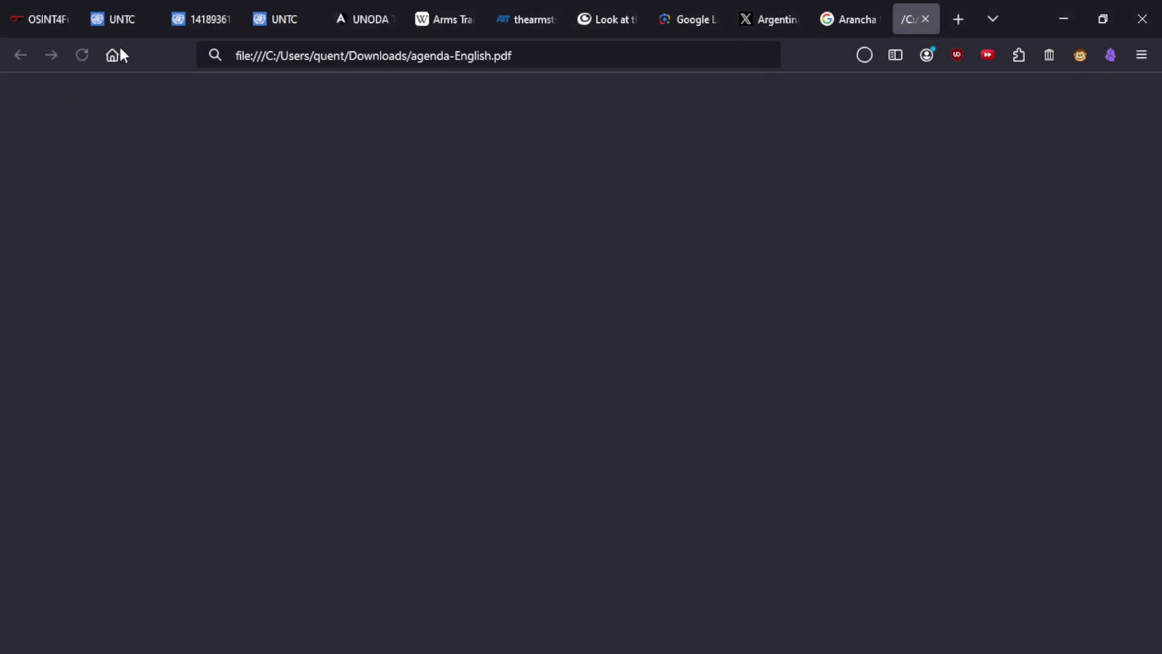
pyautogui.click(41, 2)
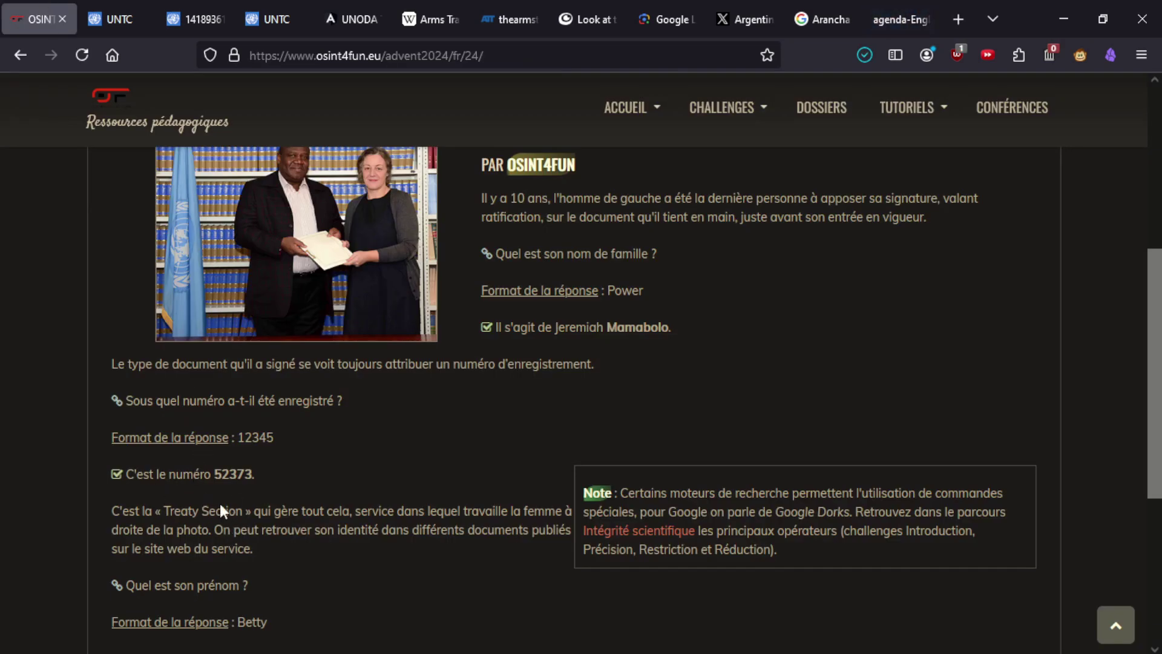
pyautogui.scroll(1, 706, 506)
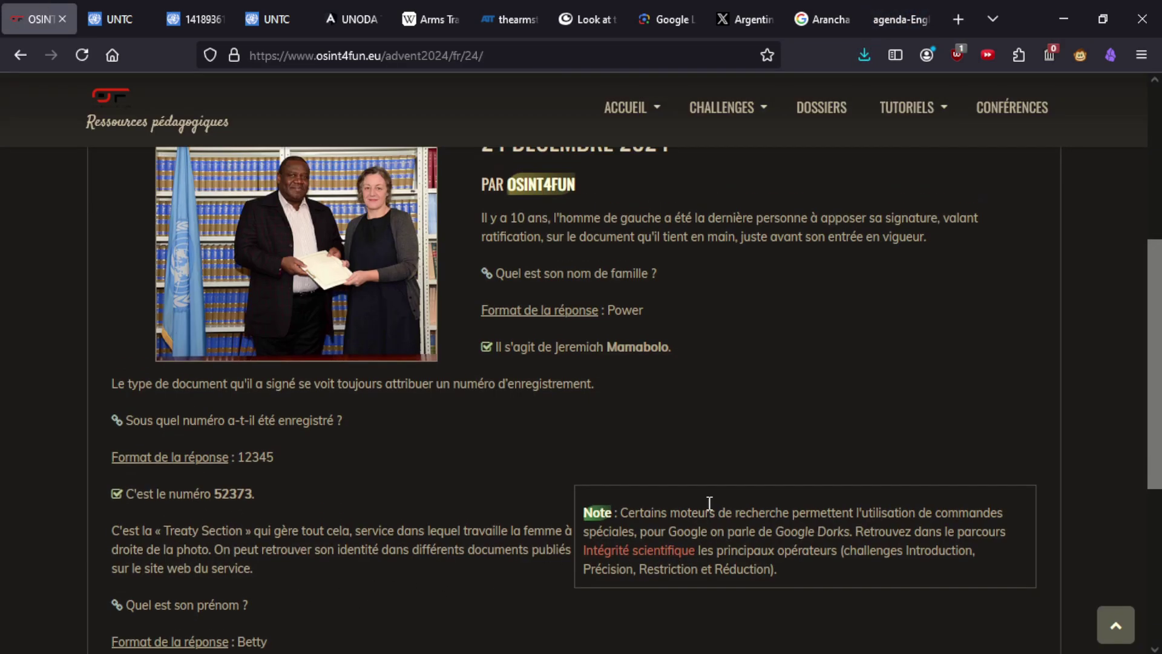
# Examine the speakers listed in agenda-English.pdf, highlighting the opening speaker and the 10:30 am speaker.
pyautogui.click(899, 6)
pyautogui.scroll(-4, 587, 437)
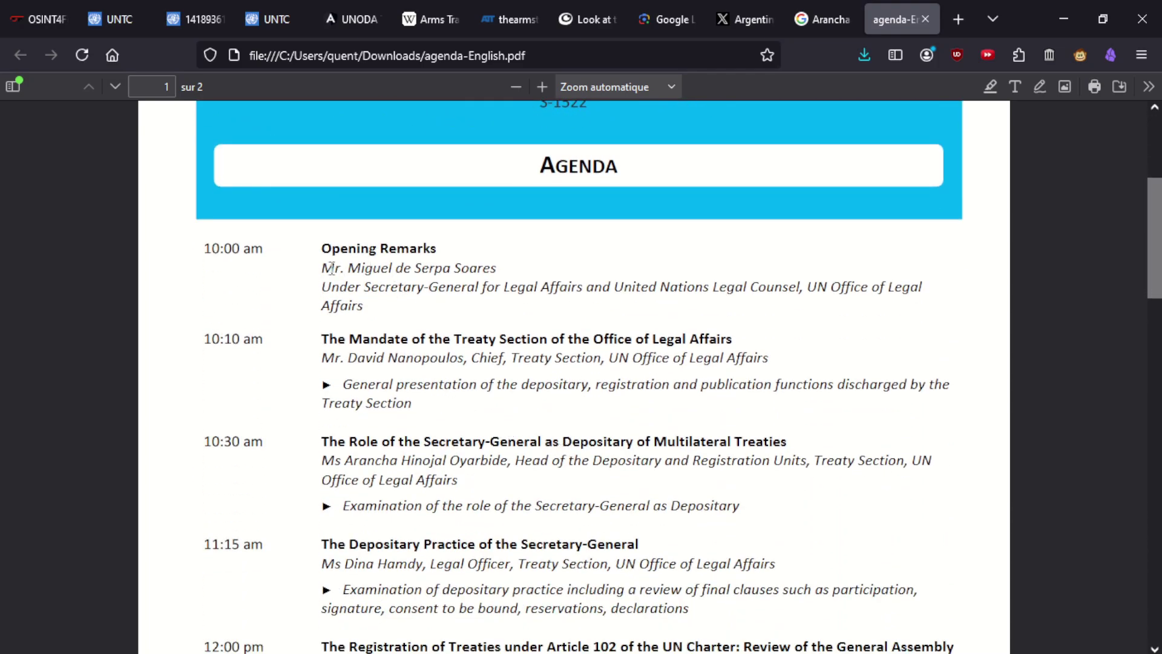
pyautogui.moveTo(332, 267); pyautogui.dragTo(518, 283)
pyautogui.click(511, 309)
pyautogui.moveTo(378, 463); pyautogui.dragTo(306, 467)
pyautogui.click(351, 466)
pyautogui.scroll(-1, 356, 450)
pyautogui.scroll(-1, 356, 472)
# Highlight the agenda's subtitle about the work of the Treaty Section of the United Nations Office of Legal Affairs.
pyautogui.scroll(5, 402, 403)
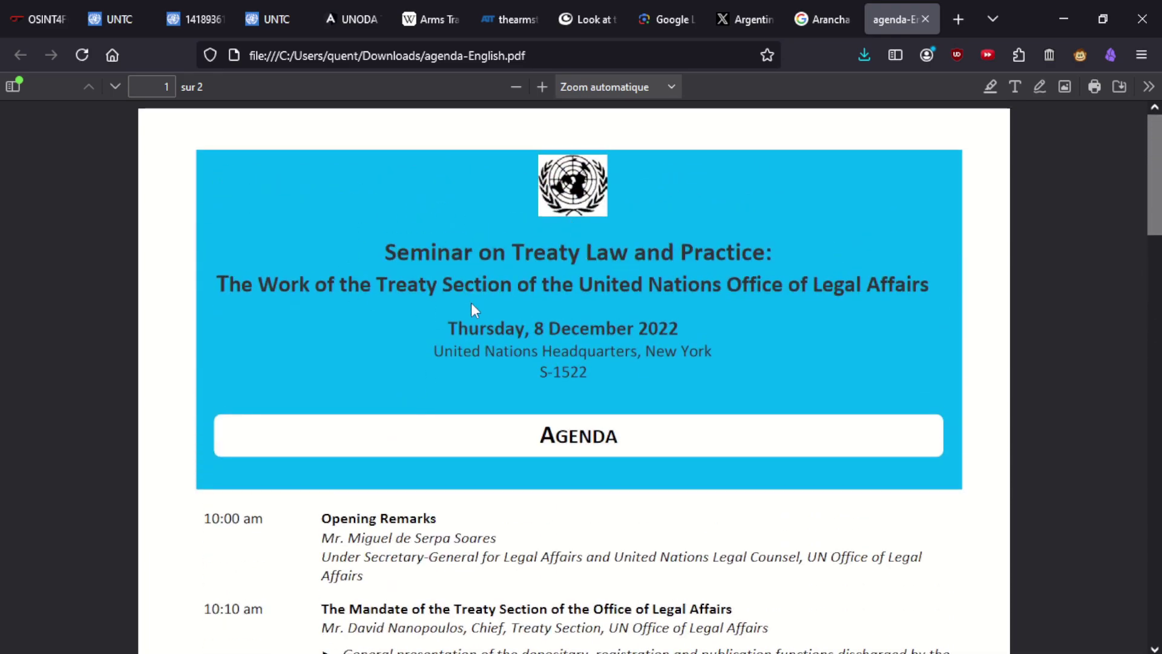
pyautogui.moveTo(921, 282); pyautogui.dragTo(227, 292)
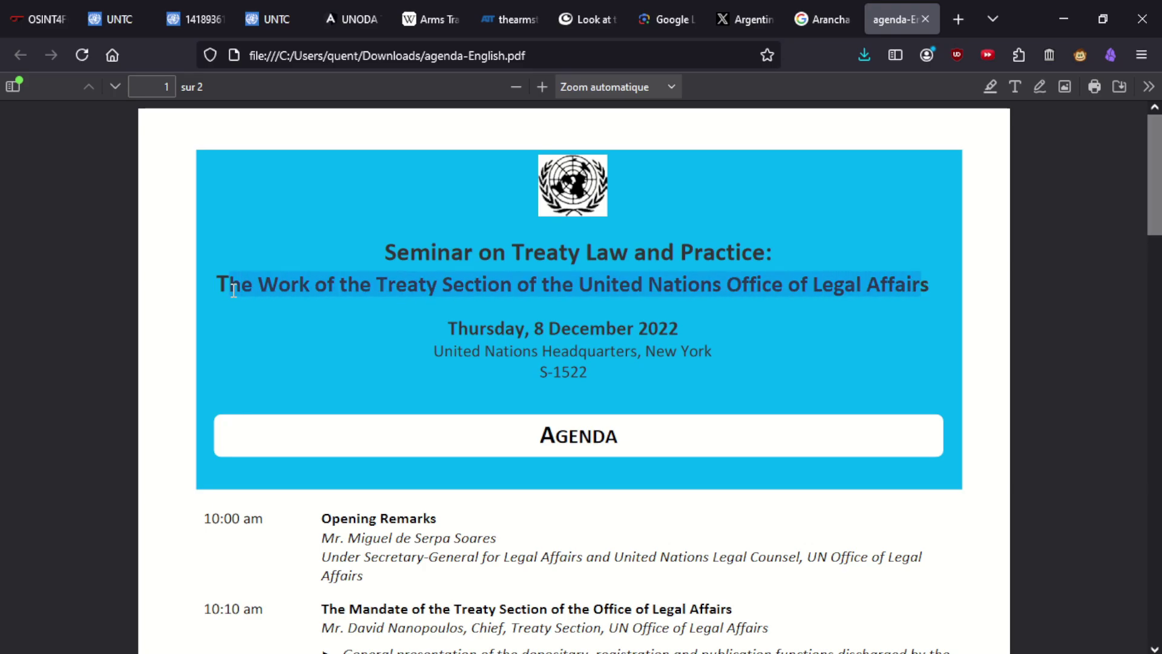
pyautogui.click(625, 323)
pyautogui.doubleClick(857, 272)
pyautogui.click(863, 282)
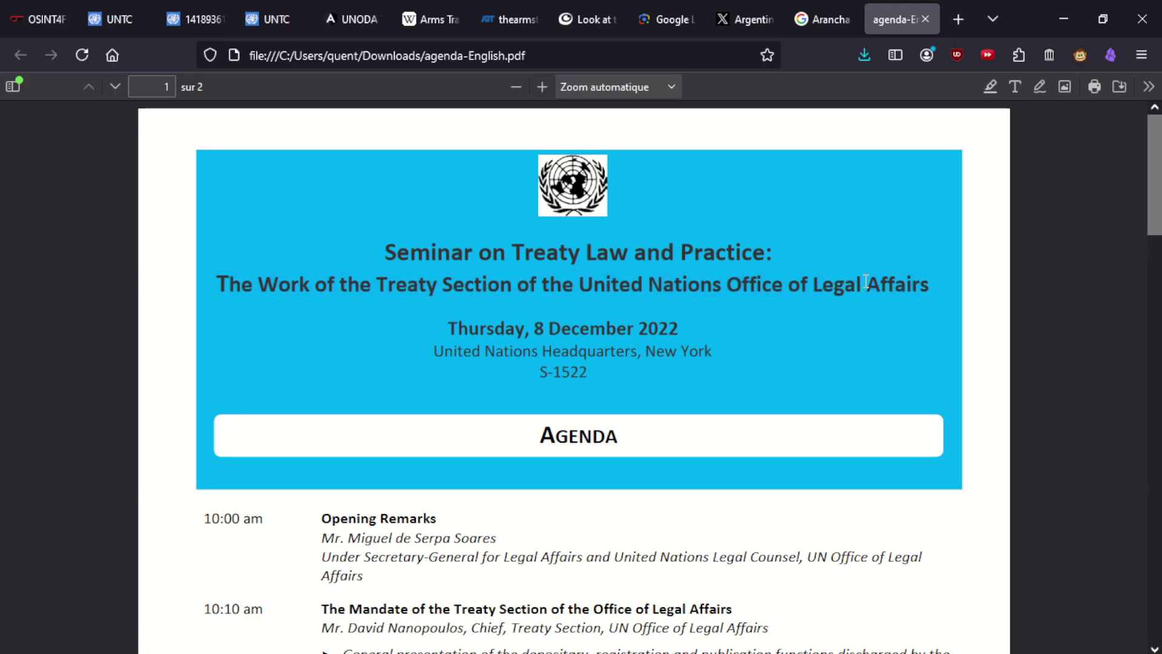
pyautogui.moveTo(864, 282); pyautogui.dragTo(822, 280)
pyautogui.click(848, 339)
# Review the Arms Trade Treaty article on Wikipedia and the Treaty Status page on thearmstradetreaty.org.
pyautogui.click(466, 12)
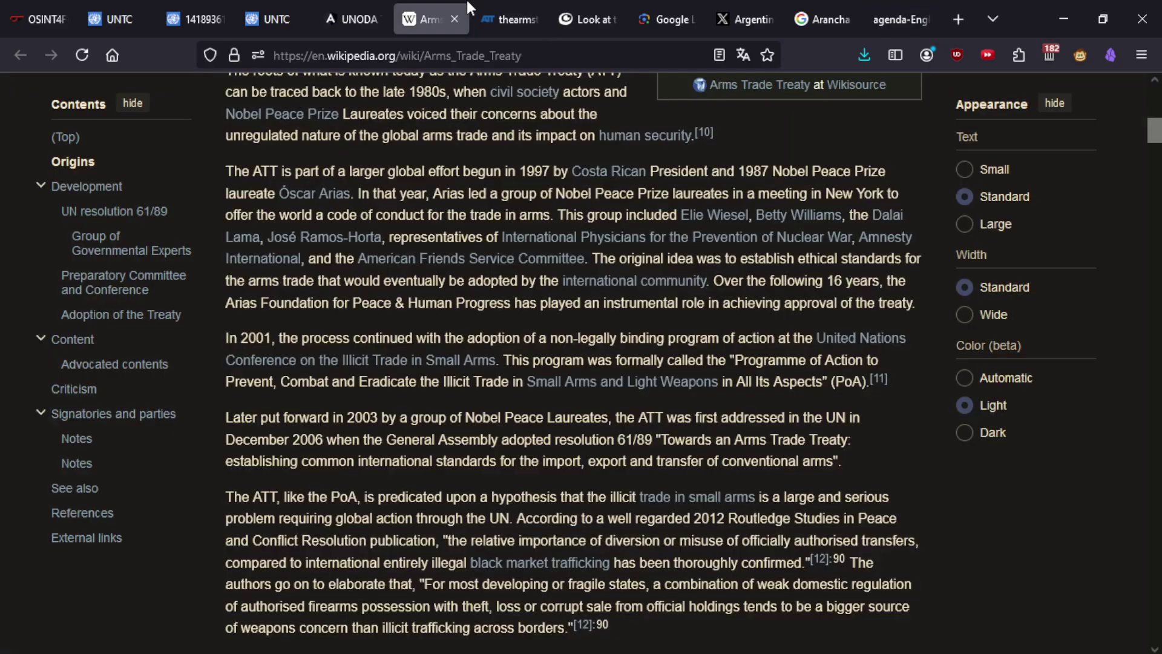
pyautogui.click(497, 21)
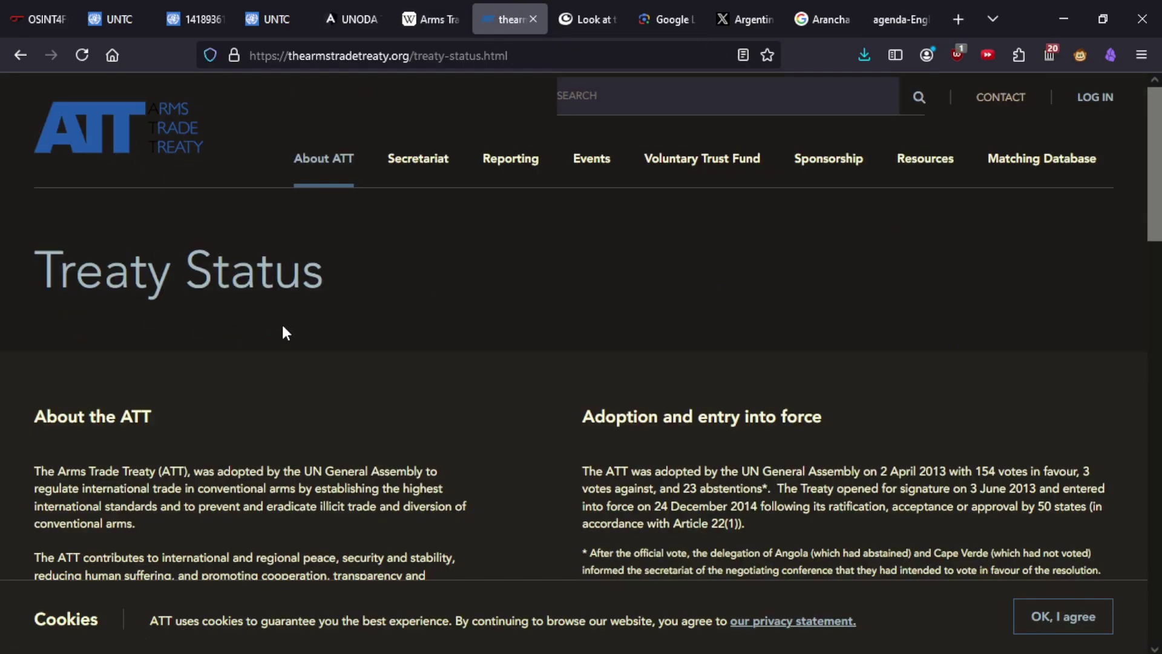
pyautogui.scroll(-8, 284, 327)
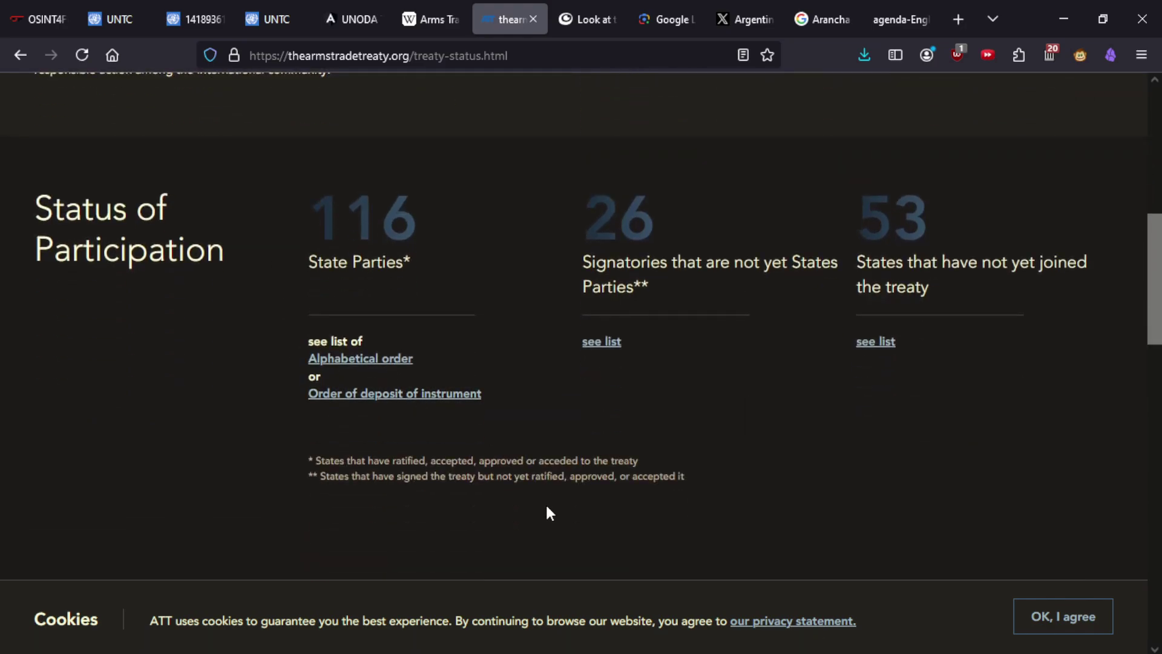
pyautogui.scroll(-6, 546, 514)
pyautogui.scroll(15, 546, 508)
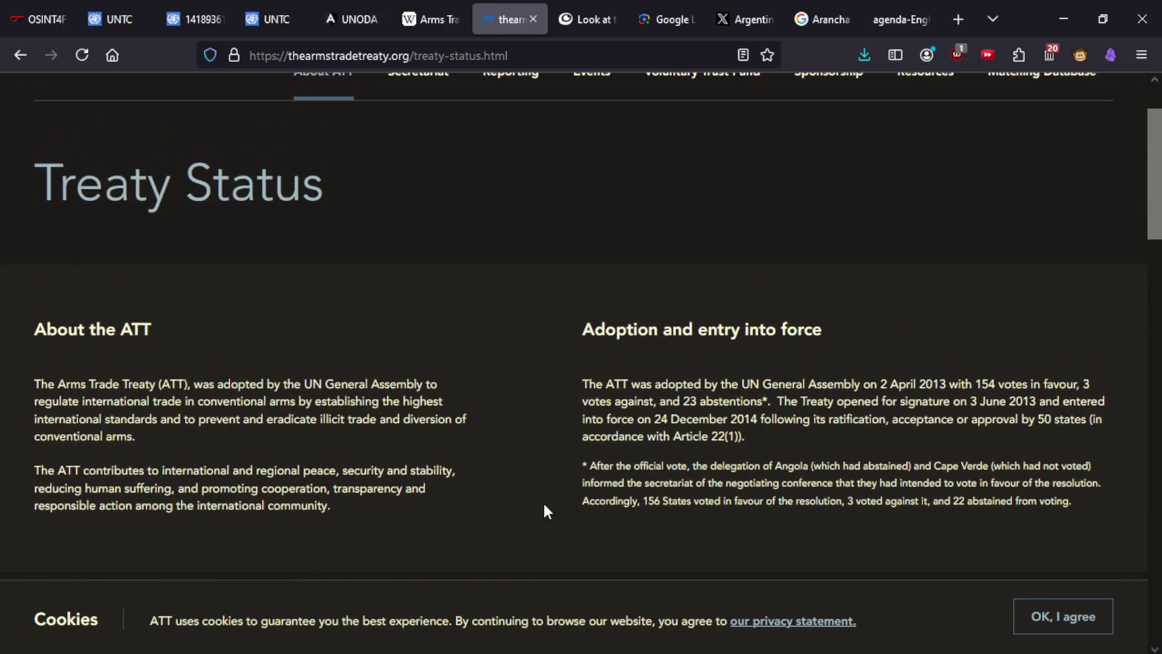
# Open the Secretariat's Staff and contacts page on thearmstradetreaty.org and examine the listed staff members' photos and roles.
pyautogui.scroll(2, 543, 506)
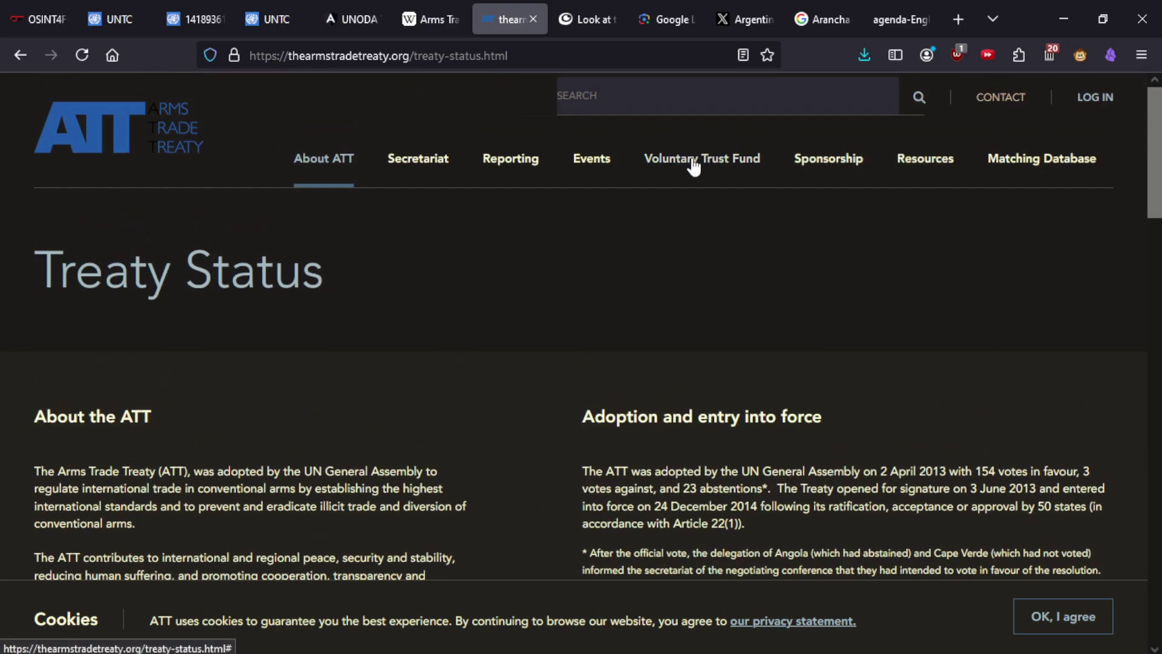
pyautogui.click(343, 161)
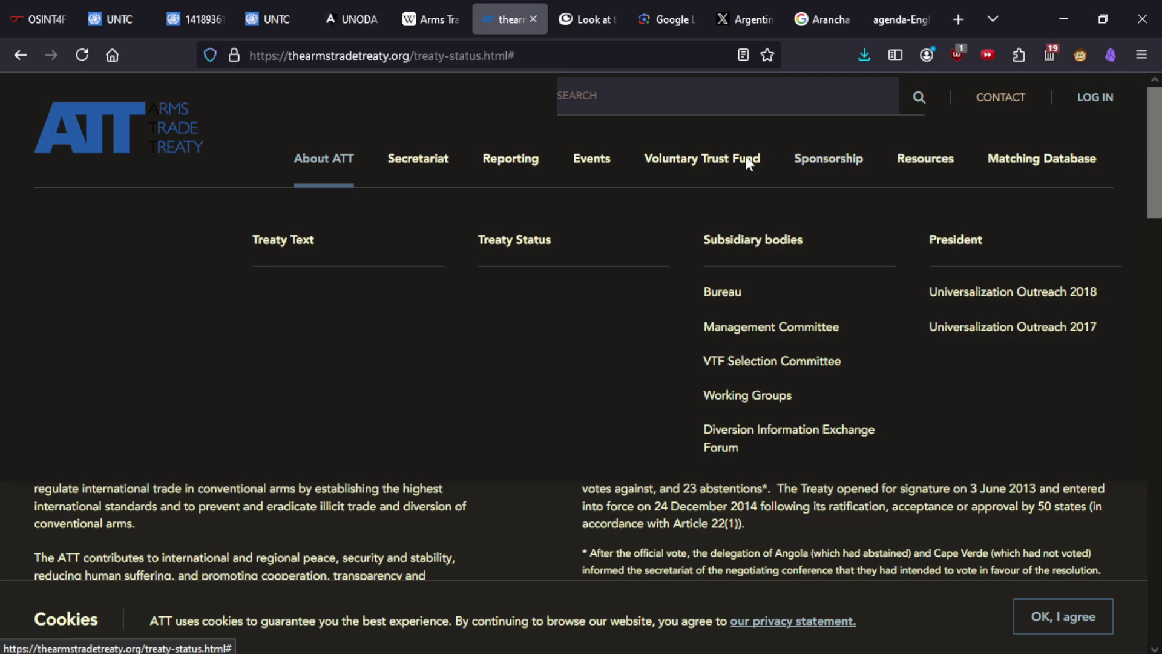
pyautogui.click(446, 168)
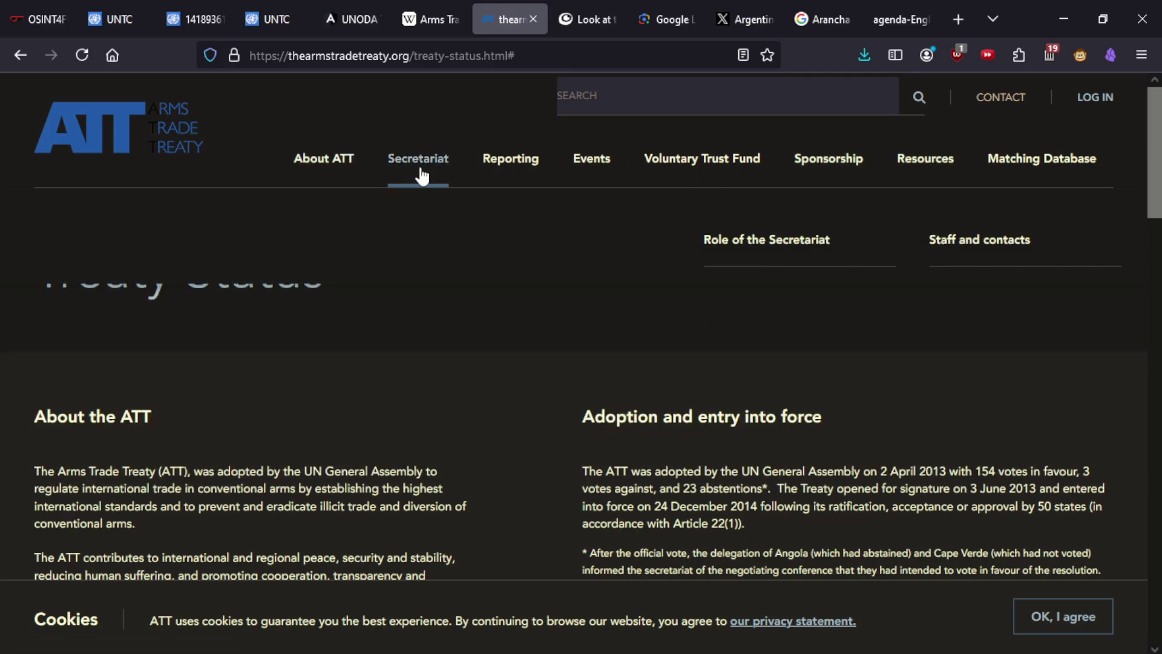
pyautogui.click(967, 250)
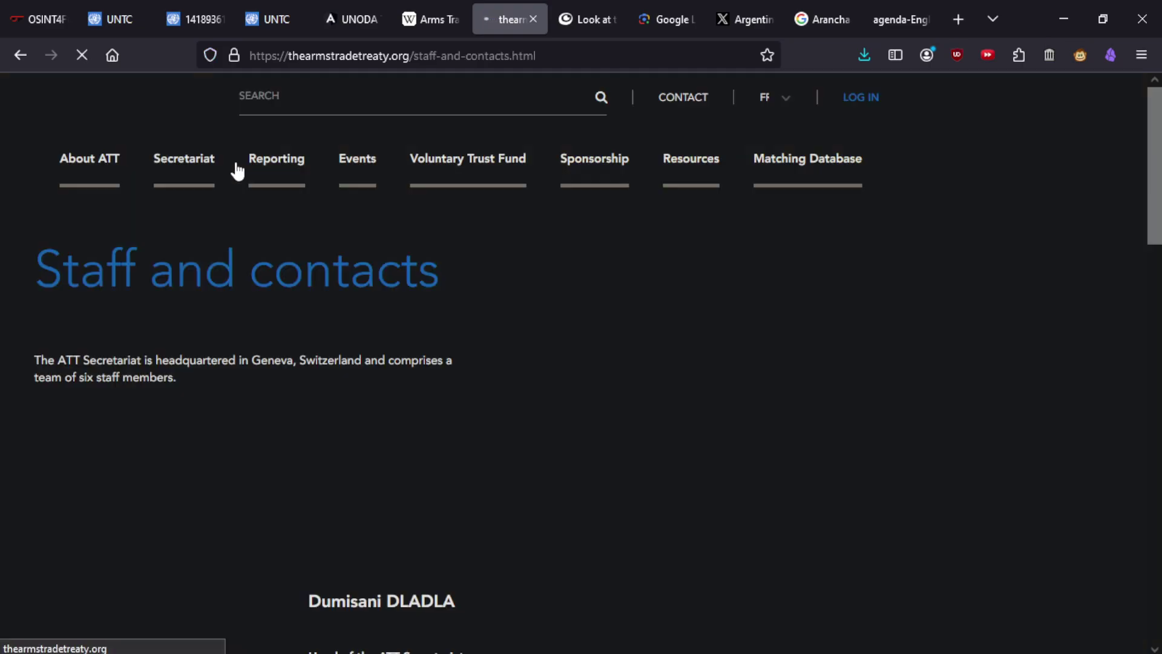
pyautogui.scroll(-2, 205, 358)
pyautogui.scroll(-10, 204, 362)
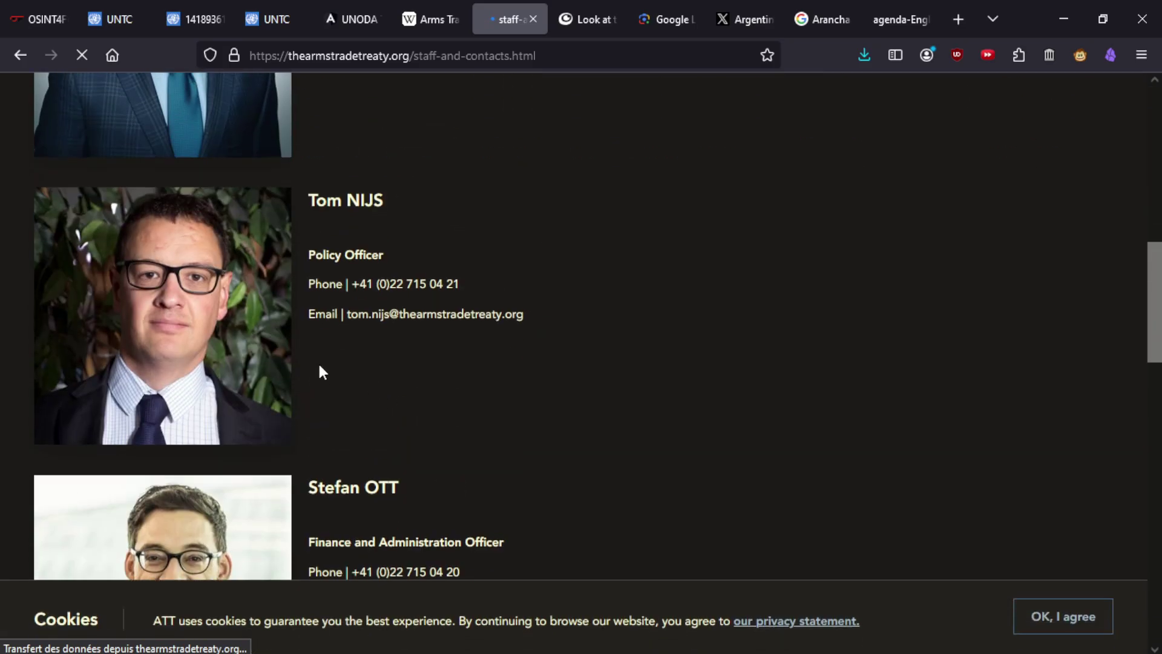
pyautogui.scroll(-12, 322, 371)
pyautogui.scroll(-8, 282, 388)
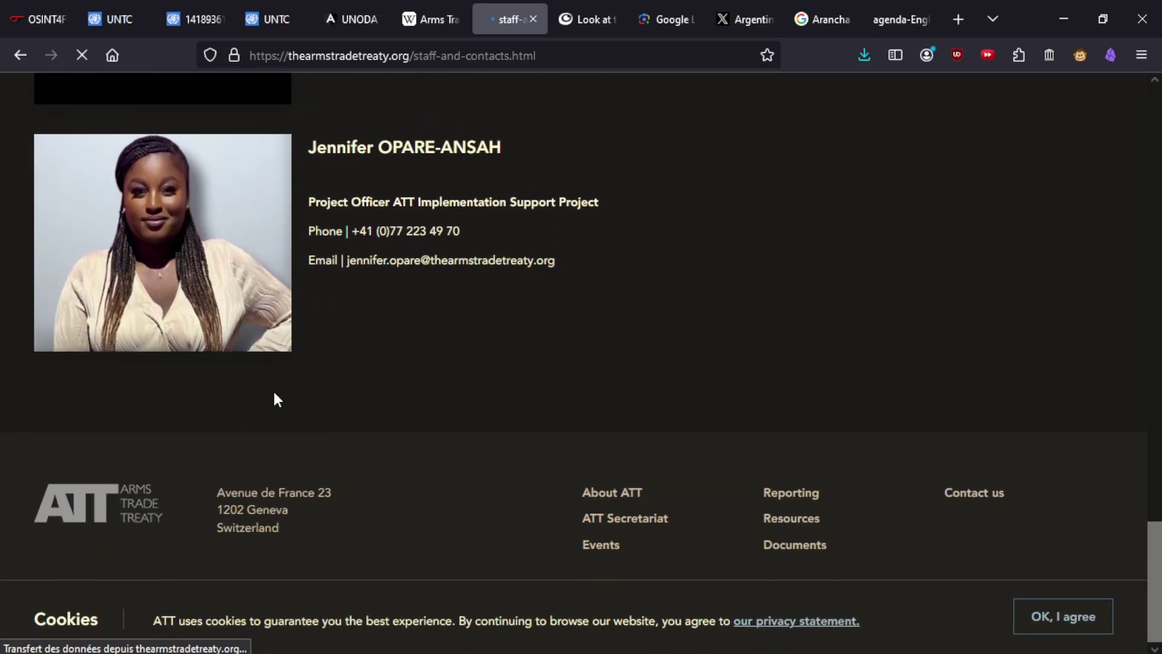
pyautogui.scroll(3, 462, 475)
pyautogui.scroll(8, 462, 476)
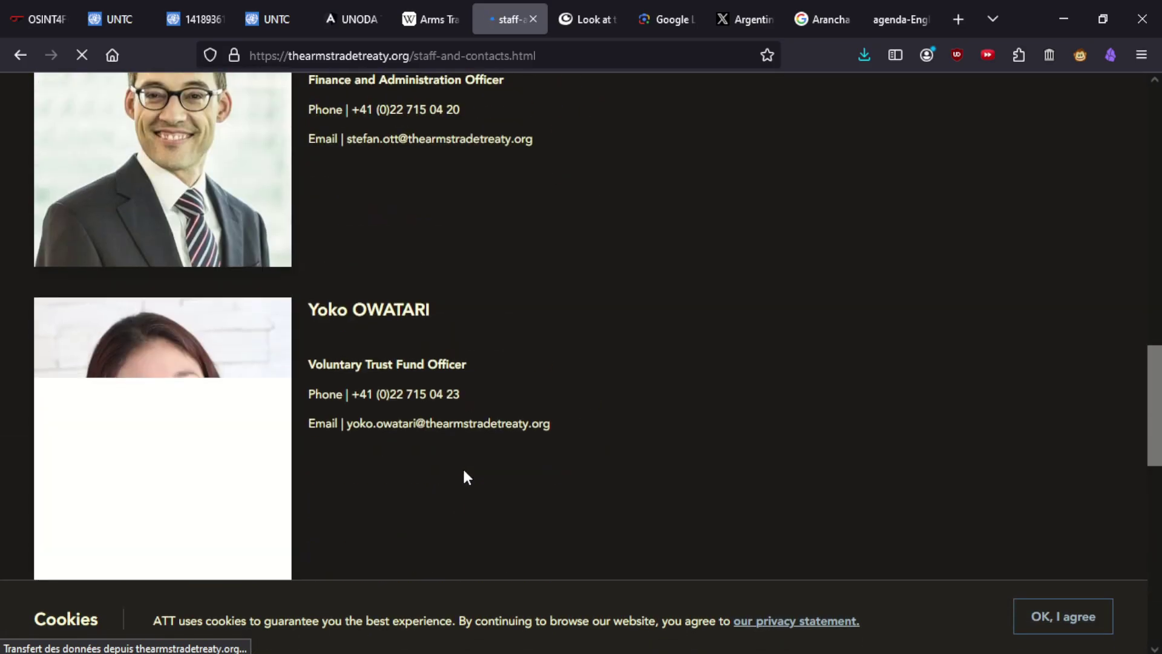
# Copy the UN Officiating Officer's first name from the Argentina en ONU post on X.
pyautogui.click(883, 15)
pyautogui.click(787, 7)
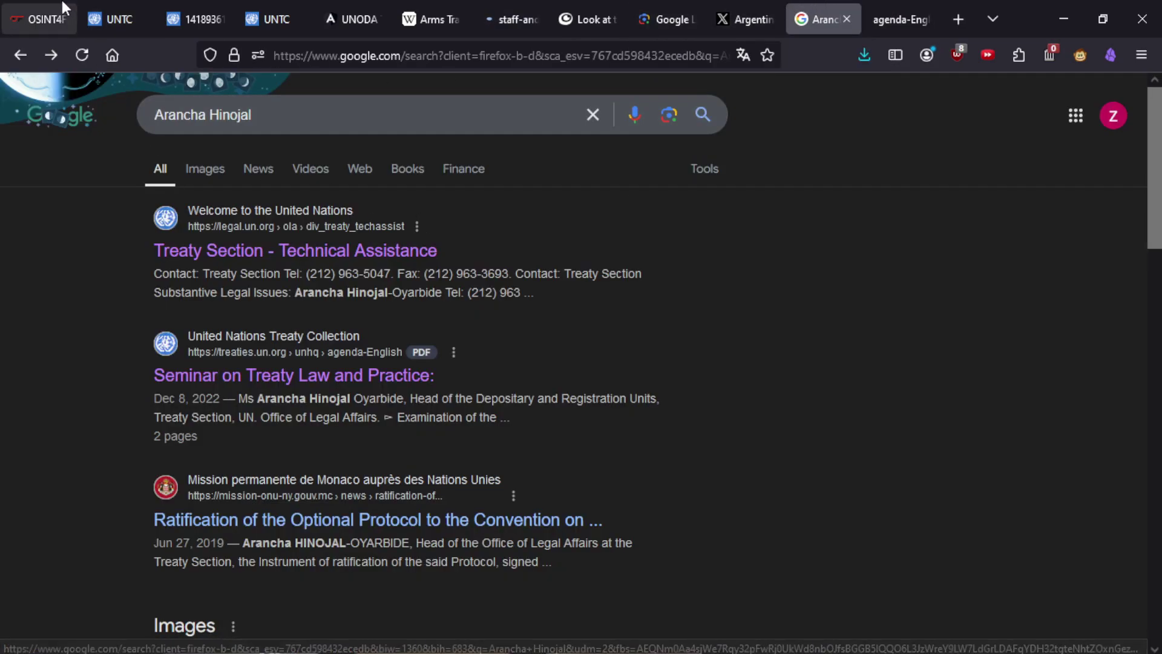
pyautogui.click(664, 5)
pyautogui.click(747, 3)
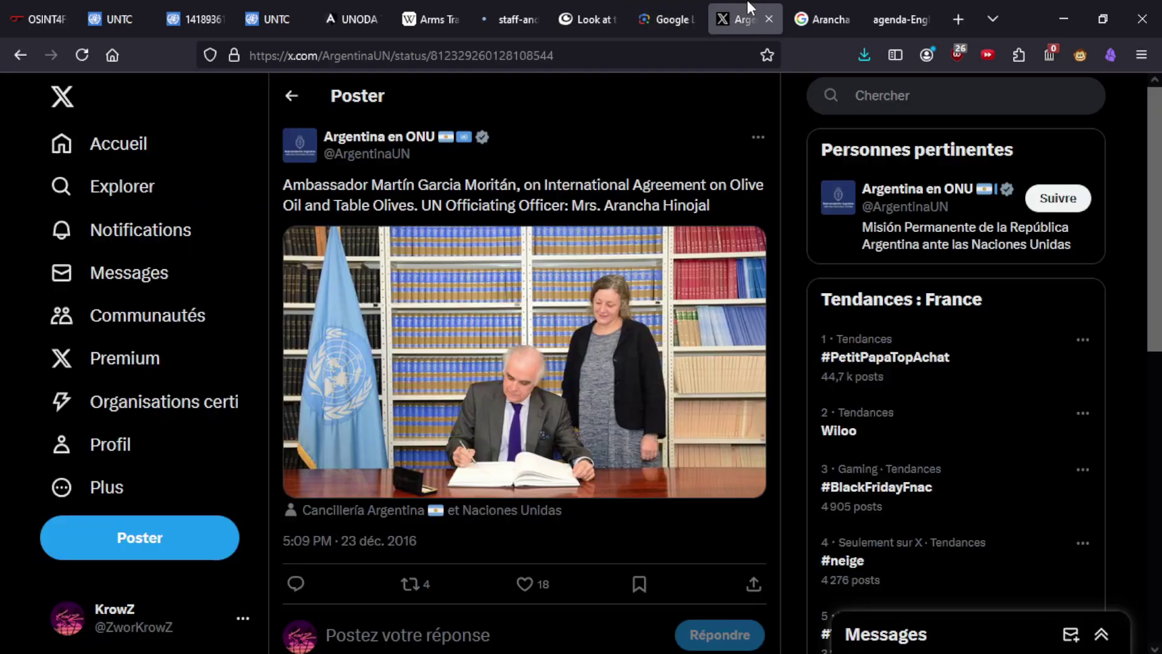
pyautogui.doubleClick(632, 202)
pyautogui.hotkey('ctrl', 'c')
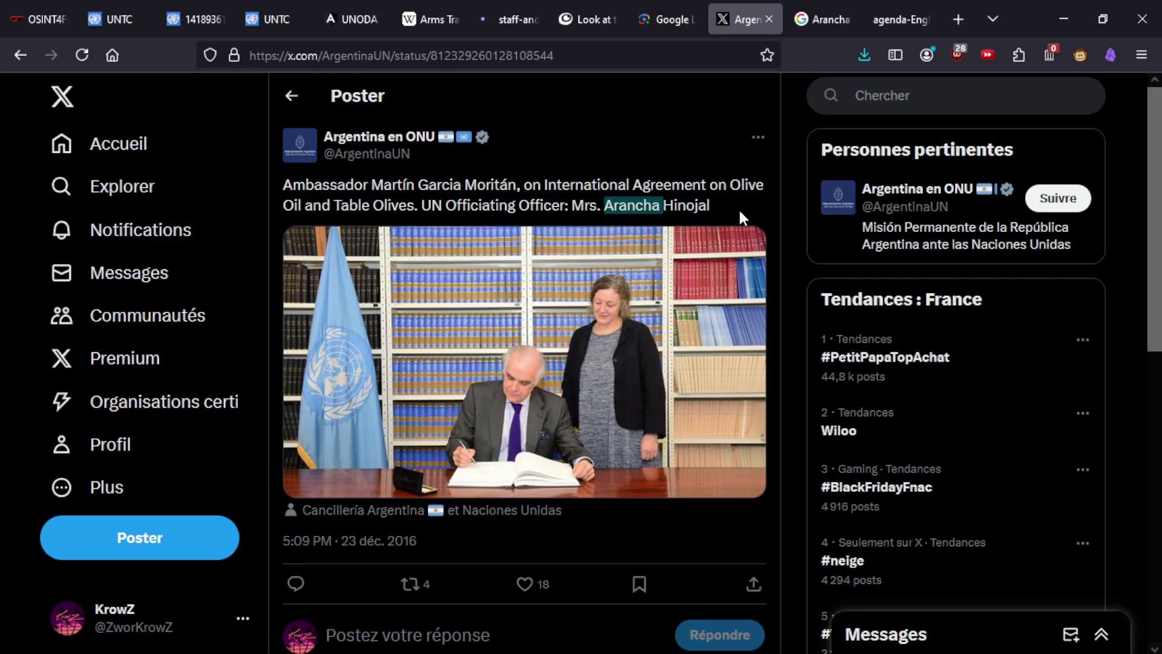
# Submit the copied first name as the OSINT4Fun answer to "Quel est son prénom ?".
pyautogui.click(23, 20)
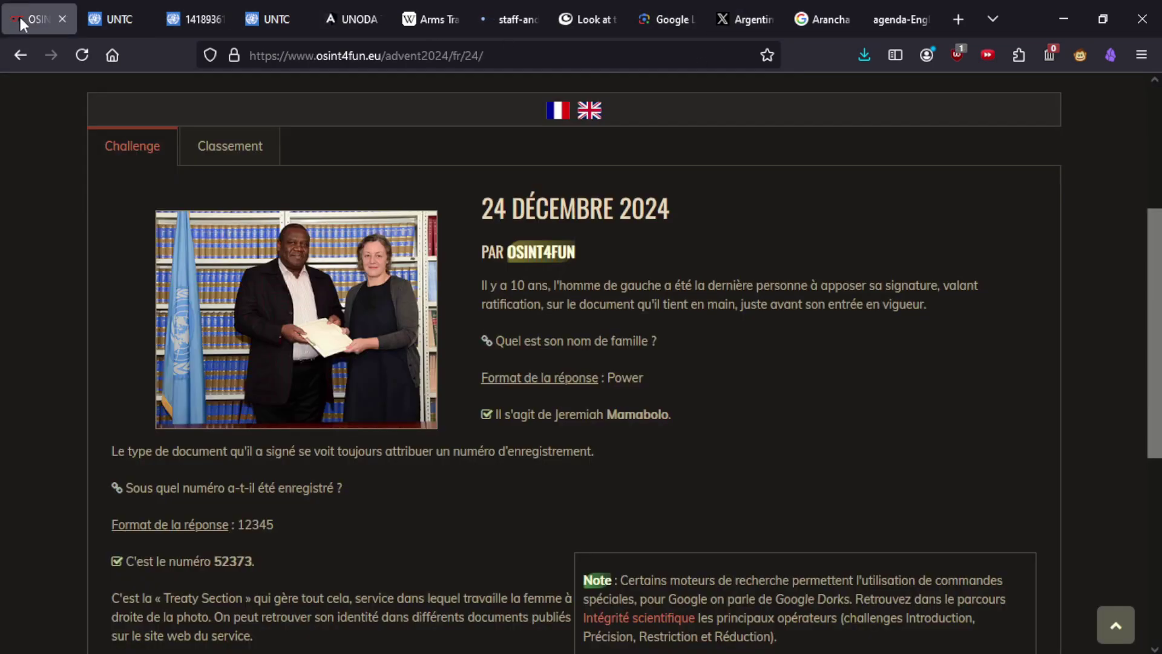
pyautogui.scroll(-5, 299, 529)
pyautogui.click(544, 433)
pyautogui.hotkey('ctrl', 'v')
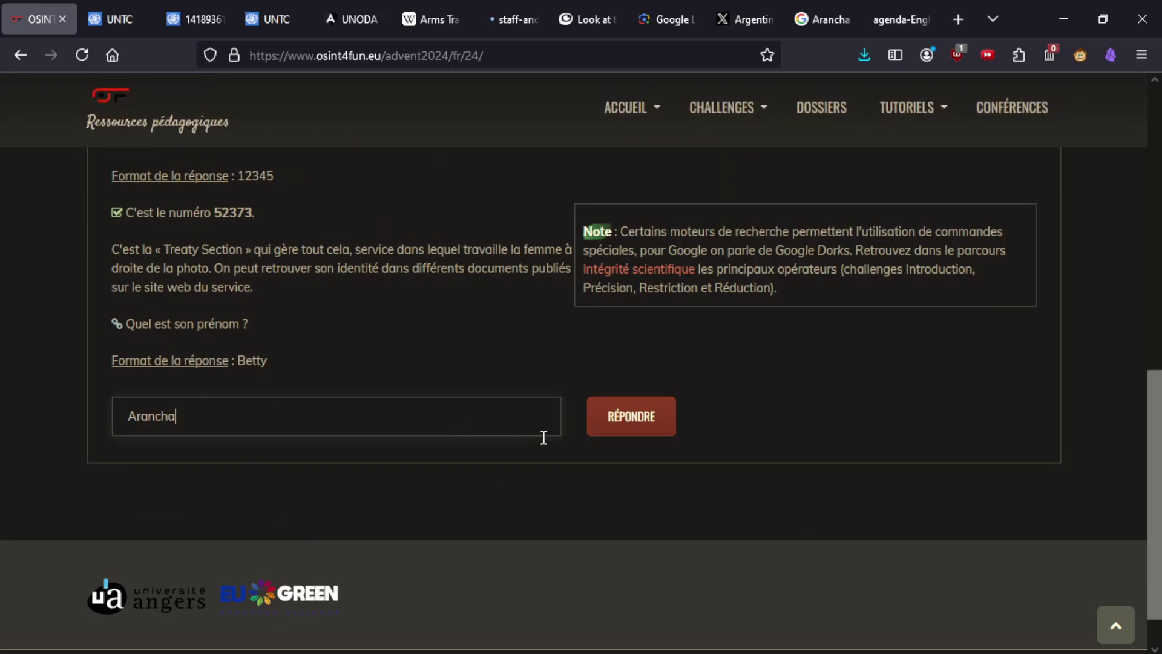
pyautogui.click(641, 426)
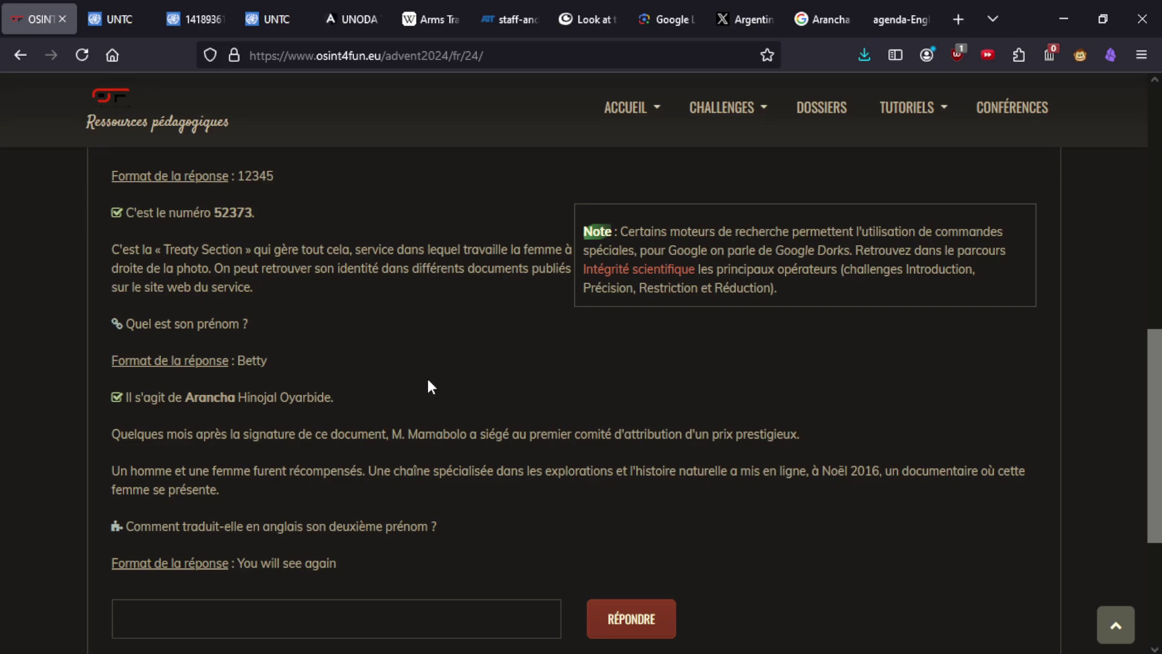
# Copy the treaty signatory's surname from the new OSINT4Fun clue and recheck the Arms Trade Treaty text on the UNODA page.
pyautogui.doubleClick(467, 430)
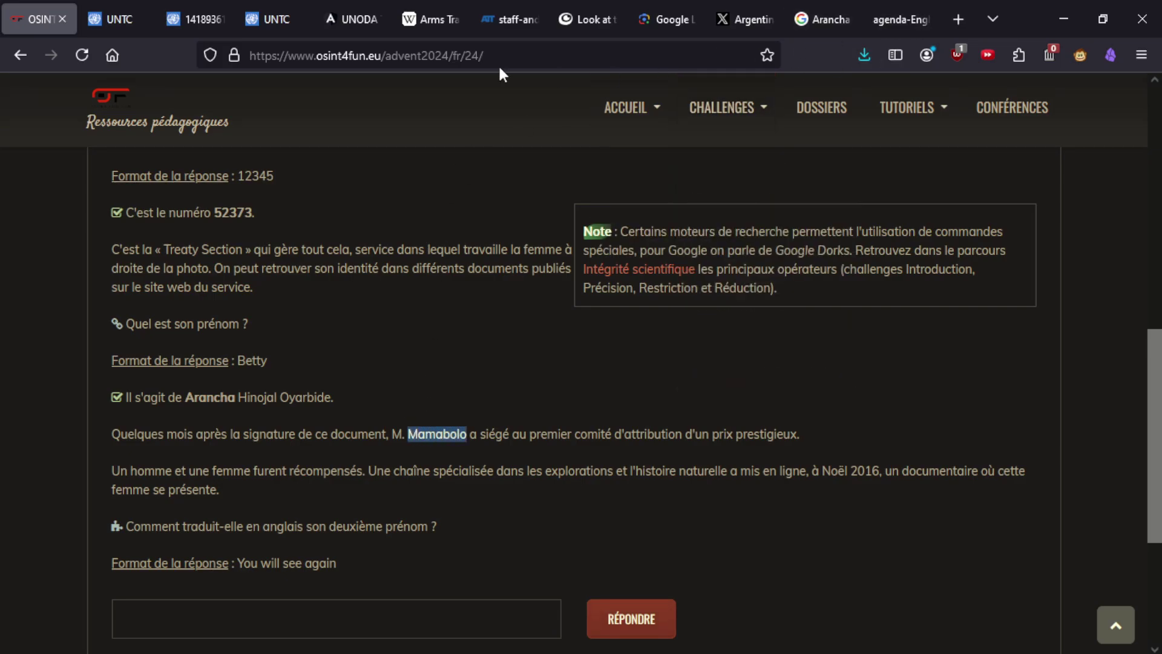
pyautogui.click(347, 2)
pyautogui.middleClick(347, 2)
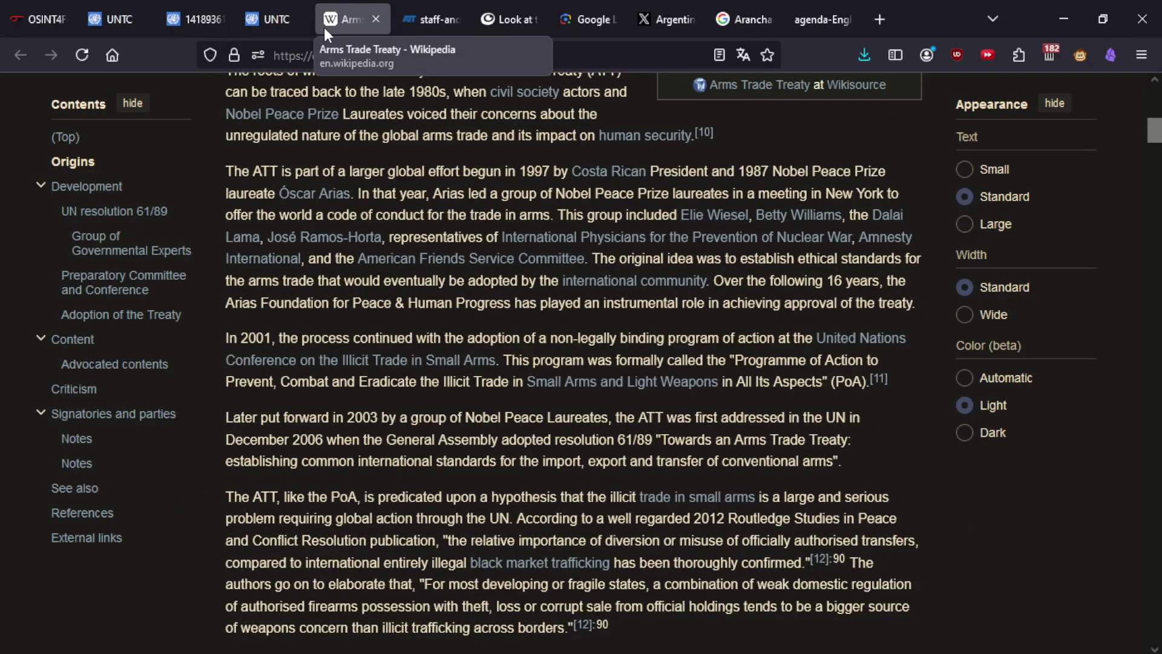
pyautogui.hotkey('ctrl', 'shift', 't')
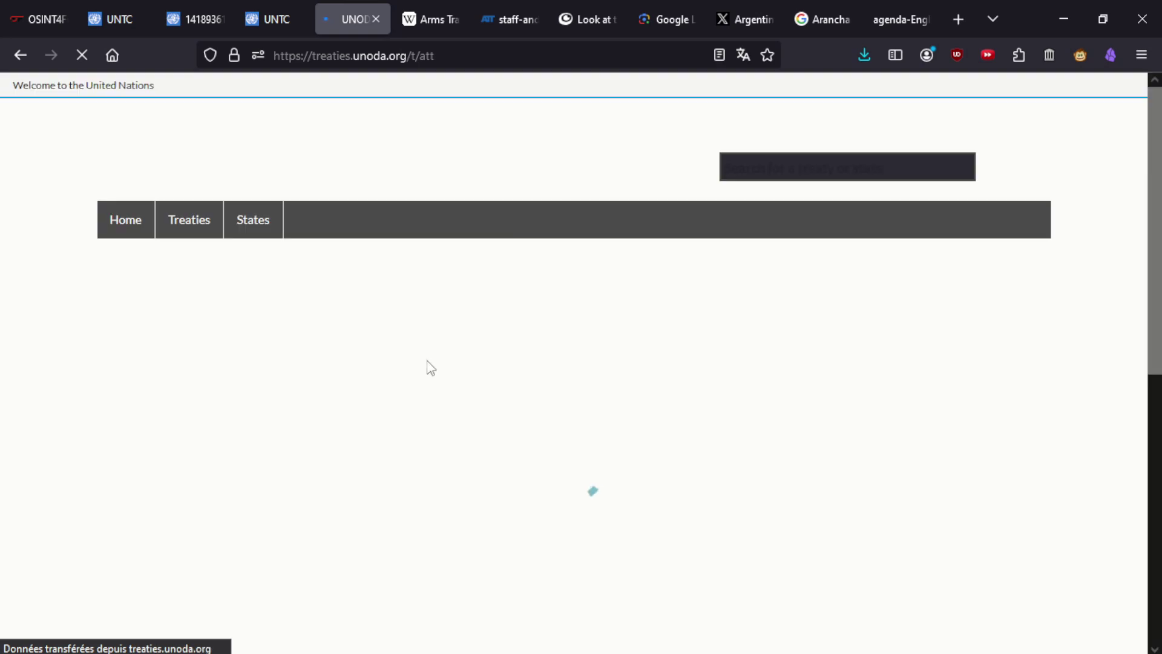
pyautogui.scroll(-3, 469, 343)
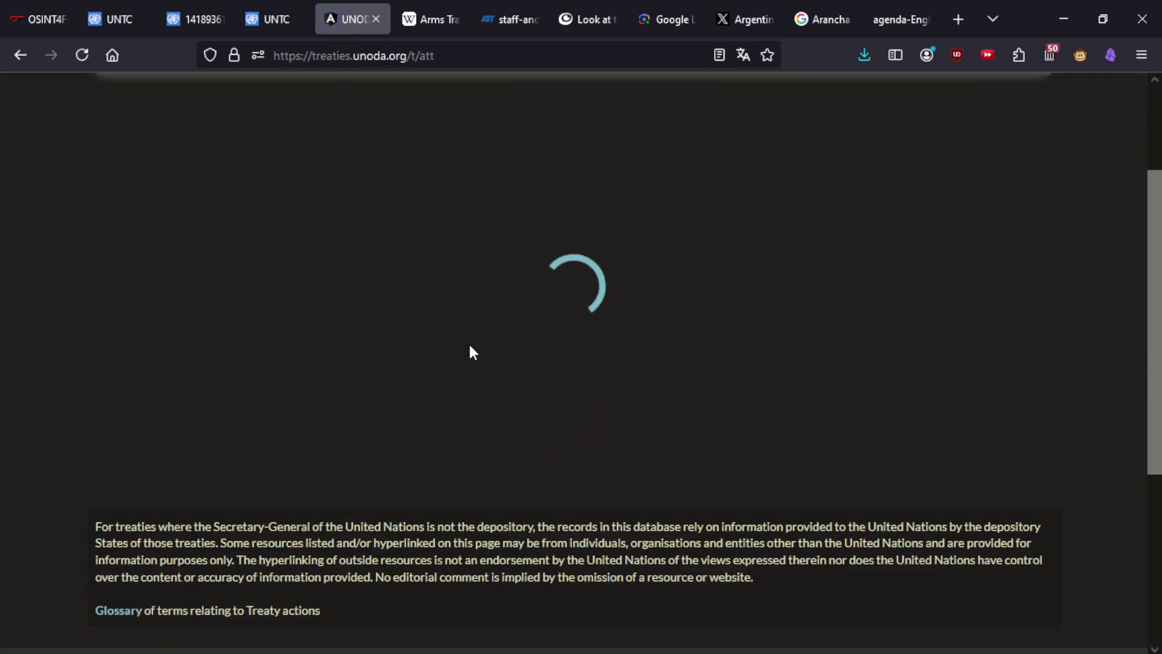
pyautogui.scroll(-15, 468, 389)
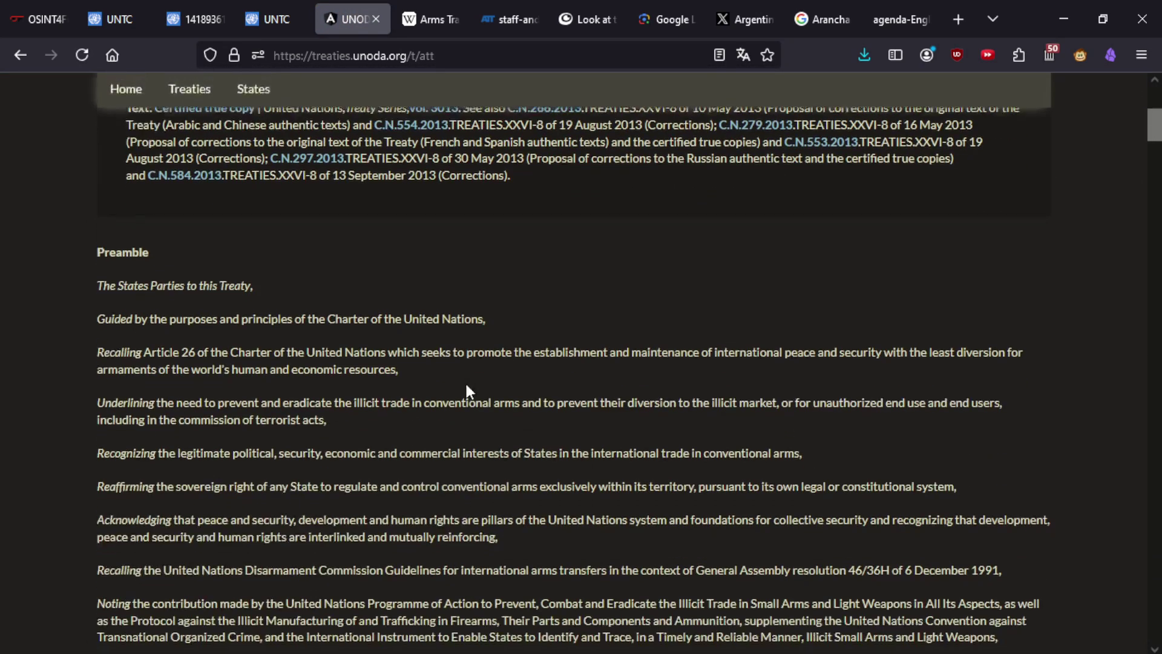
pyautogui.scroll(-5, 465, 382)
# Close the finished research pages, from the UNODA, Wikipedia and Arms Trade Treaty ones through to agenda-English.pdf.
pyautogui.middleClick(340, 1)
pyautogui.middleClick(340, 2)
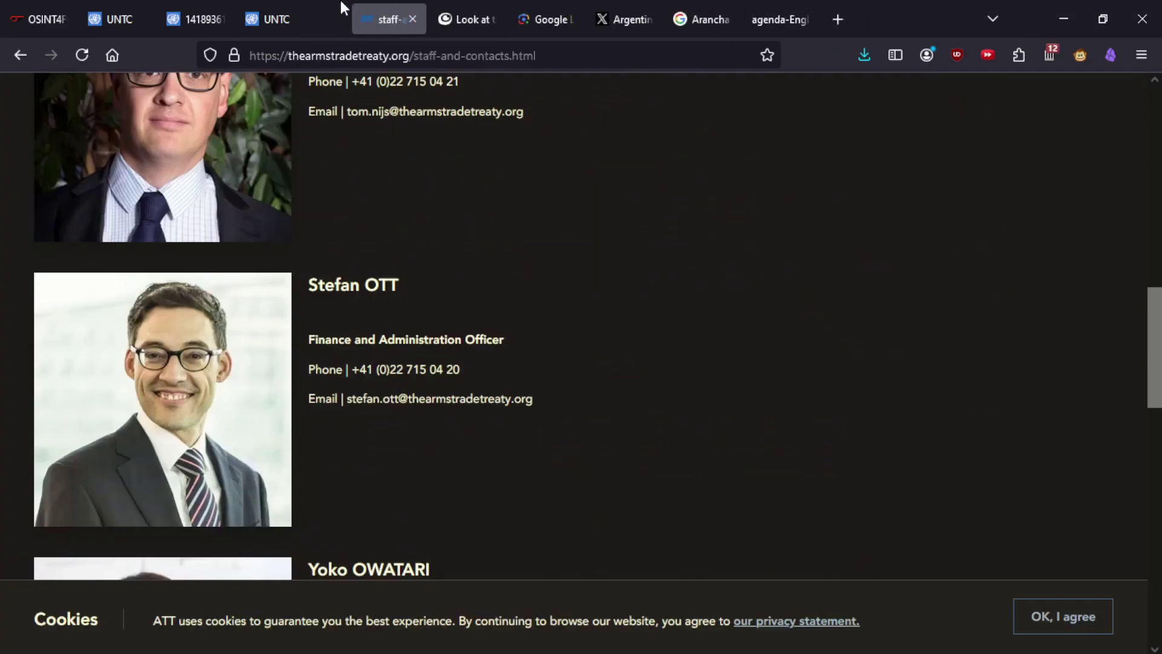
pyautogui.middleClick(340, 1)
pyautogui.middleClick(340, 1)
pyautogui.middleClick(340, 2)
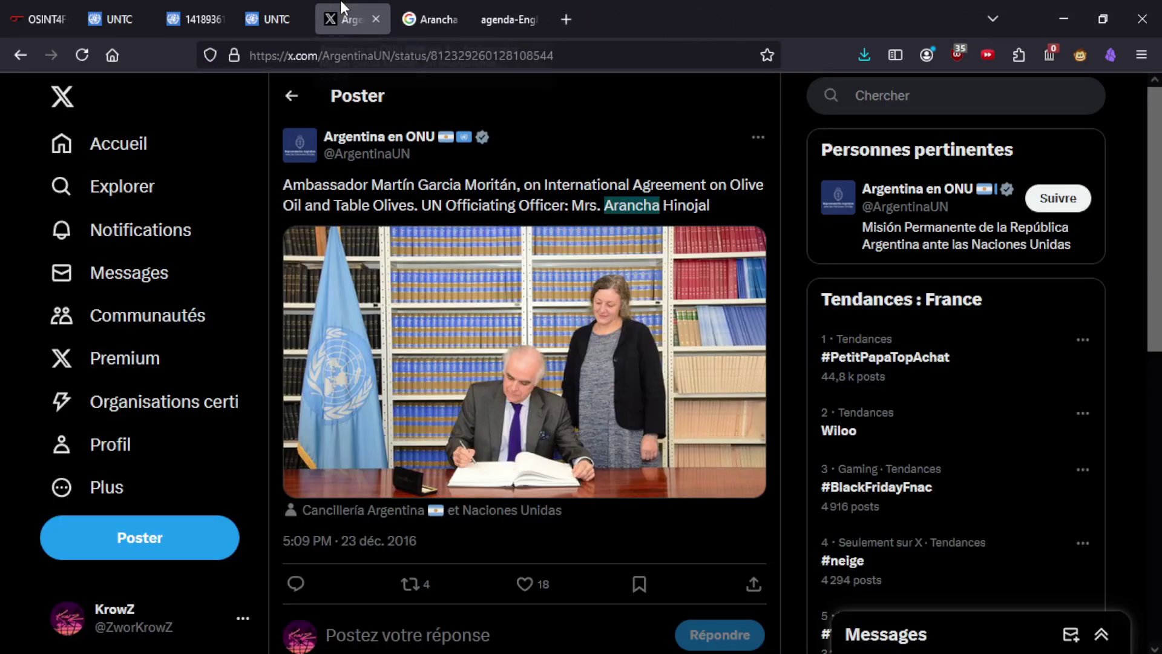
pyautogui.middleClick(340, 1)
pyautogui.middleClick(340, 1)
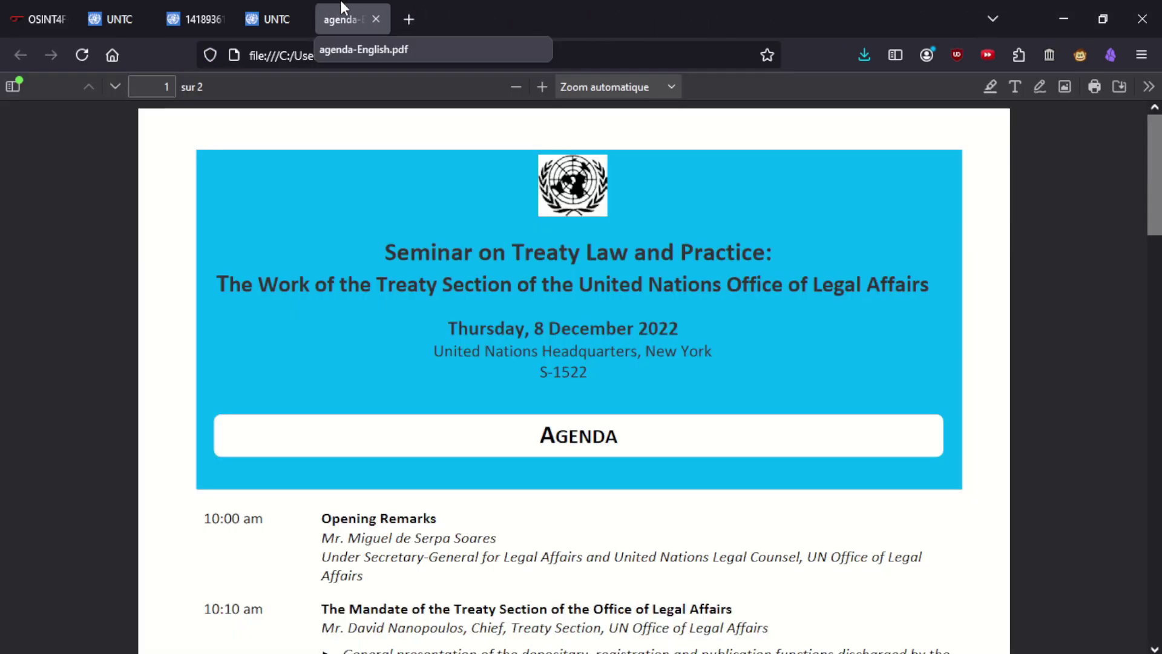
pyautogui.middleClick(340, 1)
# Close the UNTC special ceremonies page and the treaty signing photo, keeping the OSINT4Fun challenge and the UNTC photo list open.
pyautogui.scroll(15, 544, 306)
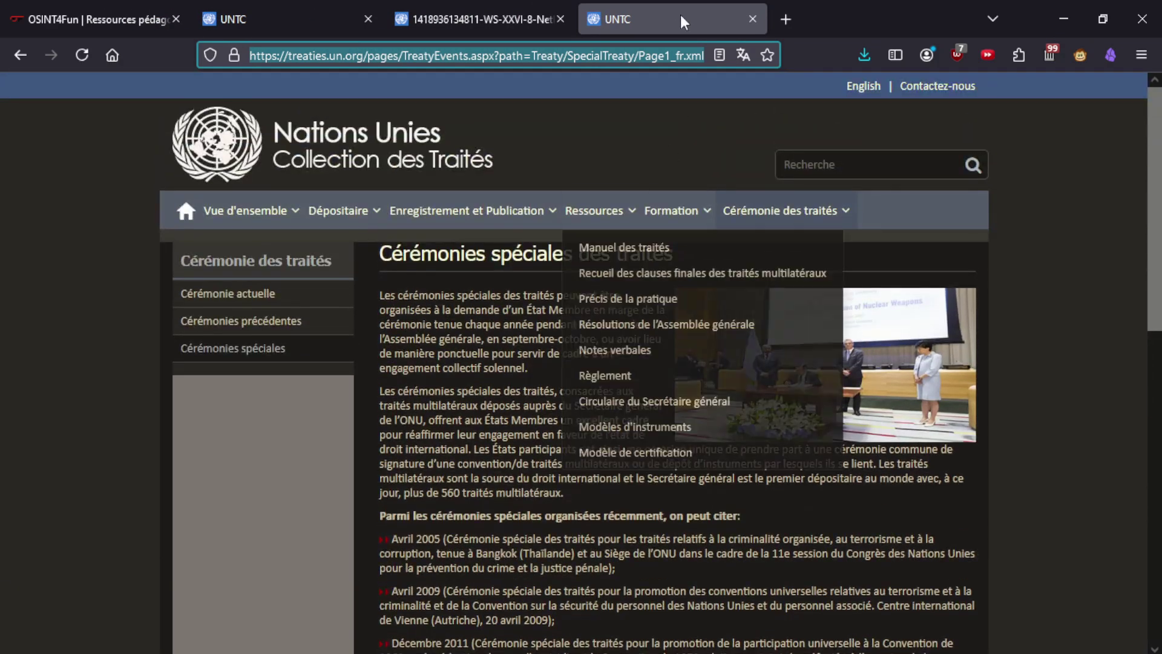
pyautogui.hotkey('ctrl', 'w')
pyautogui.click(270, 9)
pyautogui.click(500, 1)
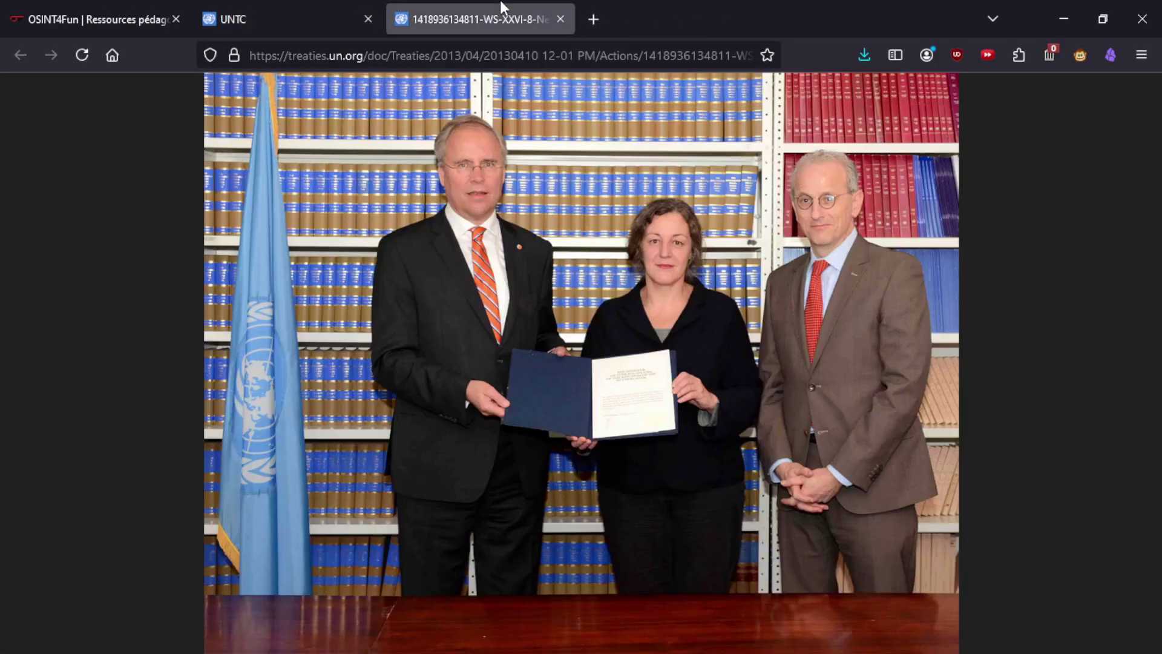
pyautogui.middleClick(500, 1)
pyautogui.click(129, 8)
pyautogui.click(309, 8)
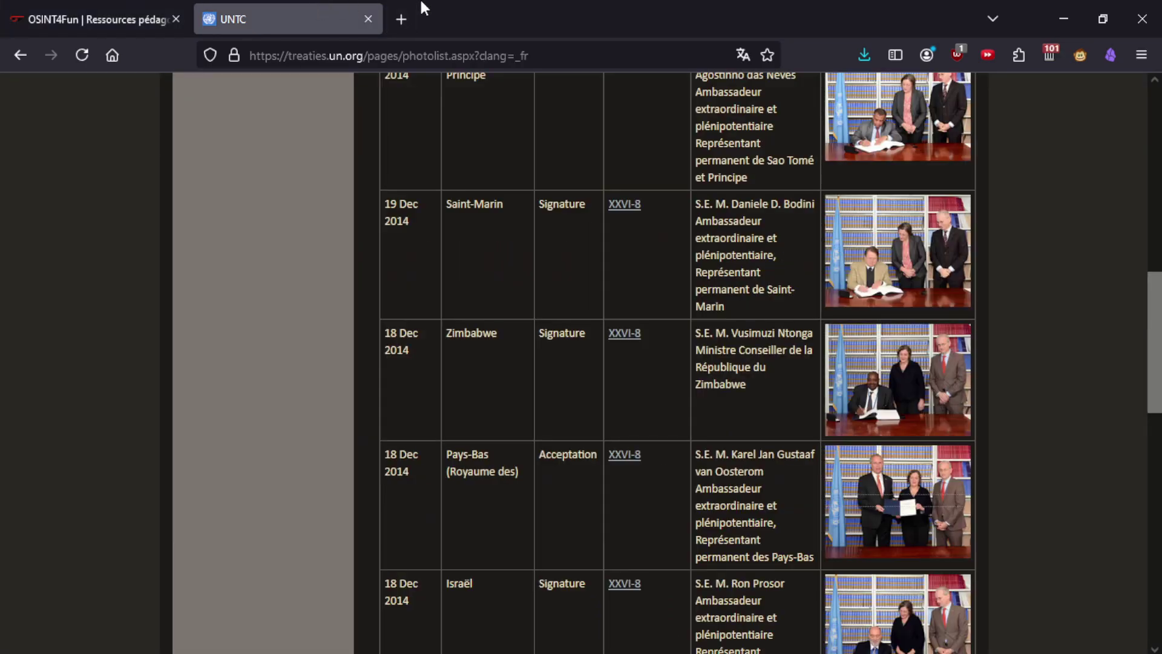
# Search Google in a new tab for the treaty signatory's surname followed by "wiki".
pyautogui.click(409, 17)
pyautogui.click(496, 86)
pyautogui.click(463, 51)
pyautogui.write('Mamabolo')
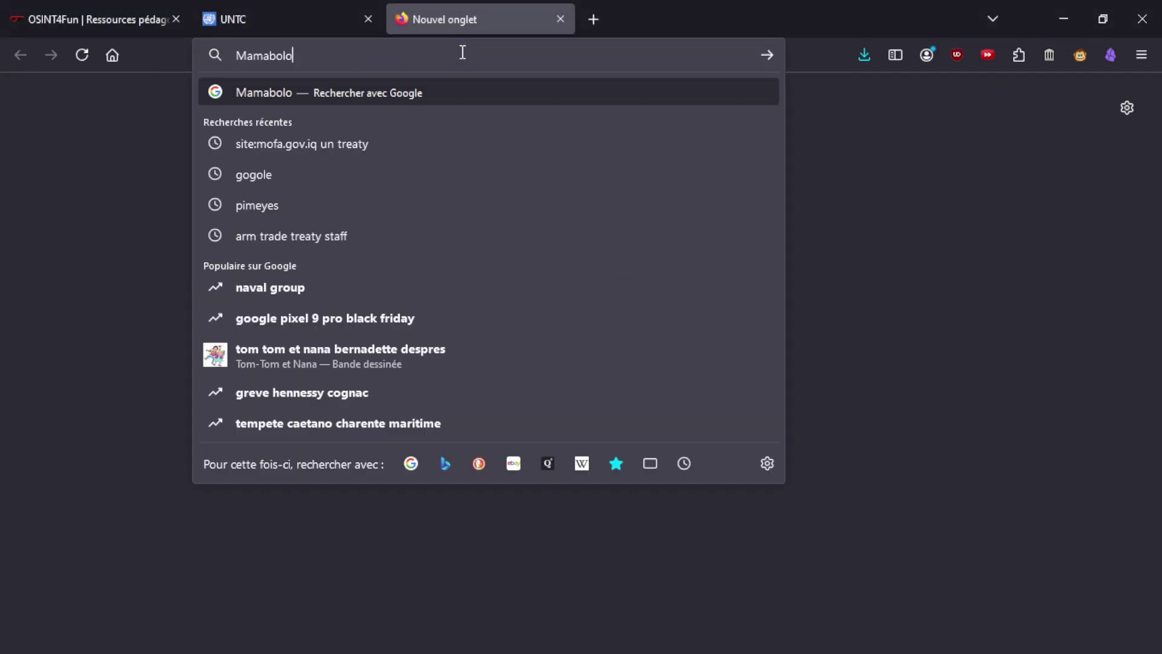
pyautogui.write('wiki')
pyautogui.press('Return')
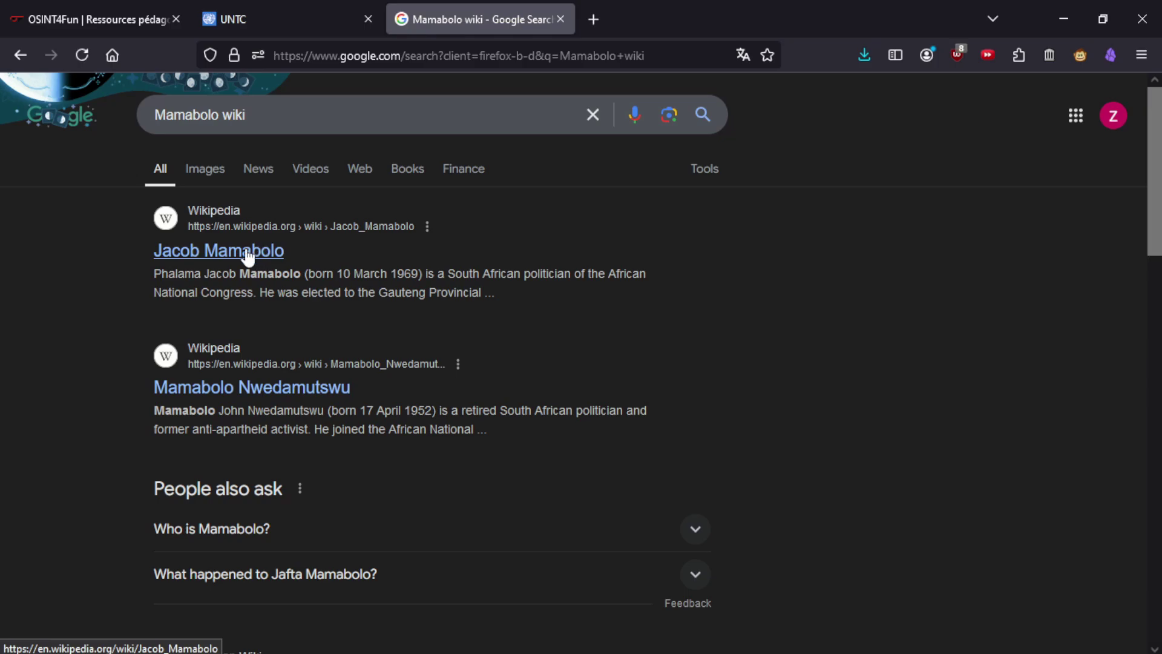
# Recheck the OSINT4Fun clues, and refine the Google search to the signatory's surname followed by "south africa".
pyautogui.click(92, 18)
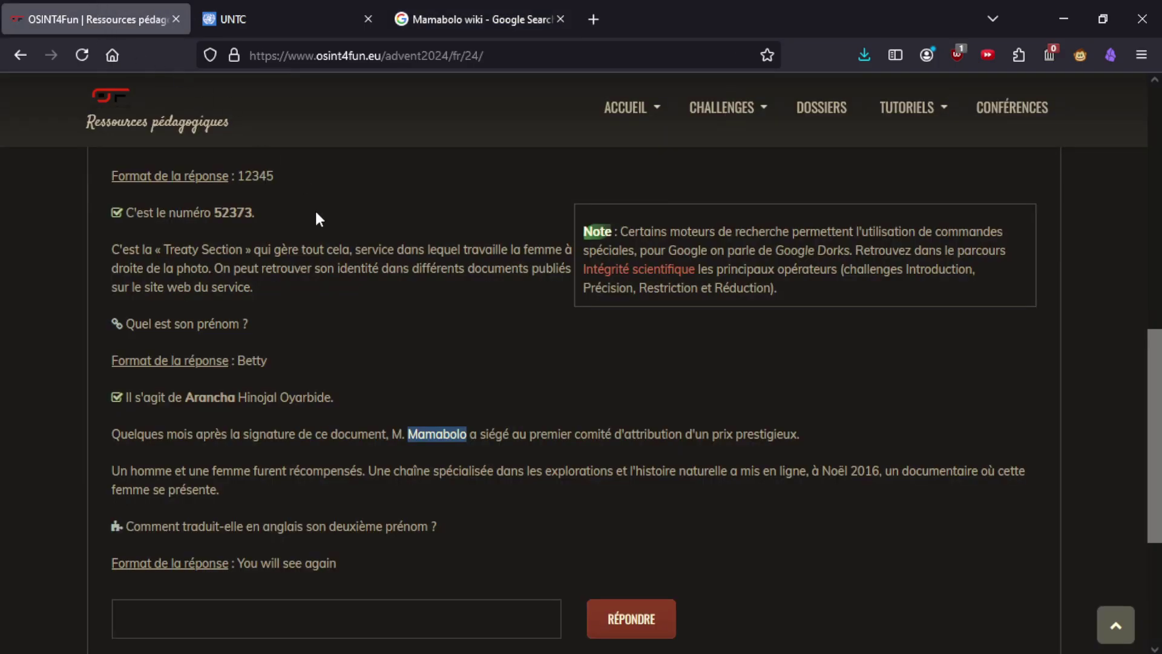
pyautogui.scroll(3, 387, 436)
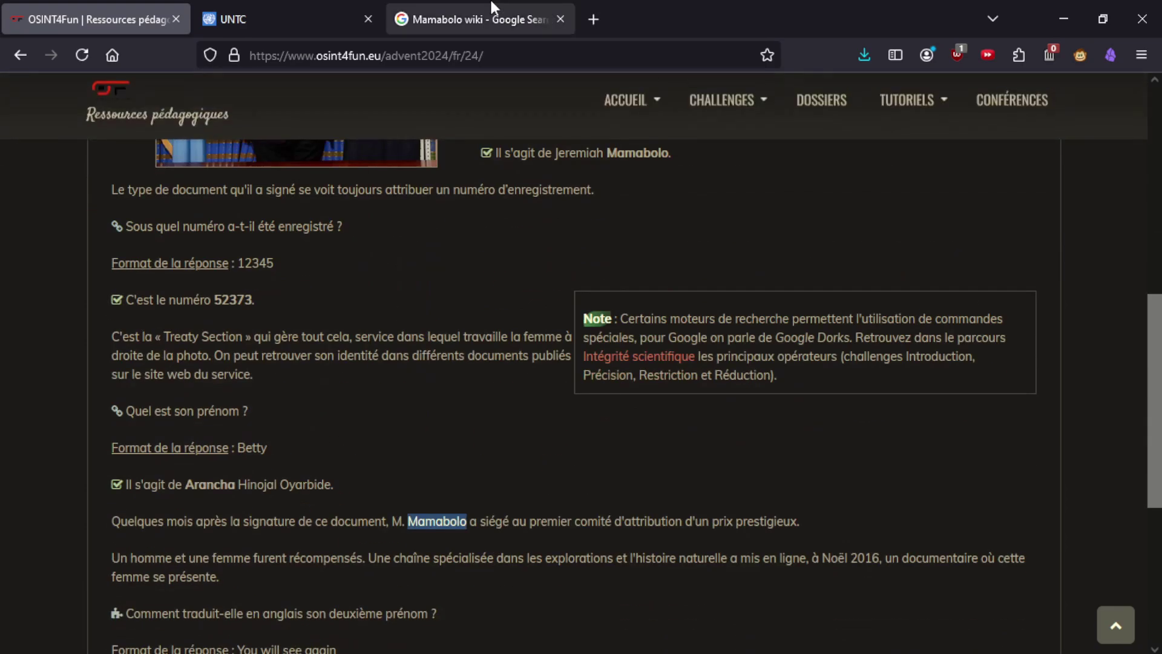
pyautogui.click(492, 7)
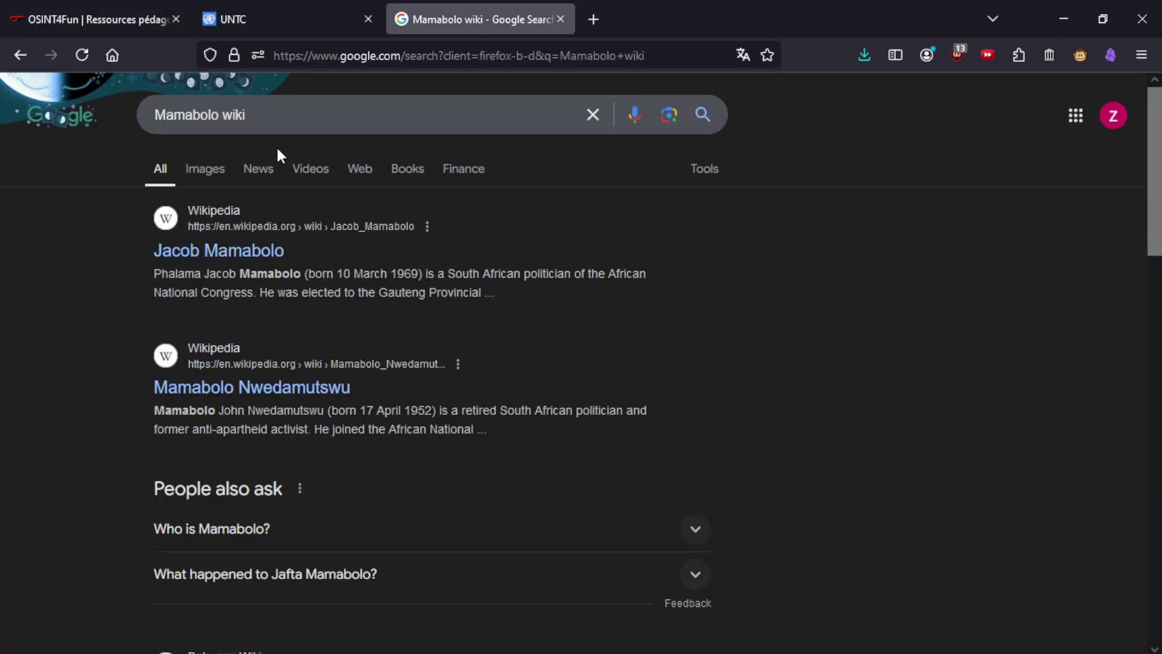
pyautogui.click(263, 115)
pyautogui.press('BackSpace')
pyautogui.press('BackSpace')
pyautogui.press('BackSpace')
pyautogui.press('BackSpace')
pyautogui.press('BackSpace')
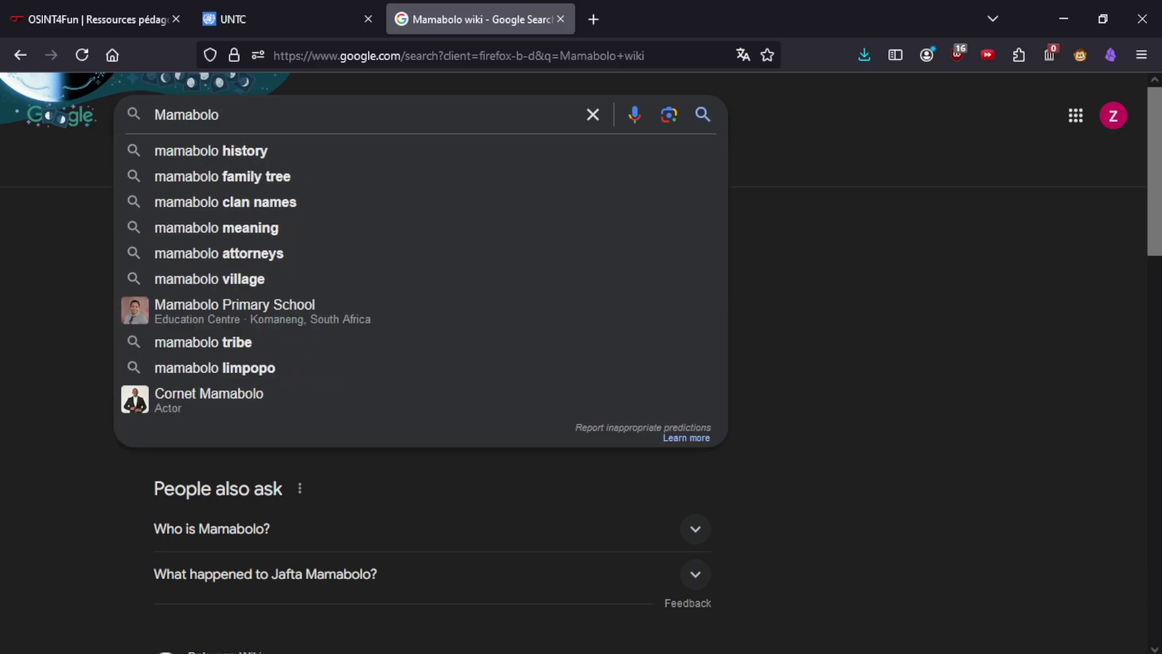
pyautogui.write('south africa')
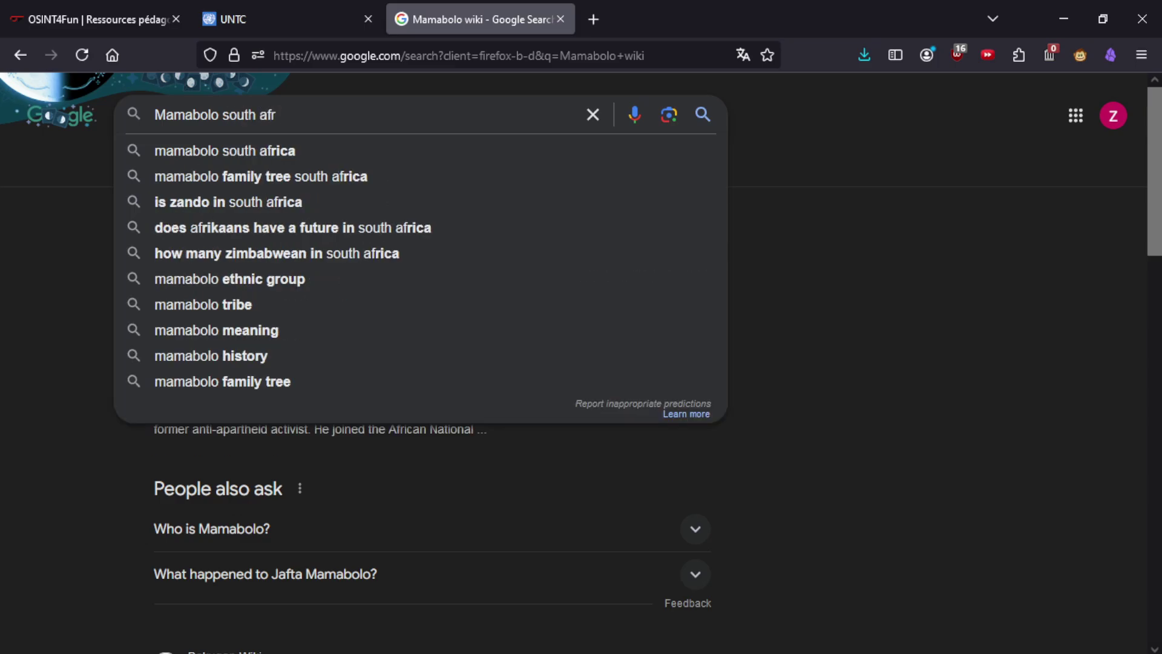
pyautogui.press('Return')
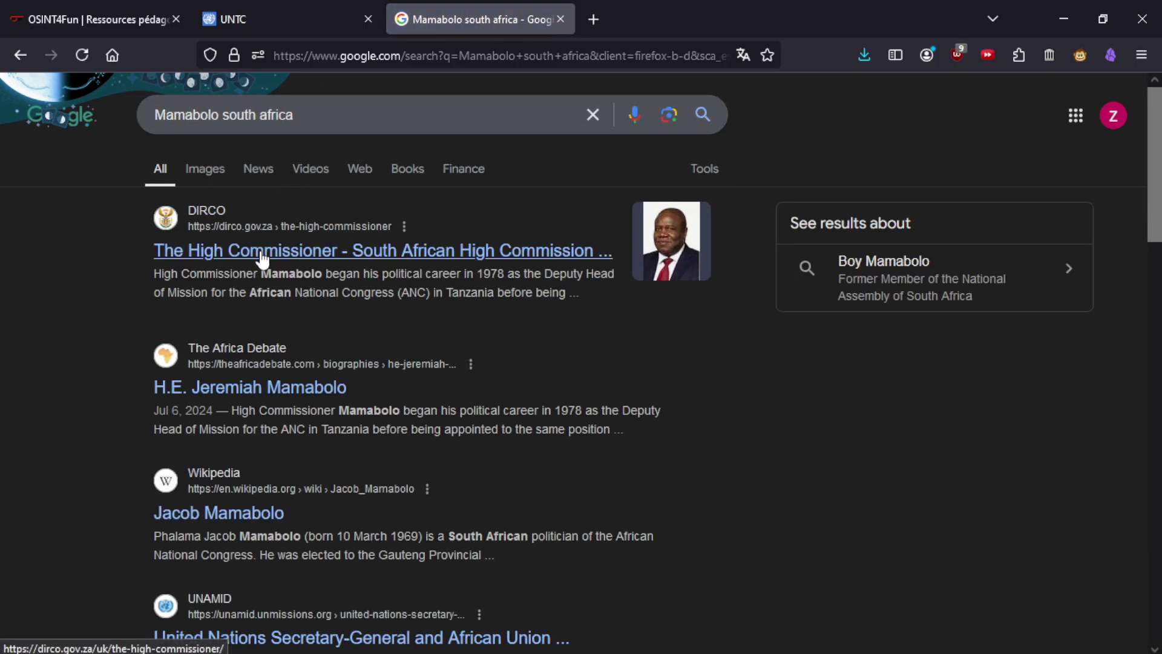
# Review the search results and open the DIRCO page "The High Commissioner - South African High Commission".
pyautogui.scroll(-2, 262, 435)
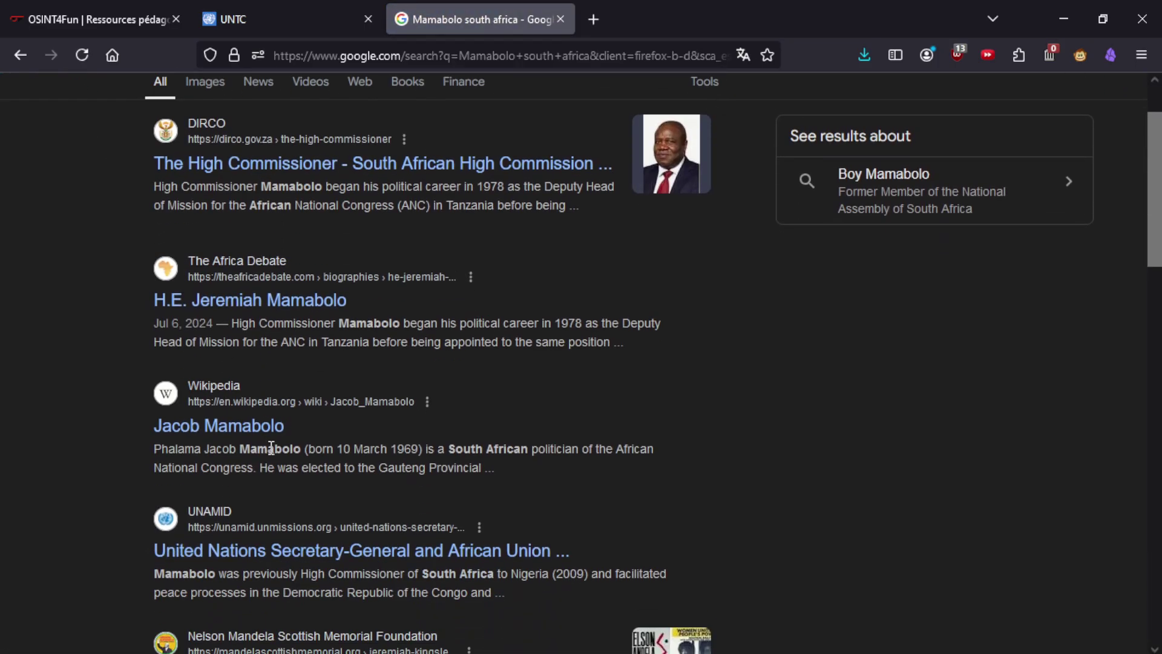
pyautogui.scroll(2, 278, 456)
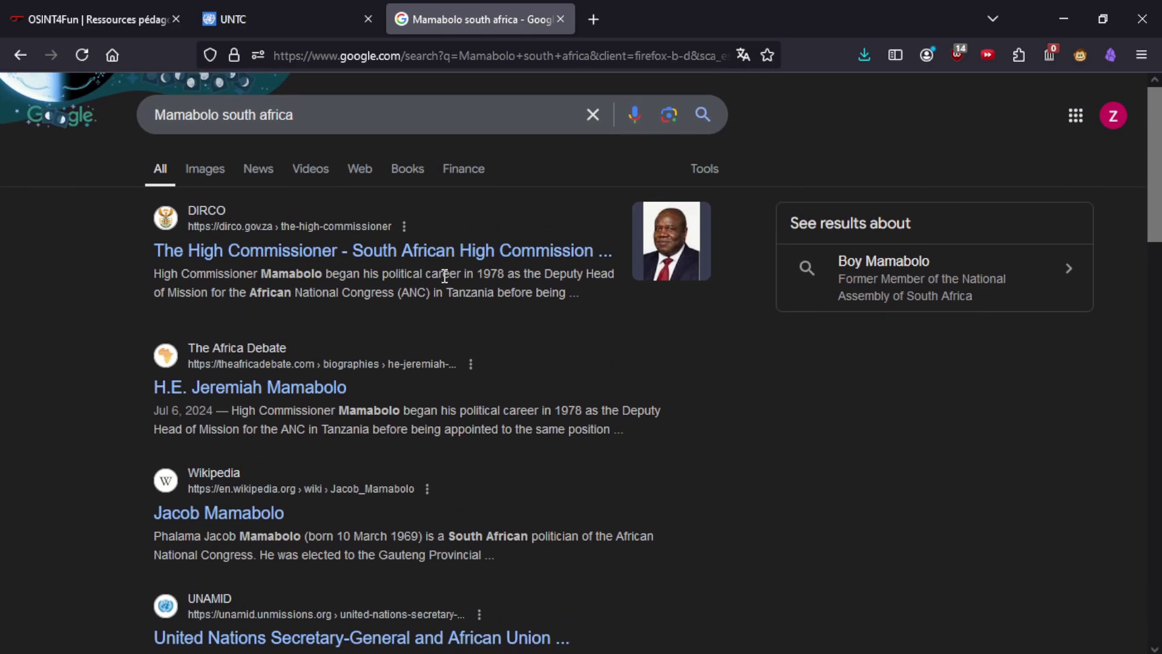
pyautogui.click(390, 252)
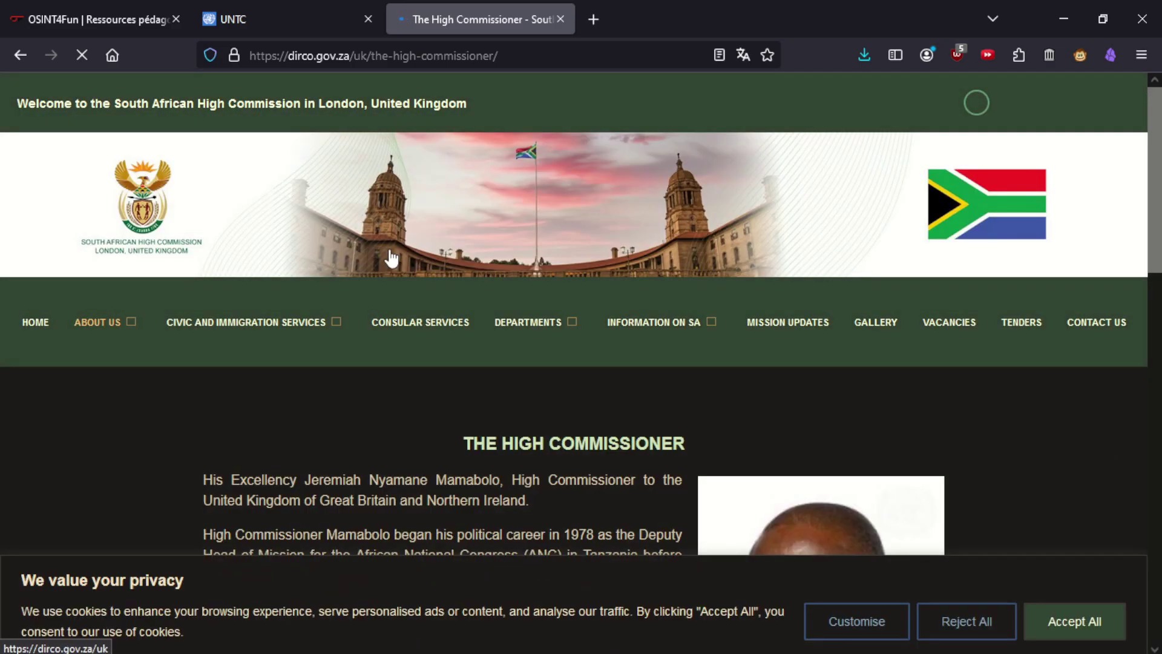
# Search Google for the High Commissioner's full name taken from the DIRCO page, and open the matching Wikipedia article.
pyautogui.scroll(-3, 382, 359)
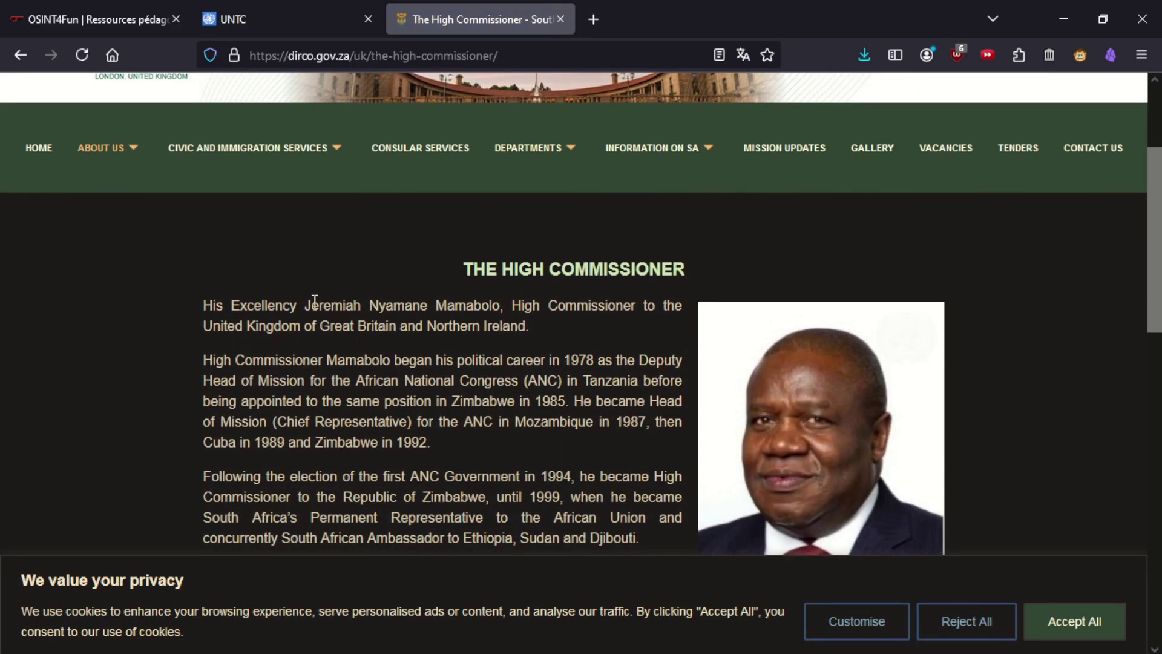
pyautogui.moveTo(305, 306); pyautogui.dragTo(388, 55)
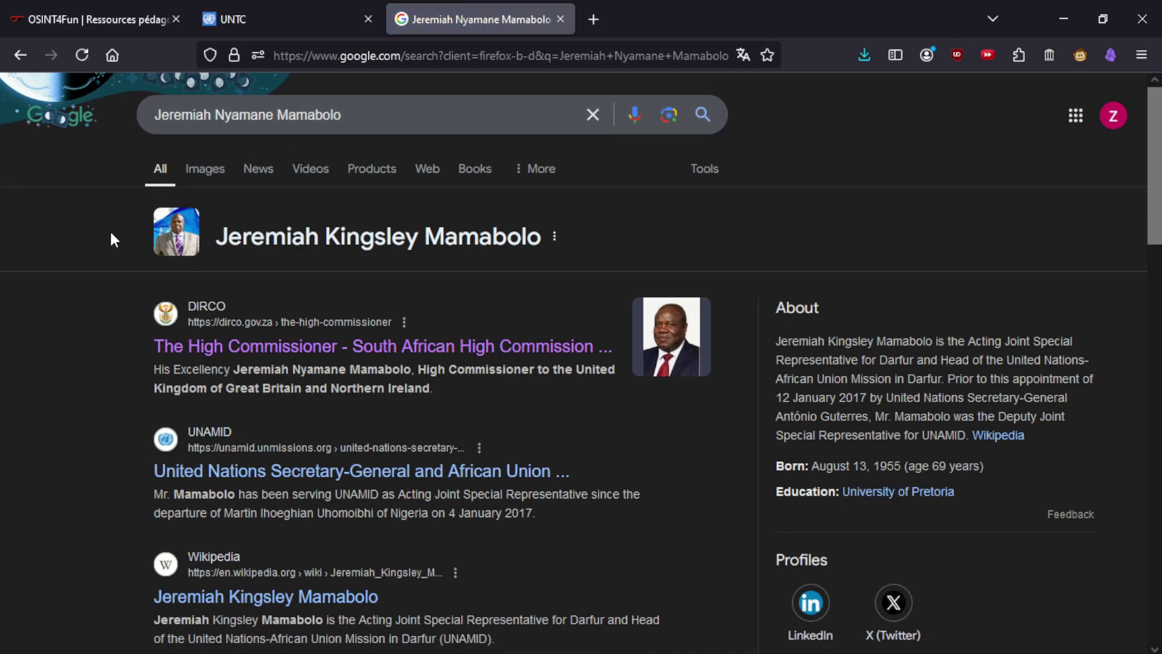
pyautogui.scroll(-3, 121, 451)
pyautogui.click(221, 511)
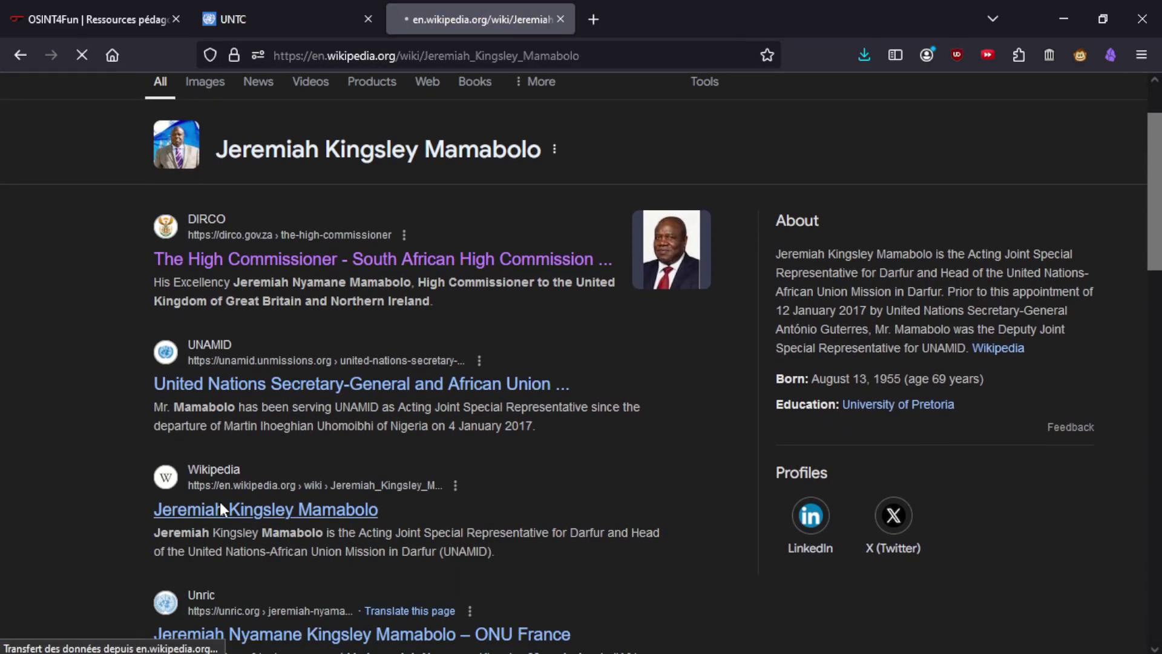
# Read the signatory's Wikipedia biography for a prize committee role, and check which other languages the article is available in.
pyautogui.scroll(-3, 242, 482)
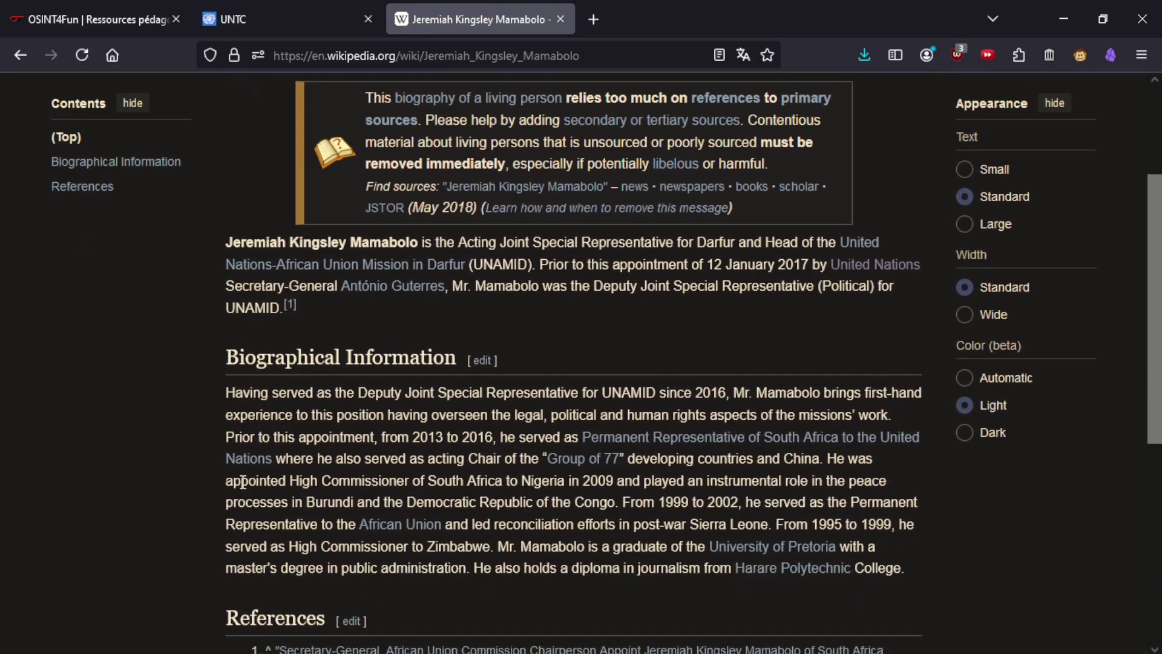
pyautogui.scroll(3, 841, 239)
pyautogui.click(867, 174)
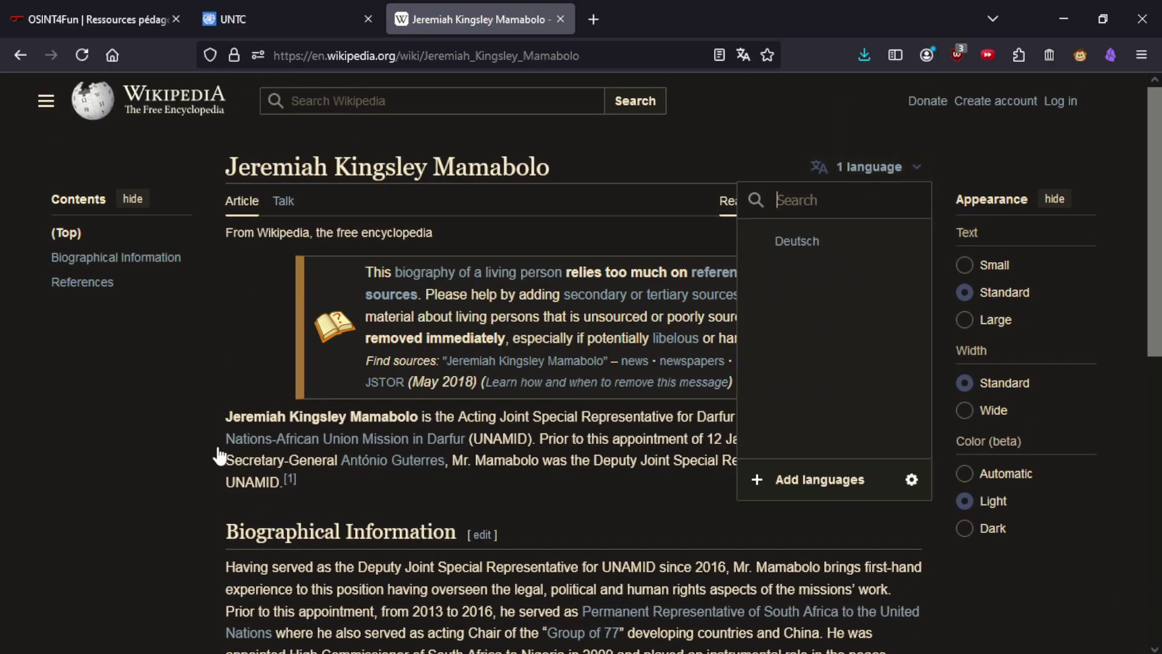
pyautogui.click(121, 506)
pyautogui.scroll(-1, 180, 493)
pyautogui.scroll(-4, 178, 488)
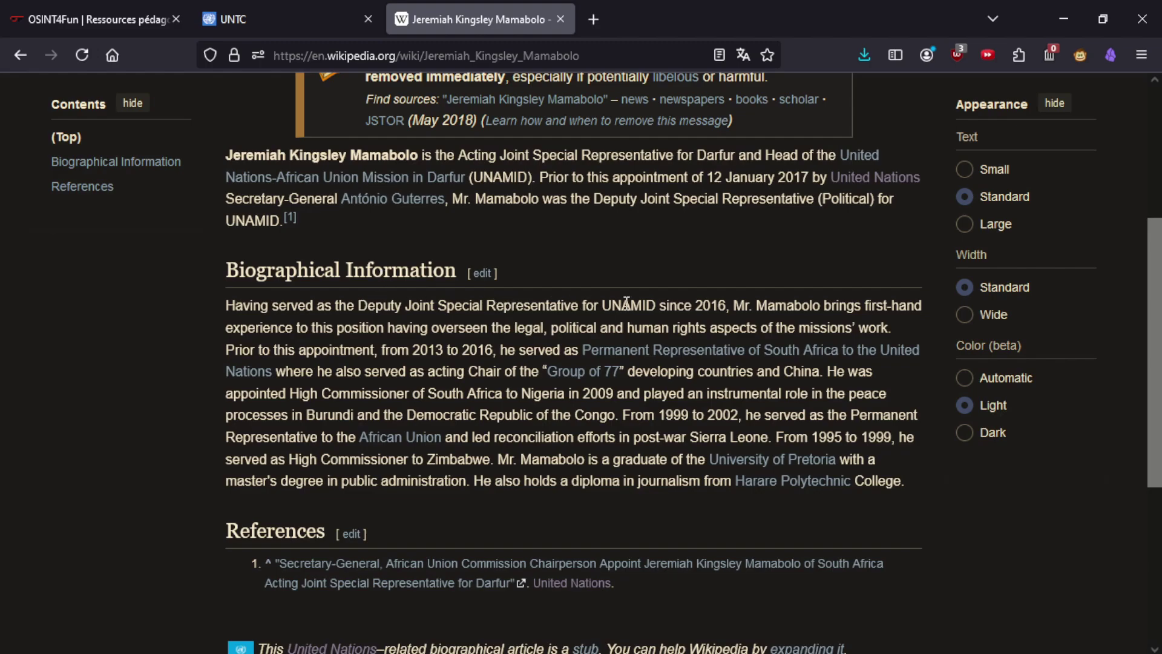
# Reread the OSINT4Fun prize committee clue, and search Google in a new tab for "UNAMID" copied from the Wikipedia biography.
pyautogui.hotkey('ctrl', 'Tab')
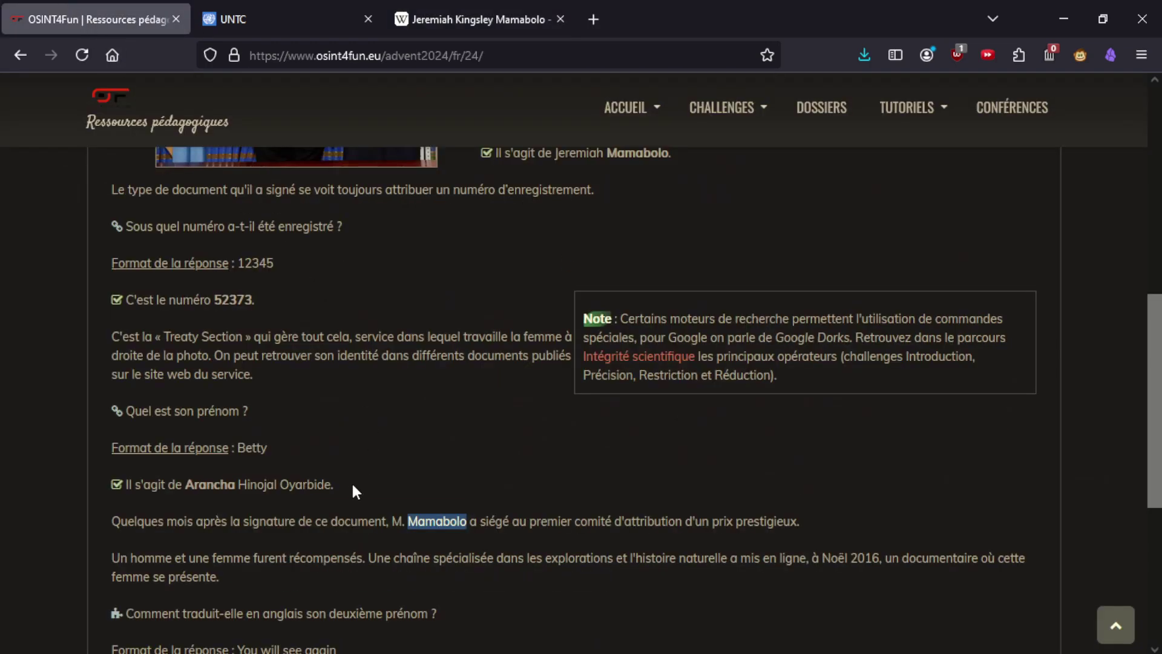
pyautogui.scroll(-3, 351, 481)
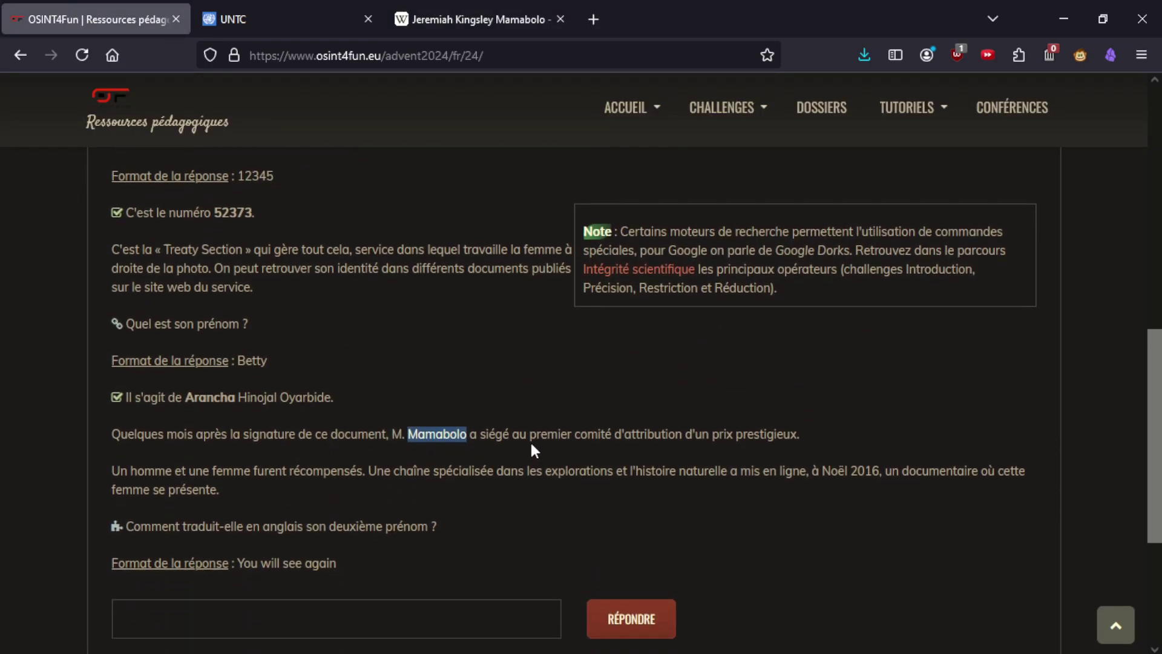
pyautogui.click(494, 6)
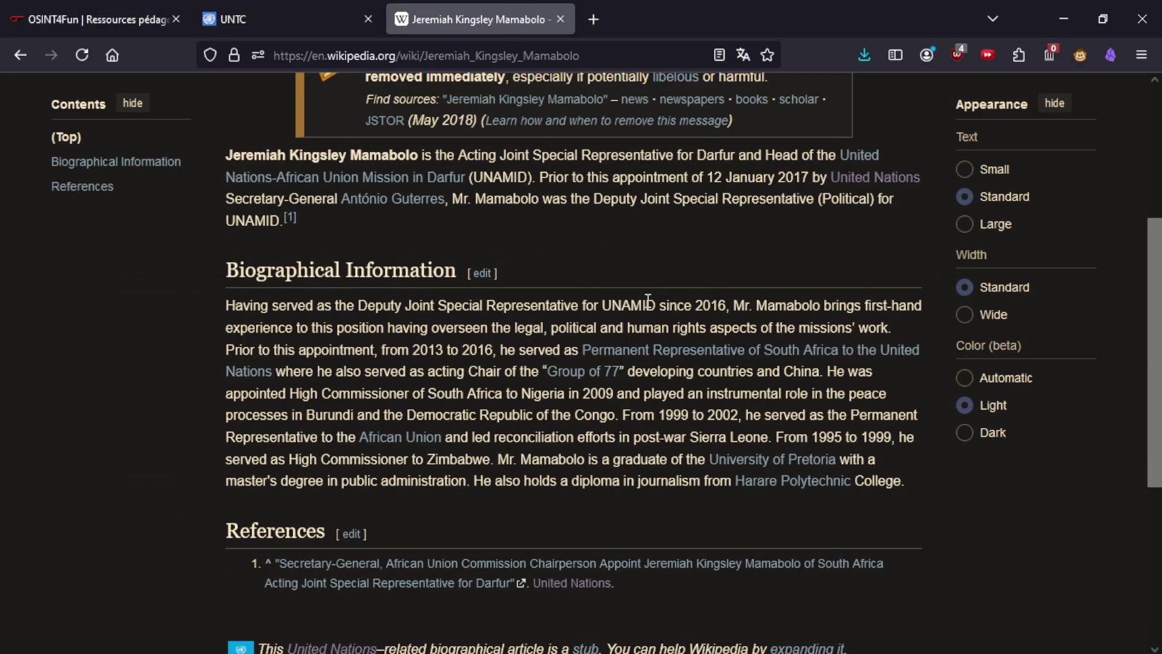
pyautogui.moveTo(656, 305); pyautogui.dragTo(602, 305)
pyautogui.hotkey('ctrl', 'c')
pyautogui.click(594, 19)
pyautogui.hotkey('ctrl', 'v')
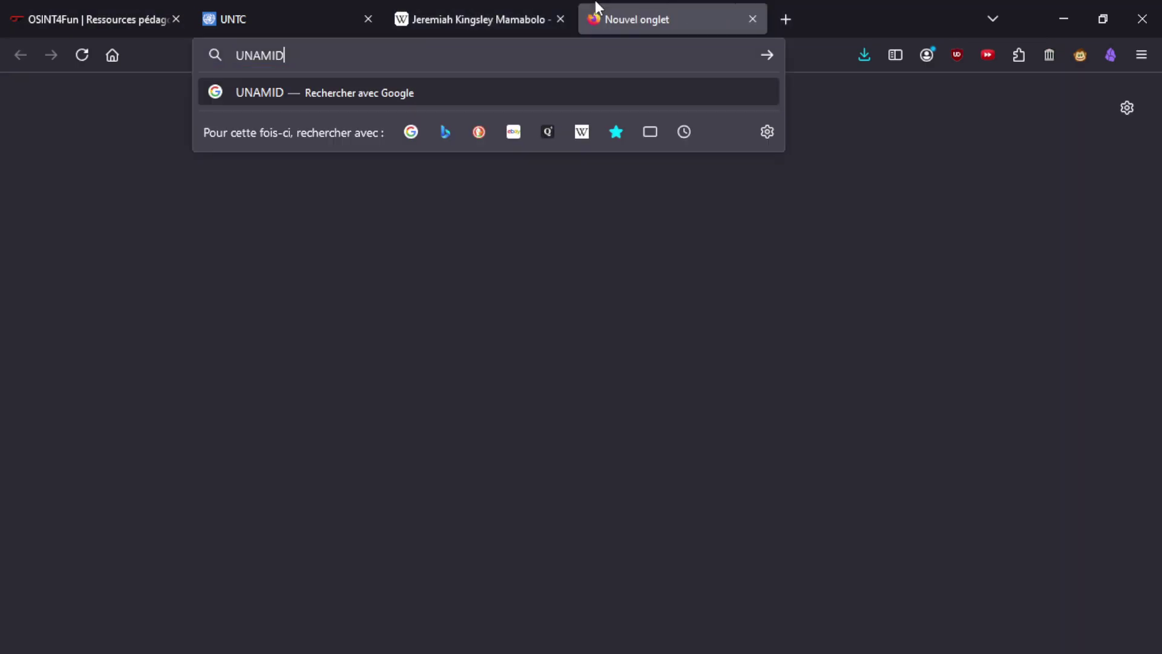
pyautogui.press('Return')
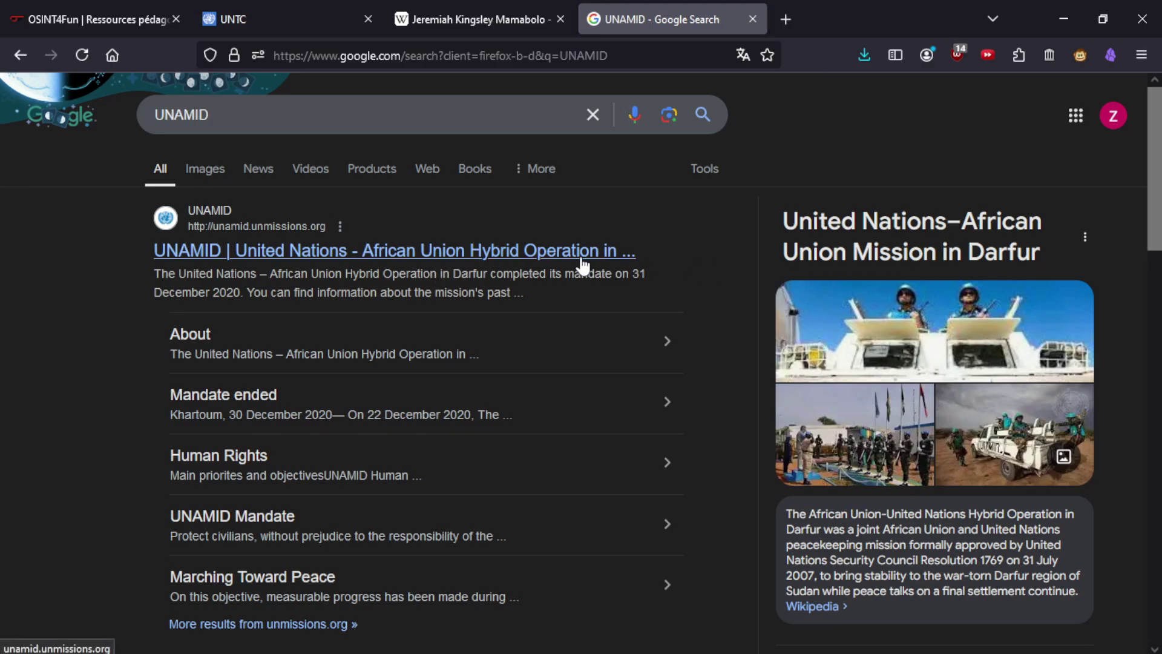
# Recheck the OSINT4Fun clue, and open the biography's linked article on South Africa's Permanent Representative to the United Nations in a new tab.
pyautogui.click(57, 7)
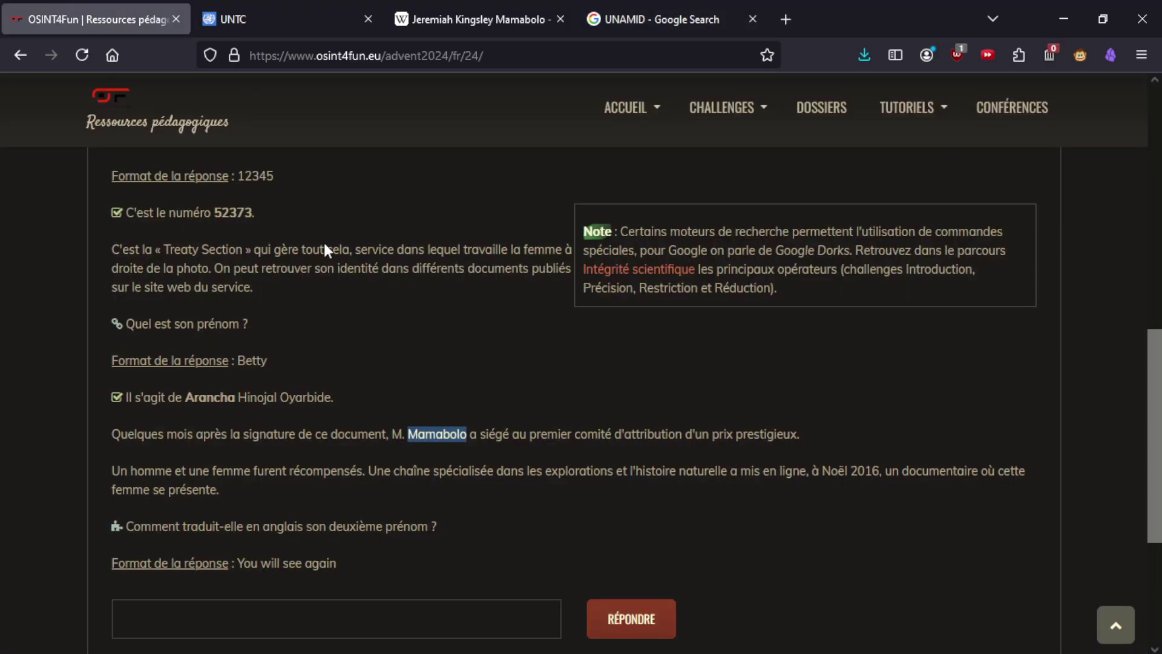
pyautogui.click(645, 15)
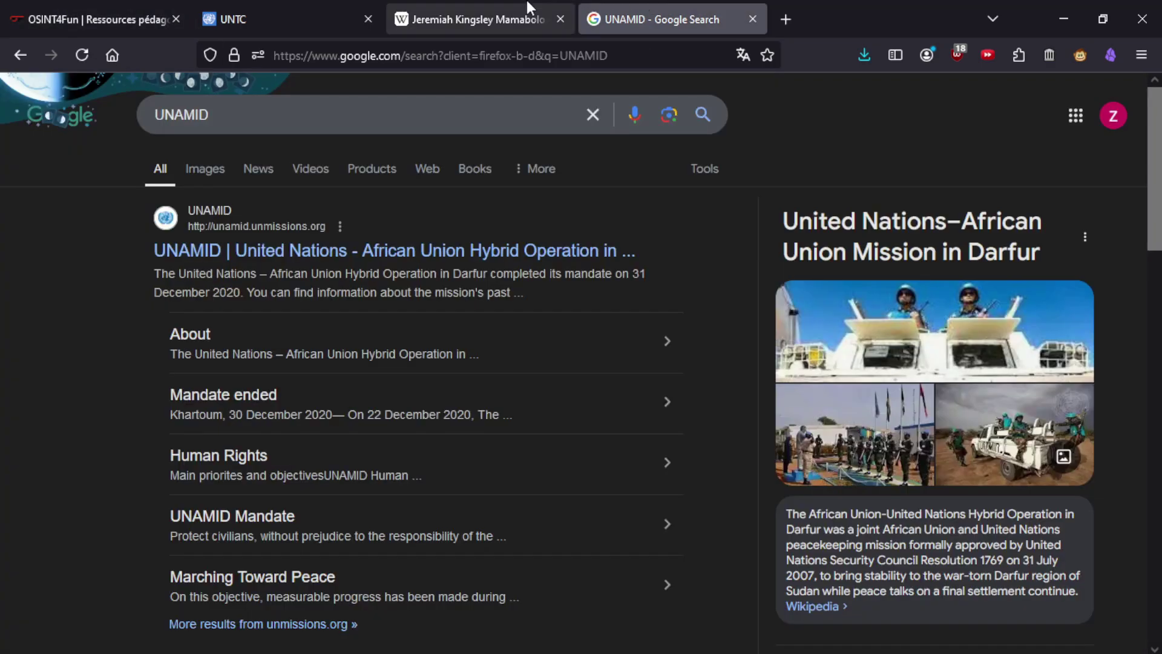
pyautogui.click(478, 19)
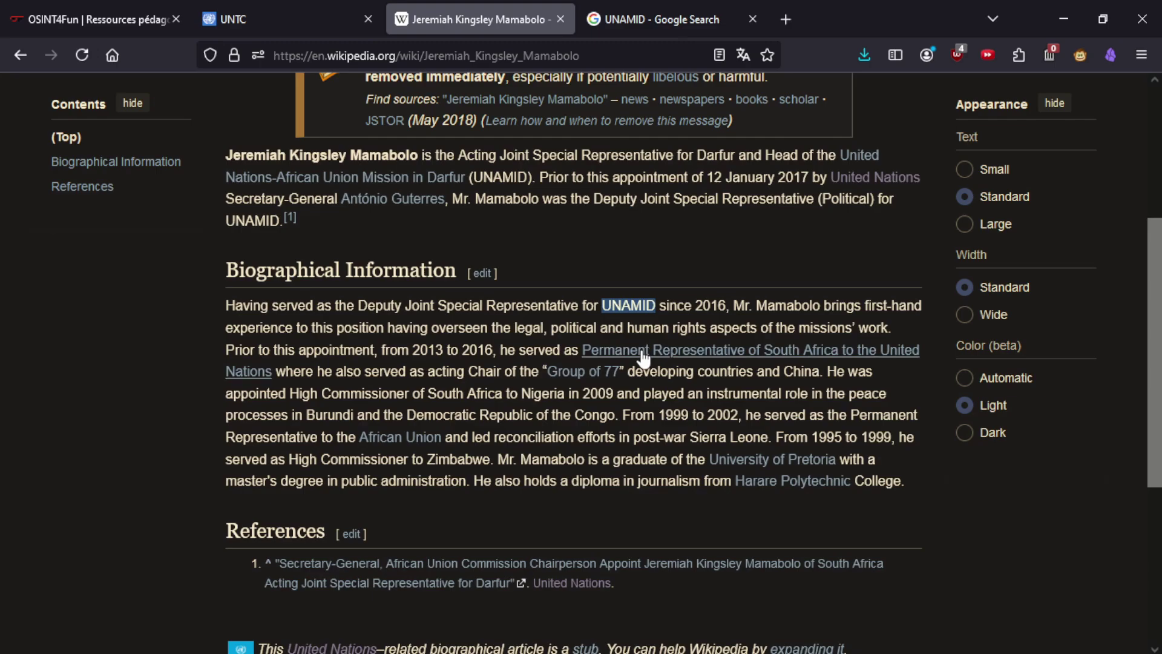
pyautogui.moveTo(645, 358)
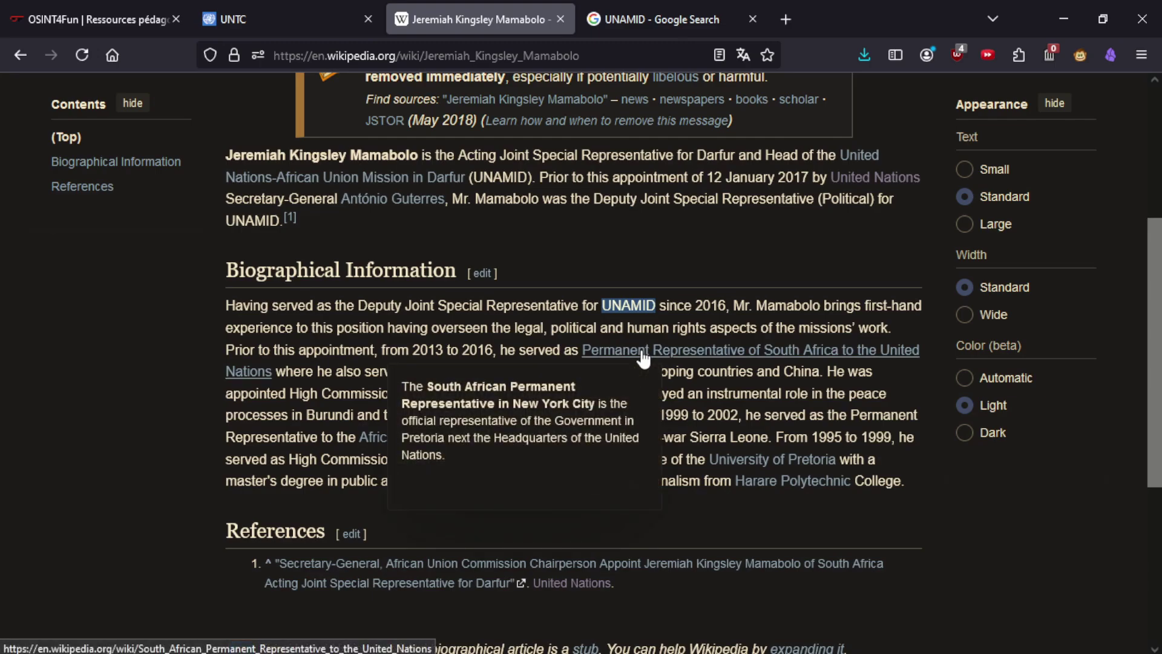
pyautogui.middleClick(644, 358)
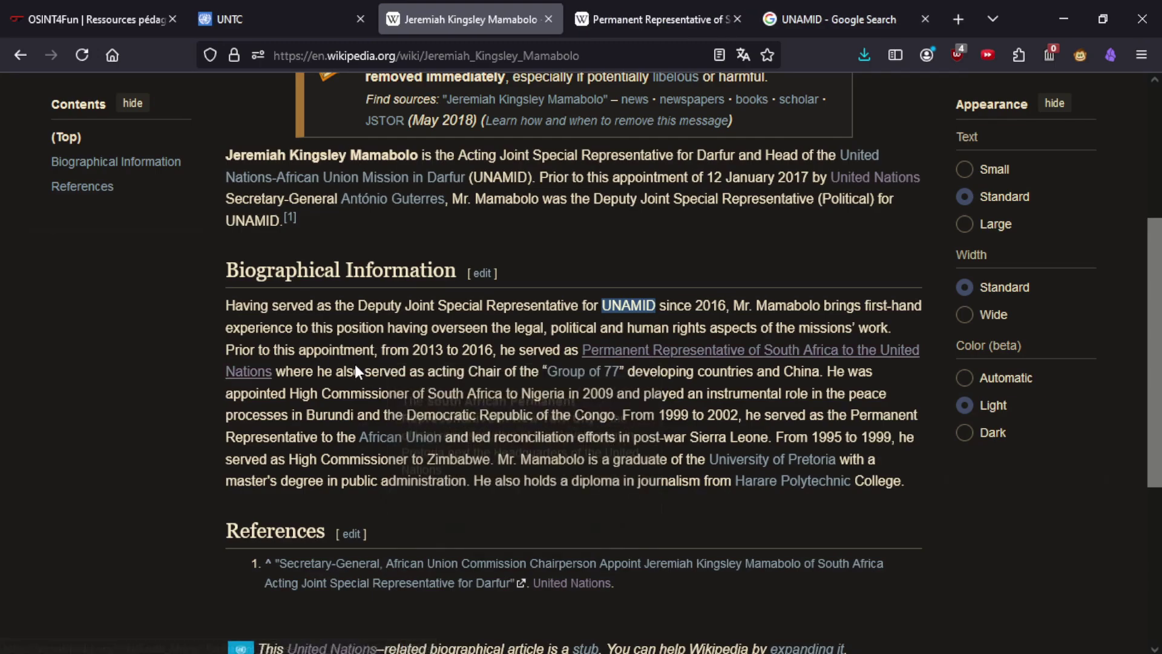
pyautogui.moveTo(585, 376)
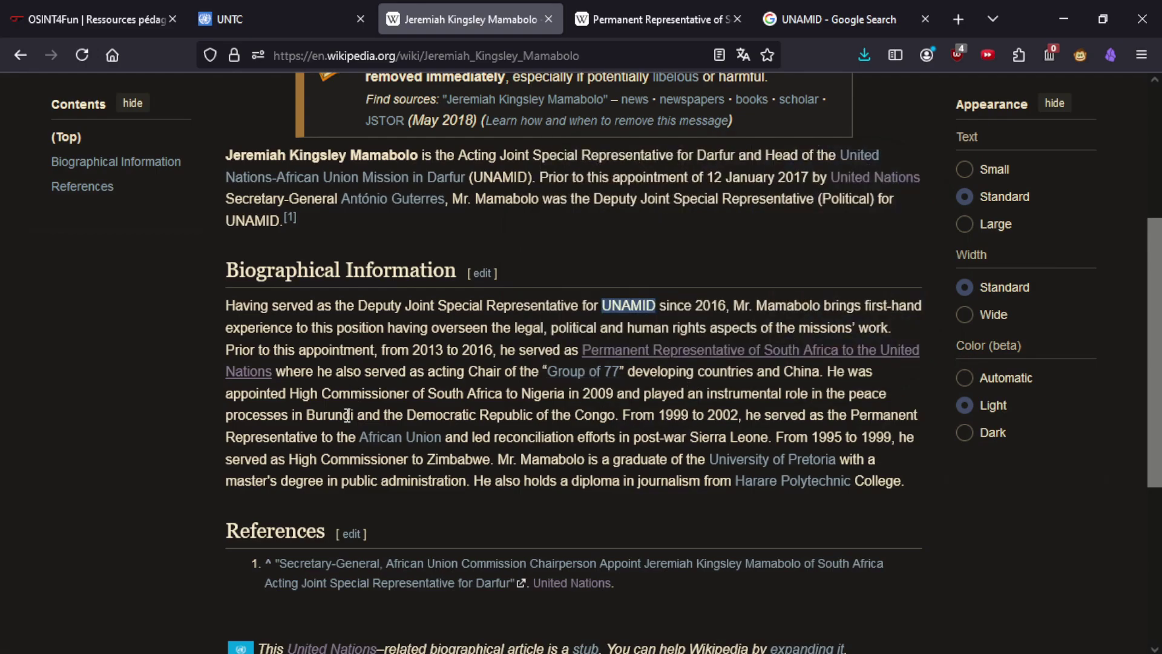
pyautogui.scroll(4, 363, 473)
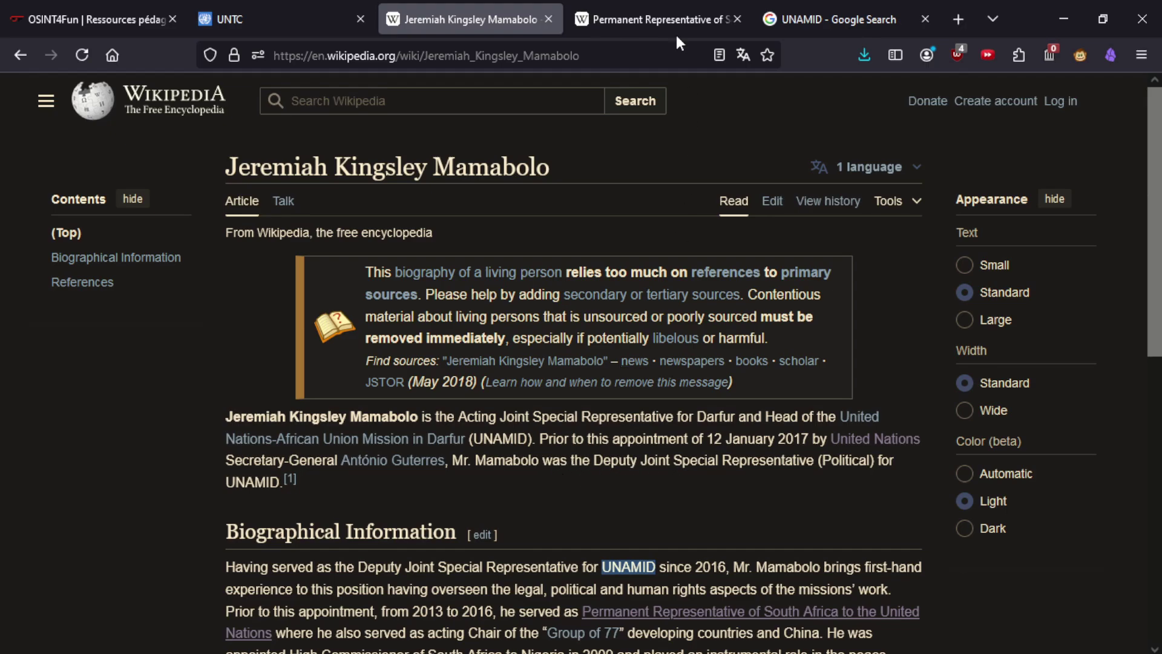
# Search Google in a new tab for the signatory's surname plus "a siégé au premier comité d'attribution d'un prix prestigieux", review the results and close the tab.
pyautogui.click(91, 19)
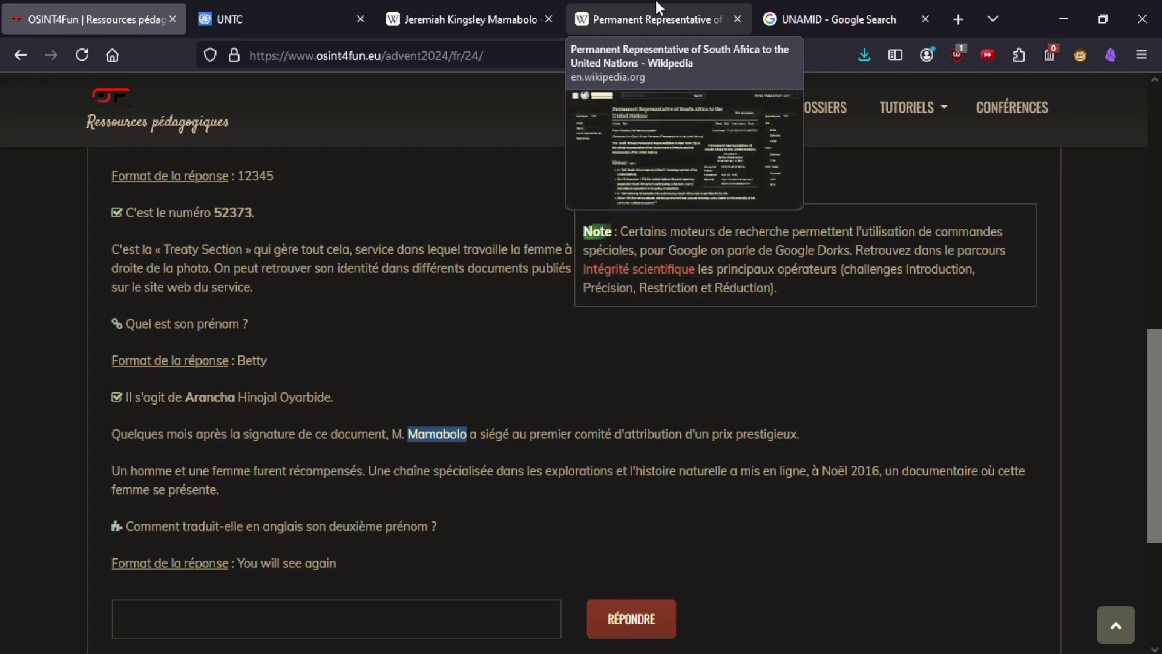
pyautogui.moveTo(409, 434); pyautogui.dragTo(796, 434)
pyautogui.hotkey('ctrl', 'c')
pyautogui.click(909, 14)
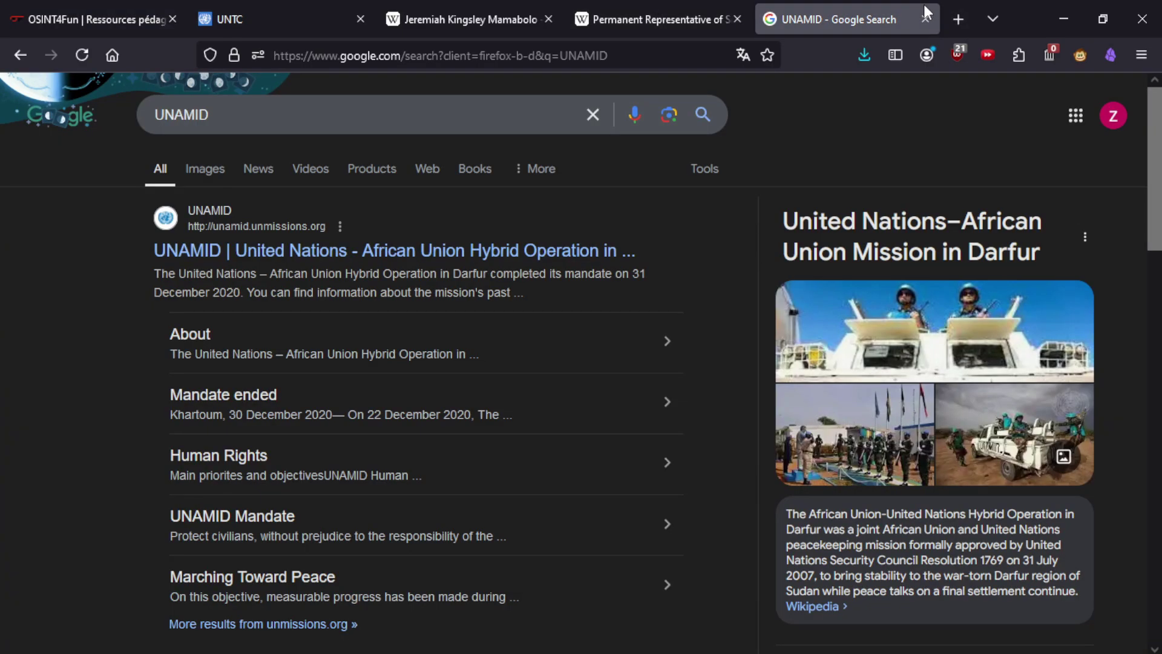
pyautogui.click(959, 19)
pyautogui.hotkey('ctrl', 'v')
pyautogui.press('Return')
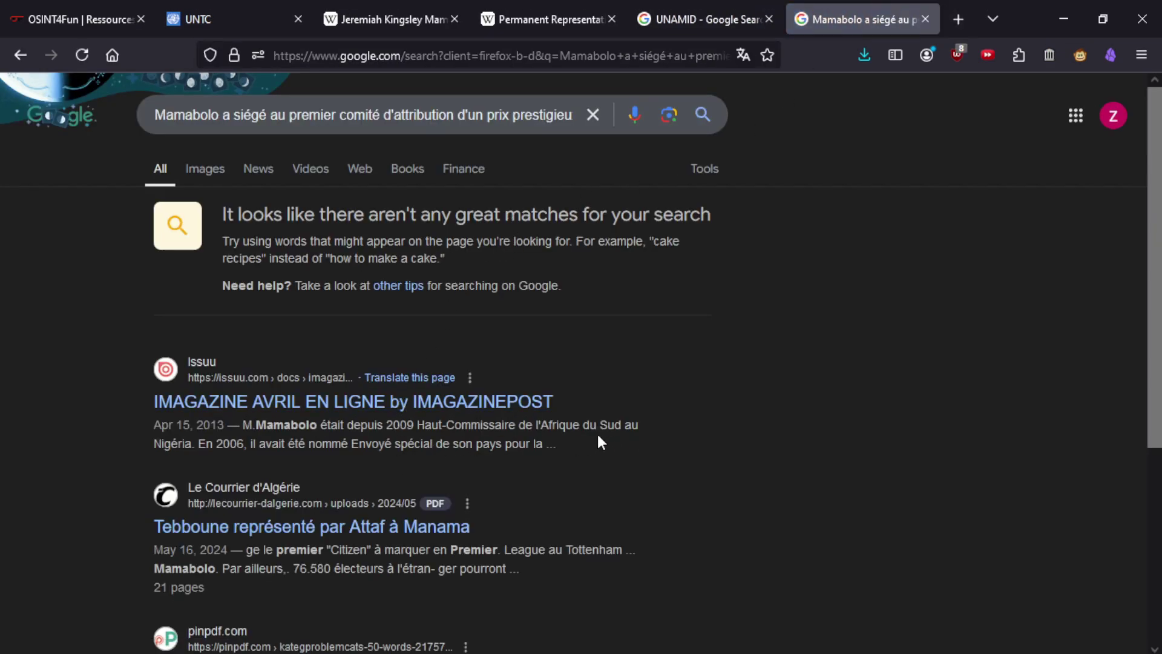
pyautogui.scroll(-2, 330, 454)
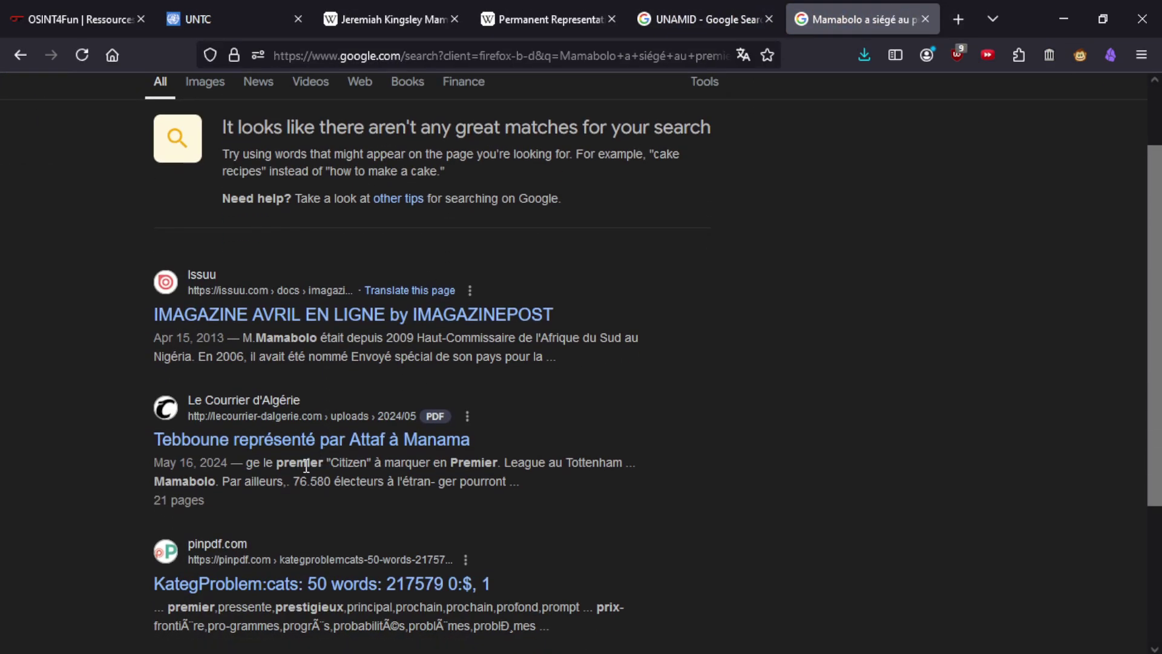
pyautogui.scroll(-5, 324, 473)
pyautogui.click(925, 19)
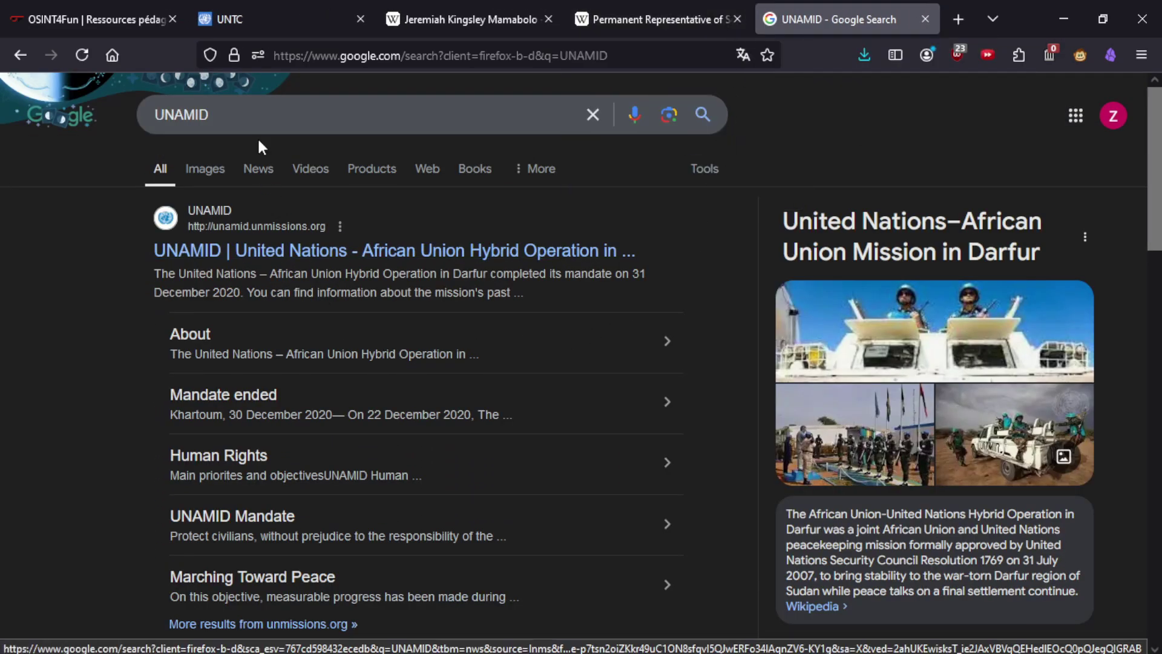
# Recheck the clue, and examine the signatory's entry in the list of South Africa's permanent representatives to the United Nations.
pyautogui.click(110, 12)
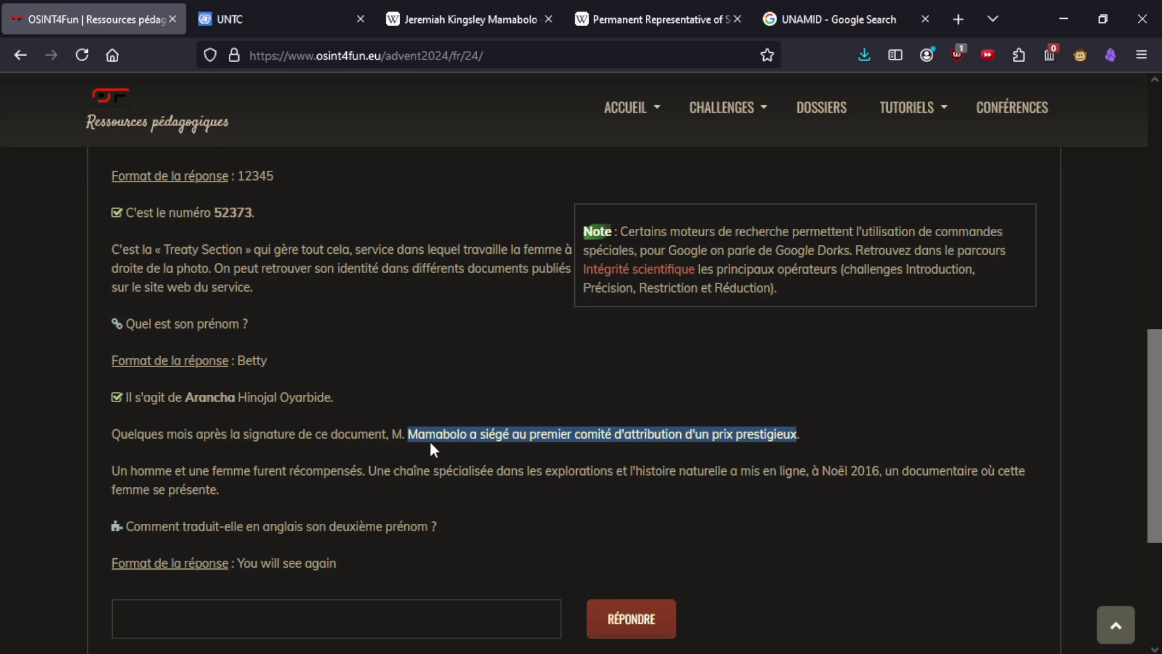
pyautogui.click(609, 3)
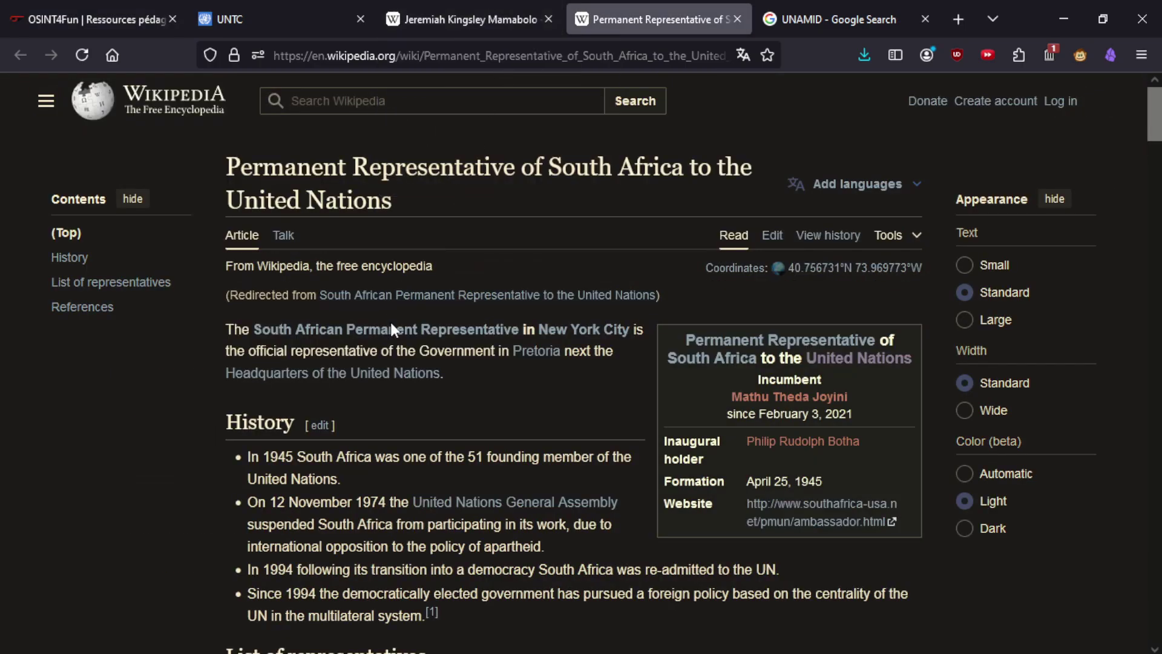
pyautogui.scroll(-5, 418, 427)
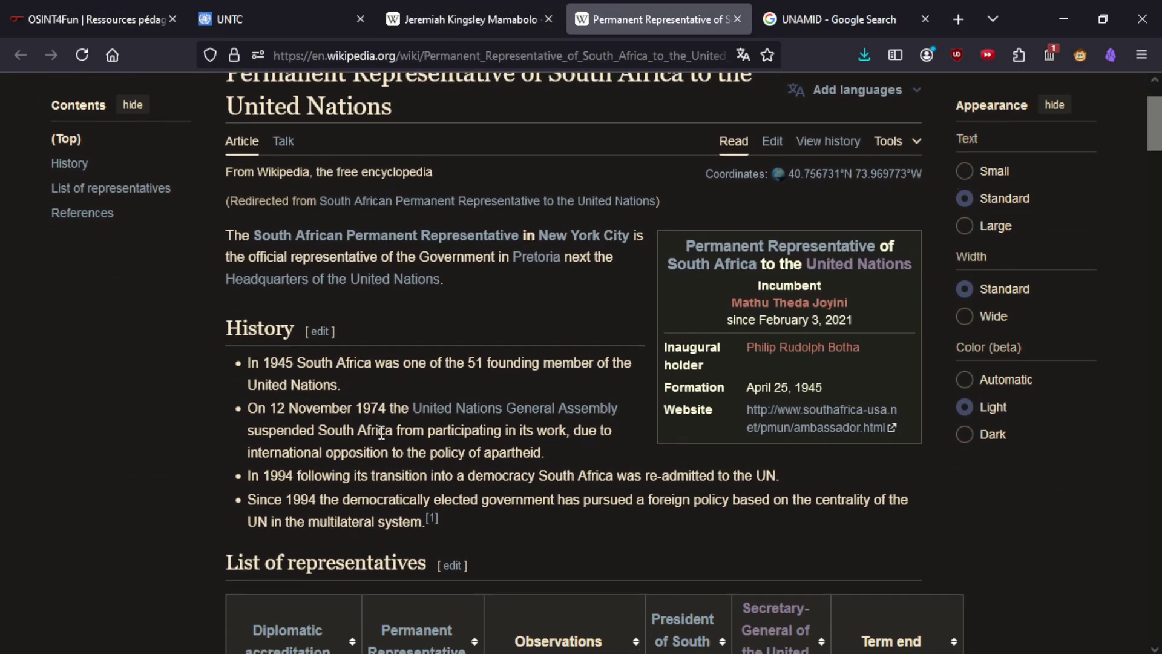
pyautogui.scroll(-10, 278, 509)
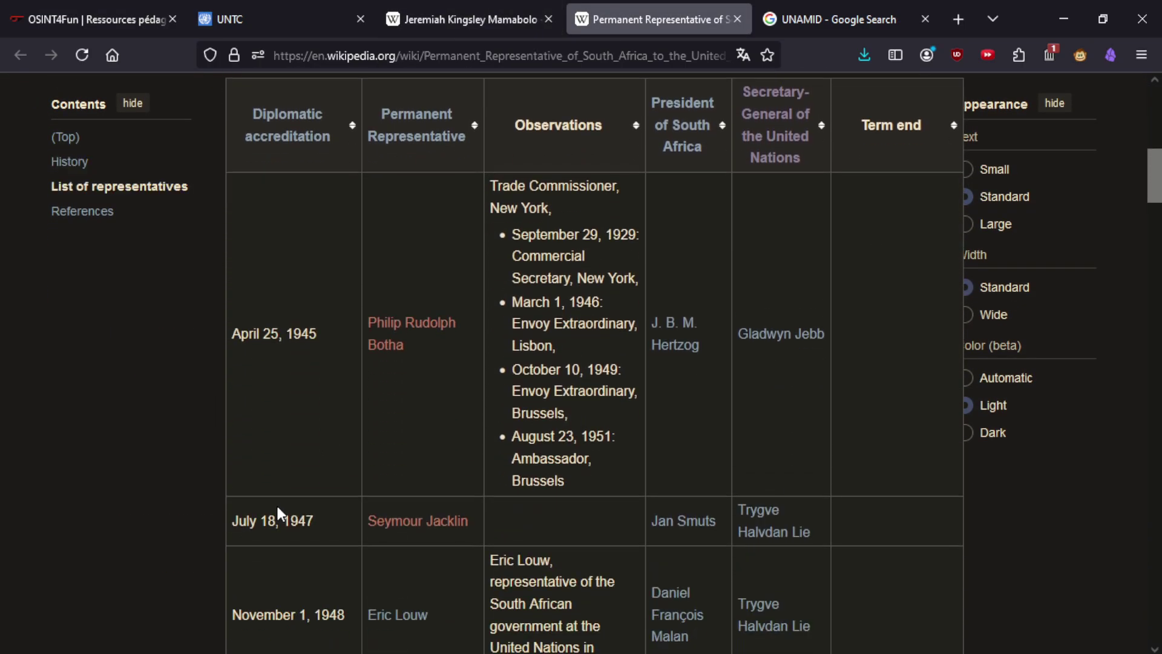
pyautogui.scroll(-12, 278, 507)
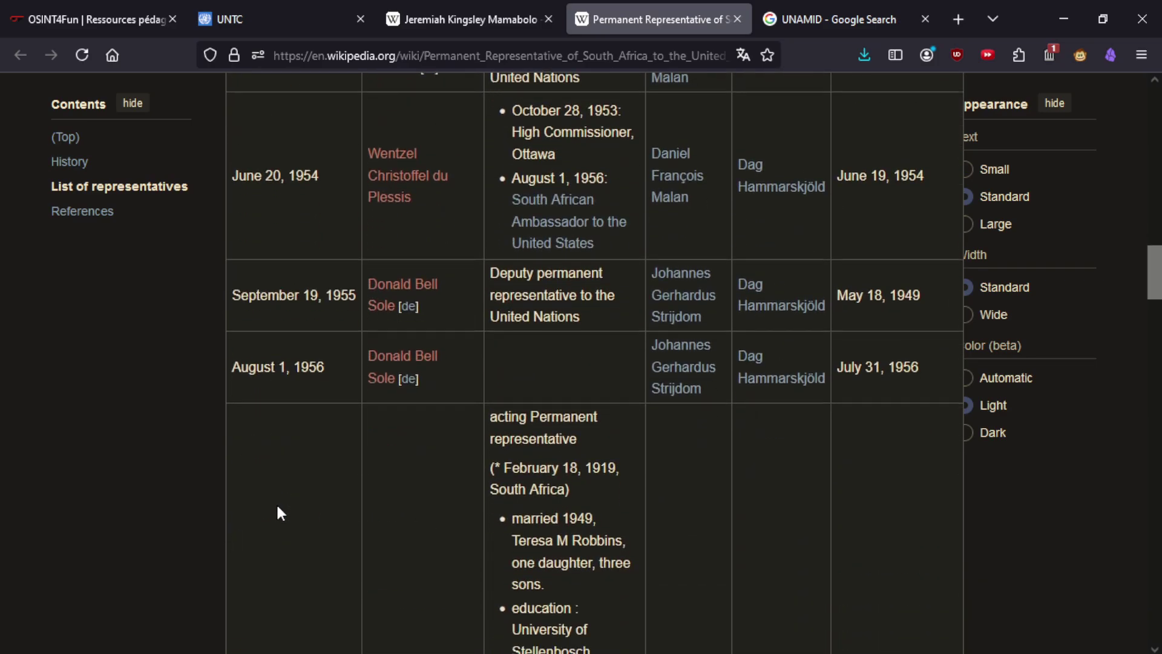
pyautogui.scroll(-10, 277, 506)
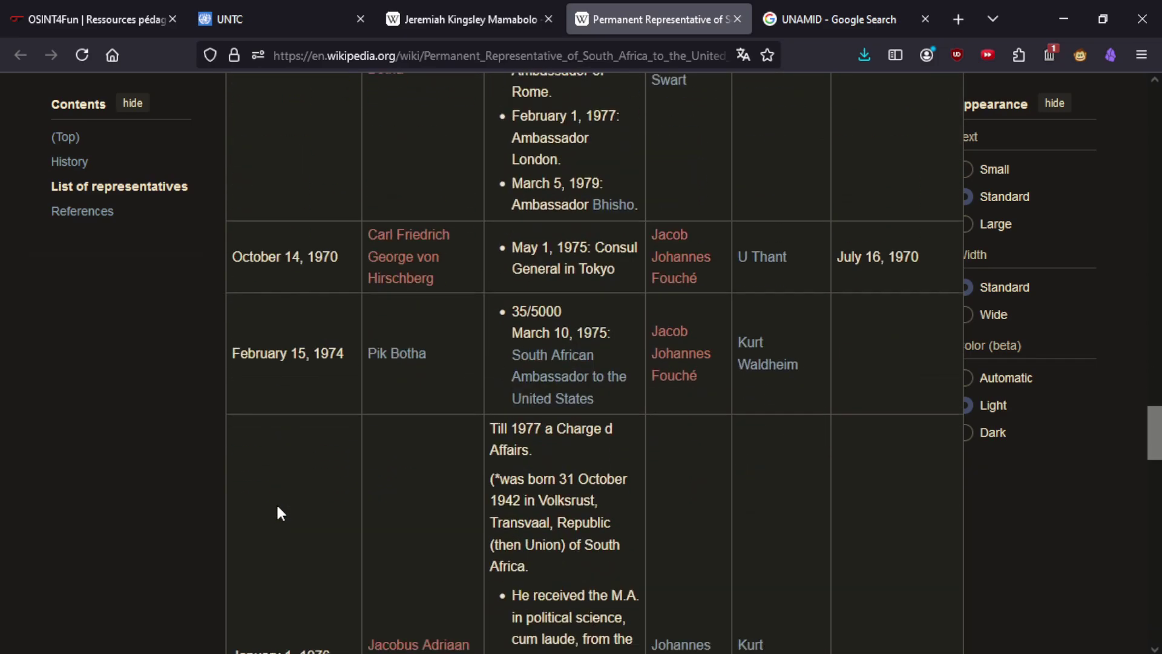
pyautogui.scroll(-8, 278, 509)
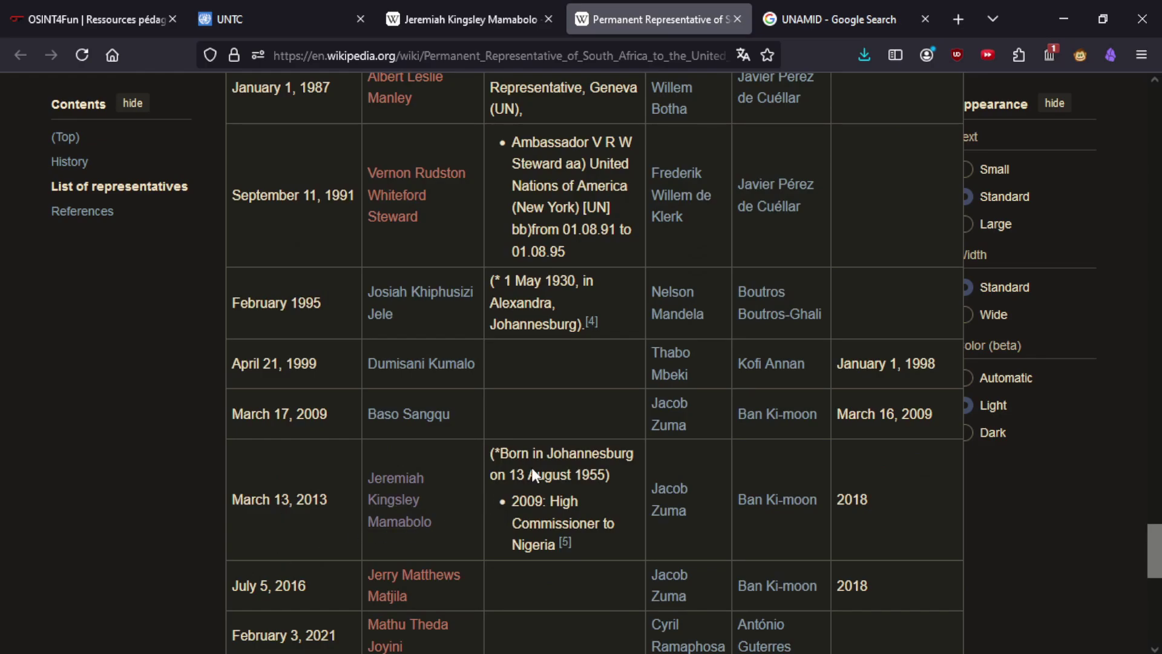
pyautogui.moveTo(1159, 558); pyautogui.dragTo(1107, 575)
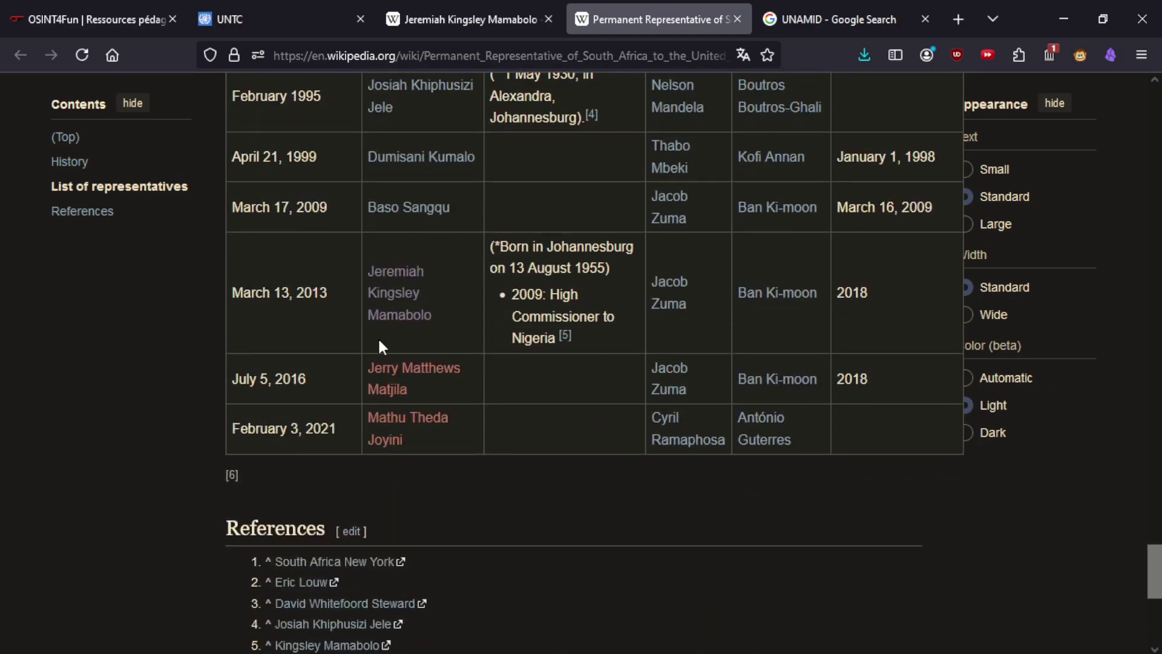
pyautogui.scroll(2, 262, 375)
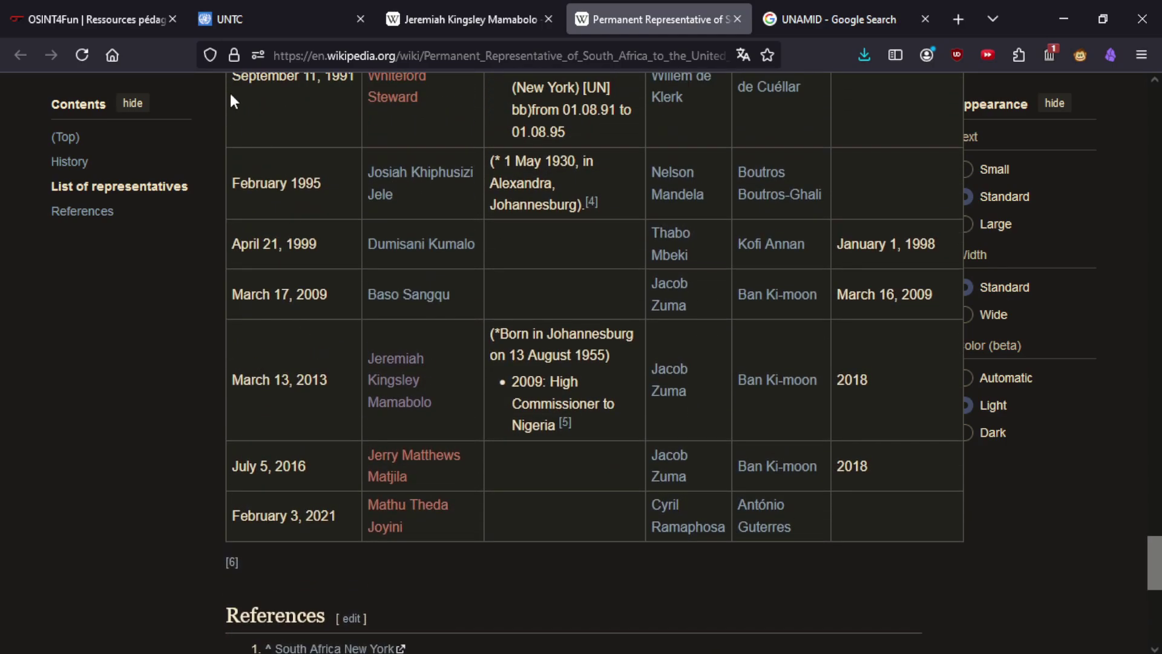
# Reread the prize committee clue on OSINT4Fun and review the signatory's Wikipedia biography again.
pyautogui.hotkey('ctrl', '1')
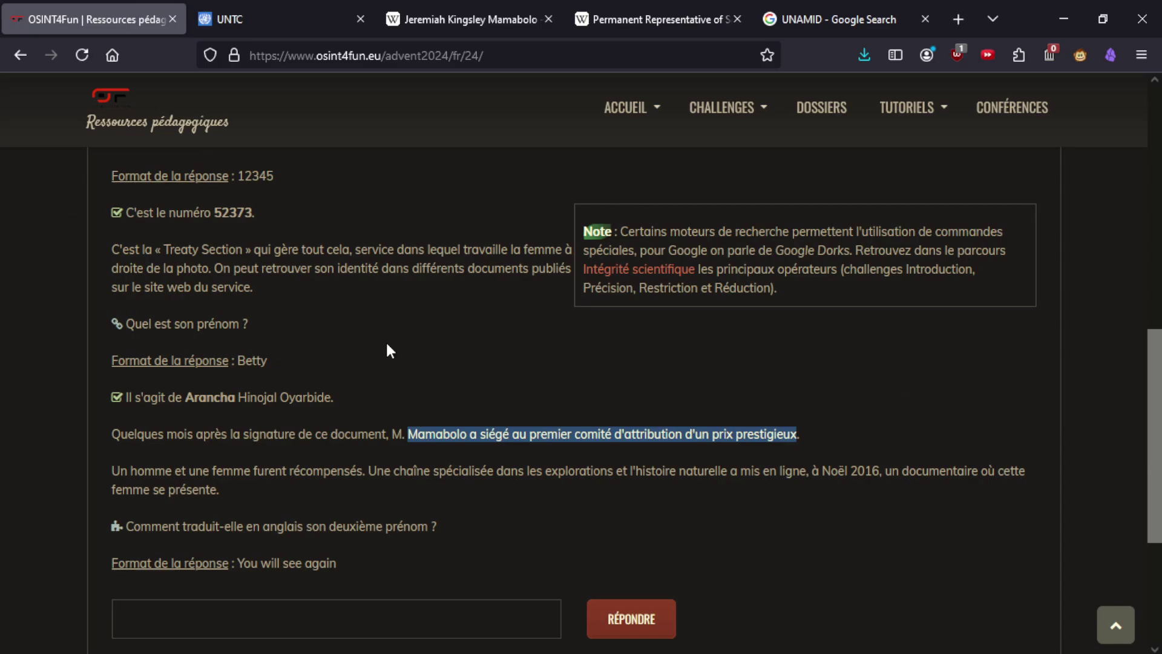
pyautogui.click(281, 9)
pyautogui.click(436, 13)
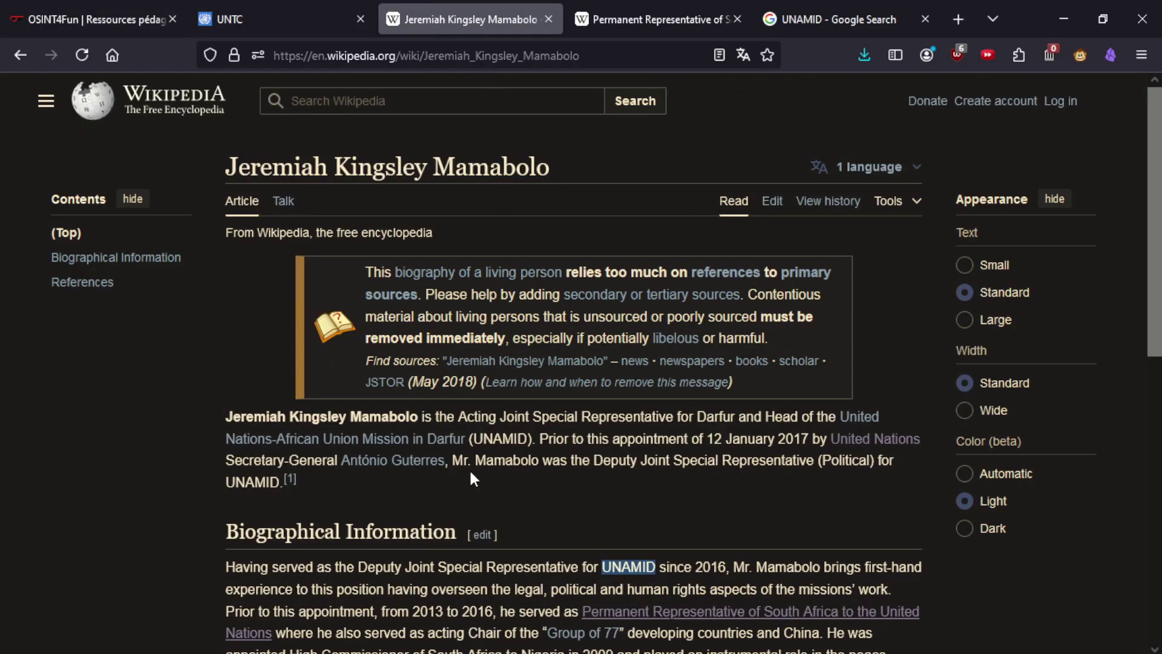
pyautogui.scroll(-4, 474, 478)
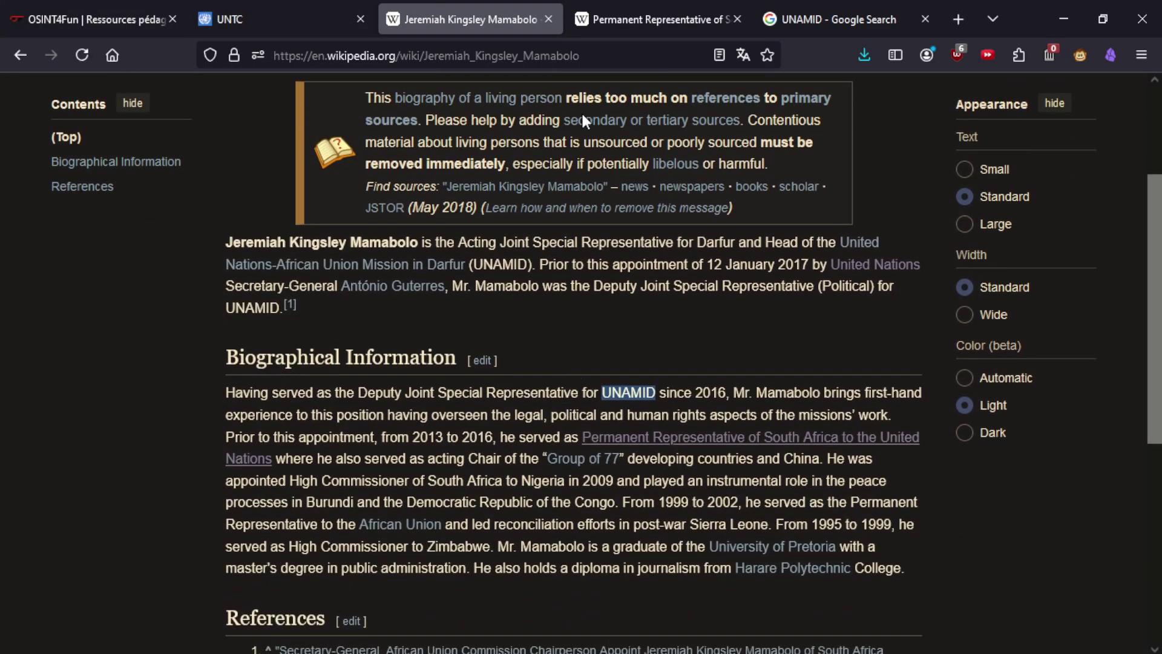
# Copy the signatory's full name from the list of South Africa's permanent representatives and search Google in a new tab for it plus "comitee".
pyautogui.click(596, 12)
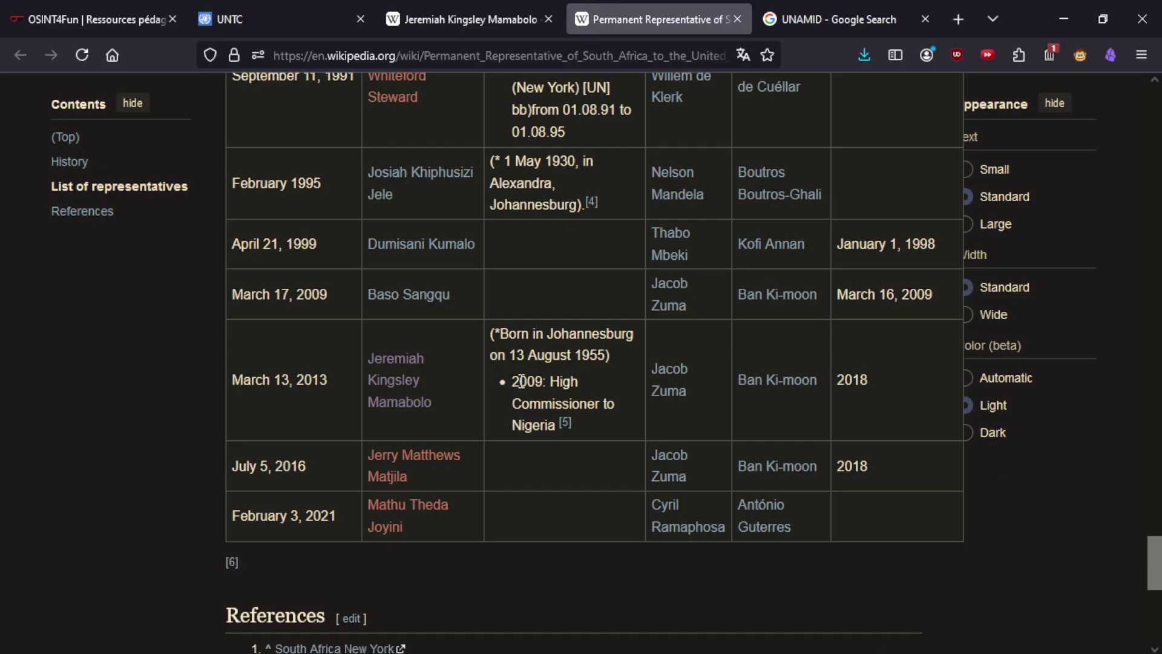
pyautogui.moveTo(465, 420); pyautogui.dragTo(363, 357)
pyautogui.hotkey('ctrl', 'c')
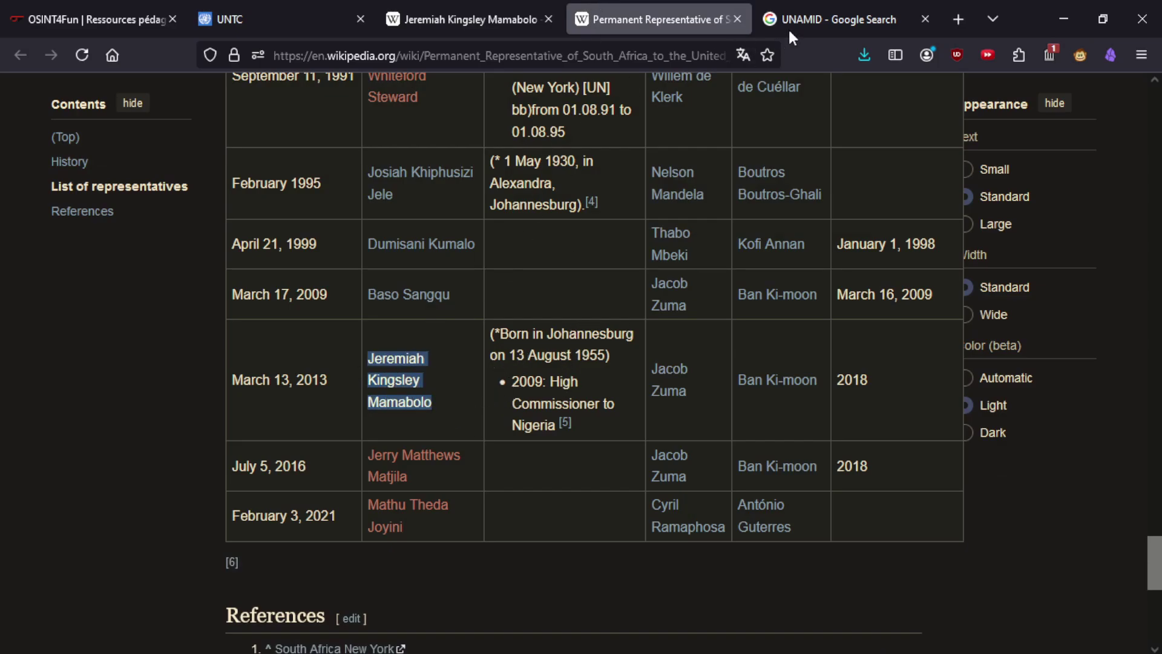
pyautogui.click(956, 17)
pyautogui.hotkey('ctrl', 'v')
pyautogui.write('comi')
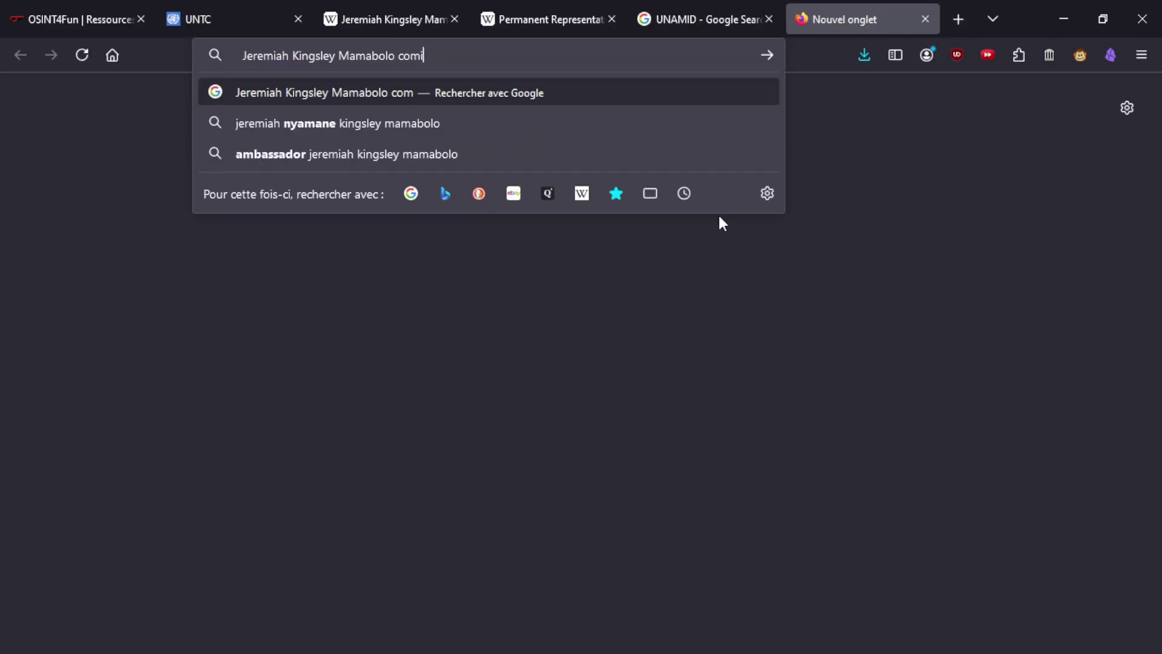
pyautogui.write('tee')
pyautogui.press('Return')
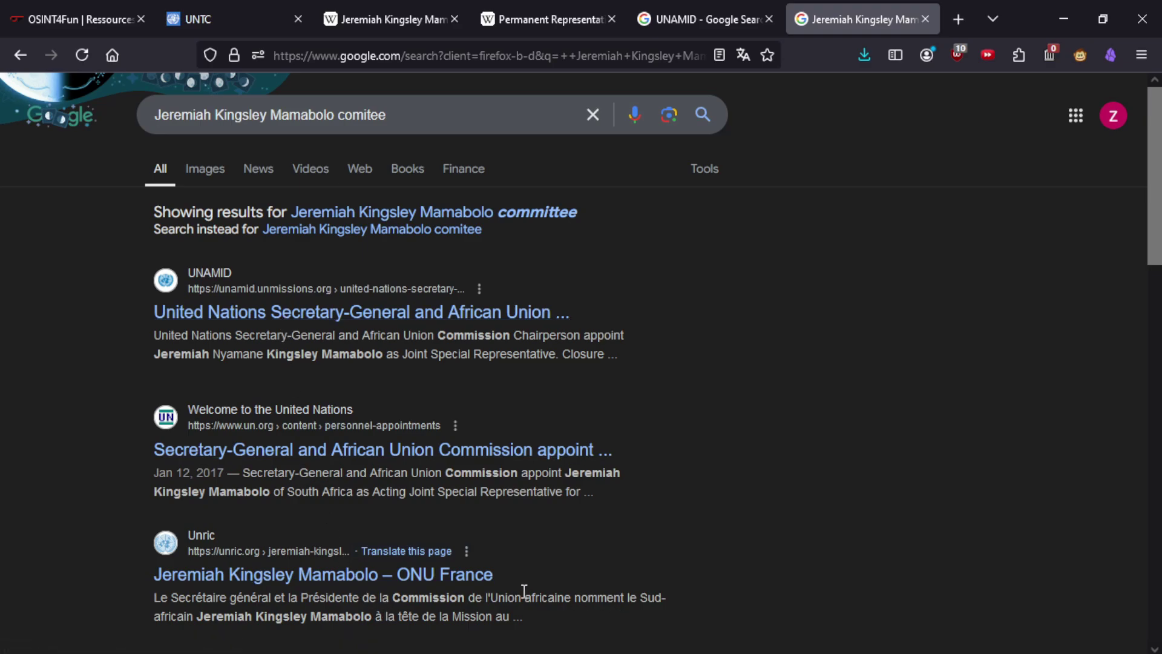
# Open the ONU France result in a new tab and the UNAMID result in the current one, and skim the ONU France article.
pyautogui.middleClick(407, 577)
pyautogui.click(254, 314)
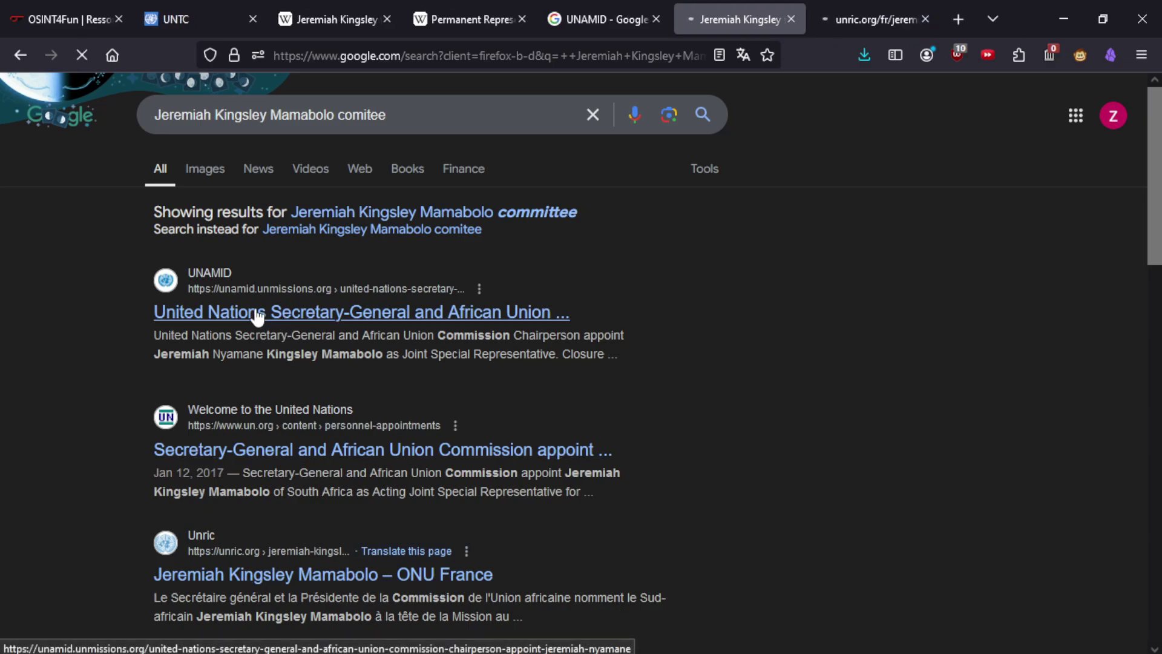
pyautogui.click(608, 2)
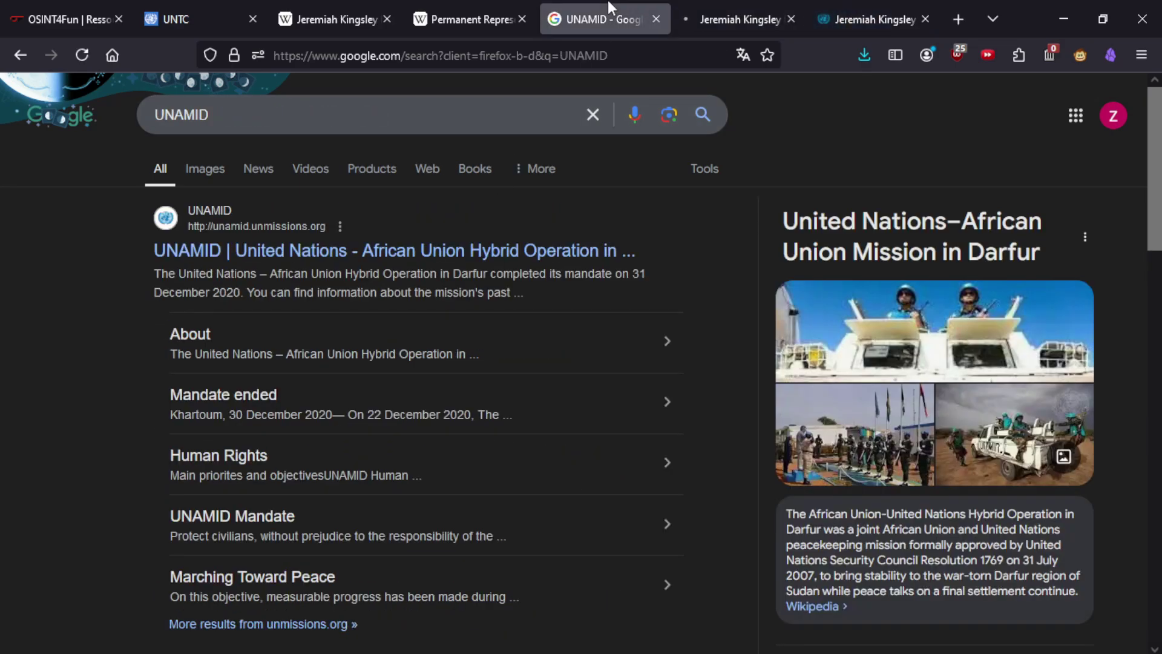
pyautogui.click(735, 8)
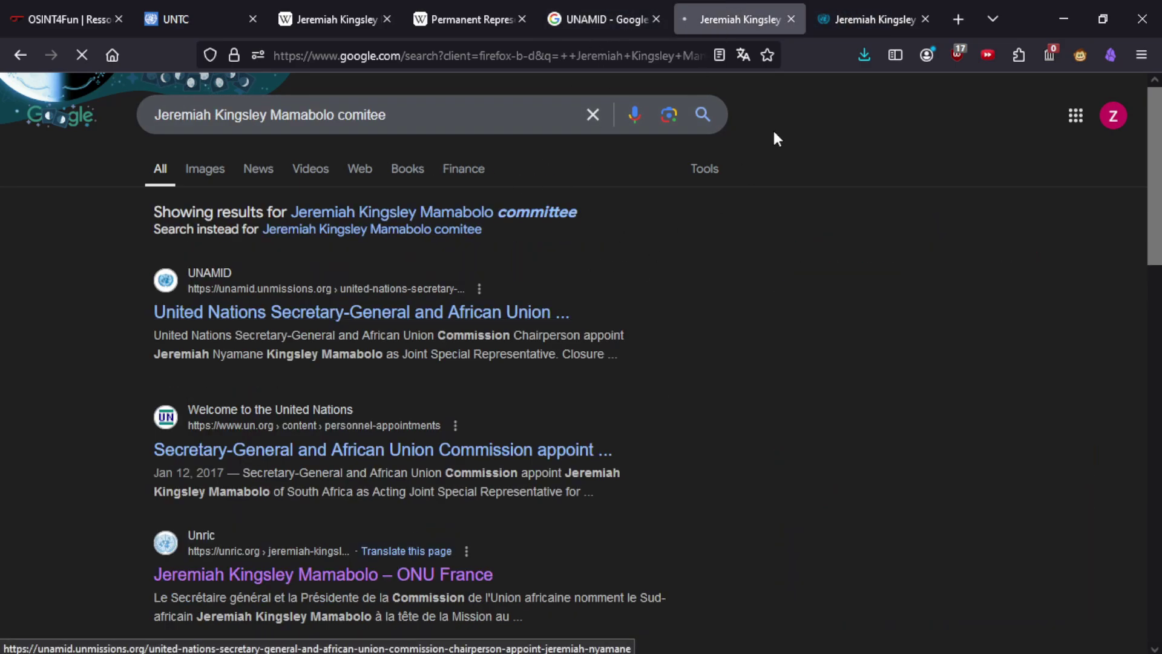
pyautogui.click(823, 19)
pyautogui.scroll(-3, 390, 395)
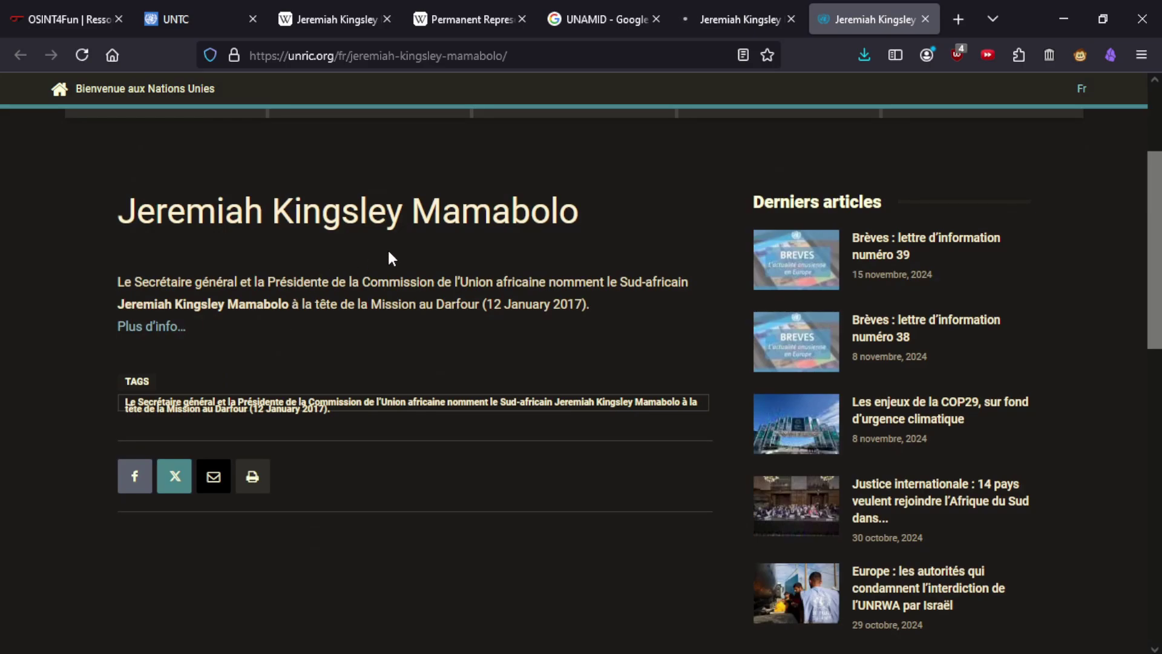
pyautogui.scroll(-12, 364, 249)
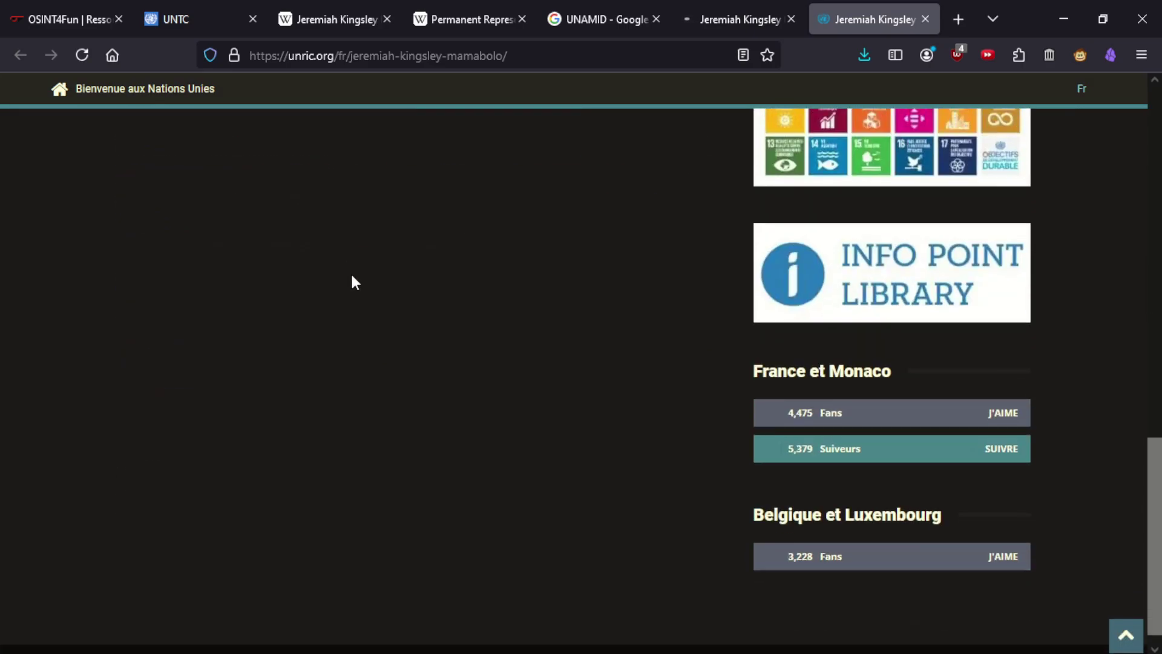
pyautogui.scroll(7, 351, 281)
# Read the UNAMID article on the signatory's appointment as Joint Special Representative, focusing on his career history.
pyautogui.click(729, 8)
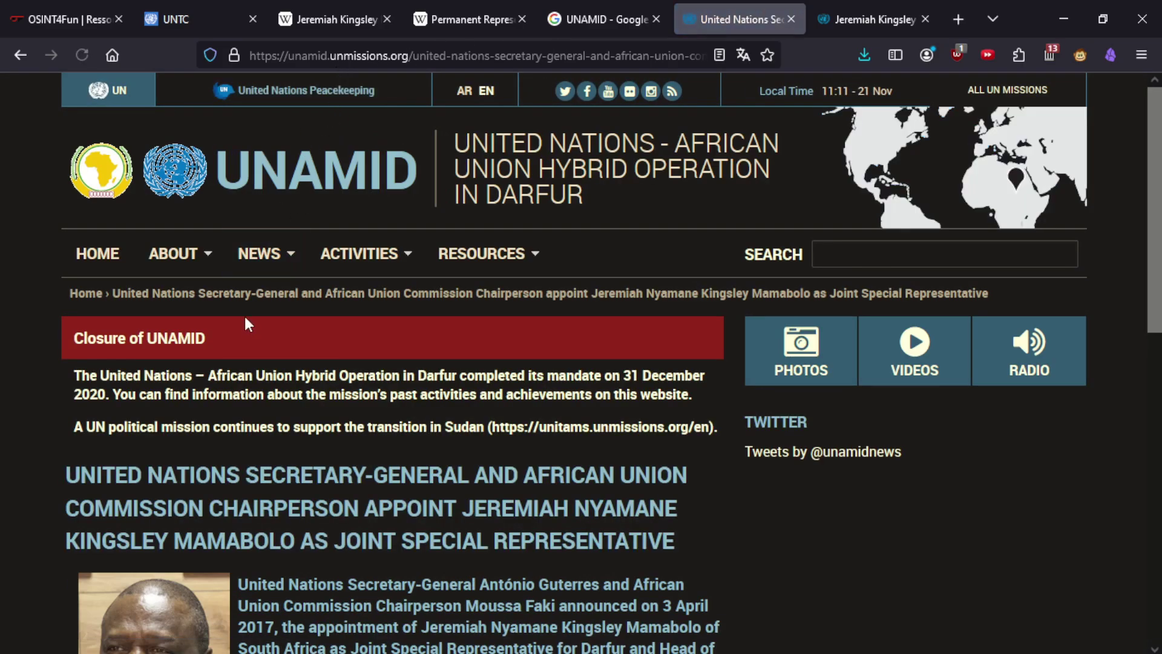
pyautogui.scroll(-2, 244, 339)
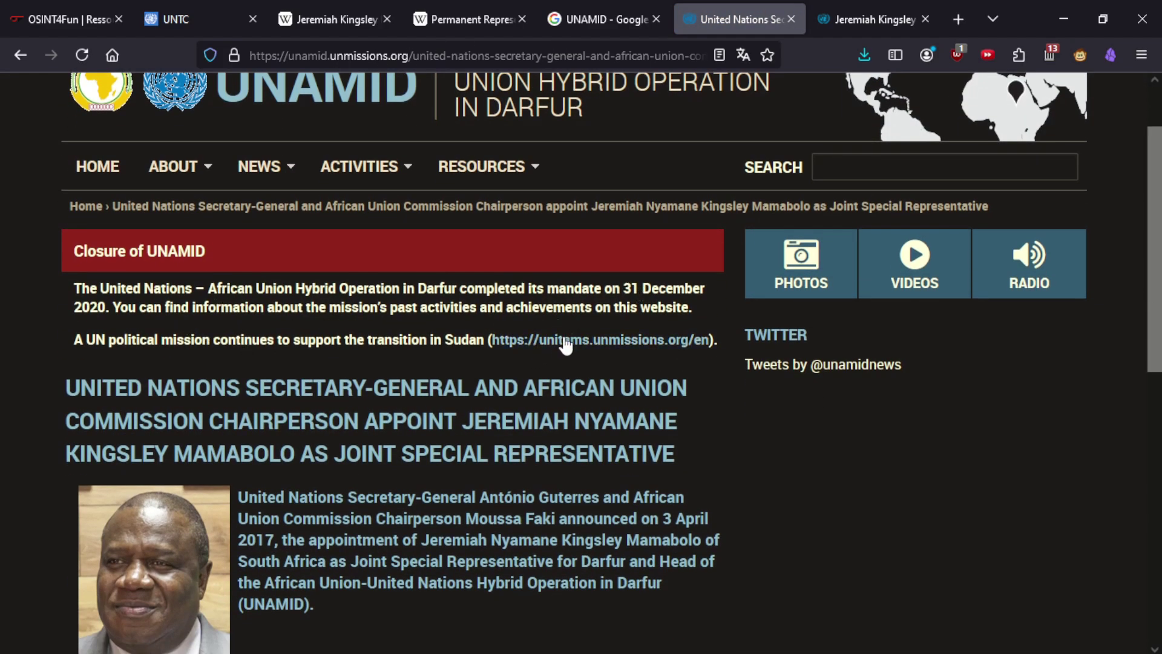
pyautogui.scroll(-3, 262, 342)
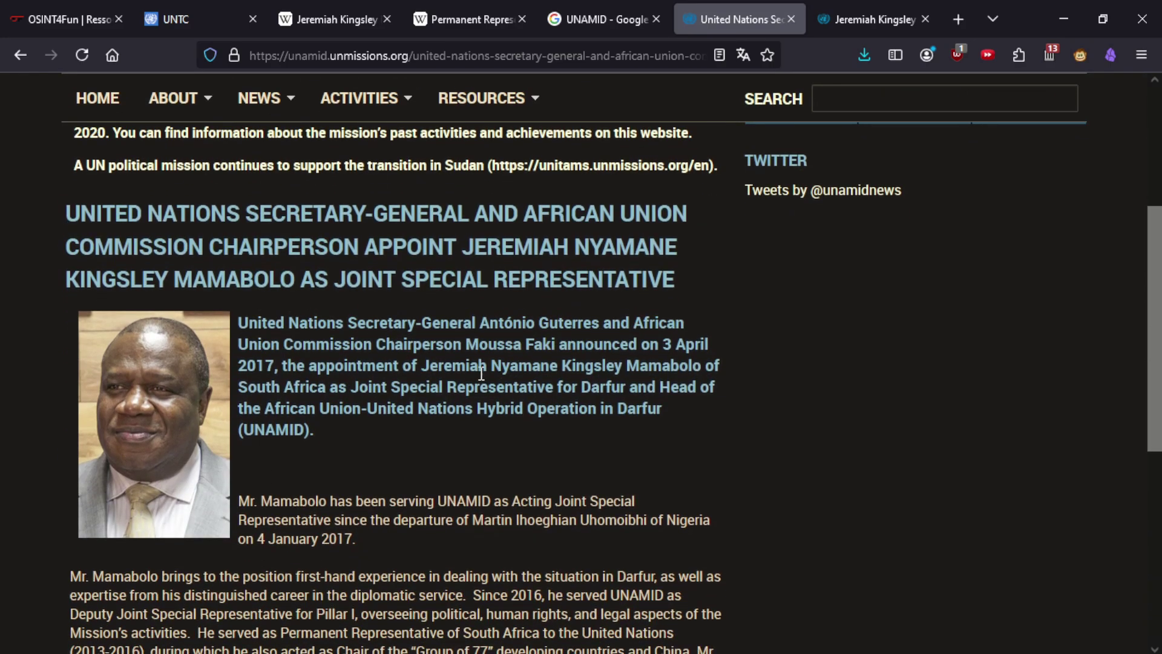
pyautogui.scroll(-6, 352, 367)
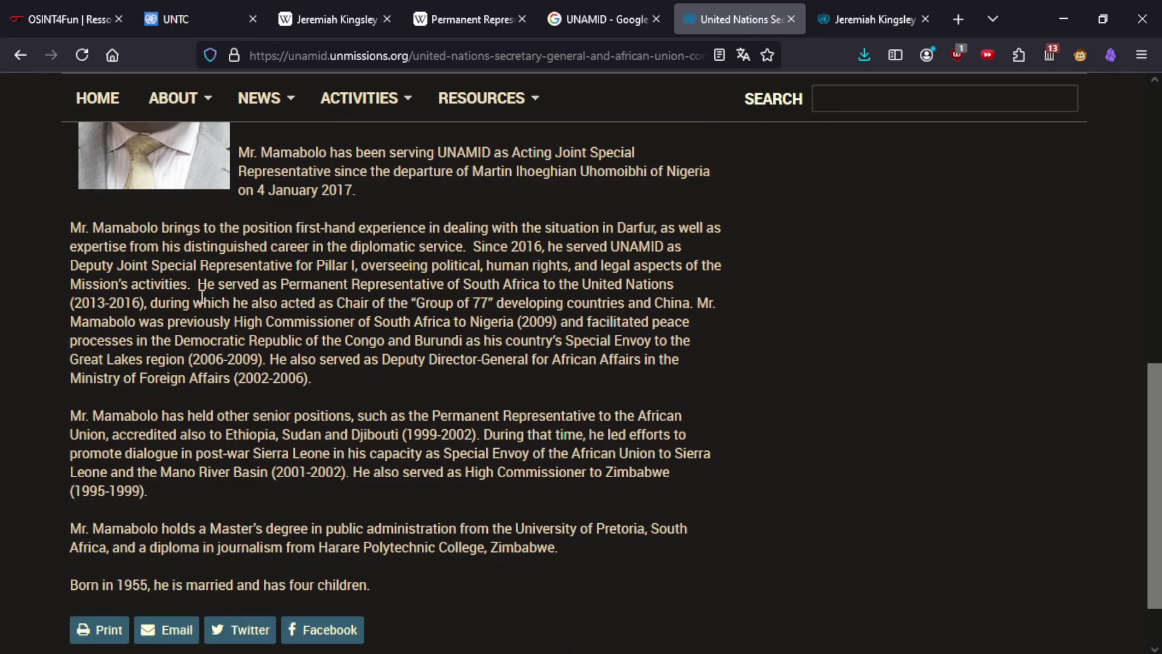
pyautogui.moveTo(199, 284); pyautogui.dragTo(288, 547)
pyautogui.click(290, 545)
pyautogui.scroll(7, 298, 537)
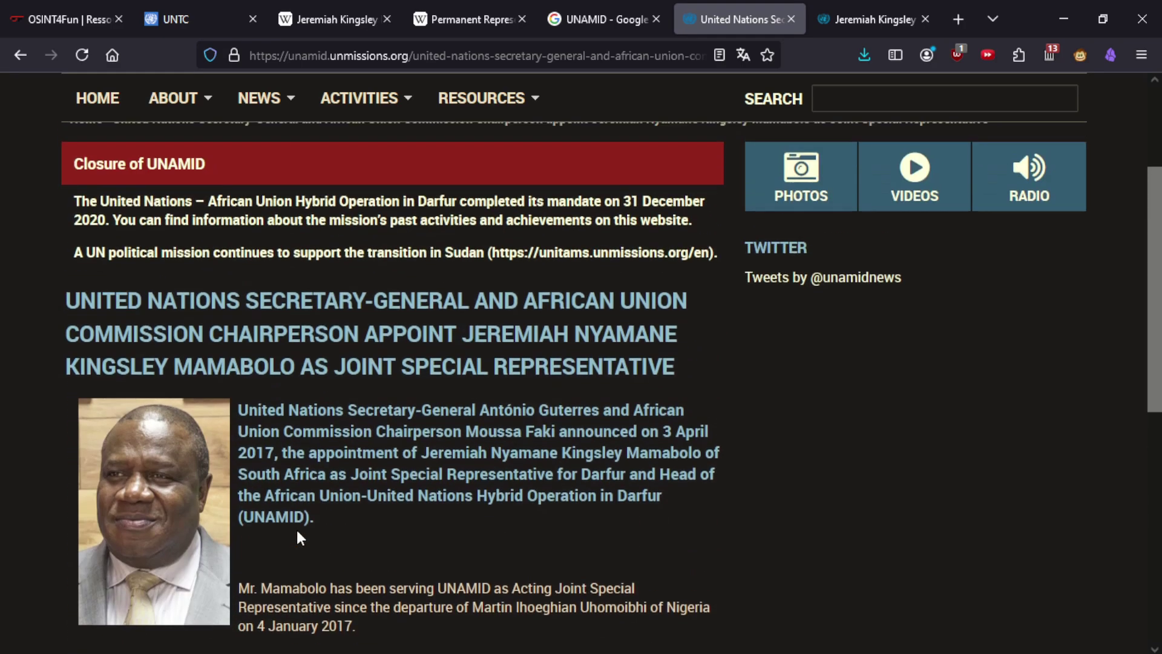
# Return to the OSINT4Fun challenge and recheck the clue about the prize's first award committee.
pyautogui.click(181, 19)
pyautogui.click(73, 19)
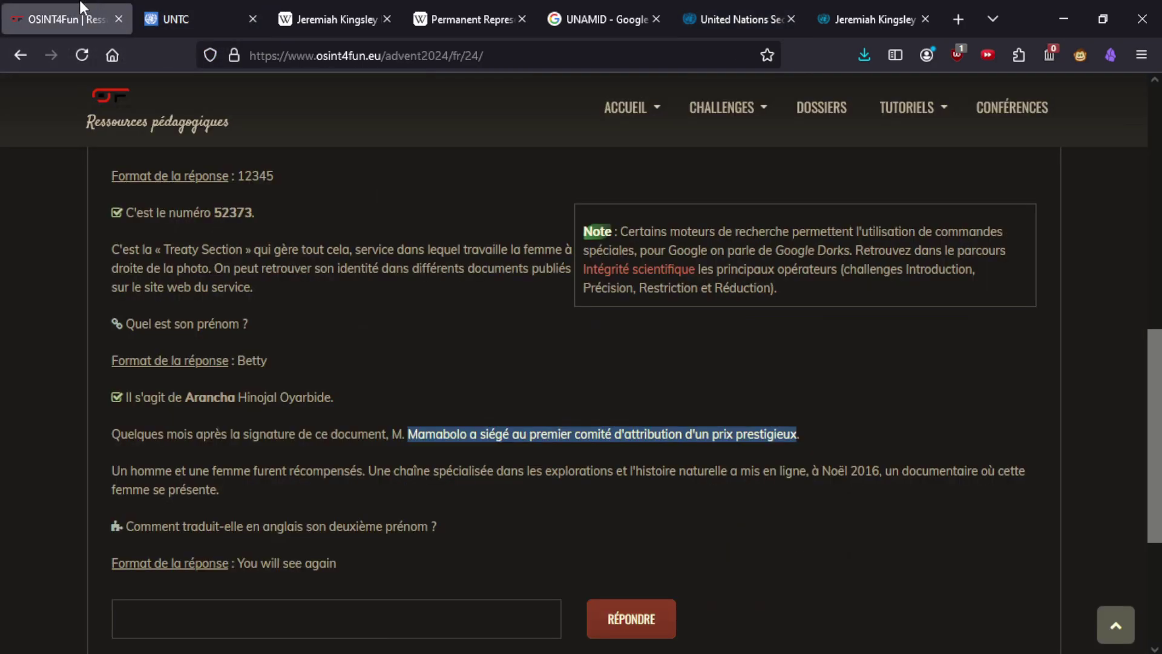
pyautogui.click(348, 427)
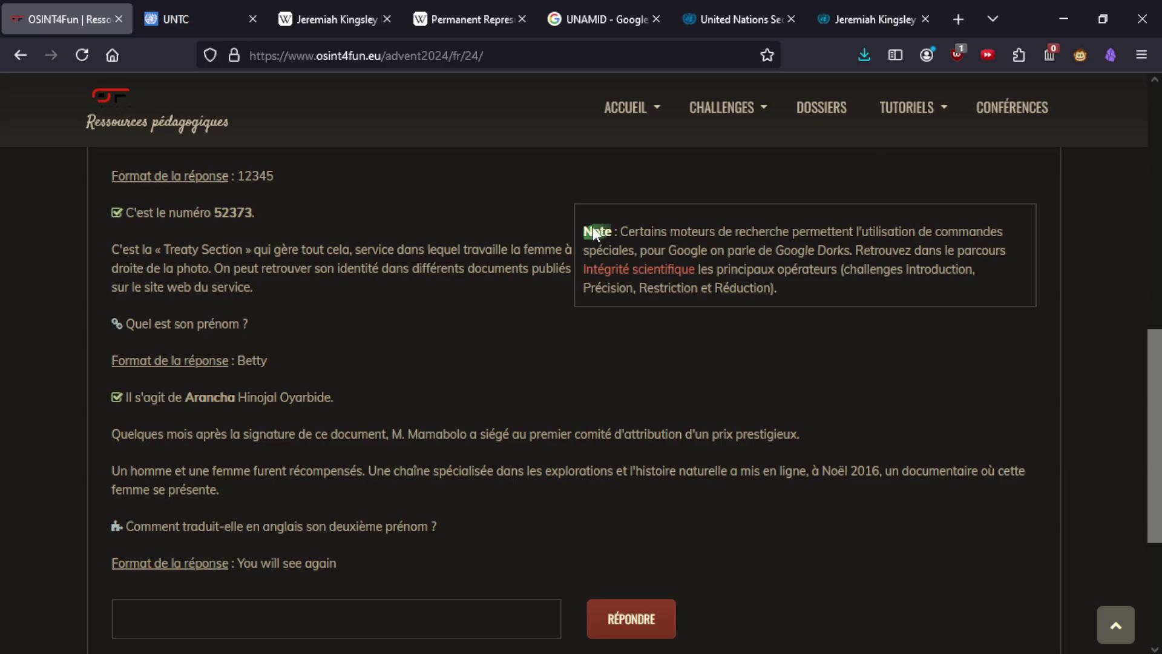
# Review the UNAMID article again, close the ONU France article, and look through the Google results for UNAMID.
pyautogui.click(730, 19)
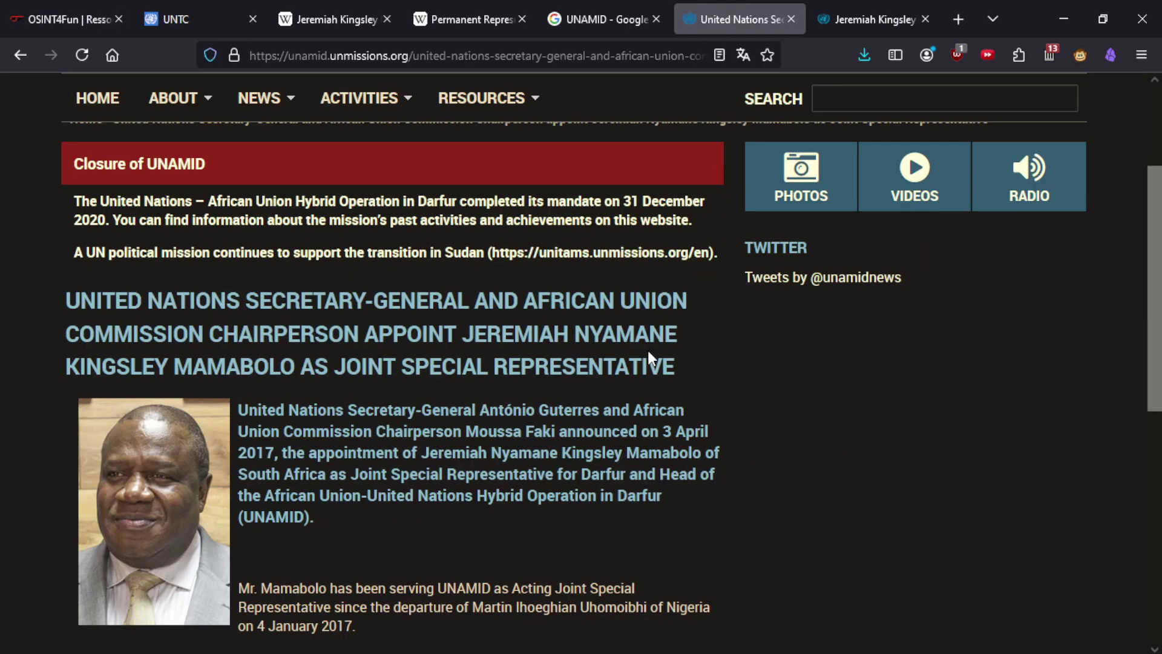
pyautogui.scroll(-7, 648, 351)
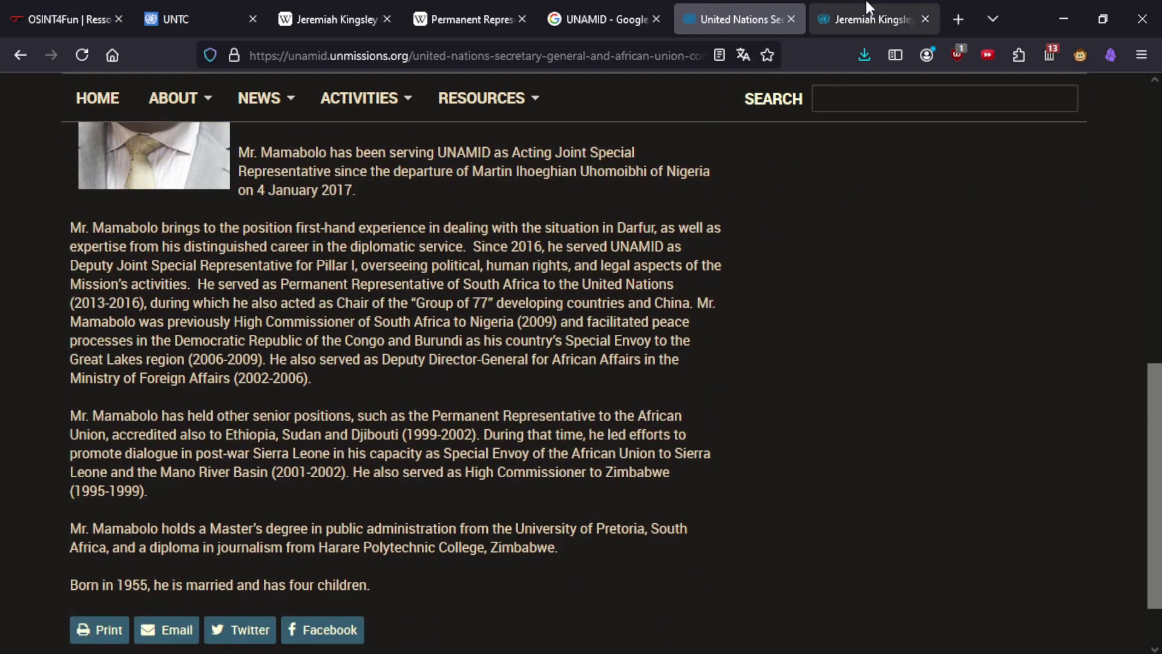
pyautogui.click(872, 19)
pyautogui.scroll(8, 735, 418)
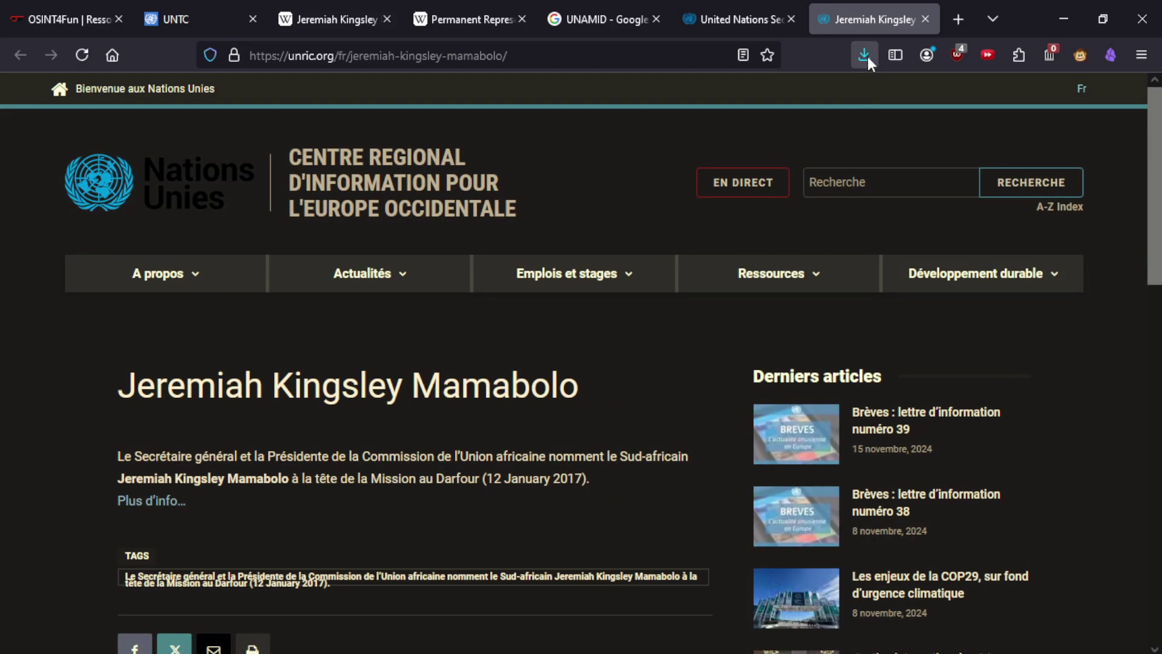
pyautogui.middleClick(864, 8)
pyautogui.click(702, 19)
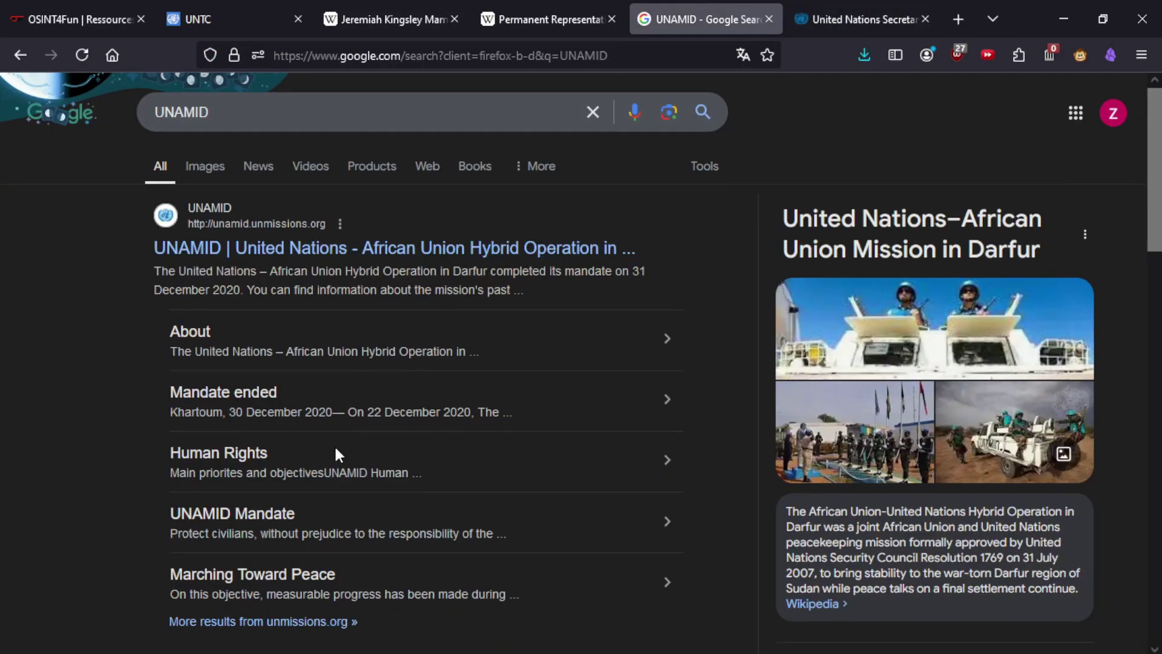
pyautogui.scroll(-6, 333, 449)
pyautogui.scroll(-5, 332, 449)
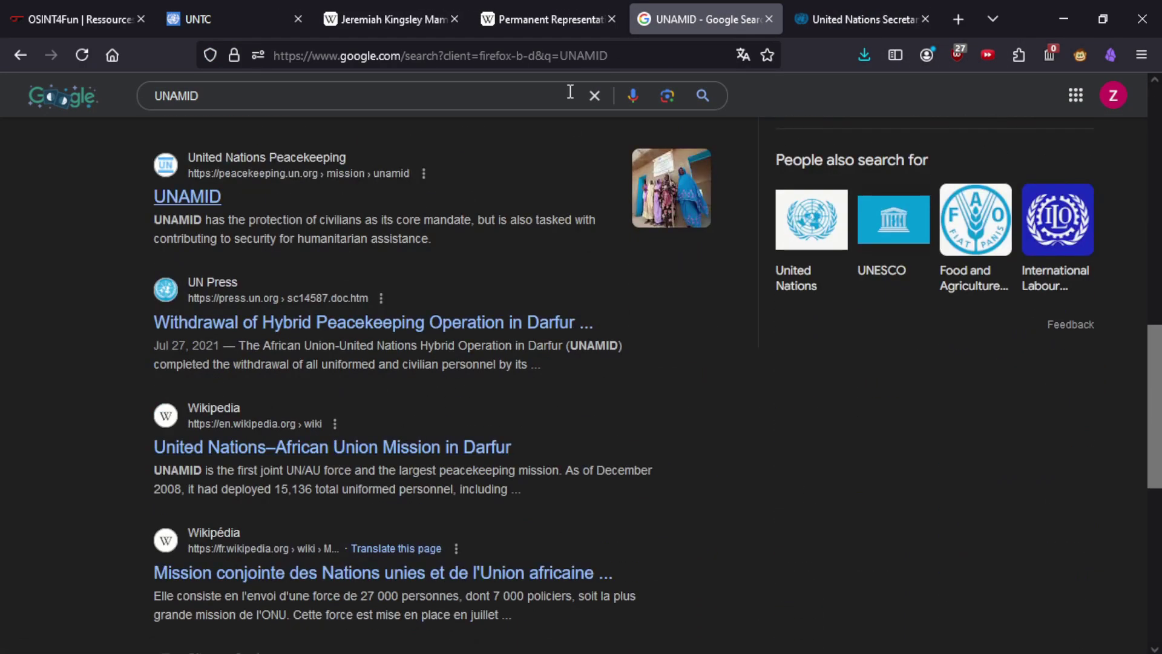
pyautogui.click(548, 19)
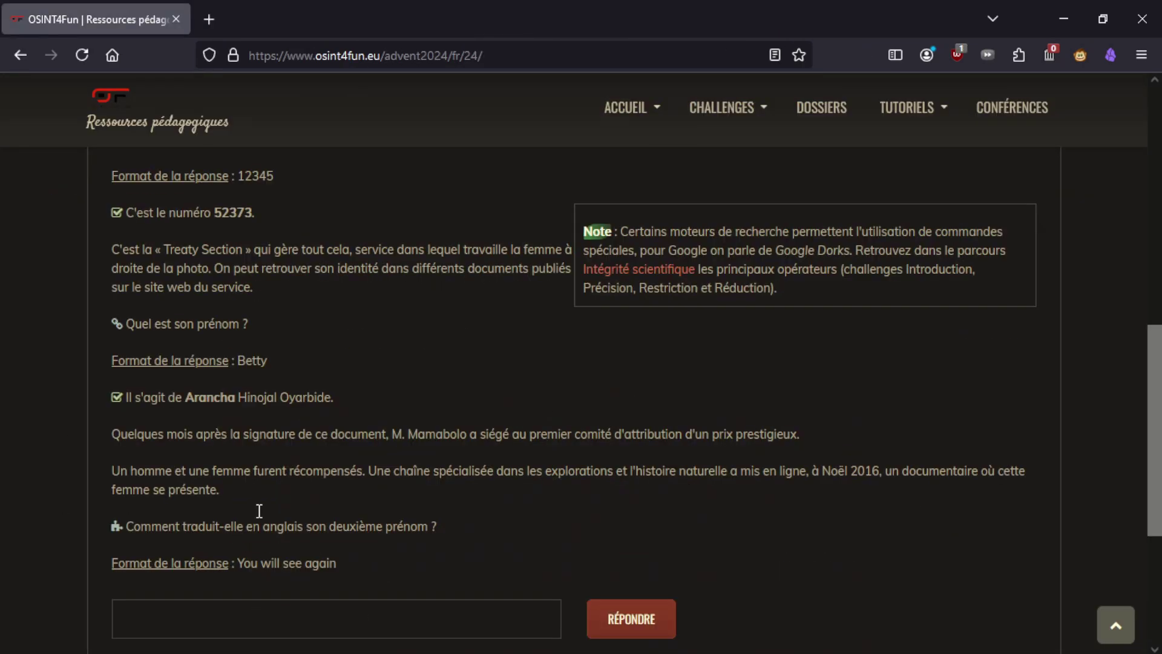
# Reread the final OSINT4Fun question and its clue, focusing on the signatory's surname and the prize's award committee.
pyautogui.scroll(-5, 551, 478)
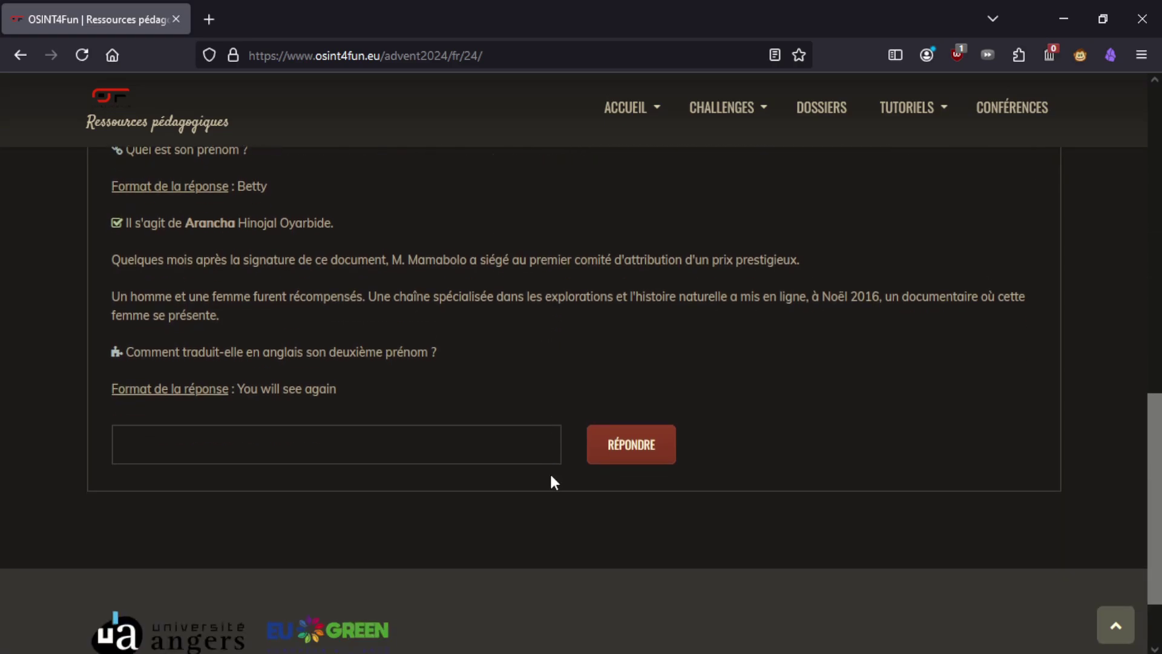
pyautogui.scroll(7, 470, 503)
pyautogui.scroll(-3, 471, 500)
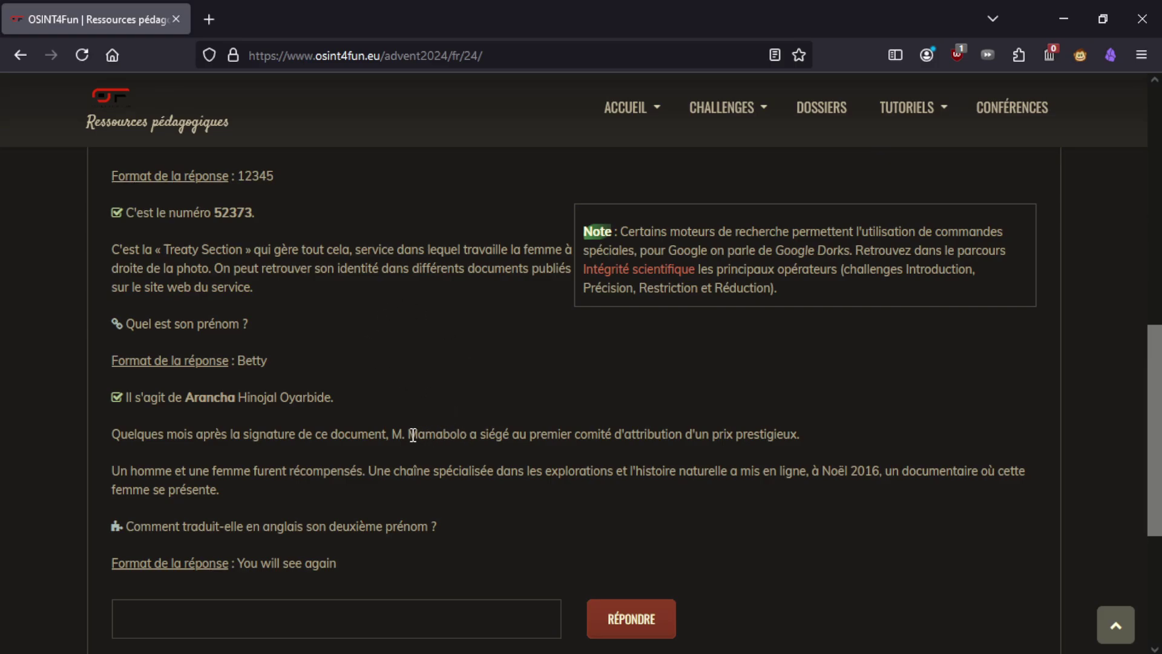
pyautogui.moveTo(411, 434); pyautogui.dragTo(468, 437)
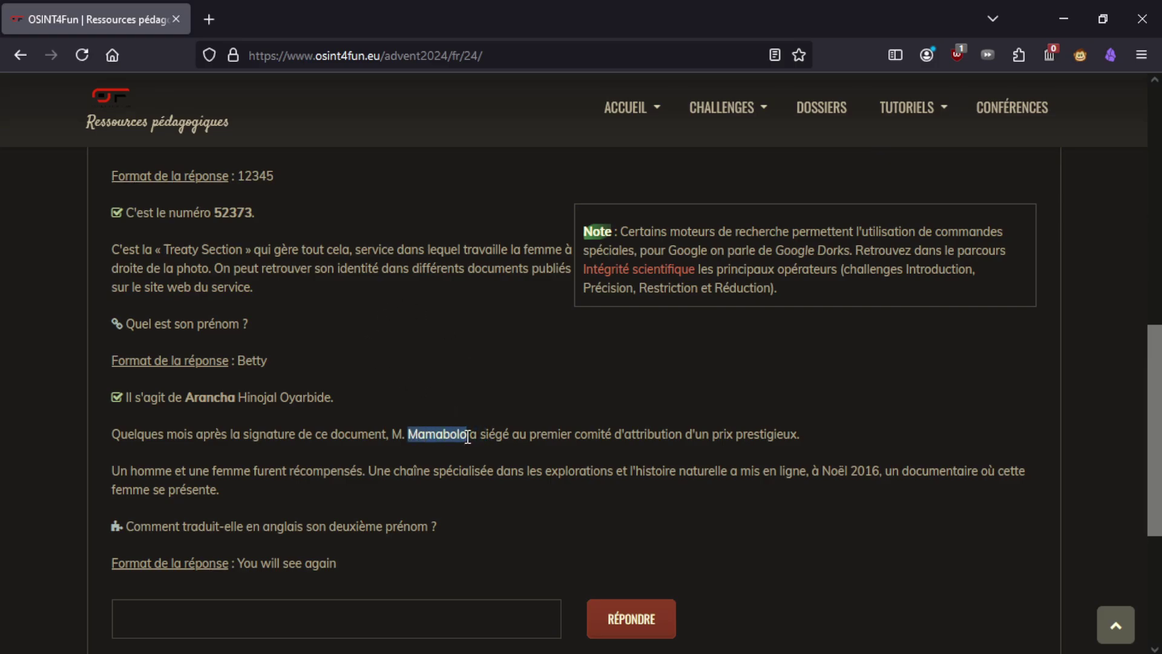
pyautogui.click(654, 431)
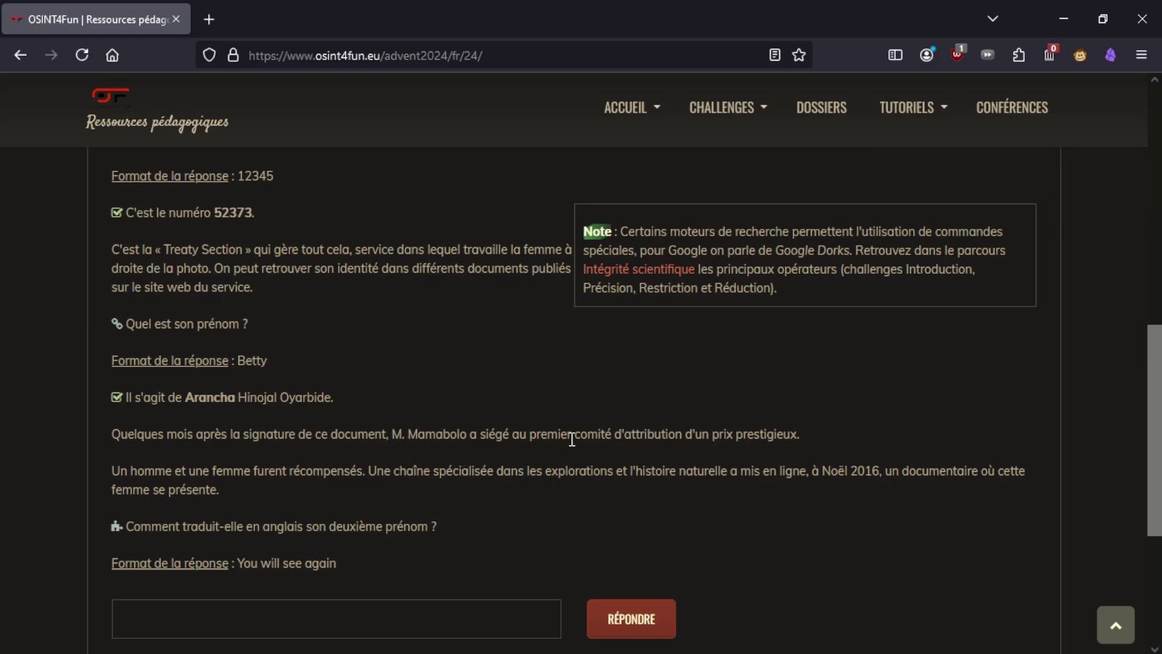
pyautogui.moveTo(576, 433); pyautogui.dragTo(694, 434)
pyautogui.click(693, 435)
# Prepare a Google query in a new tab with the signatory's surname followed by "2015 prix".
pyautogui.click(226, 3)
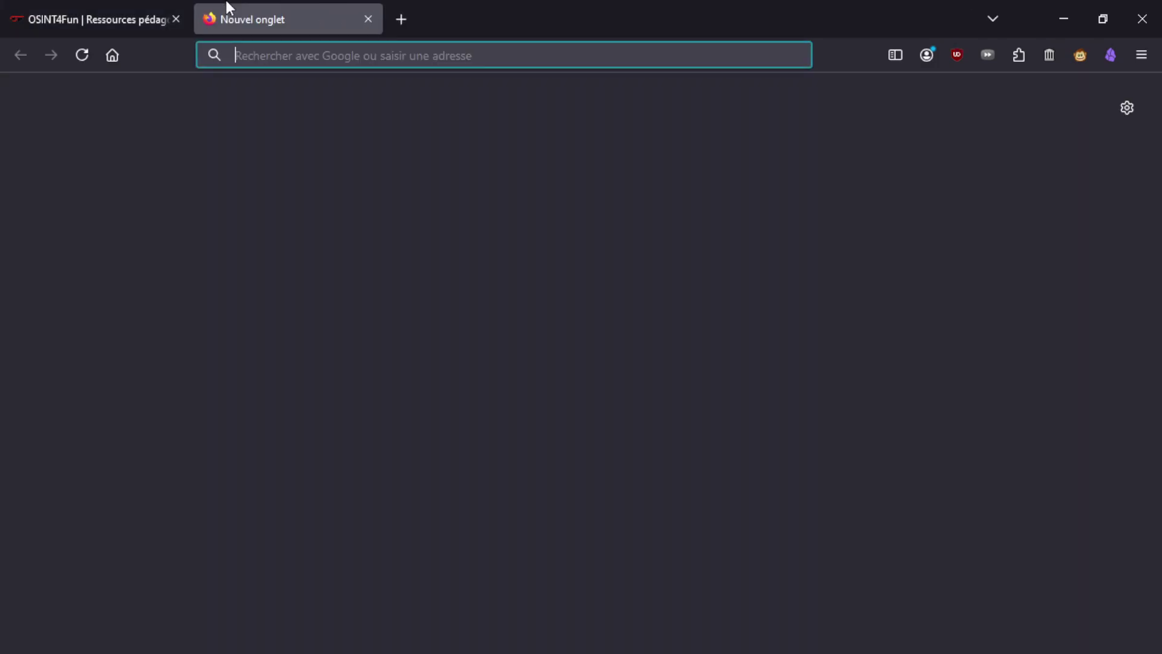
pyautogui.write('mamabolo 2015')
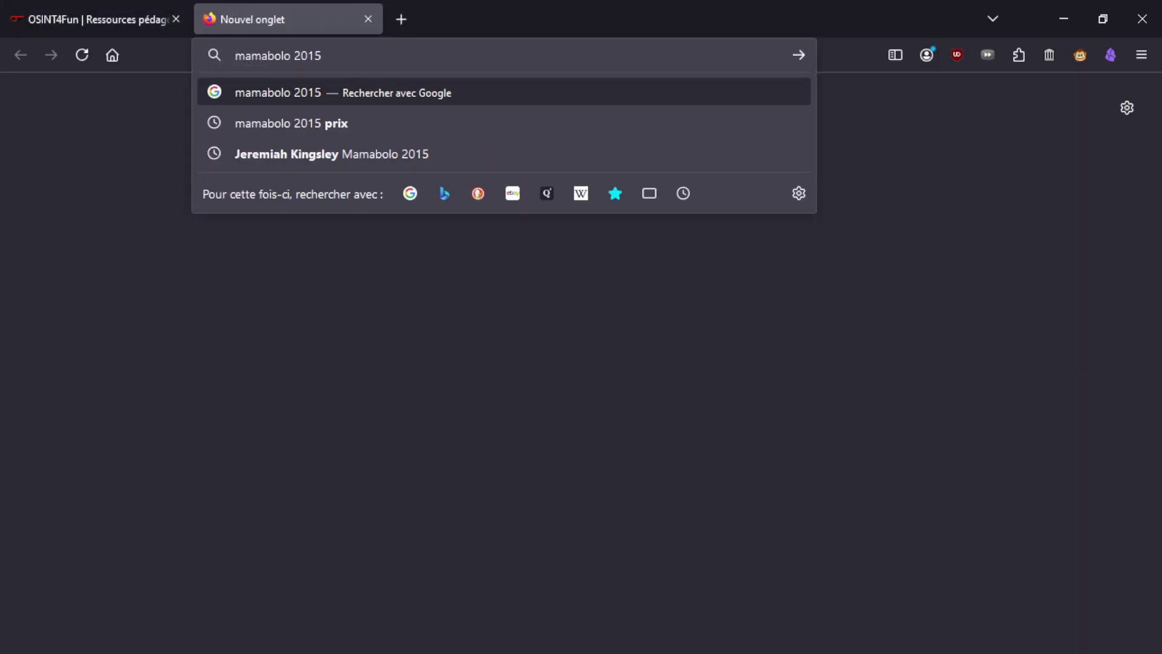
pyautogui.press('Down')
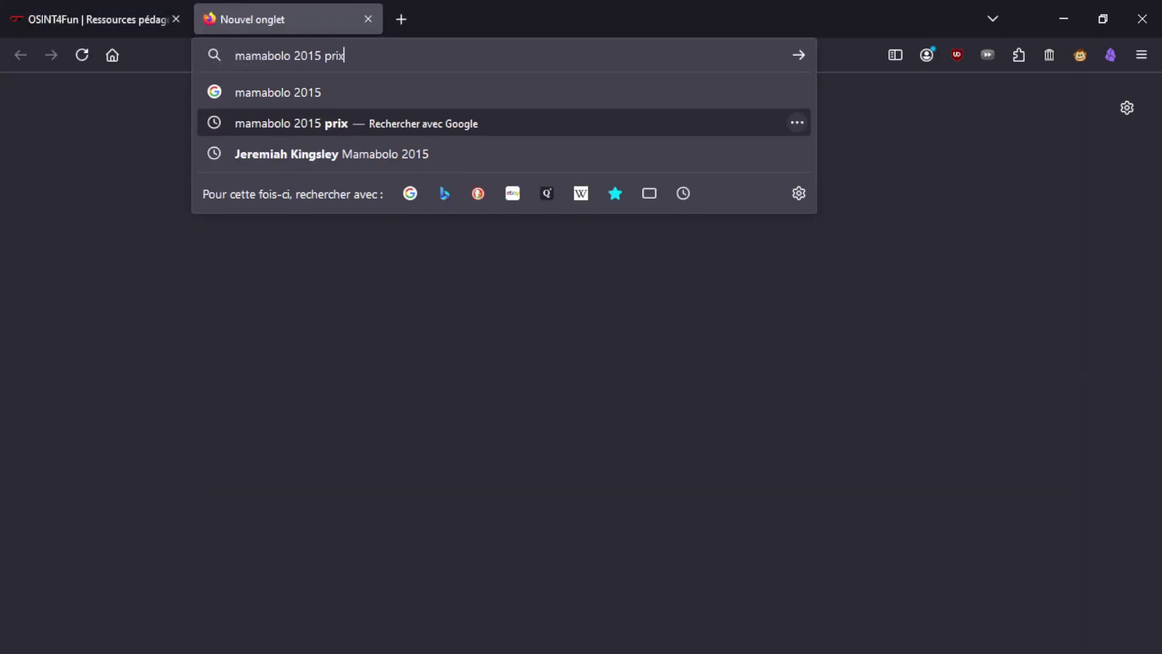
# Compare the clue's timing after the document's signature with the challenge's introduction, and reread the award committee wording on OSINT4Fun.
pyautogui.click(120, 5)
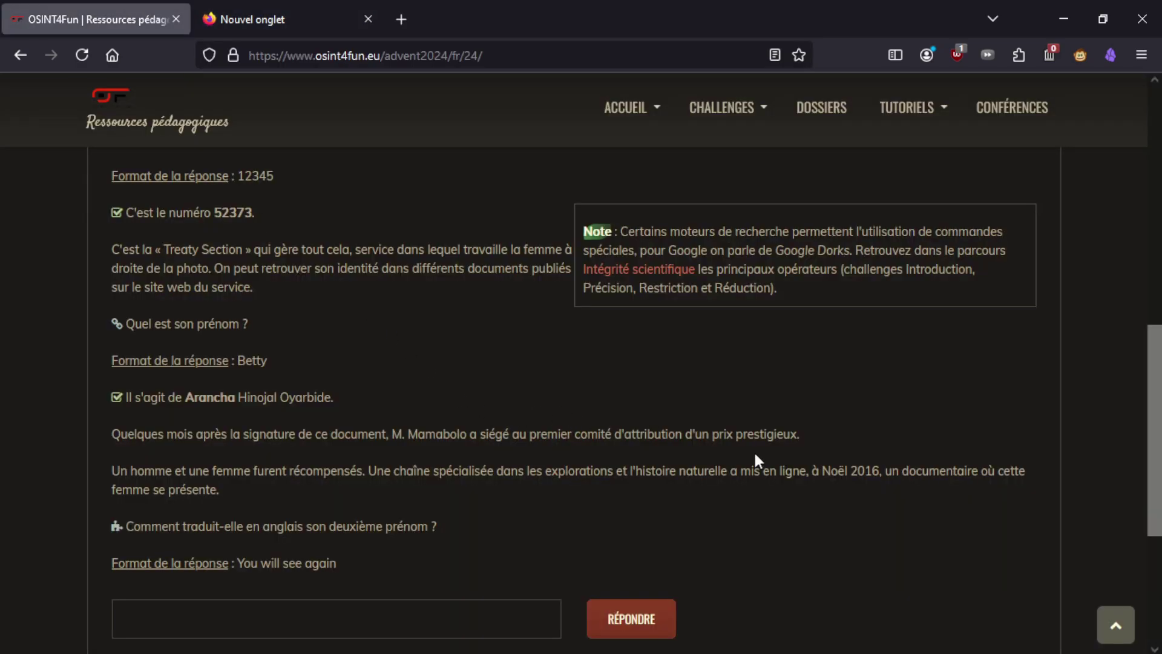
pyautogui.moveTo(129, 435); pyautogui.dragTo(392, 434)
pyautogui.click(414, 476)
pyautogui.scroll(5, 416, 481)
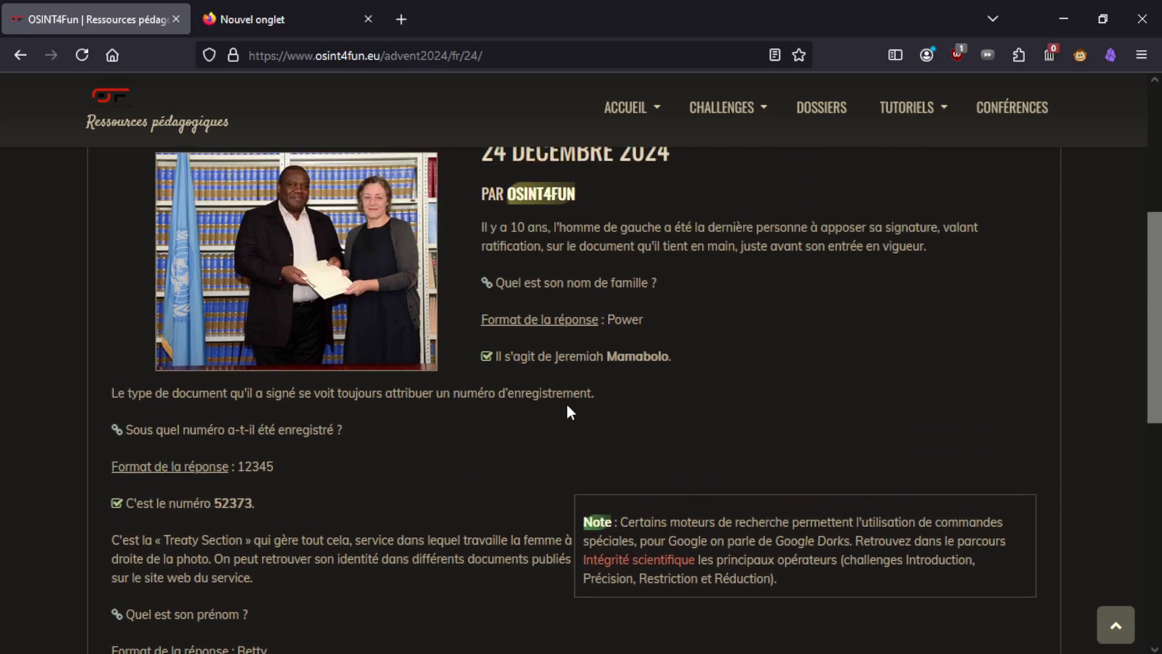
pyautogui.scroll(-5, 568, 412)
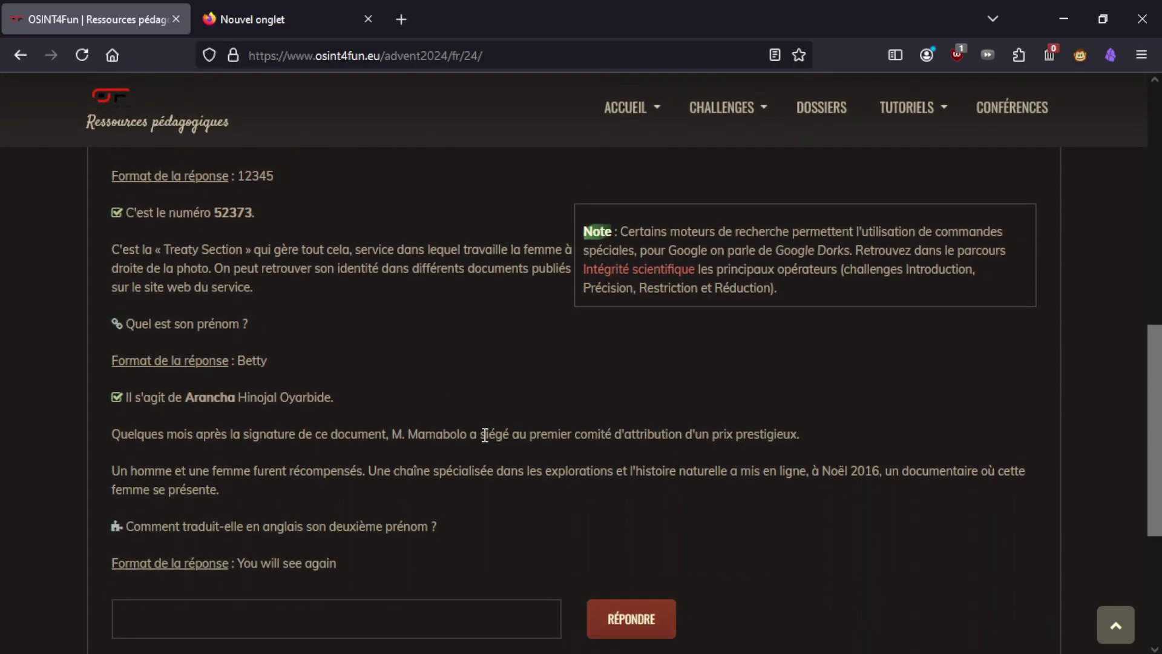
pyautogui.moveTo(512, 435); pyautogui.dragTo(684, 435)
pyautogui.click(726, 435)
# Run the prepared Google query, open the United Nations page "Prix 2015 Nelson Mandela" from the results and look it over.
pyautogui.click(303, 12)
pyautogui.press('Return')
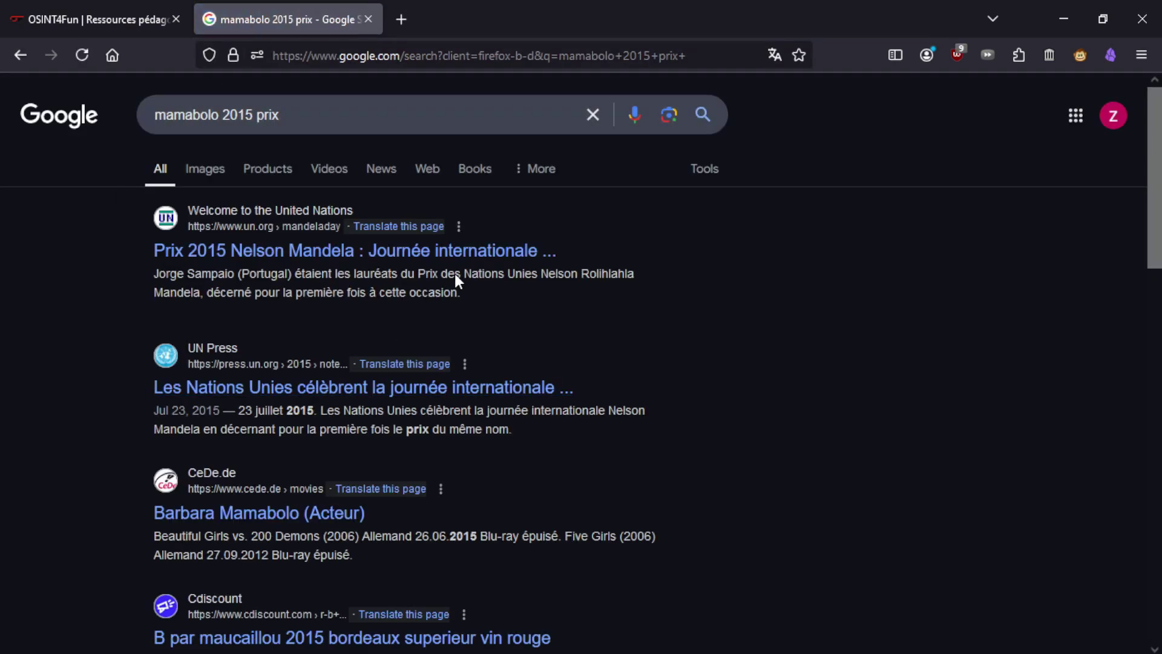
pyautogui.click(221, 272)
pyautogui.click(402, 252)
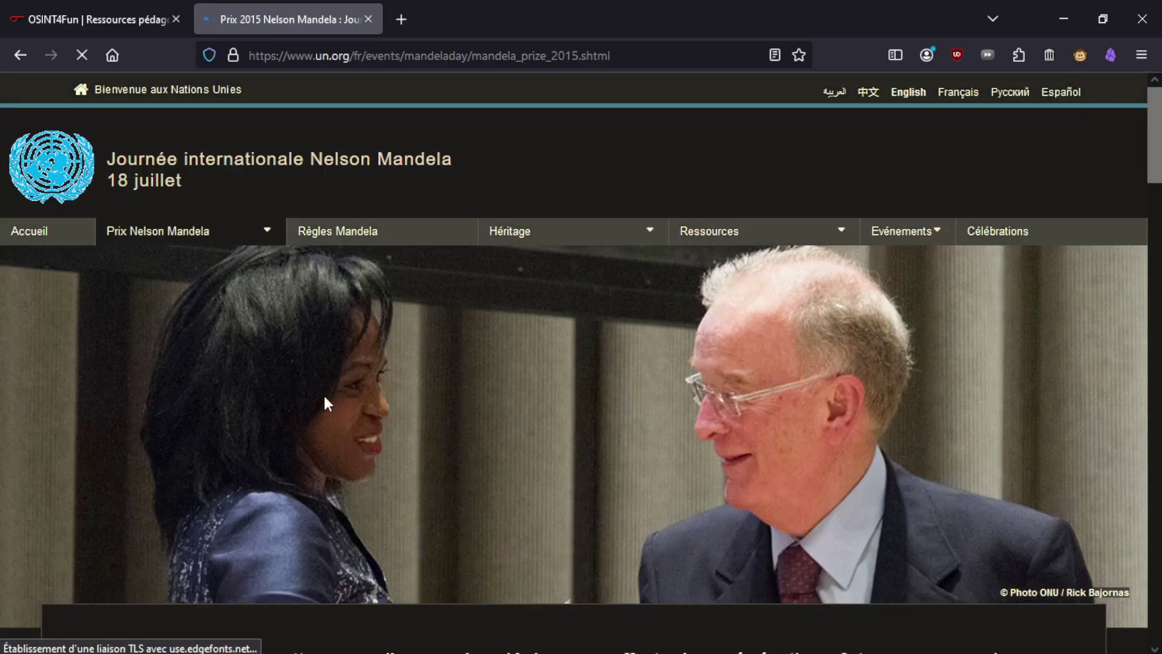
pyautogui.scroll(-7, 326, 437)
pyautogui.scroll(6, 110, 155)
pyautogui.moveTo(111, 154)
pyautogui.scroll(3, 111, 157)
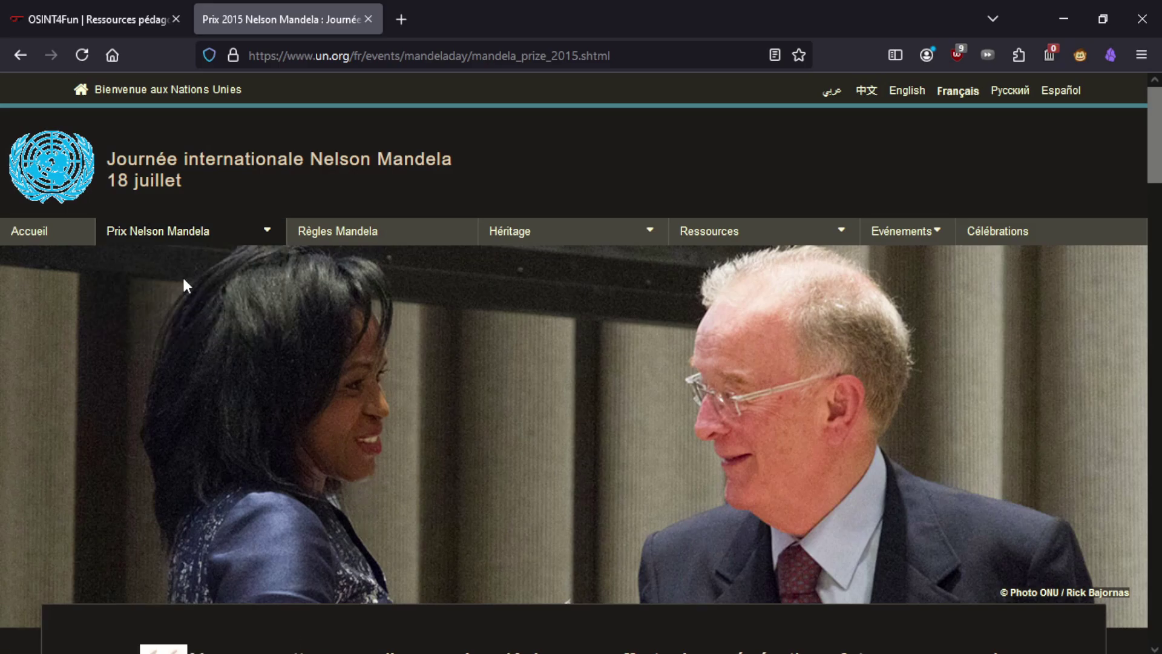
# Check the "Comité de Sélection" list of the 2015 Nelson Mandela prize for the signatory's name and committee role.
pyautogui.scroll(-10, 241, 422)
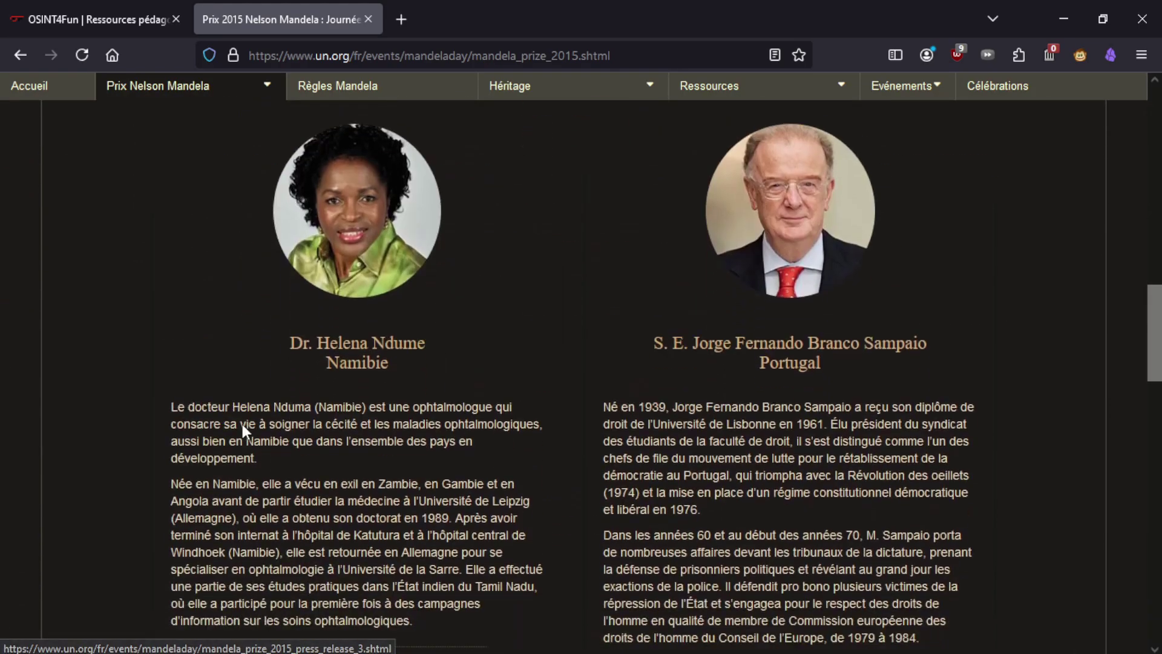
pyautogui.scroll(-8, 242, 423)
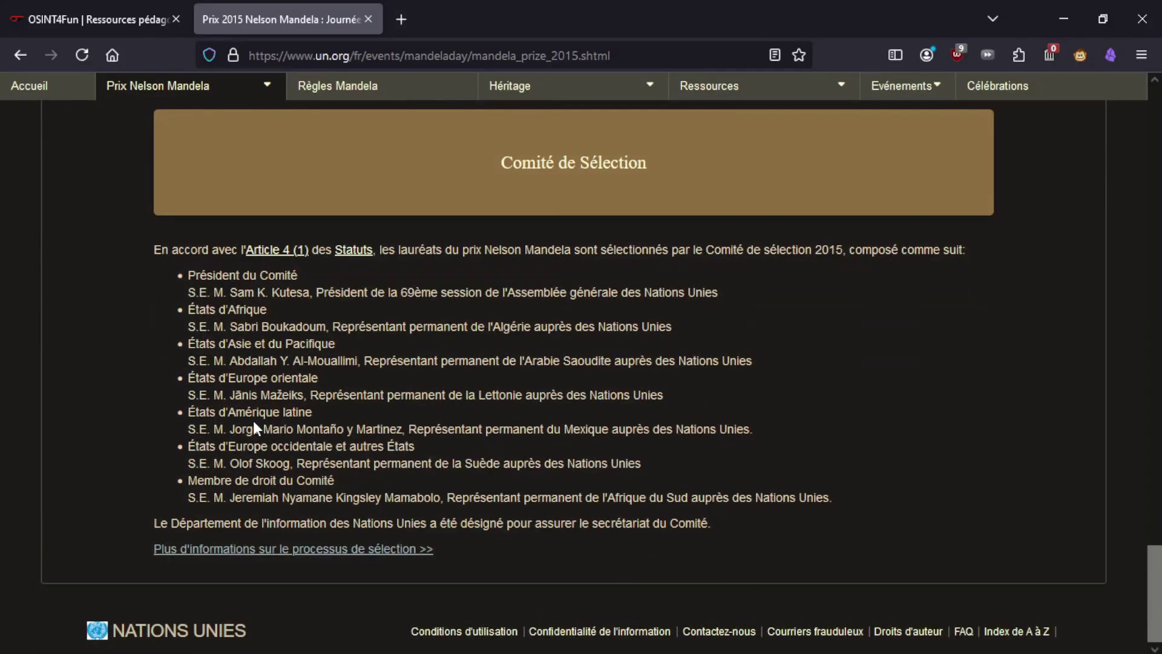
pyautogui.scroll(1, 254, 422)
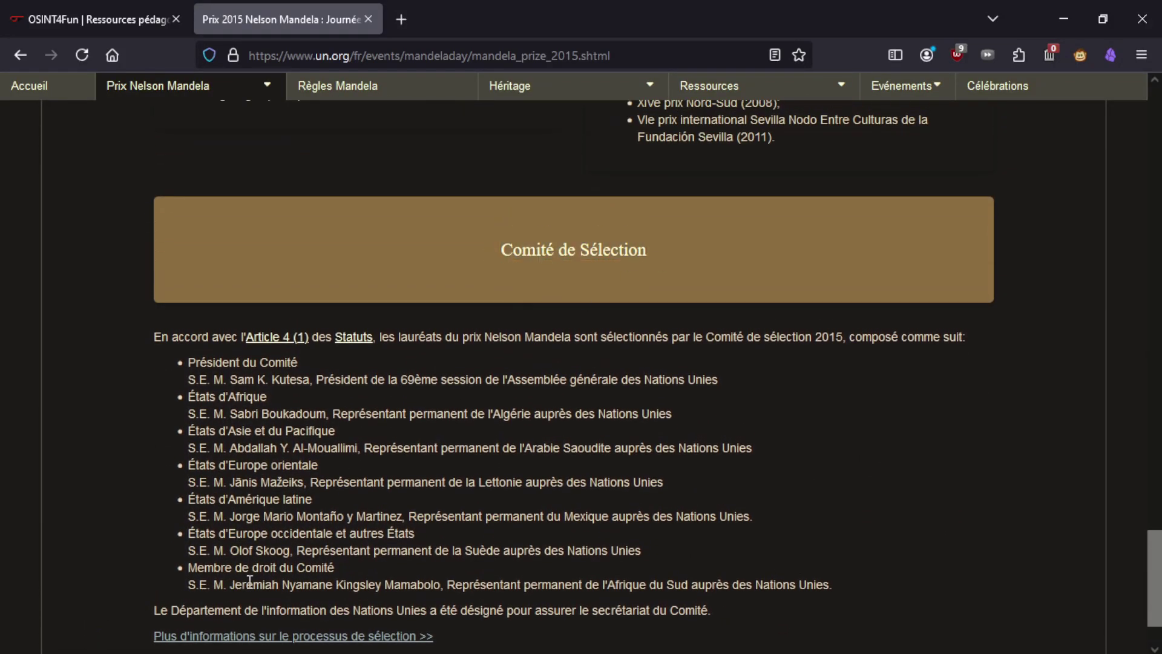
pyautogui.moveTo(229, 585); pyautogui.dragTo(444, 579)
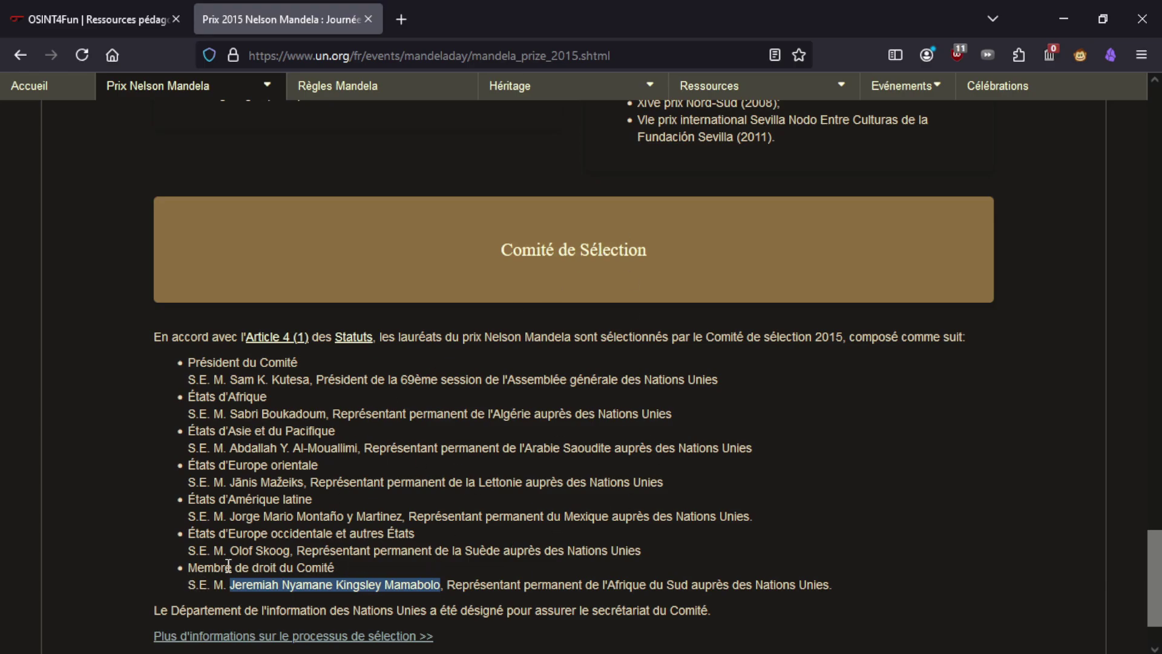
pyautogui.moveTo(195, 567); pyautogui.dragTo(340, 567)
pyautogui.click(340, 568)
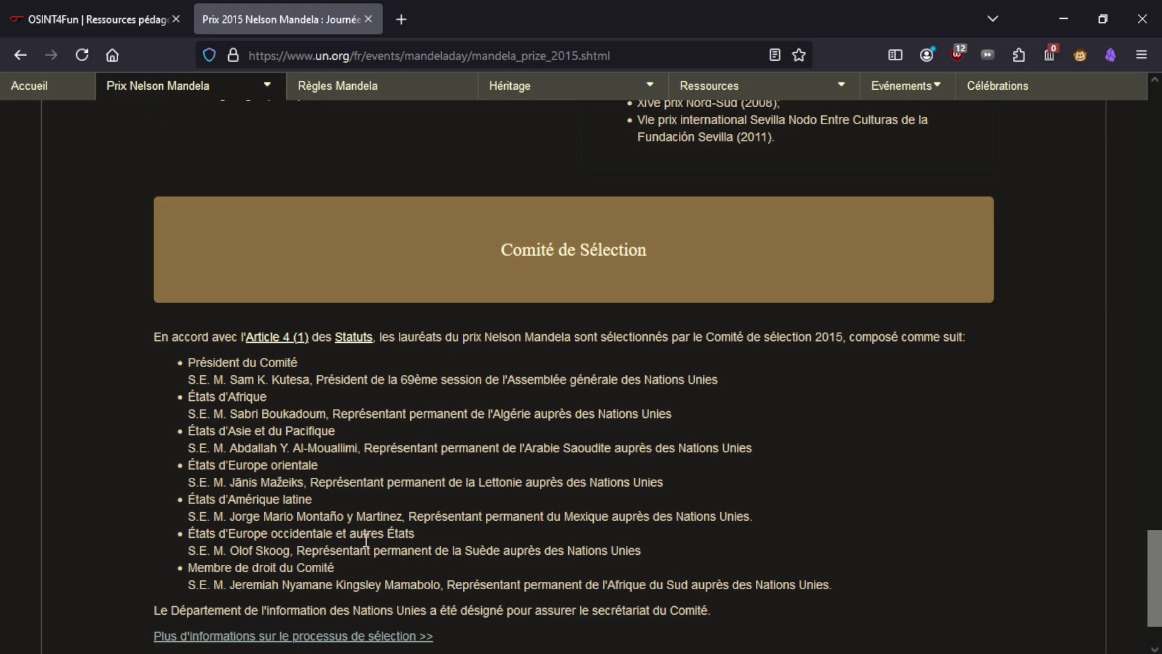
pyautogui.moveTo(233, 584); pyautogui.dragTo(440, 584)
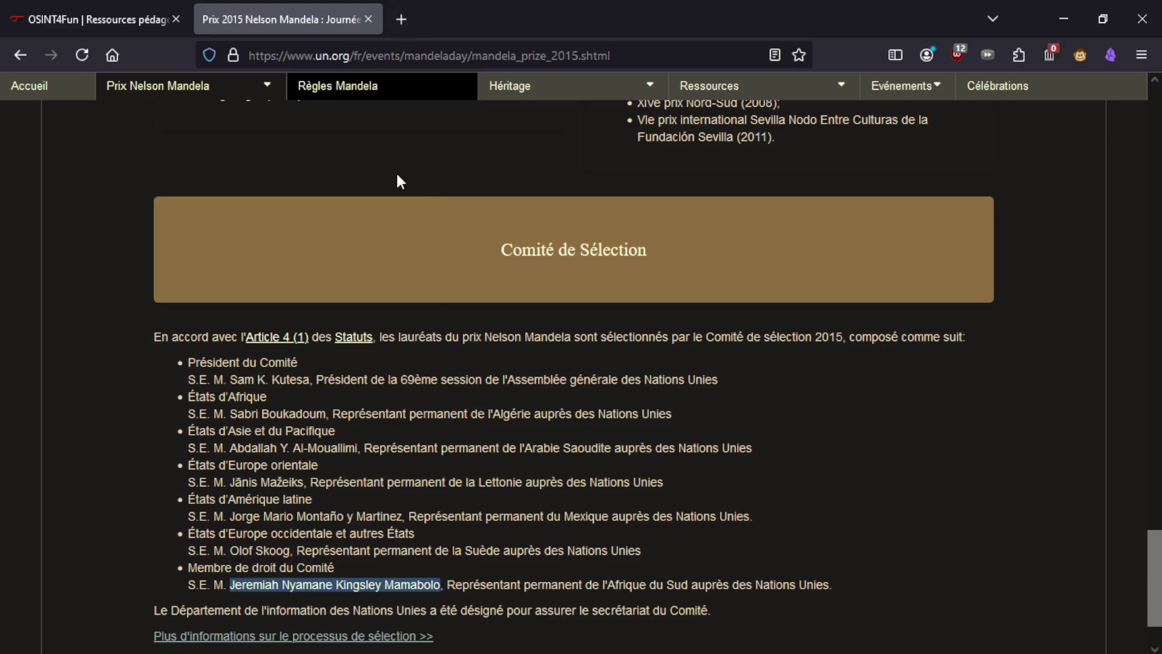
# Look over the prize's introduction and the "Lauréats 2015" section on the United Nations page.
pyautogui.scroll(10, 368, 386)
pyautogui.scroll(15, 368, 387)
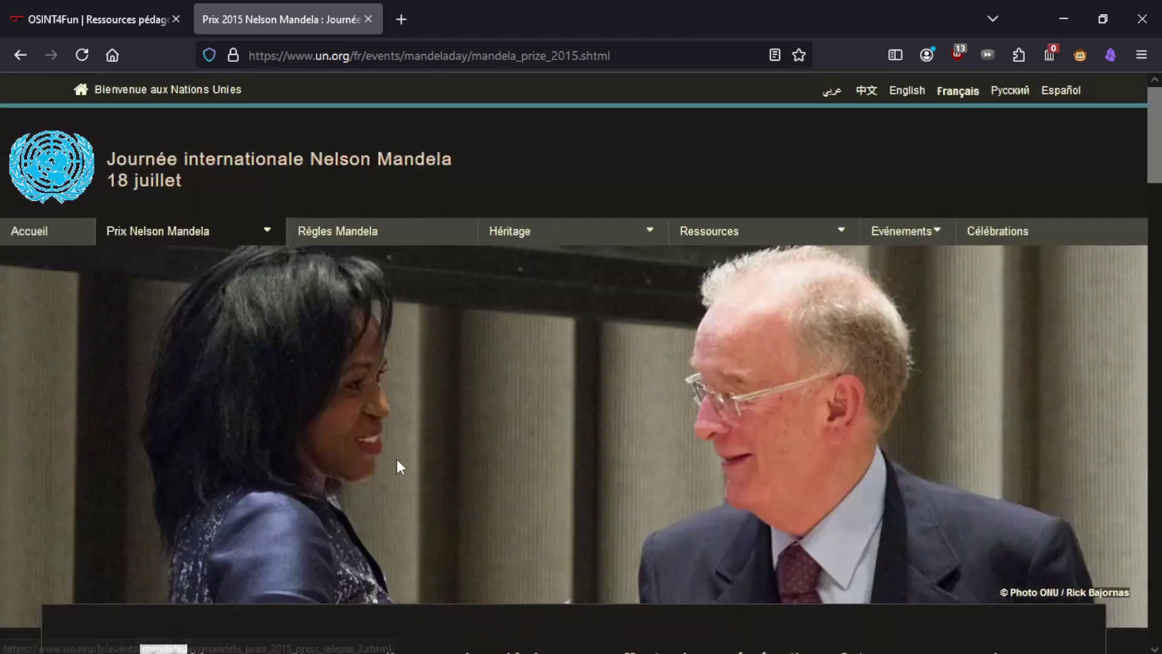
pyautogui.moveTo(666, 309)
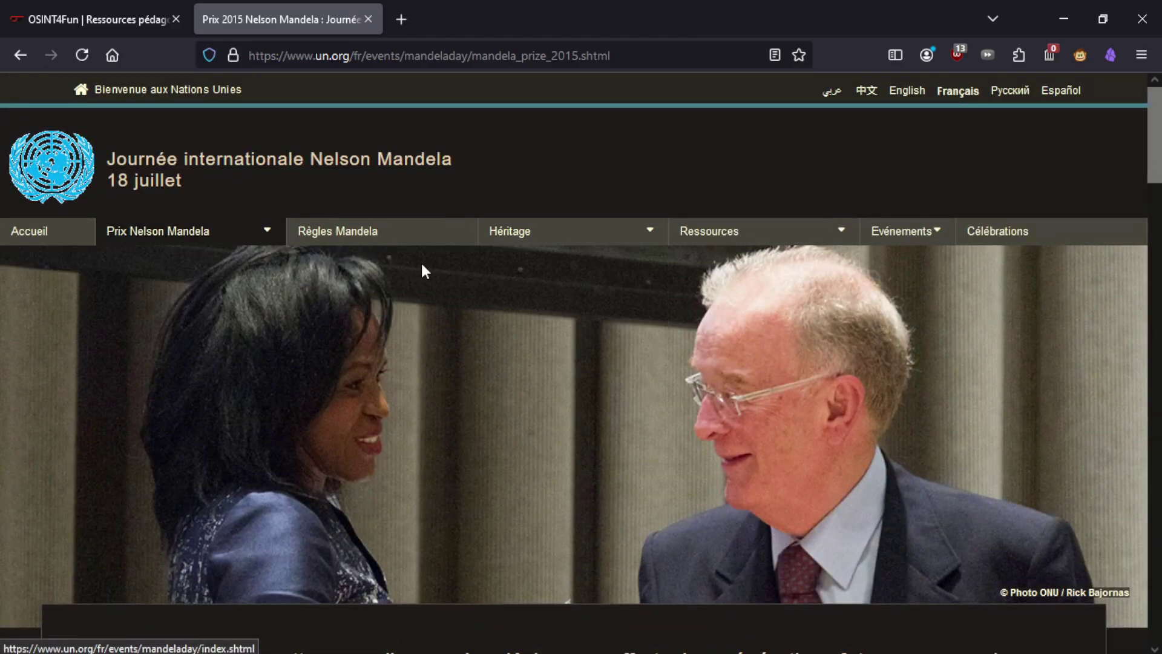
pyautogui.scroll(-3, 472, 430)
pyautogui.scroll(-10, 471, 430)
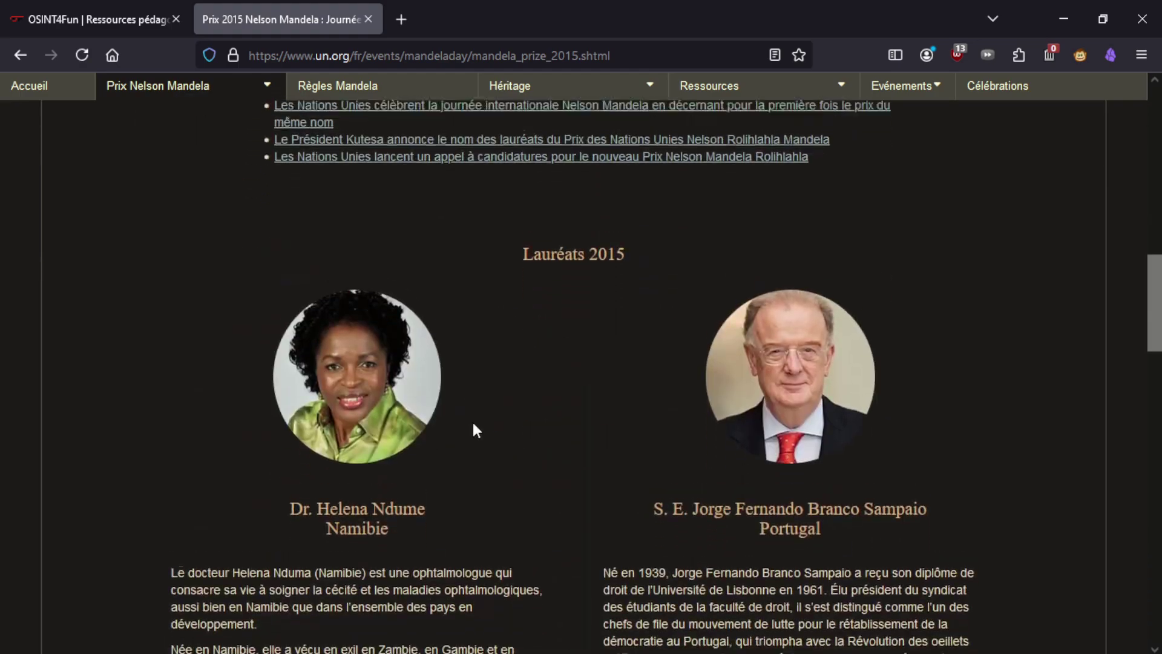
pyautogui.scroll(5, 472, 430)
pyautogui.scroll(-1, 580, 266)
pyautogui.scroll(1, 563, 284)
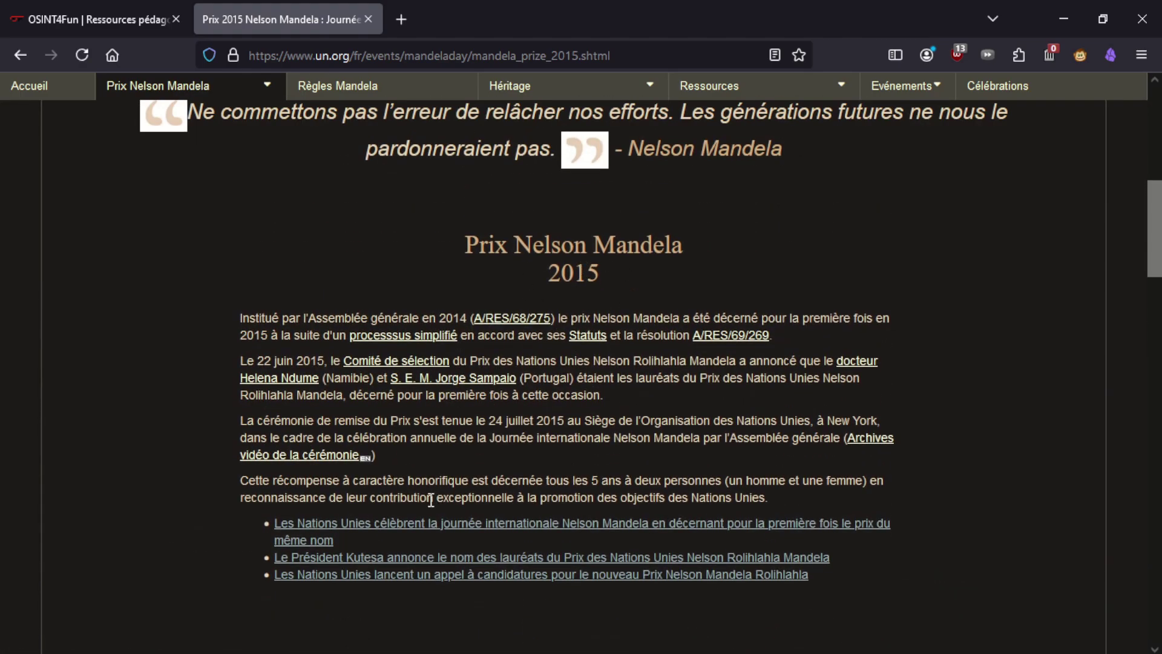
# Recheck the selection committee's members, focusing on the "Membre de droit du Comité" entry.
pyautogui.scroll(-6, 428, 497)
pyautogui.scroll(-15, 430, 499)
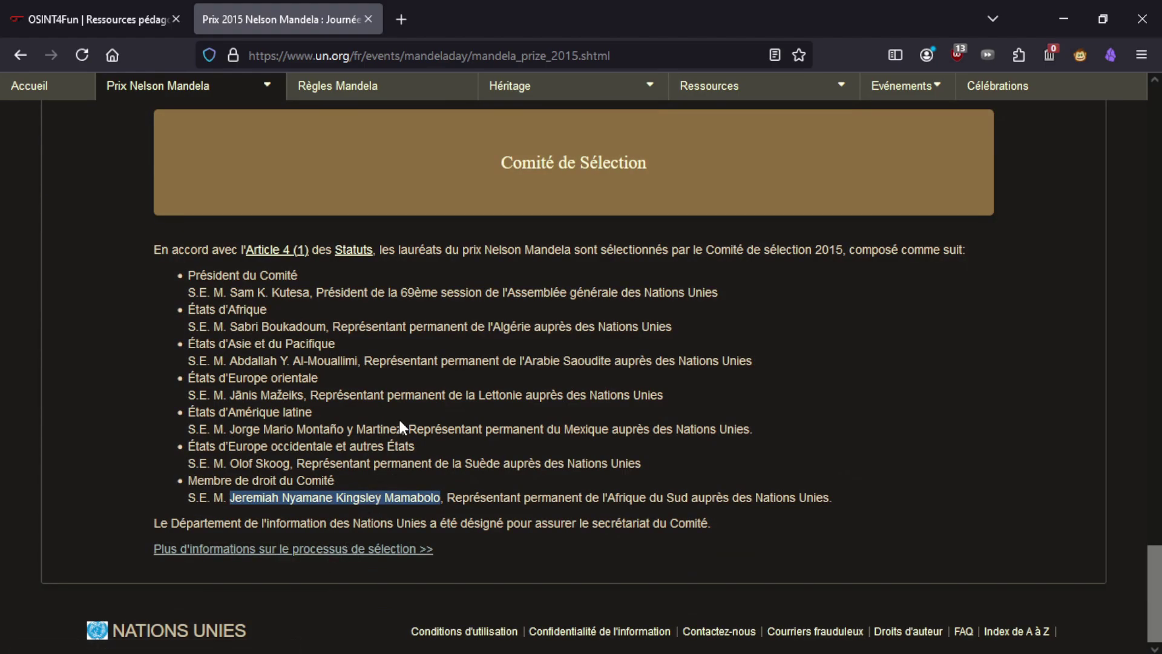
pyautogui.click(448, 482)
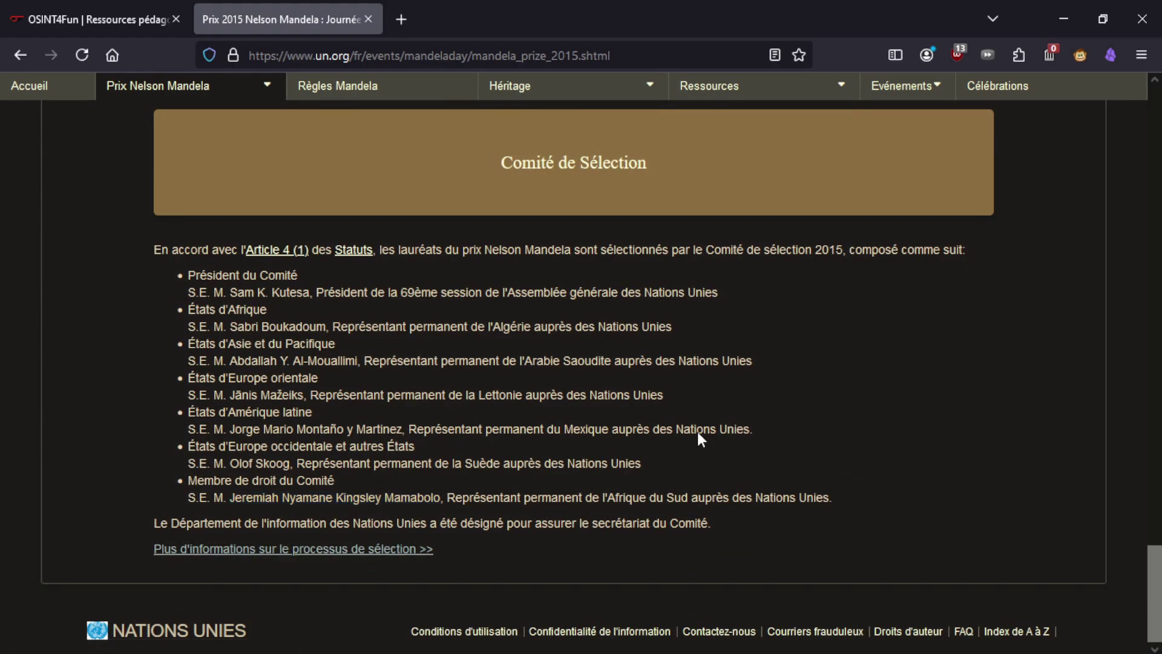
pyautogui.hotkey('ctrl', 'shift', 'Tab')
pyautogui.hotkey('ctrl', 'Tab')
pyautogui.doubleClick(411, 498)
pyautogui.click(652, 467)
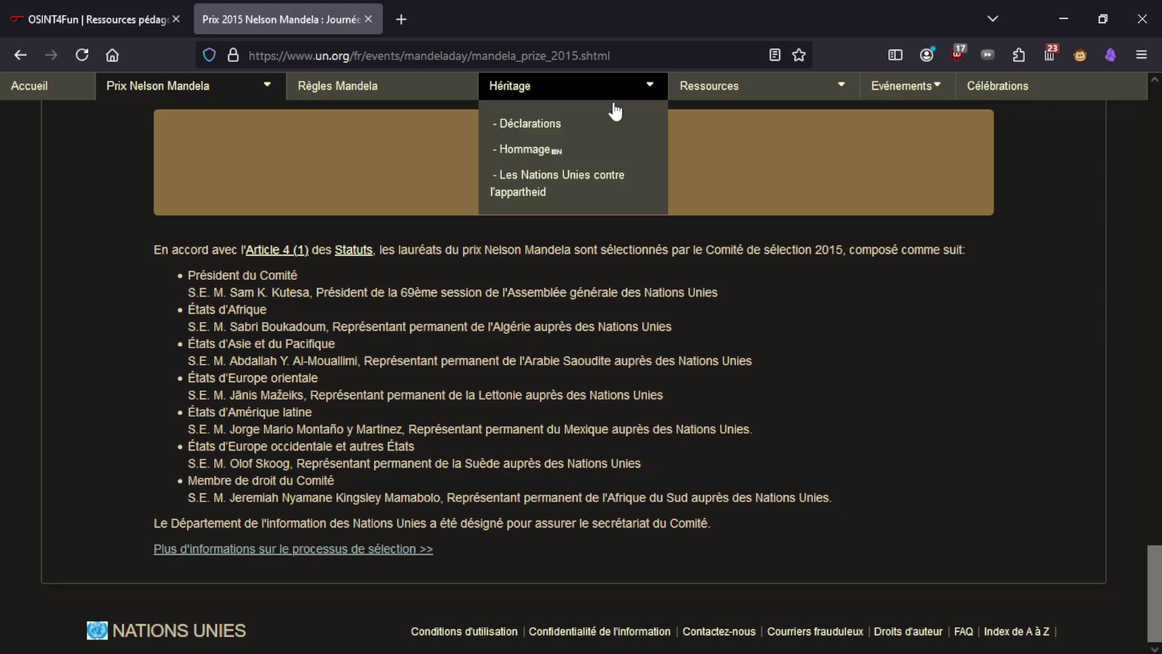
pyautogui.scroll(5, 484, 275)
pyautogui.scroll(-4, 483, 274)
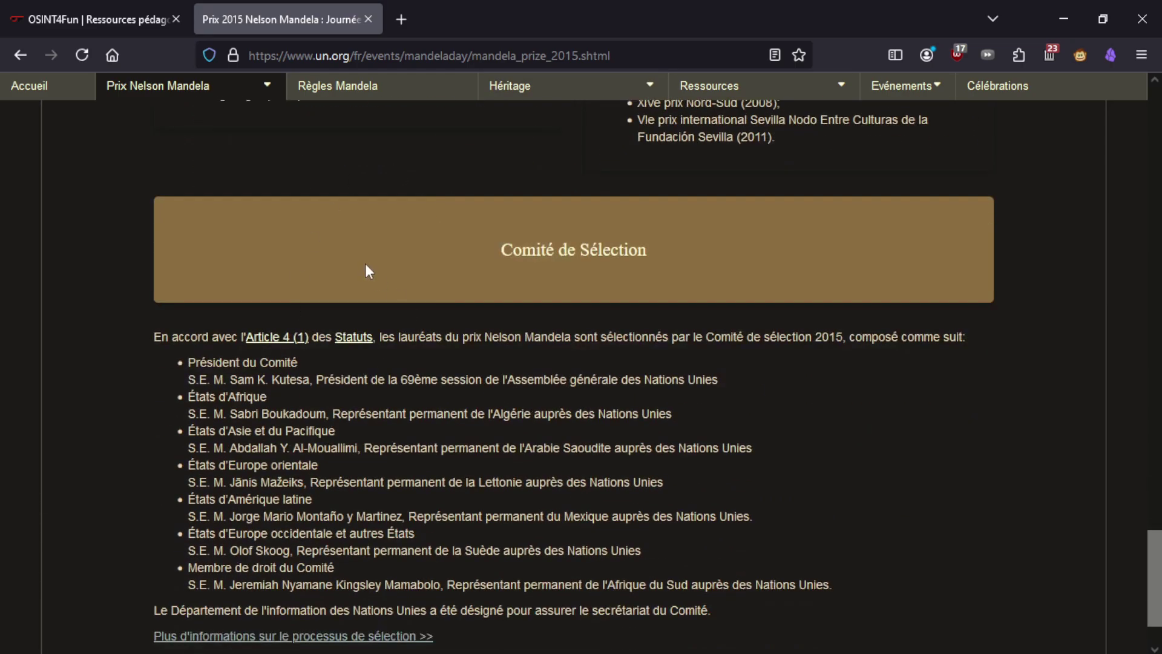
pyautogui.scroll(-1, 427, 433)
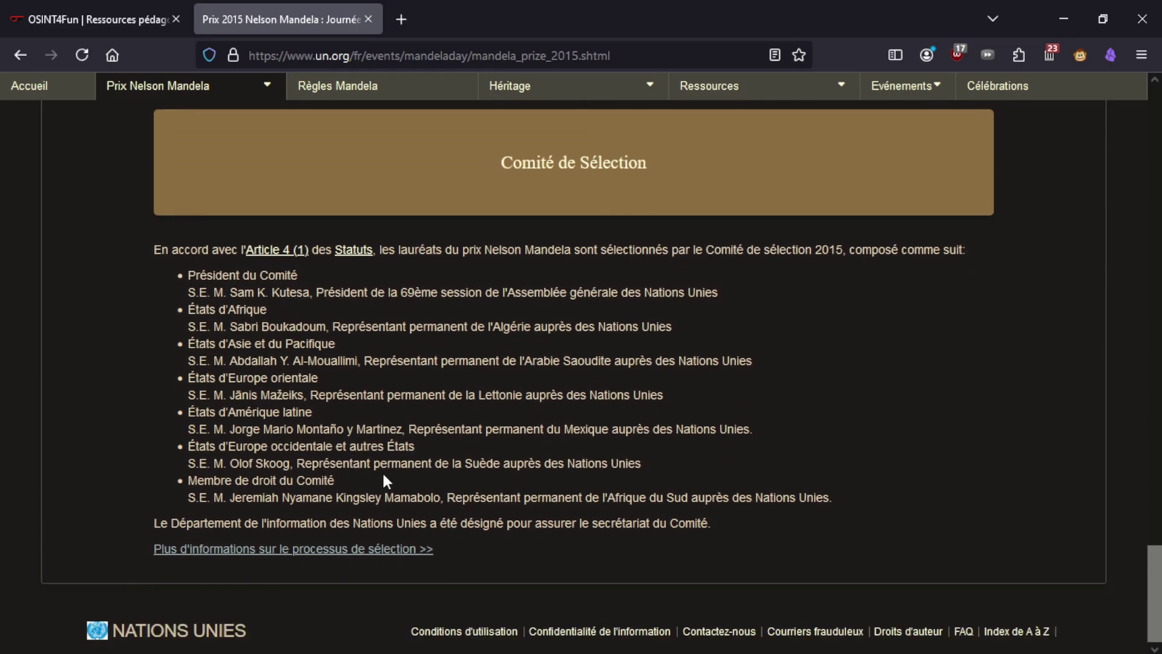
# Reread the OSINT4Fun clue for the signatory's surname, the first award committee and the prestigious prize.
pyautogui.click(86, 12)
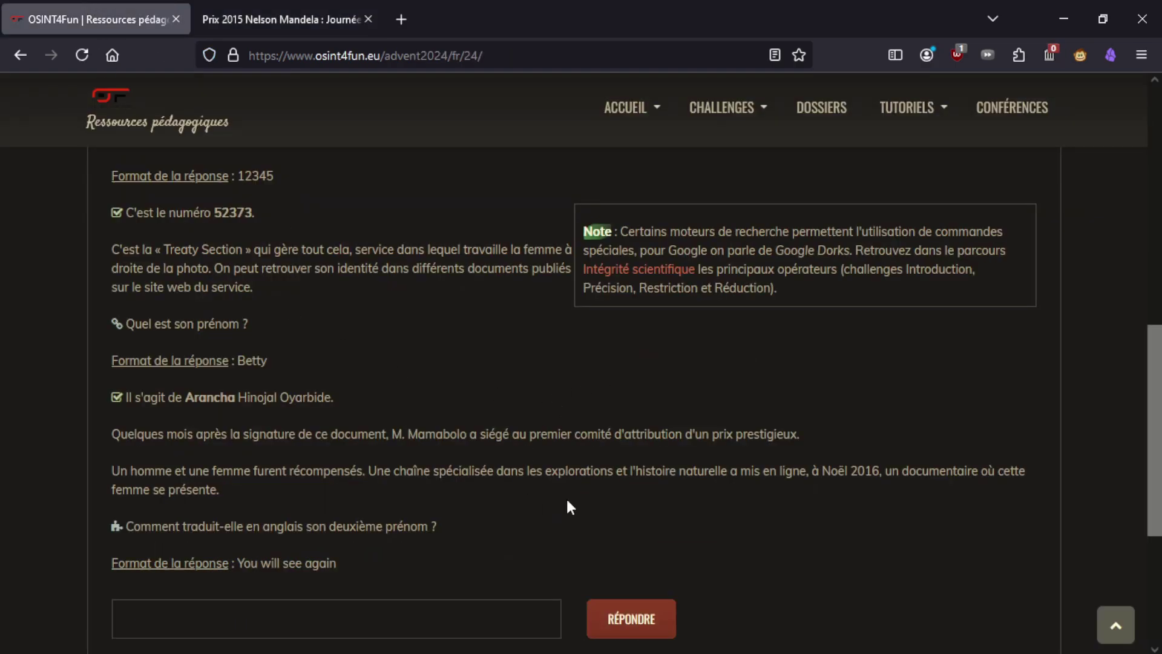
pyautogui.doubleClick(430, 434)
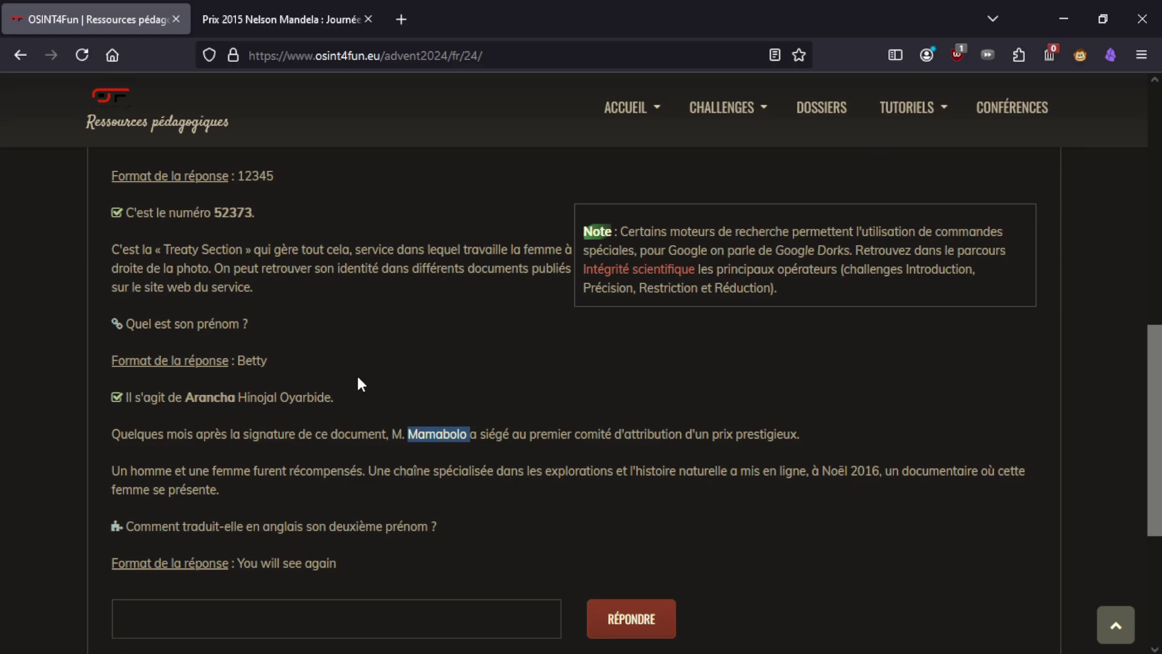
pyautogui.moveTo(468, 434); pyautogui.dragTo(408, 434)
pyautogui.click(428, 440)
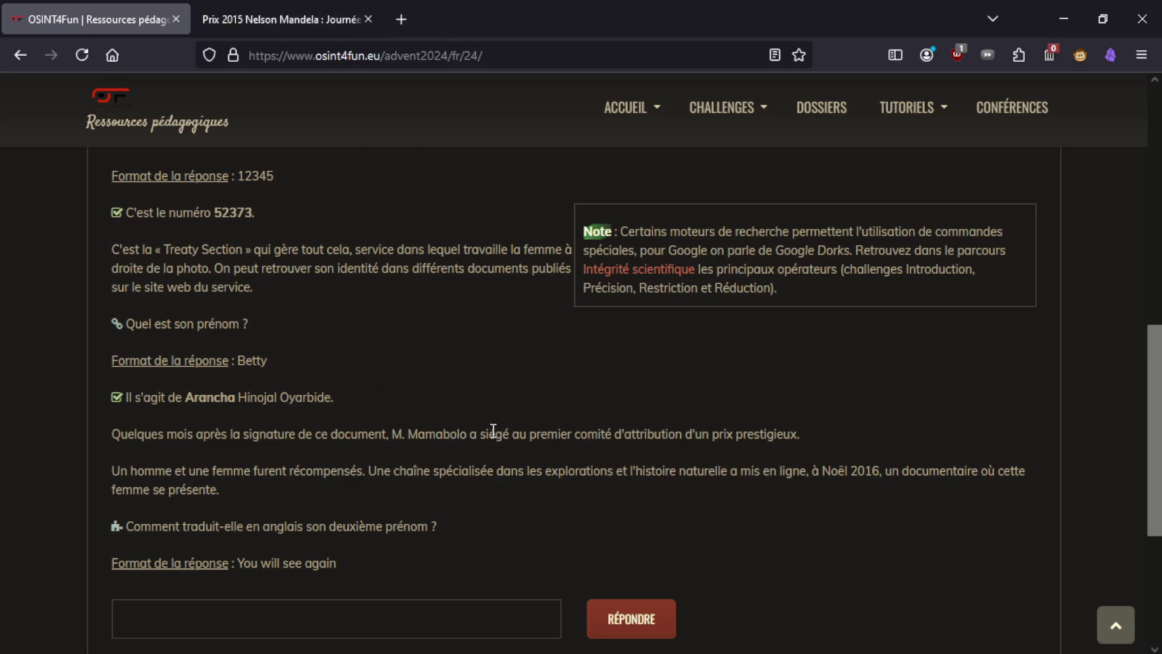
pyautogui.moveTo(530, 434); pyautogui.dragTo(574, 434)
pyautogui.click(673, 436)
pyautogui.moveTo(717, 434); pyautogui.dragTo(806, 434)
pyautogui.click(758, 434)
pyautogui.moveTo(713, 433); pyautogui.dragTo(799, 434)
pyautogui.click(847, 378)
# Compare the award committee sentence on OSINT4Fun with the United Nations page's 2015 selection committee list.
pyautogui.click(235, 18)
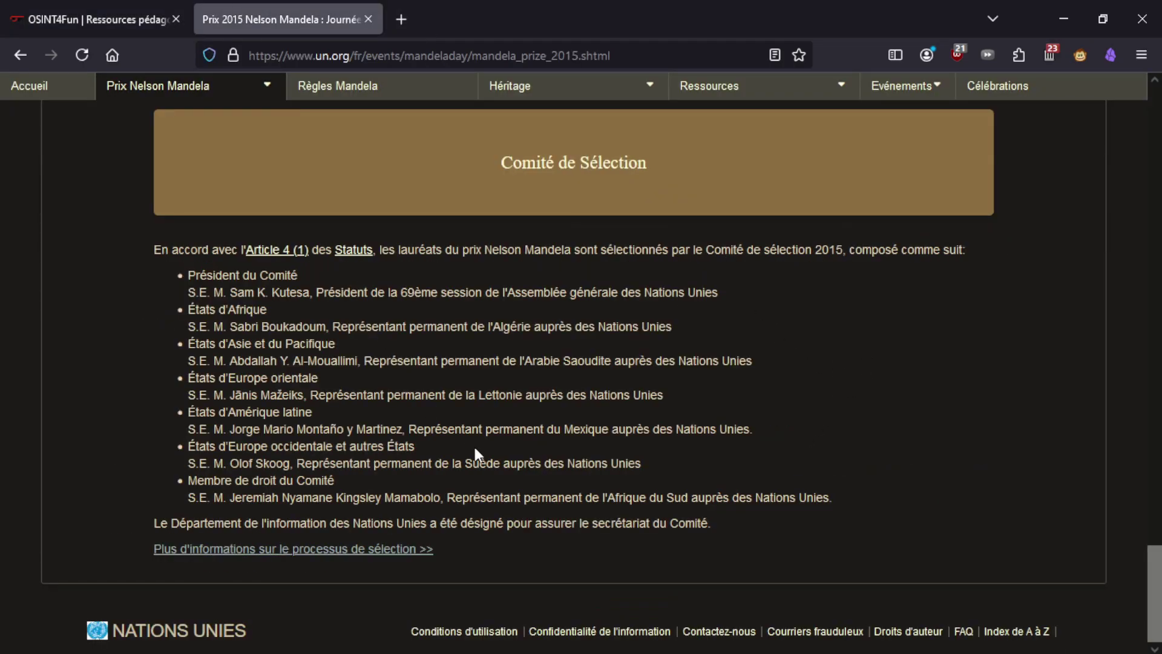
pyautogui.hotkey('ctrl', 'Tab')
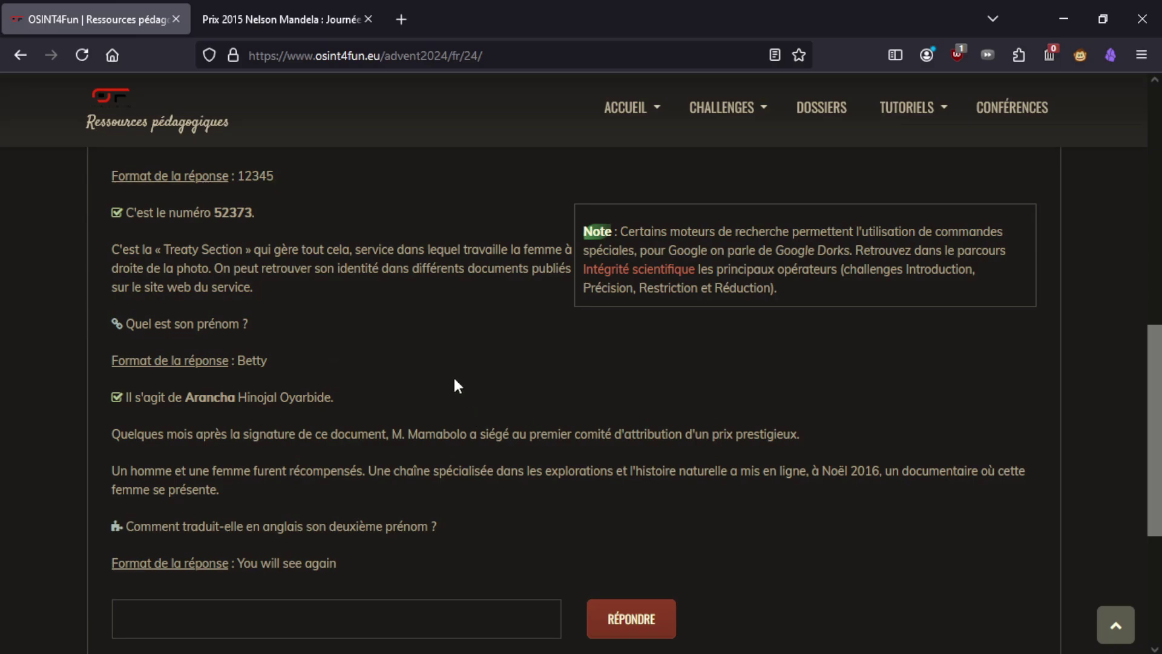
pyautogui.moveTo(646, 436); pyautogui.dragTo(423, 434)
pyautogui.click(626, 436)
pyautogui.moveTo(800, 434); pyautogui.dragTo(391, 435)
pyautogui.click(335, 5)
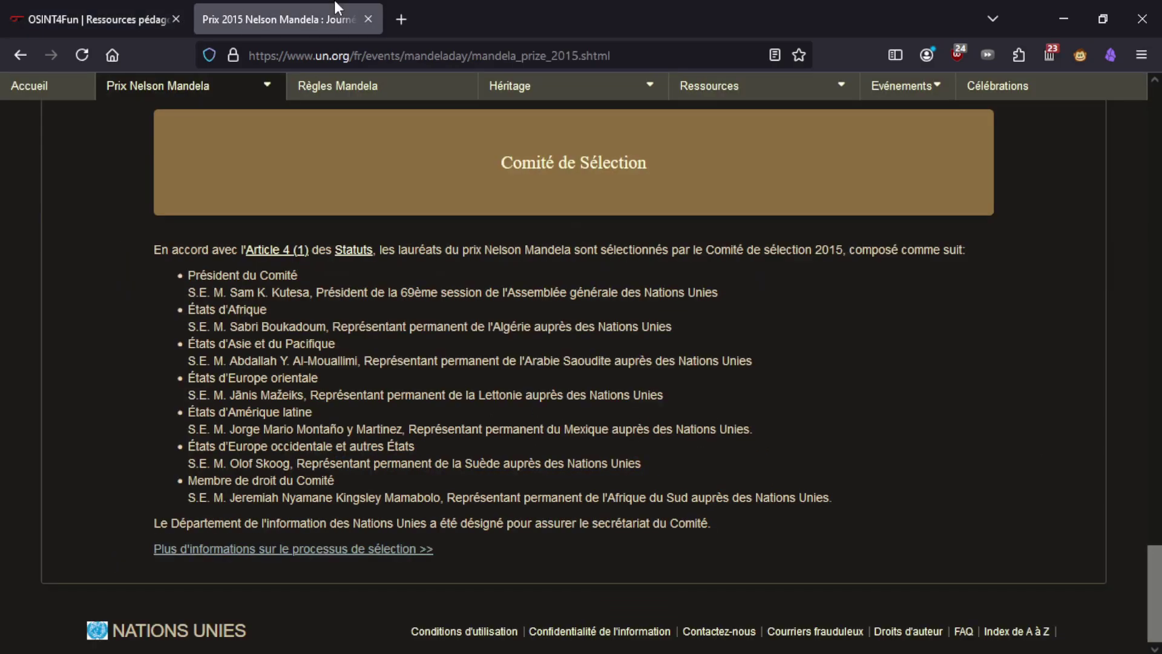
pyautogui.scroll(4, 445, 345)
pyautogui.hotkey('ctrl', 'Tab')
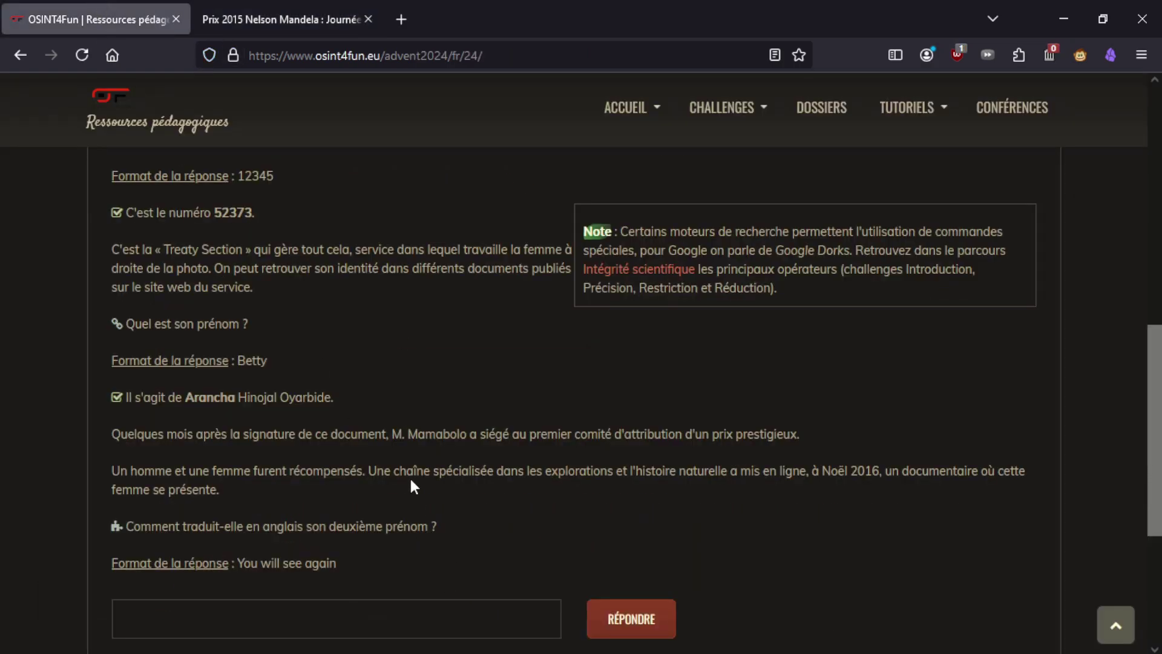
pyautogui.hotkey('ctrl', 'Tab')
pyautogui.scroll(-4, 251, 519)
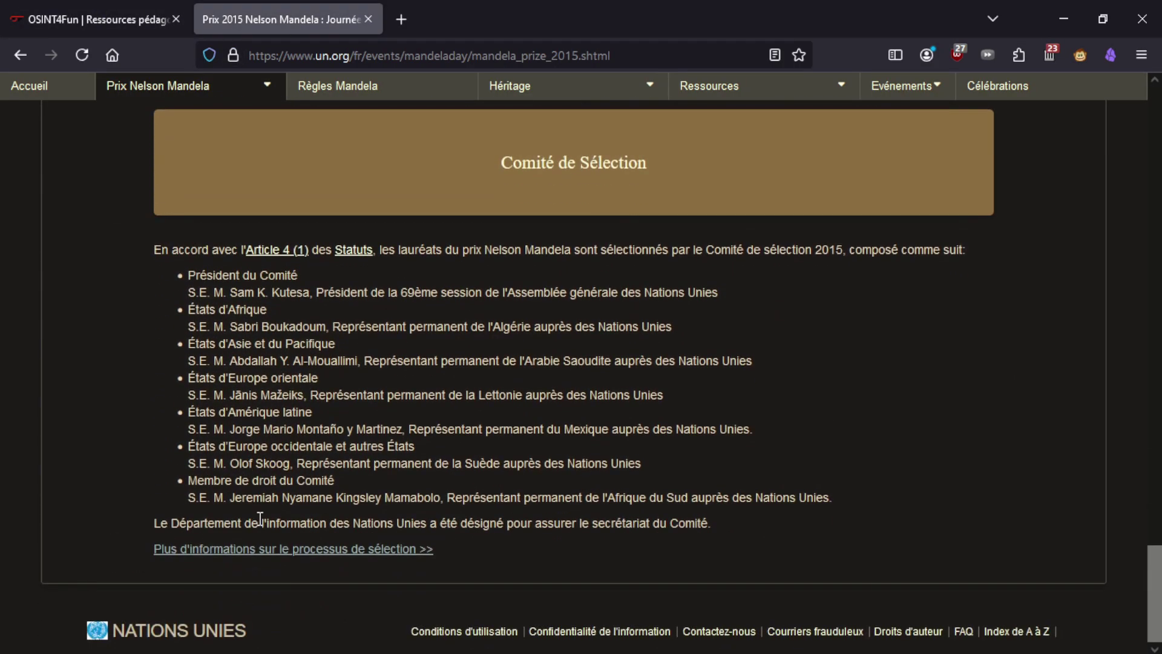
# Reread the whole award committee clue on OSINT4Fun and compare the challenge text with the "Lauréats 2015" section.
pyautogui.click(90, 18)
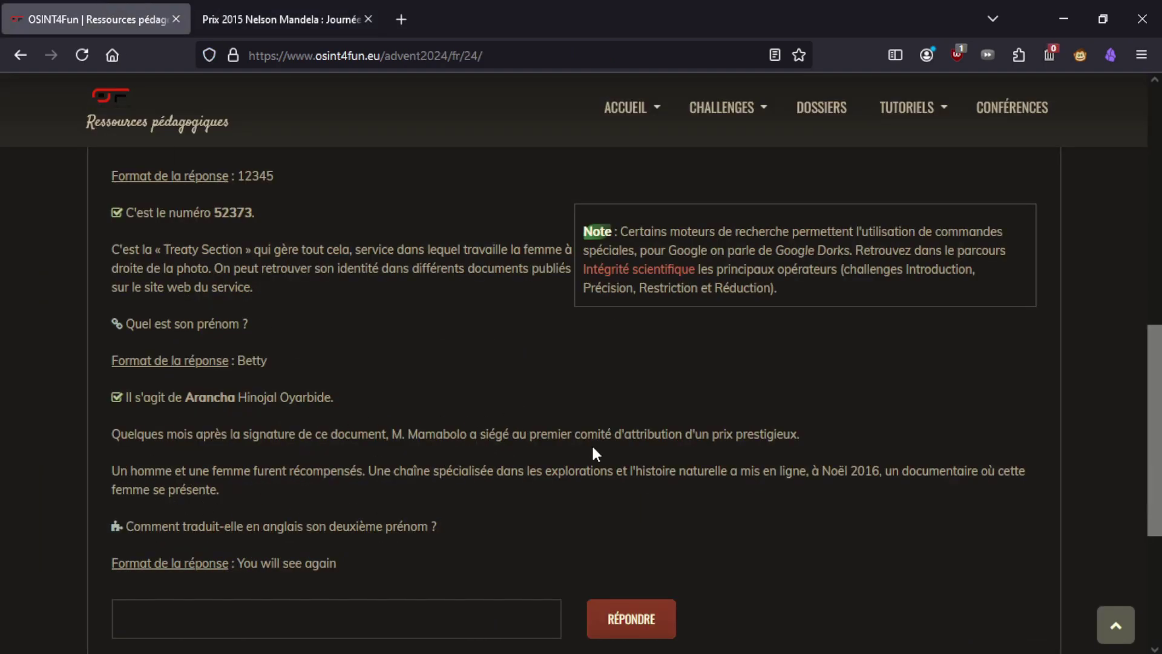
pyautogui.moveTo(756, 447); pyautogui.dragTo(519, 434)
pyautogui.moveTo(838, 442); pyautogui.dragTo(115, 435)
pyautogui.click(497, 436)
pyautogui.click(284, 19)
pyautogui.scroll(15, 425, 513)
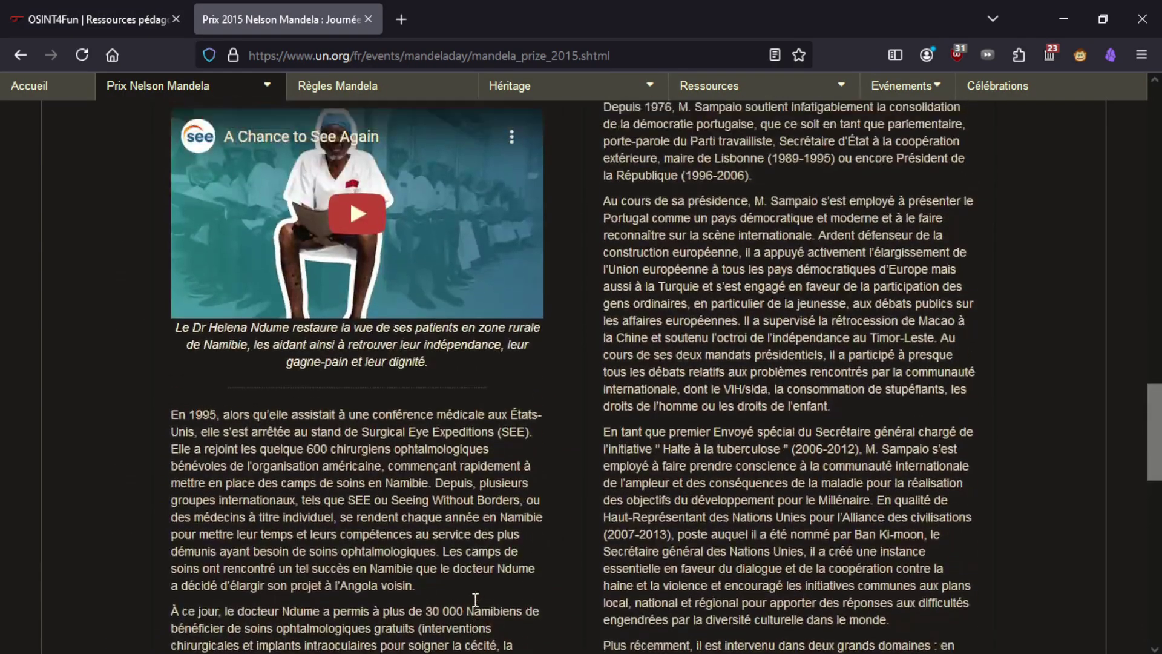
pyautogui.scroll(3, 481, 617)
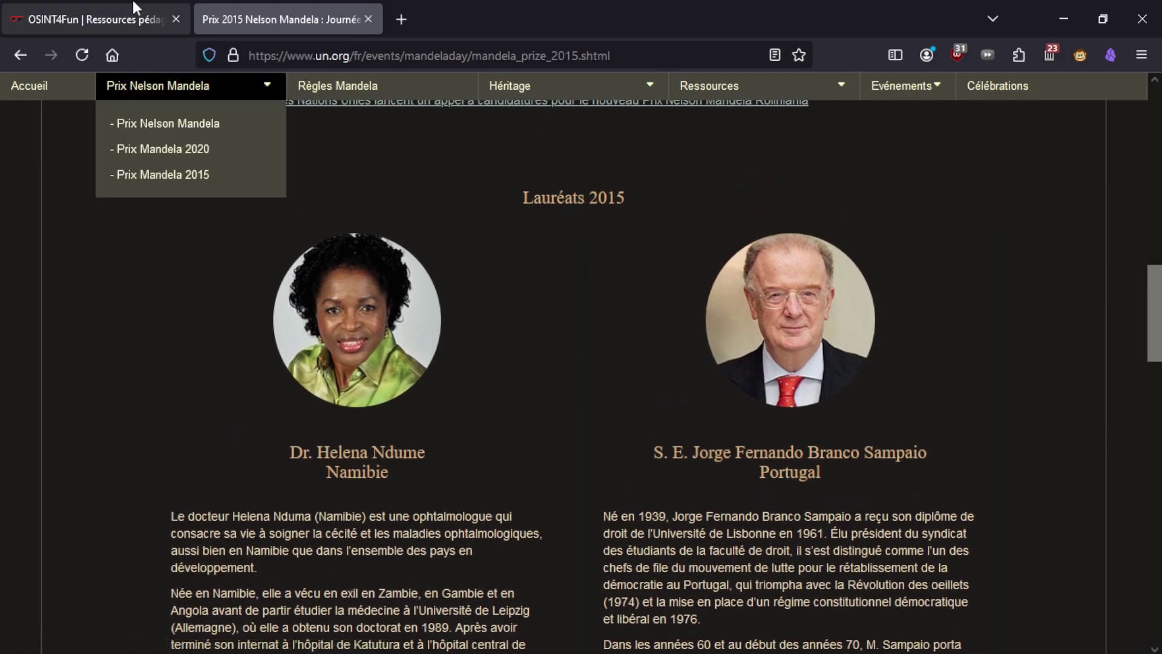
pyautogui.click(97, 19)
pyautogui.click(259, 13)
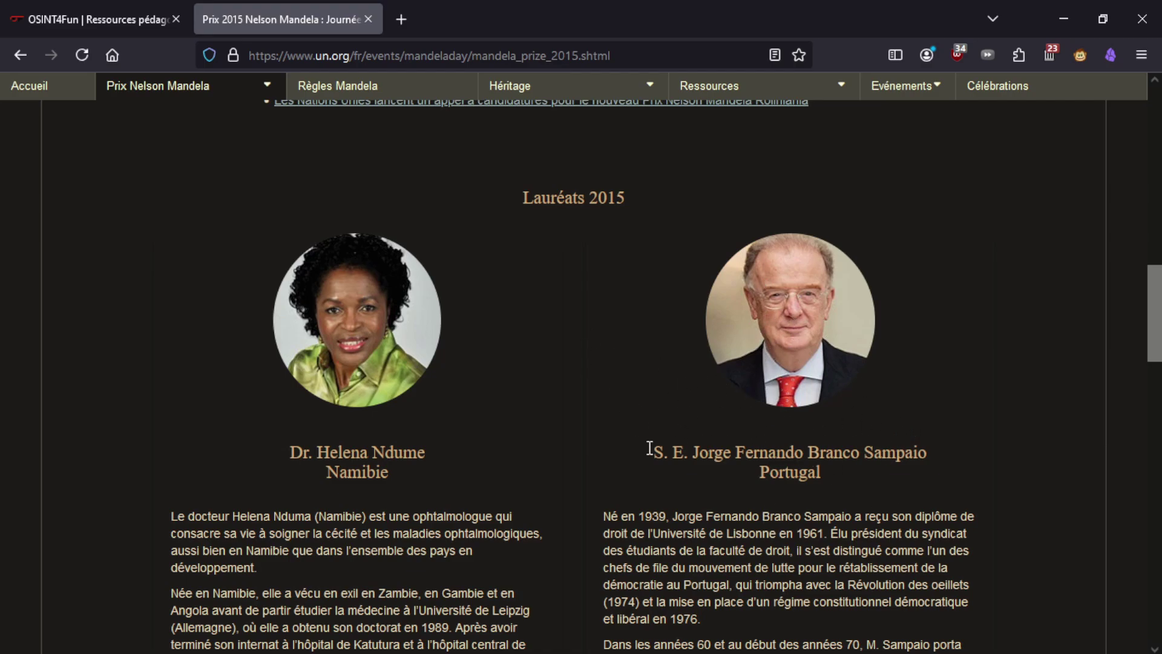
# Examine the female laureate's name and biography on the prize page, together with the prize's introduction.
pyautogui.scroll(-2, 398, 478)
pyautogui.scroll(-2, 244, 441)
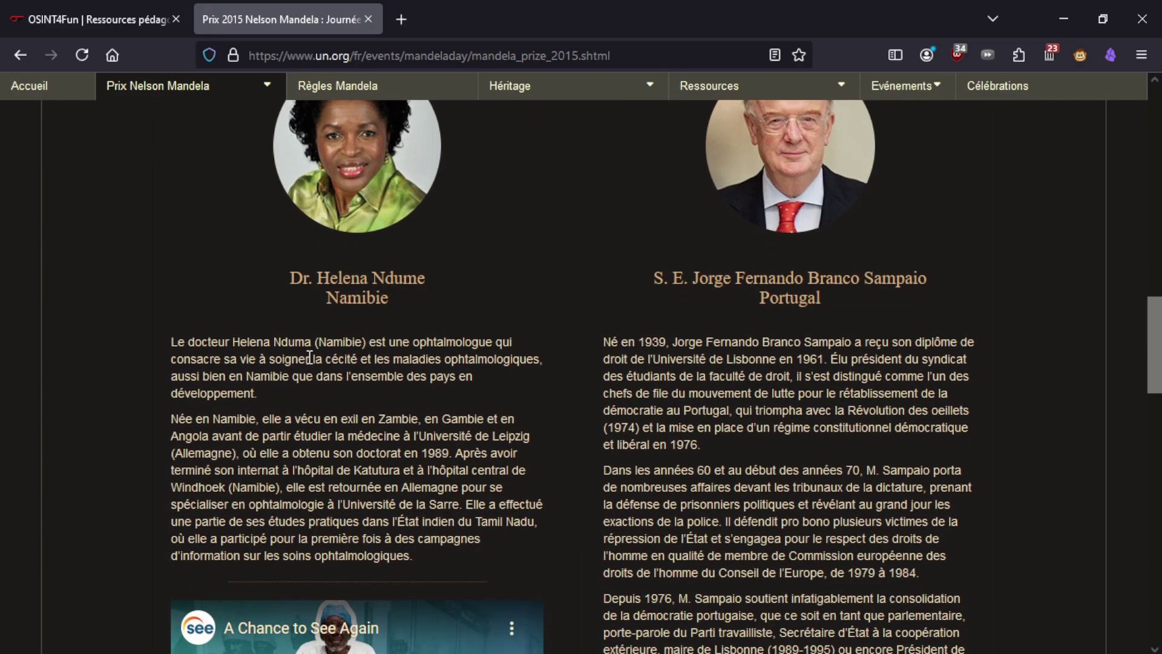
pyautogui.moveTo(311, 342); pyautogui.dragTo(232, 342)
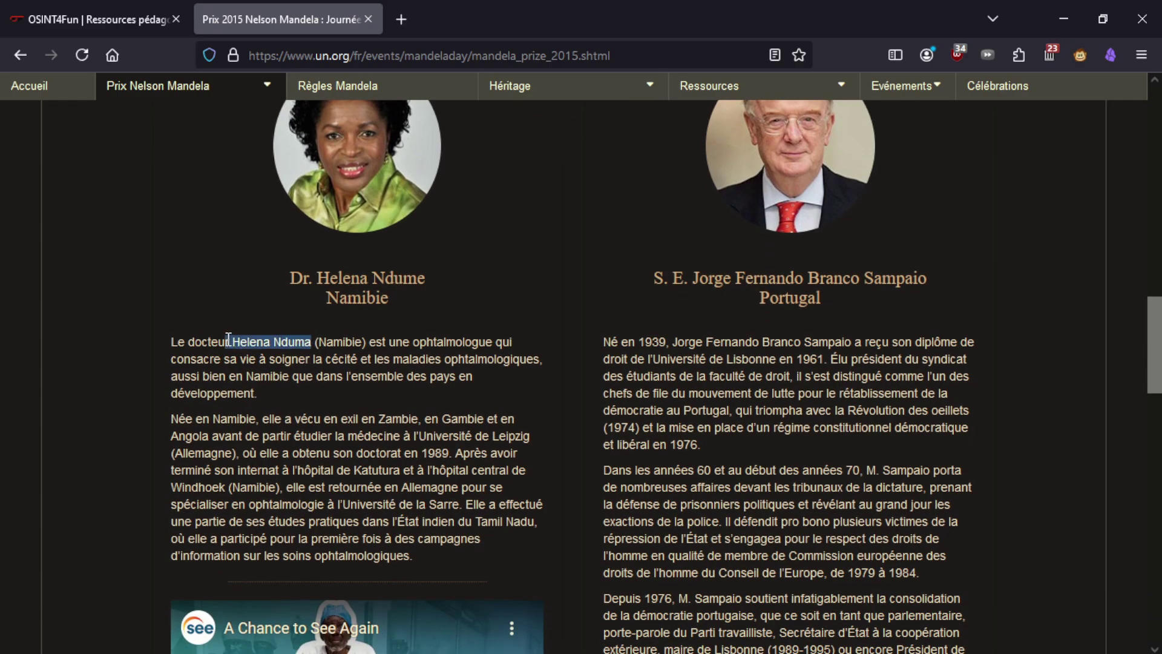
pyautogui.doubleClick(414, 278)
pyautogui.click(363, 431)
pyautogui.scroll(10, 363, 431)
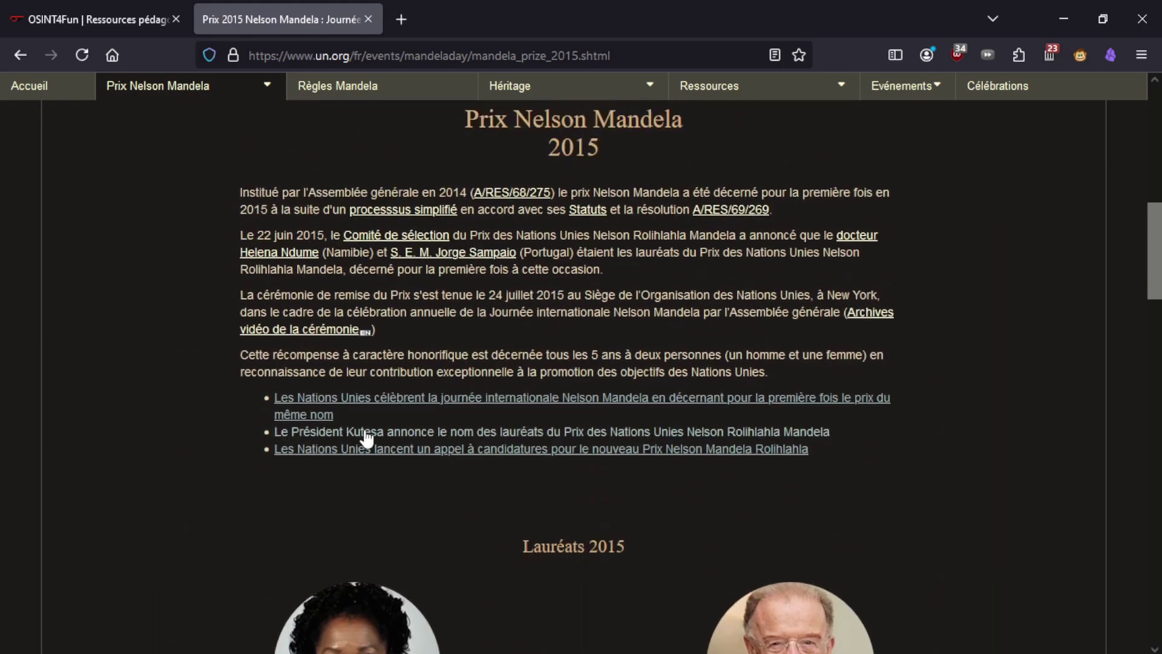
pyautogui.scroll(3, 427, 438)
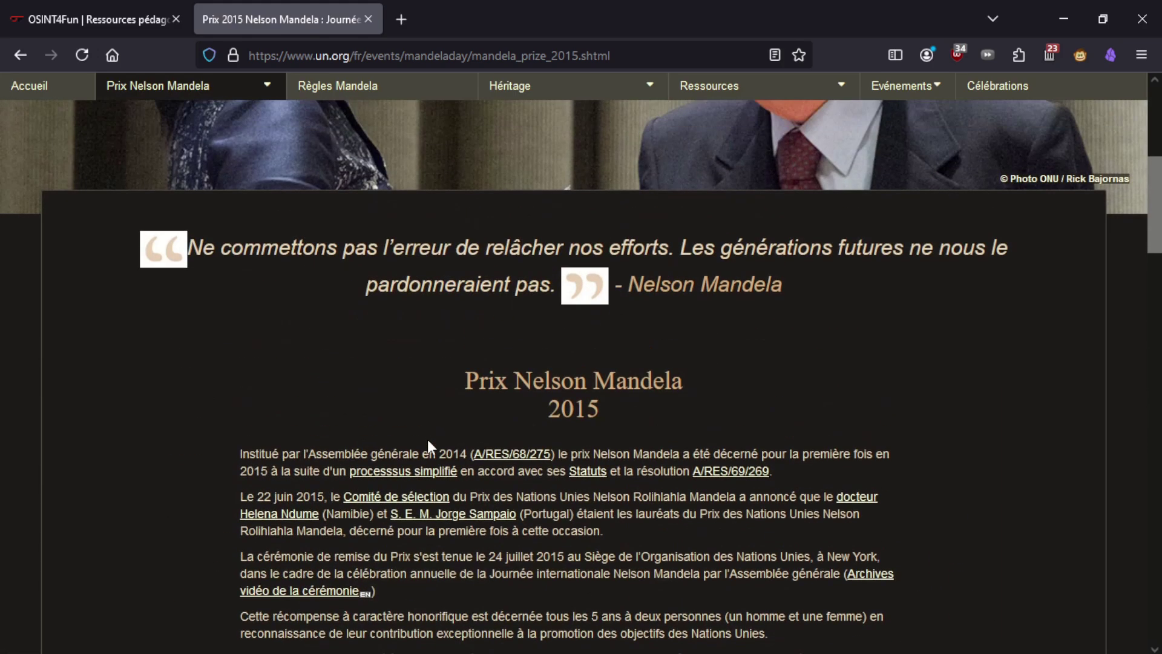
pyautogui.scroll(-3, 605, 467)
pyautogui.scroll(-6, 605, 470)
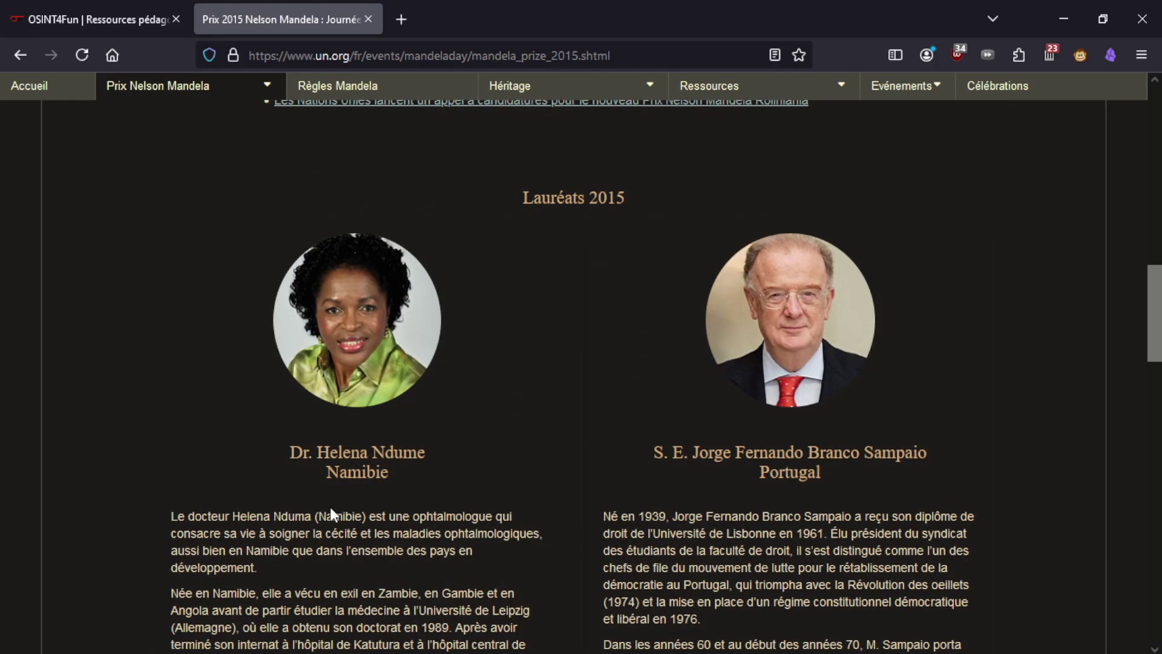
pyautogui.scroll(-1, 329, 506)
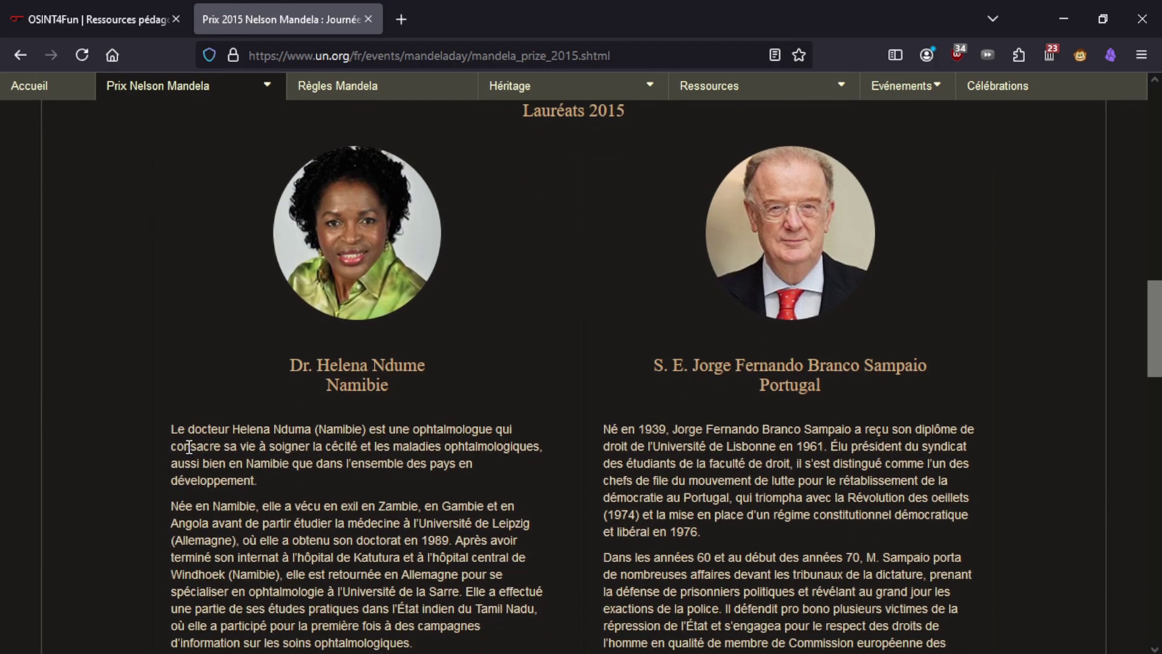
# Reread the OSINT4Fun clue about the specialised channel's Christmas 2016 documentary and return to the "Lauréats 2015" section of the prize page.
pyautogui.click(25, 17)
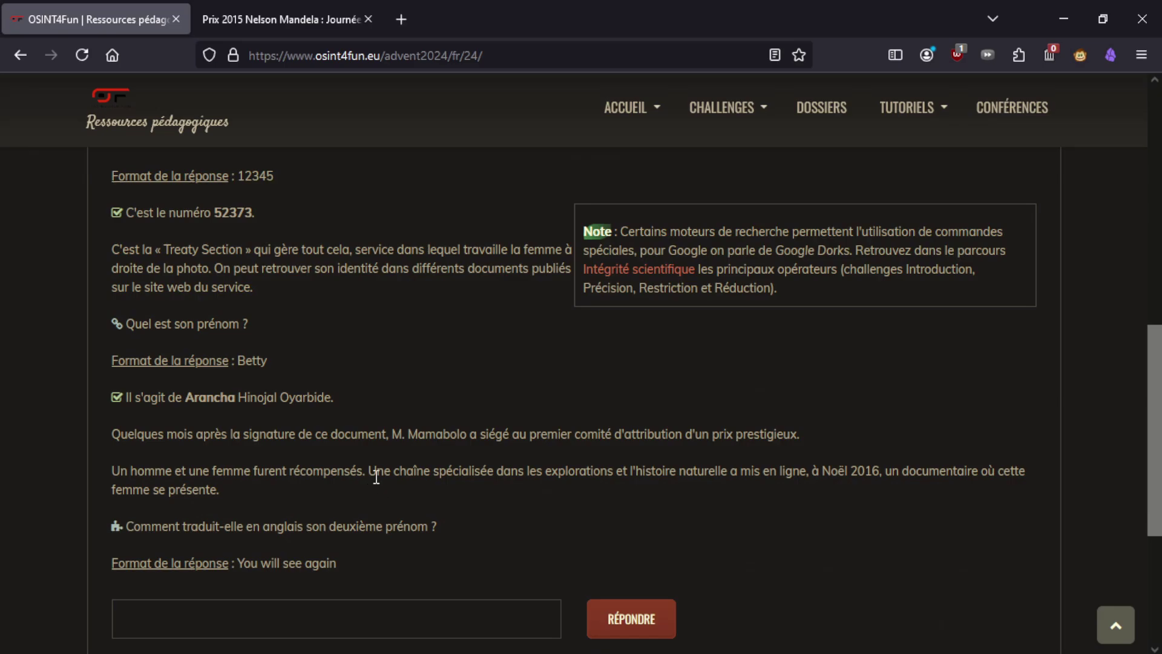
pyautogui.moveTo(371, 472); pyautogui.dragTo(580, 470)
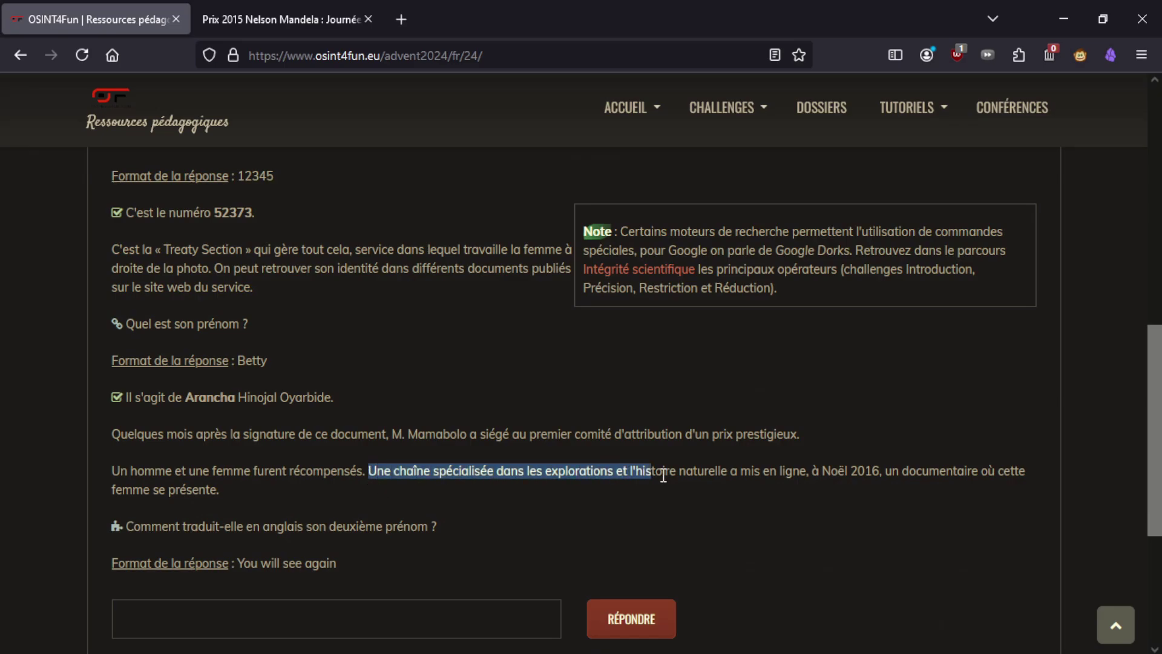
pyautogui.moveTo(729, 471); pyautogui.dragTo(203, 486)
pyautogui.click(285, 19)
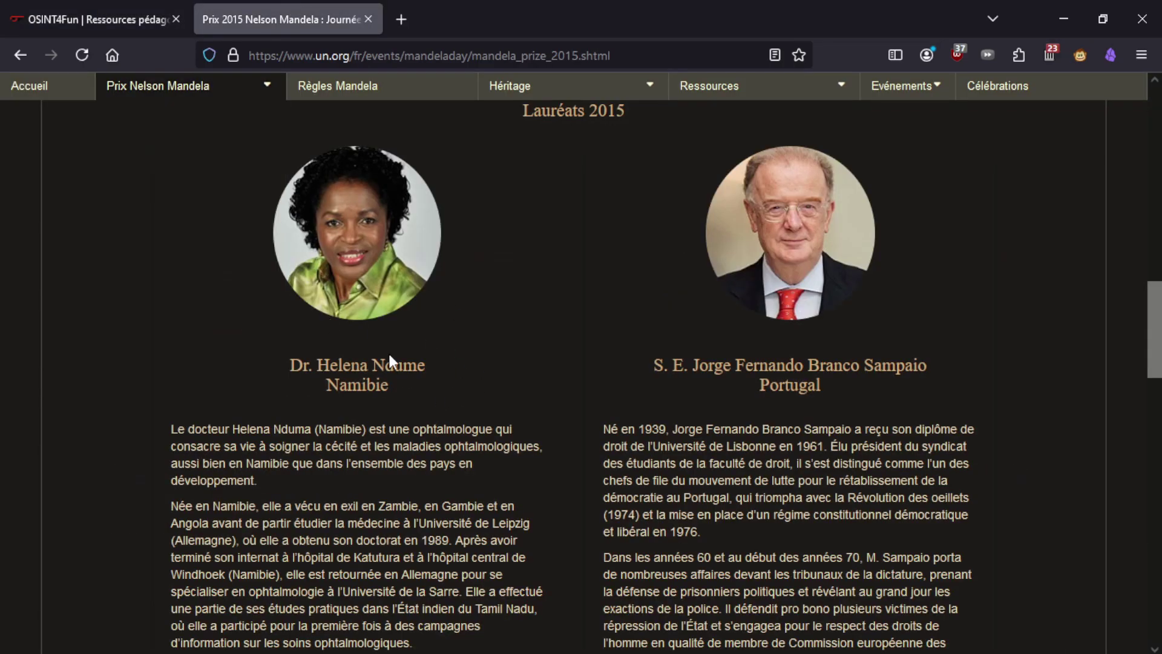
# Search Google for the OSINT4Fun clue phrase "chaîne spécialisée dans les explorations et l'histoire naturelle" in a separate tab.
pyautogui.click(91, 18)
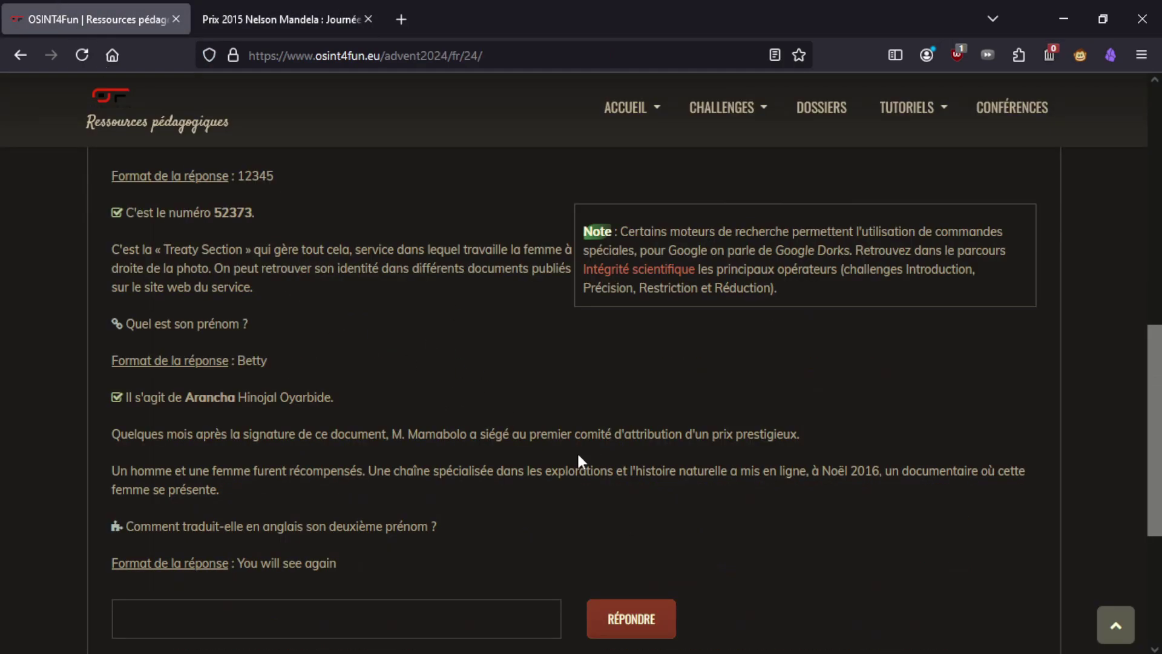
pyautogui.moveTo(395, 470); pyautogui.dragTo(682, 468)
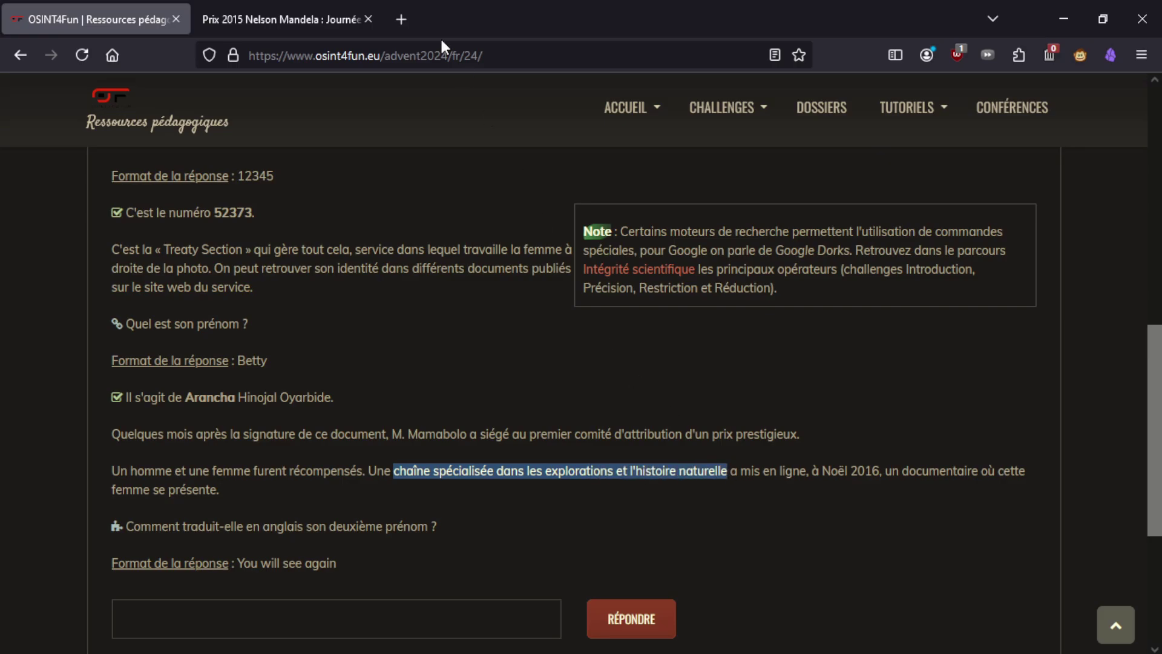
pyautogui.moveTo(441, 44); pyautogui.dragTo(402, 2)
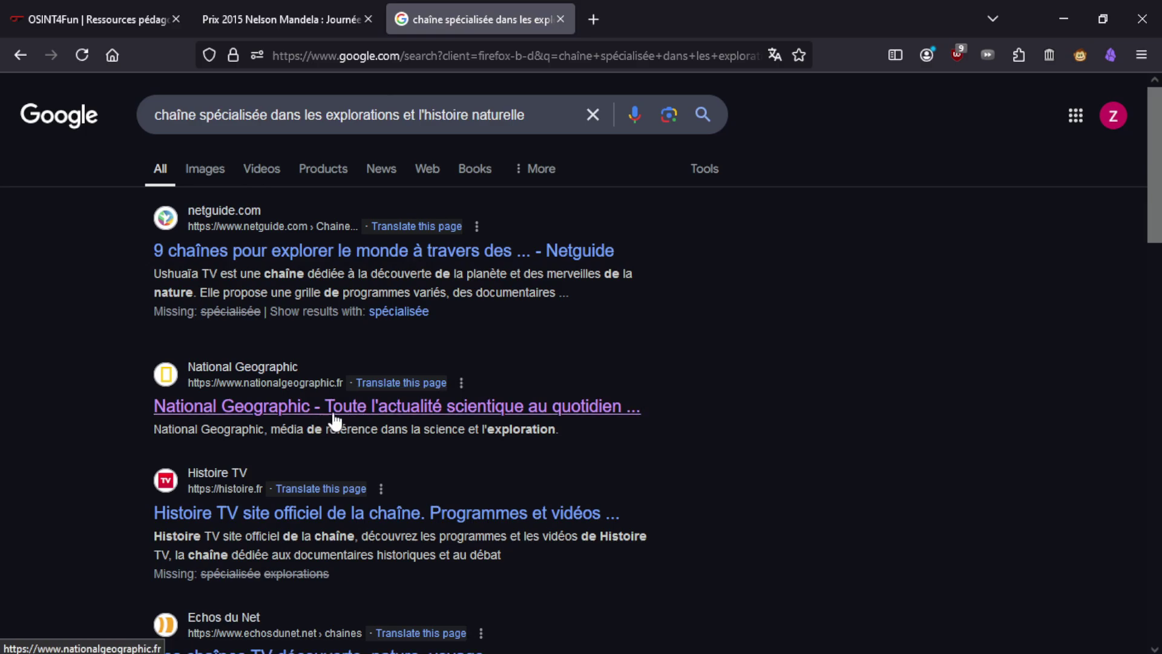
# Examine the Netguide list of nine documentary channels for one matching the clue, and close the page.
pyautogui.click(278, 253)
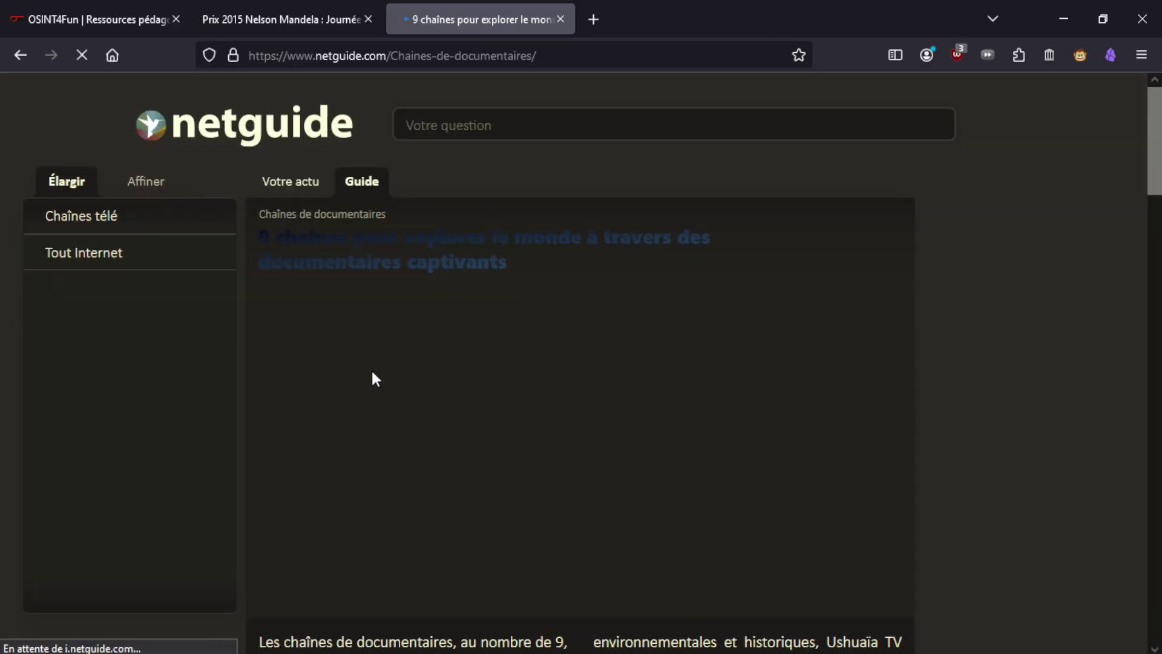
pyautogui.scroll(-8, 412, 374)
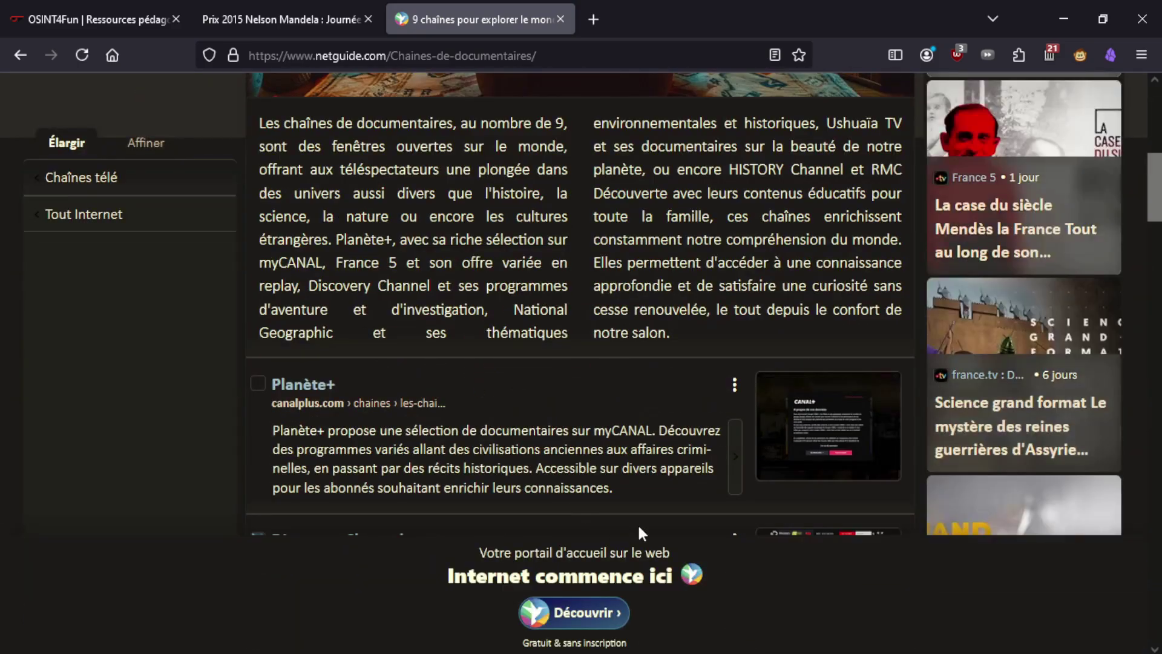
pyautogui.scroll(-5, 608, 466)
pyautogui.scroll(-10, 355, 342)
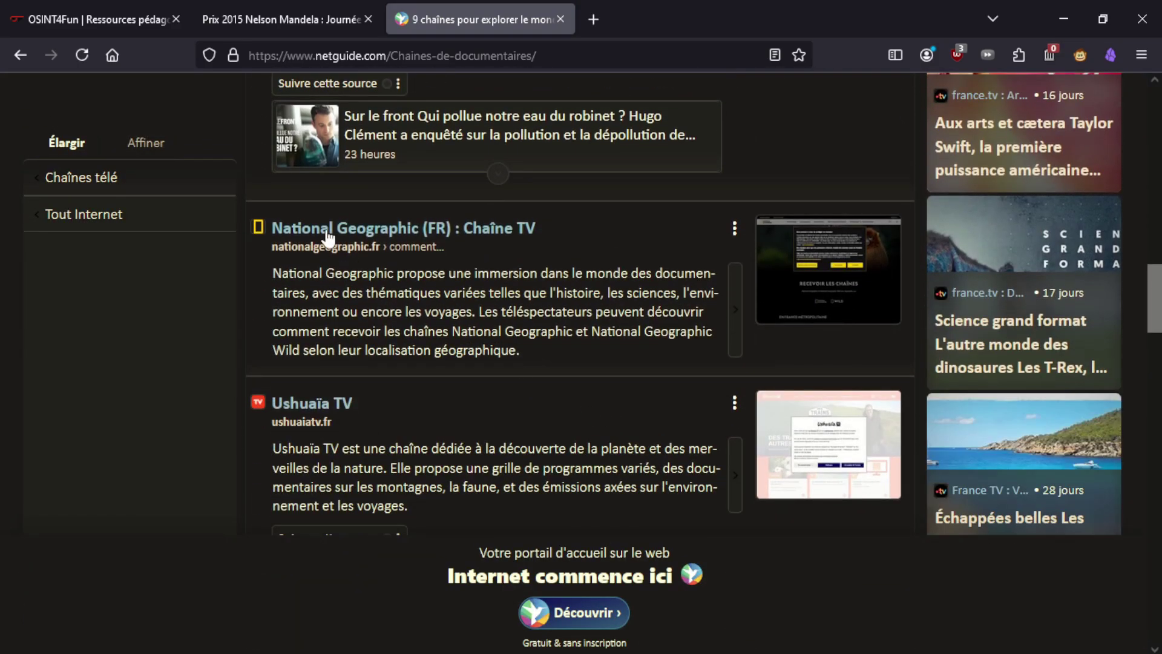
pyautogui.scroll(-3, 438, 319)
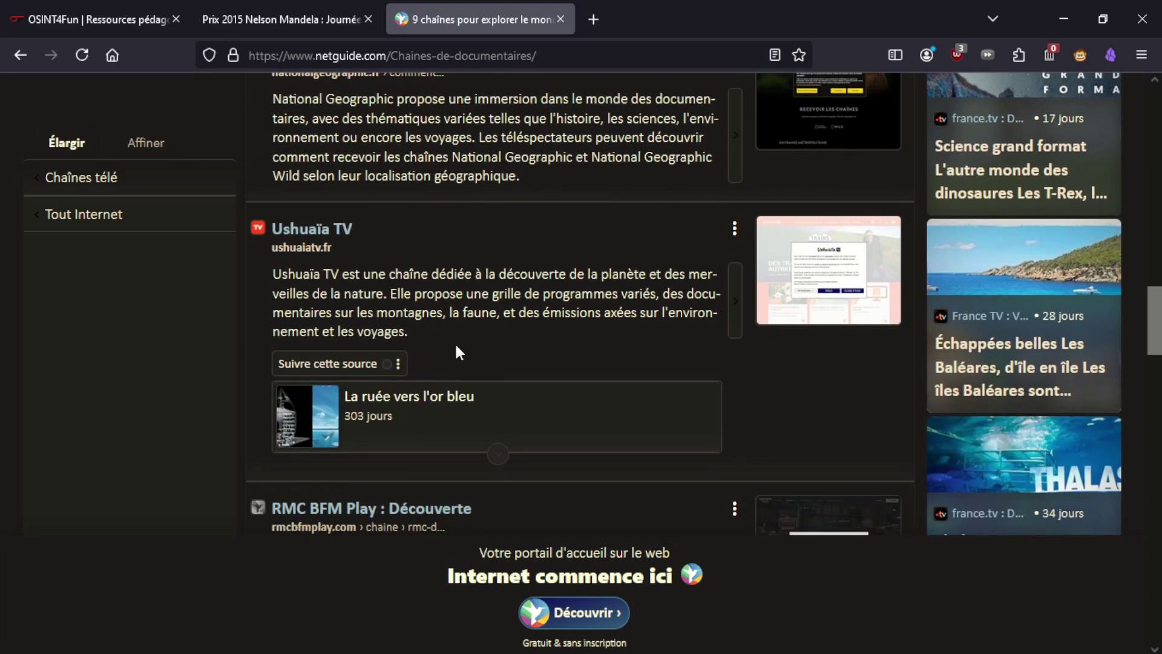
pyautogui.scroll(3, 424, 182)
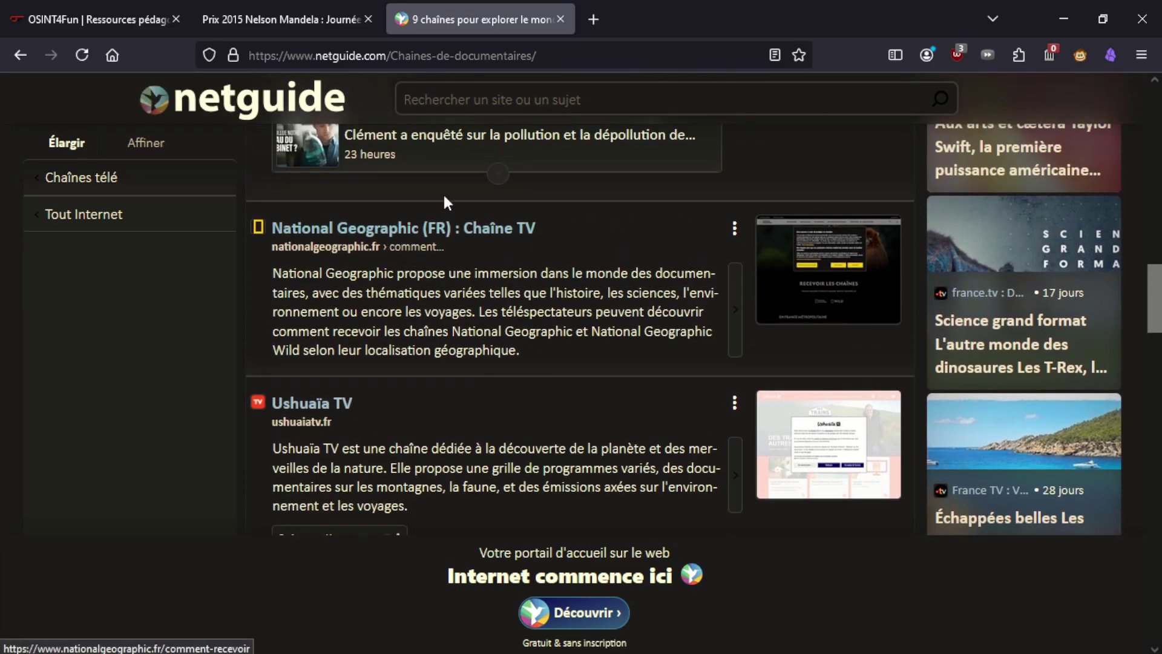
pyautogui.scroll(-8, 381, 283)
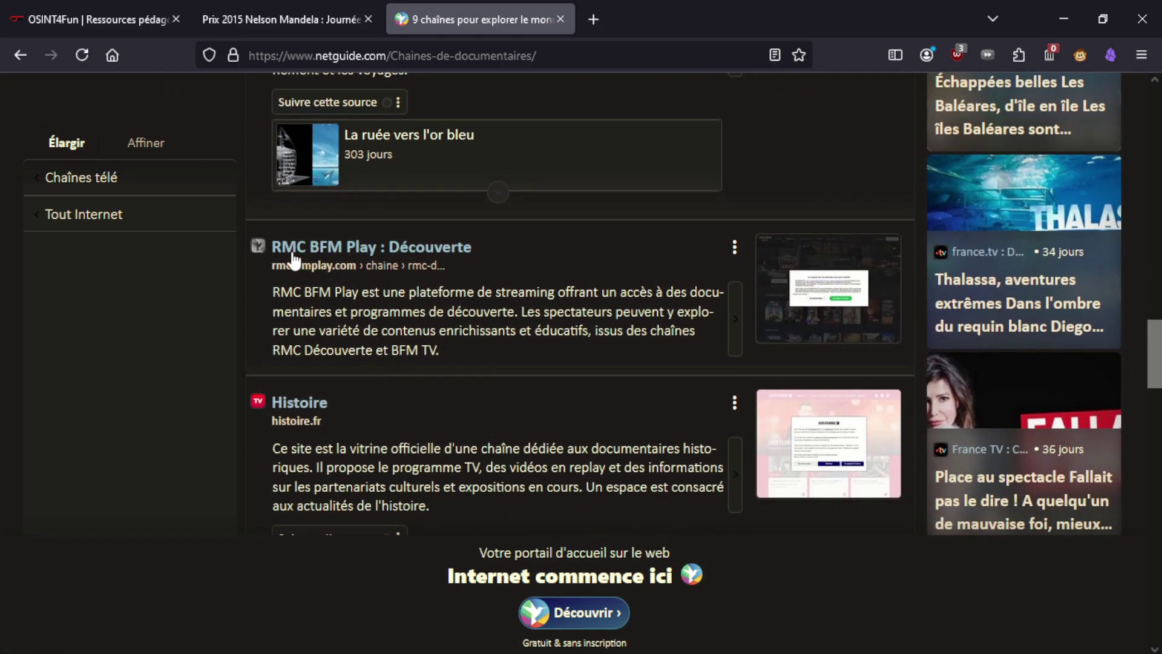
pyautogui.middleClick(485, 1)
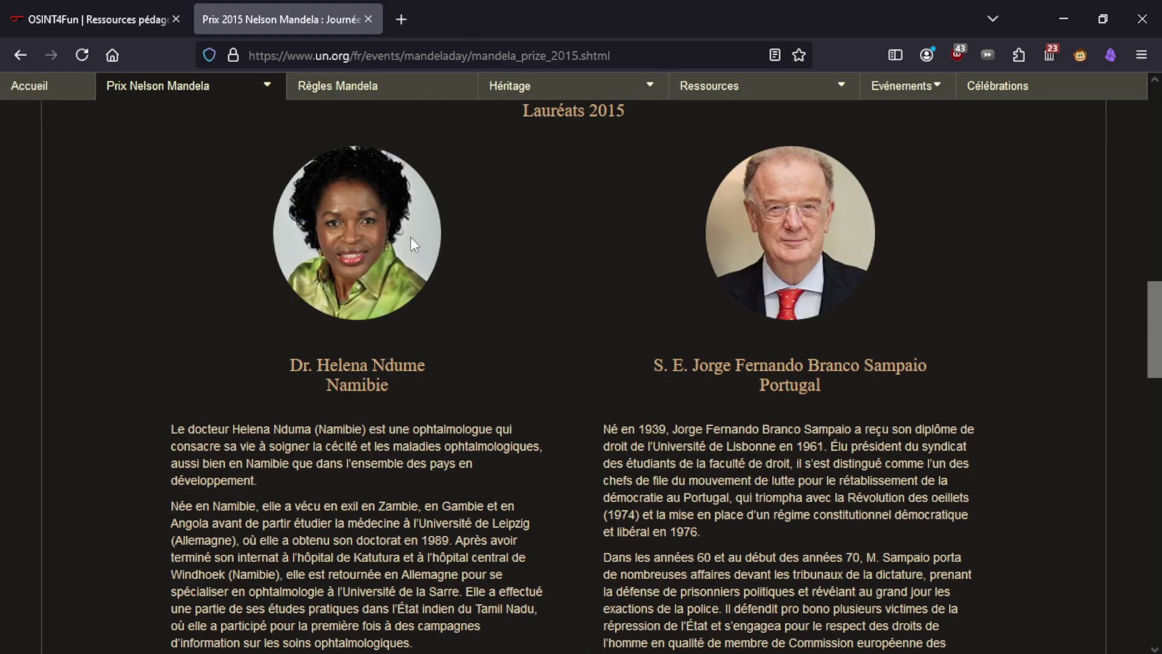
# Check the female laureate's biography on the United Nations page against the OSINT4Fun documentary clue.
pyautogui.scroll(-2, 373, 433)
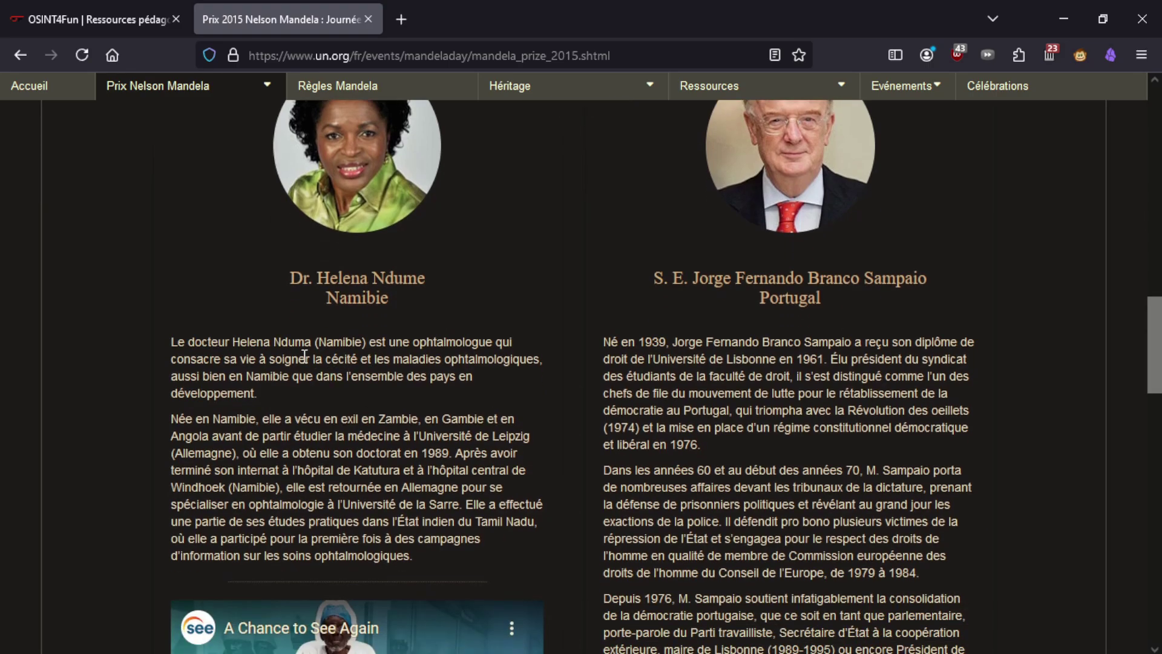
pyautogui.click(87, 3)
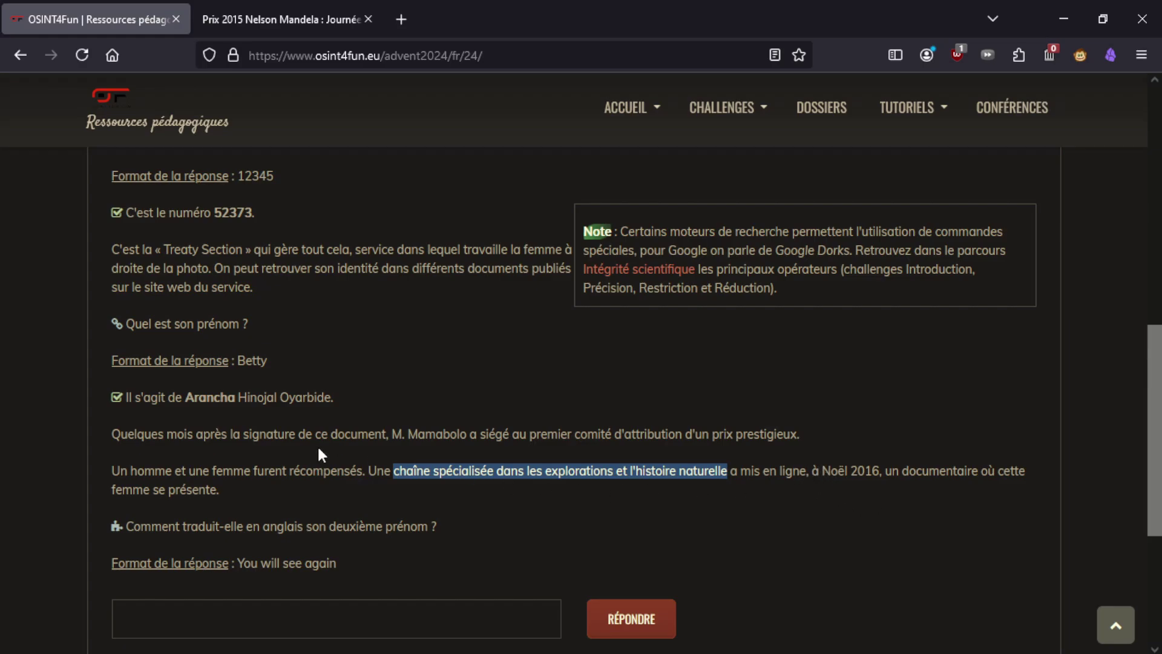
pyautogui.hotkey('ctrl', 'Tab')
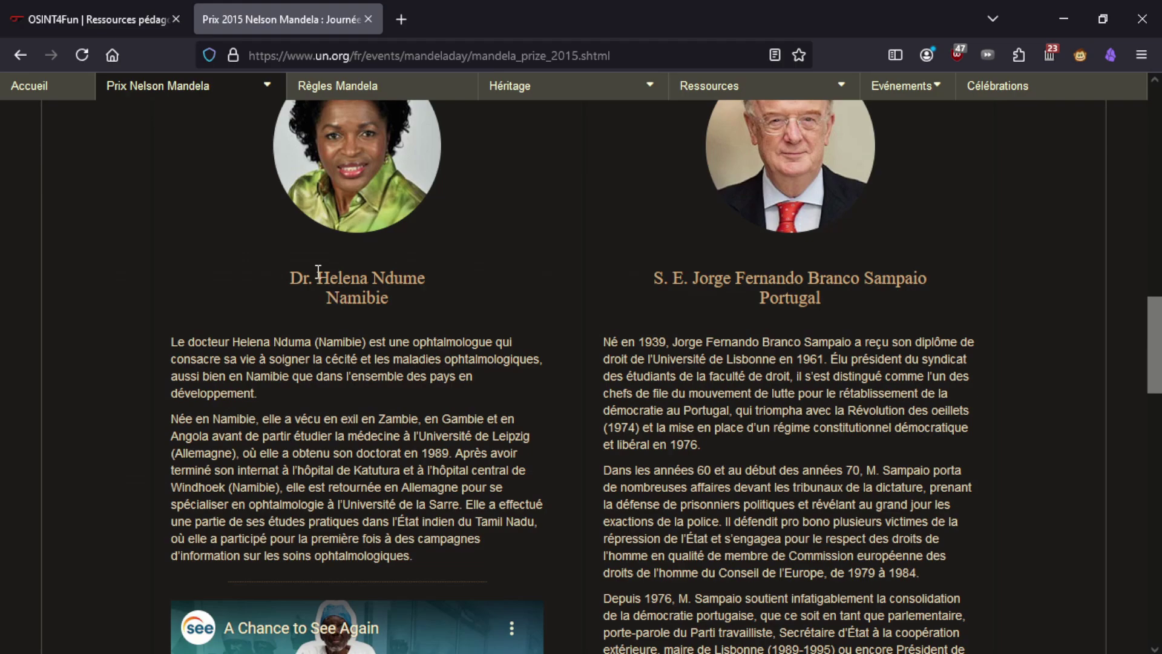
# Copy the female laureate's name from the United Nations prize page and search for it on Google.
pyautogui.moveTo(318, 271); pyautogui.dragTo(431, 269)
pyautogui.middleClick(401, 18)
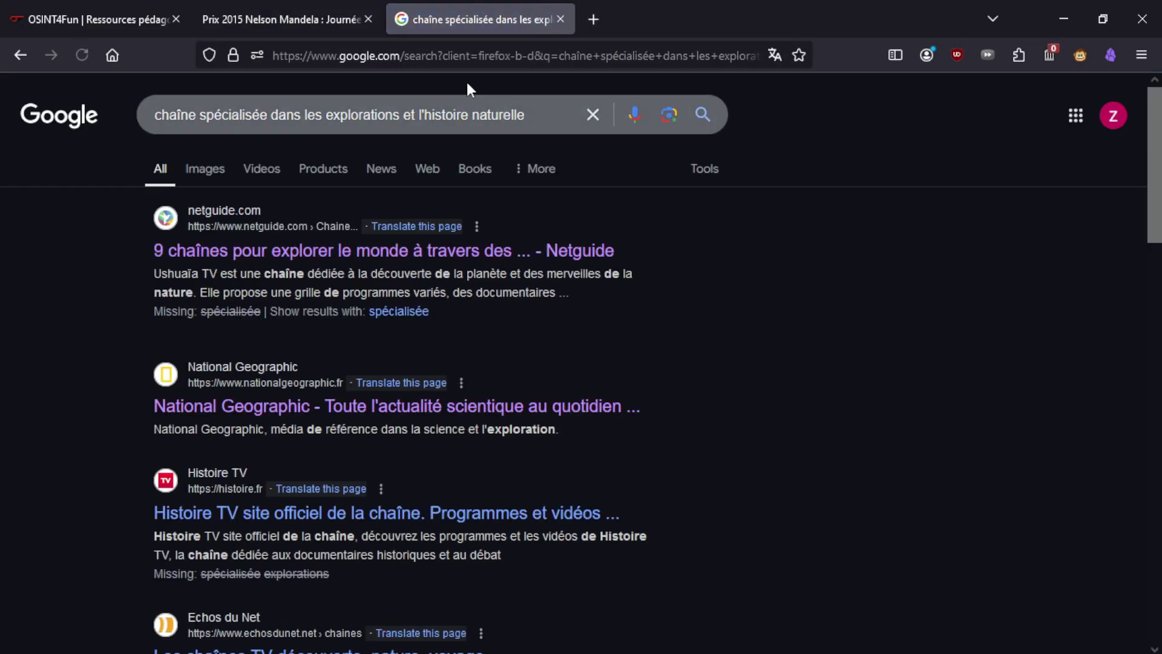
pyautogui.click(313, 19)
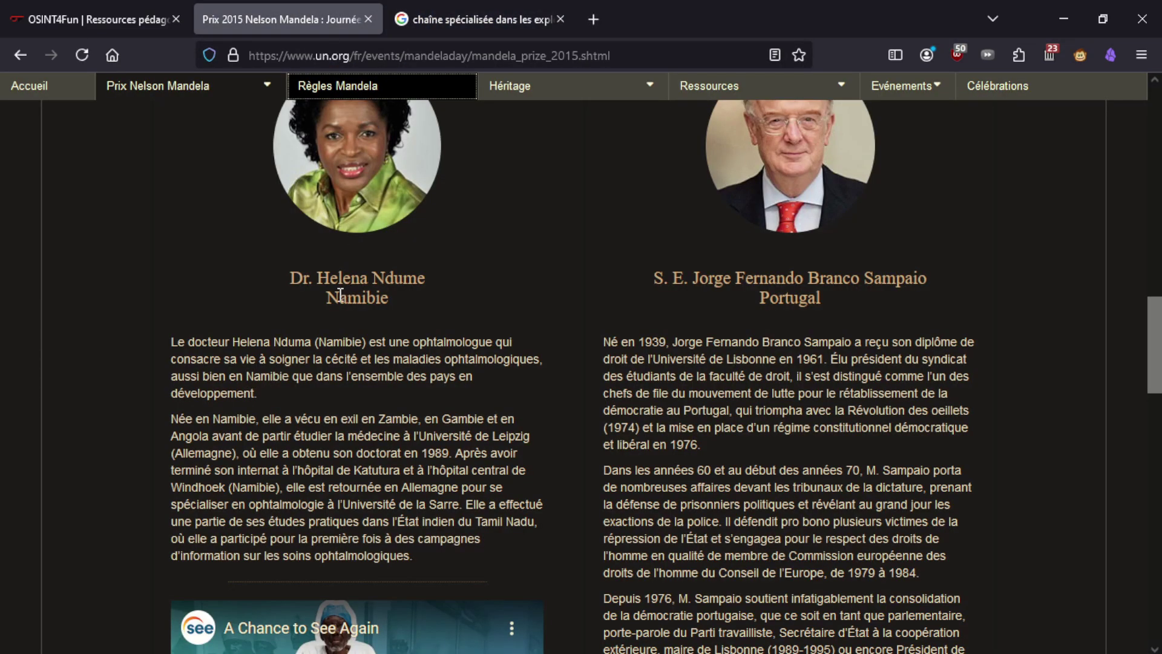
pyautogui.moveTo(317, 279); pyautogui.dragTo(425, 271)
pyautogui.hotkey('ctrl', 'c')
pyautogui.click(448, 1)
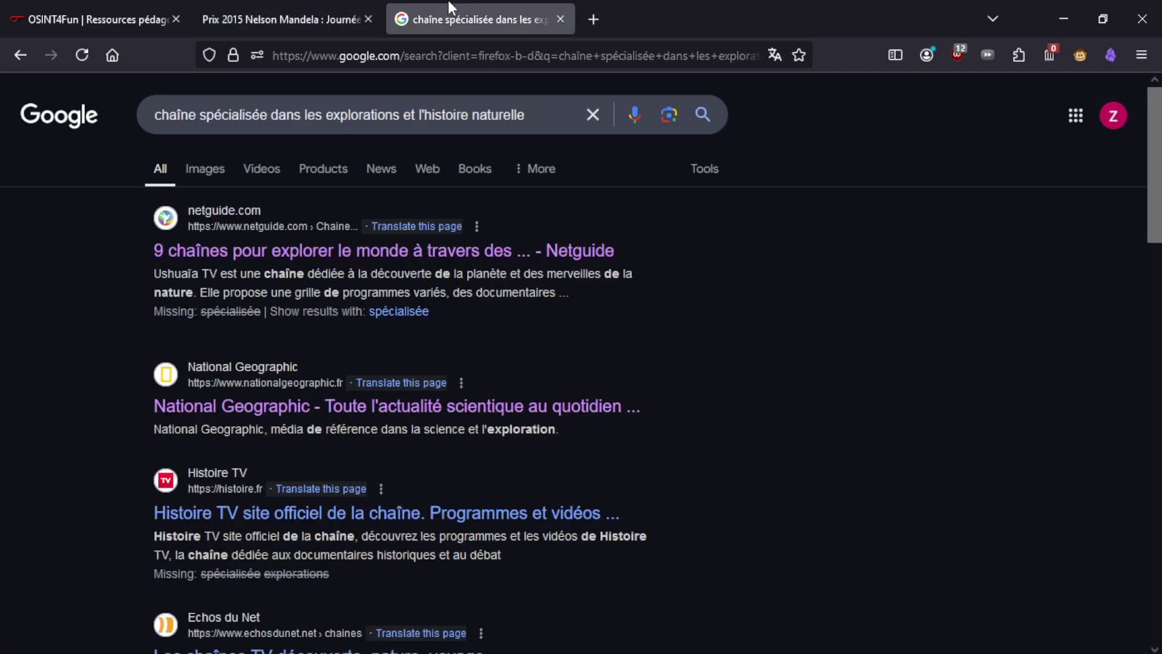
pyautogui.click(294, 116)
pyautogui.hotkey('ctrl', 'a')
pyautogui.hotkey('ctrl', 'v')
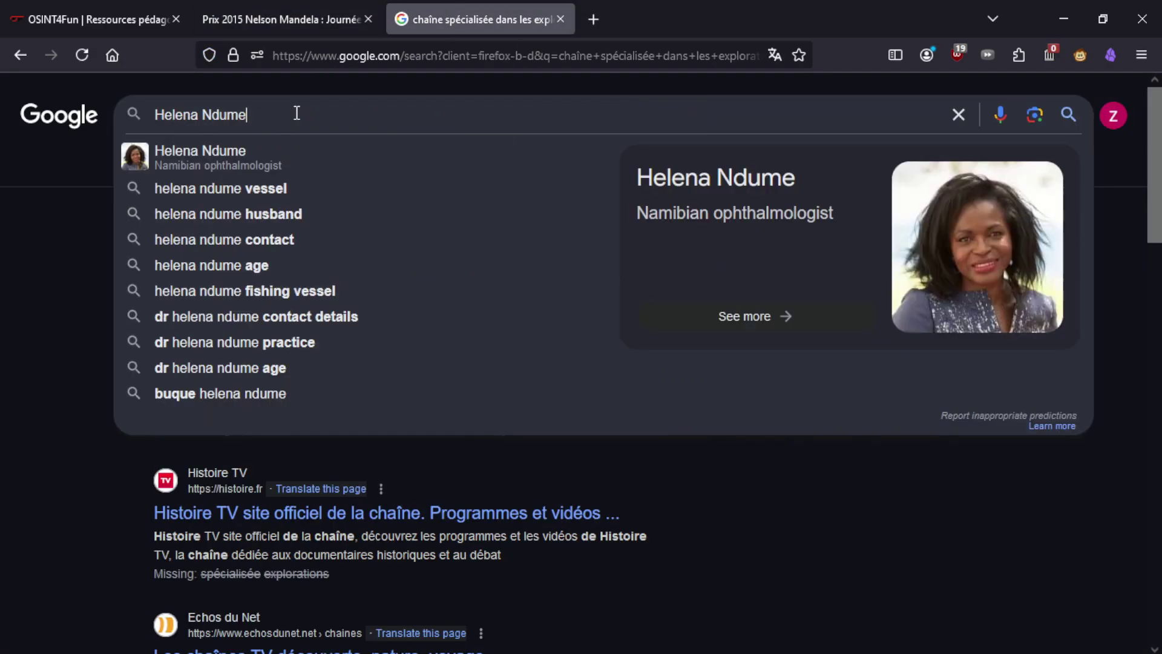
pyautogui.press('Return')
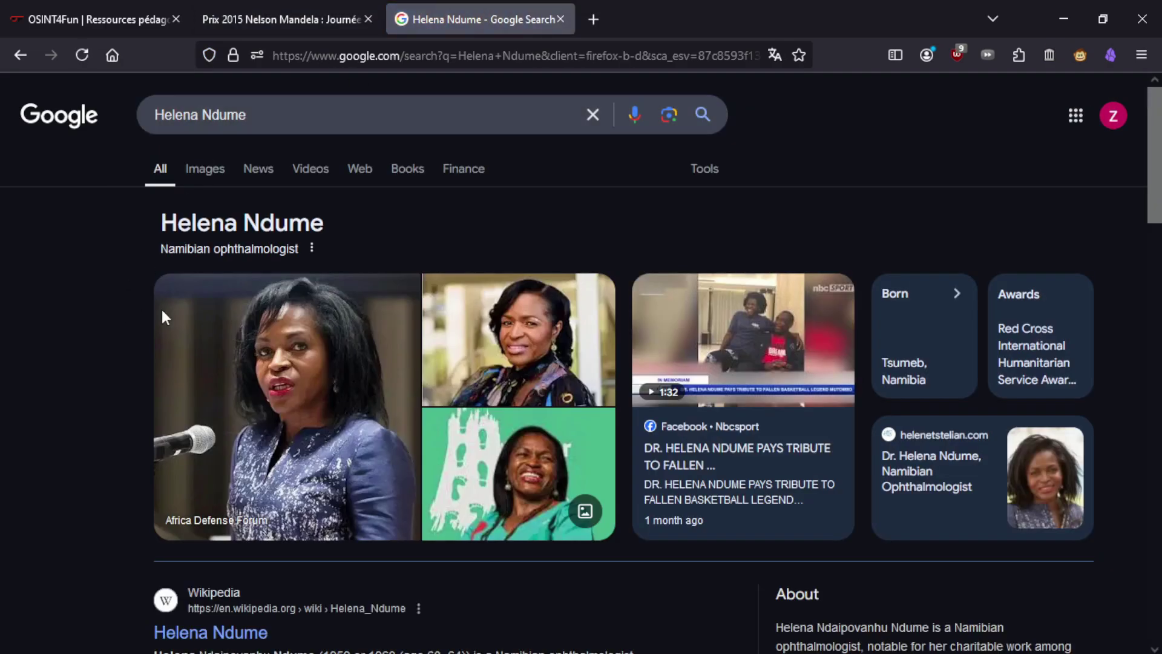
# Add "2016 documentary" to the laureate's name in the Google search and look through the results for the documentary.
pyautogui.scroll(-2, 87, 477)
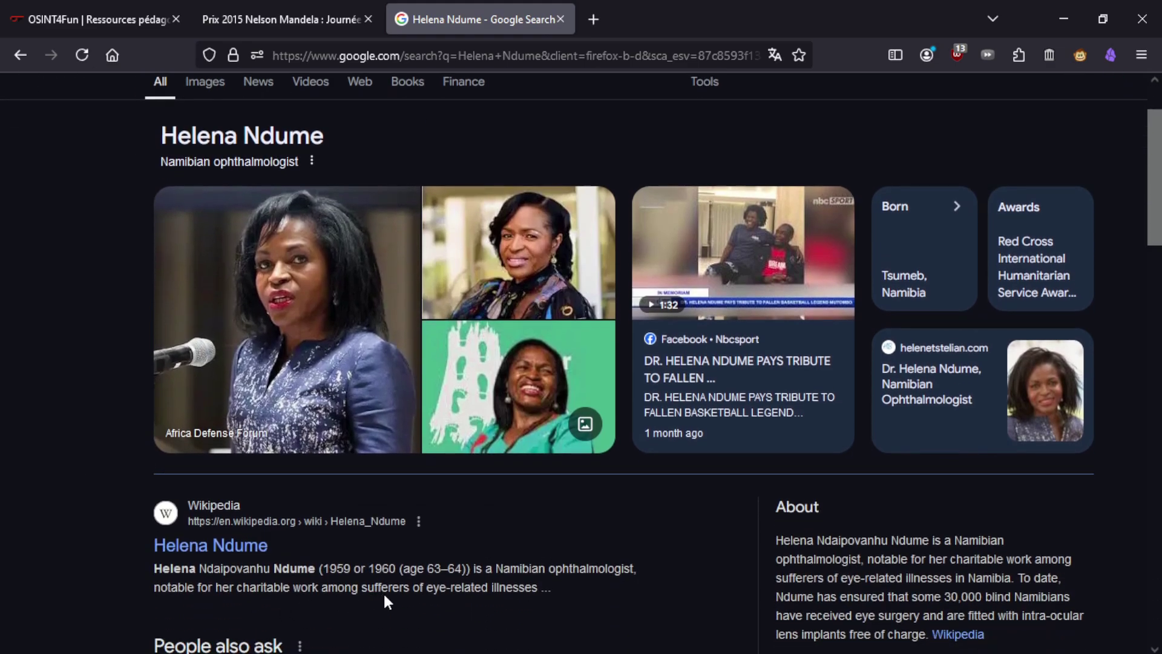
pyautogui.scroll(2, 387, 593)
pyautogui.click(284, 121)
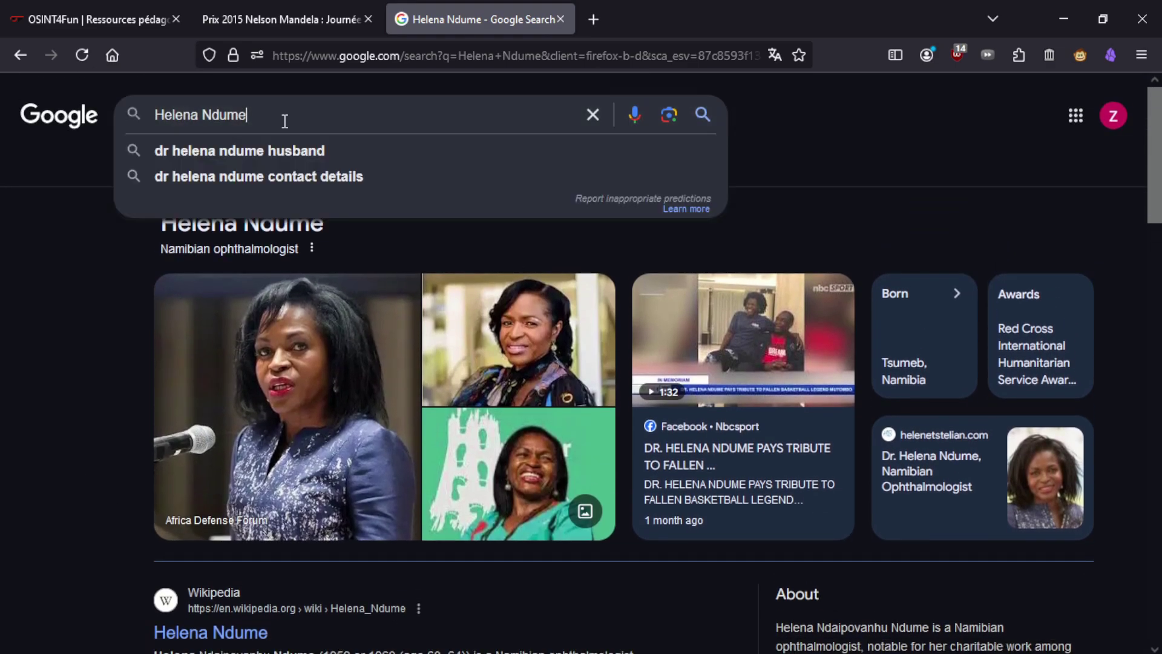
pyautogui.write('2016')
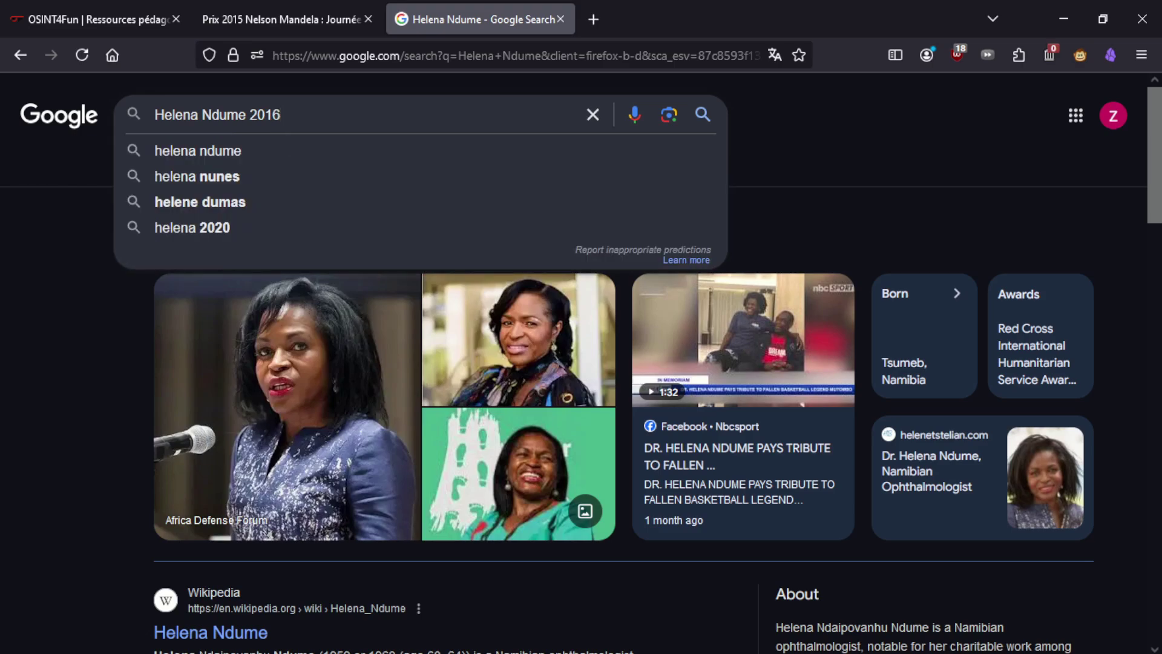
pyautogui.write(' documentary')
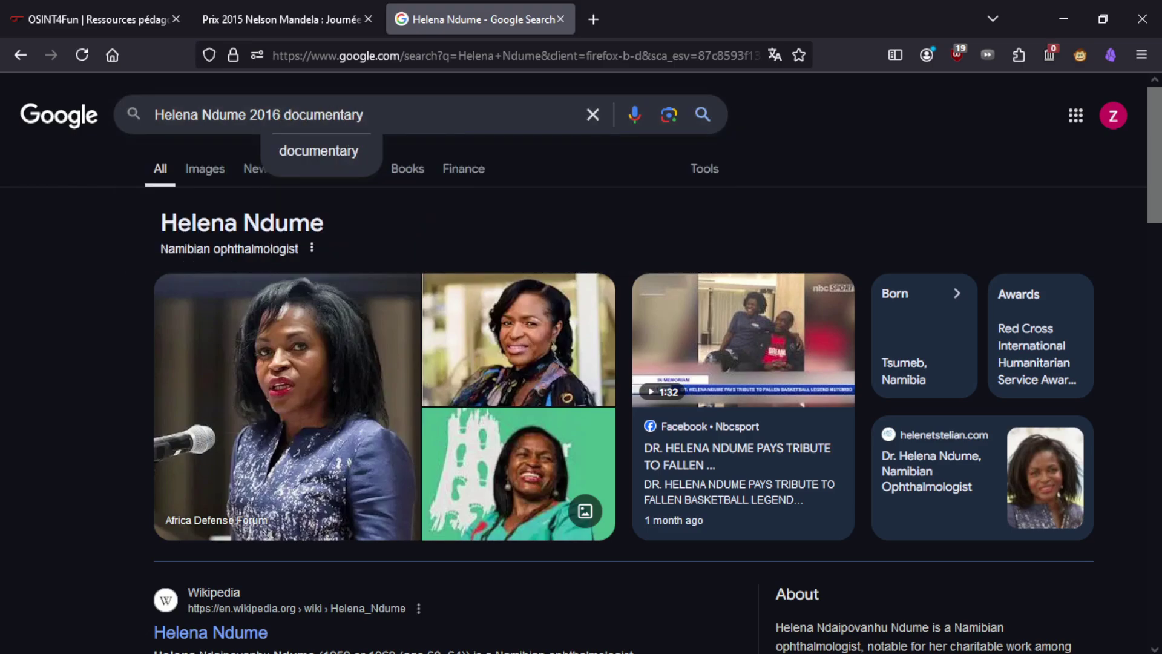
pyautogui.press('Return')
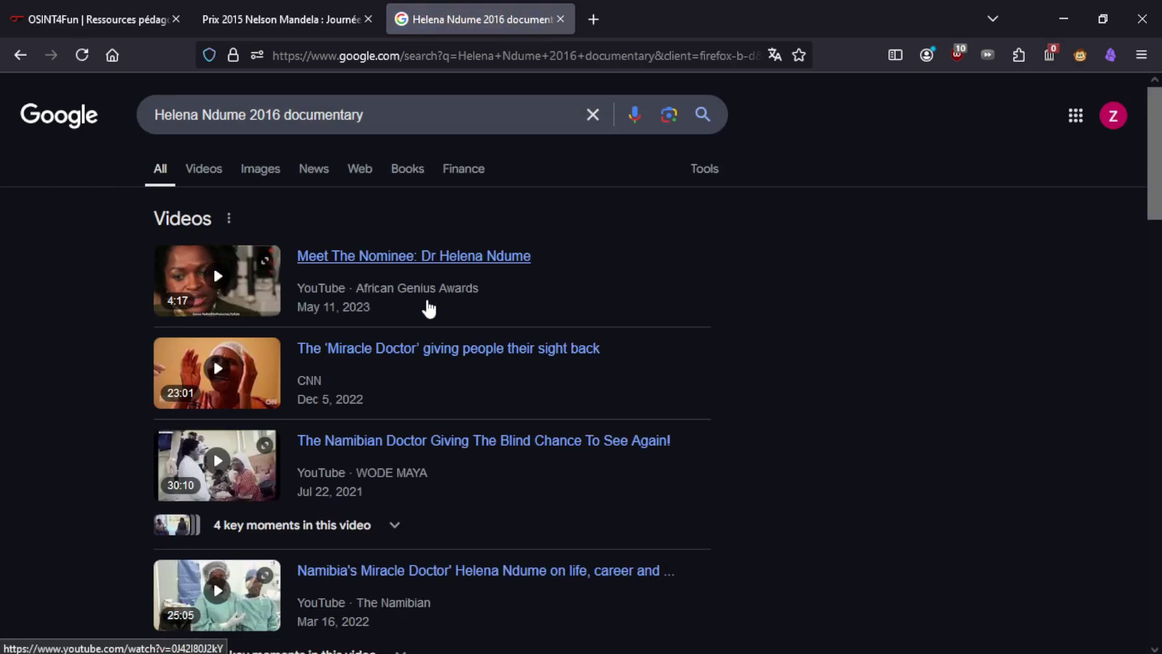
pyautogui.scroll(-7, 379, 327)
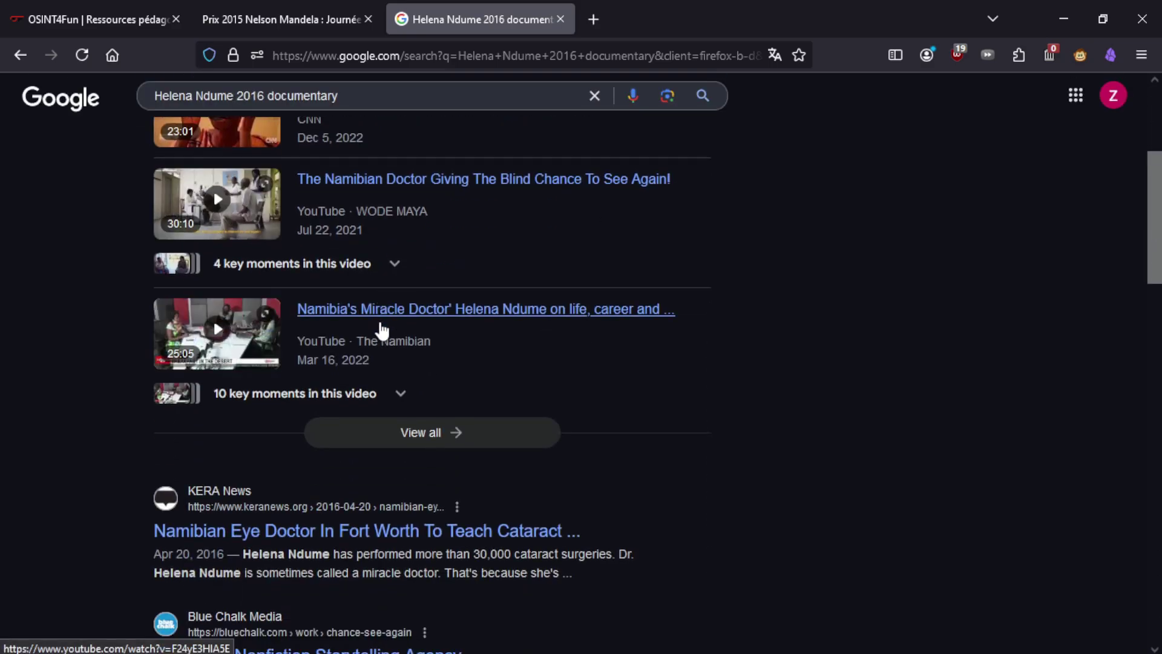
pyautogui.scroll(-6, 380, 327)
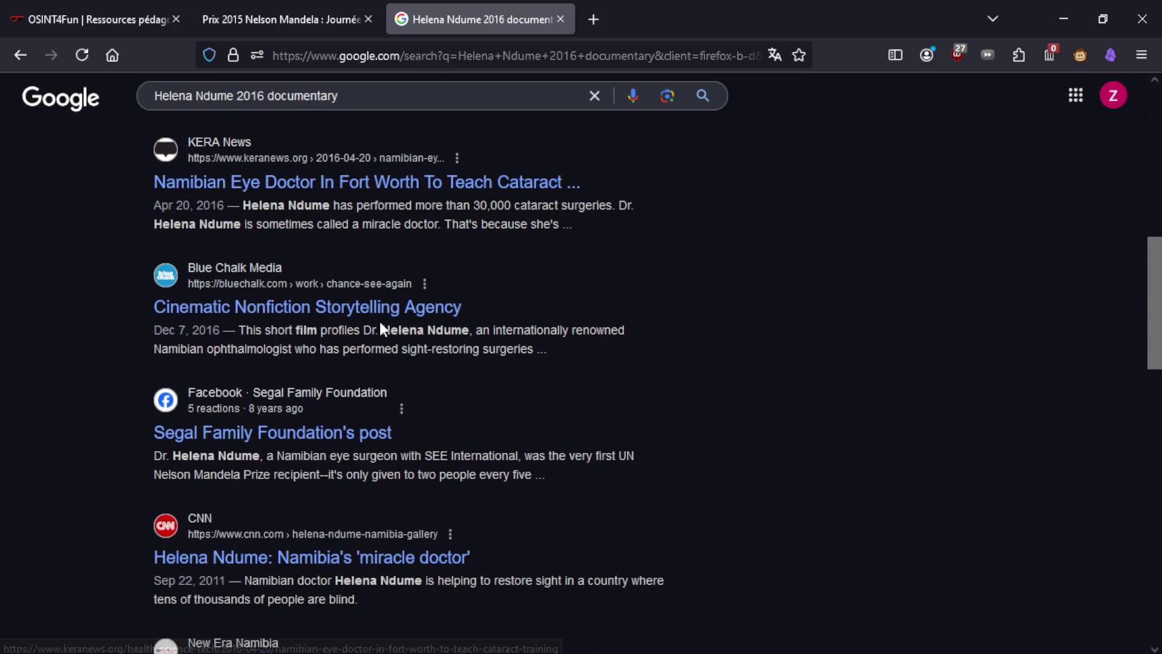
pyautogui.scroll(-1, 366, 478)
pyautogui.scroll(5, 365, 481)
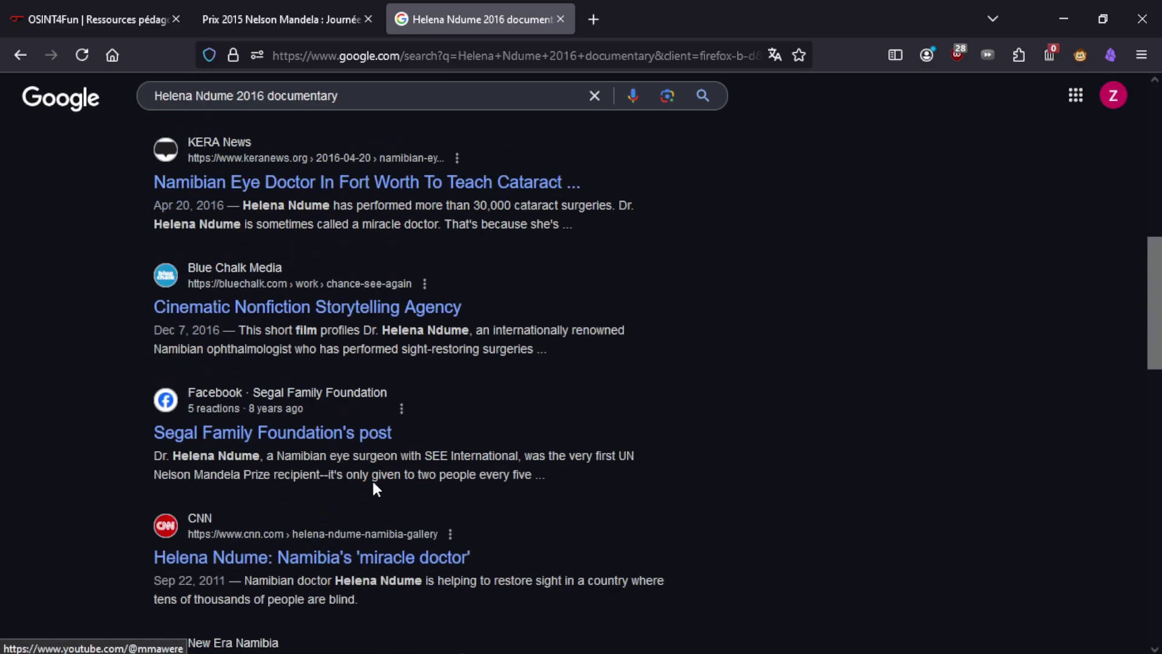
pyautogui.scroll(6, 370, 424)
# Replace "documentary" with "arte" in the Google query and run the search.
pyautogui.doubleClick(339, 115)
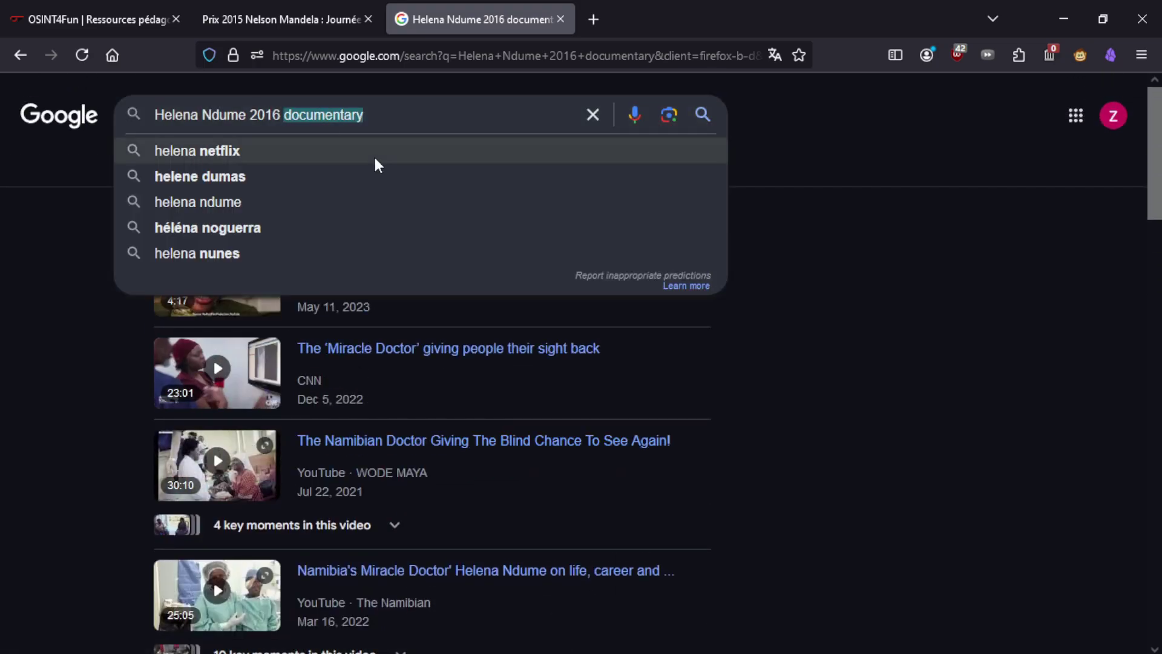
pyautogui.write('arte')
pyautogui.press('Return')
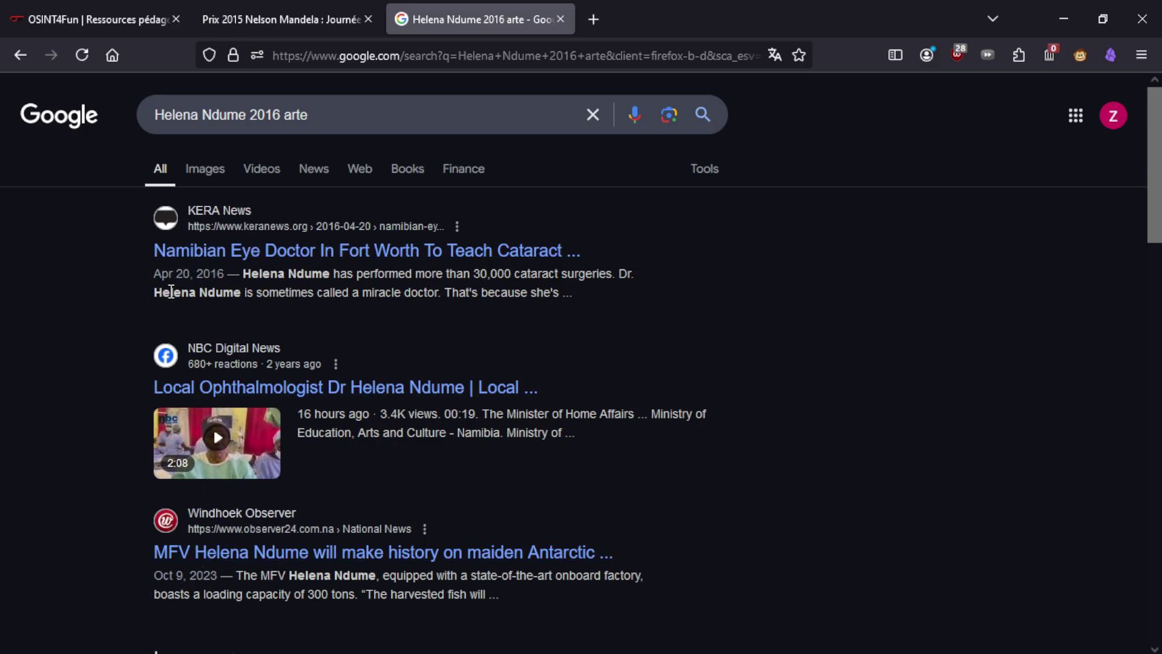
# Search Google for the laureate's name with "2016 rmc" and look through the results.
pyautogui.doubleClick(305, 116)
pyautogui.write('rmc')
pyautogui.press('Return')
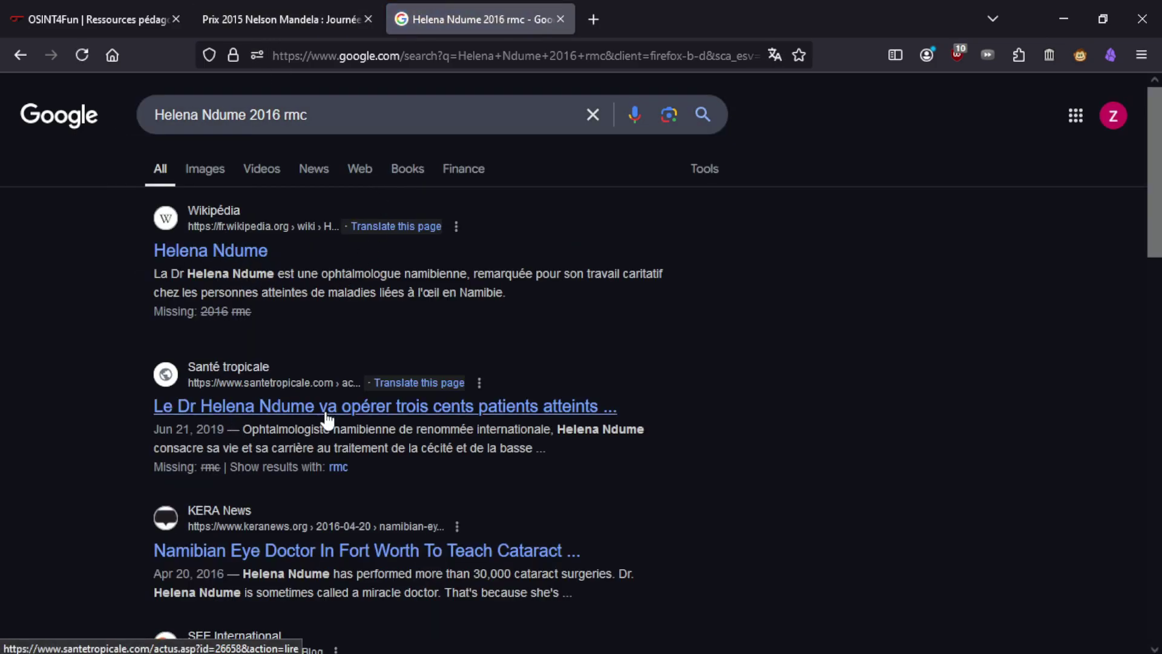
pyautogui.scroll(-2, 363, 484)
pyautogui.scroll(2, 290, 545)
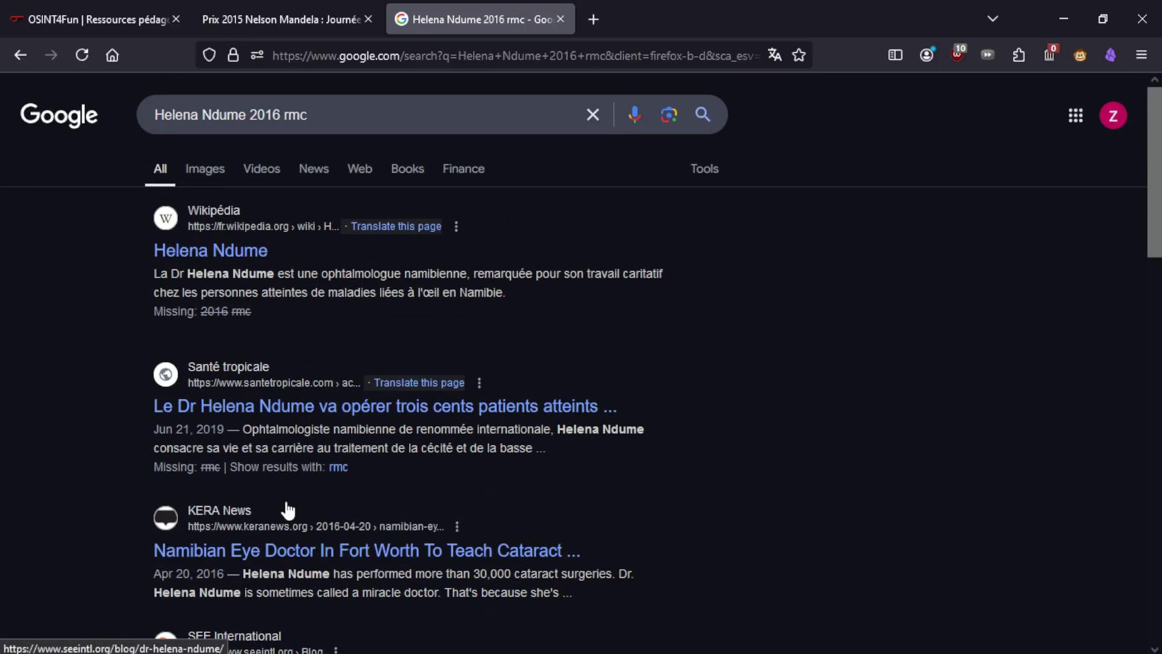
# Recheck the channel clue in the challenge question and search Google for the laureate's name with "2016 national geographic".
pyautogui.click(246, 13)
pyautogui.click(97, 19)
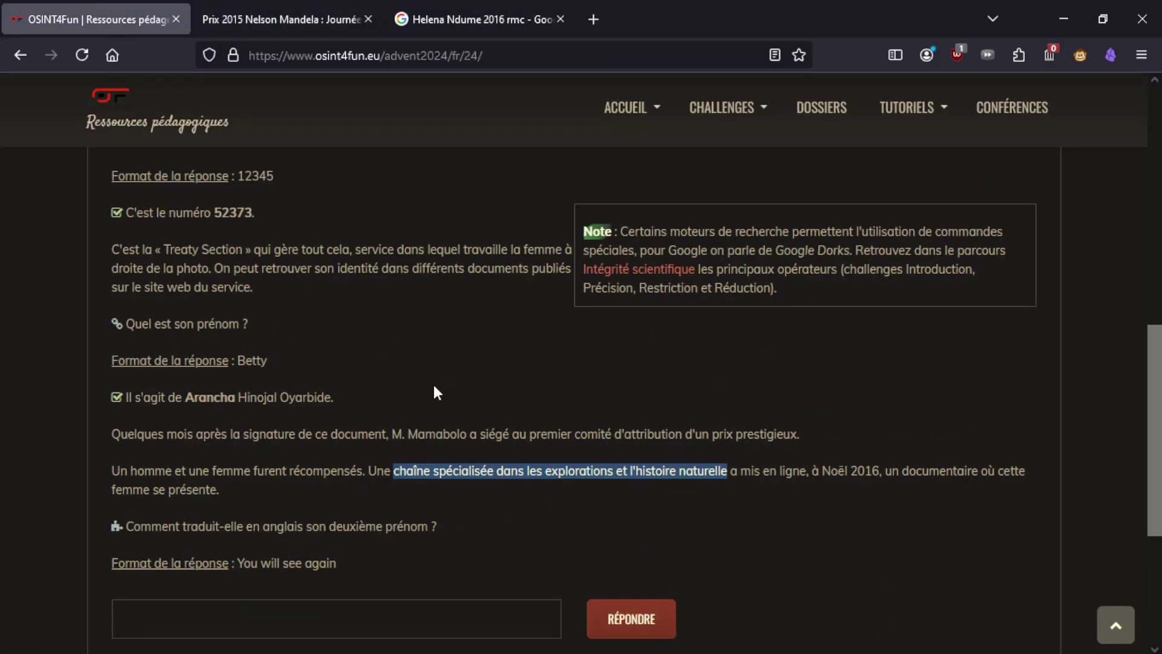
pyautogui.click(285, 19)
pyautogui.click(547, 1)
pyautogui.doubleClick(324, 101)
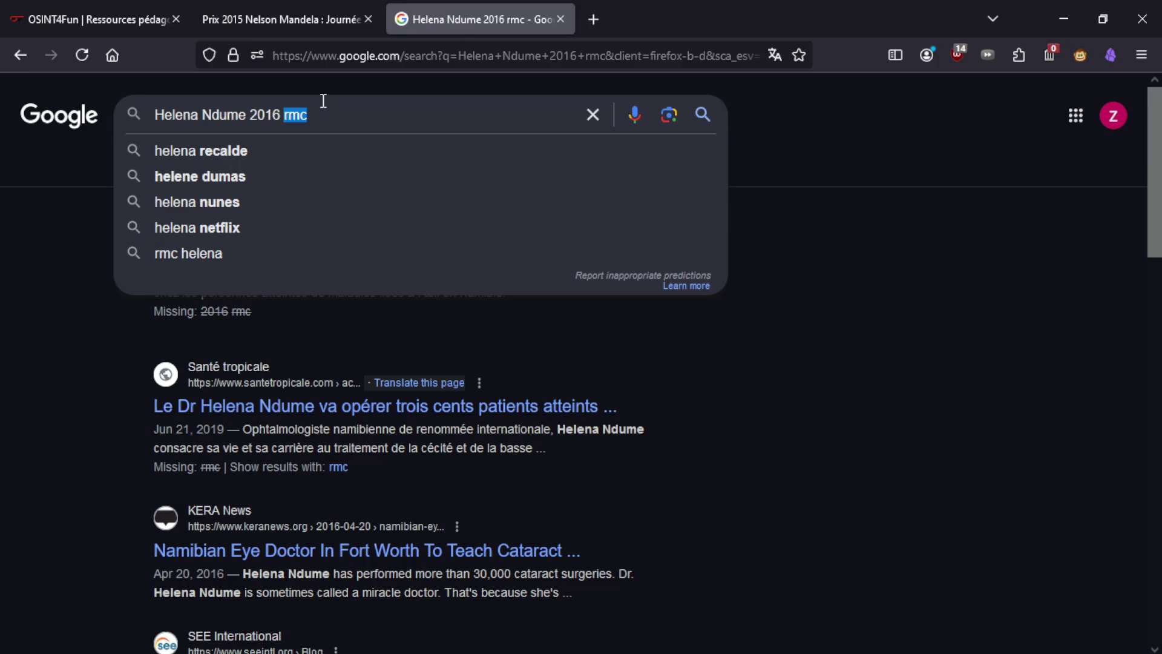
pyautogui.write('national')
pyautogui.press('Down')
pyautogui.press('Down')
pyautogui.press('Return')
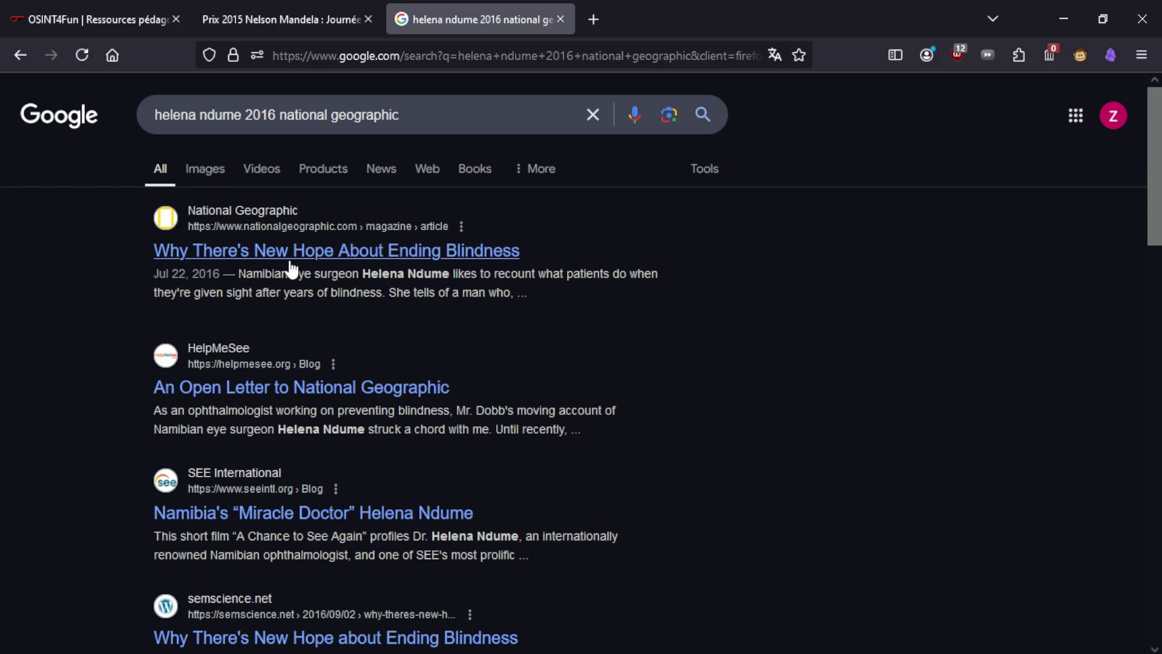
# Open the article "Why There's New Hope About Ending Blindness", check it against the challenge question, and close it.
pyautogui.middleClick(230, 259)
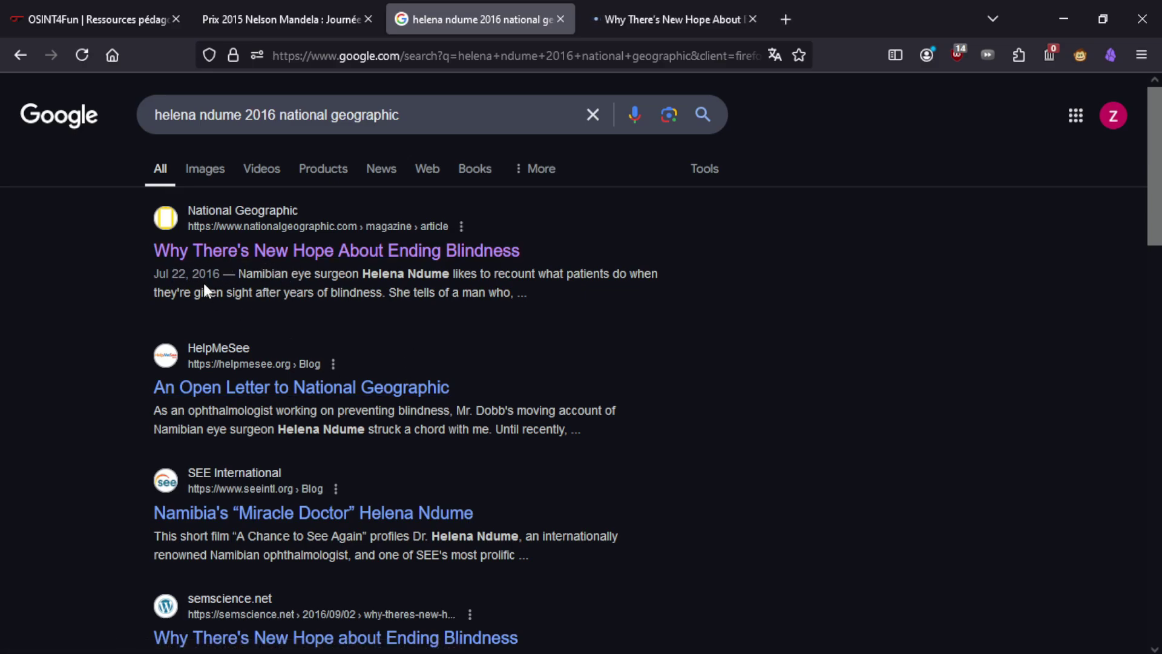
pyautogui.scroll(-1, 292, 461)
pyautogui.scroll(-2, 334, 482)
pyautogui.scroll(2, 336, 482)
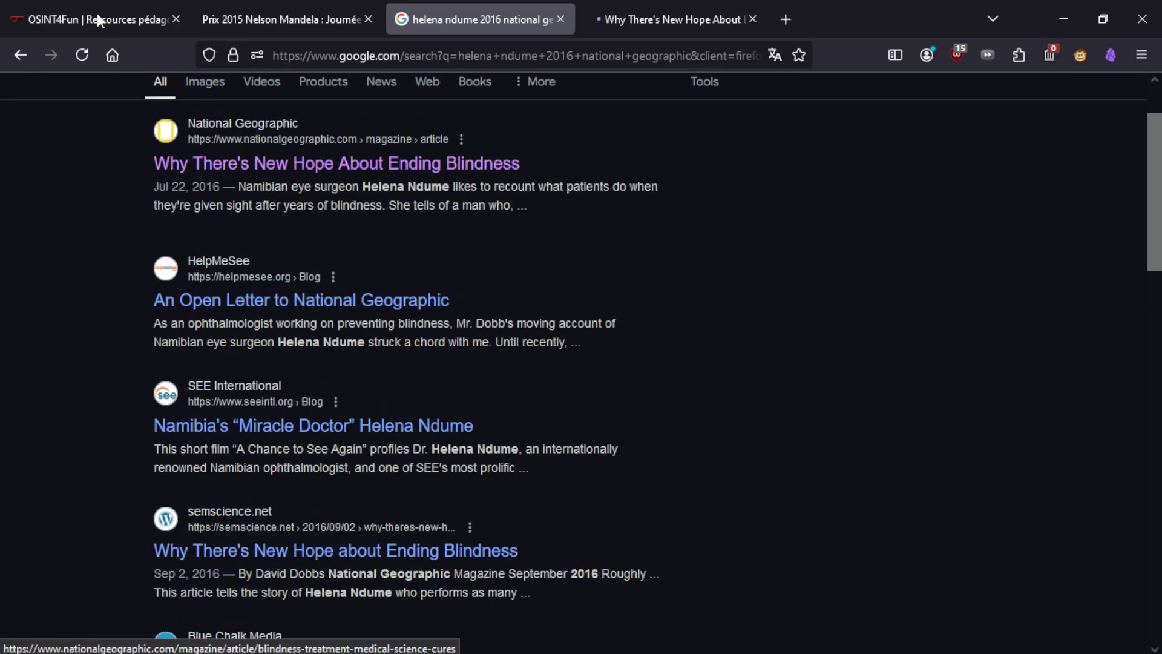
pyautogui.click(99, 20)
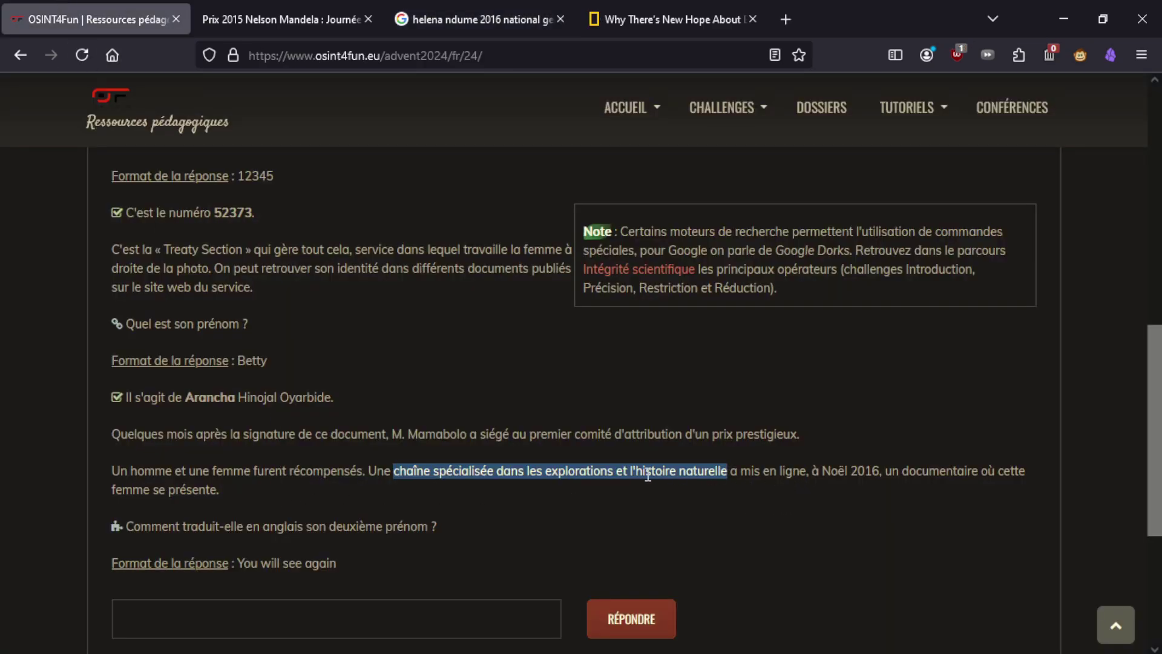
pyautogui.click(865, 472)
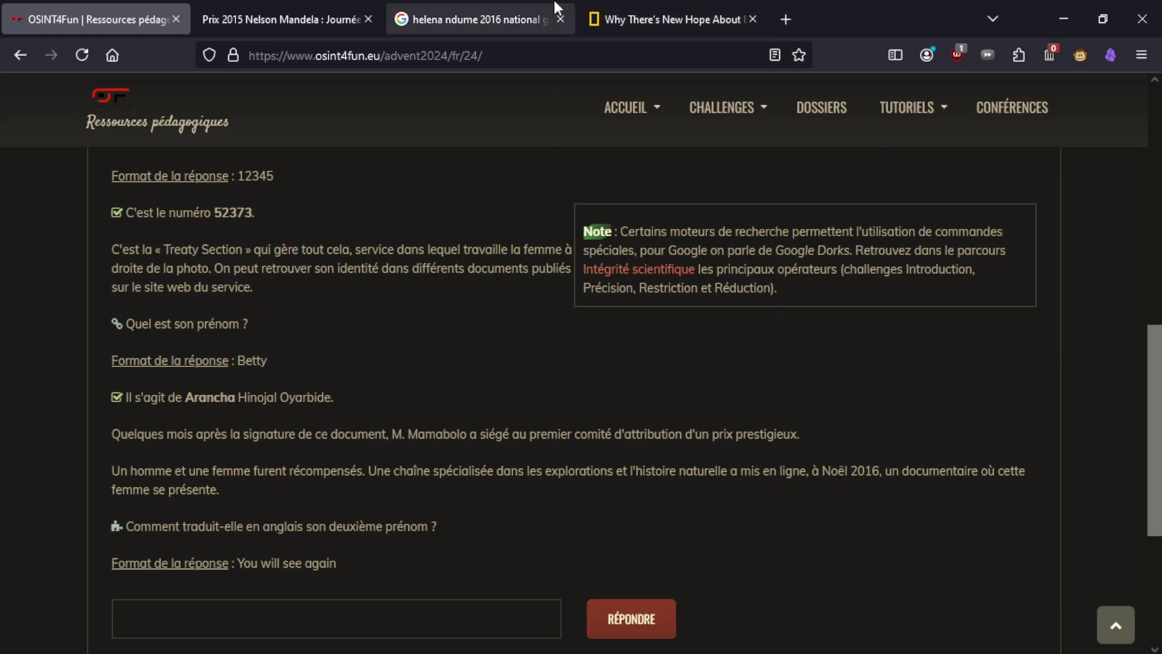
pyautogui.click(663, 24)
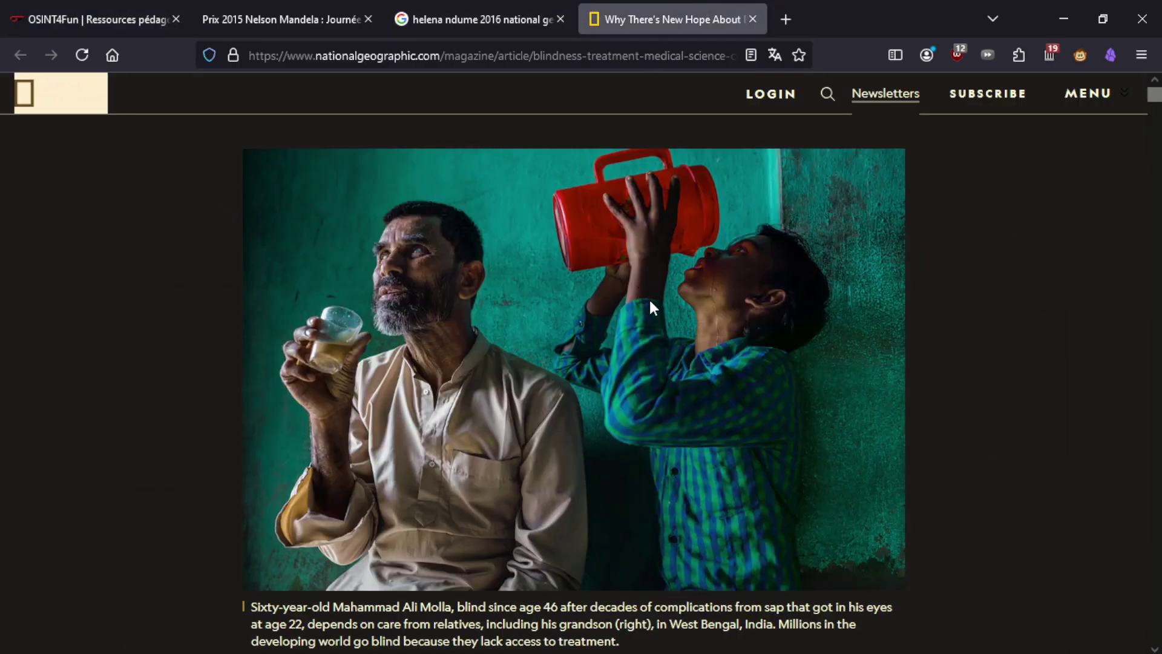
pyautogui.scroll(-5, 651, 303)
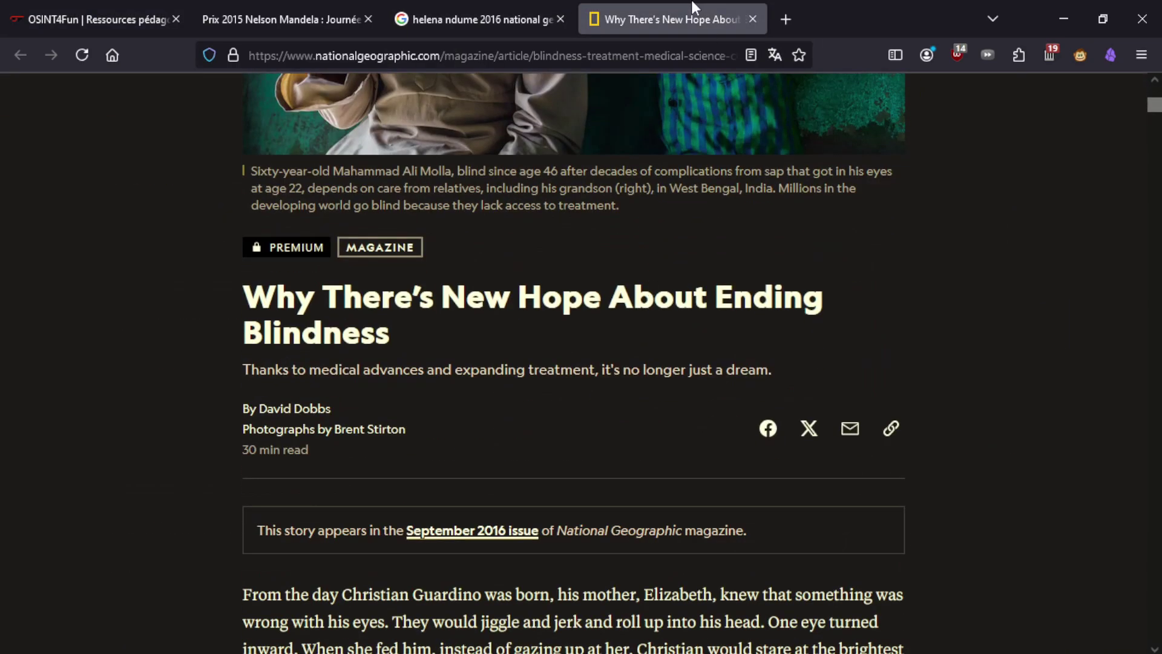
pyautogui.middleClick(692, 8)
# Go to youtube.com and search for the laureate's name.
pyautogui.hotkey('ctrl', 'l')
pyautogui.write('youtube.com')
pyautogui.press('Return')
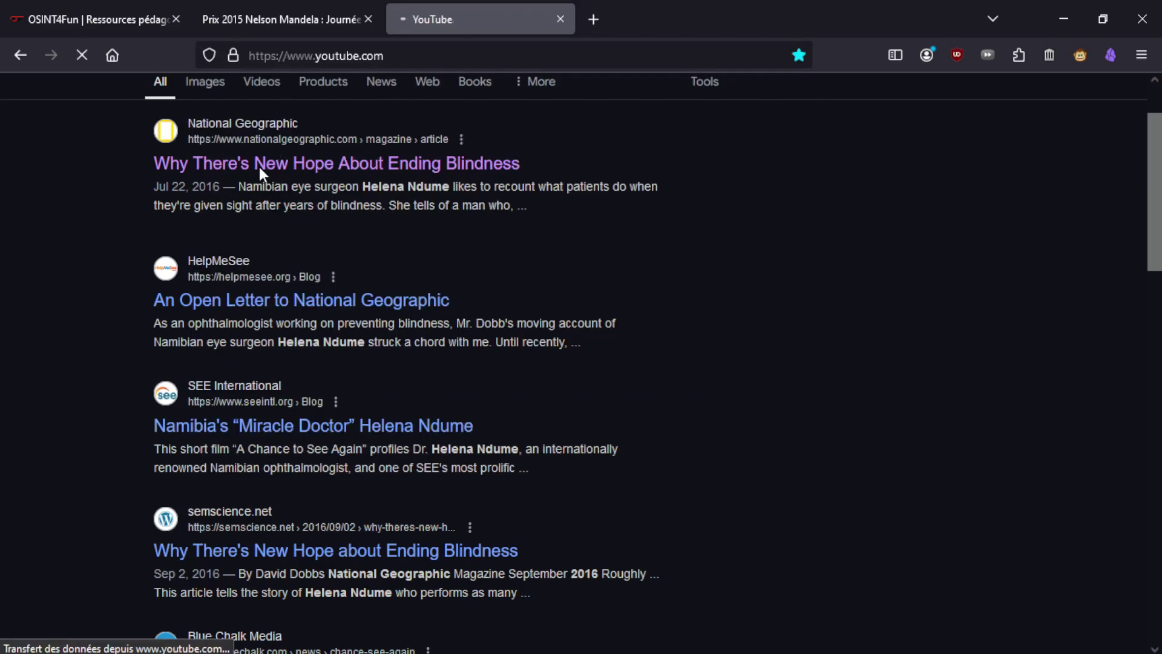
pyautogui.click(380, 95)
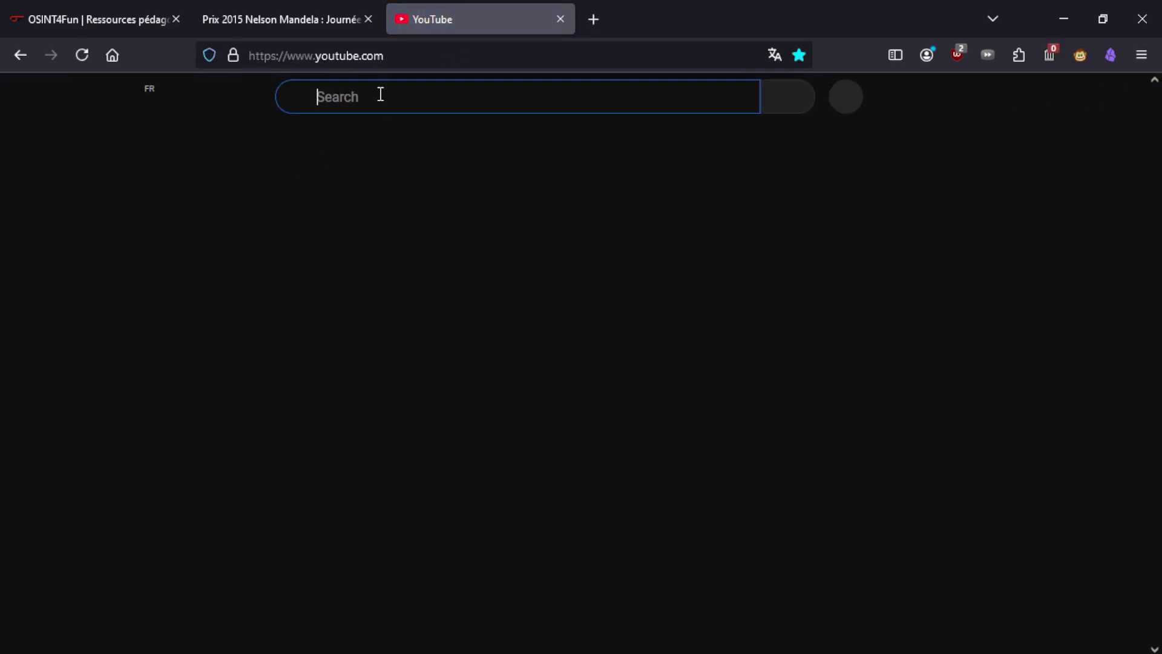
pyautogui.write('Helena Ndume')
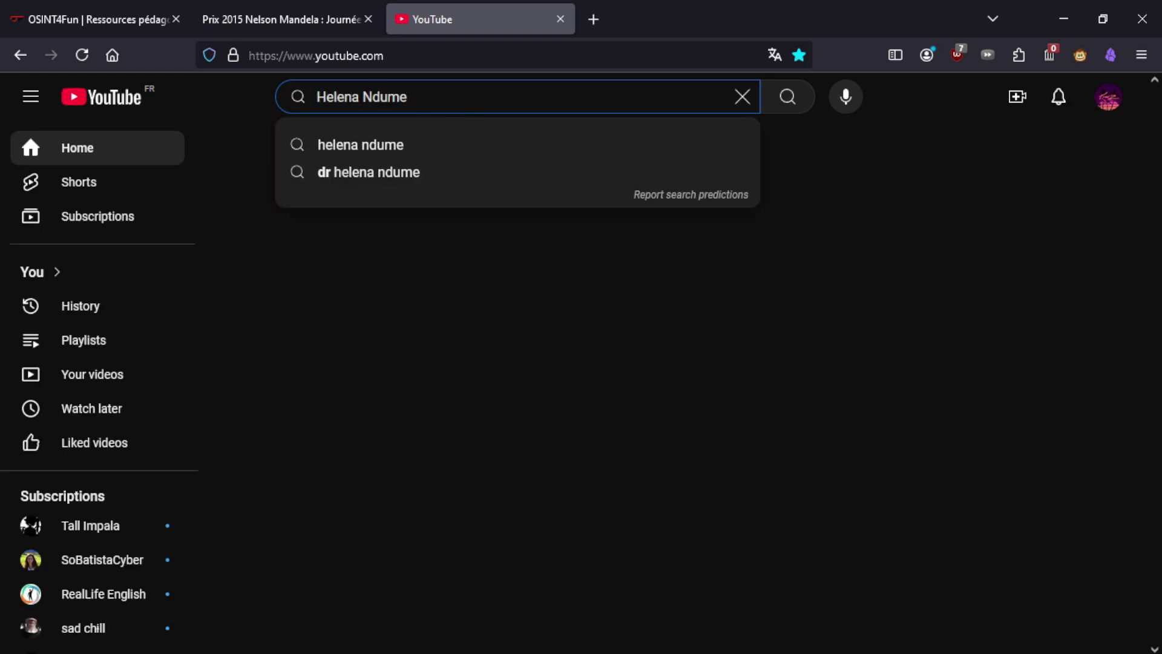
pyautogui.press('Return')
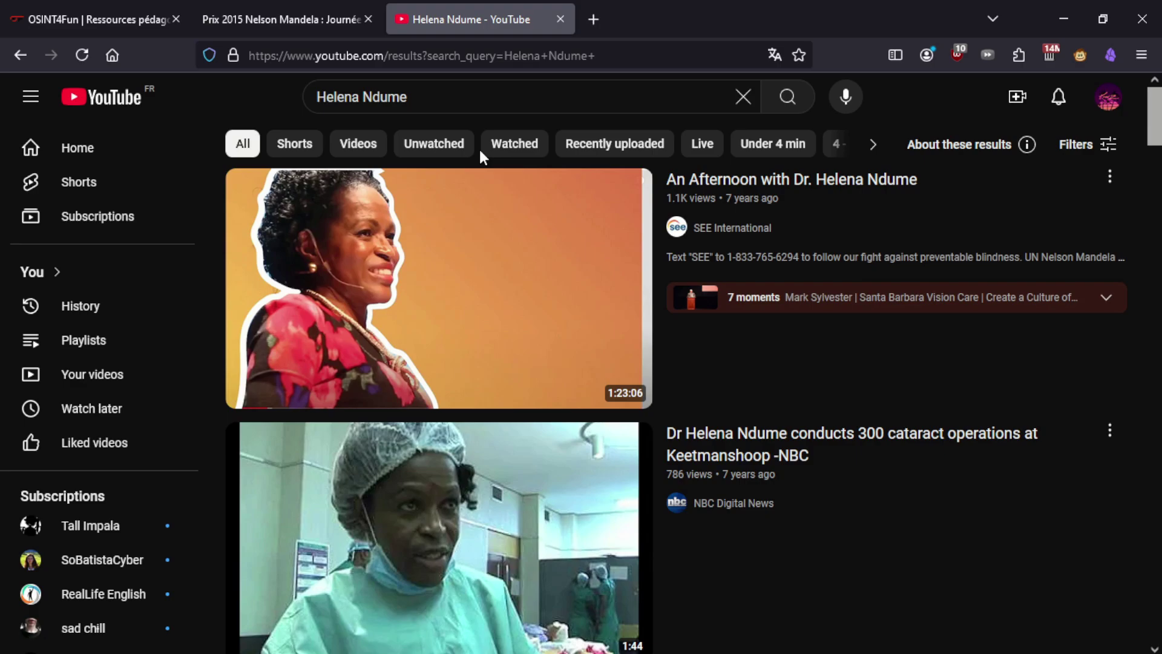
# Open SEE International's "An Afternoon with" video about the laureate, check its publication date, and close it.
pyautogui.moveTo(732, 202)
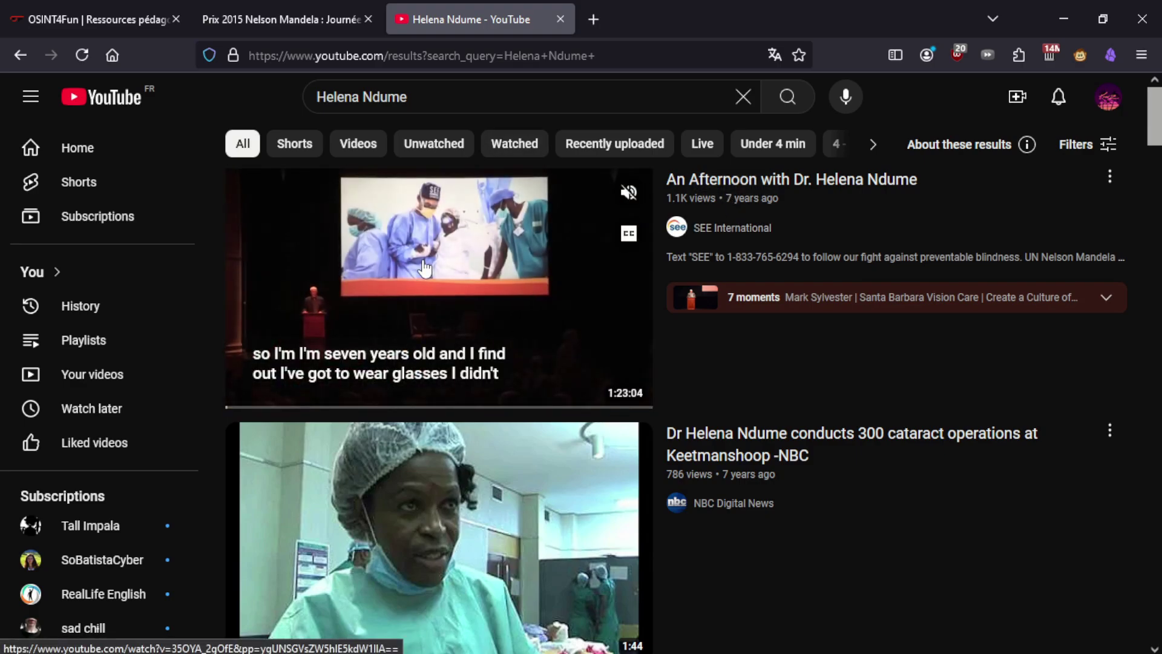
pyautogui.middleClick(424, 267)
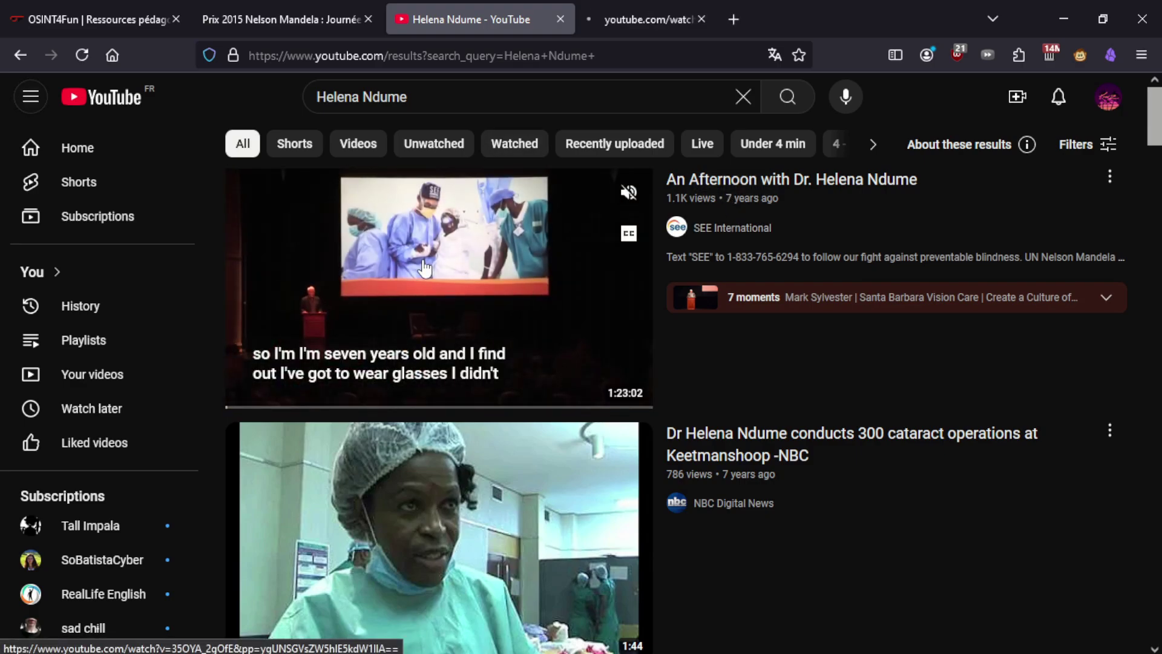
pyautogui.click(627, 8)
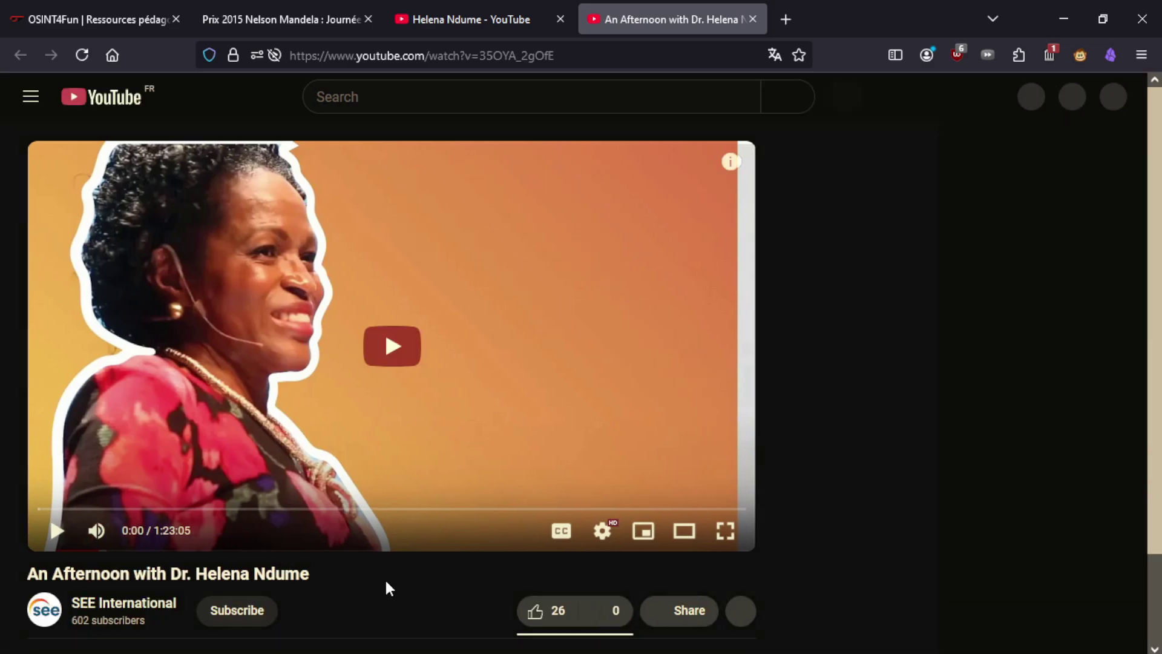
pyautogui.scroll(-3, 388, 587)
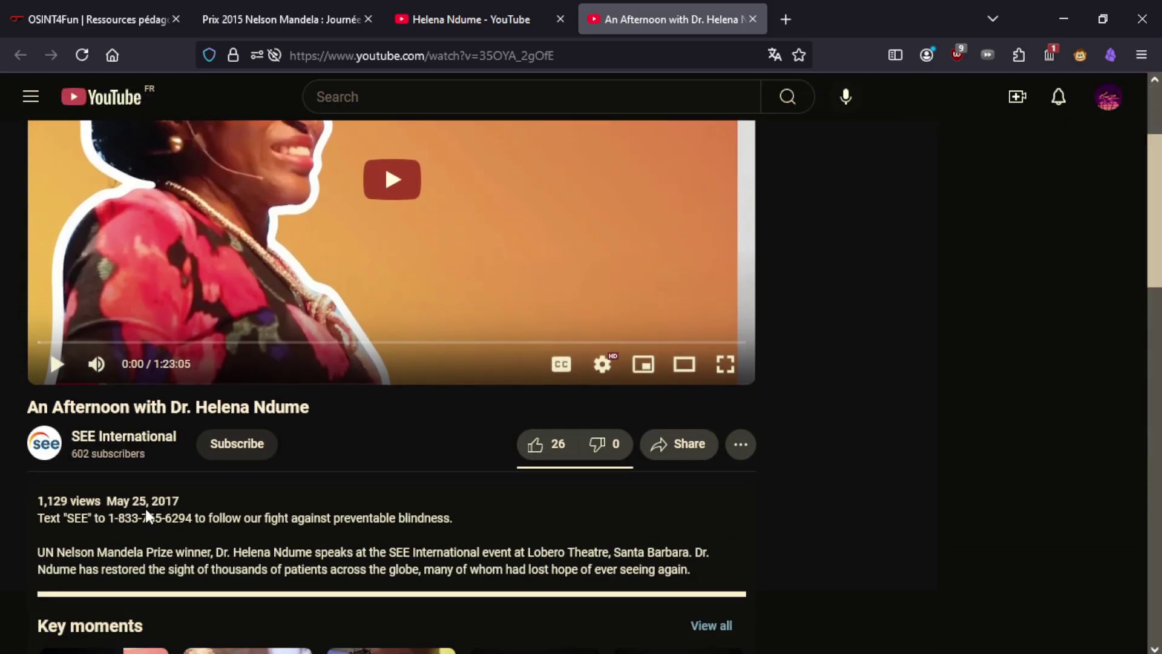
pyautogui.middleClick(609, 12)
# Find National Geographic's "Curing Blindness: How Thousands Are Getting Their Sight Back" in the results, open it paused, and expand its description.
pyautogui.scroll(-5, 646, 524)
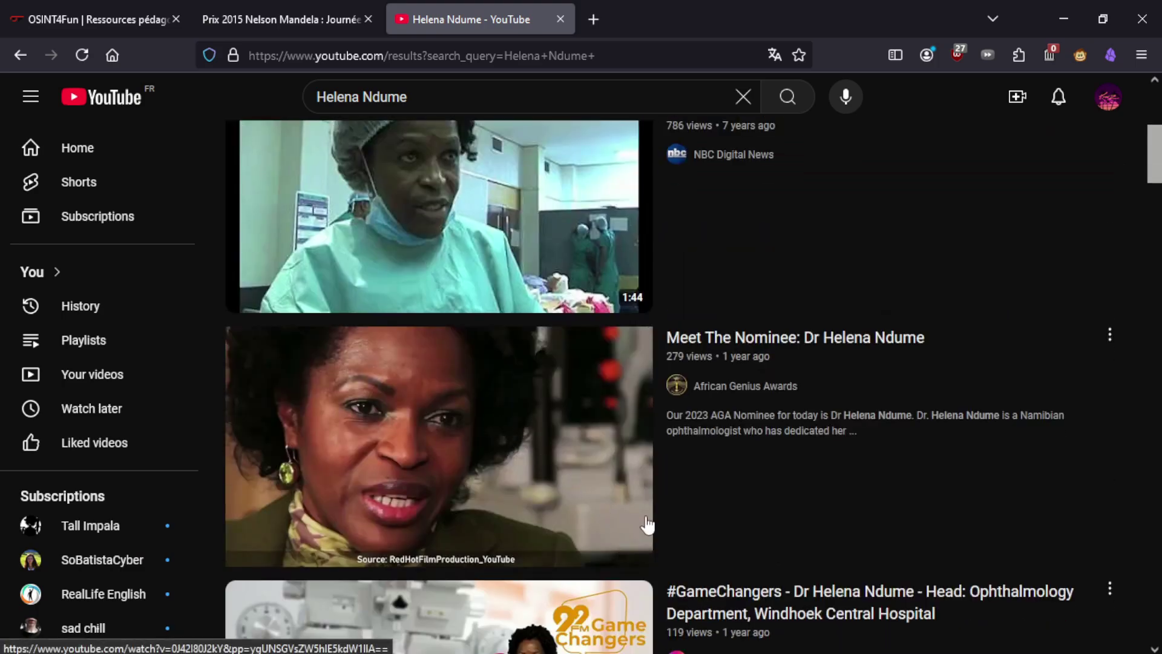
pyautogui.scroll(-6, 743, 509)
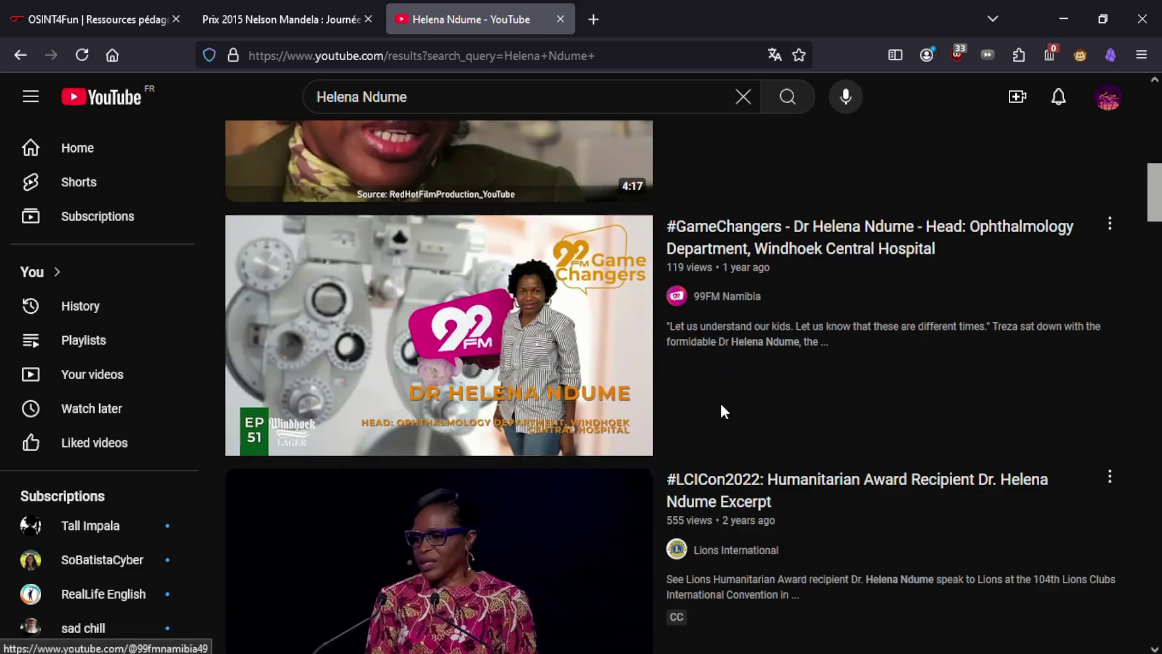
pyautogui.scroll(-7, 739, 478)
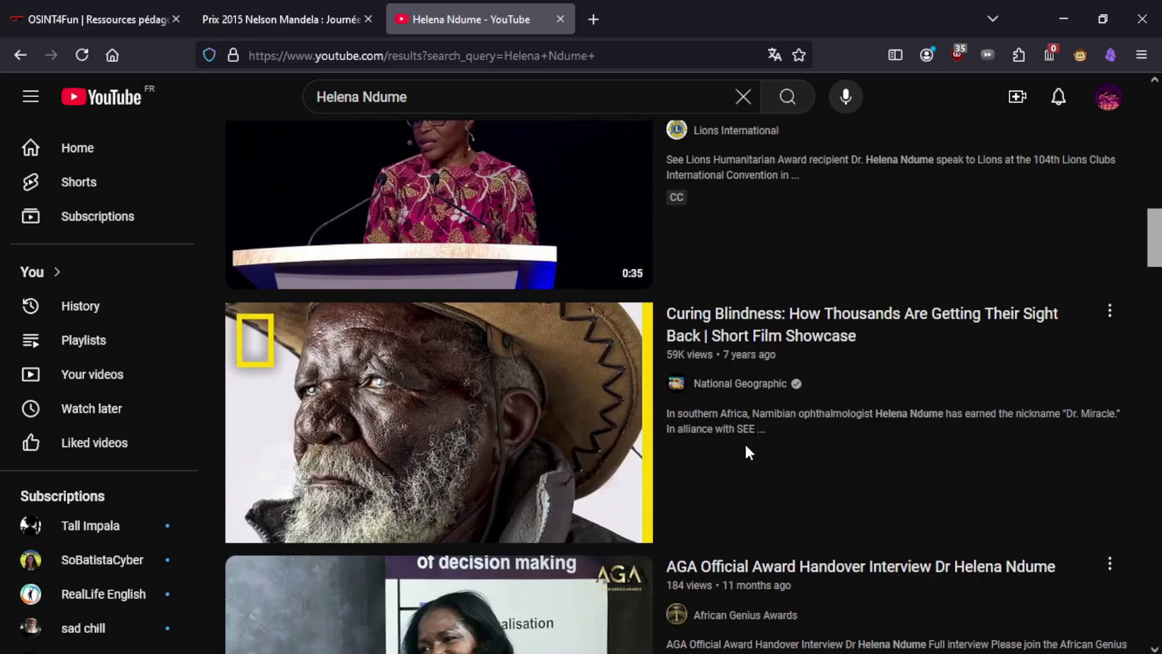
pyautogui.moveTo(761, 454)
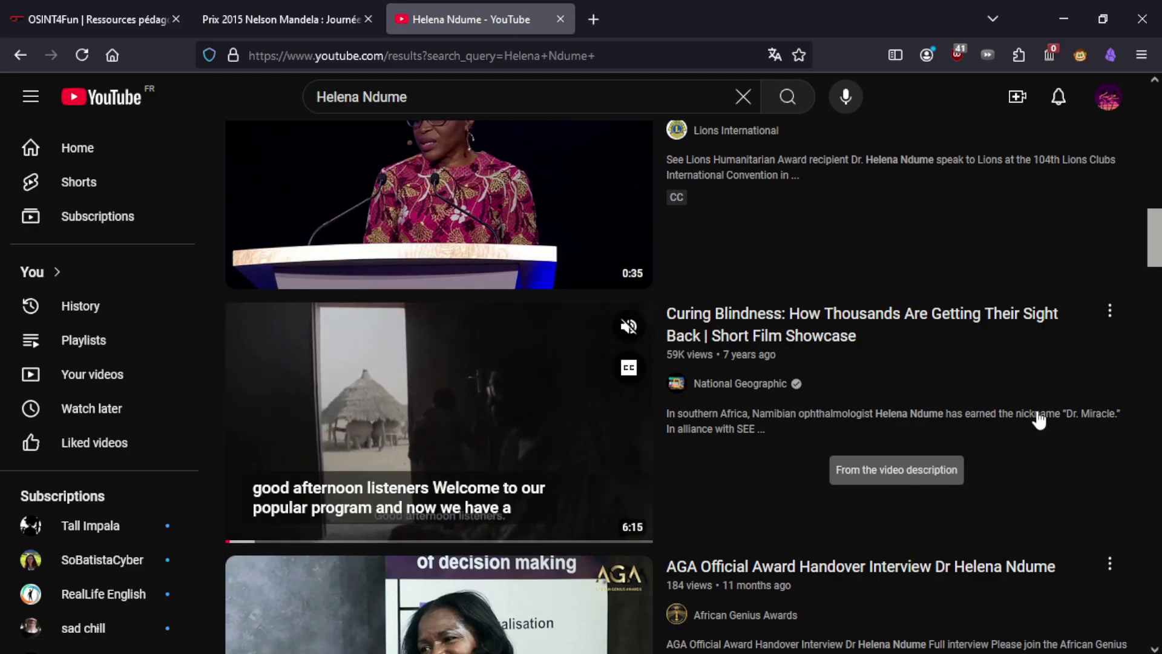
pyautogui.click(418, 402)
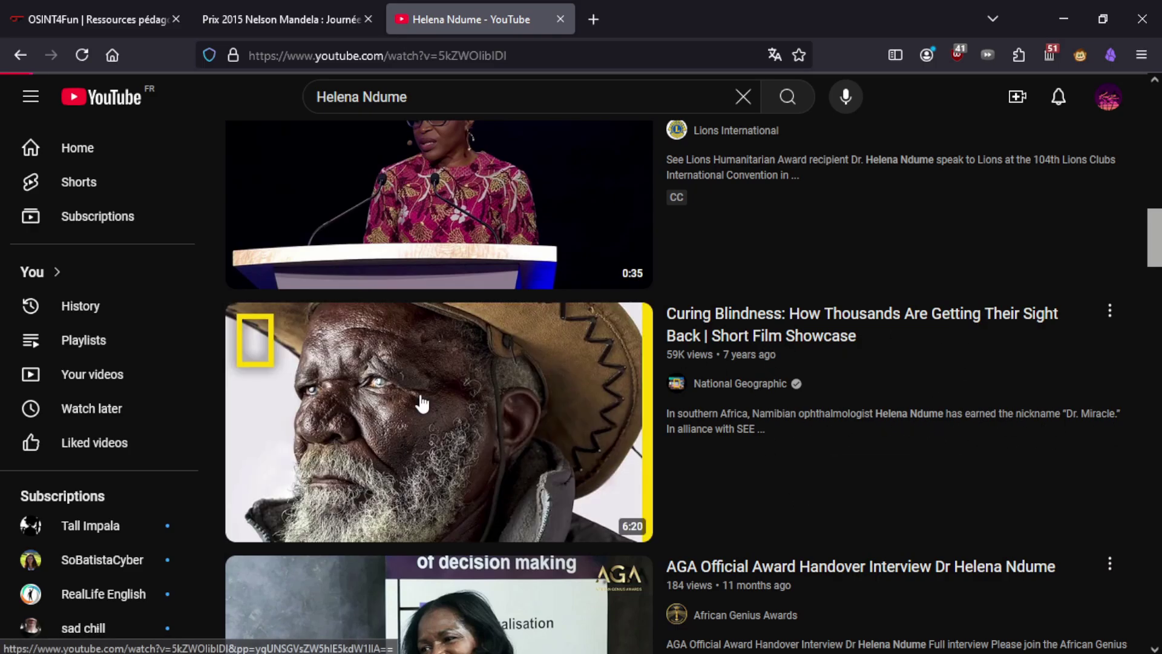
pyautogui.click(67, 540)
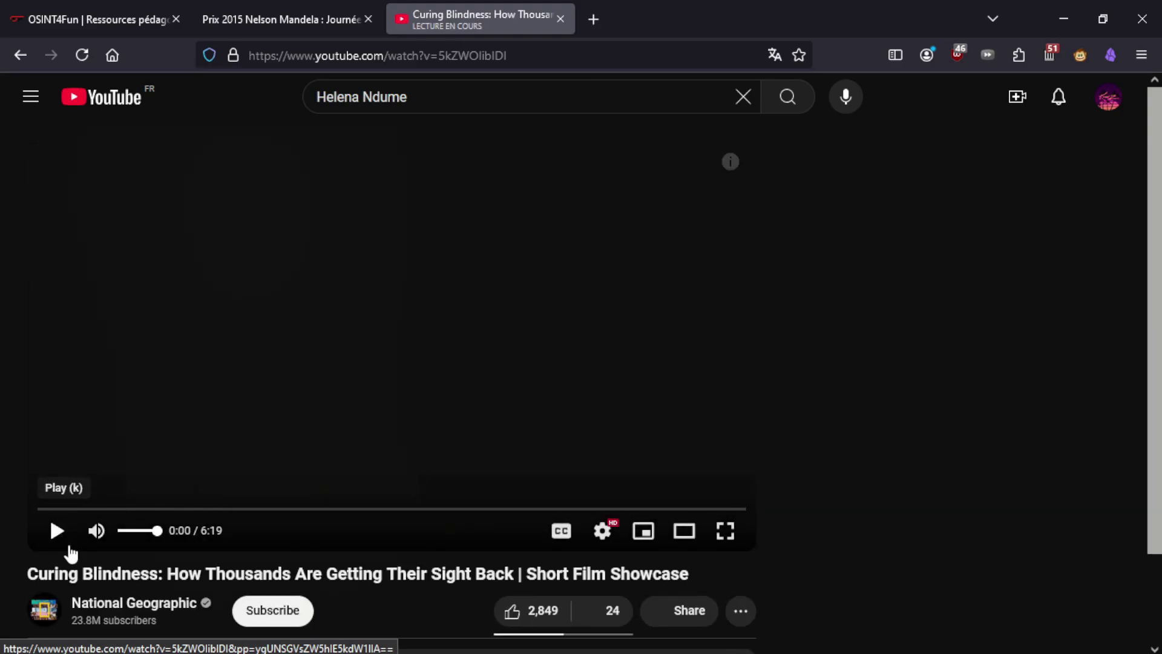
pyautogui.scroll(-3, 121, 563)
pyautogui.click(164, 564)
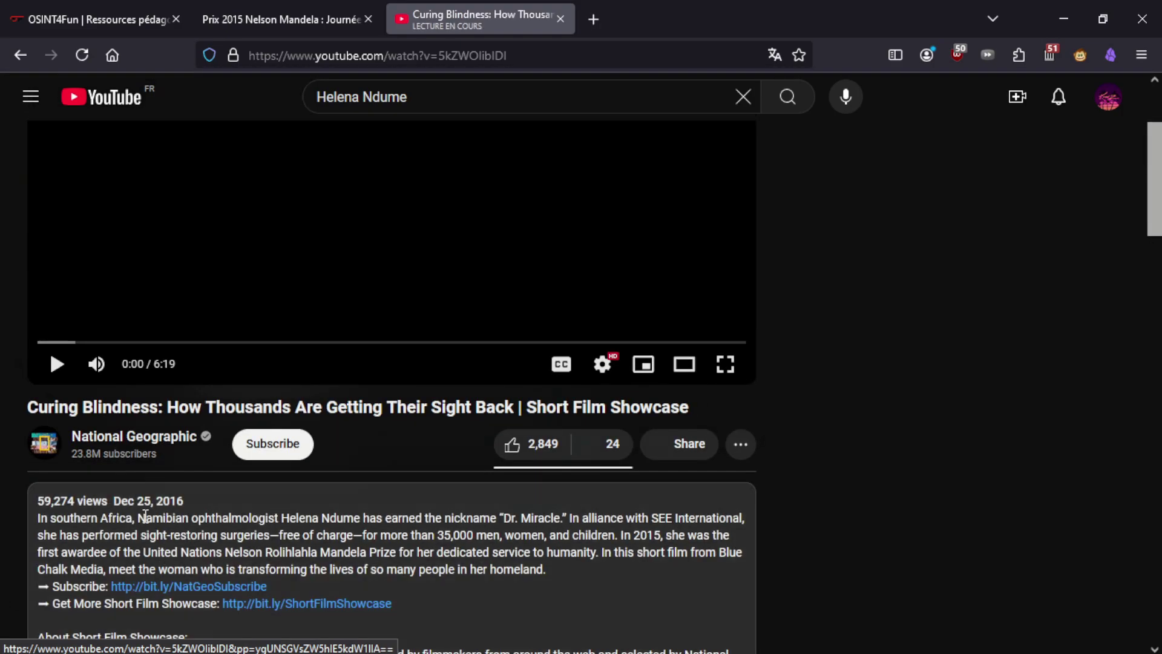
# Compare the short film's channel and upload date with the channel and Christmas 2016 clues in the challenge question.
pyautogui.click(115, 4)
pyautogui.moveTo(883, 466); pyautogui.dragTo(719, 471)
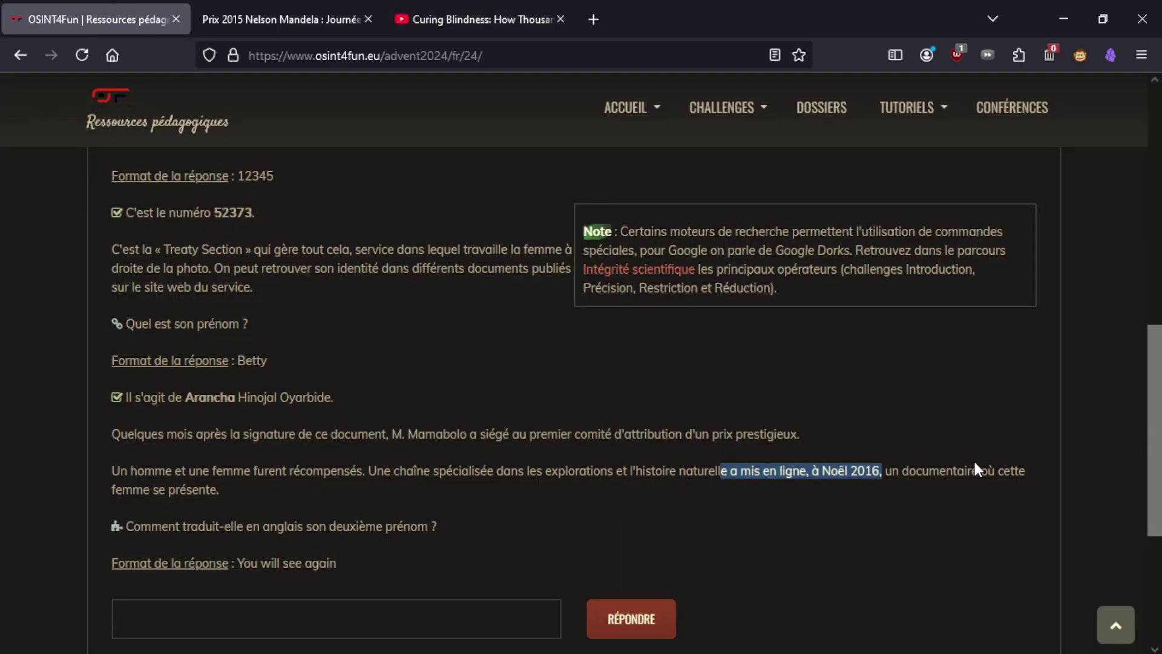
pyautogui.click(973, 459)
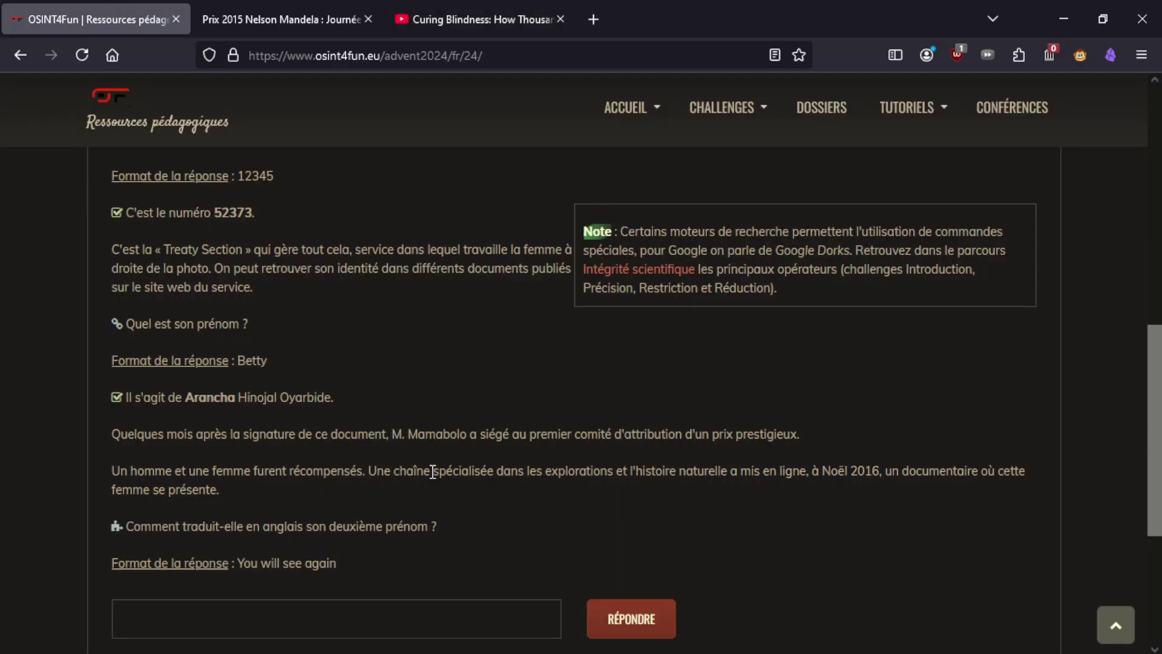
pyautogui.moveTo(449, 472); pyautogui.dragTo(725, 472)
pyautogui.click(626, 473)
pyautogui.click(479, 19)
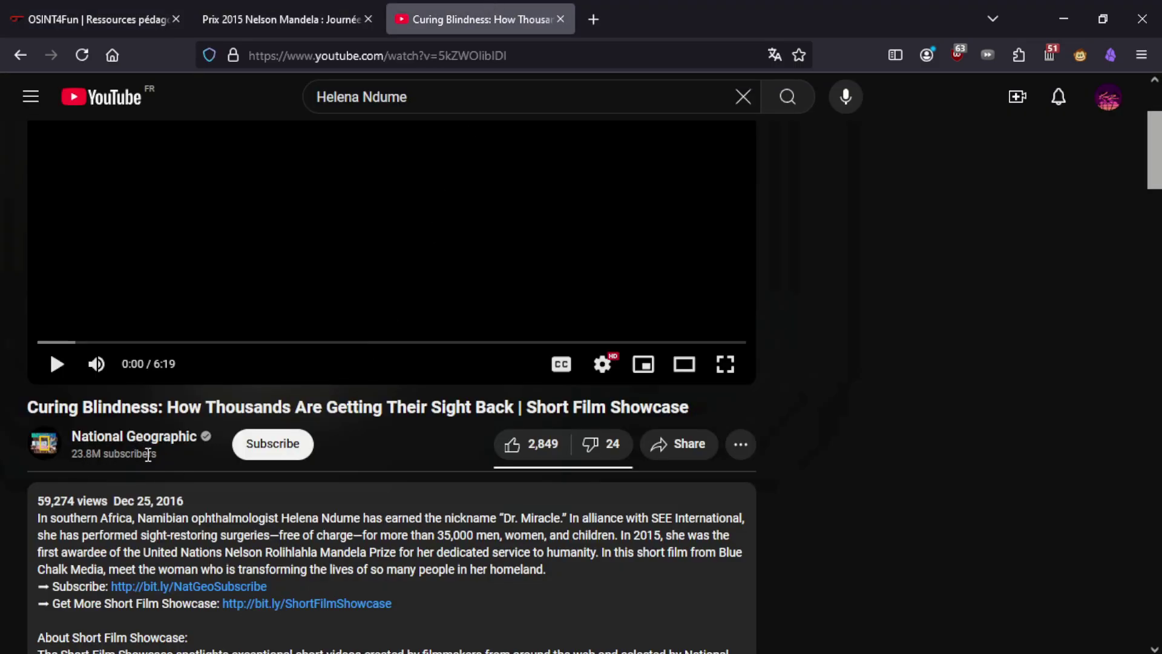
pyautogui.click(97, 19)
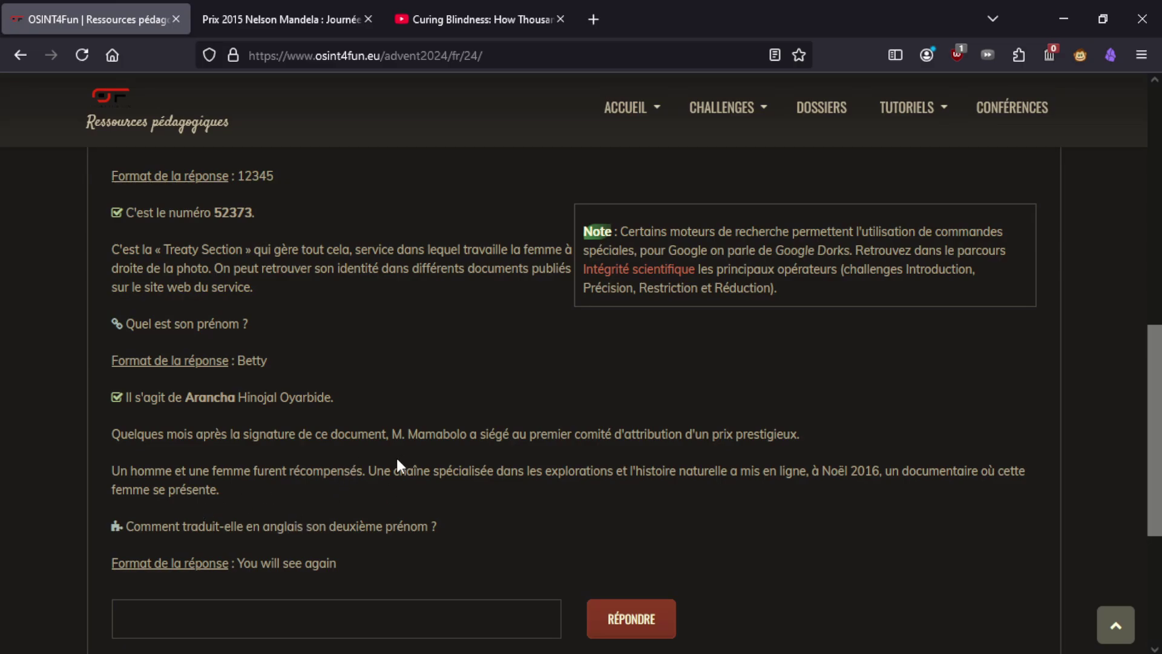
pyautogui.click(481, 8)
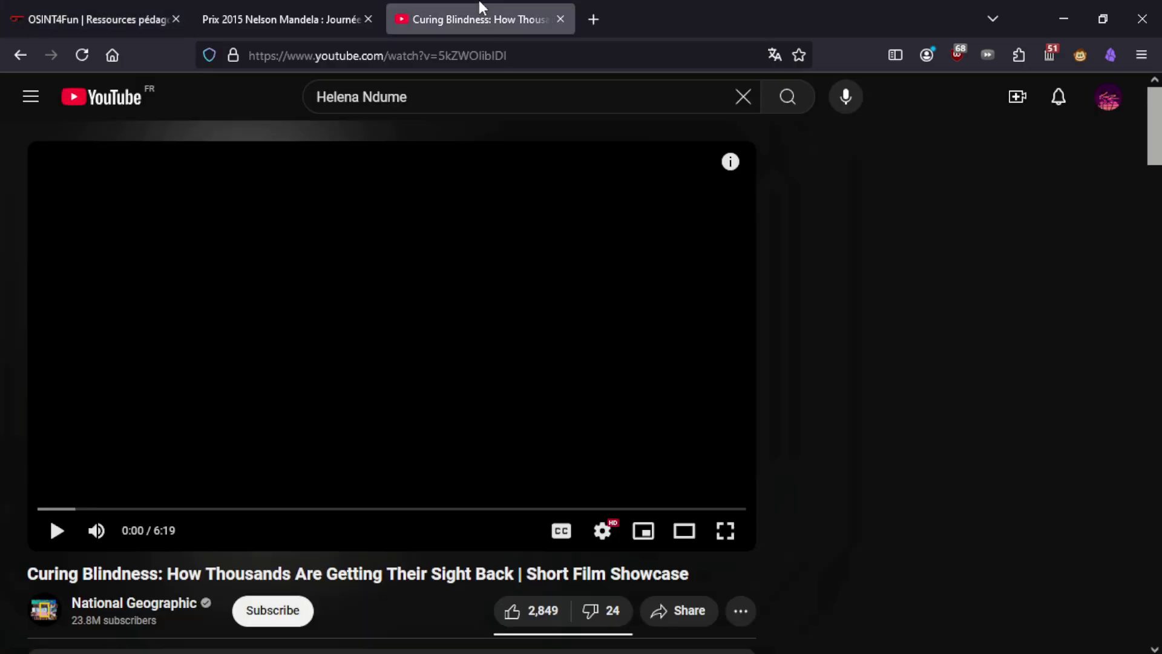
# Play the opening of the "Curing Blindness" short film and look through its description for the laureate's second first name.
pyautogui.click(356, 339)
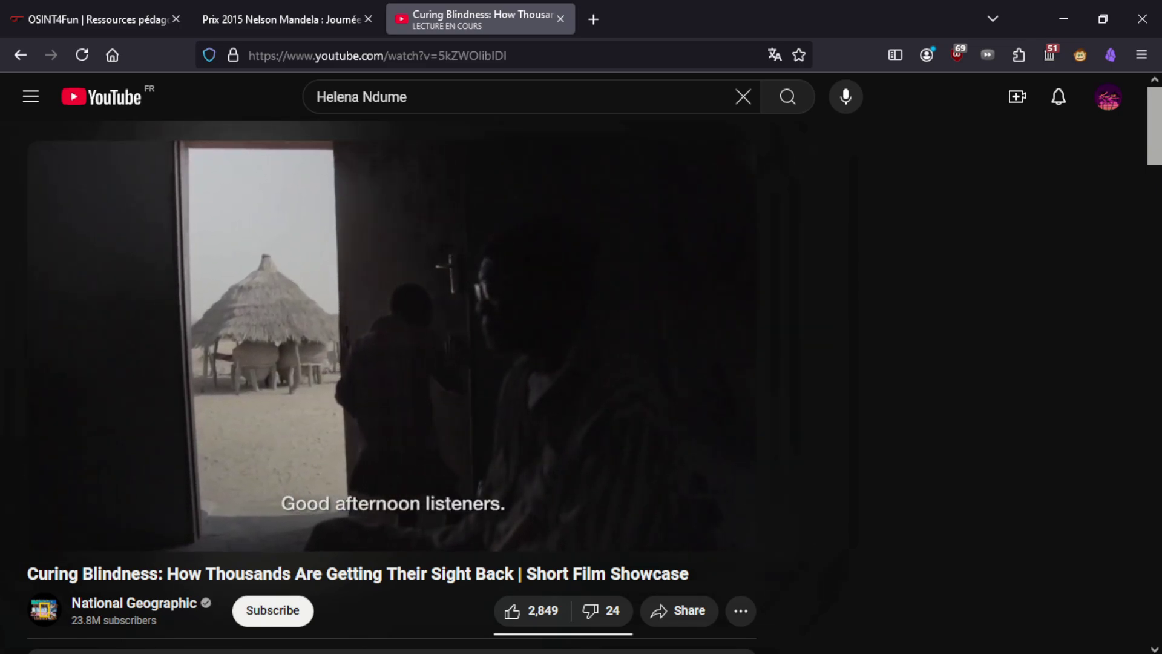
pyautogui.press('space')
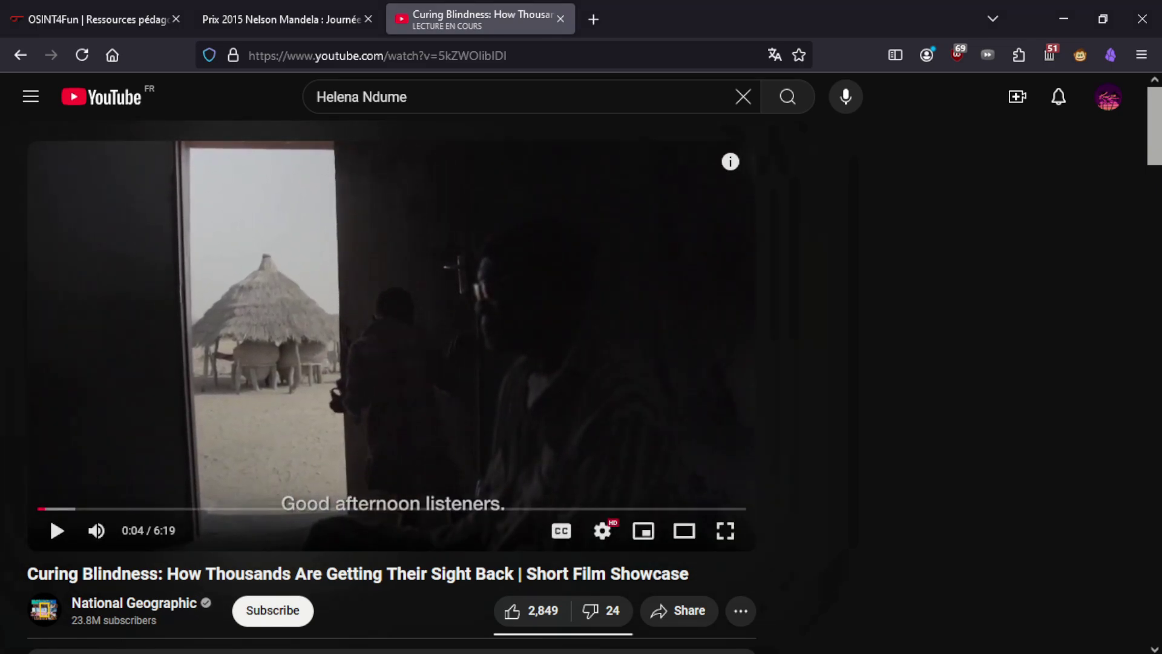
pyautogui.press('space')
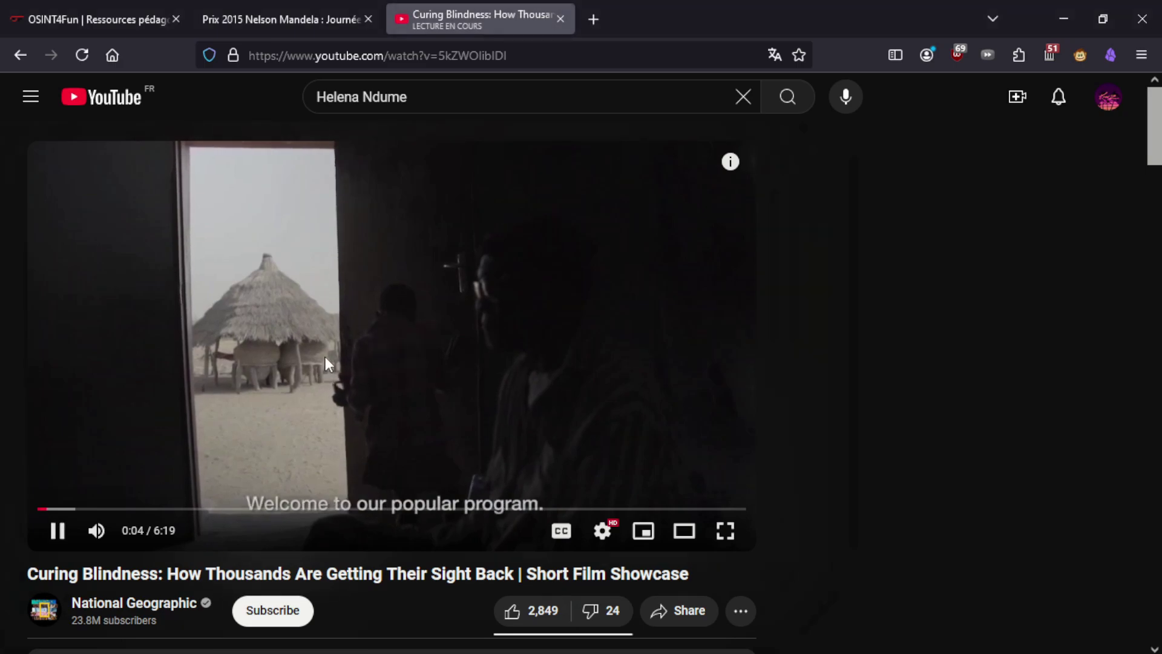
pyautogui.press('space')
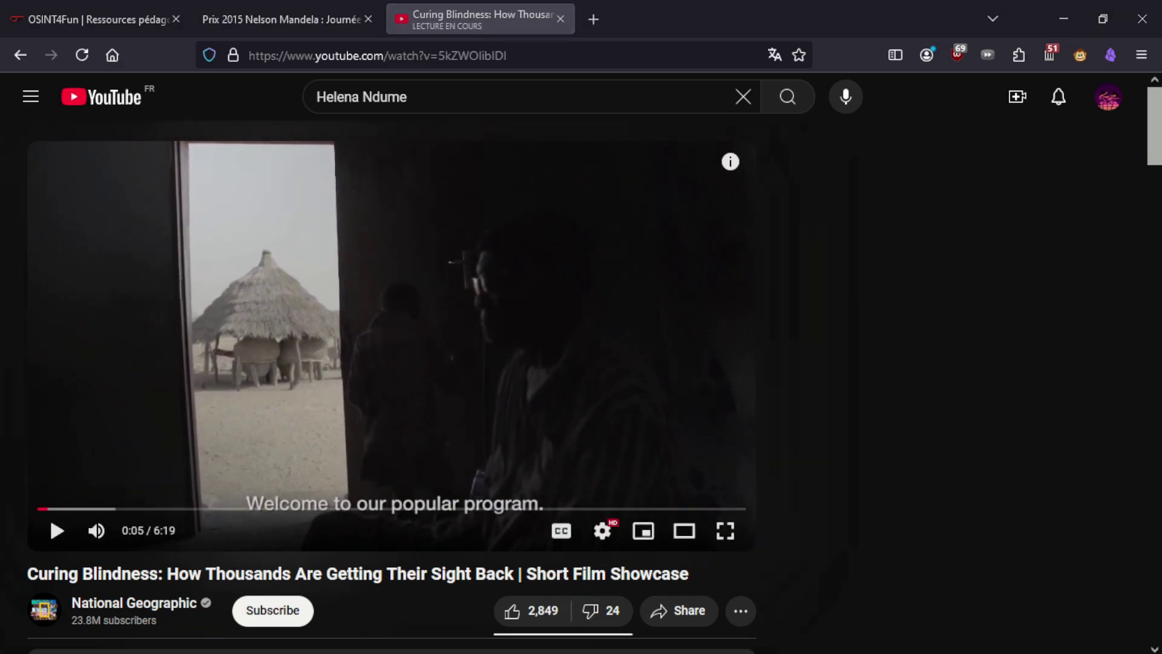
pyautogui.click(306, 394)
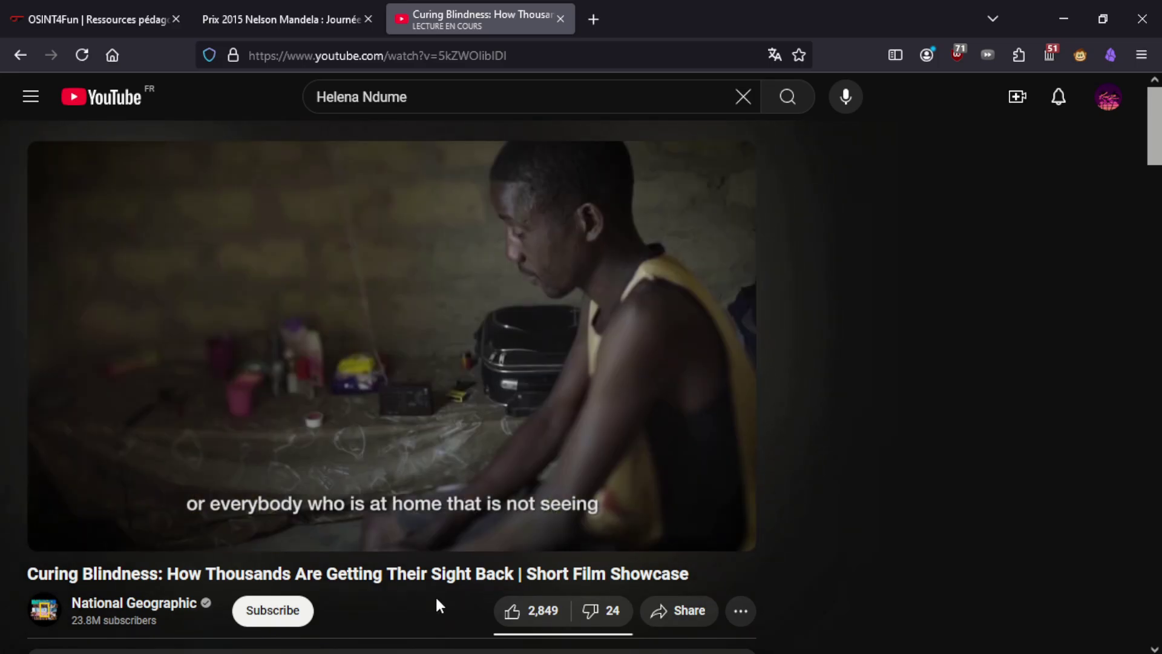
pyautogui.scroll(-3, 434, 594)
pyautogui.scroll(-1, 183, 554)
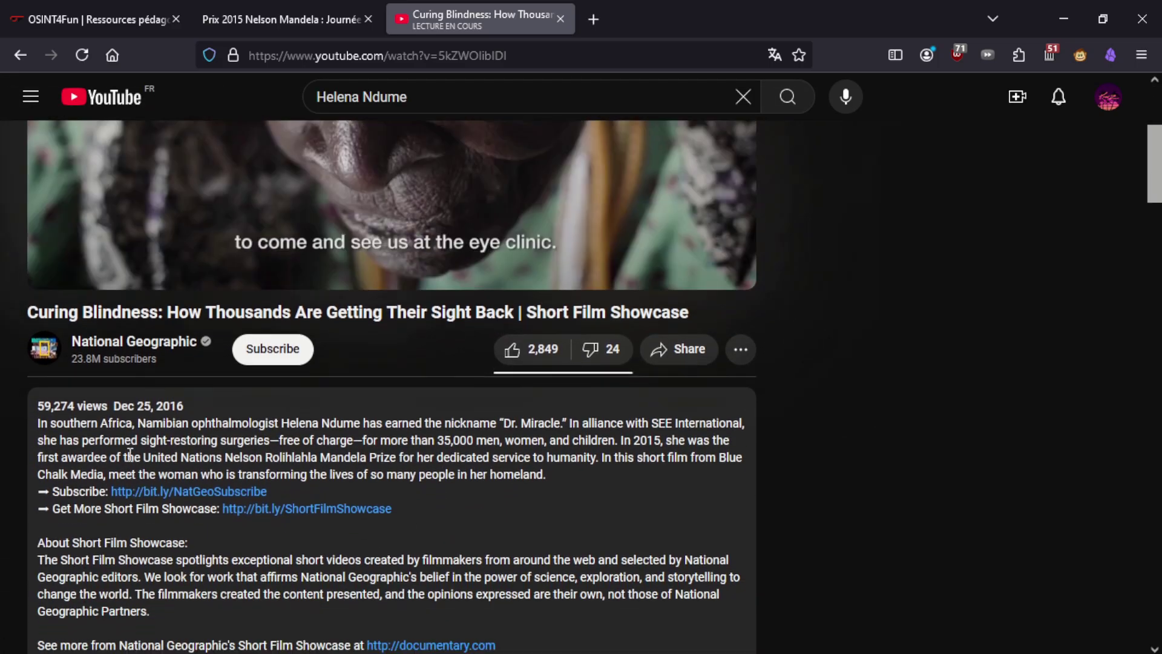
# Watch the short film up to 0:54, pause it, and look through its description for the laureate's second first name.
pyautogui.scroll(4, 325, 489)
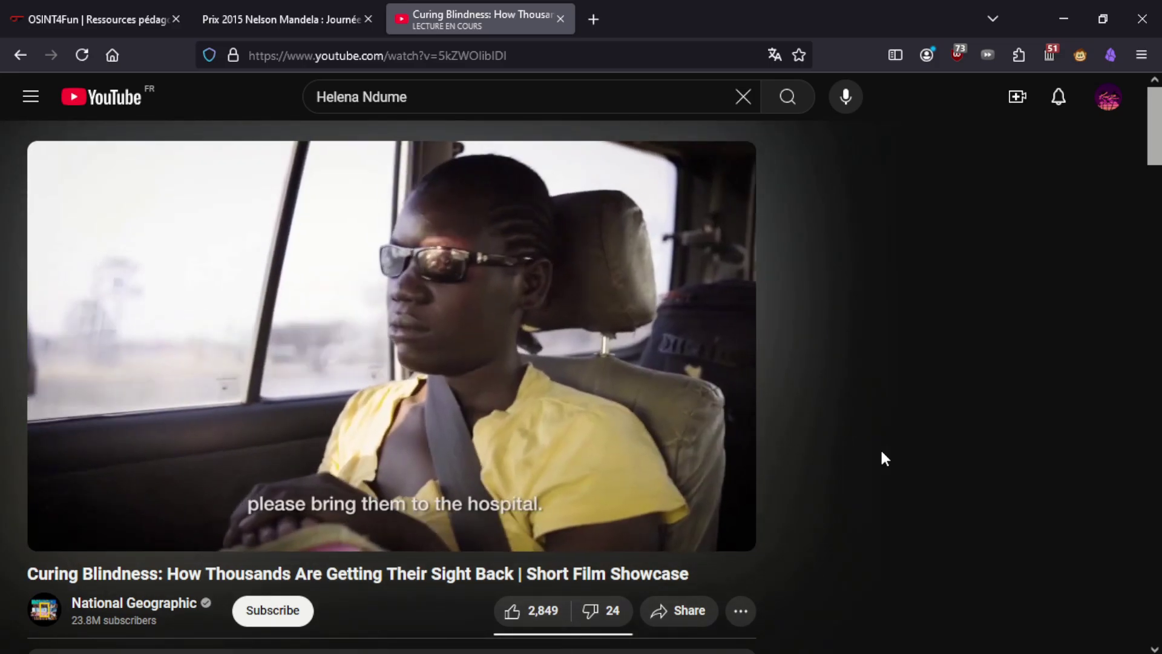
pyautogui.click(624, 358)
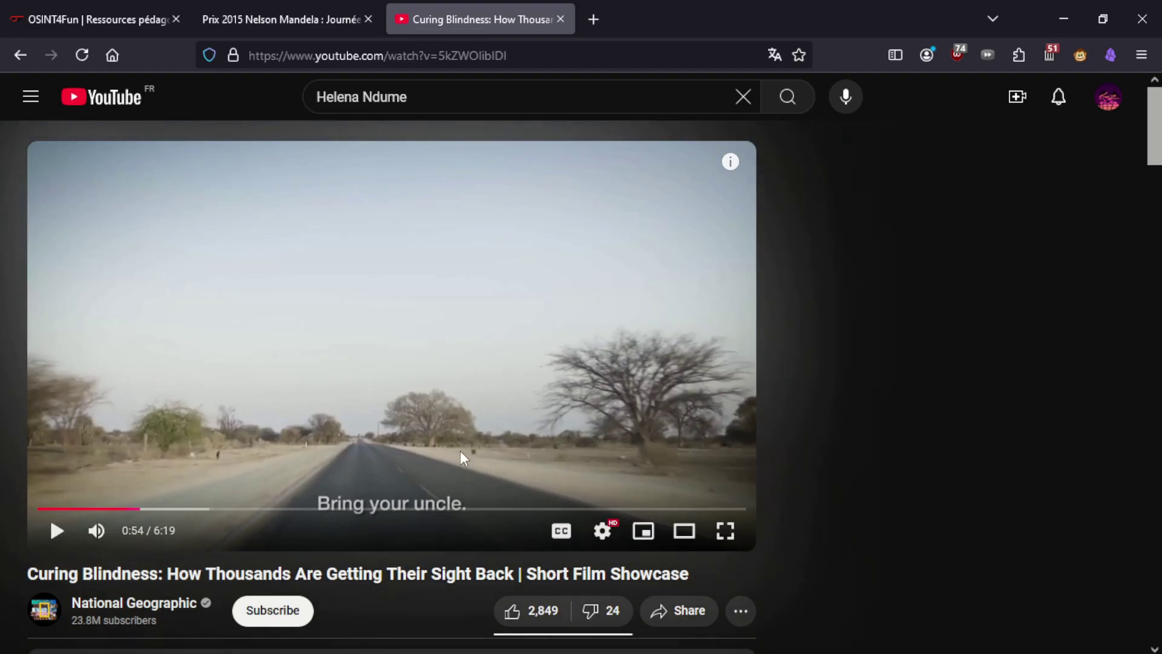
pyautogui.scroll(-3, 460, 450)
pyautogui.scroll(-3, 375, 572)
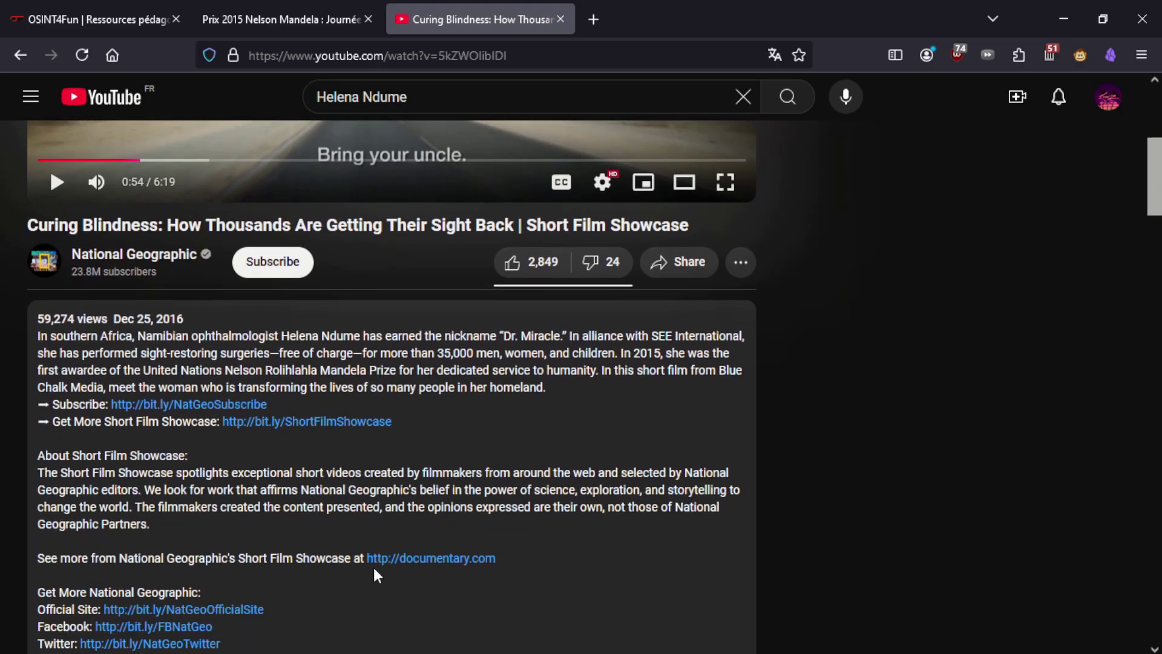
pyautogui.scroll(-4, 374, 572)
pyautogui.scroll(6, 371, 581)
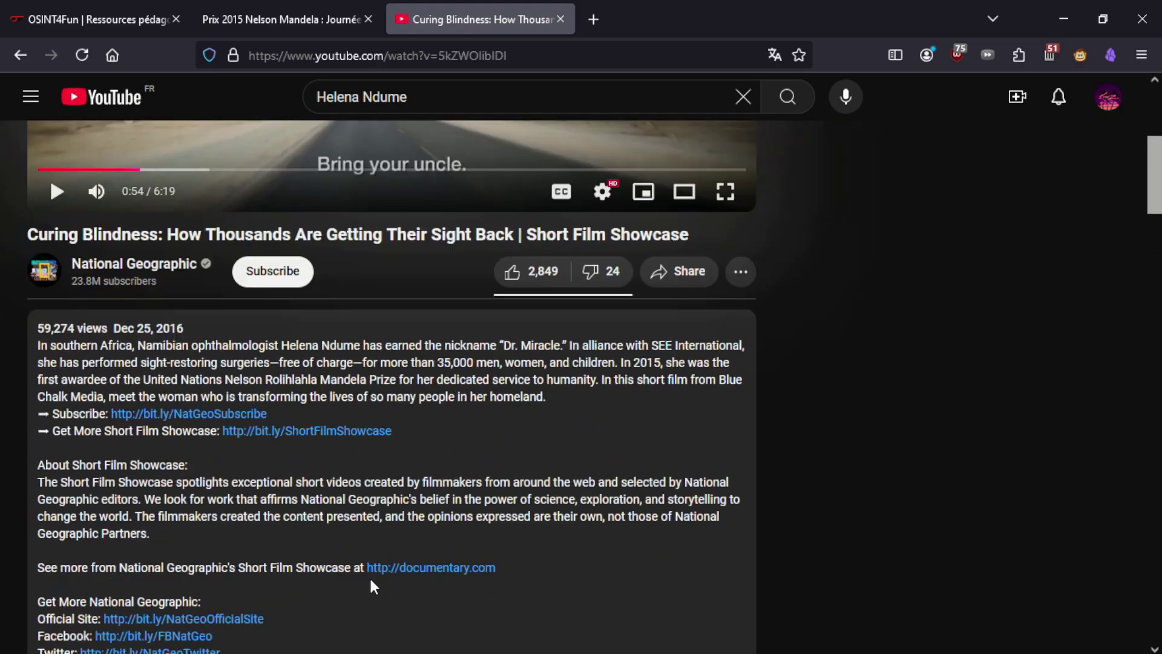
pyautogui.scroll(4, 405, 552)
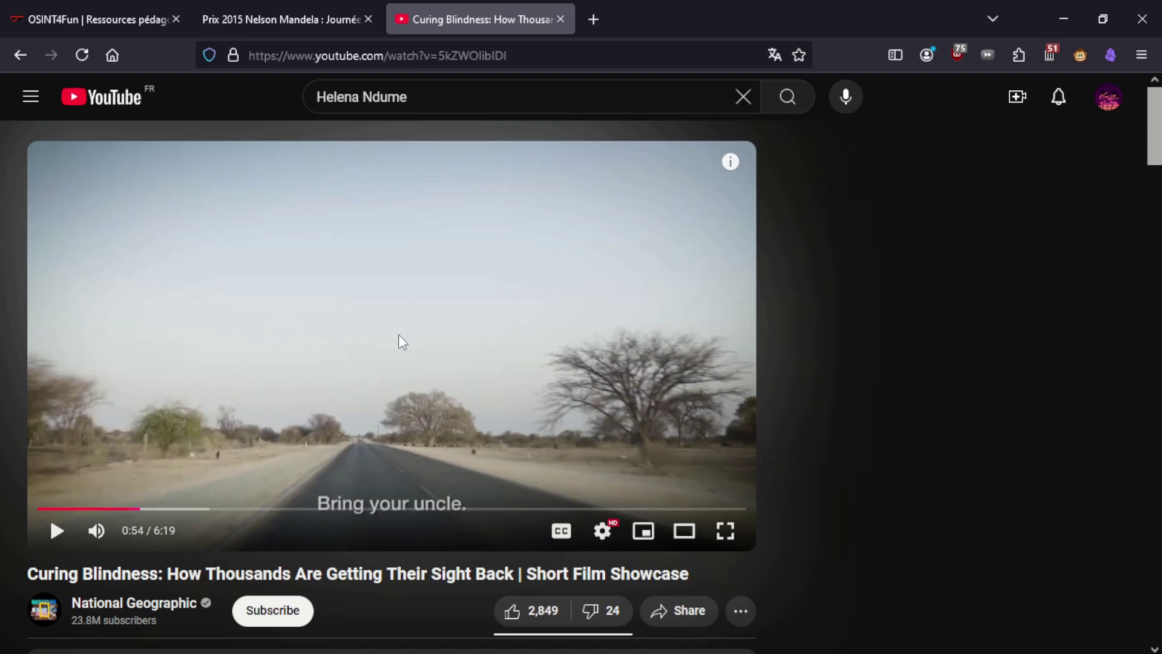
pyautogui.scroll(-5, 361, 575)
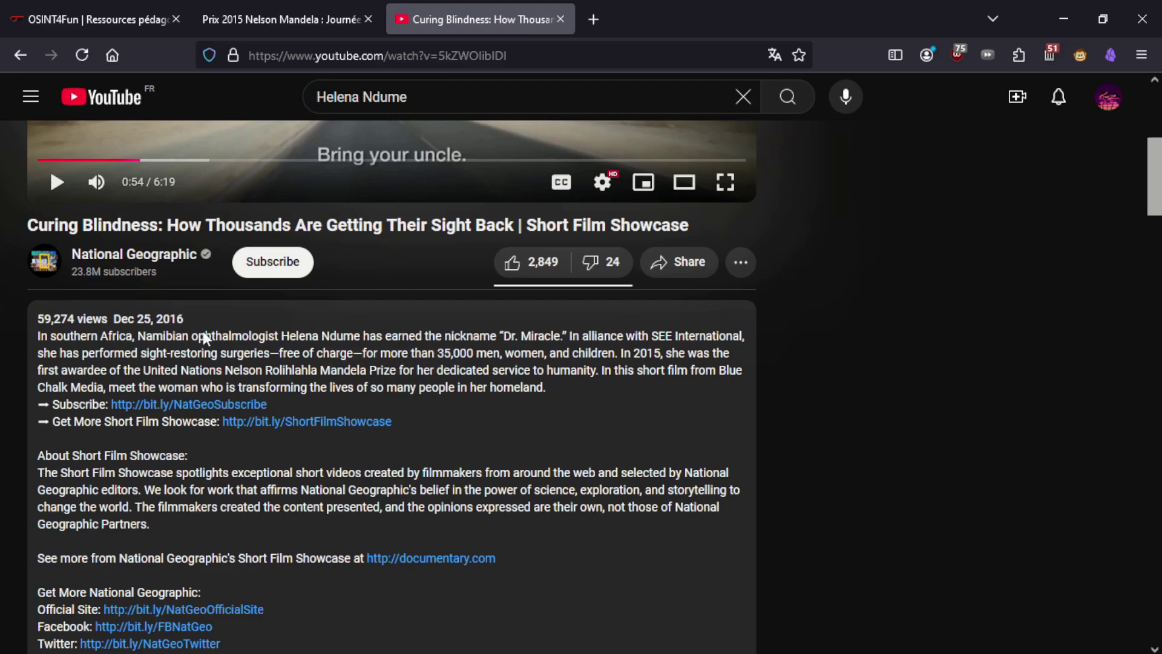
pyautogui.scroll(5, 449, 567)
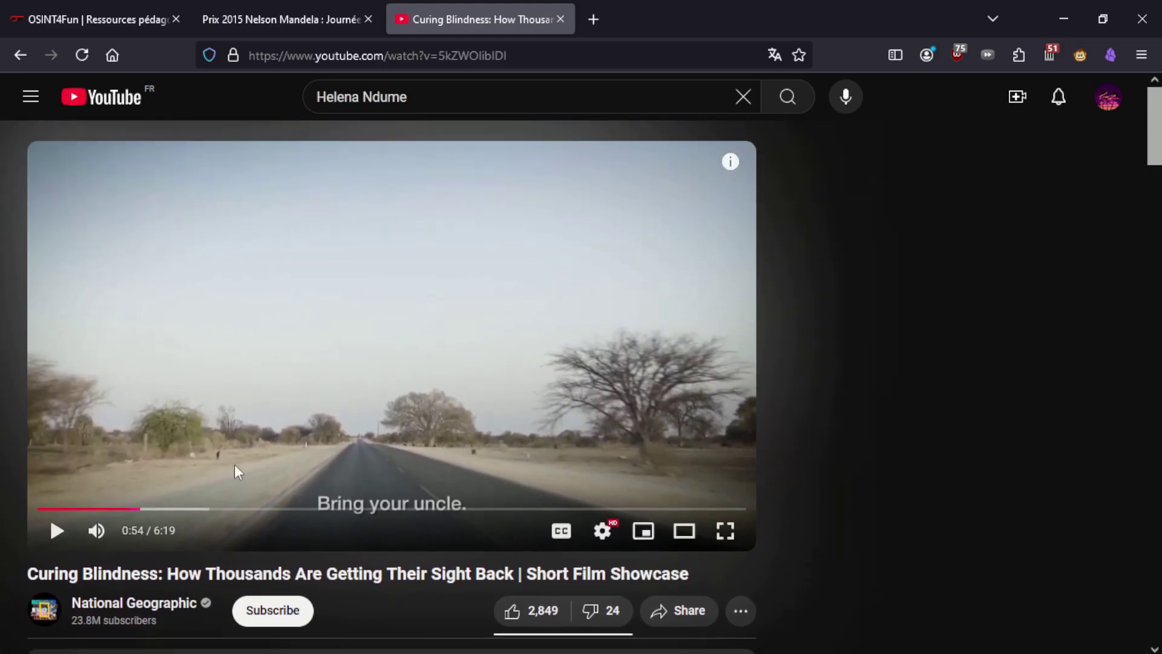
# Skip ahead in the short film, play the scene where the laureate explains her name, and pause at 1:21.
pyautogui.click(170, 510)
pyautogui.click(330, 270)
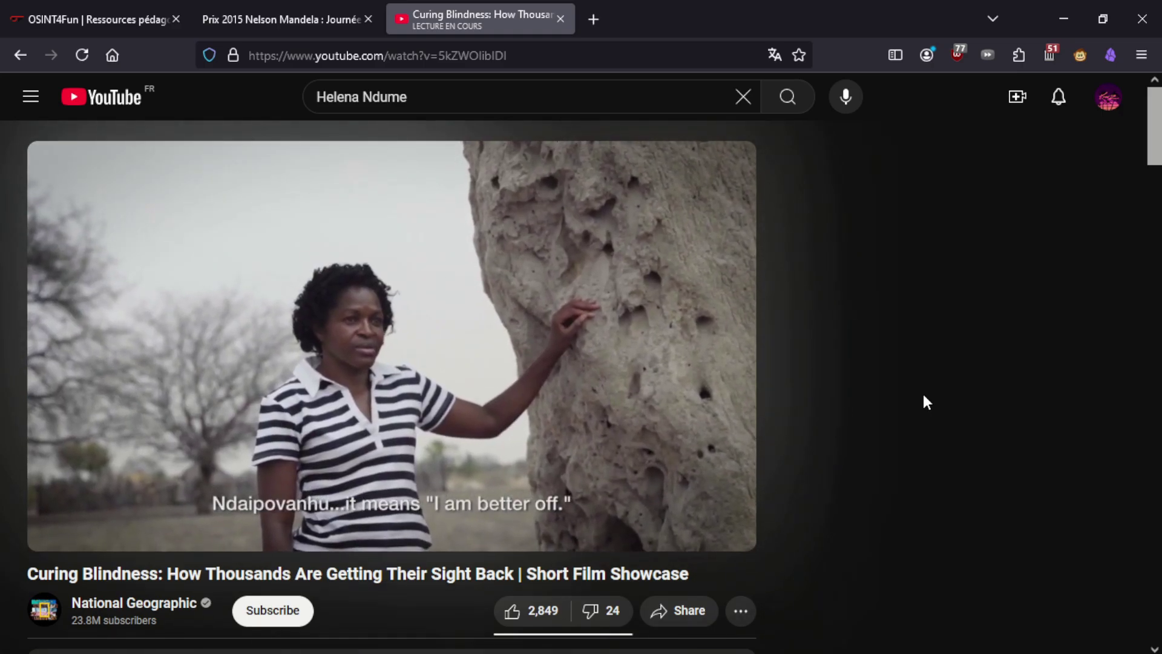
pyautogui.click(712, 451)
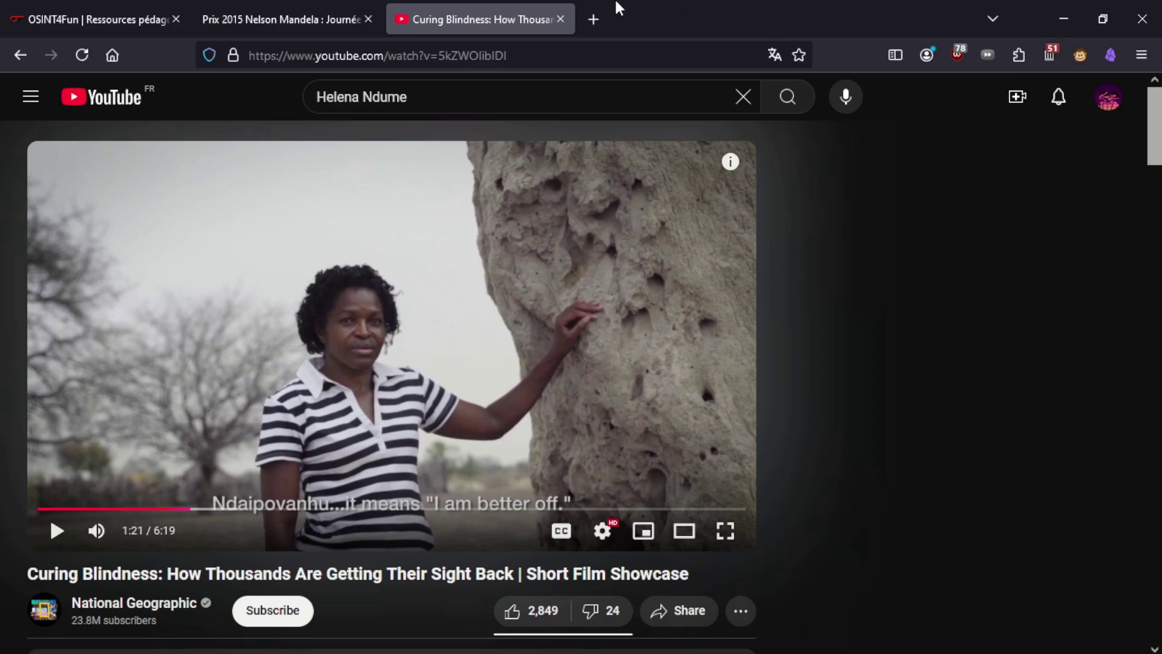
# Search Google for "translate" in a new tab and translate "I'm better off" from English to French.
pyautogui.click(594, 20)
pyautogui.write('translate')
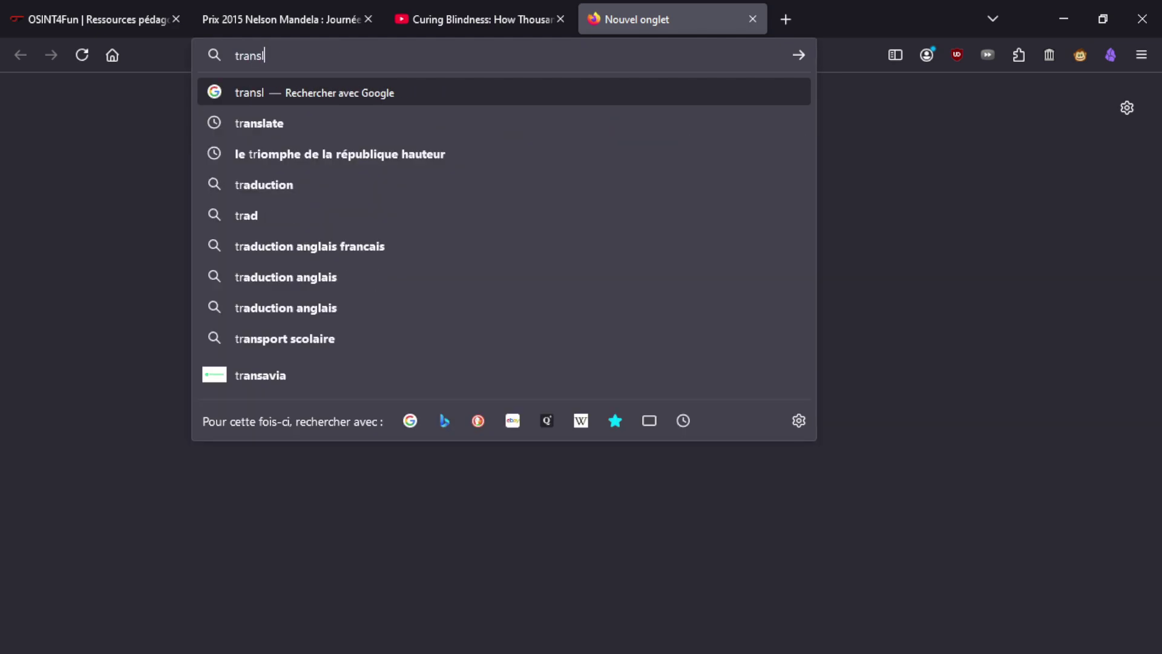
pyautogui.press('Return')
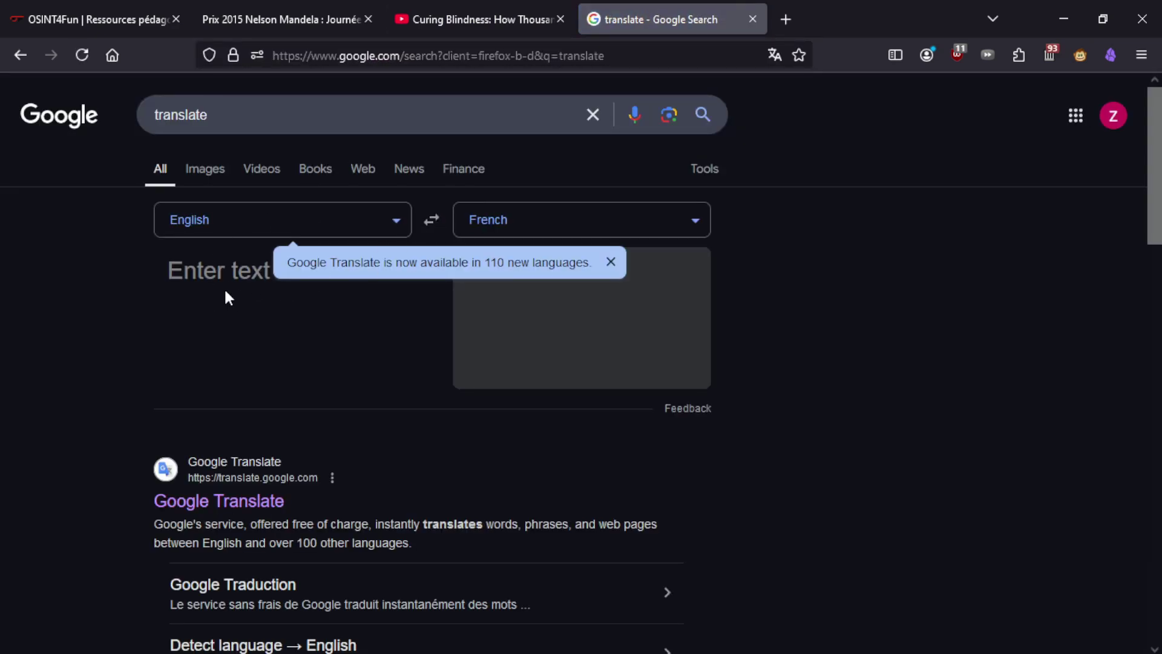
pyautogui.write("I'm bet")
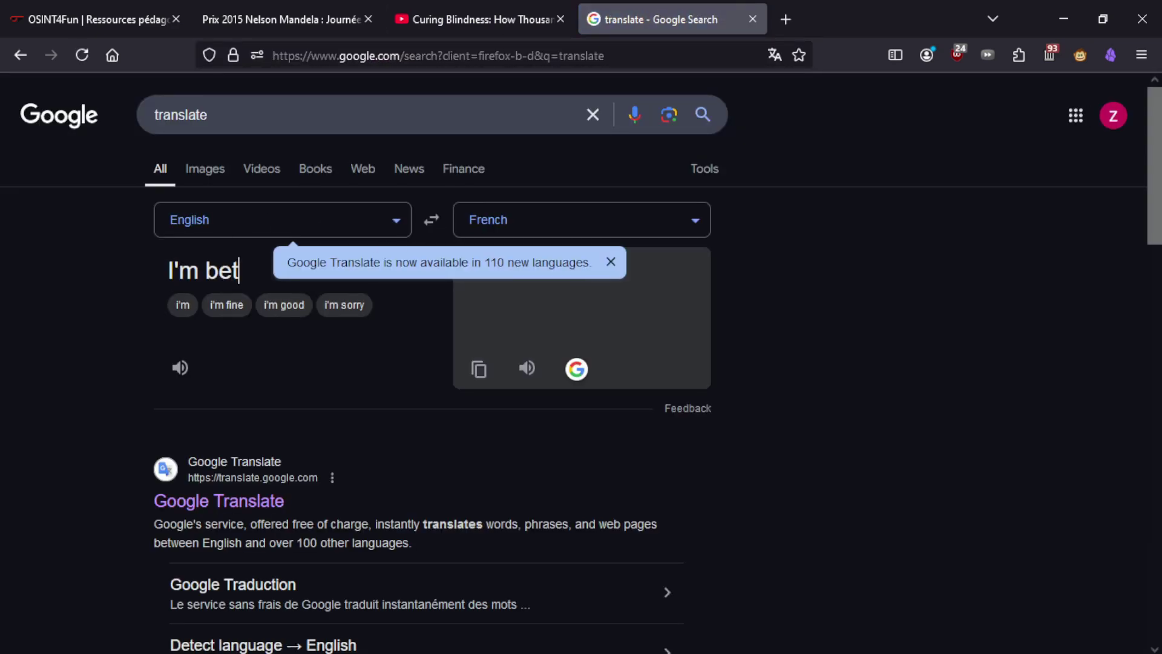
pyautogui.write('ter off')
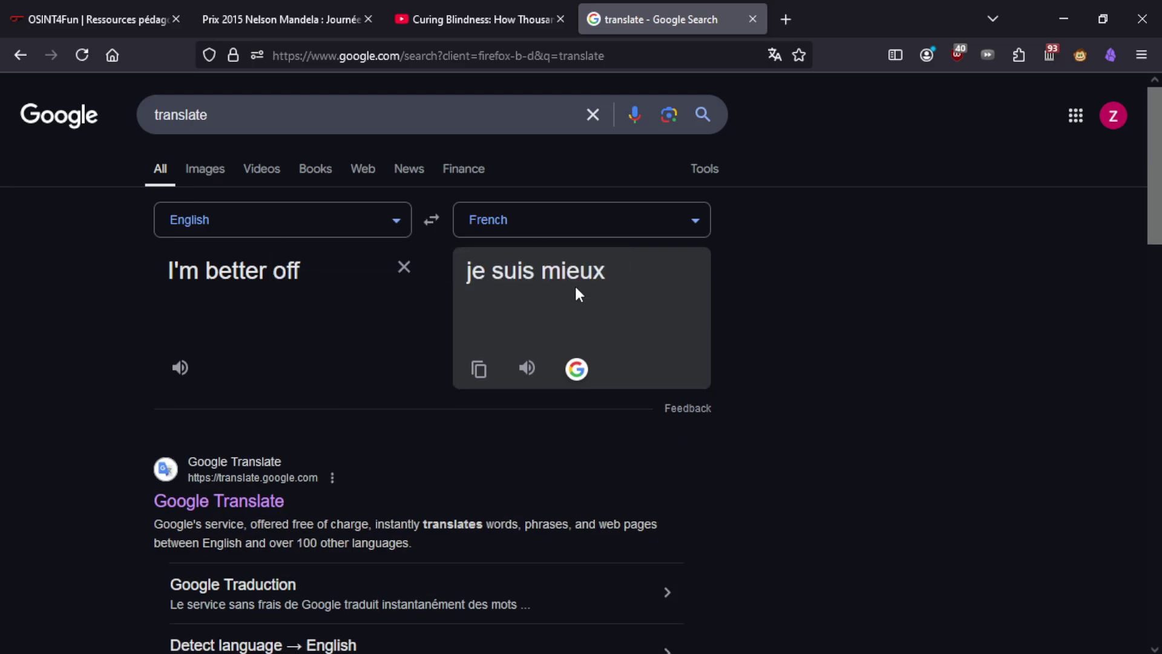
# Submit "I am better off" as the answer to the second first name question on the OSINT4Fun 24 December page.
pyautogui.click(305, 3)
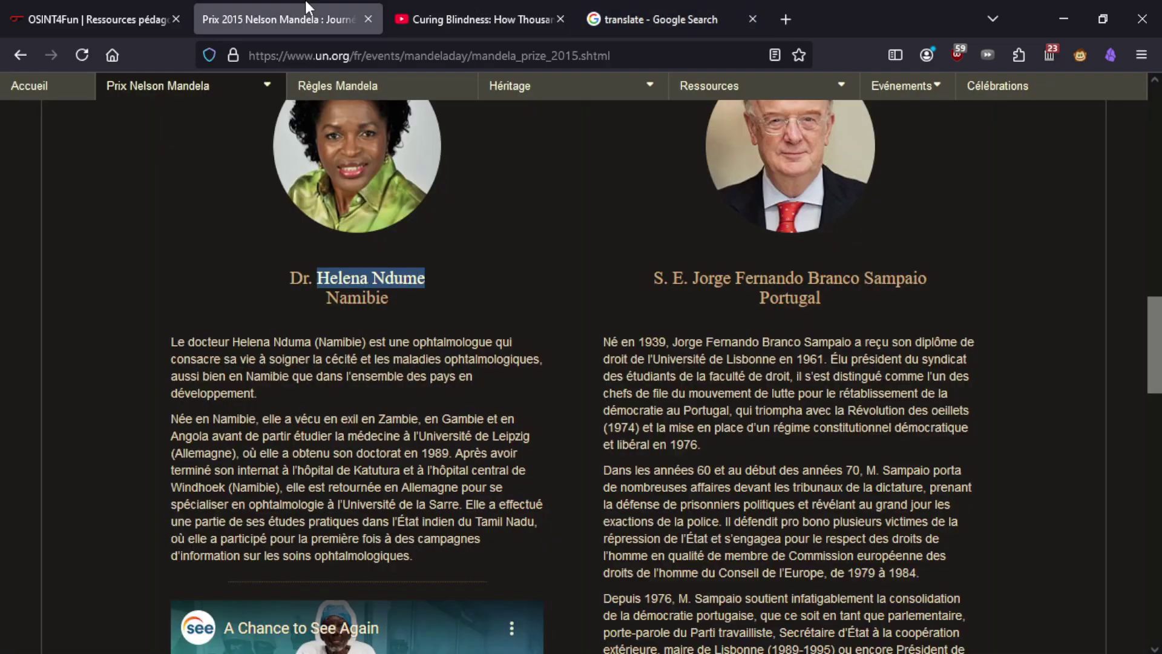
pyautogui.click(95, 7)
pyautogui.click(276, 616)
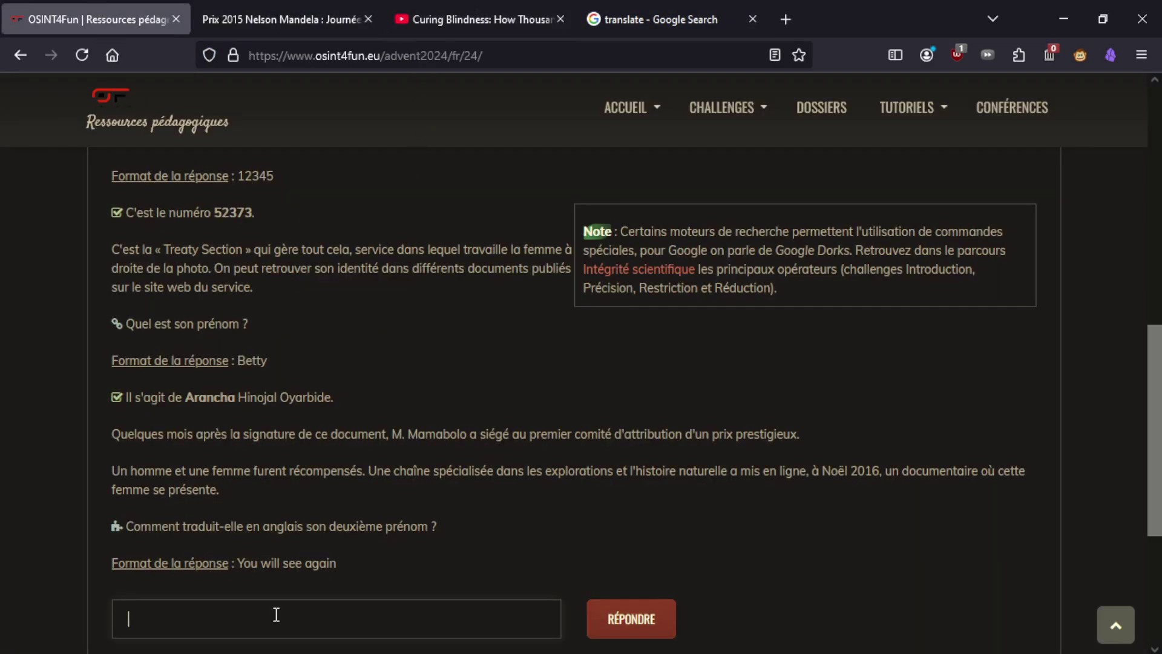
pyautogui.write('I')
pyautogui.click(535, 3)
pyautogui.click(109, 8)
pyautogui.write('am better off')
pyautogui.scroll(-2, 484, 551)
pyautogui.click(627, 532)
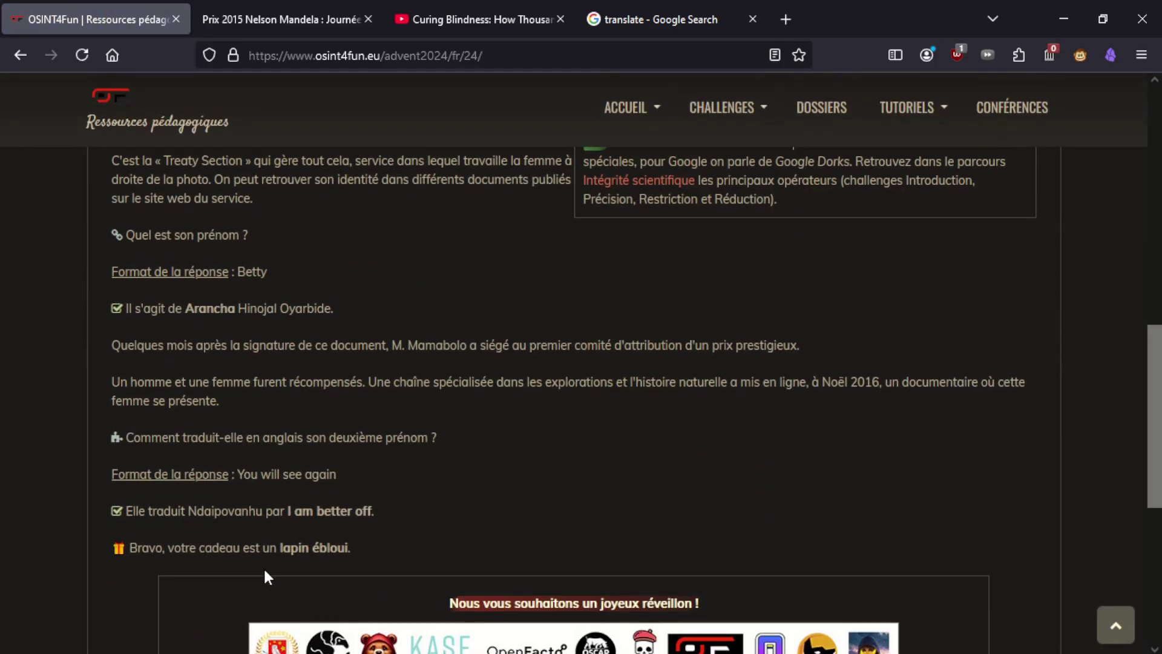
# Read the closing gift message and the partner credits below the final answer on the challenge page.
pyautogui.scroll(-4, 242, 575)
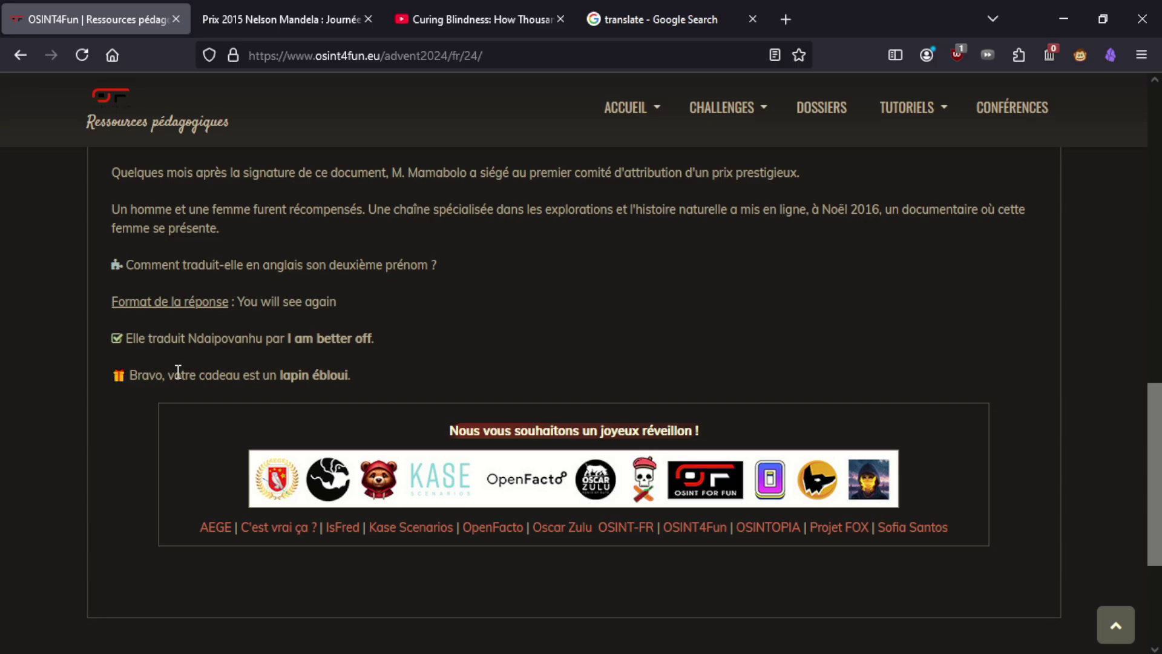
pyautogui.moveTo(174, 376); pyautogui.dragTo(332, 376)
pyautogui.click(450, 333)
pyautogui.moveTo(120, 376); pyautogui.dragTo(332, 376)
pyautogui.click(381, 369)
# Return to the start of the 24 December page and show the site's list of challenges.
pyautogui.scroll(10, 464, 553)
pyautogui.scroll(5, 432, 448)
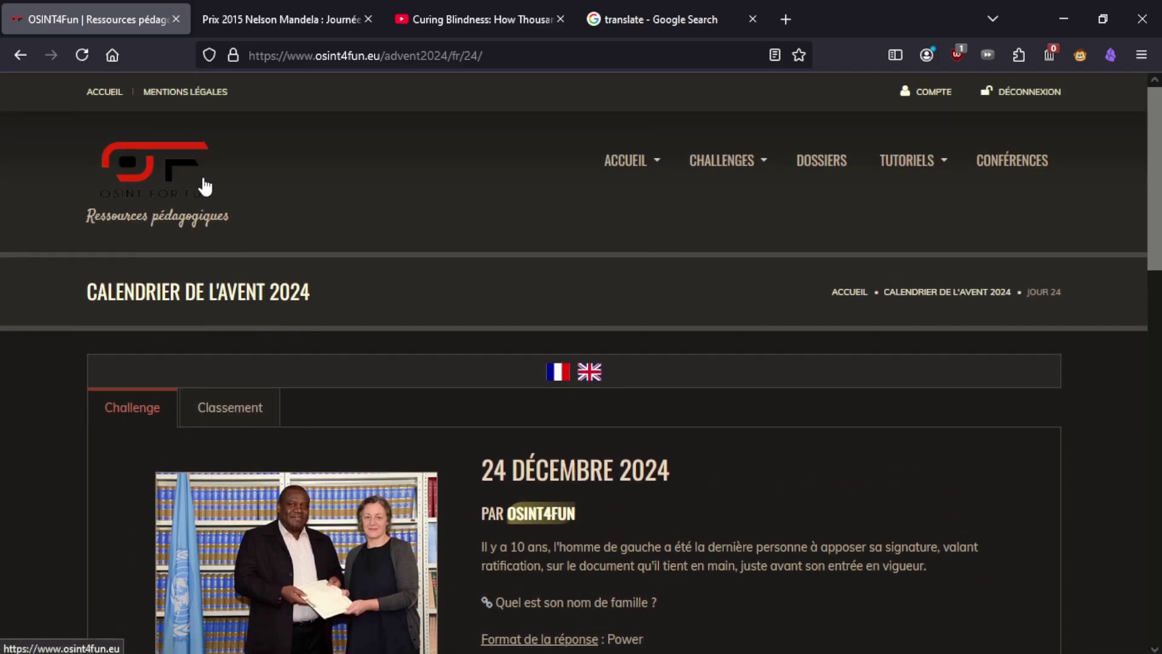
pyautogui.moveTo(724, 161)
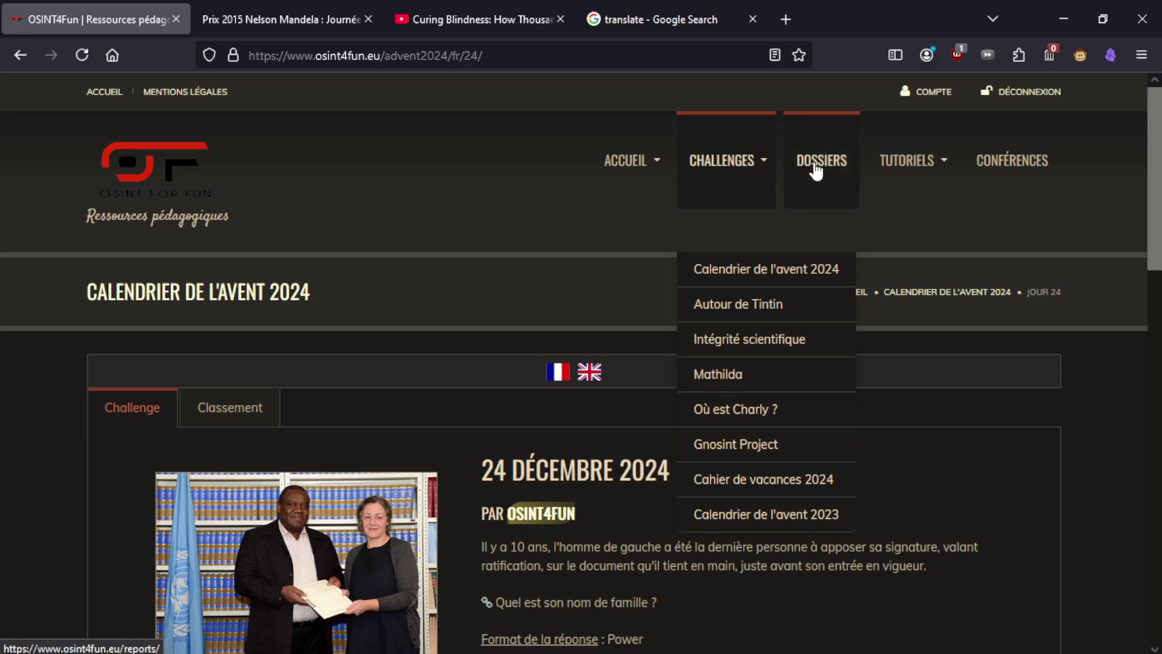